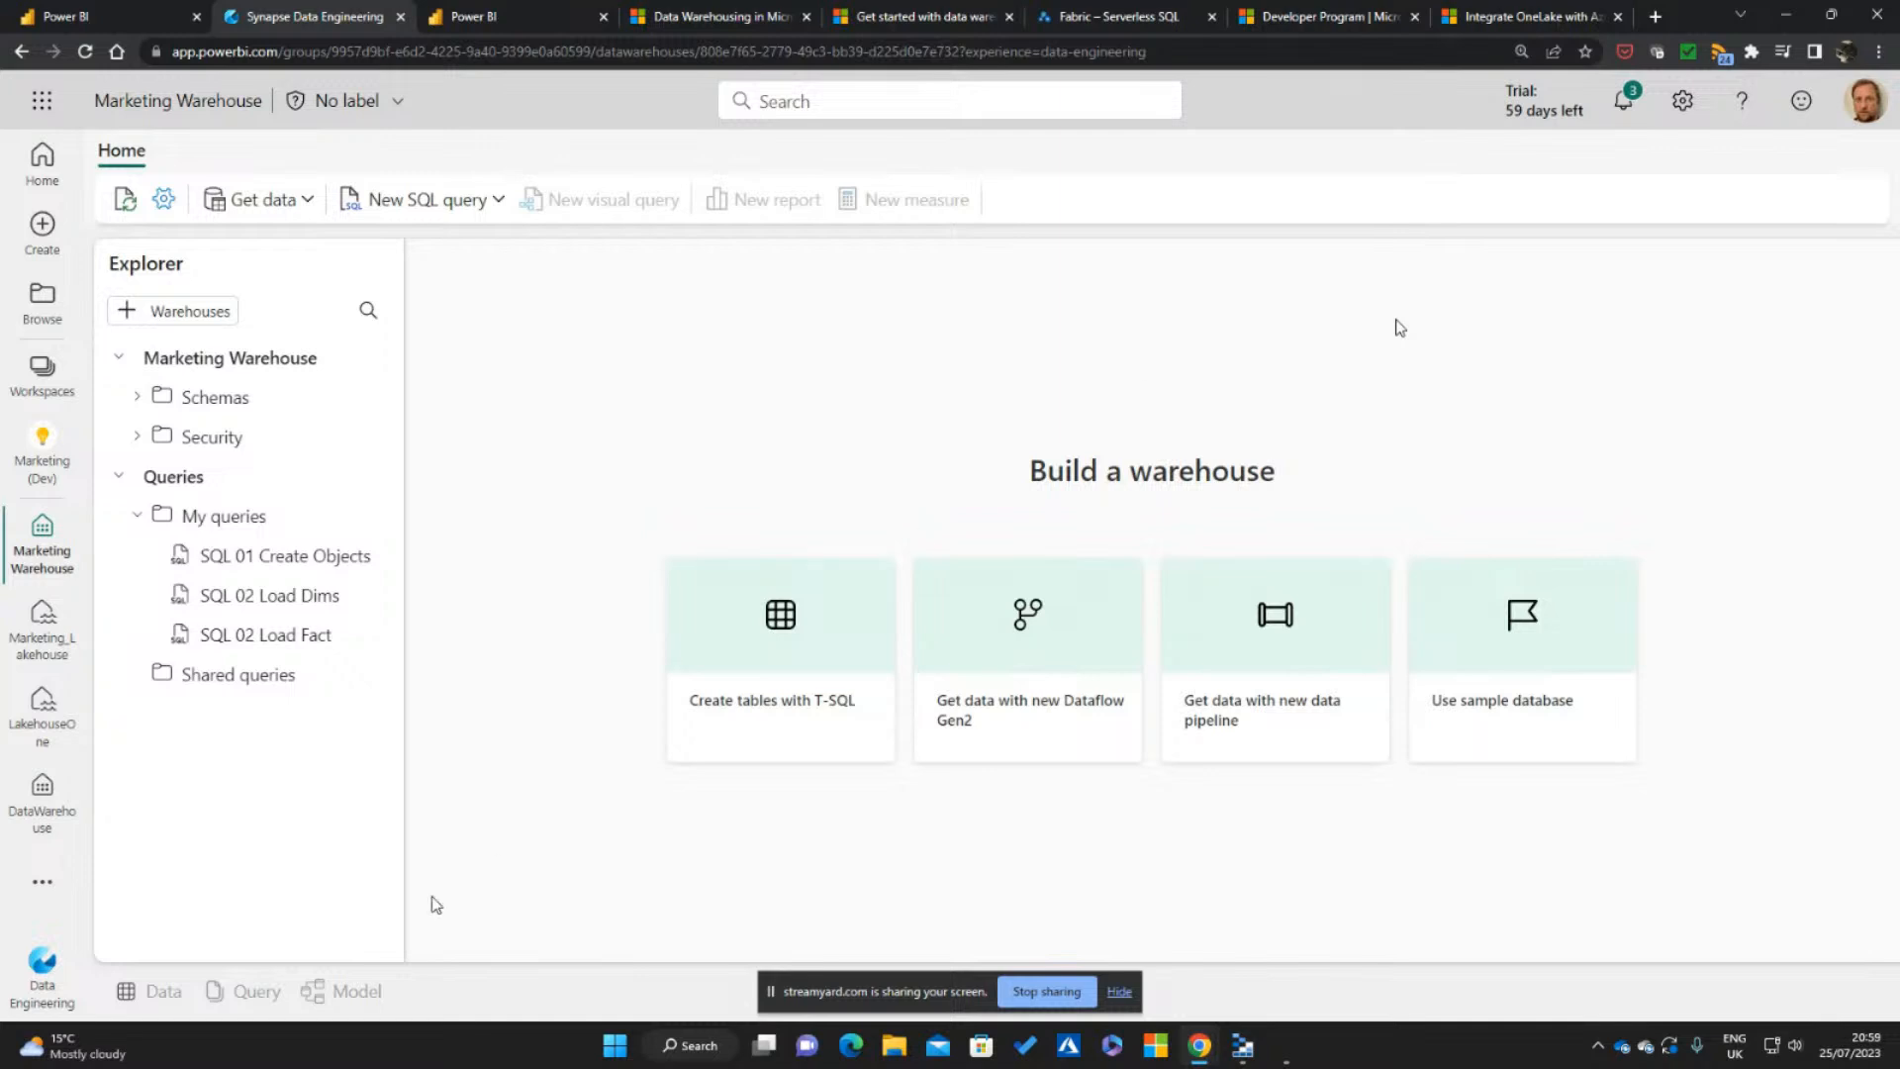
# Open the Data Warehousing documentation for Microsoft Fabric, and expand and collapse its Manage performance section
pyautogui.click(1124, 992)
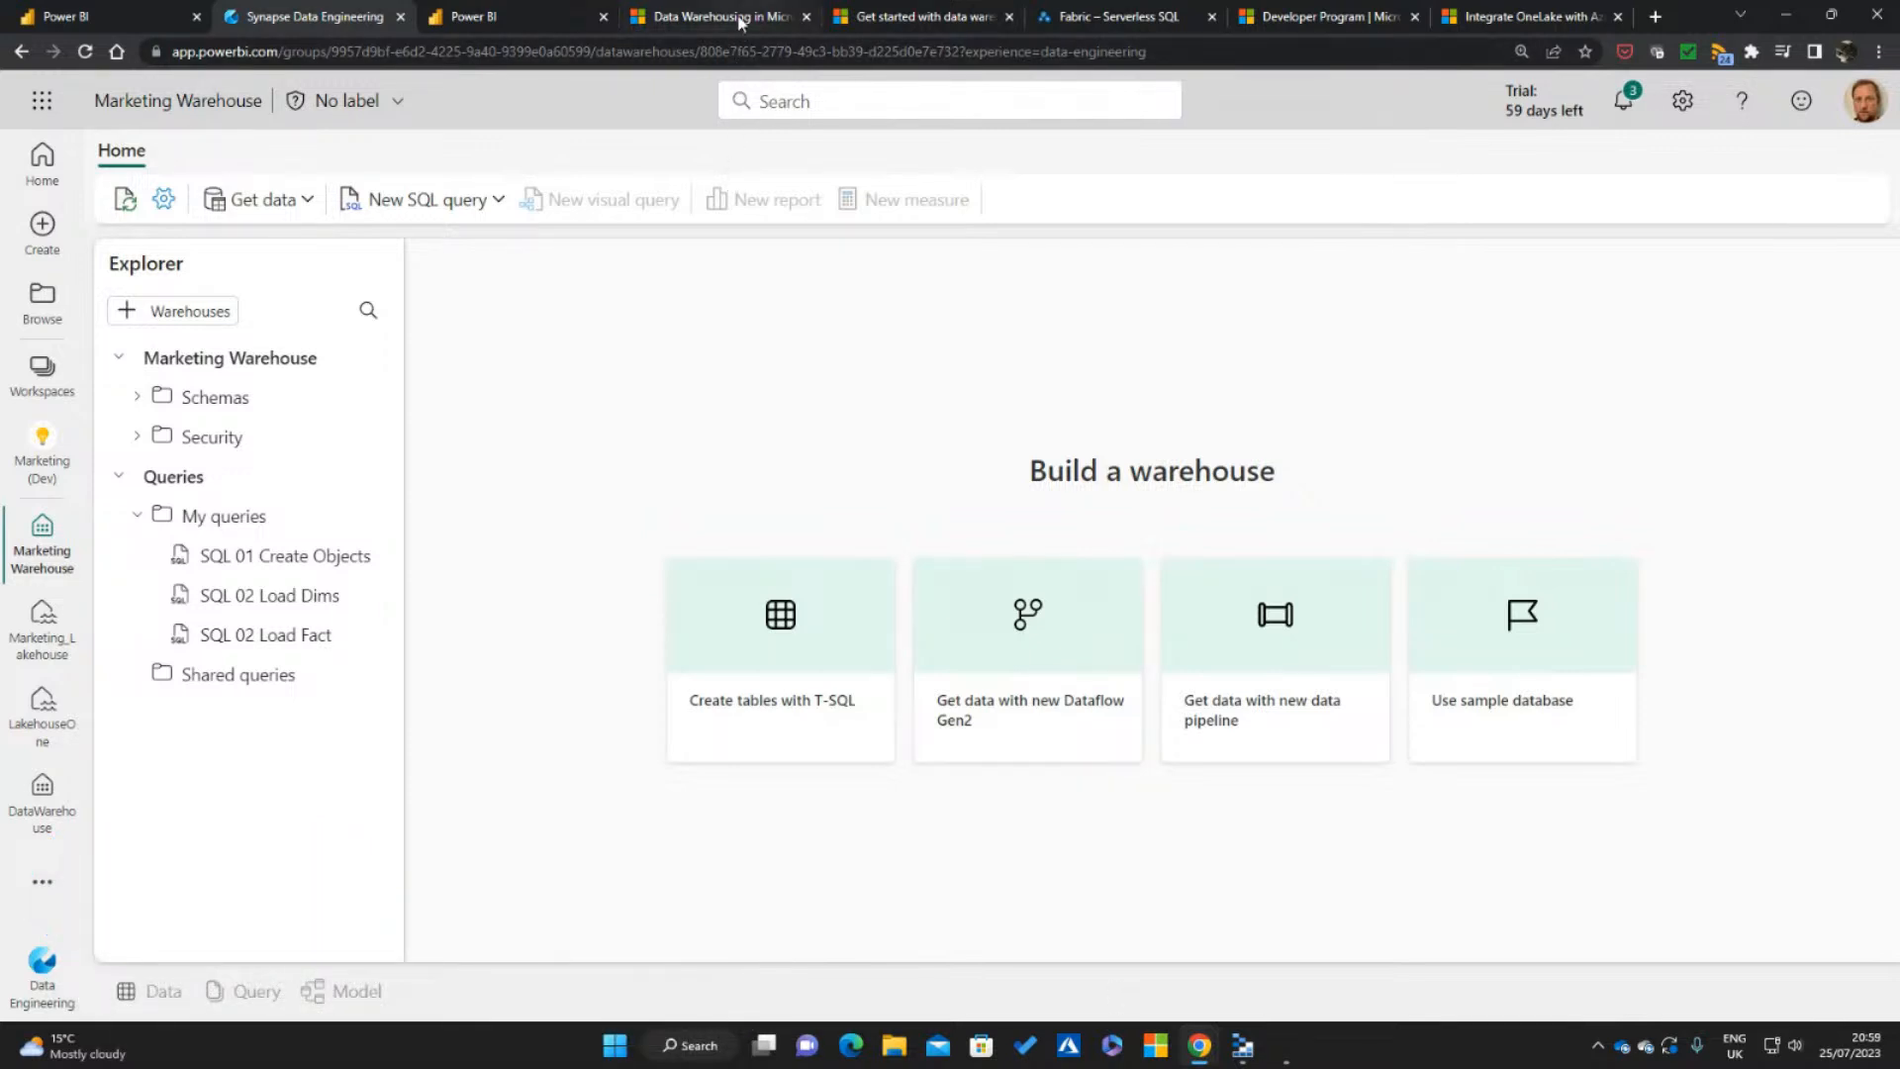
pyautogui.moveTo(740, 22)
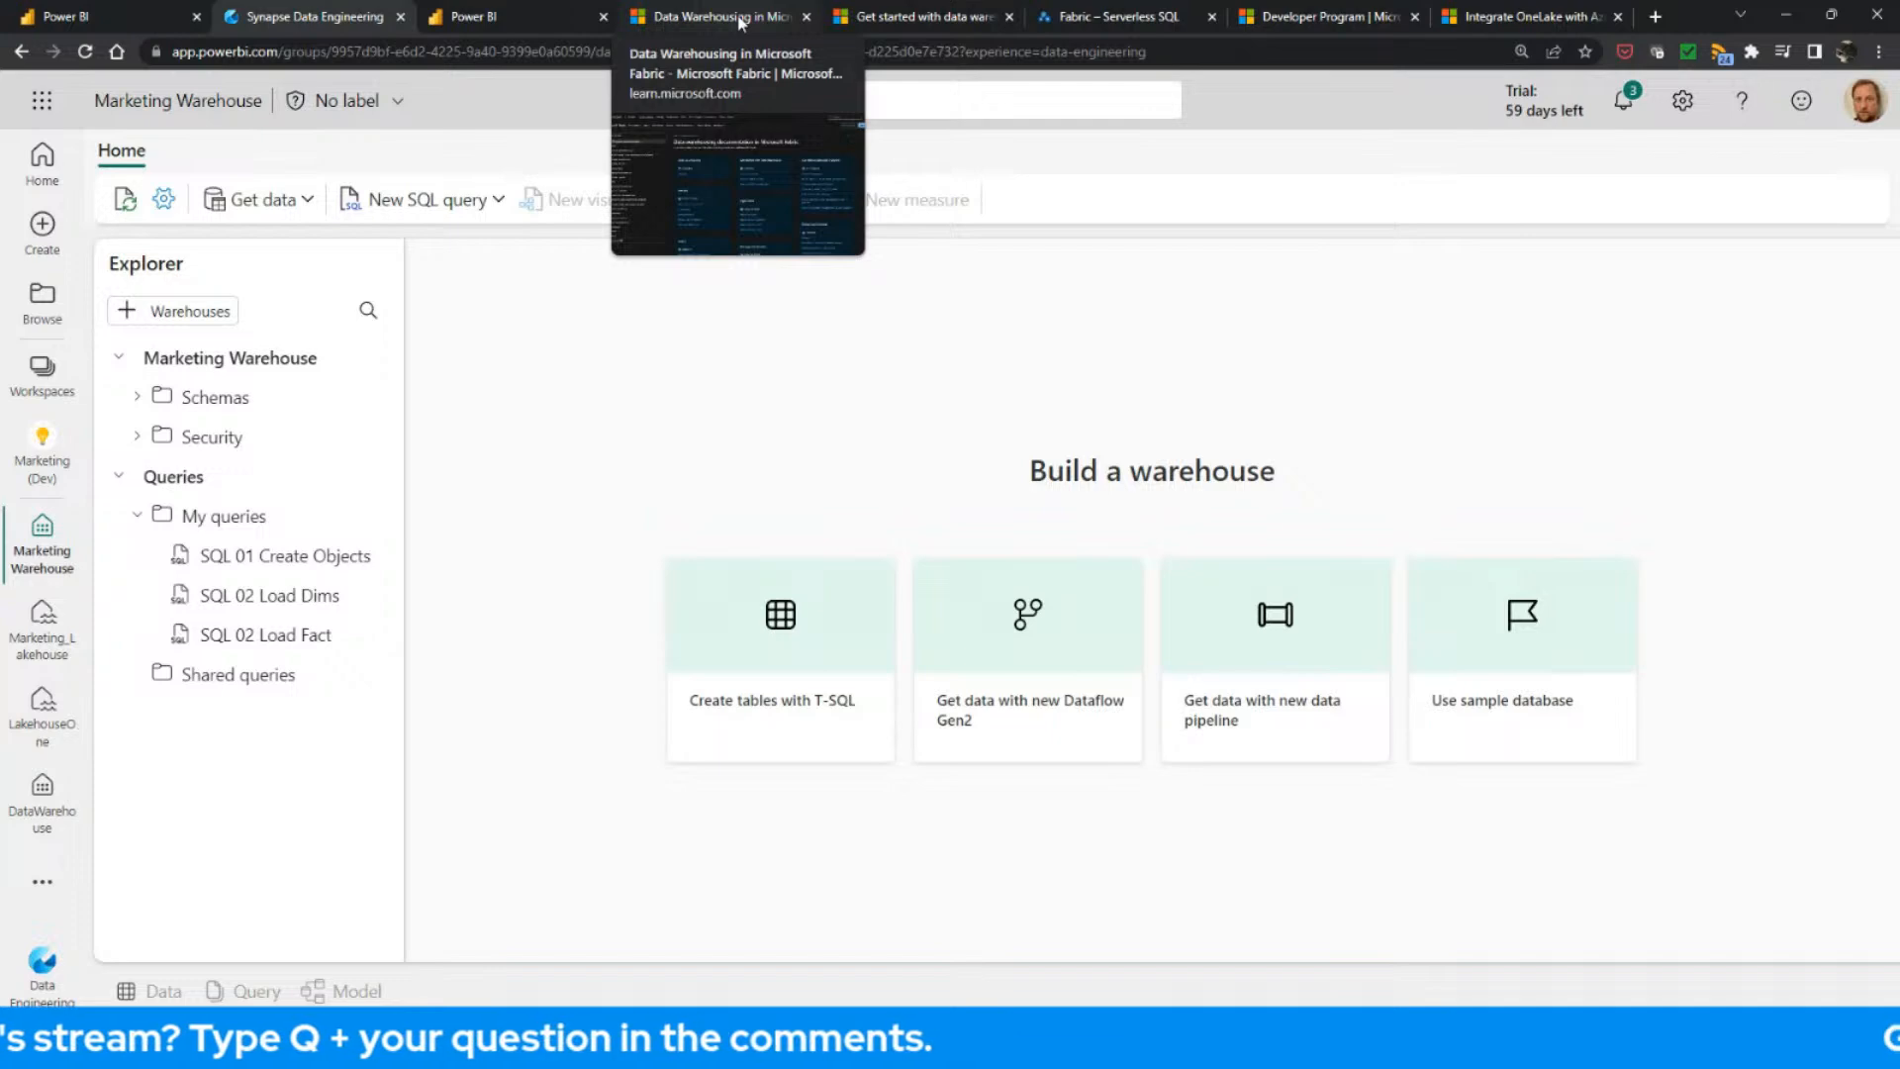
pyautogui.click(740, 22)
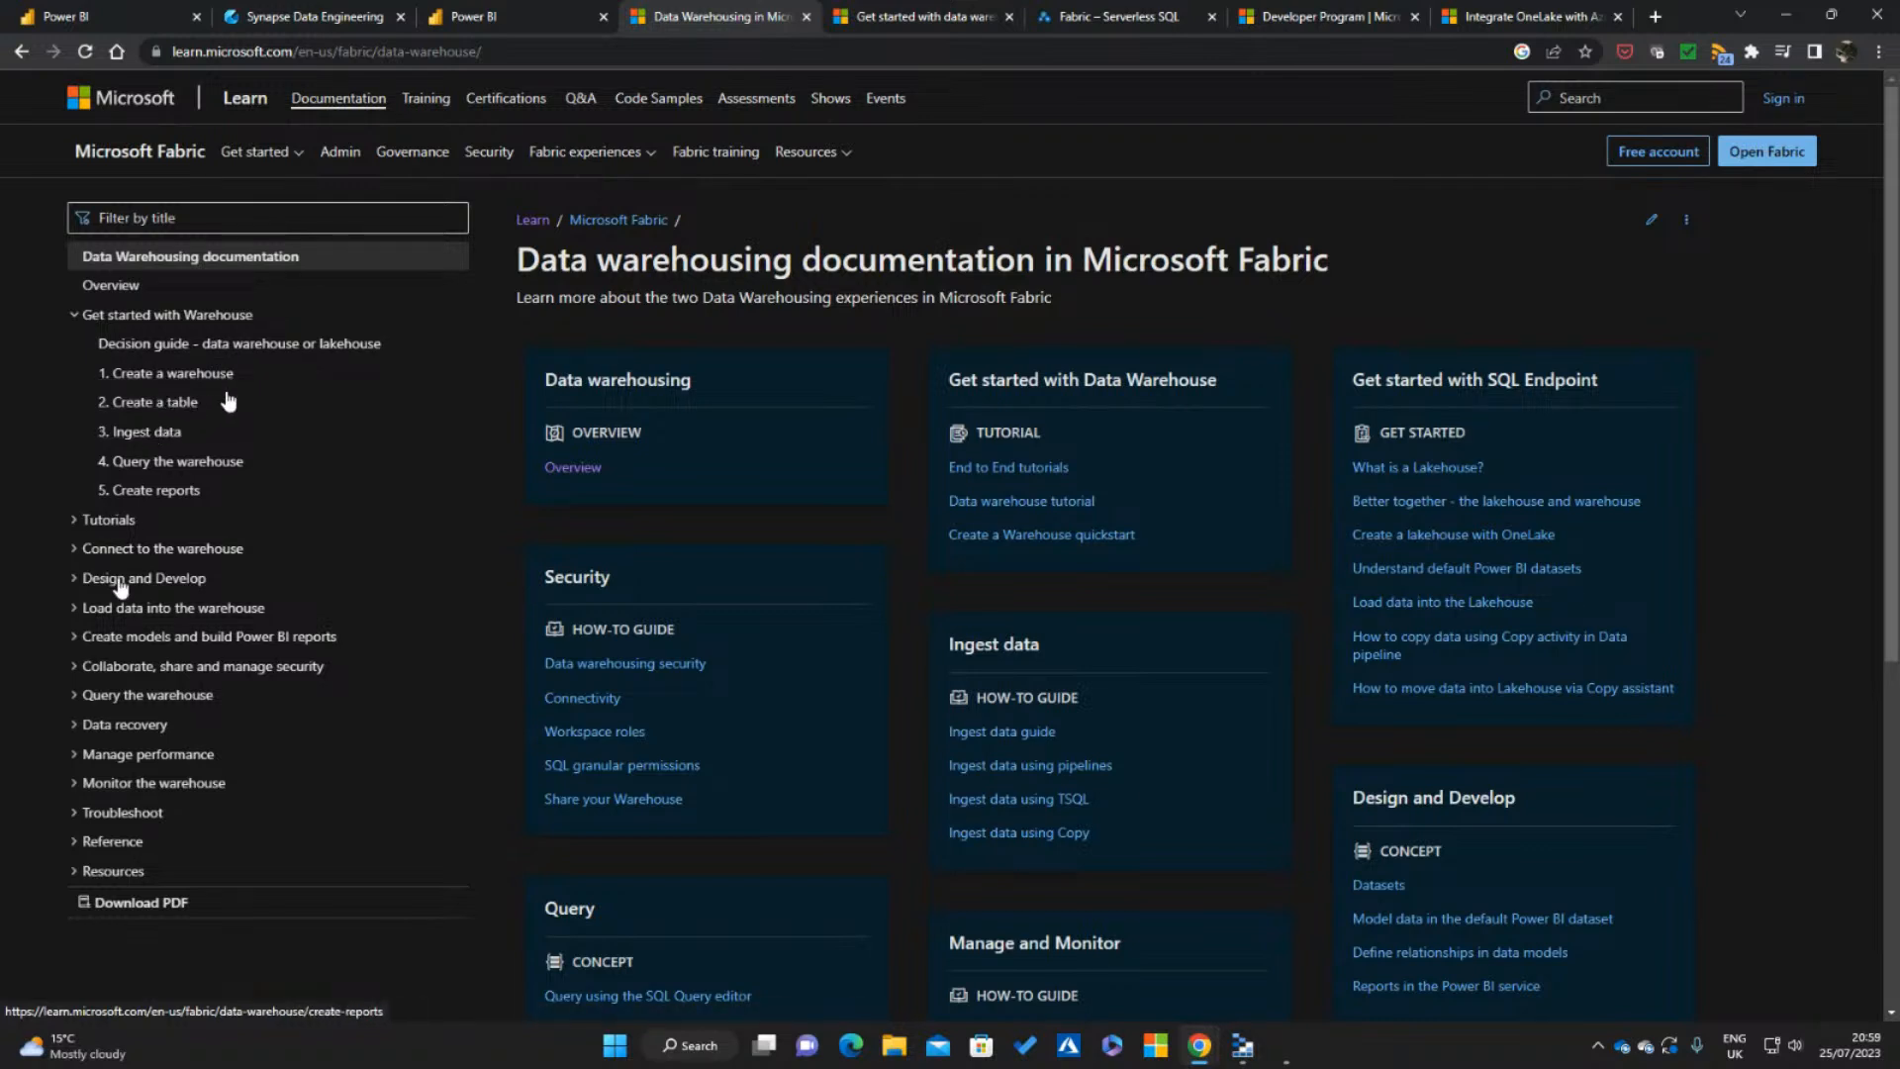
pyautogui.click(78, 757)
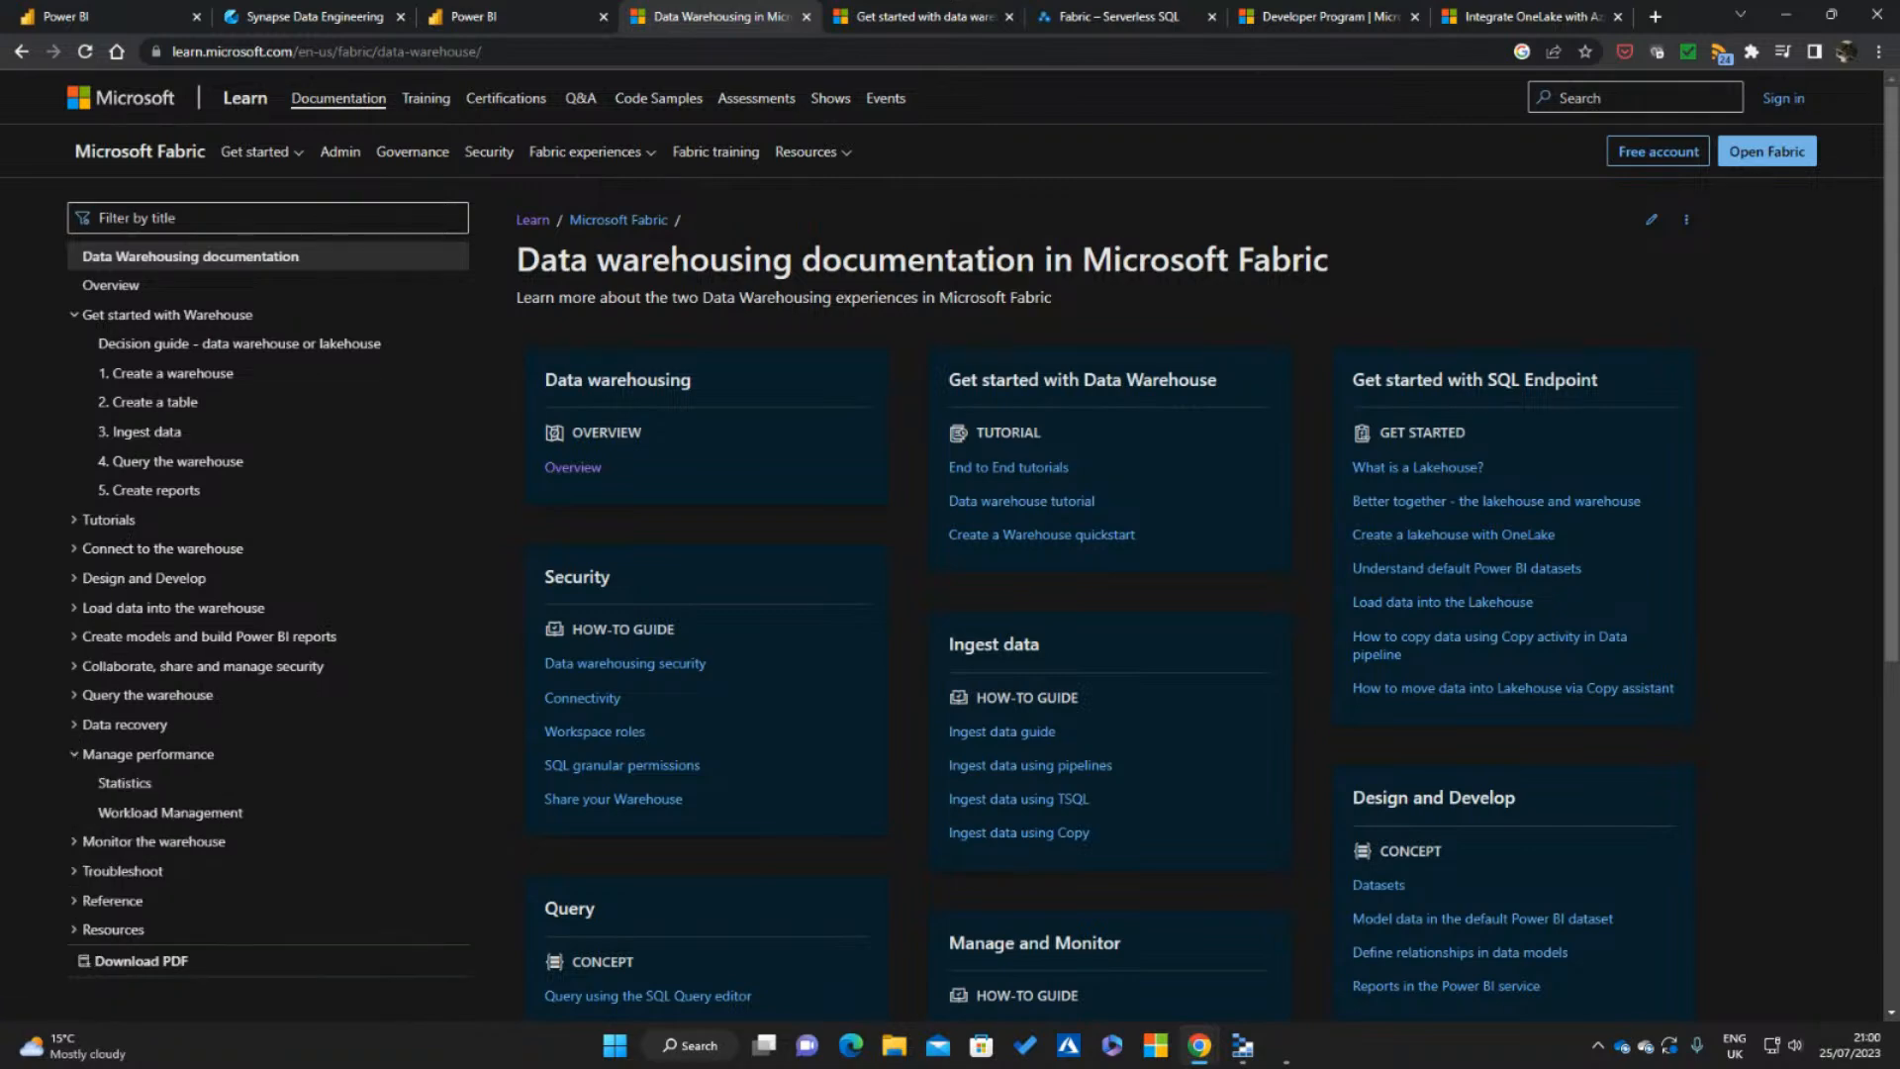
pyautogui.scroll(-1, 84, 767)
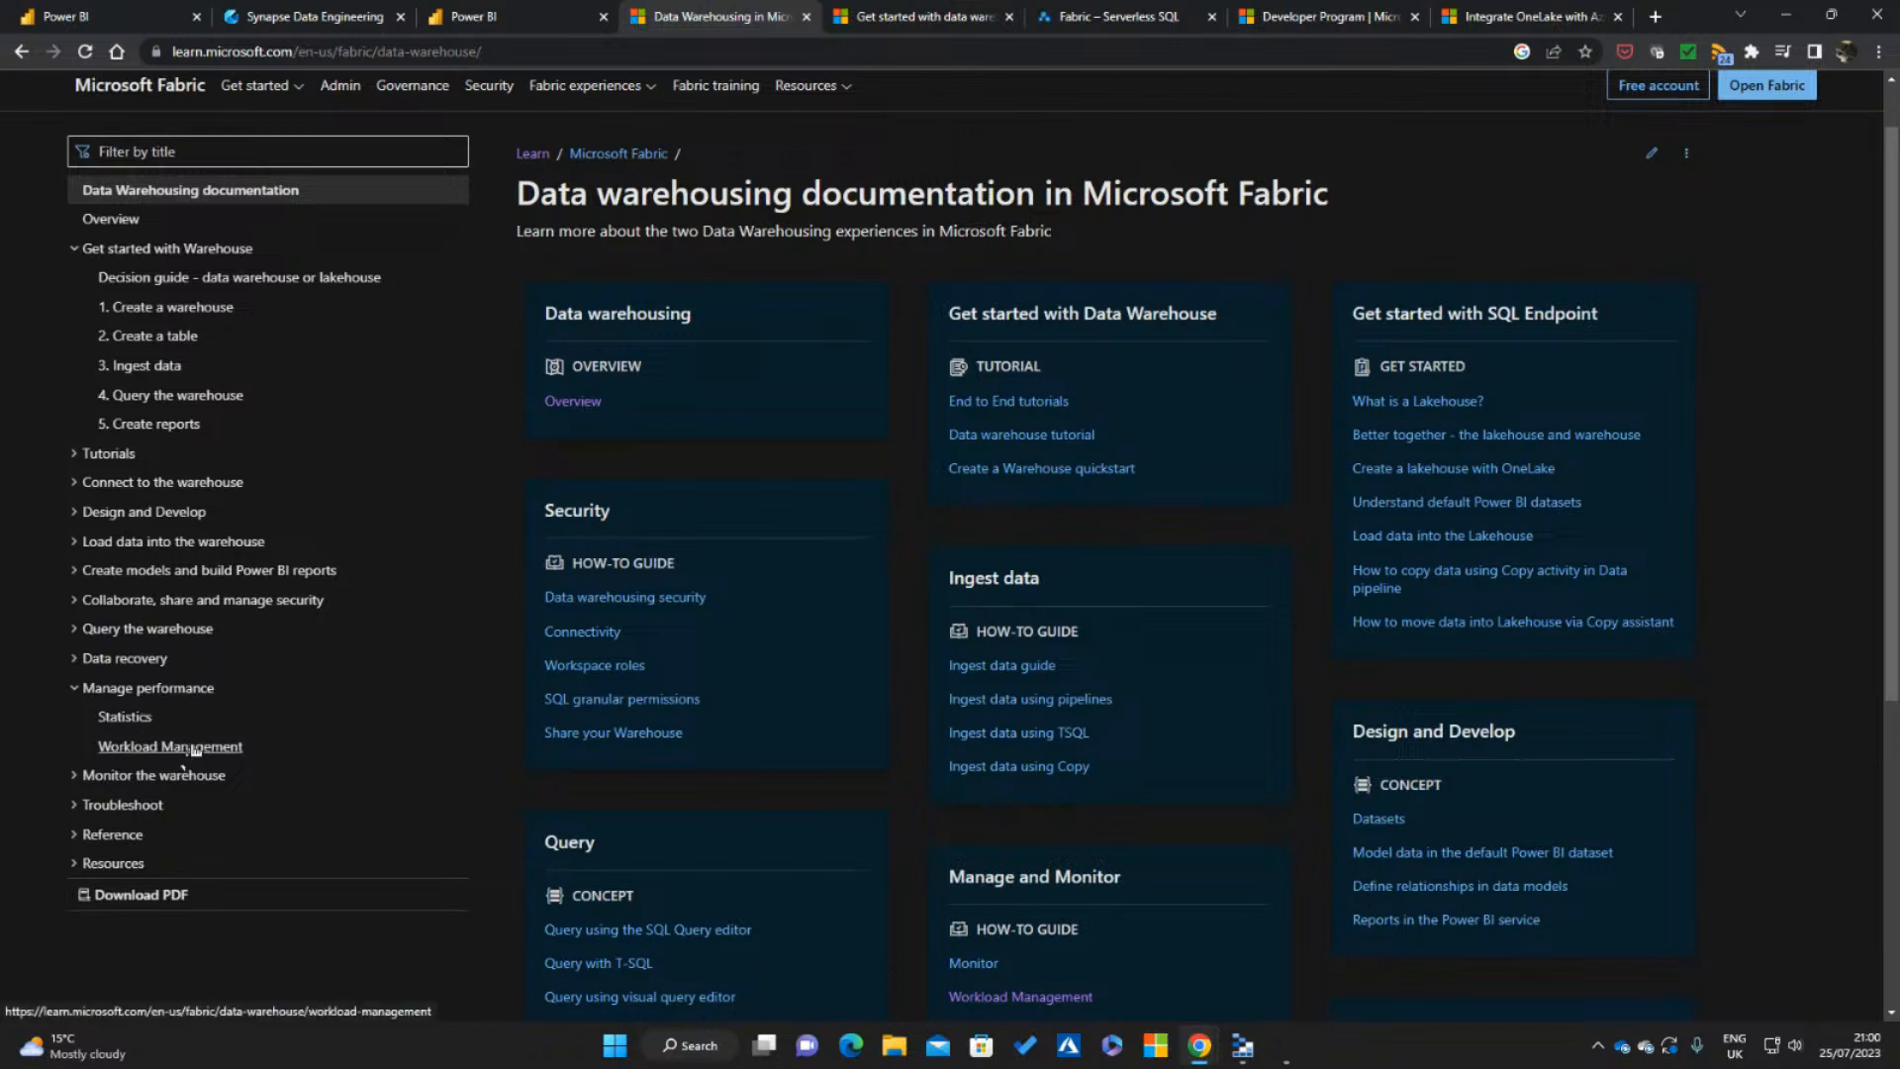
pyautogui.click(76, 693)
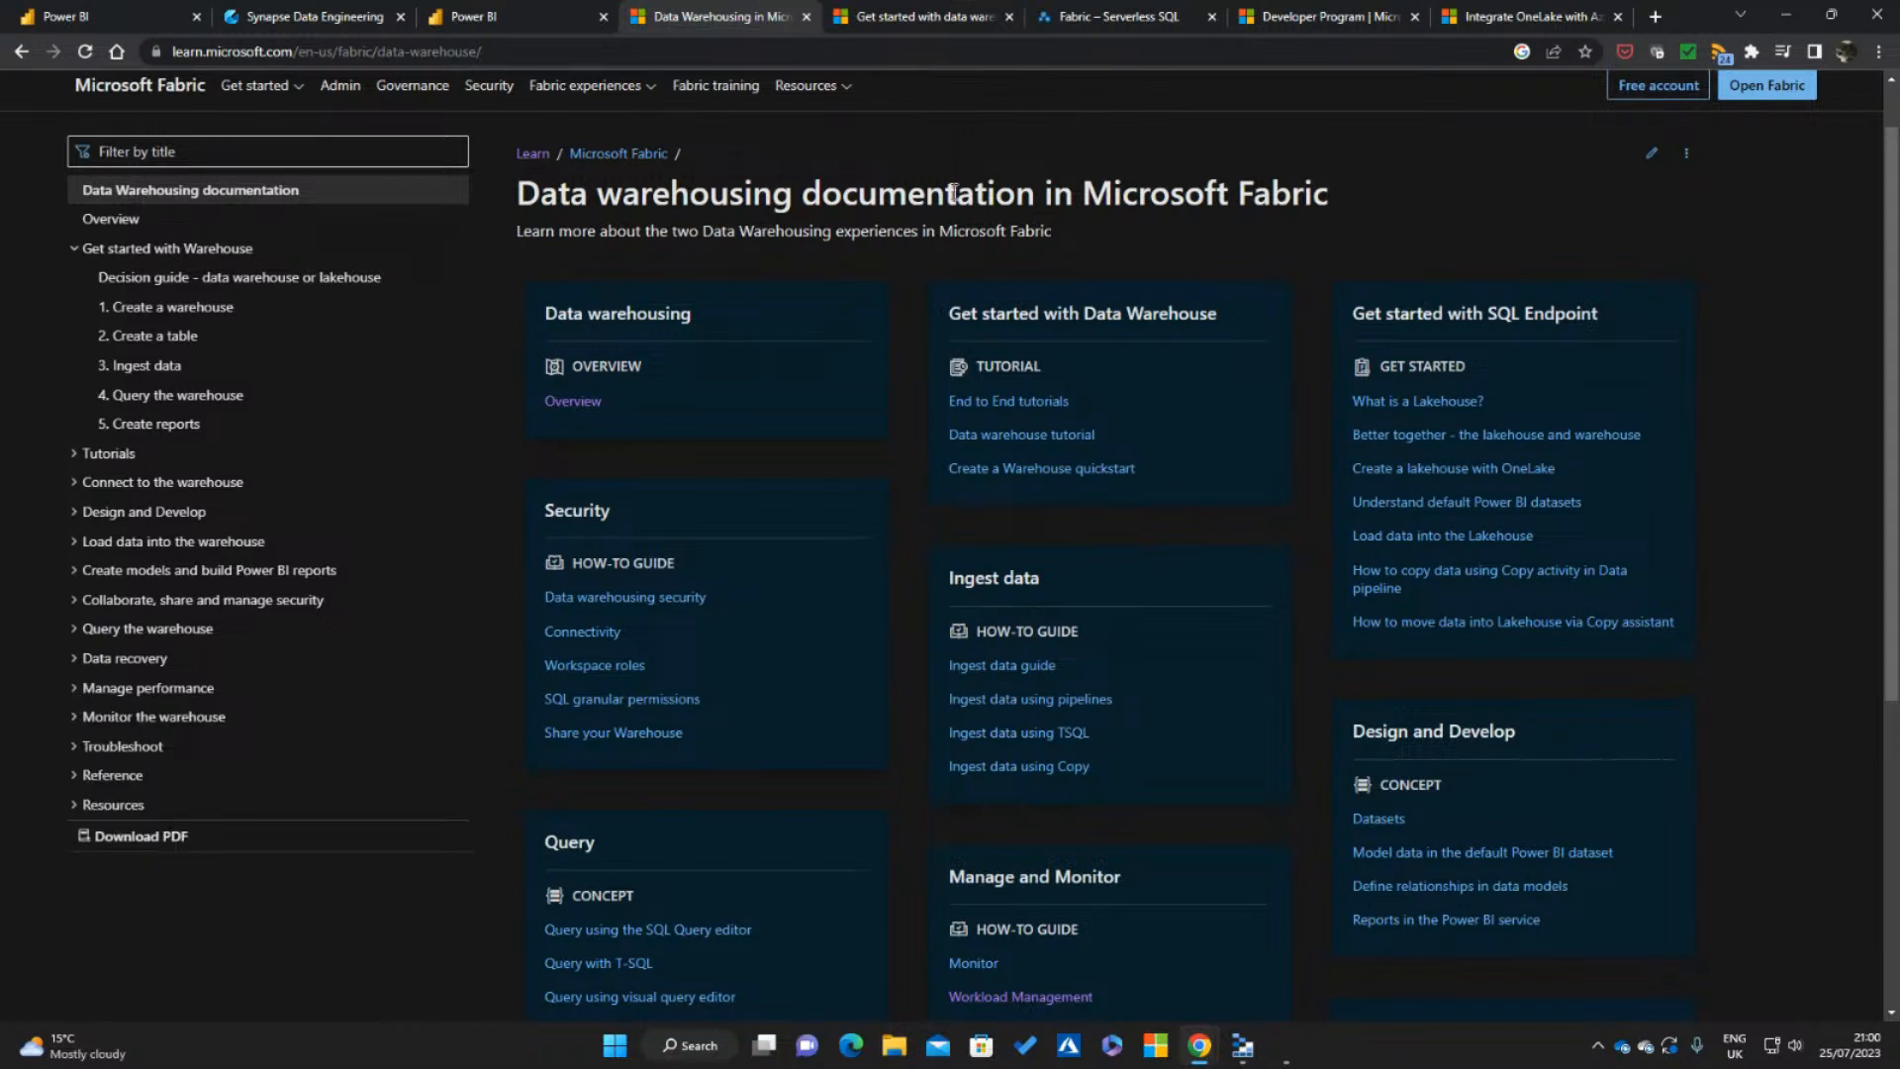
# Review the "Get started with data warehouses in Microsoft Fabric" training module's units, and view the Serverless SQL blog's Fabric category
pyautogui.click(931, 21)
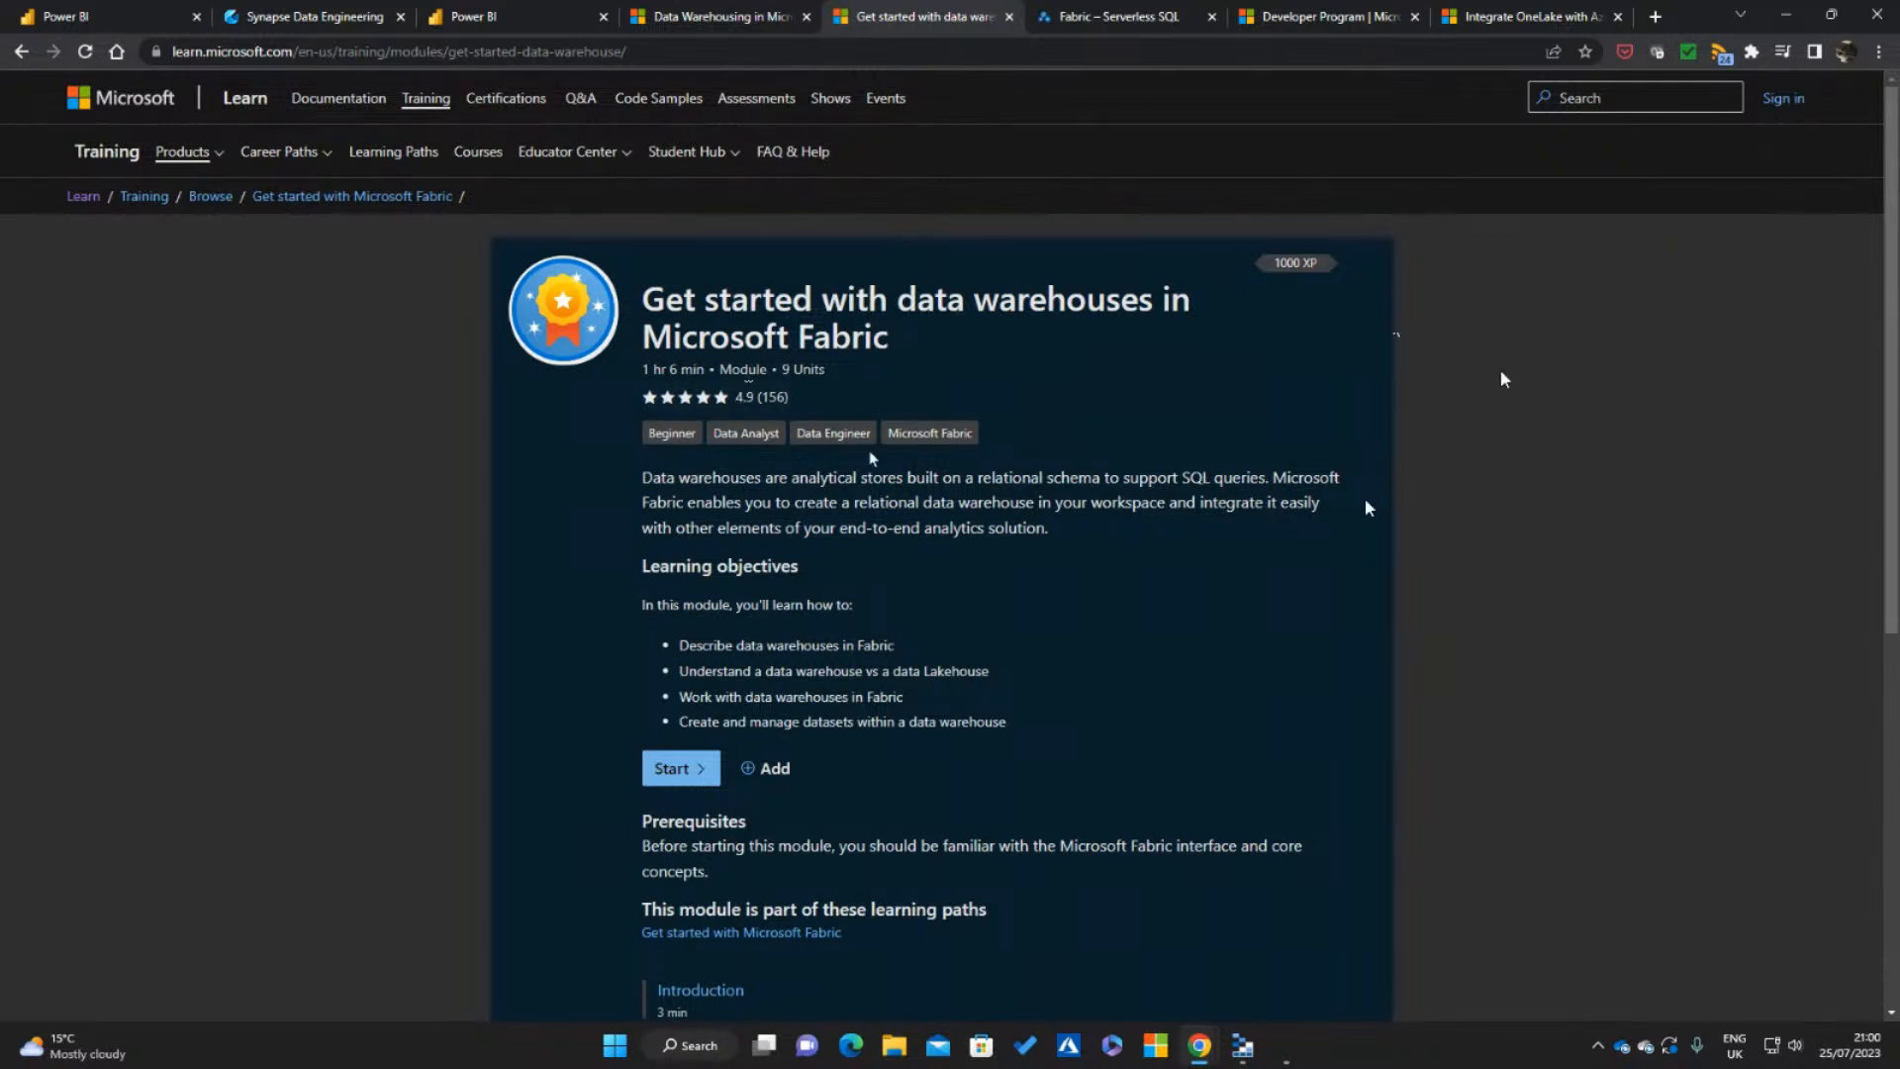
pyautogui.scroll(-2, 1374, 496)
pyautogui.scroll(-4, 1041, 615)
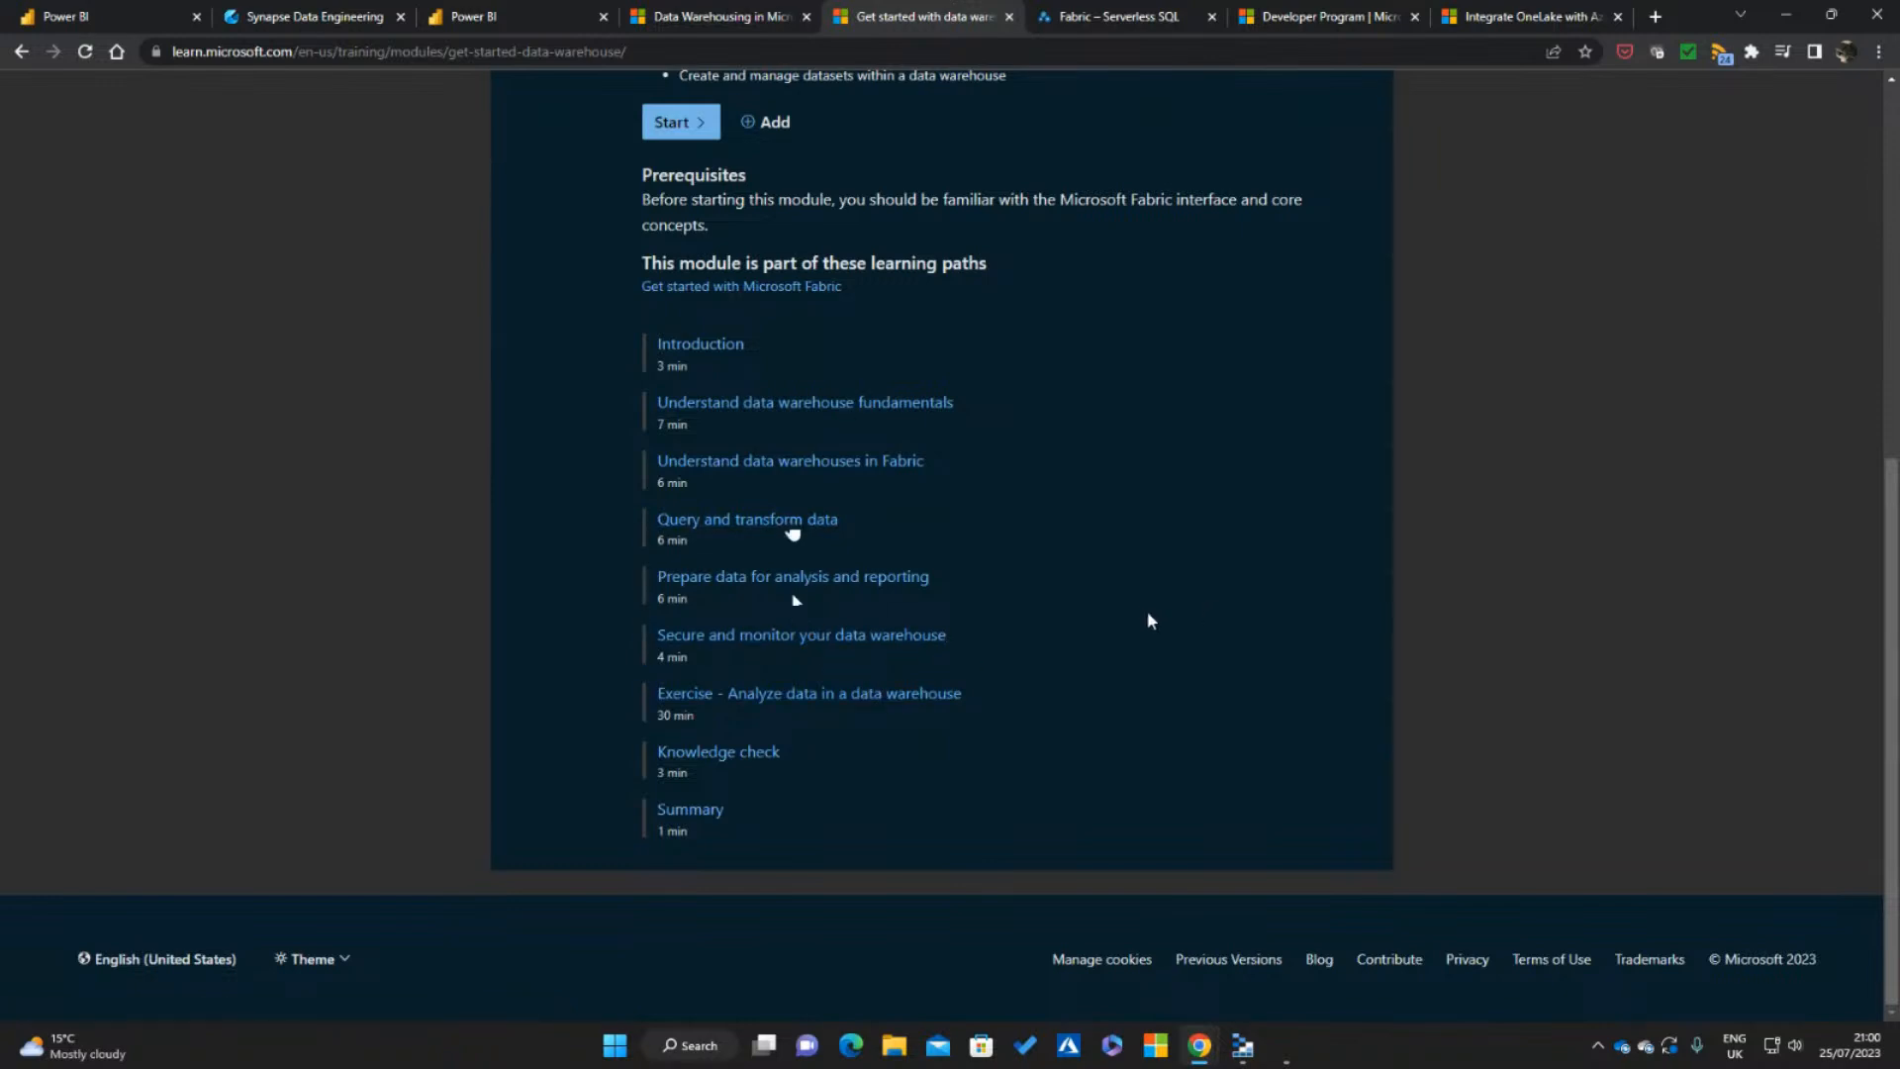
pyautogui.scroll(3, 1149, 620)
pyautogui.scroll(1, 1177, 540)
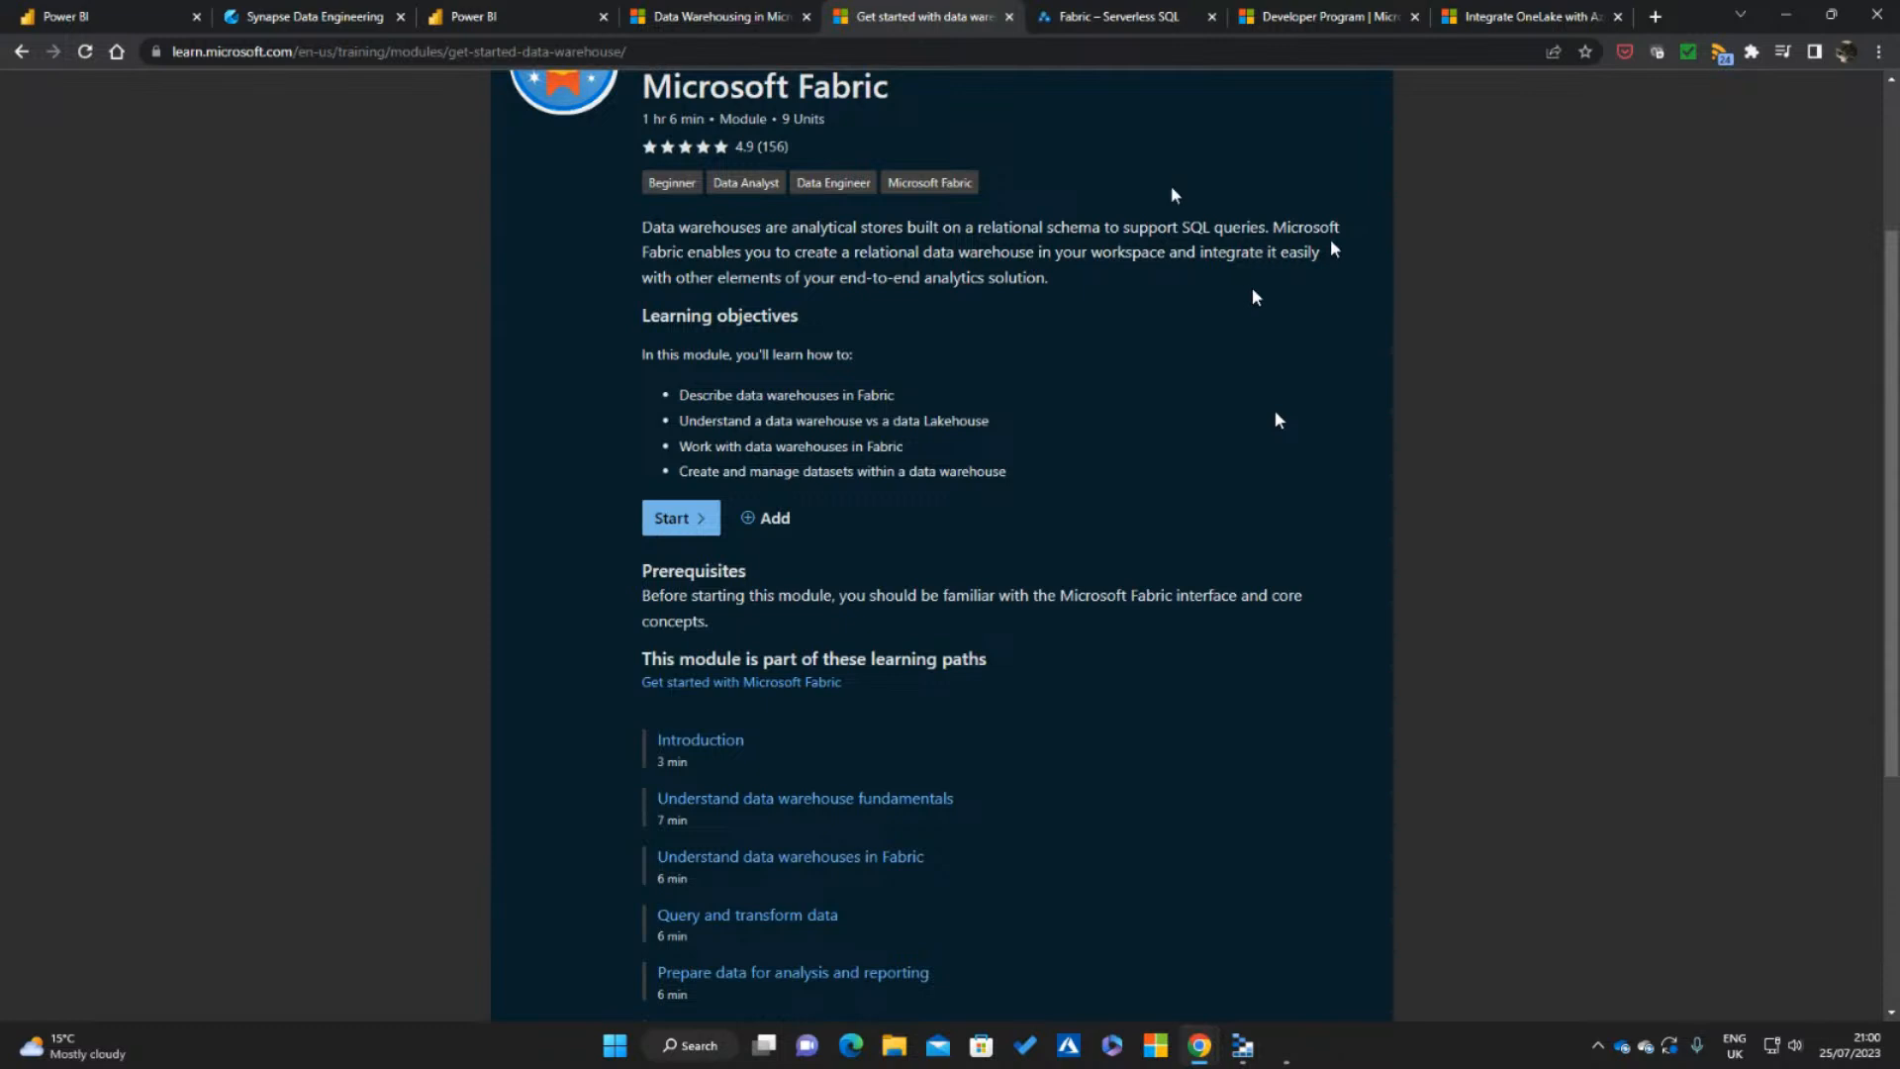
pyautogui.scroll(1, 1172, 191)
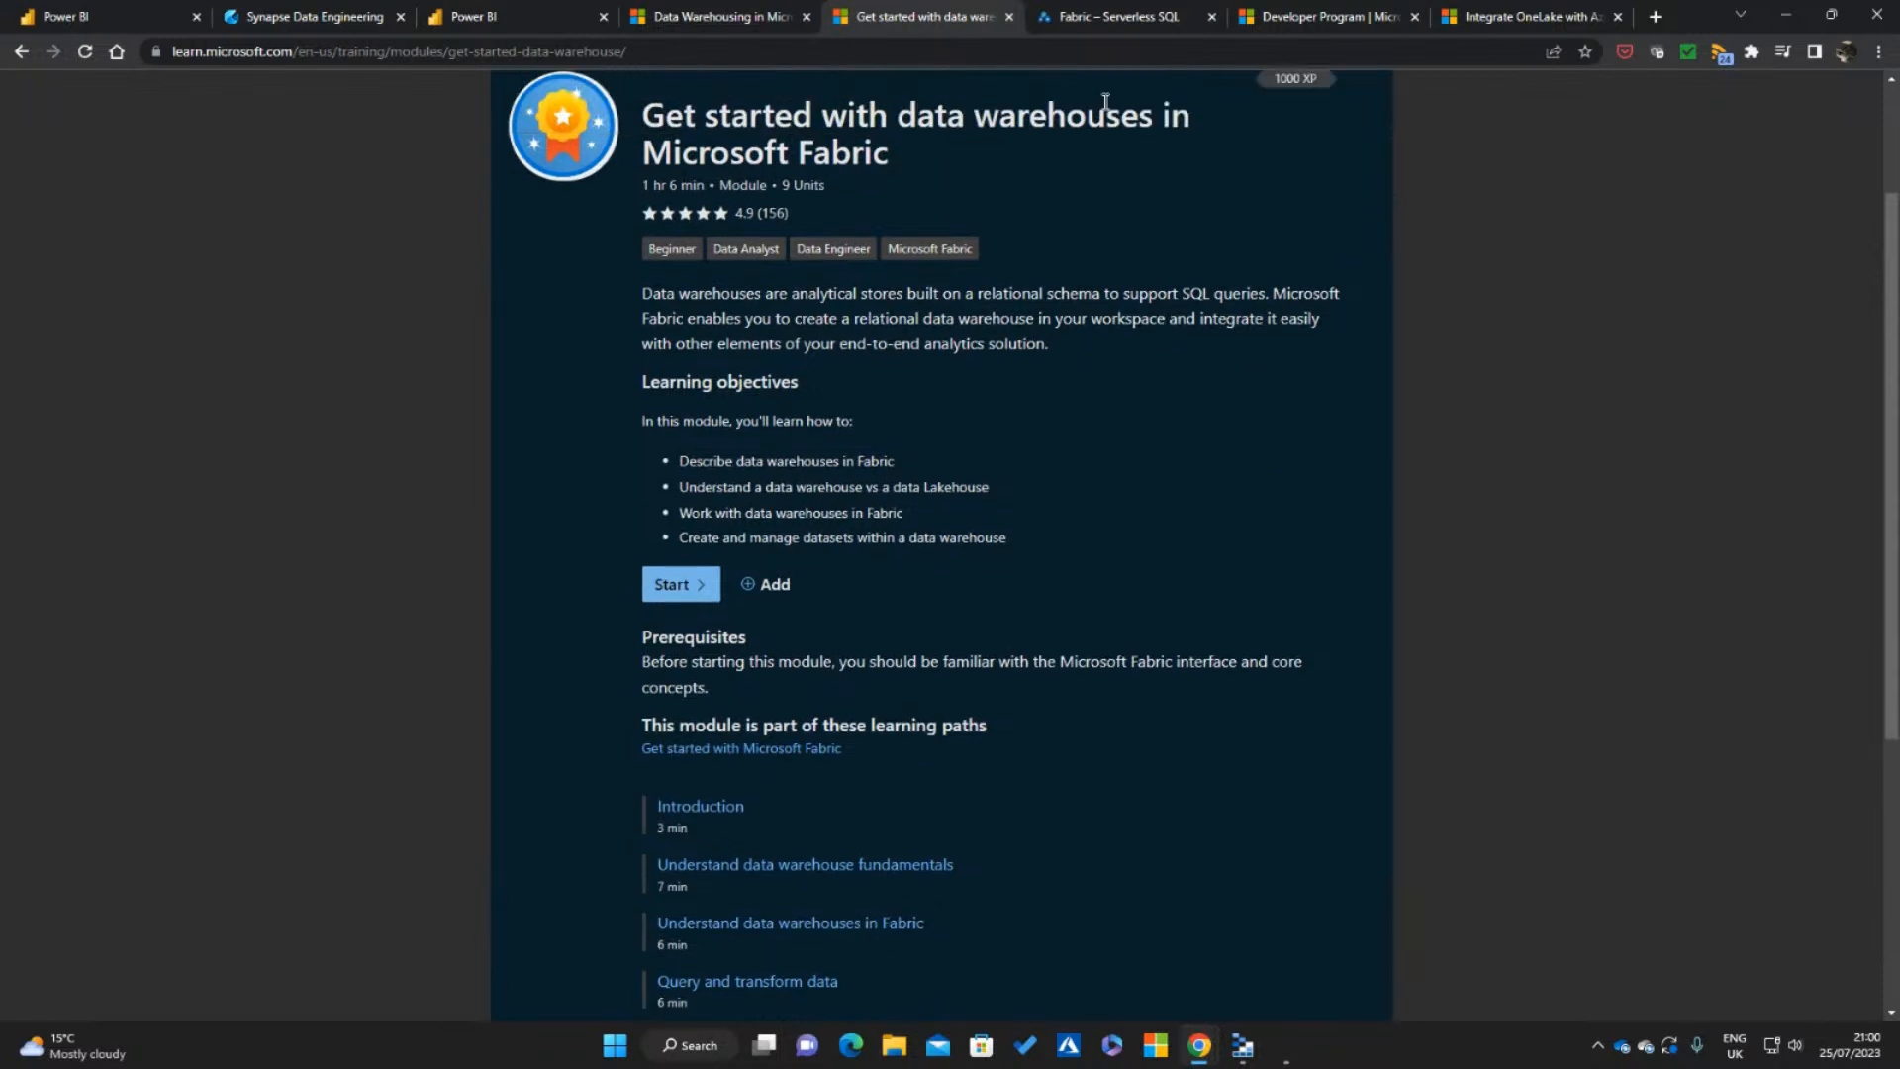
pyautogui.click(1118, 16)
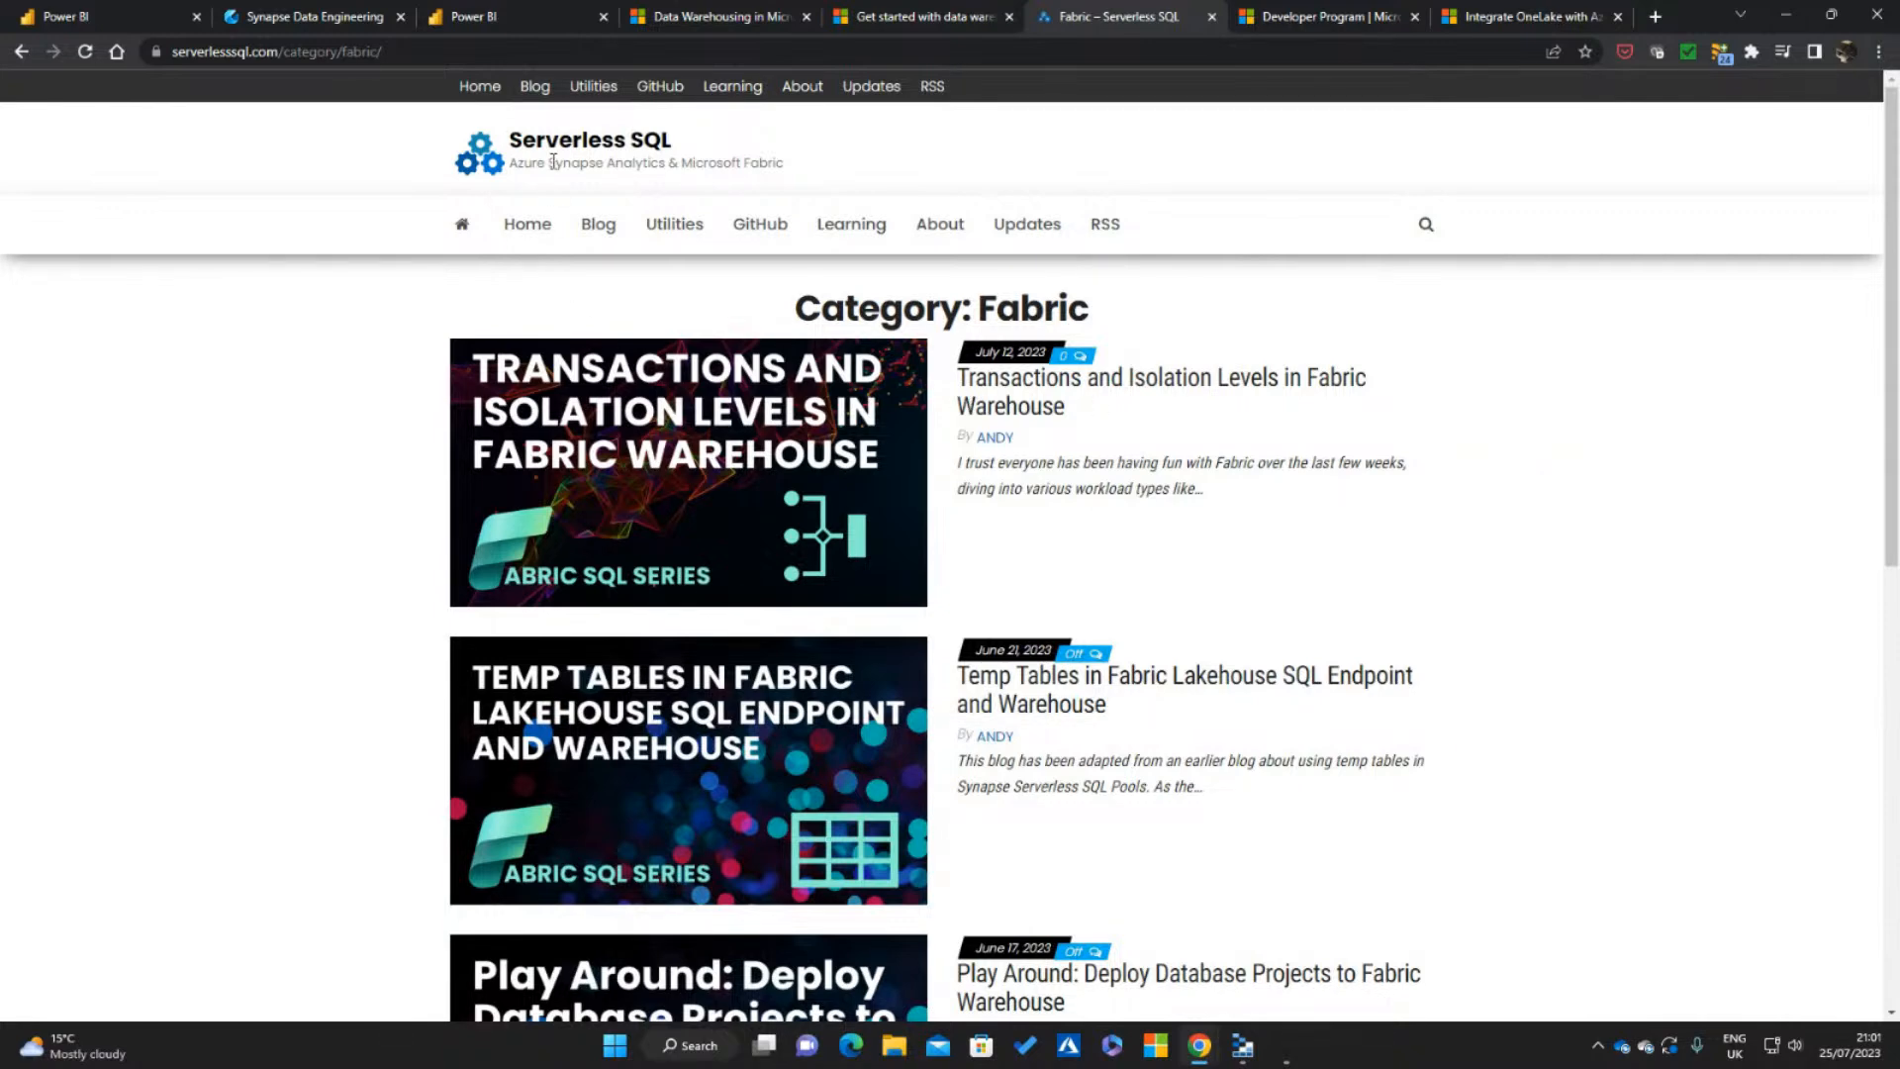
# Open the Power BI admin portal's tenant settings and expand "Users can create Fabric items (public preview)"
pyautogui.click(526, 8)
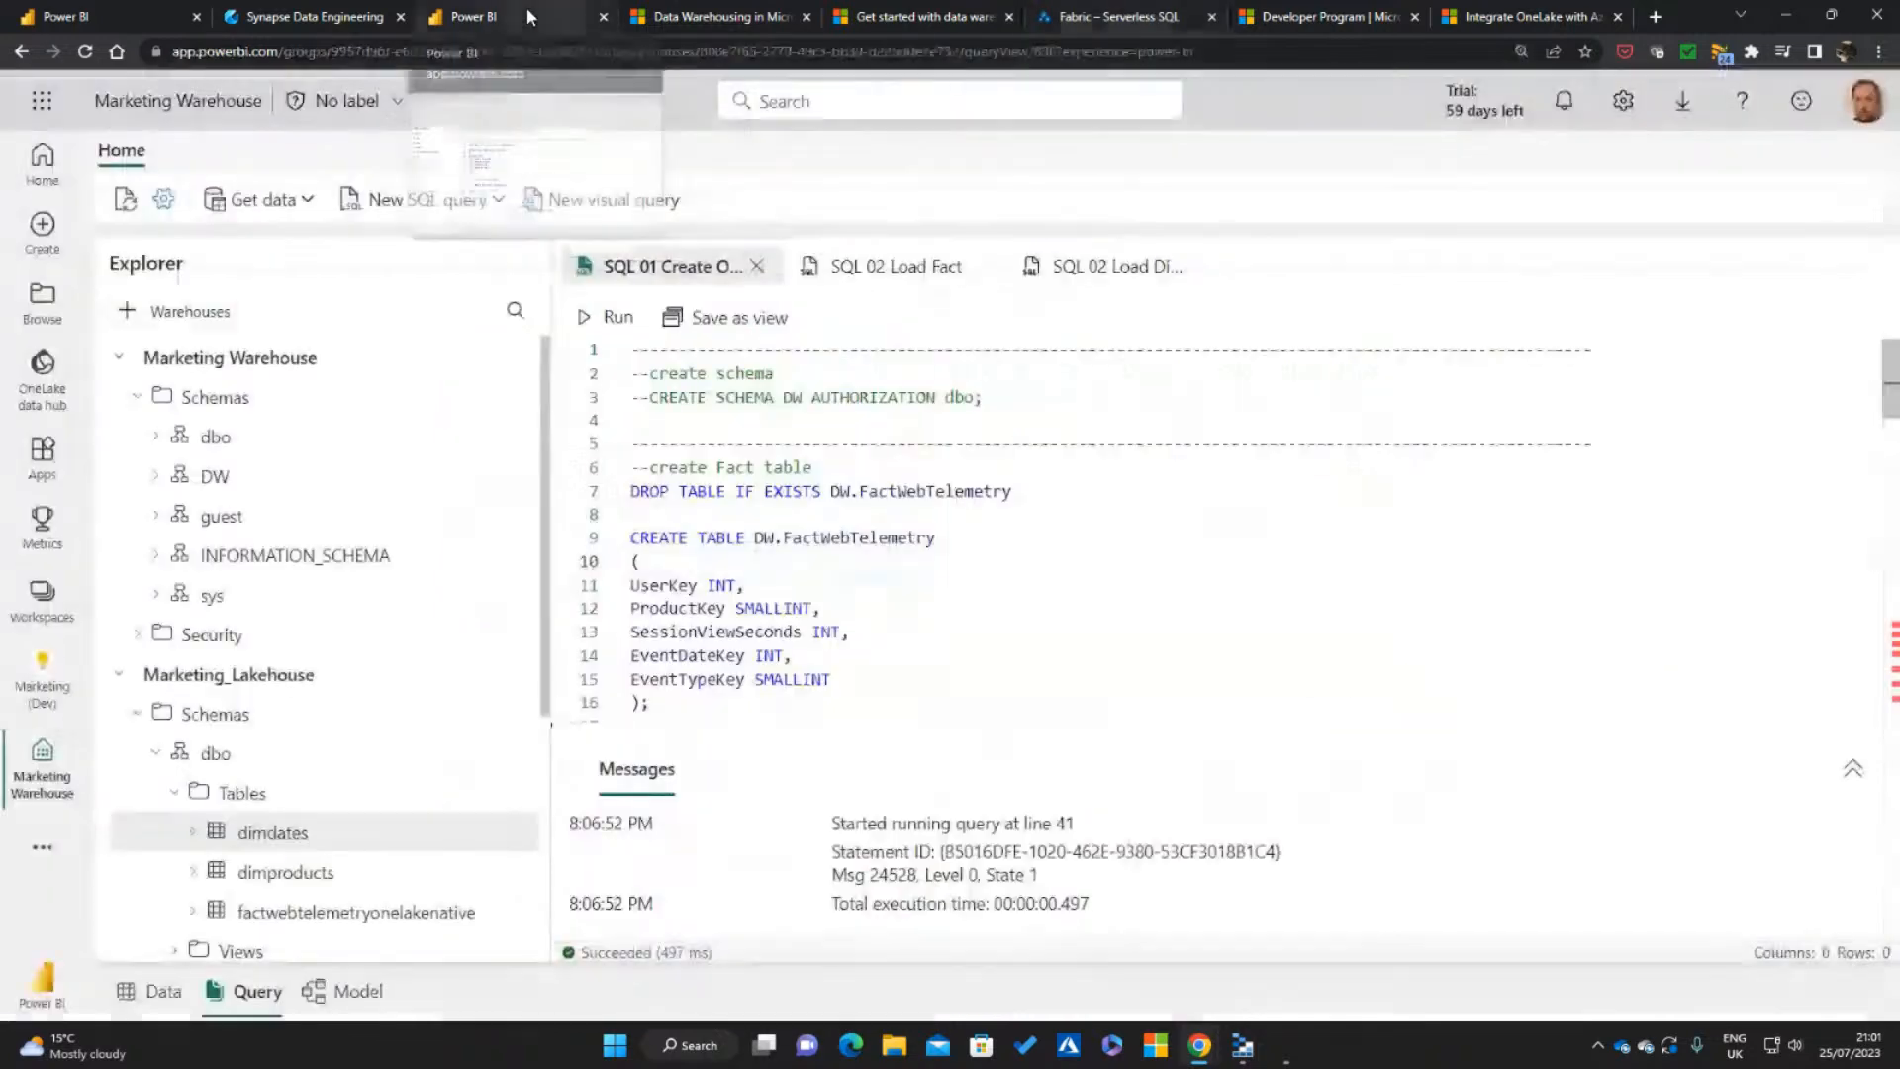
pyautogui.click(103, 12)
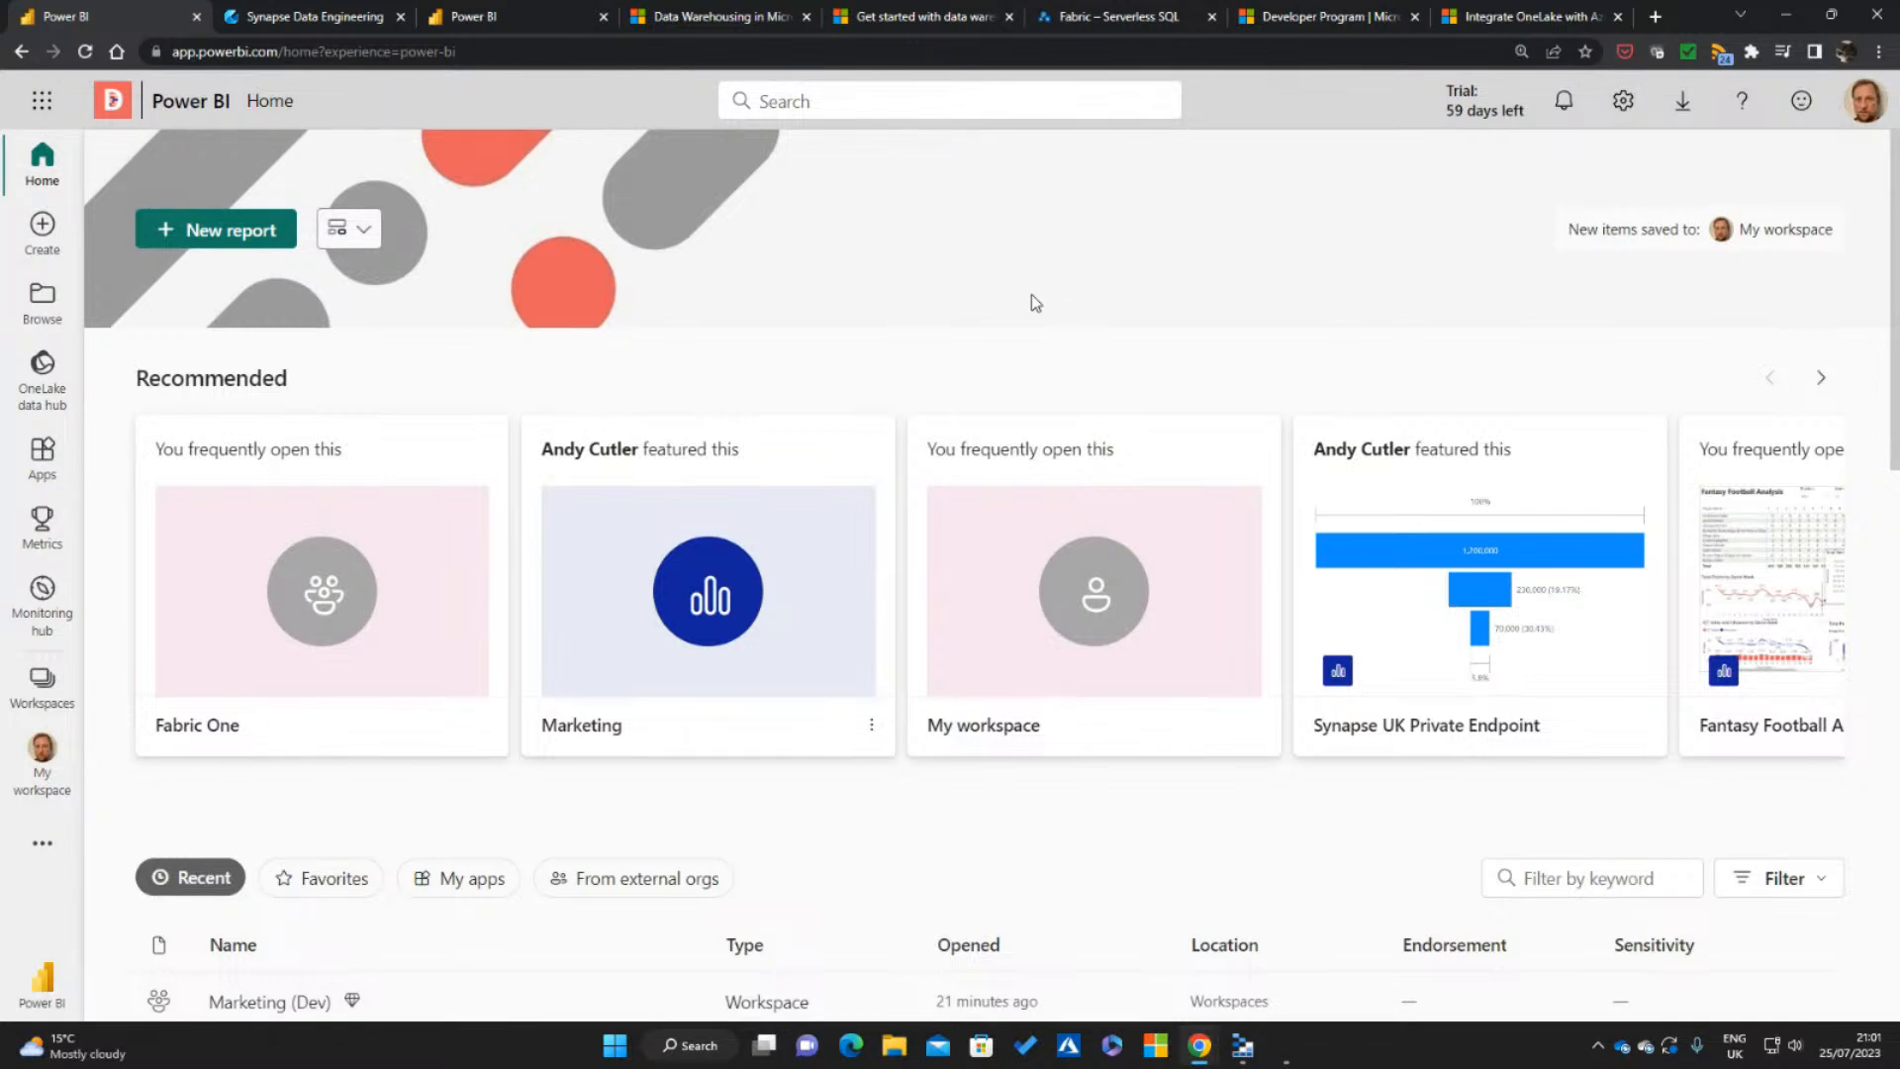
pyautogui.click(1623, 102)
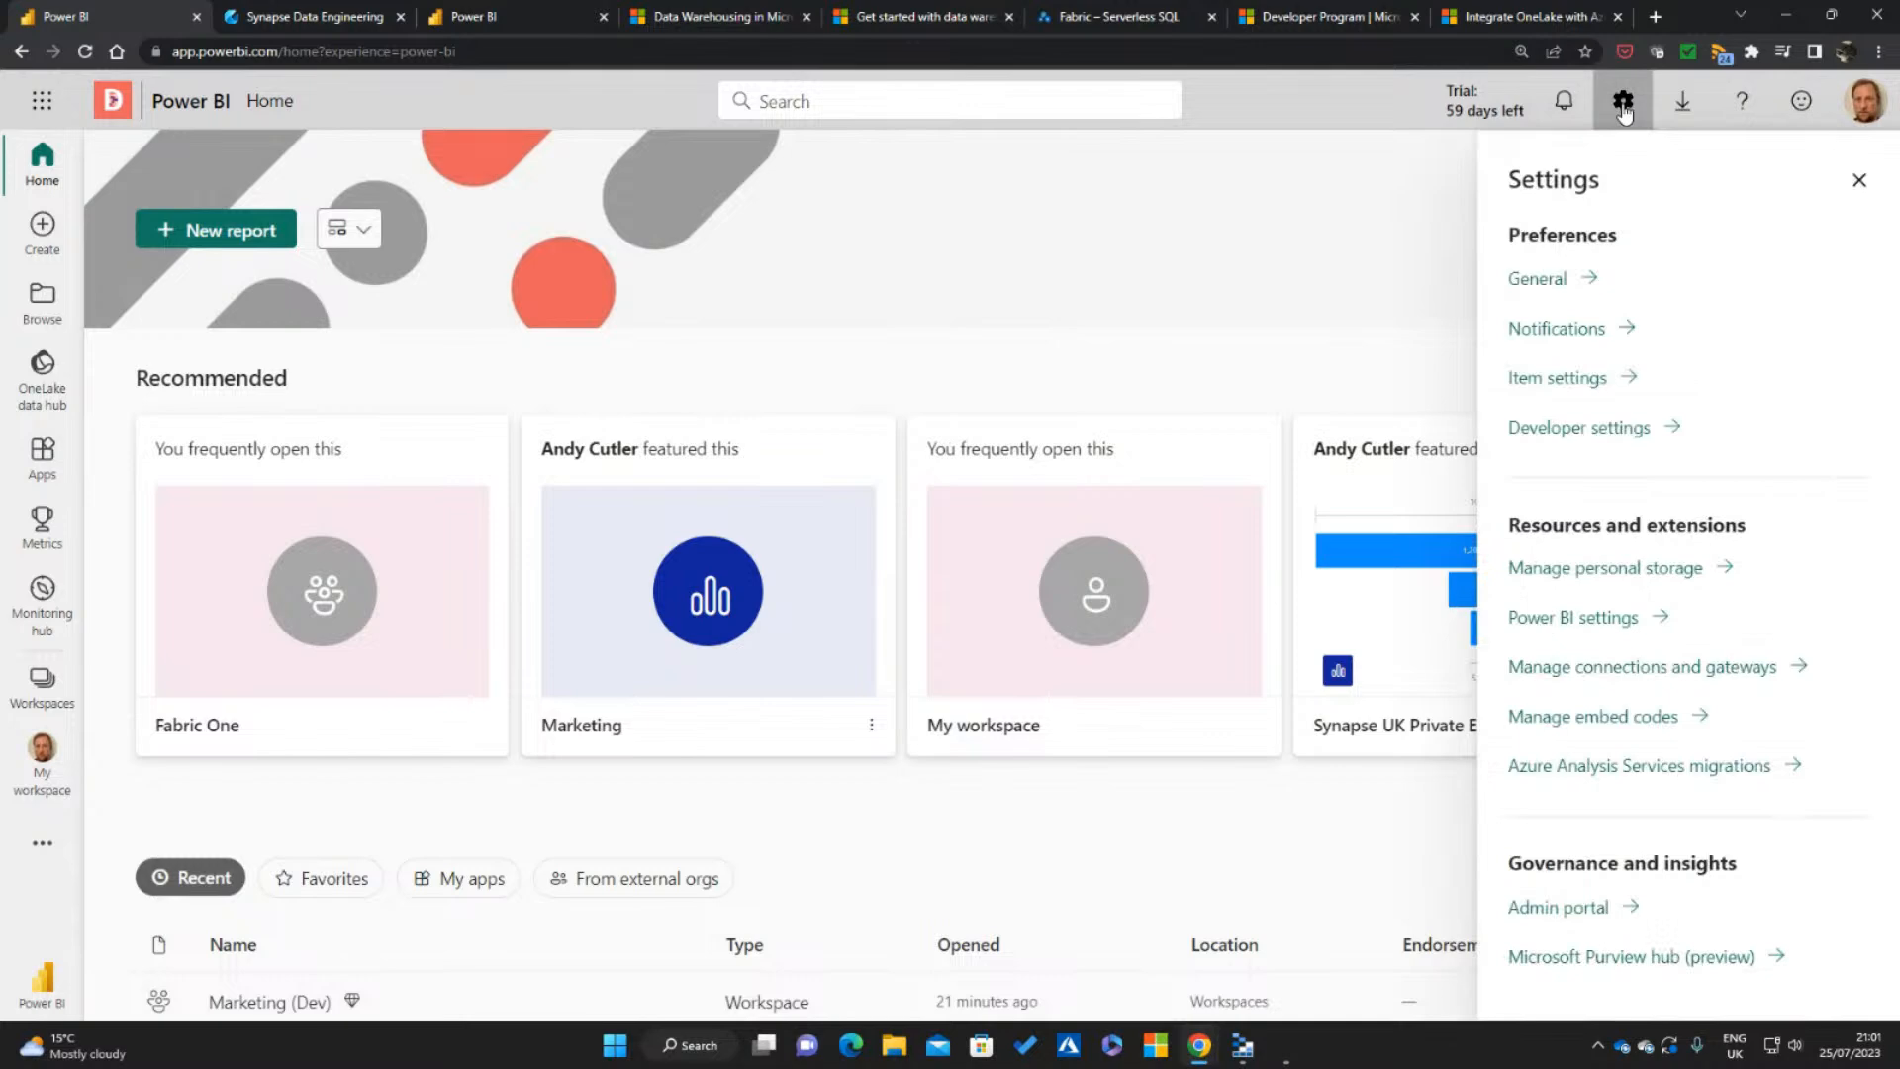
pyautogui.click(1580, 915)
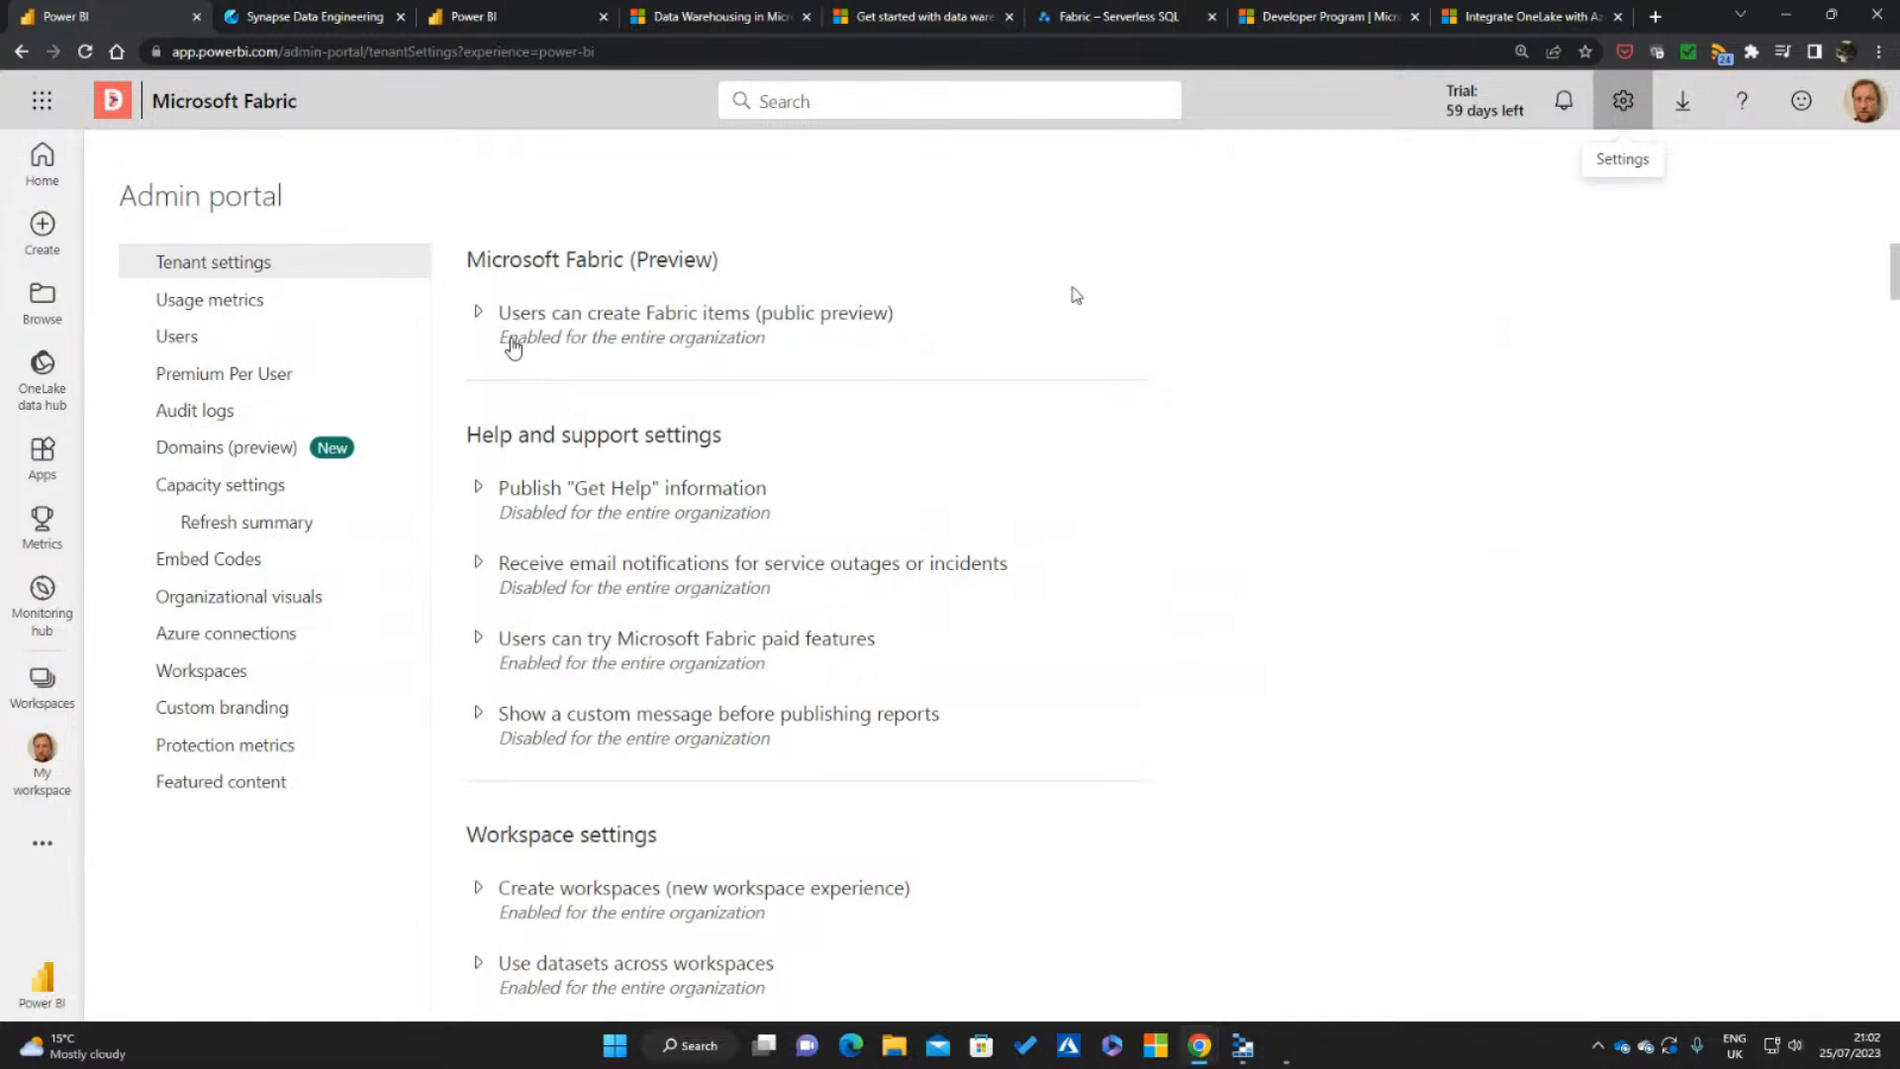
pyautogui.click(478, 313)
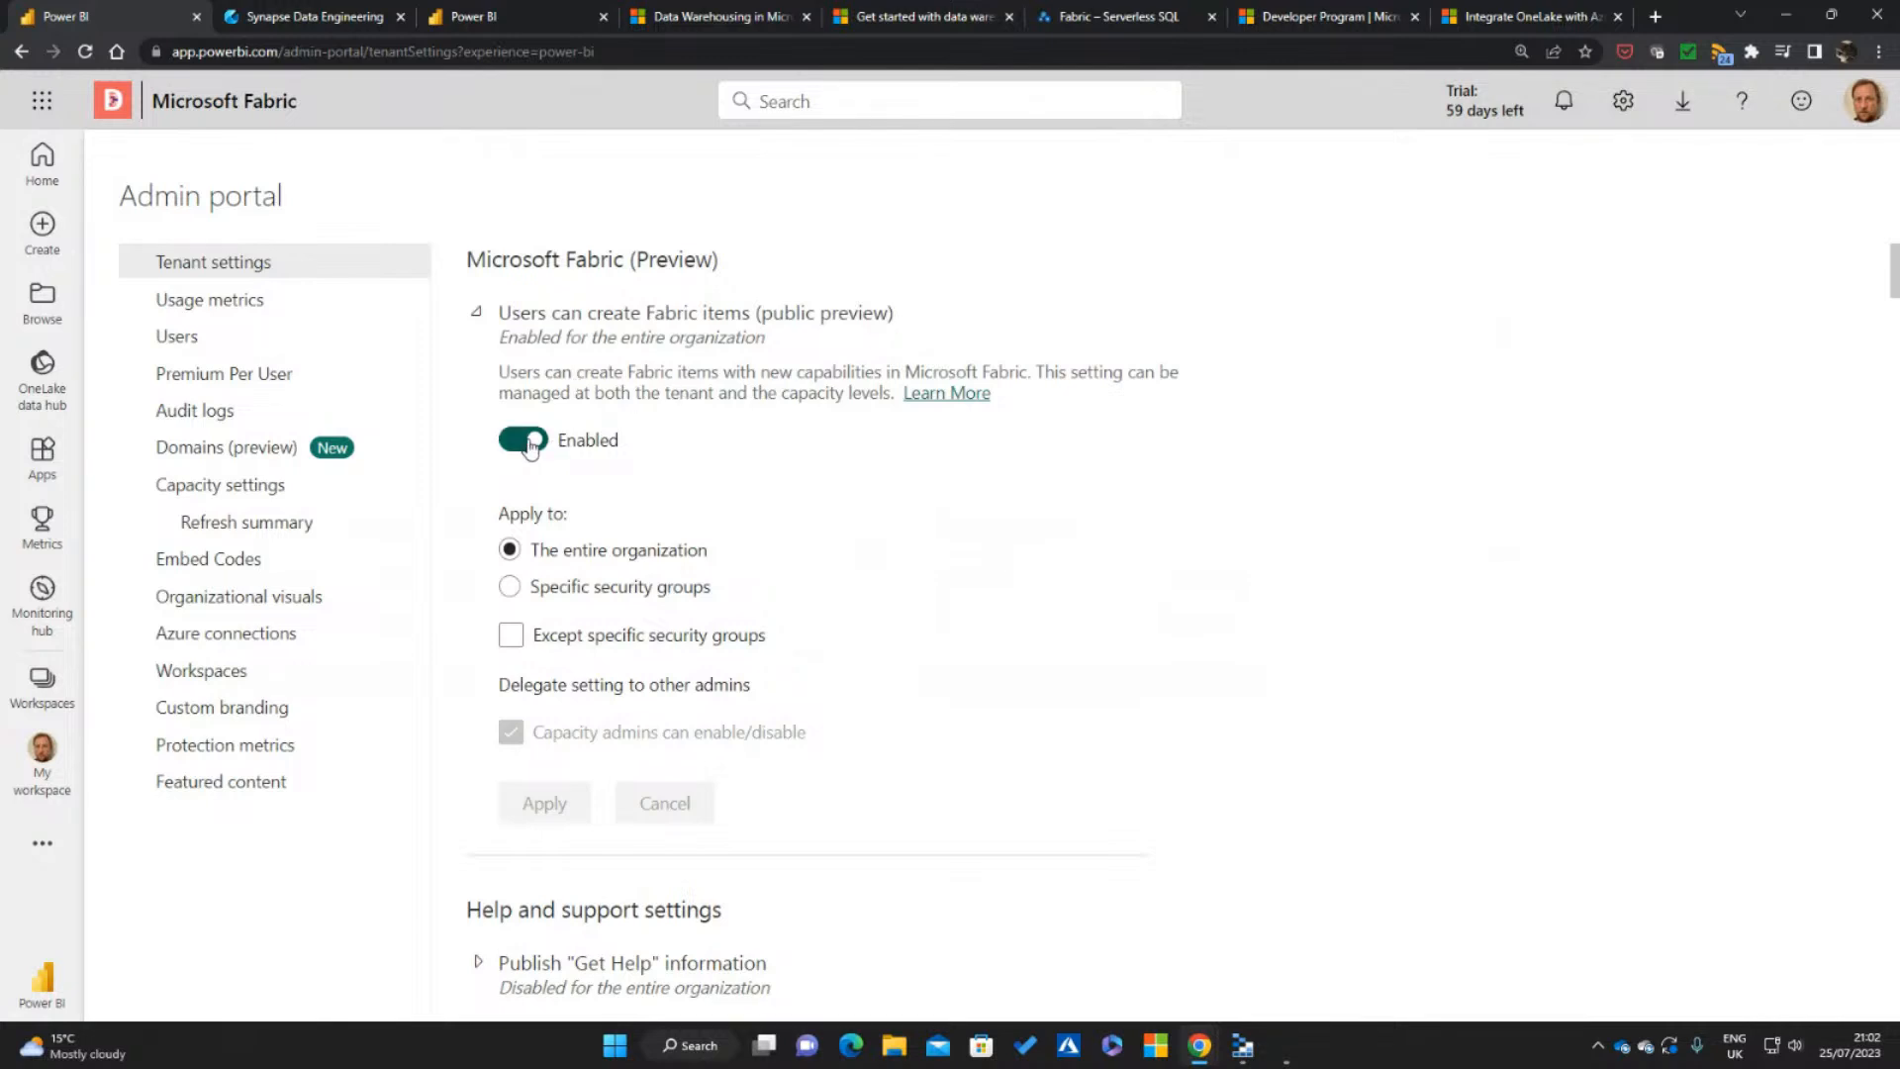
# Scope Fabric item creation to specific security groups, try entering sg_fabric_devs, clear the entry and collapse the setting without applying
pyautogui.click(509, 586)
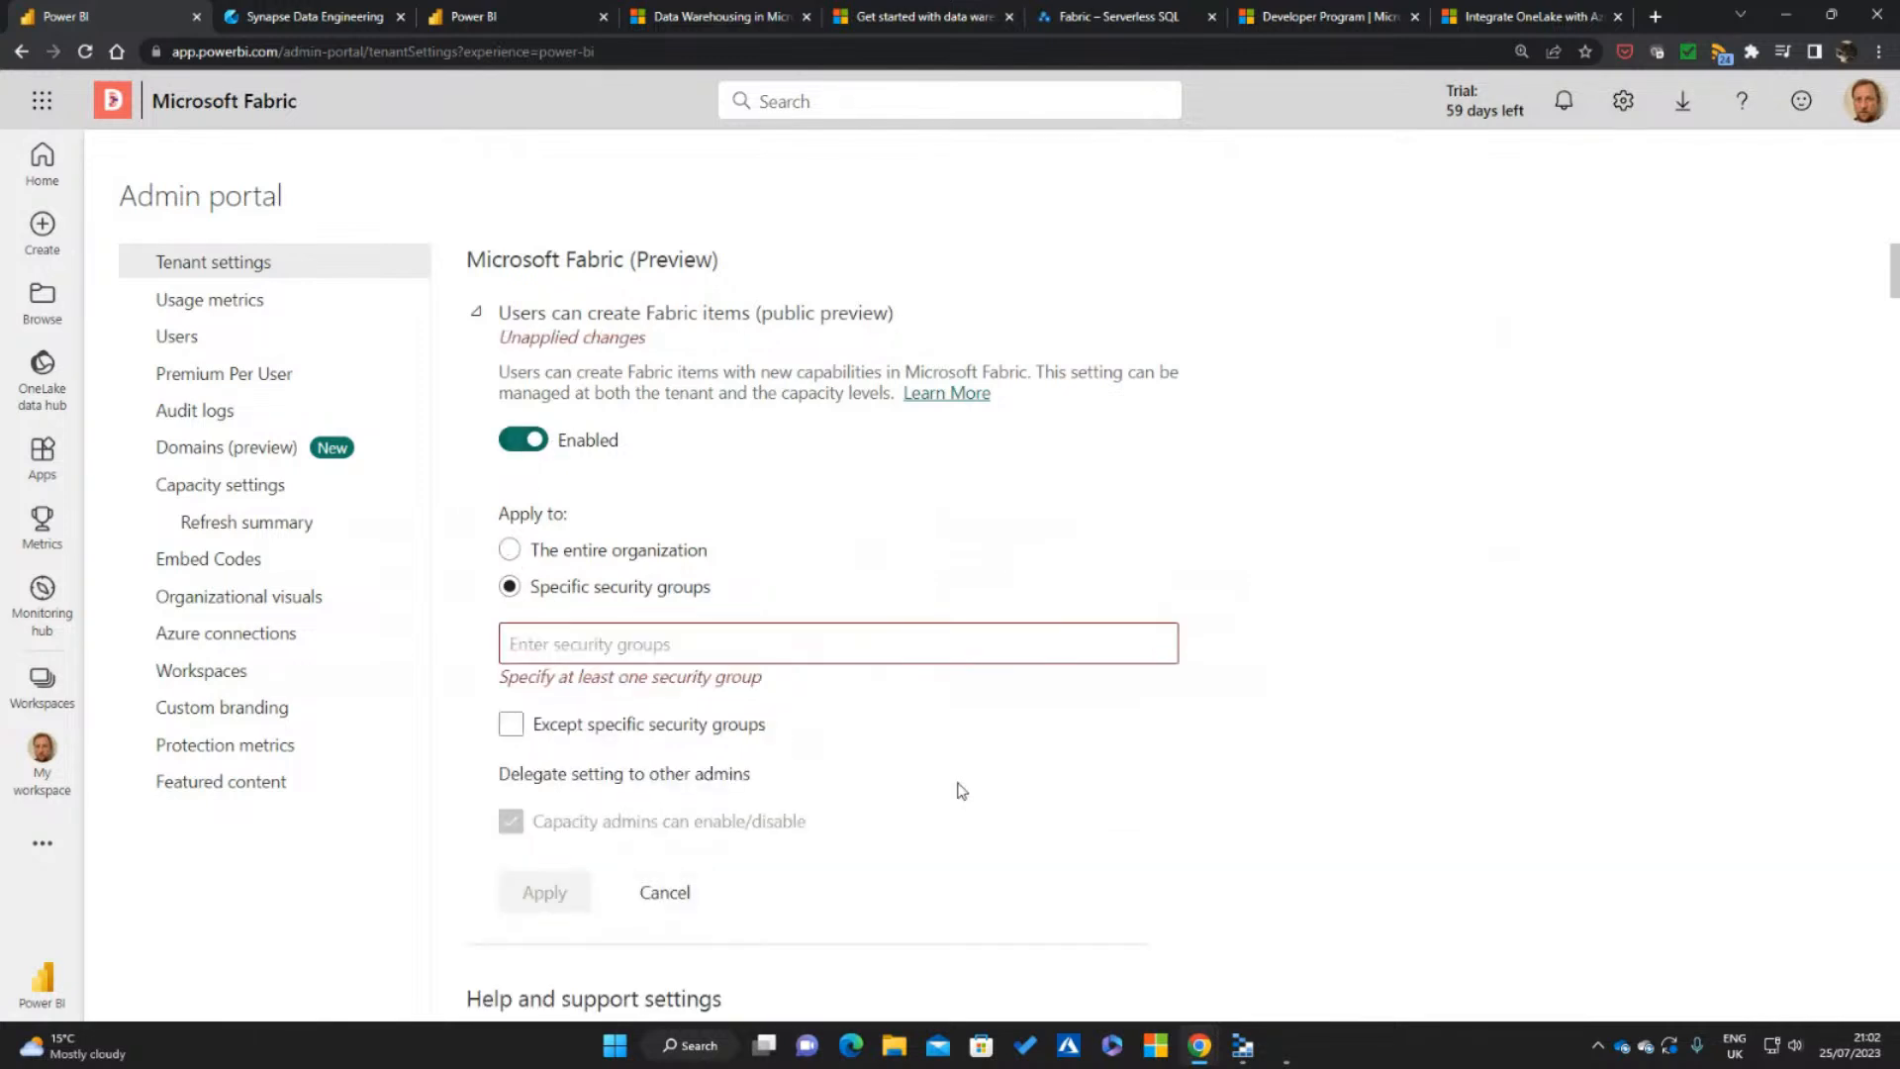
pyautogui.click(850, 653)
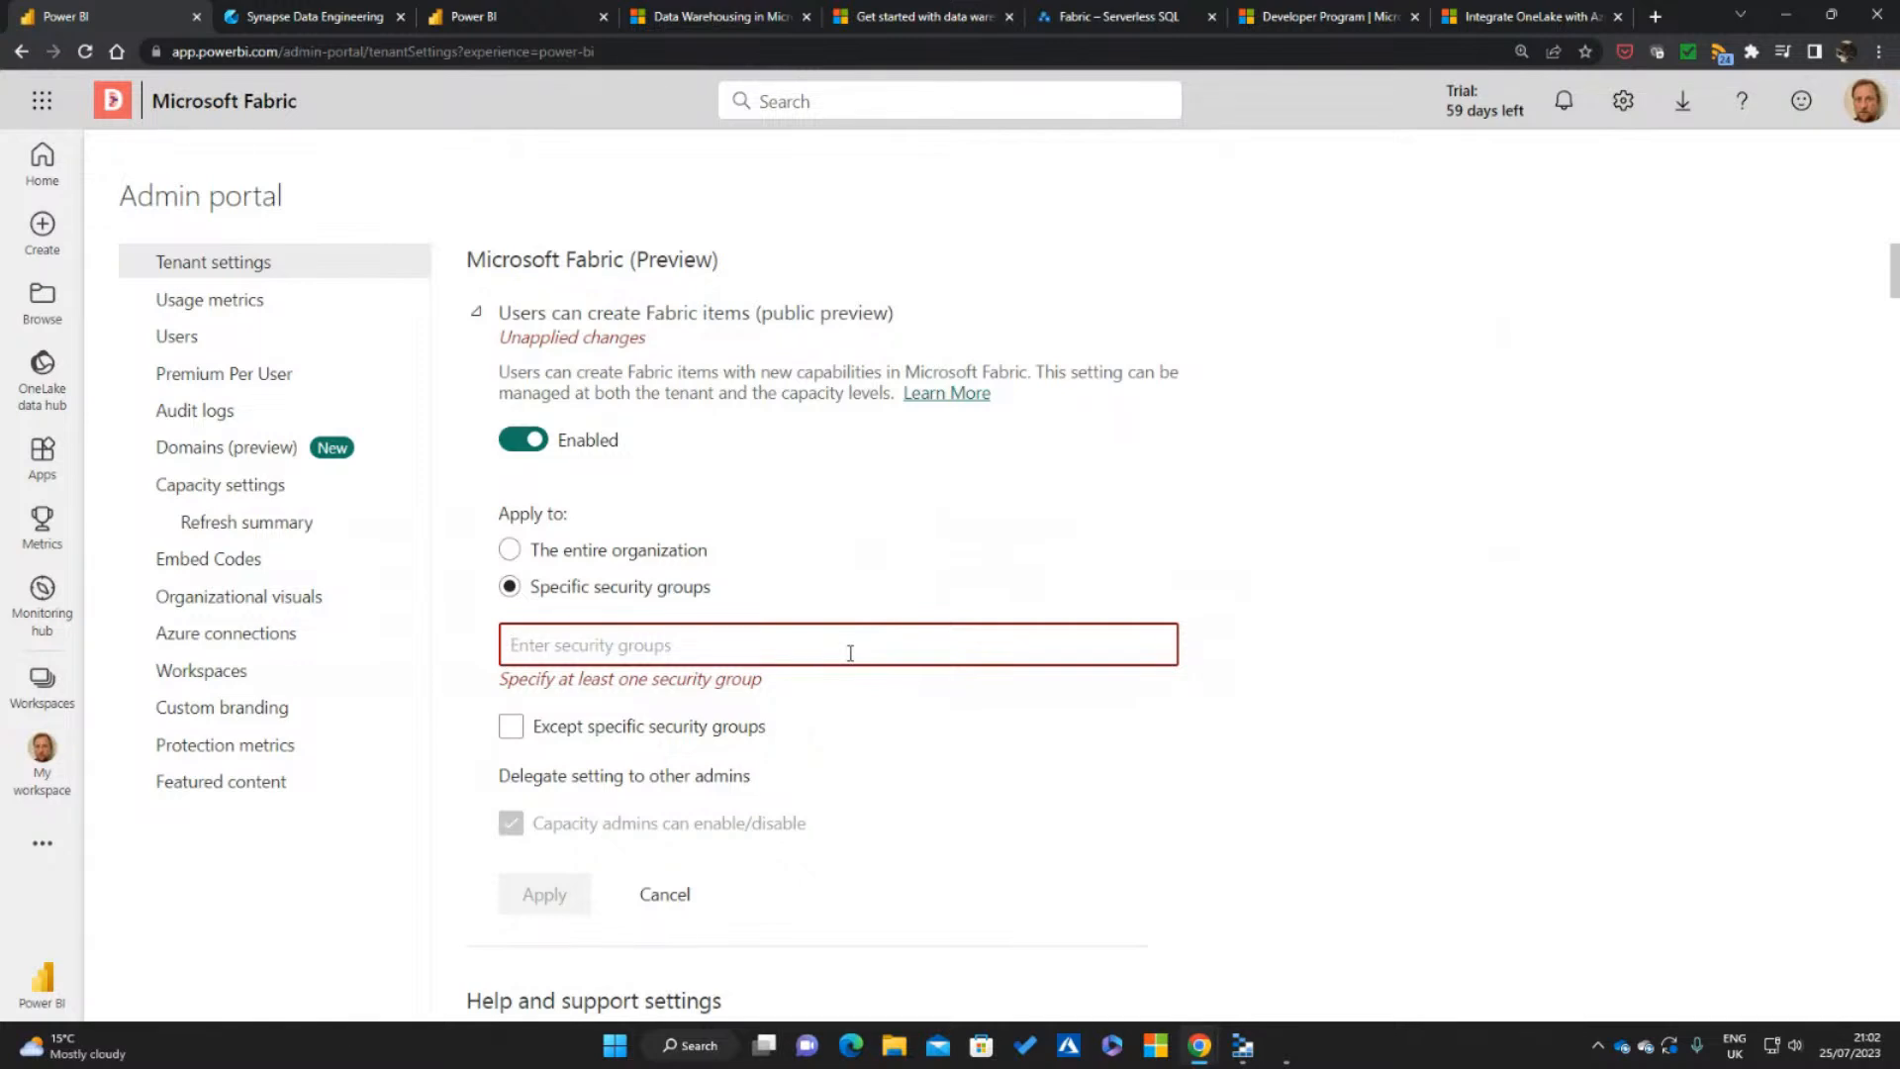
pyautogui.write('sg_fabric_devs')
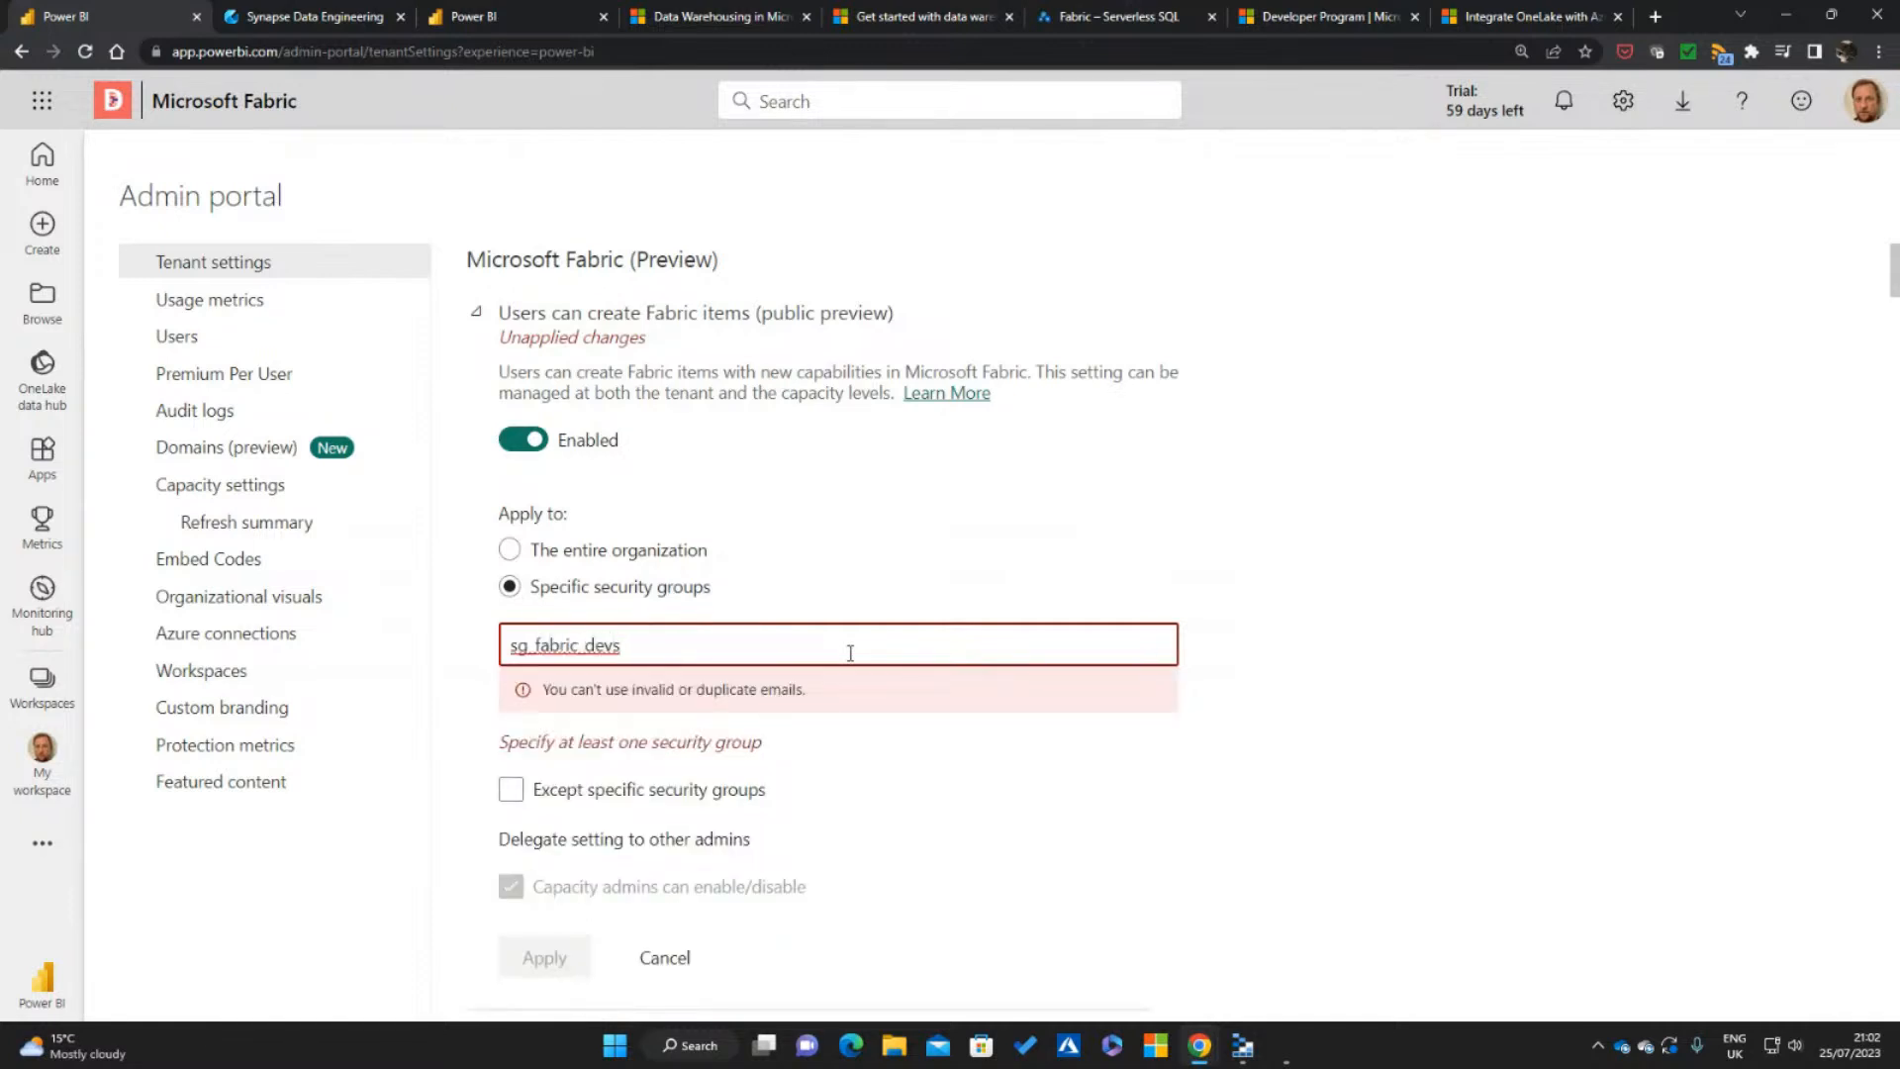
pyautogui.hotkey('ctrl', 'a')
pyautogui.press('BackSpace')
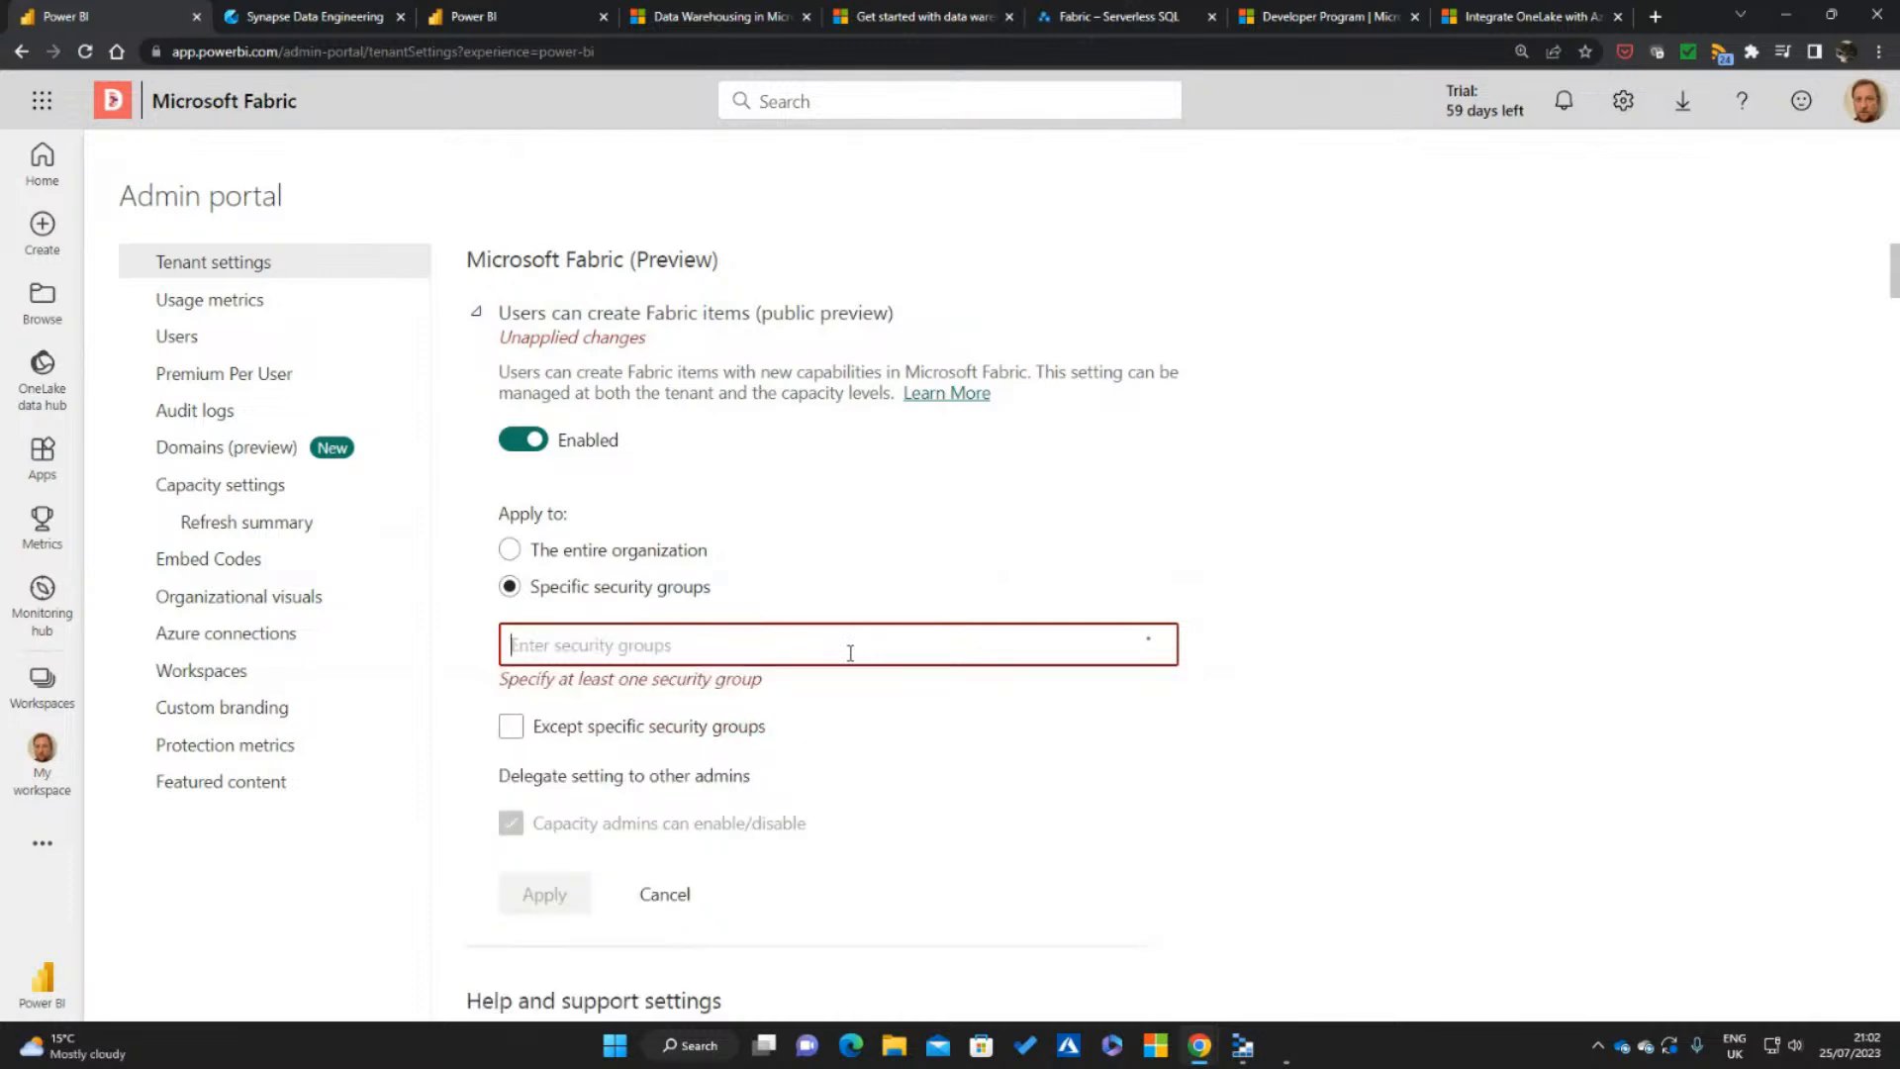
pyautogui.click(479, 312)
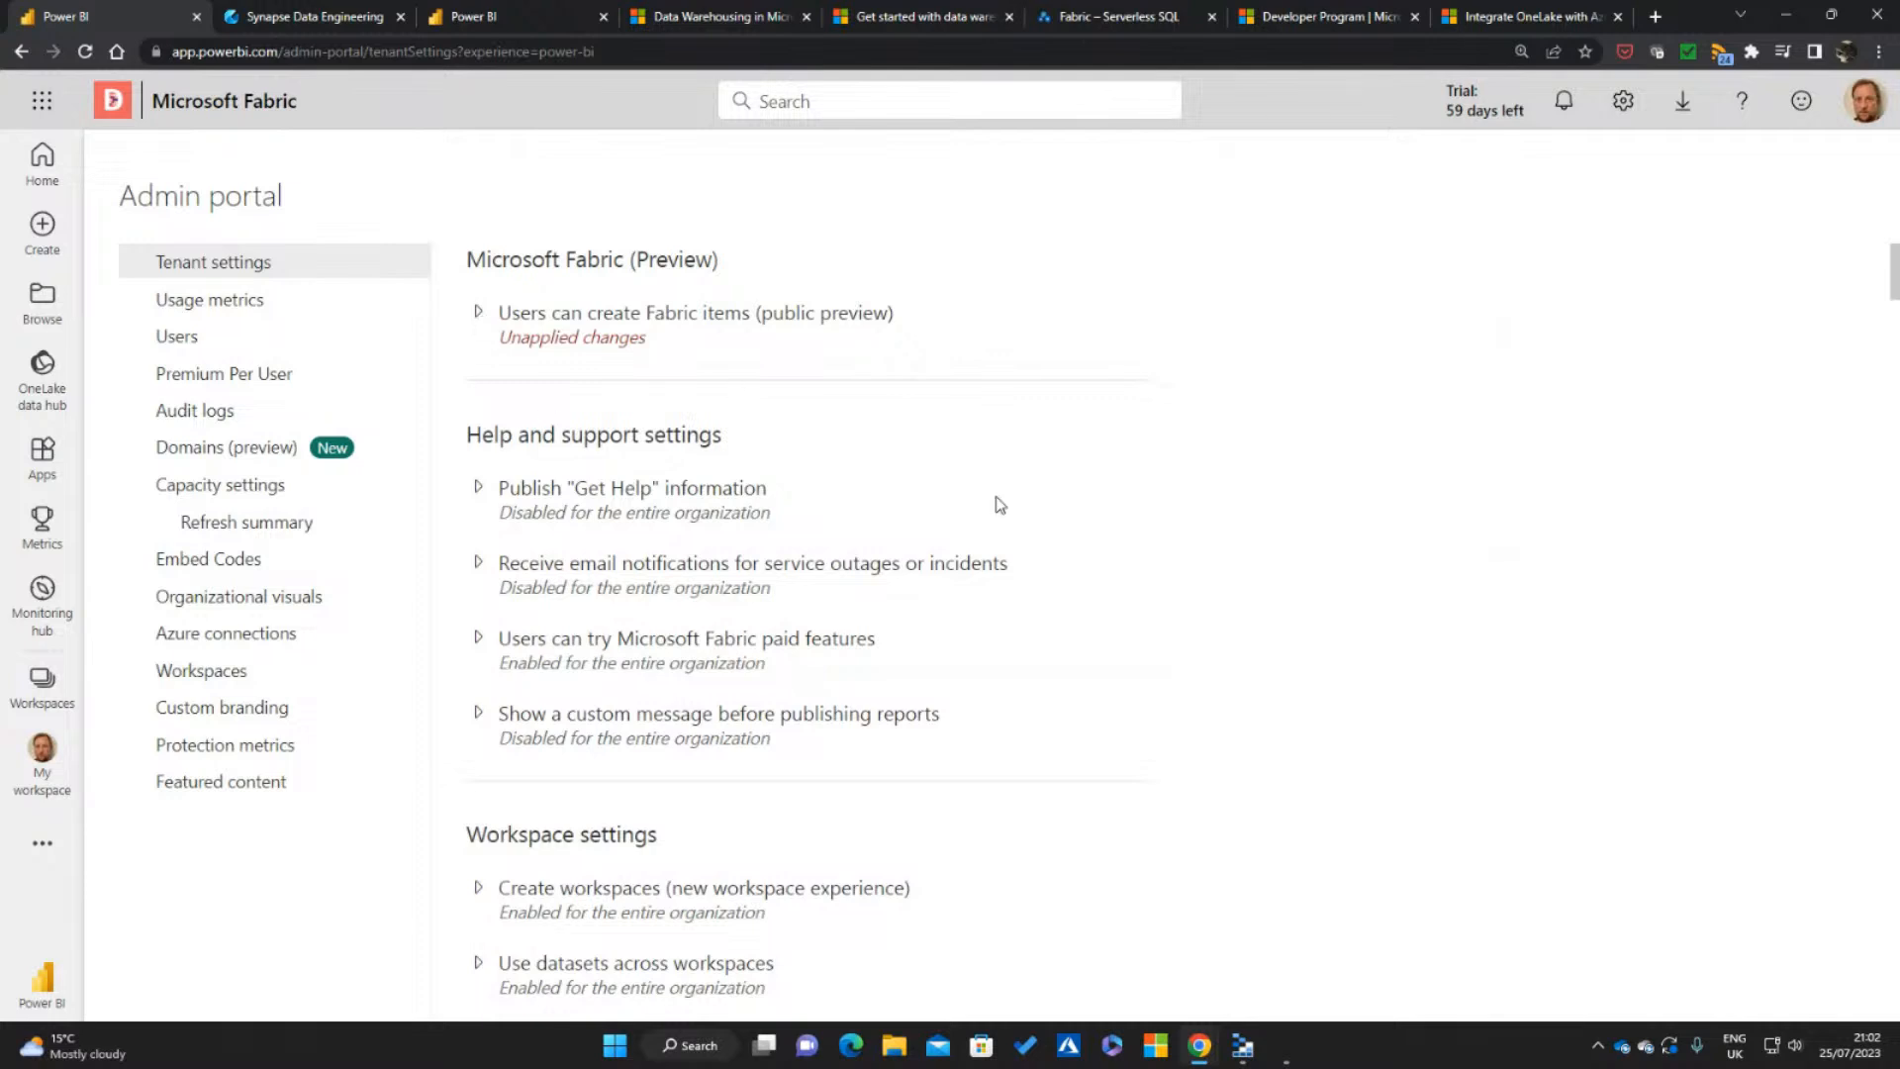
# Search the tenant settings page for "fabric" and step through the matches to examine the Fabric-related settings
pyautogui.scroll(-2, 1022, 484)
pyautogui.scroll(-2, 1239, 525)
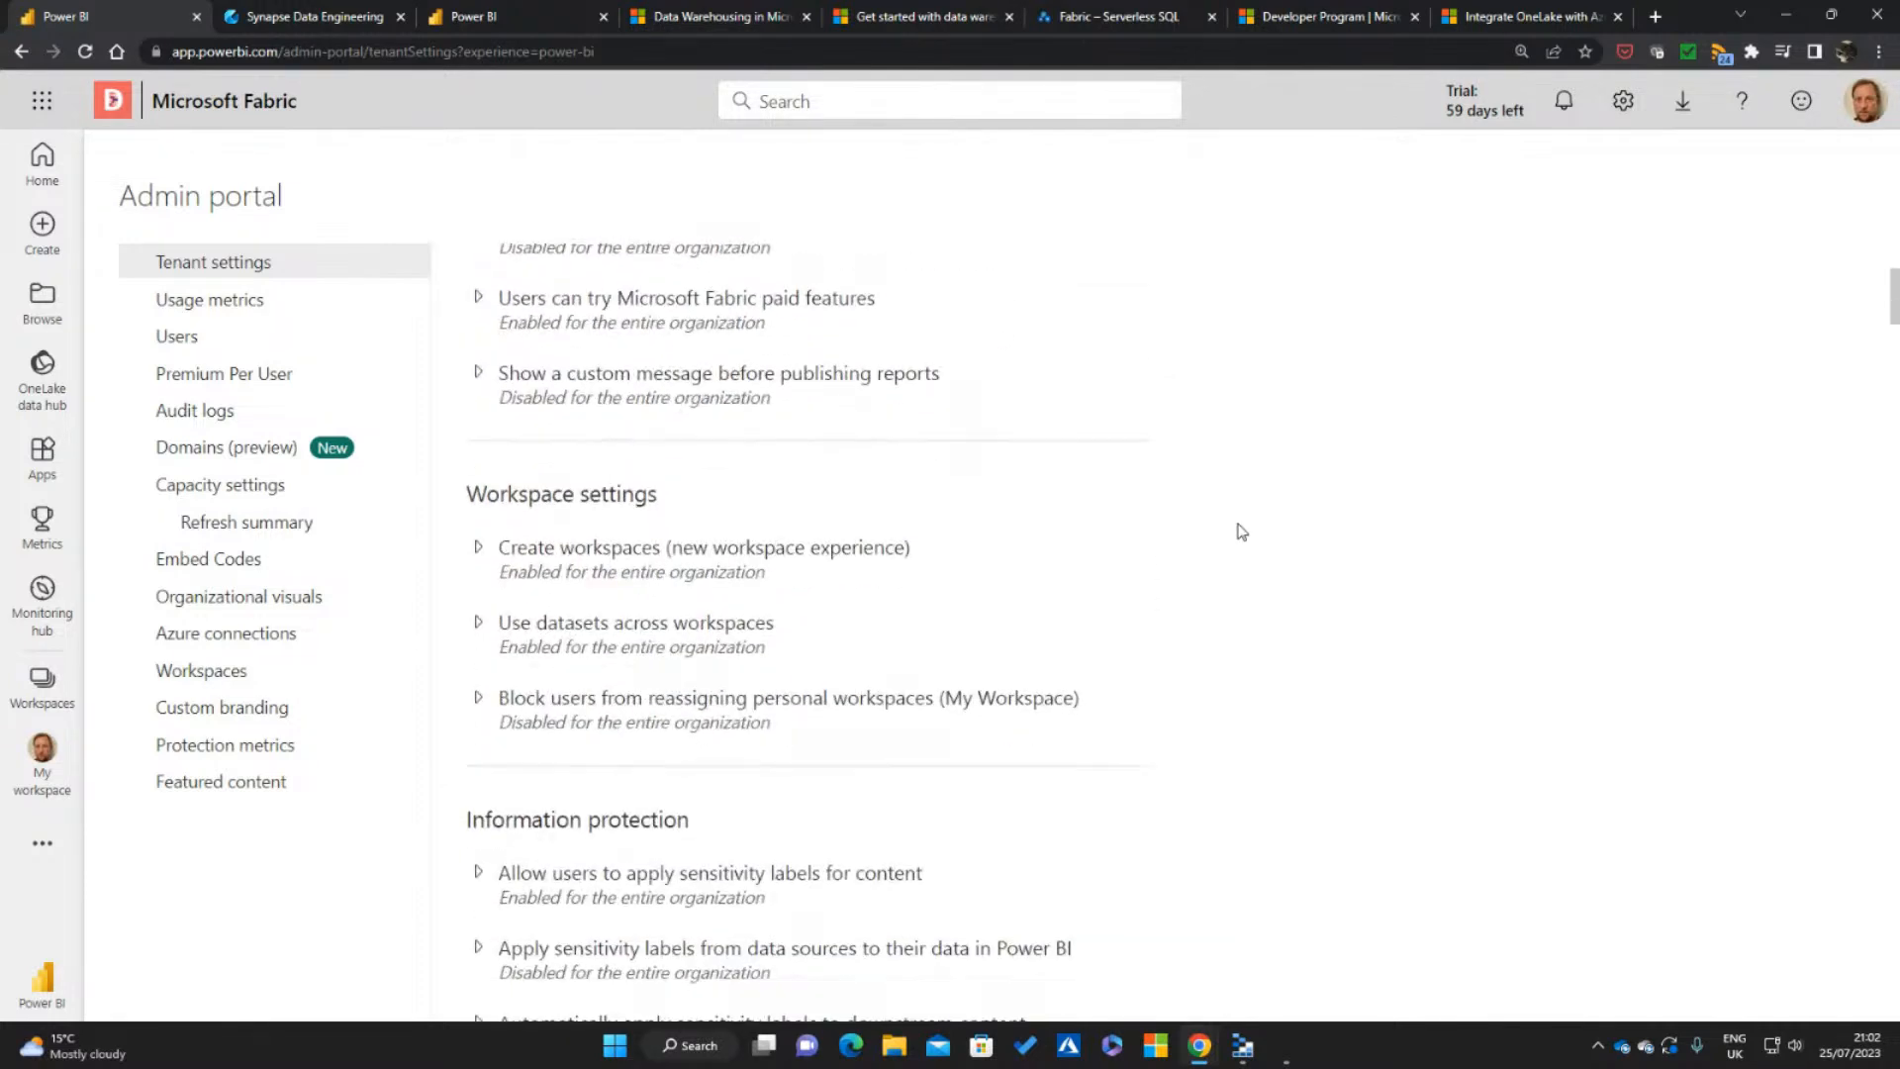
pyautogui.scroll(-7, 1239, 594)
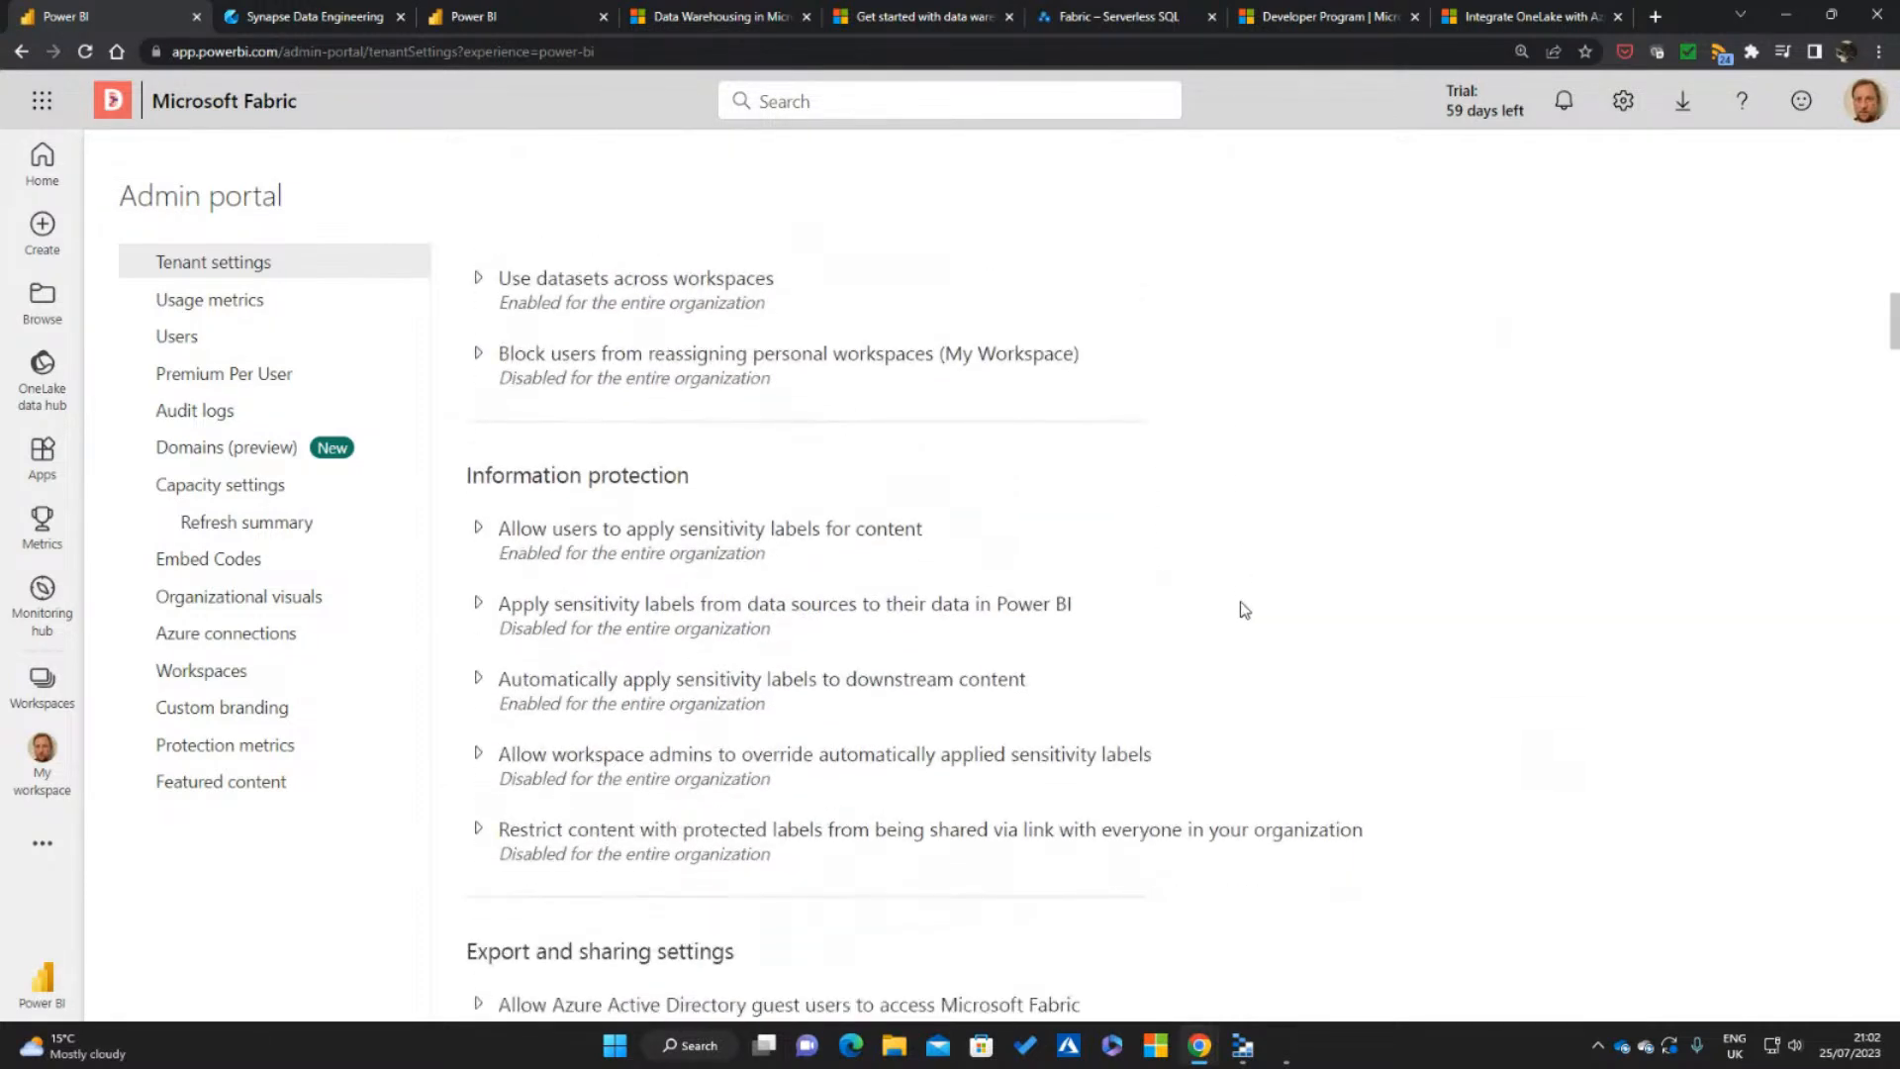
pyautogui.hotkey('ctrl', 'f')
pyautogui.write('fabric')
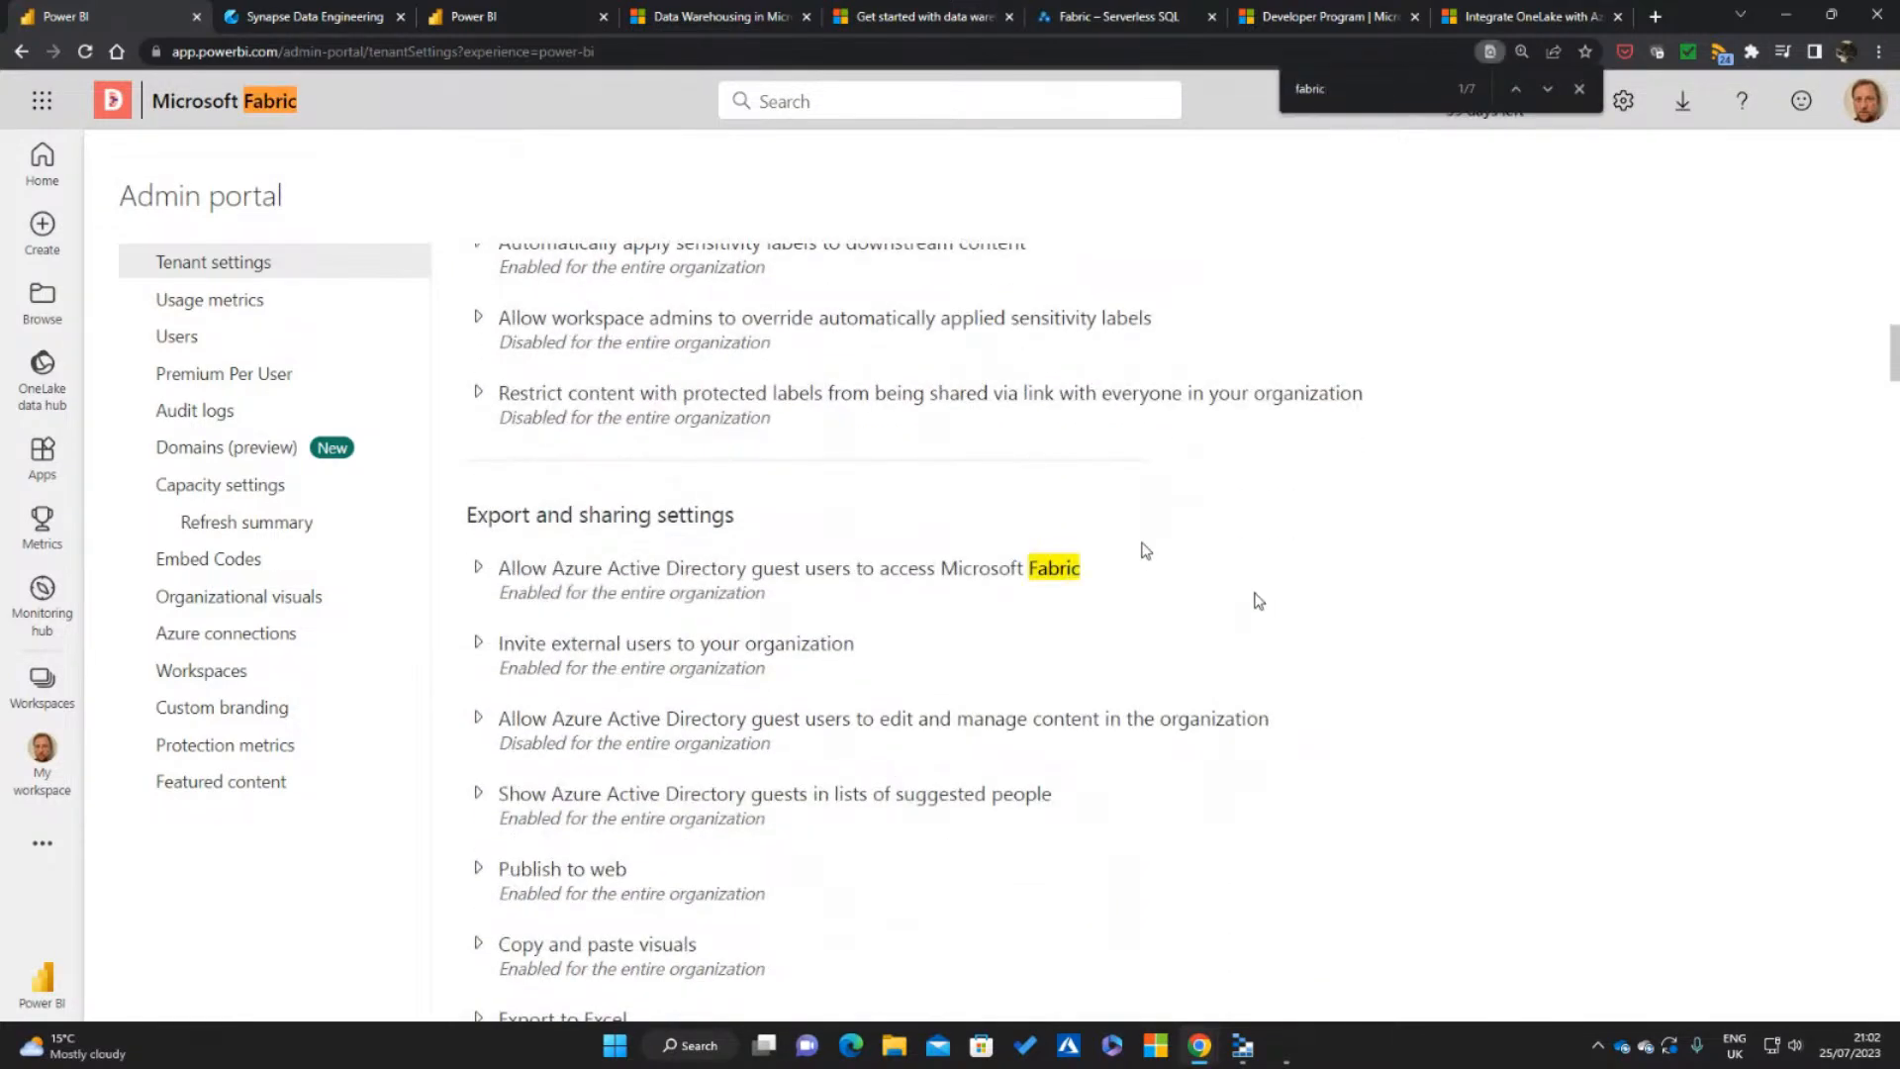
pyautogui.click(1547, 89)
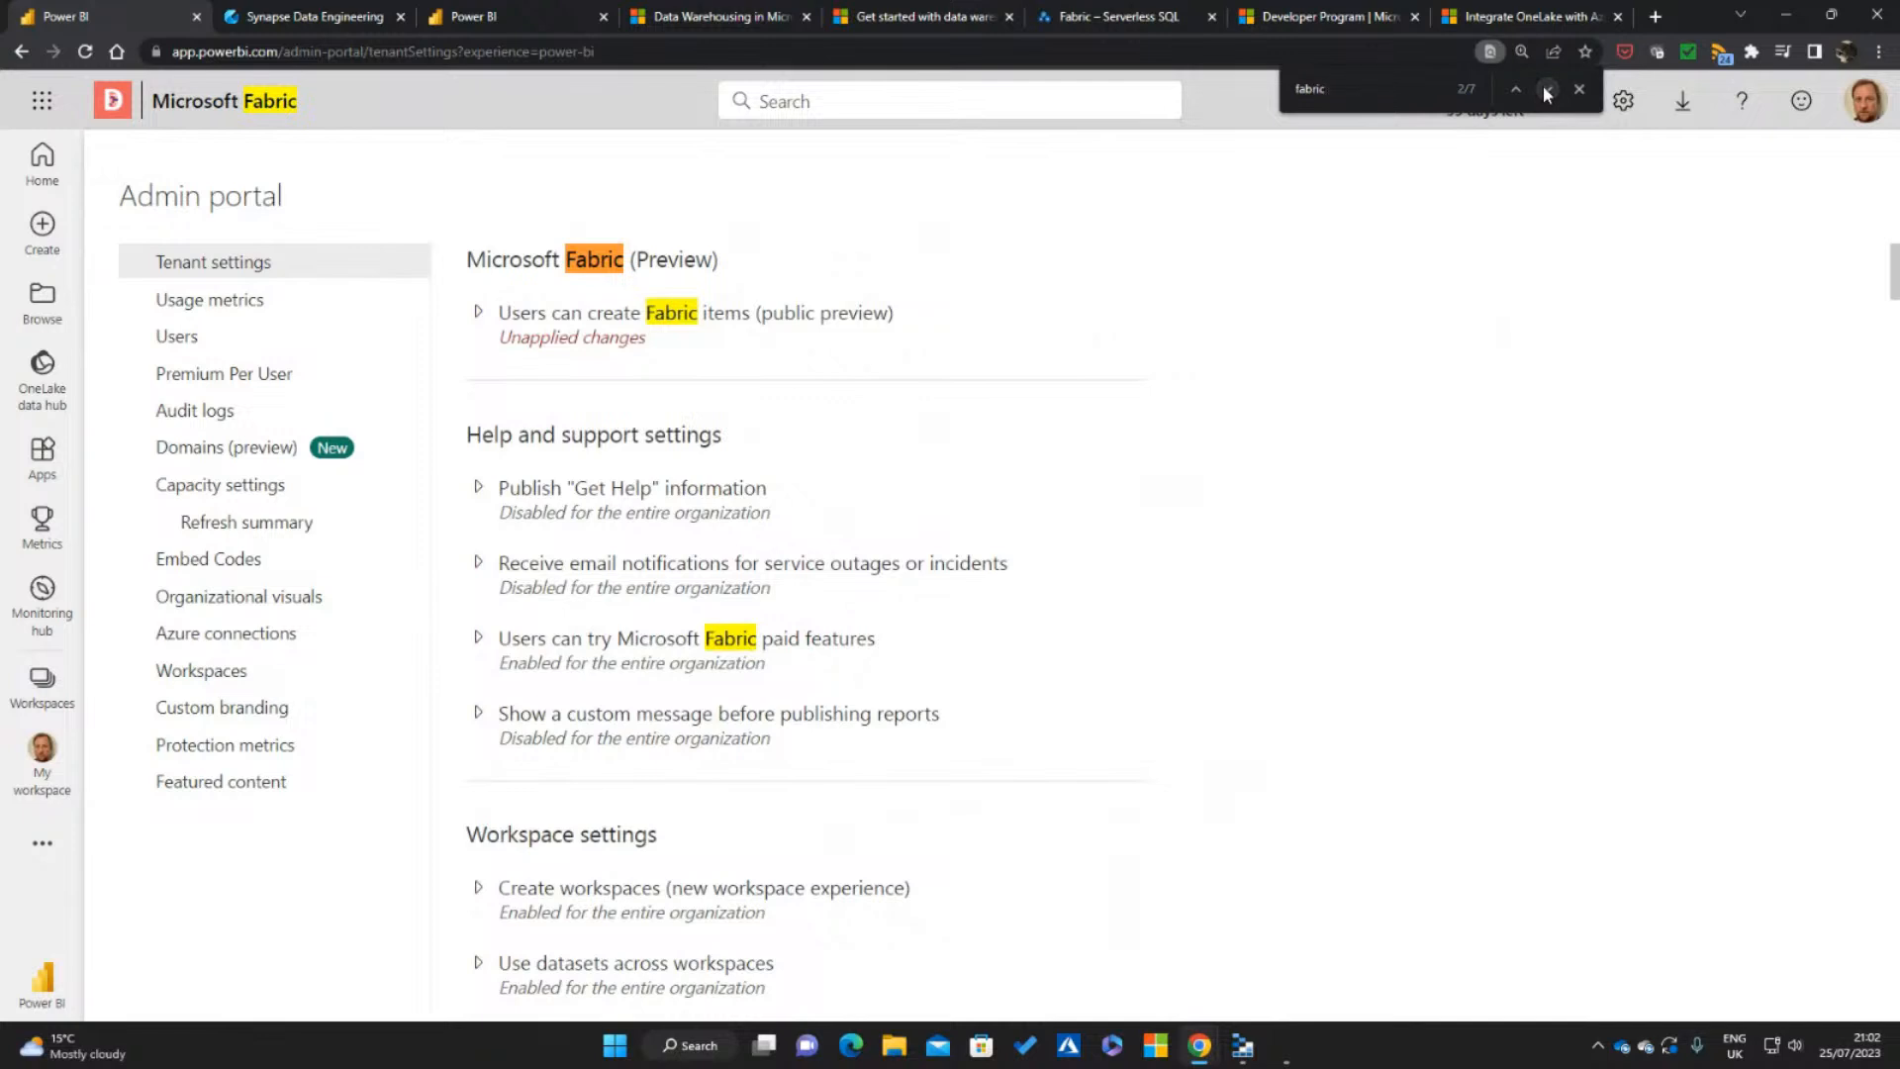
pyautogui.click(1546, 89)
pyautogui.click(1547, 89)
pyautogui.click(1547, 89)
pyautogui.click(1547, 89)
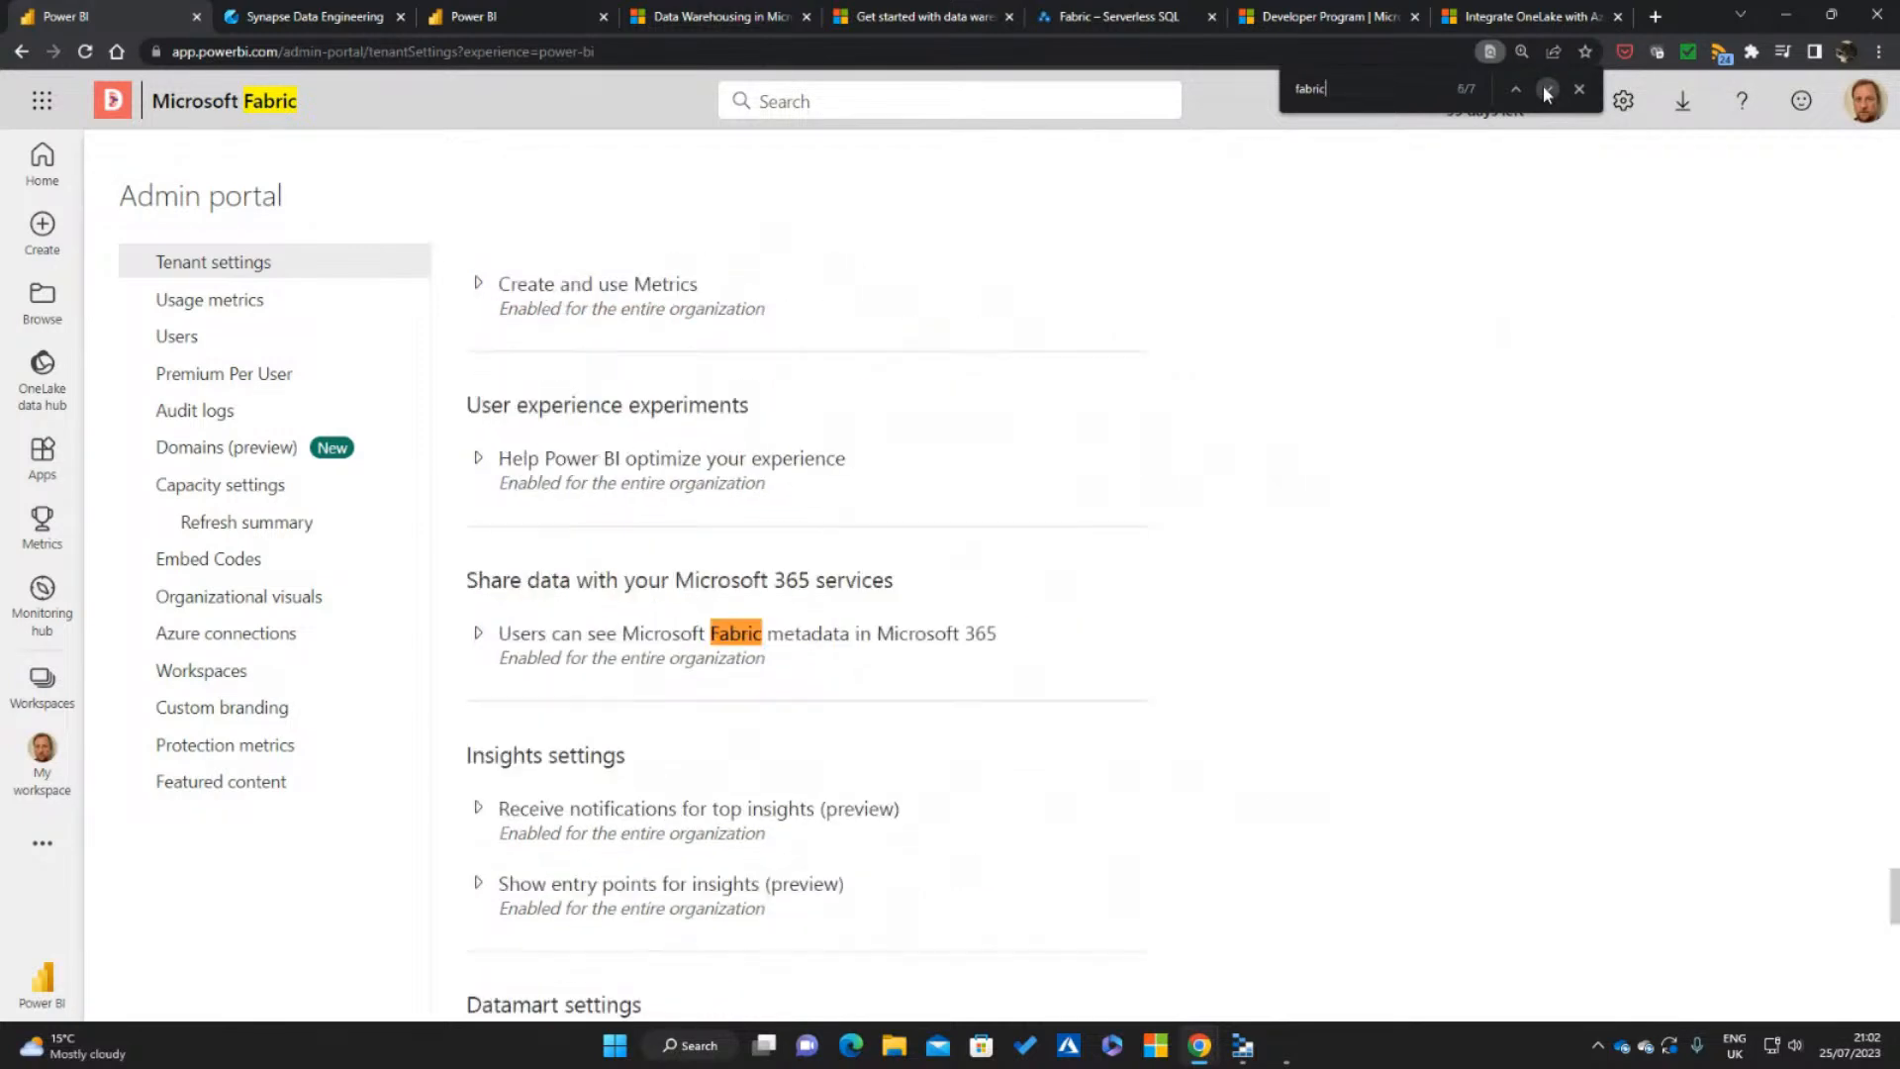
pyautogui.click(1546, 89)
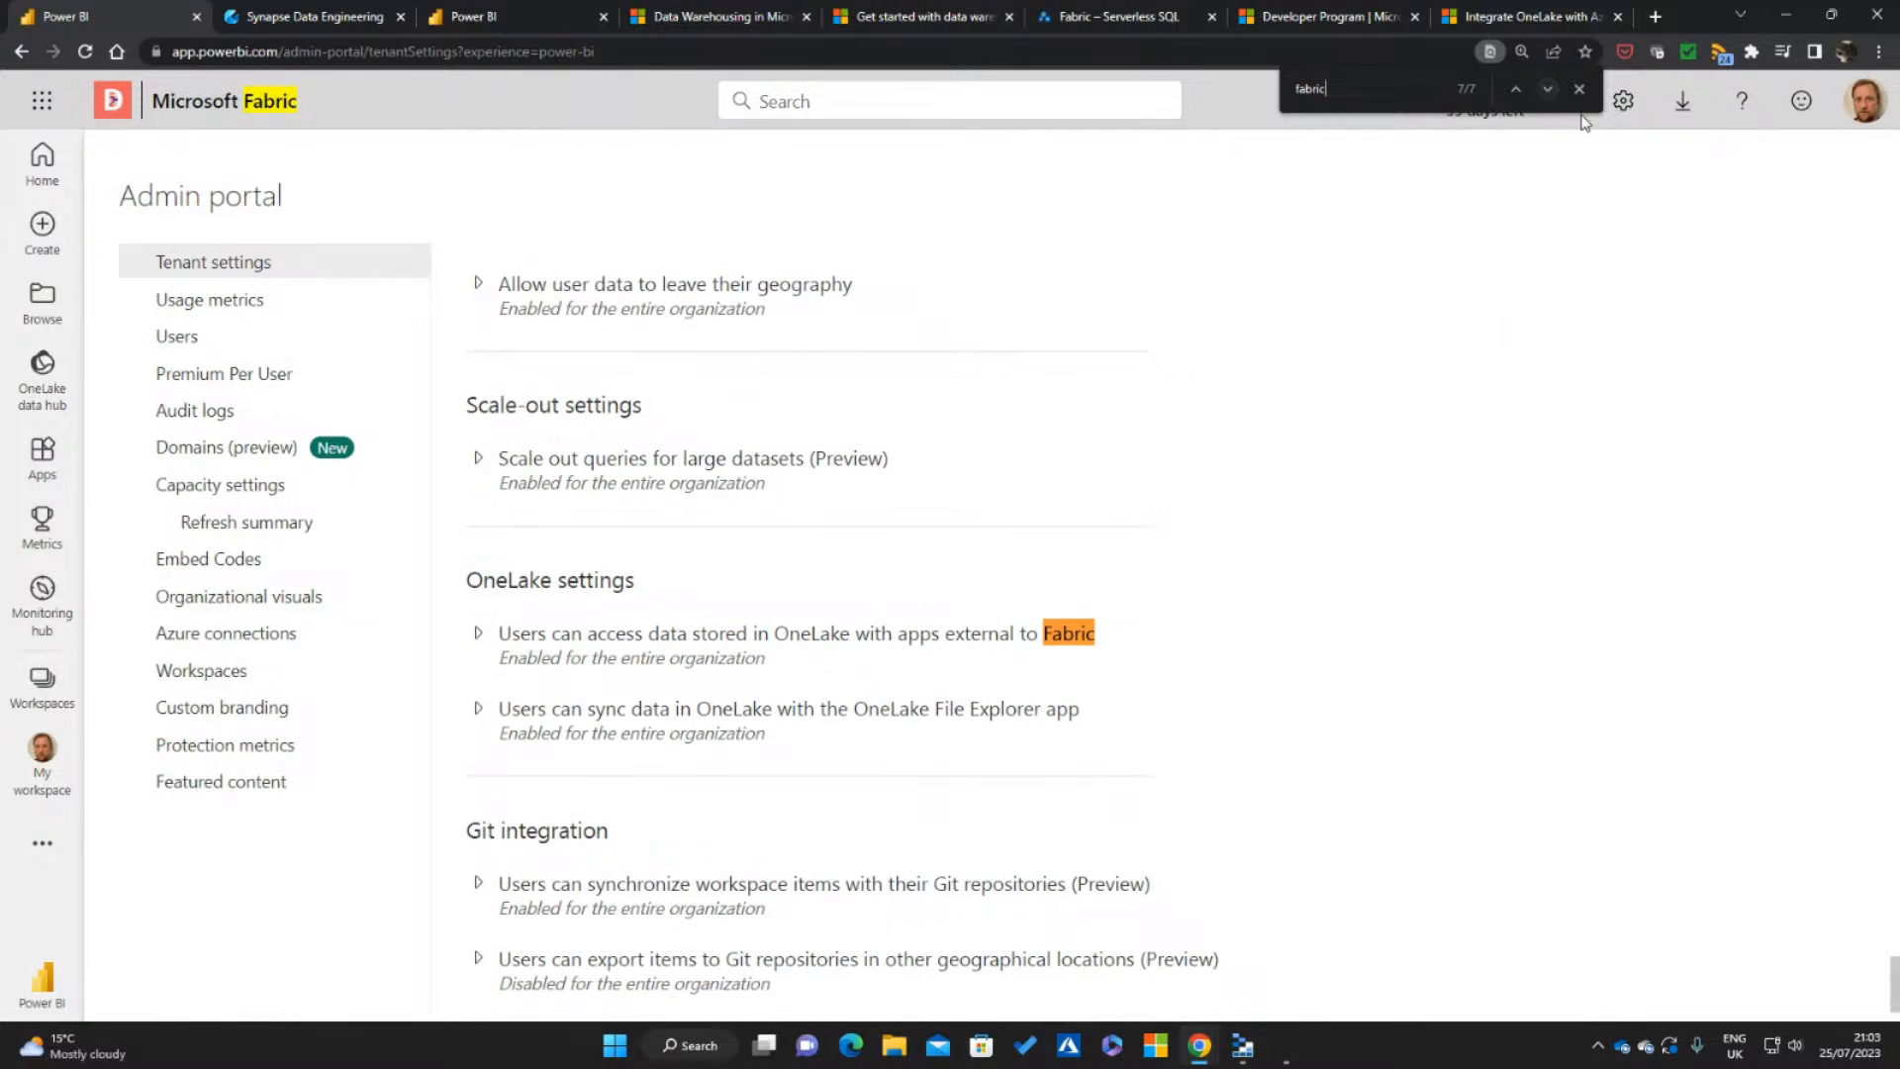
pyautogui.click(1580, 89)
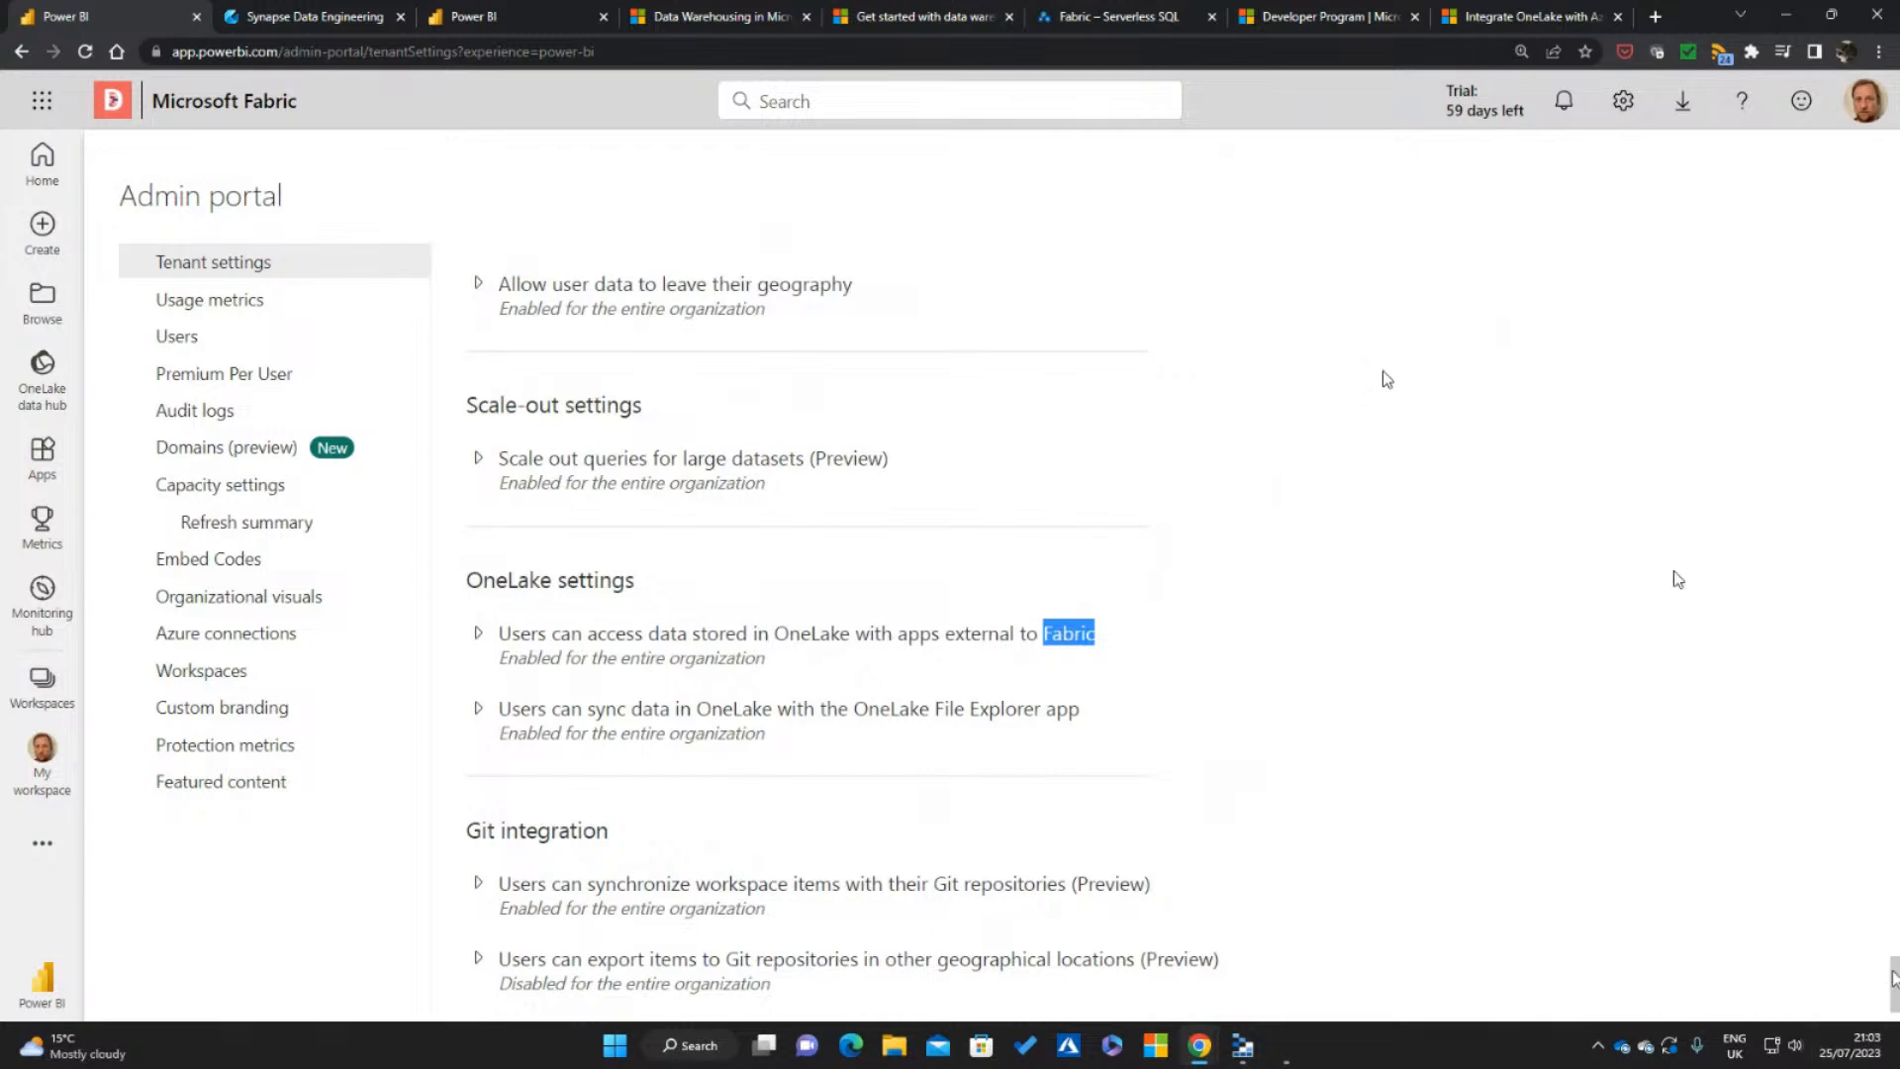
# Return to the beginning of the tenant settings and search the page for "trial"
pyautogui.scroll(15, 1871, 408)
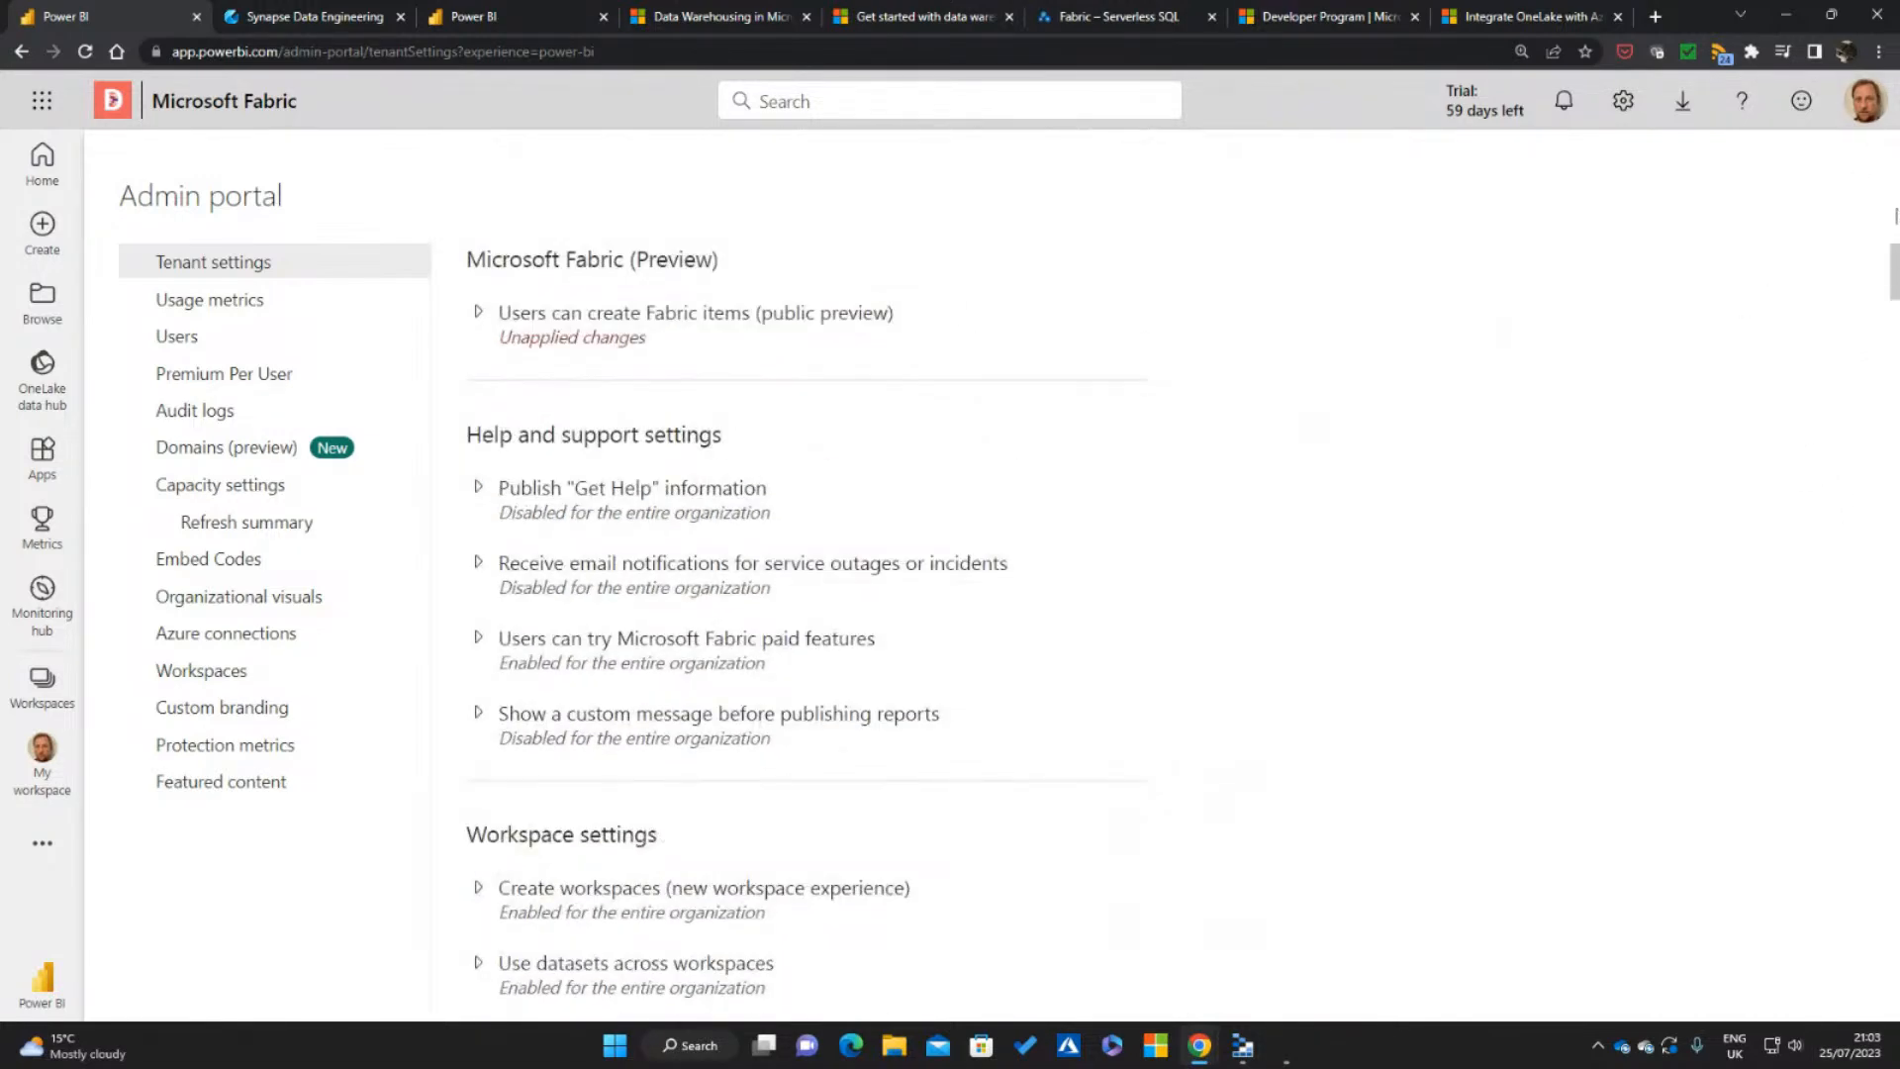
pyautogui.hotkey('ctrl', 'f')
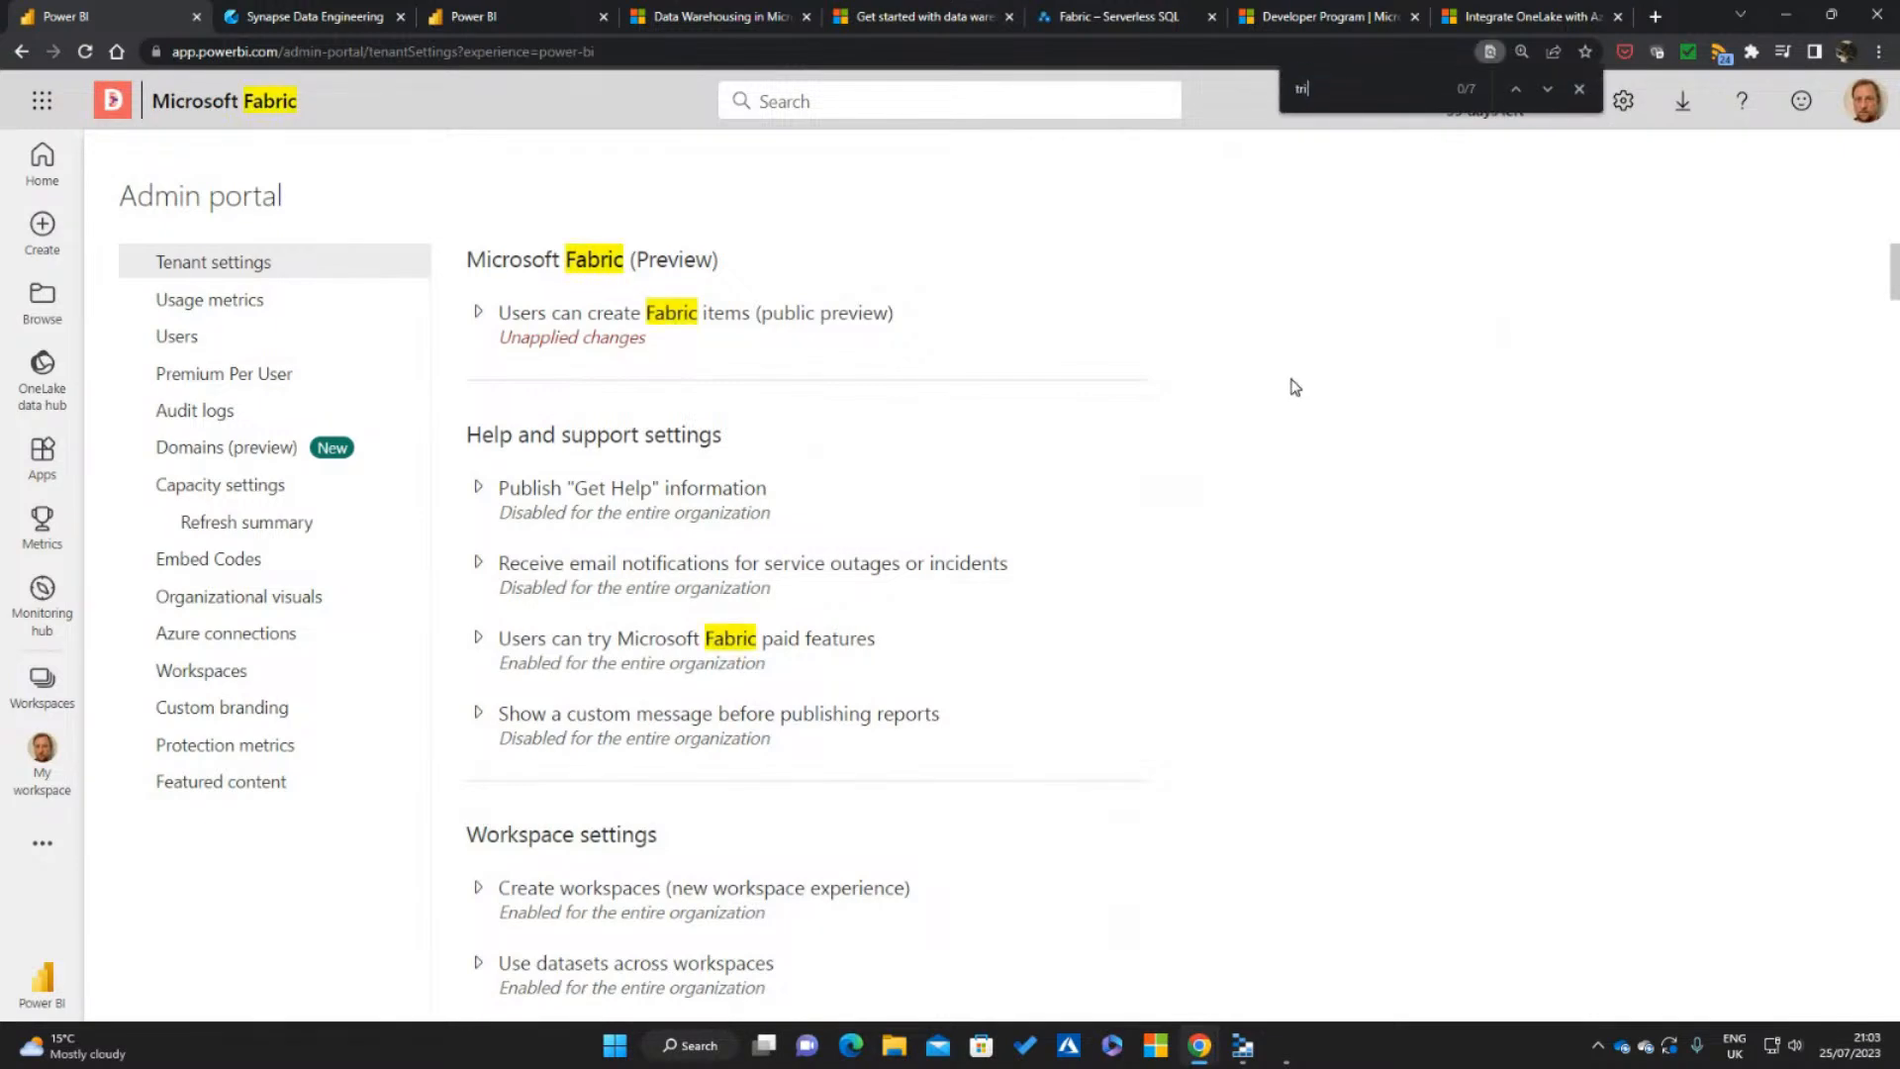
pyautogui.write('trial')
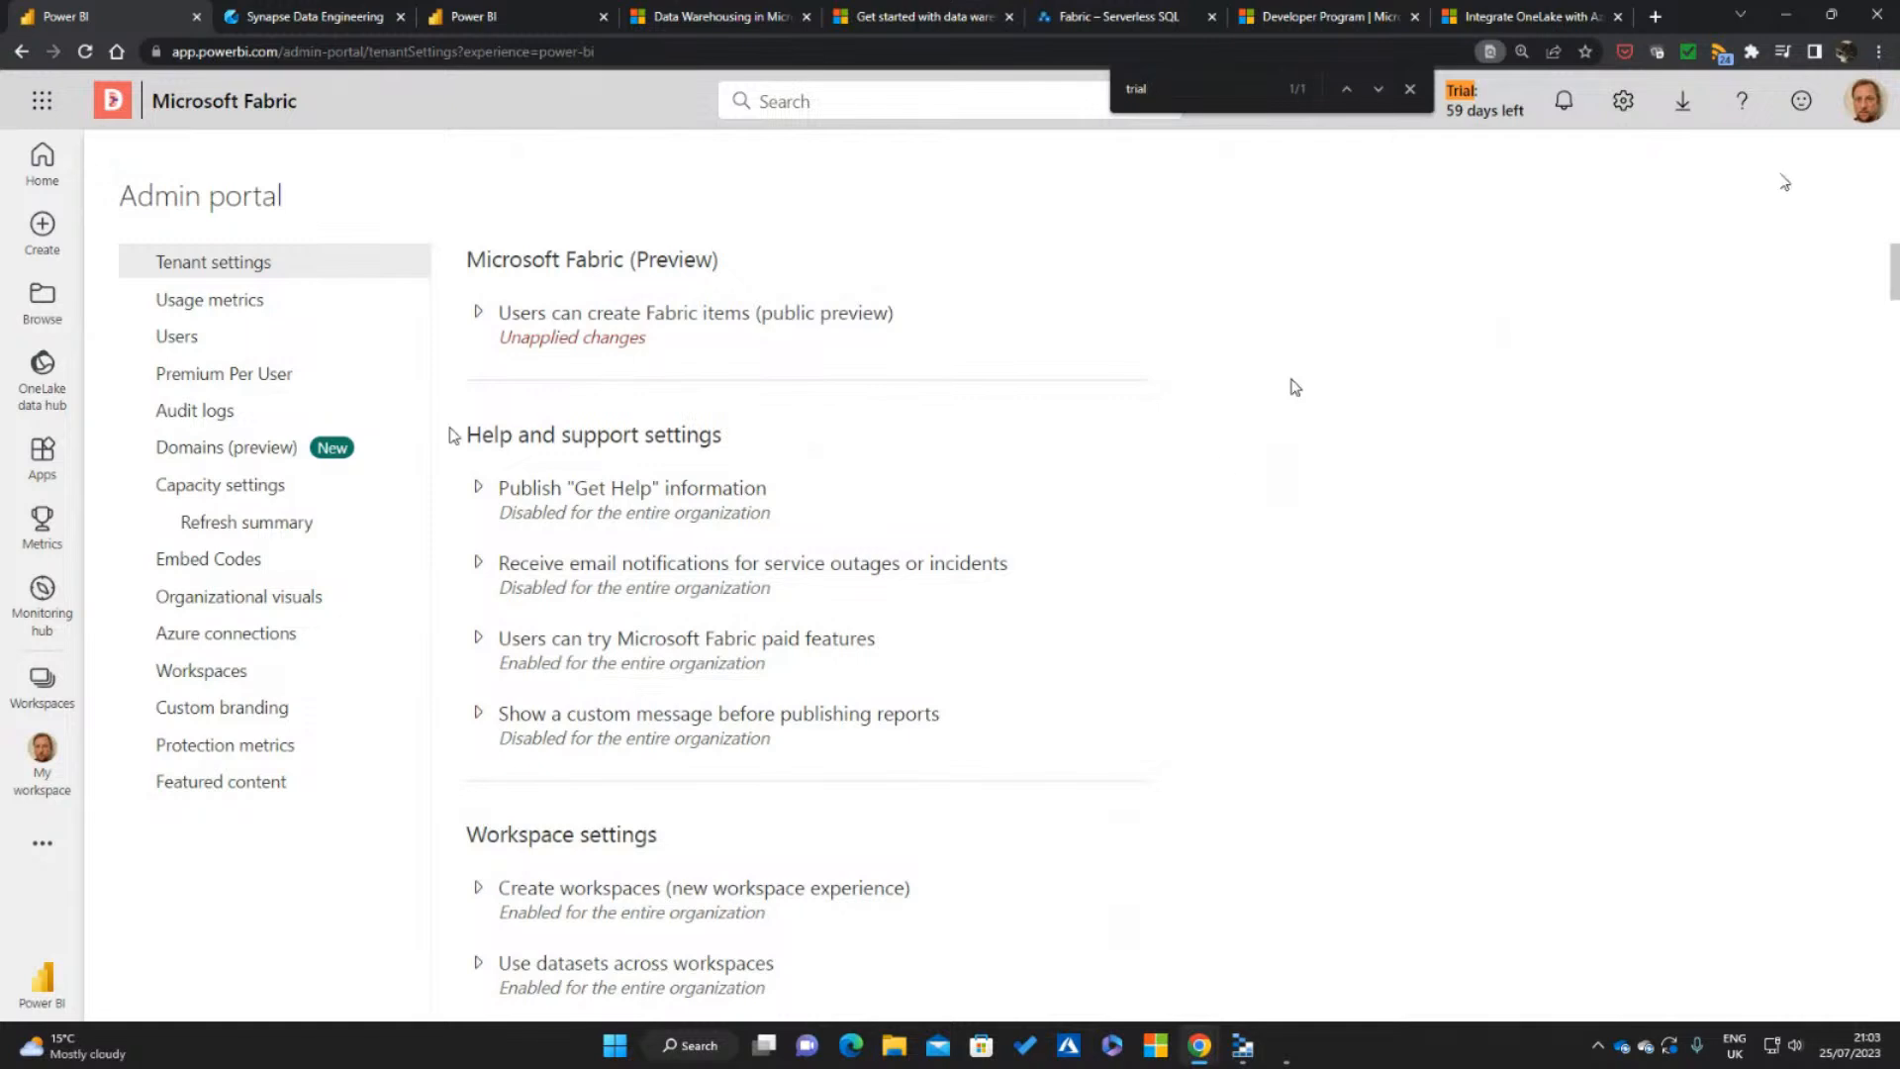
# Expand the "Users can create Fabric items" and "Users can try Microsoft Fabric paid features" settings to view their options
pyautogui.click(478, 313)
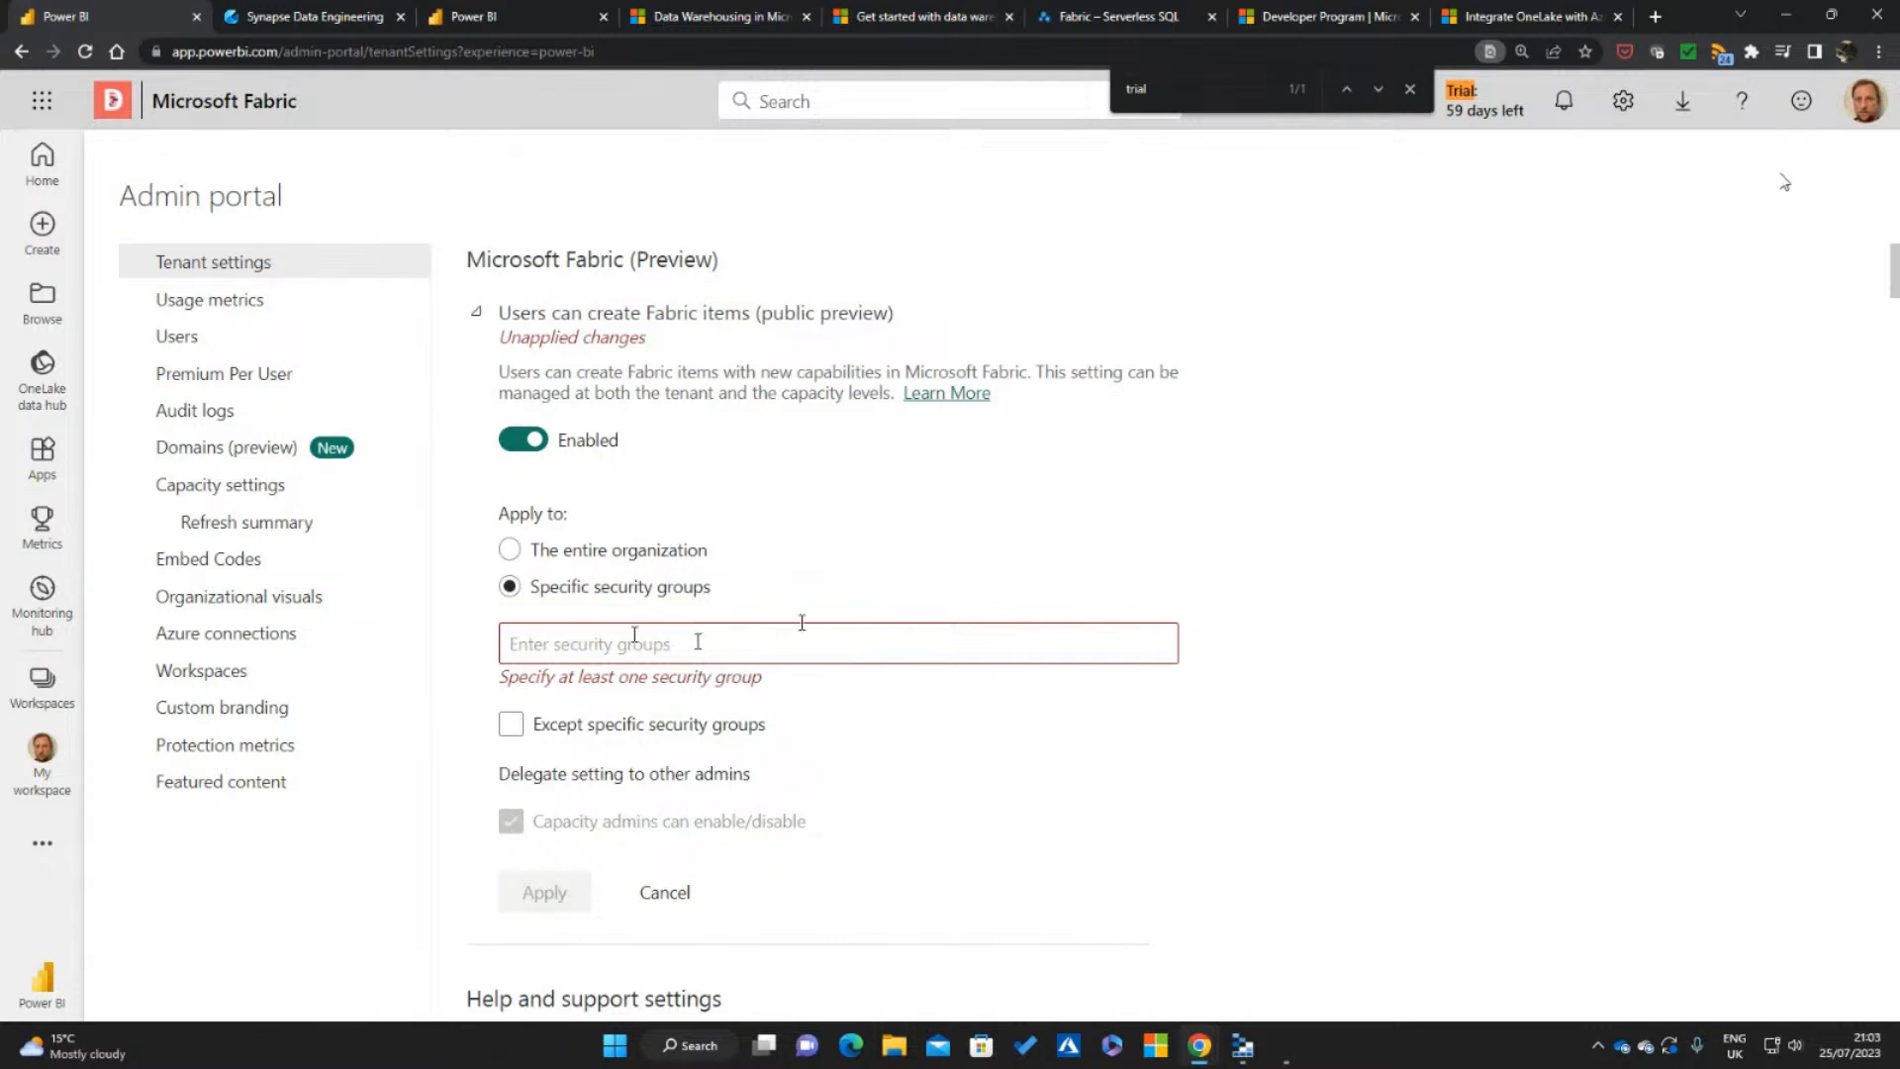
pyautogui.scroll(-1, 802, 613)
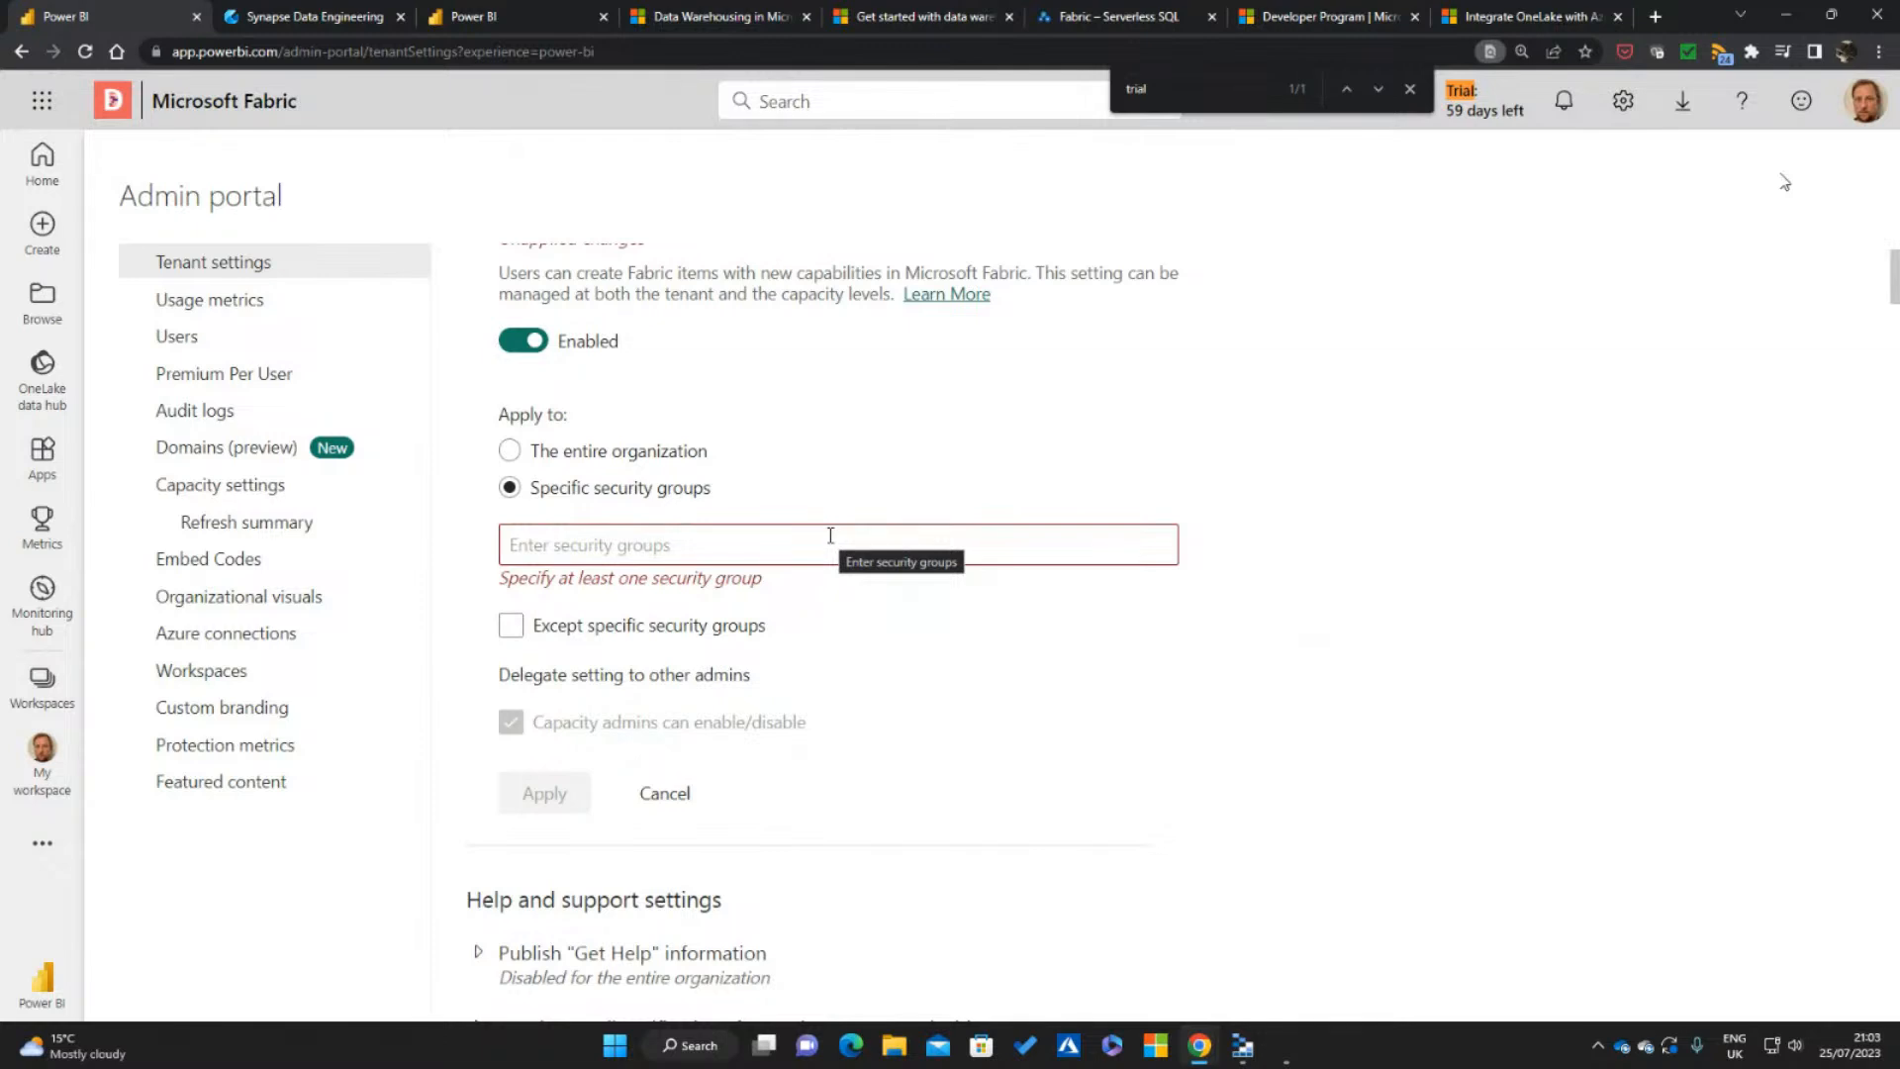
pyautogui.scroll(-4, 857, 551)
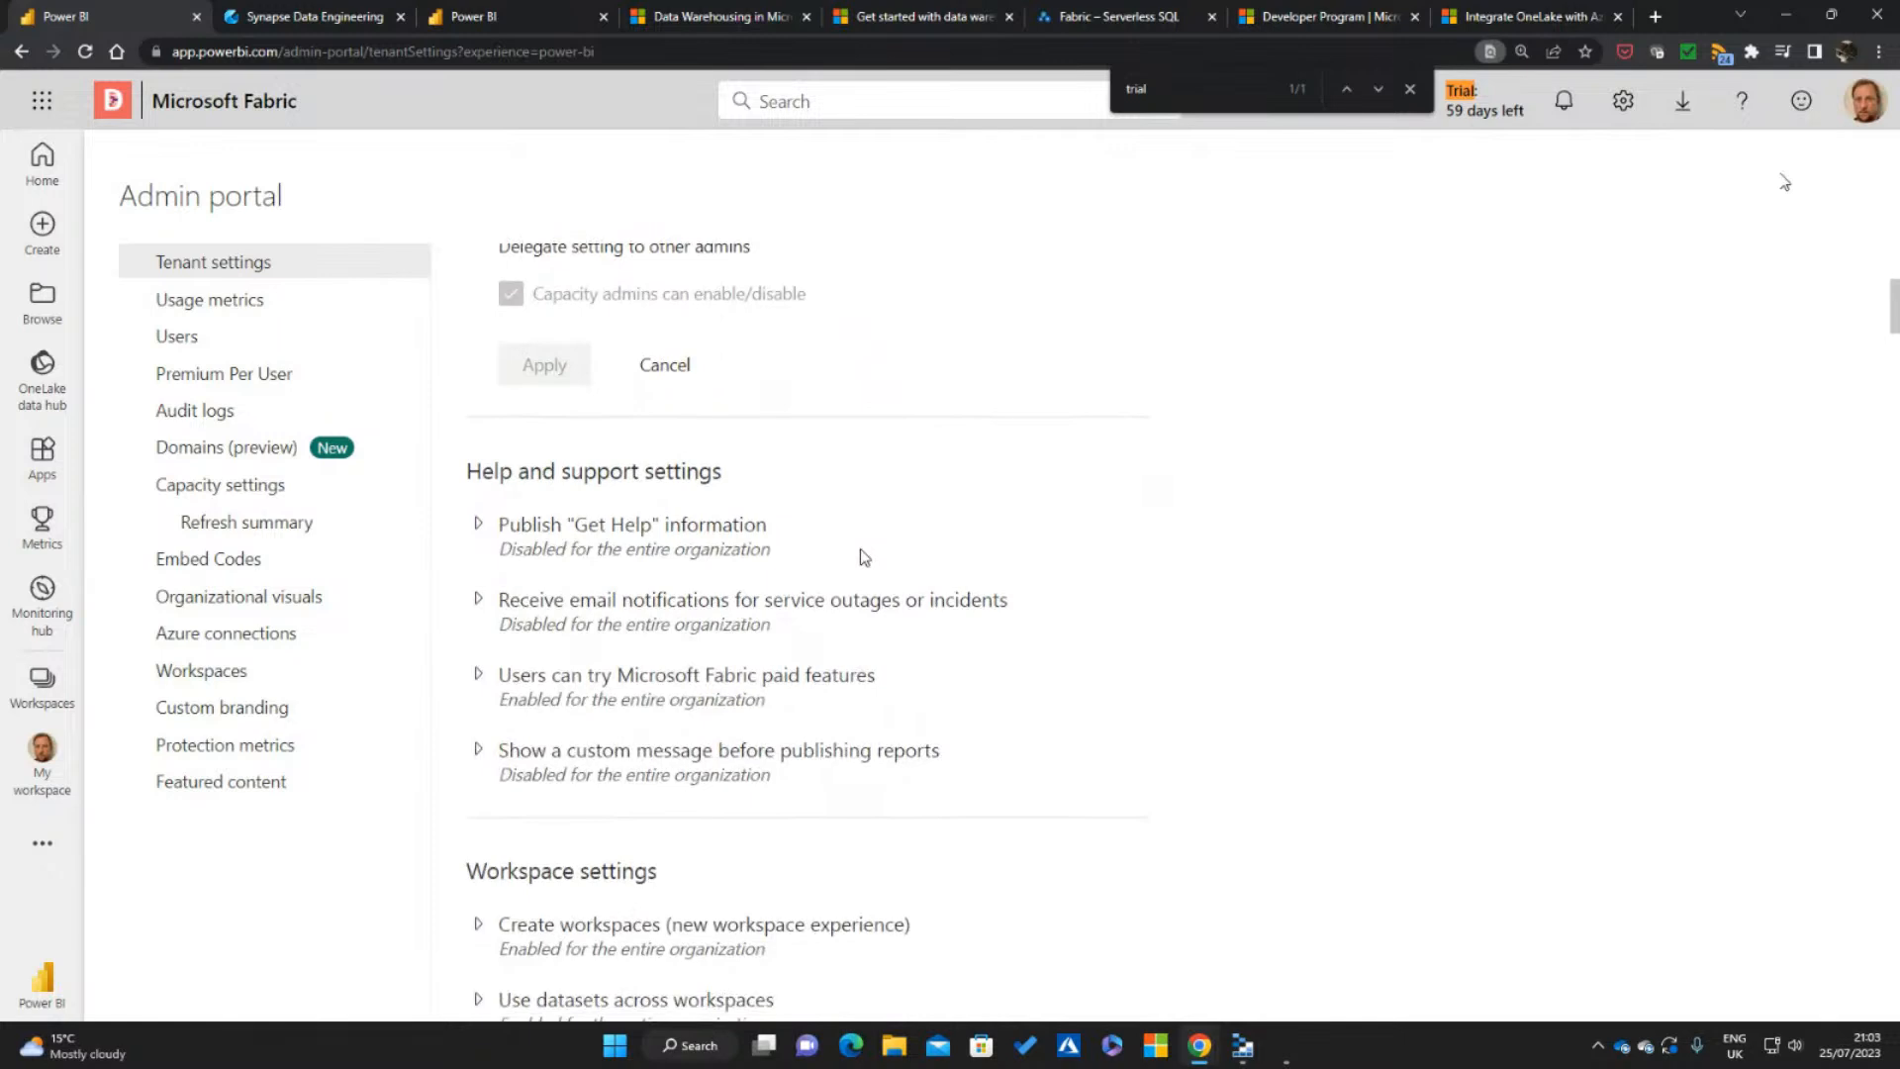
pyautogui.scroll(-2, 857, 554)
pyautogui.click(478, 509)
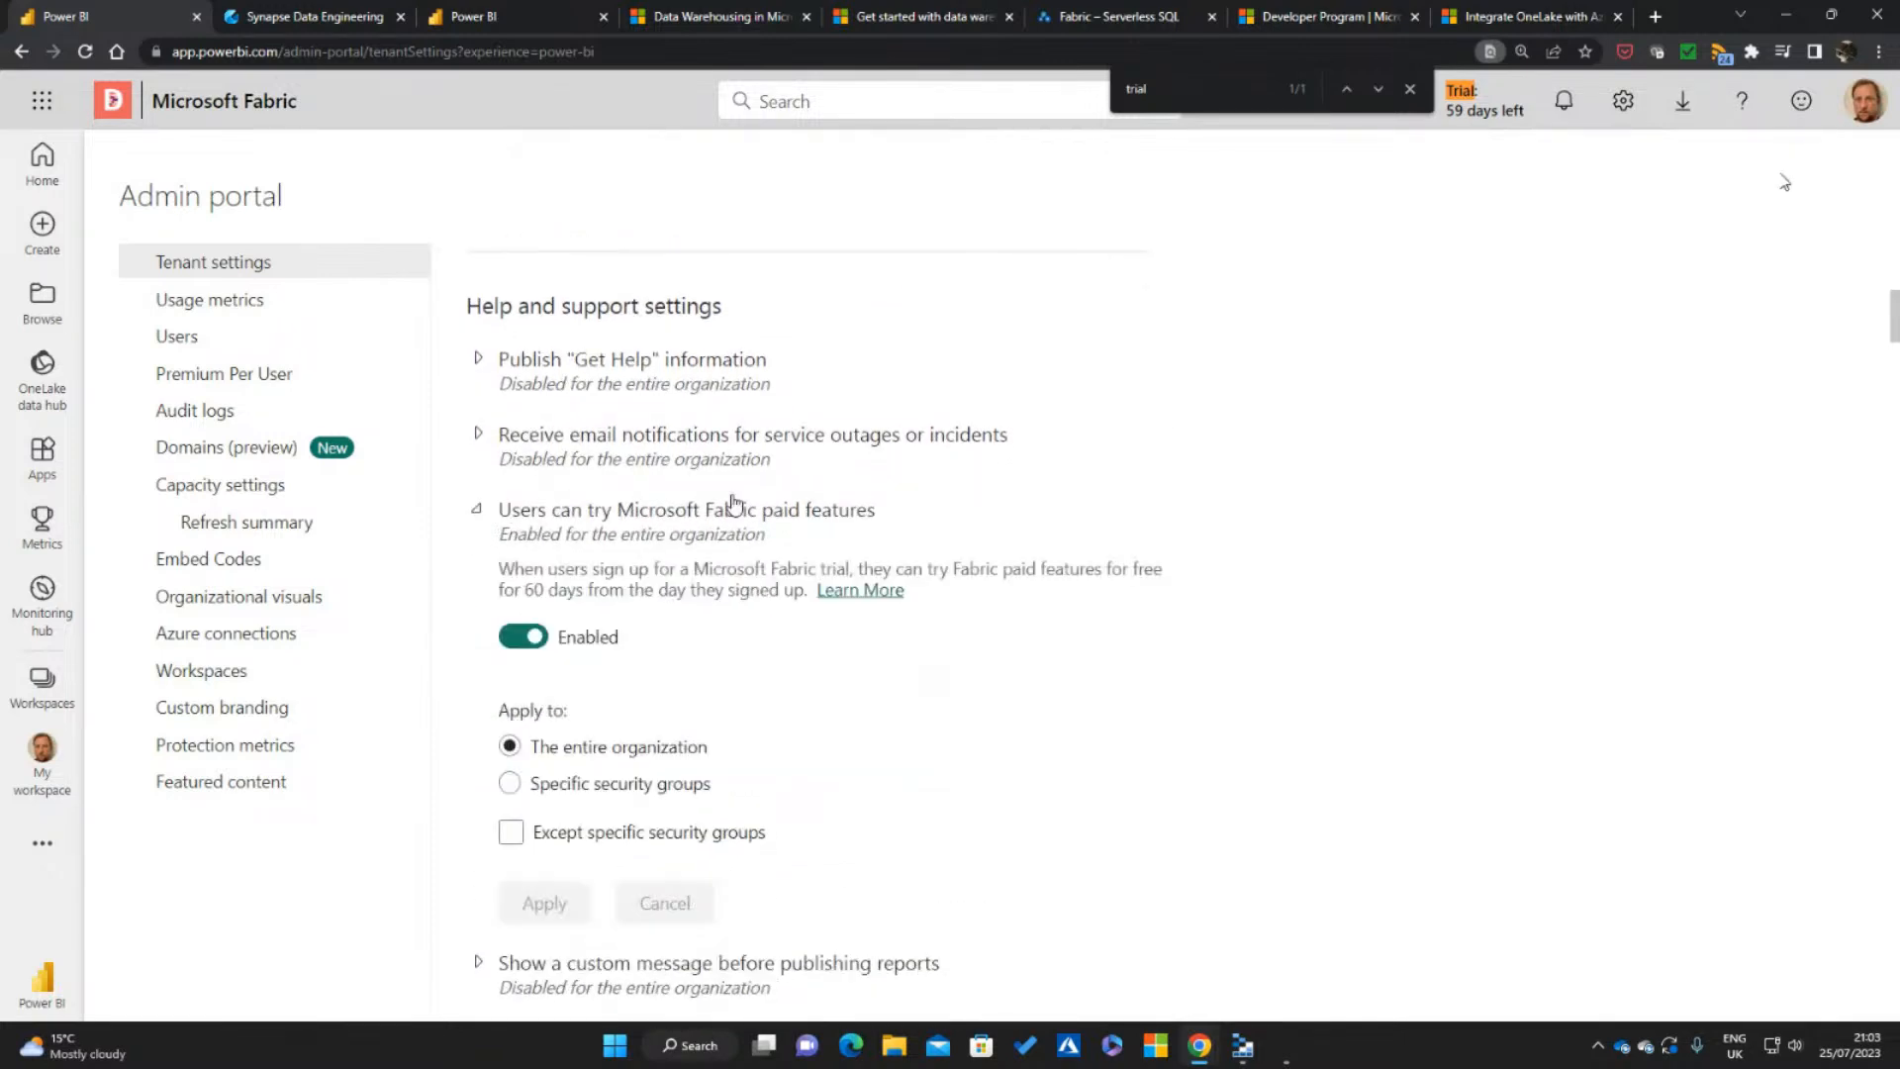
# Scope the "Users can try Microsoft Fabric paid features" setting to specific security groups without applying it, and view the available Fabric experiences
pyautogui.scroll(-1, 1234, 568)
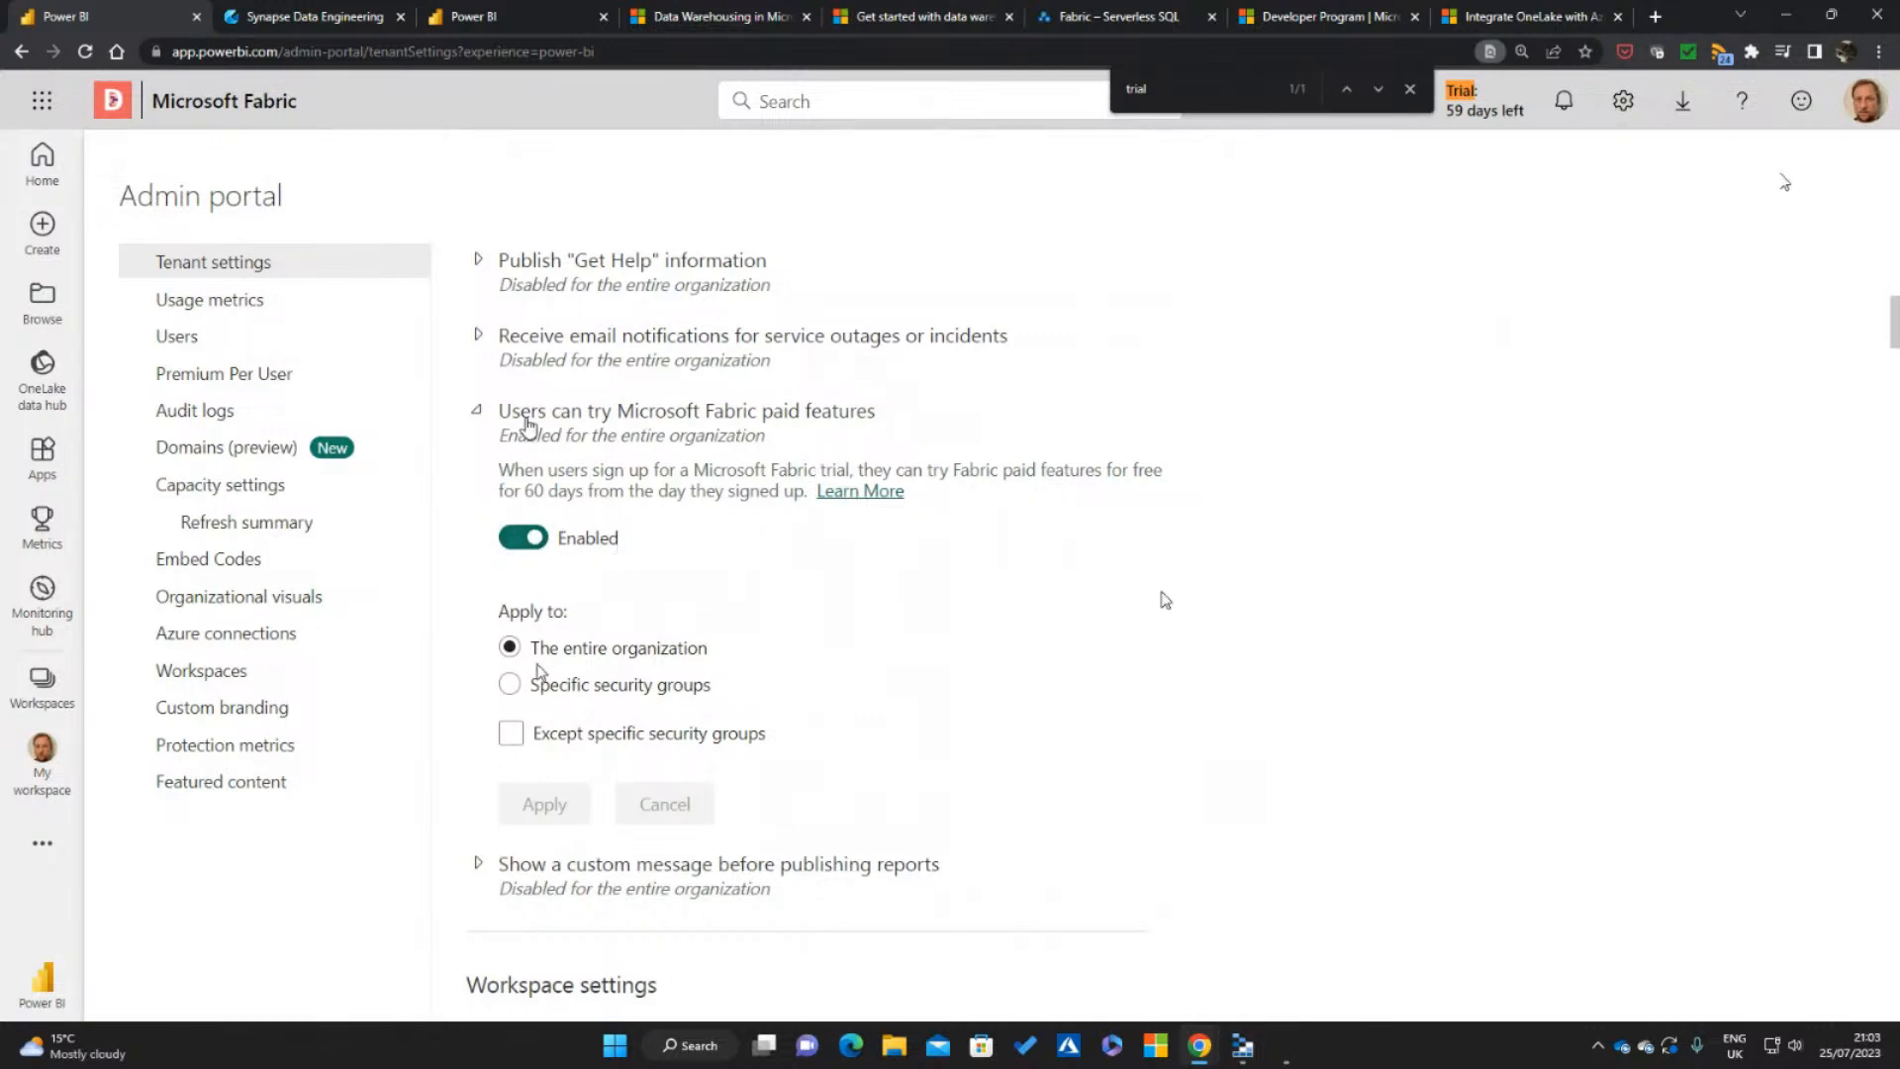
pyautogui.click(511, 684)
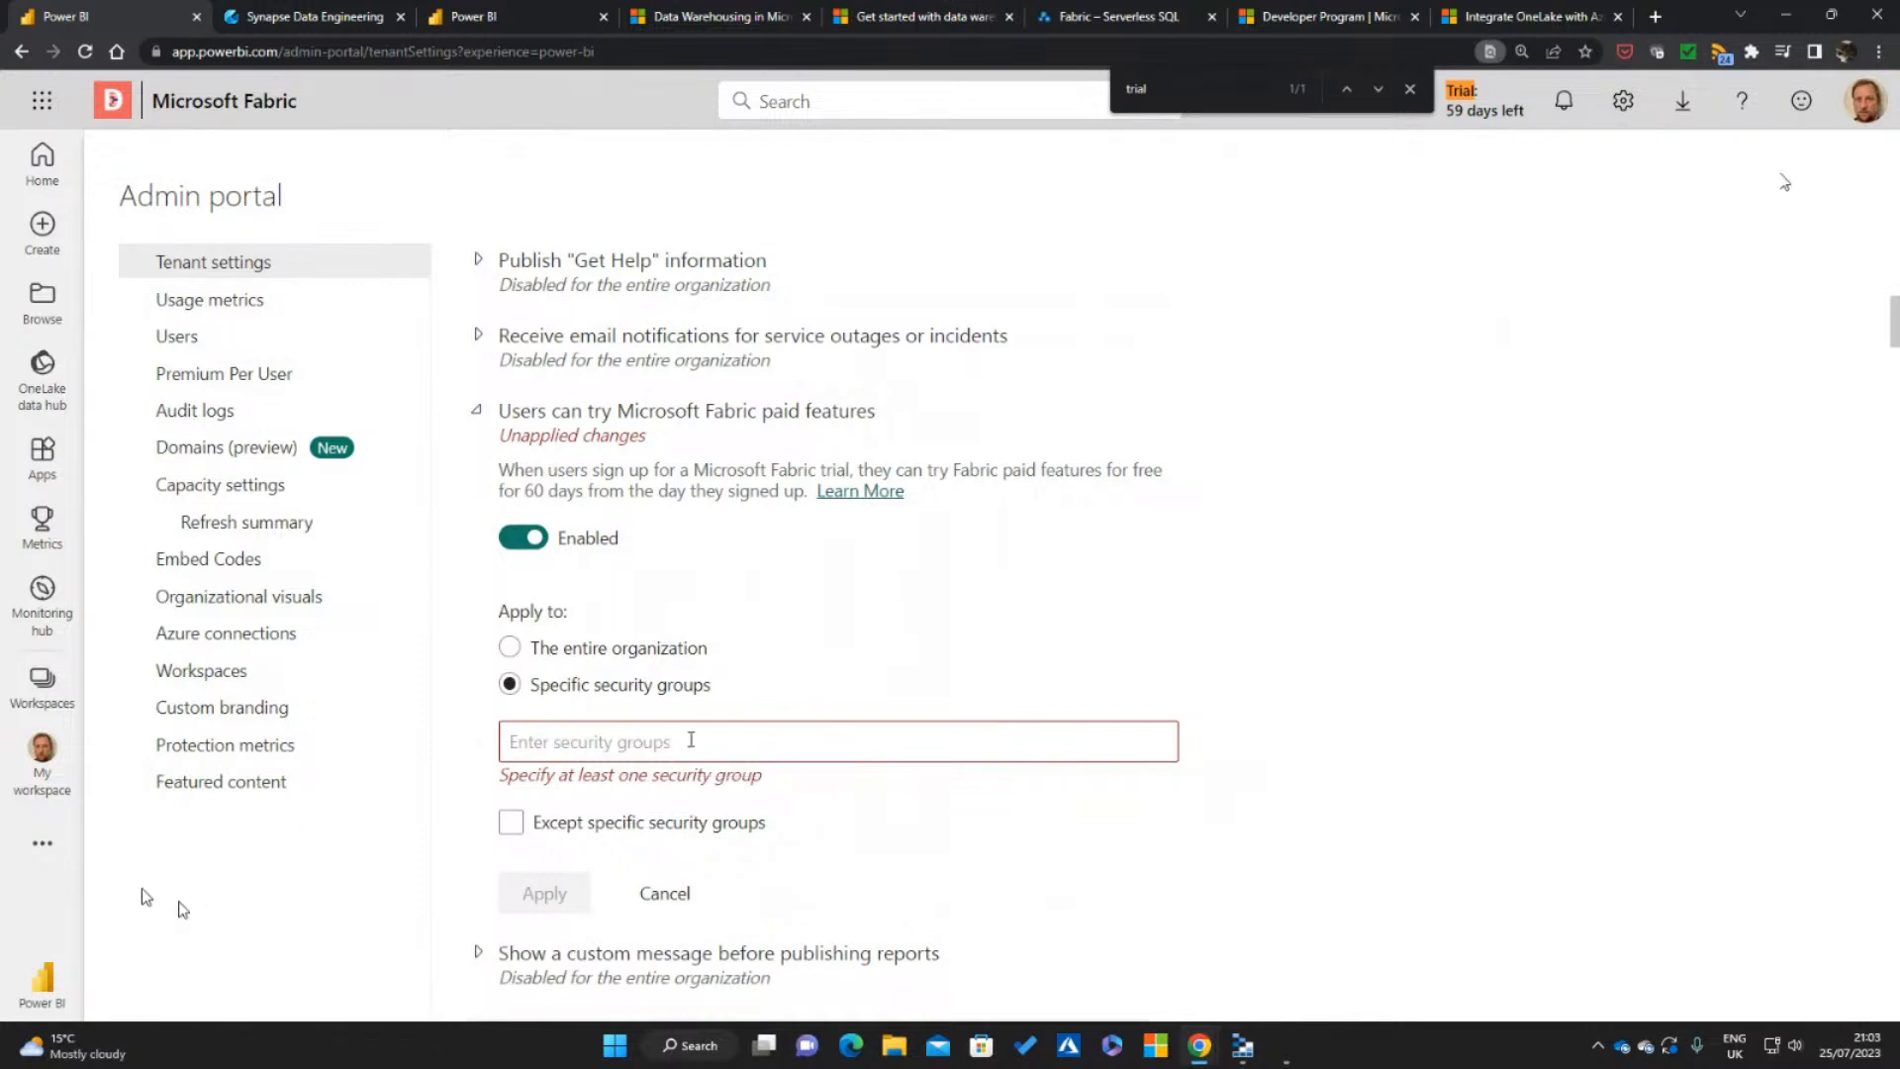
pyautogui.click(36, 987)
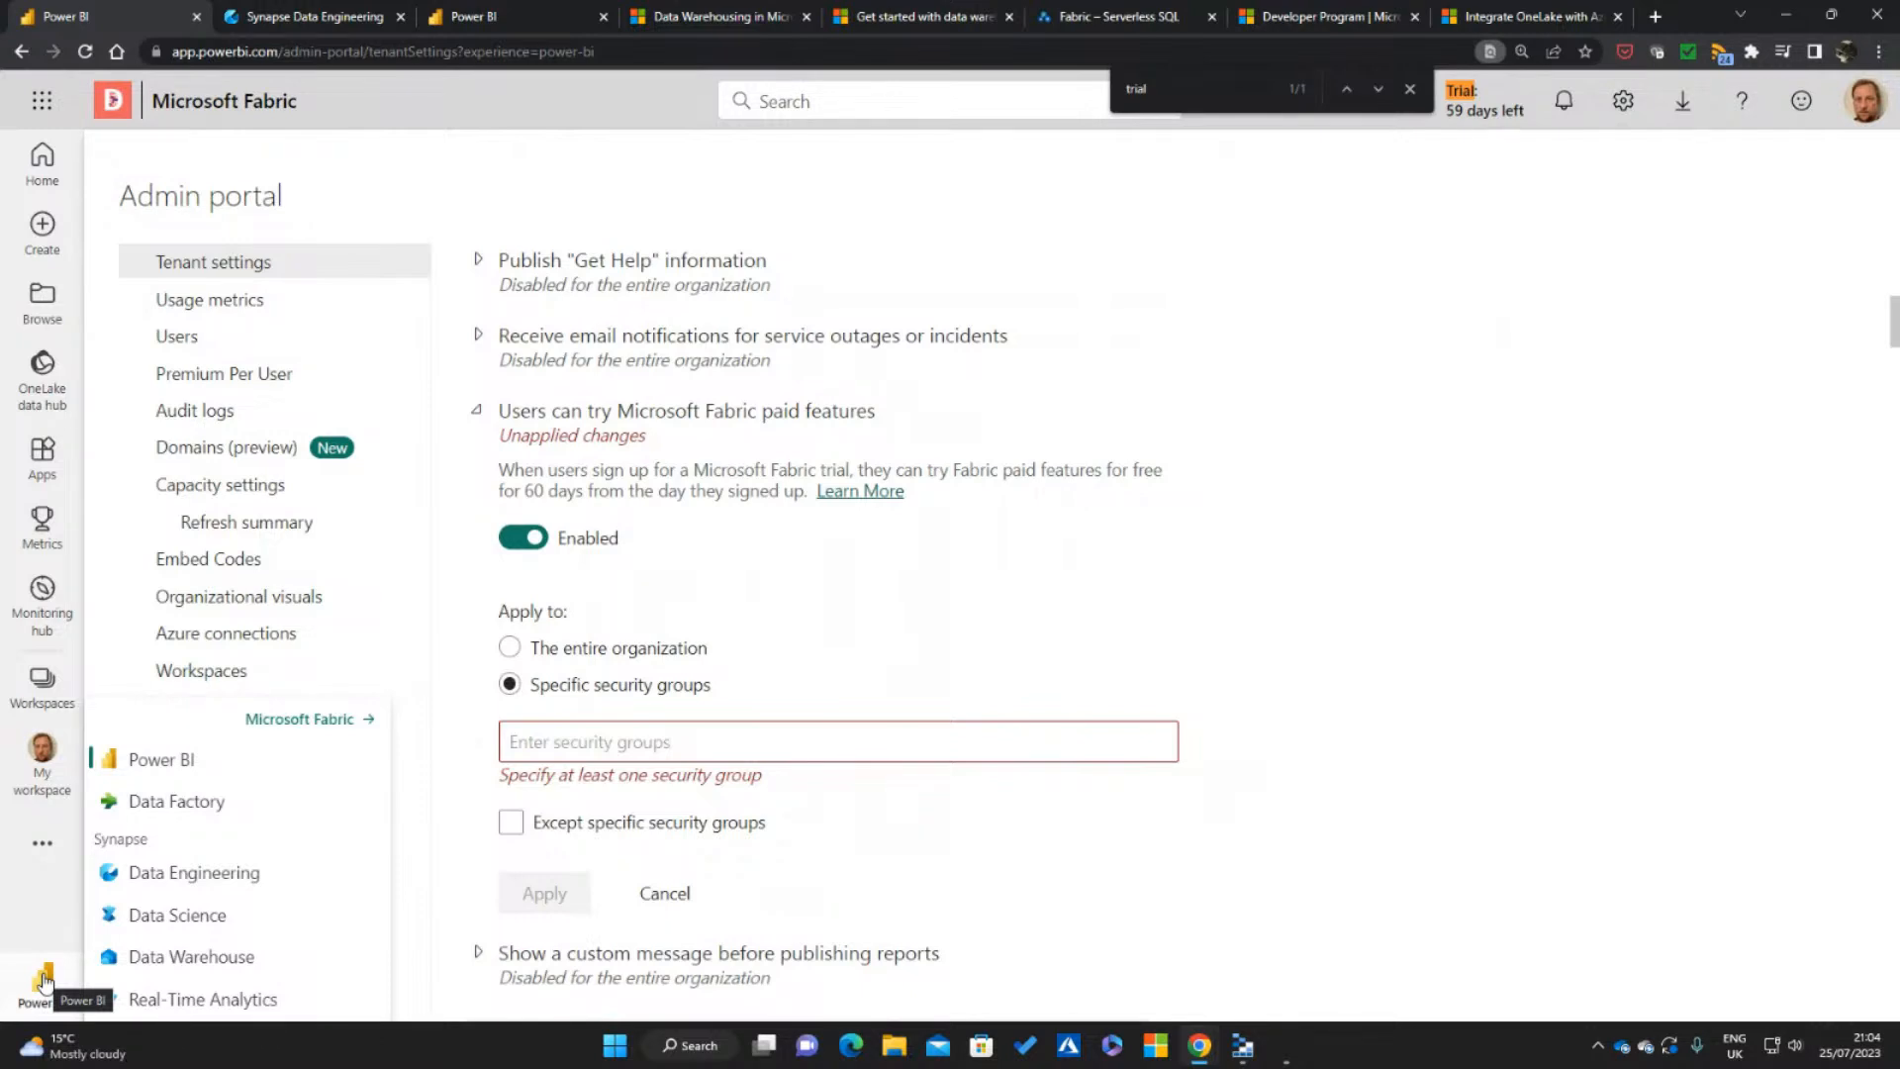
pyautogui.click(36, 891)
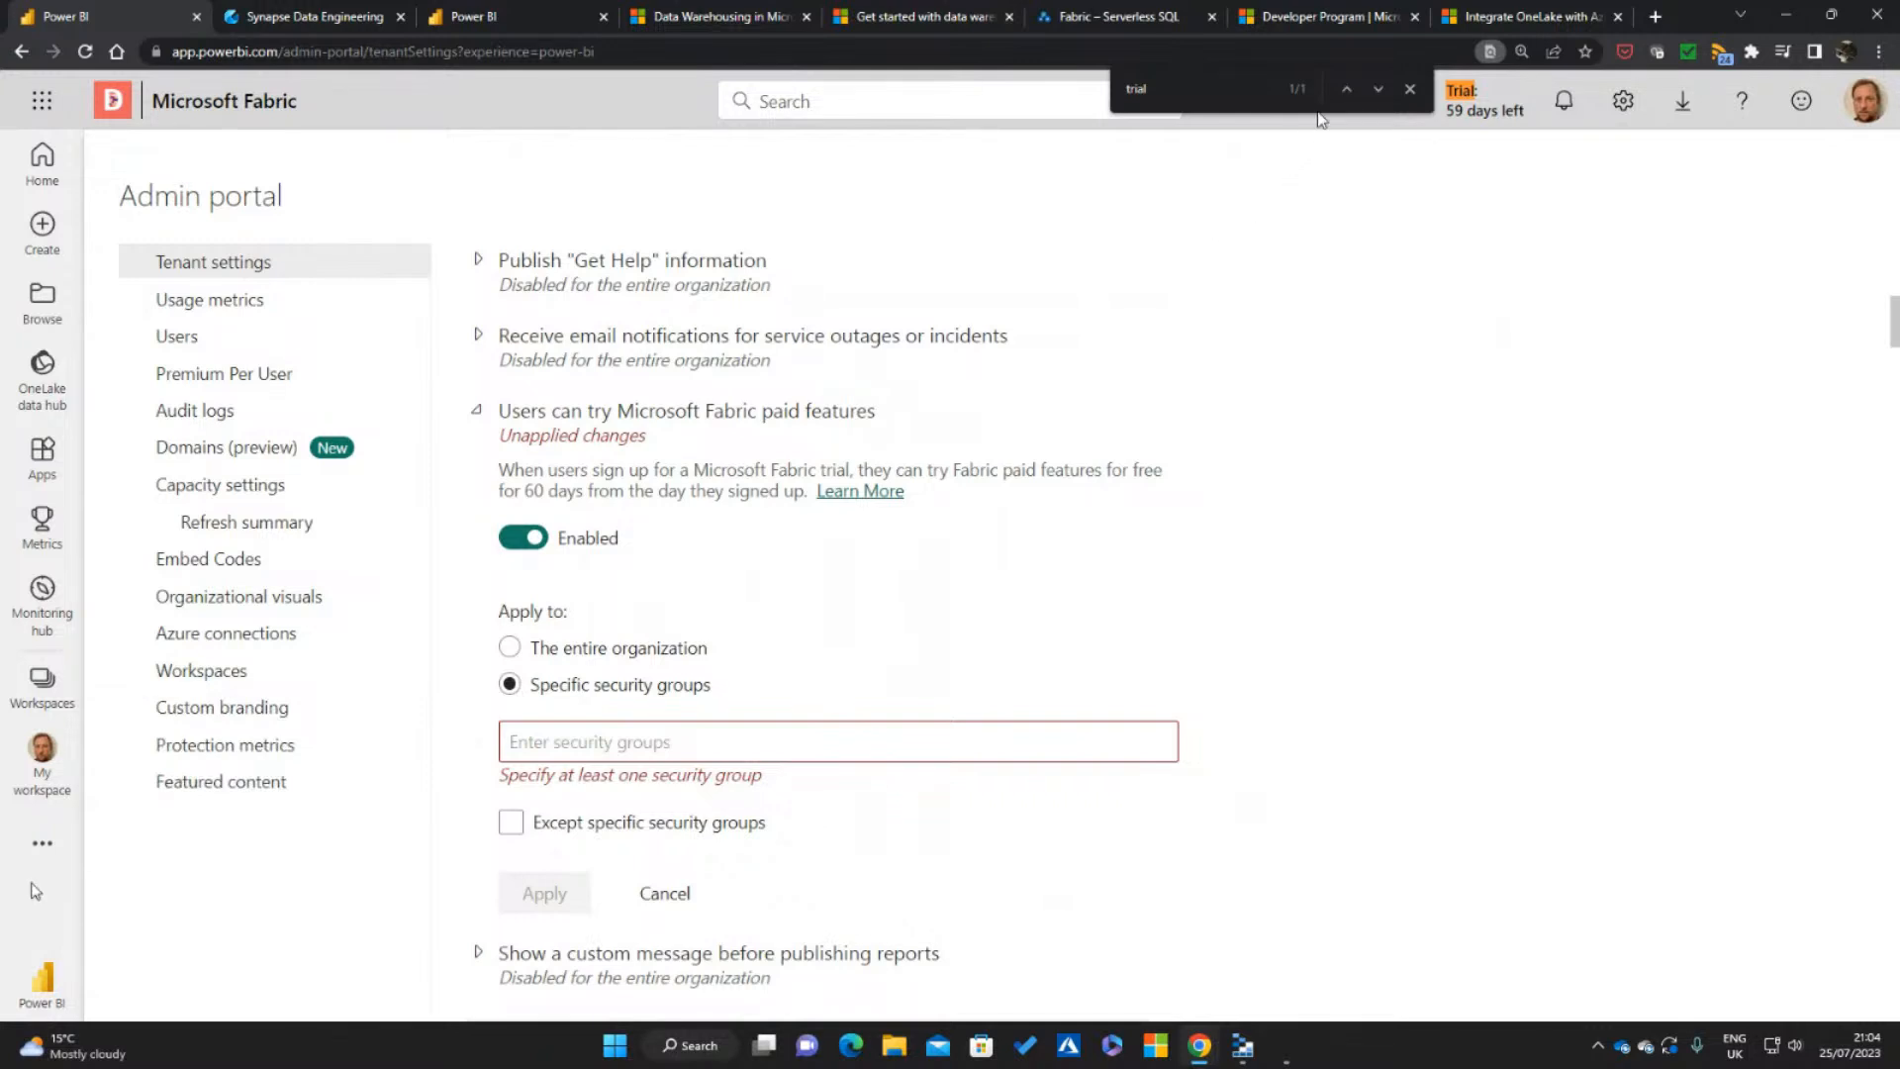
# View the Microsoft 365 Developer Program page, then return to the "Users can create Fabric items" tenant setting
pyautogui.click(1347, 25)
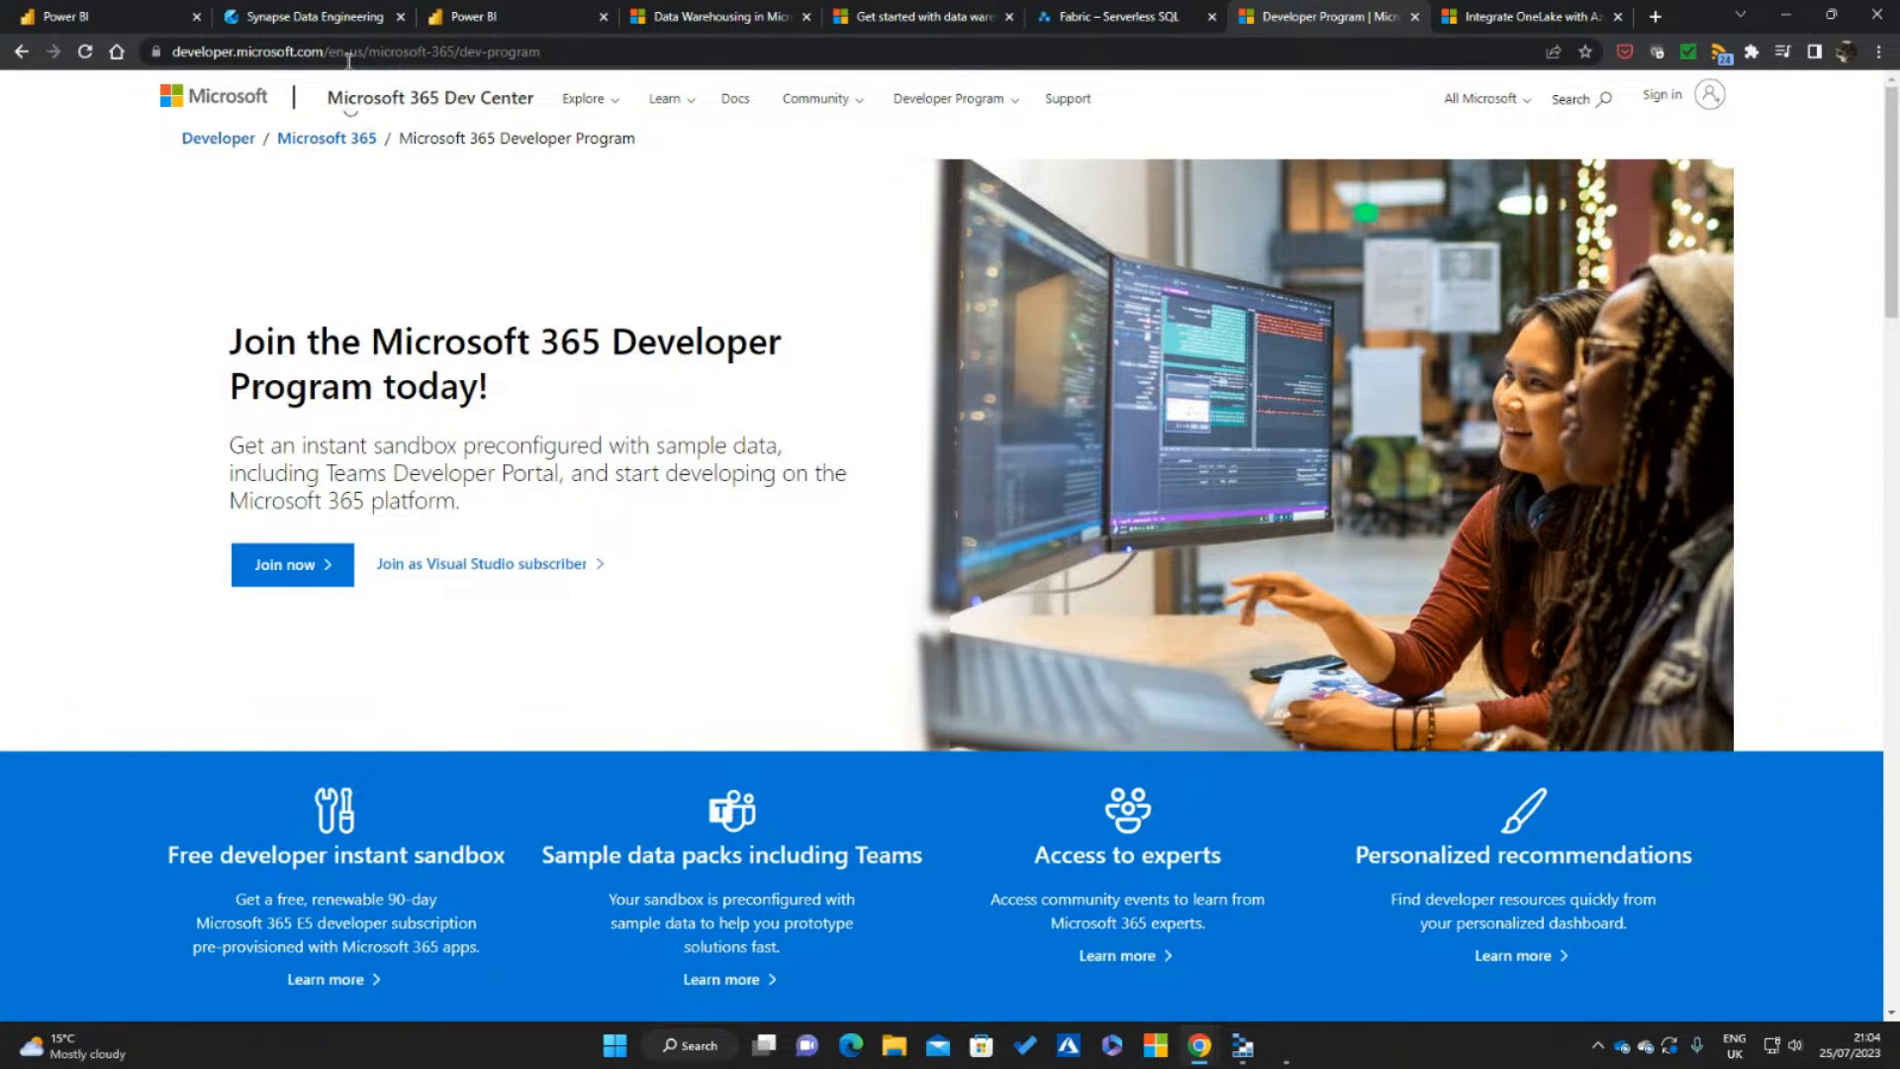
pyautogui.click(109, 16)
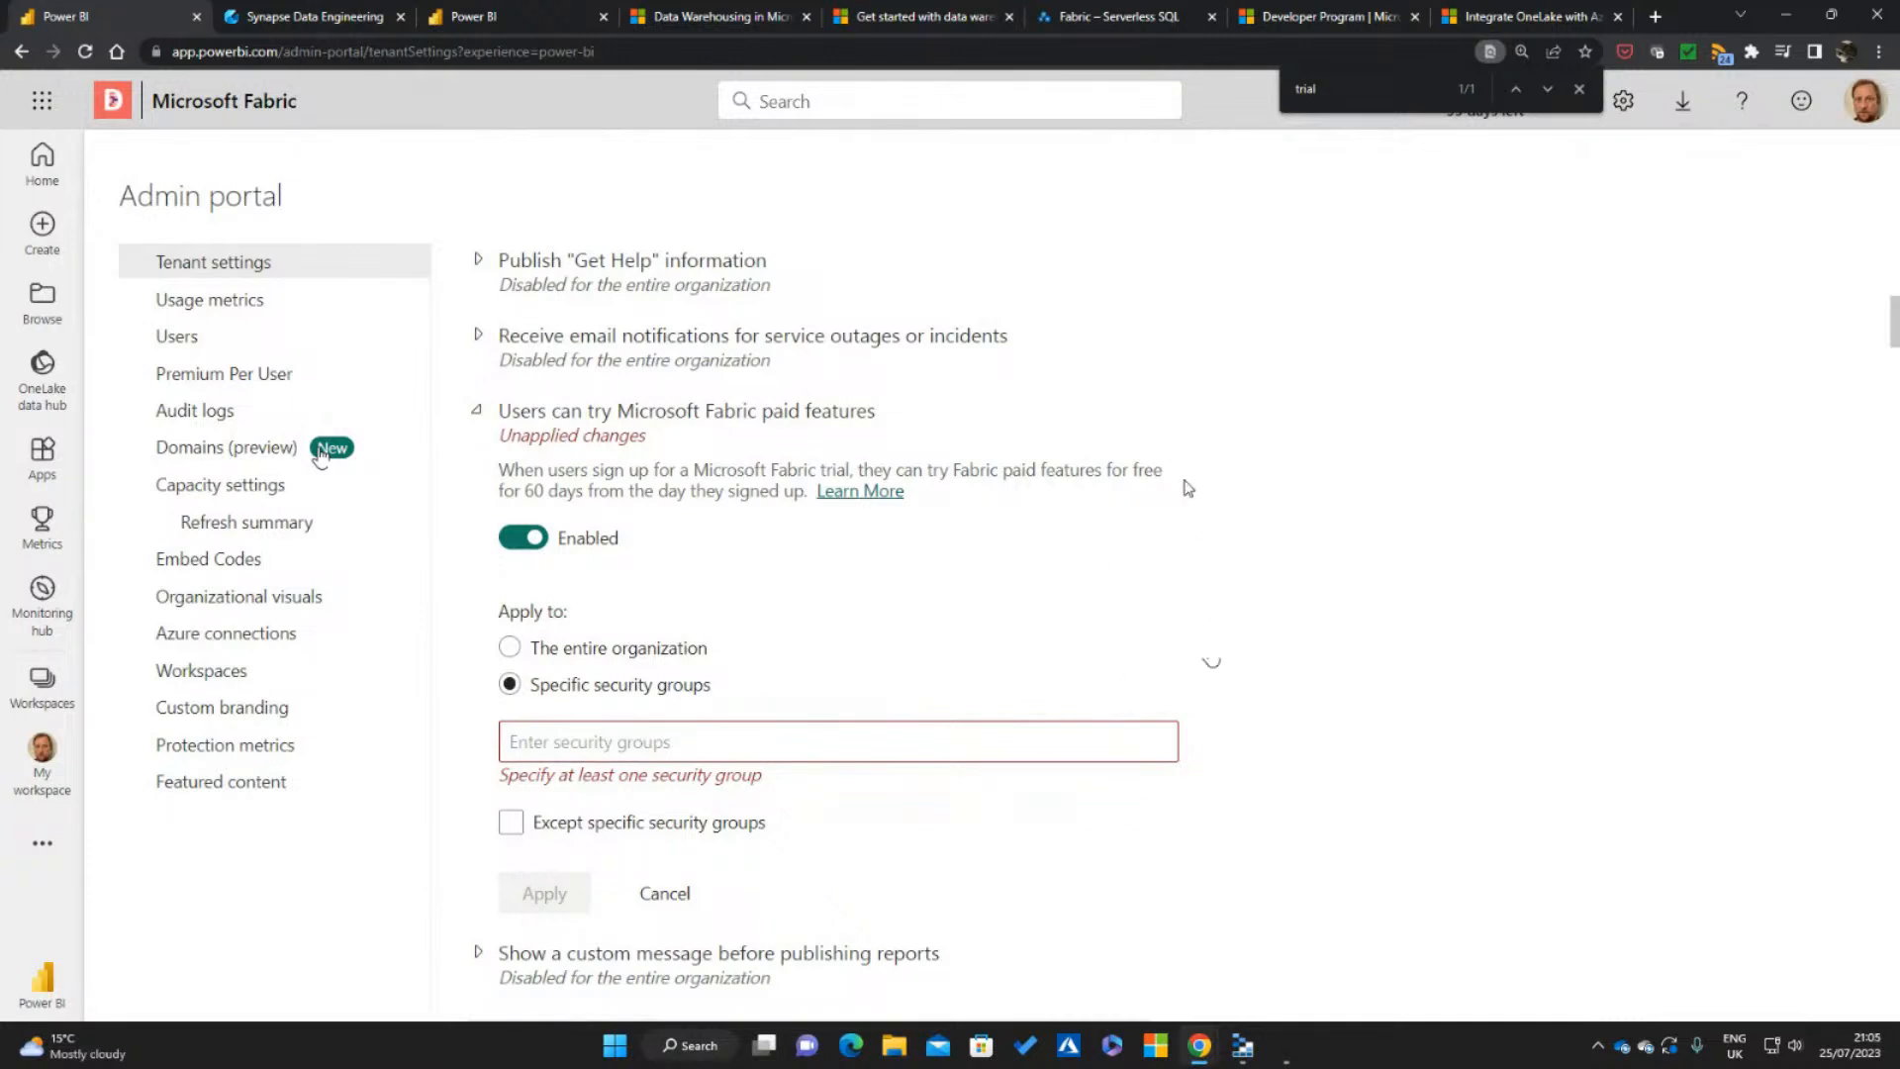
pyautogui.scroll(1, 719, 479)
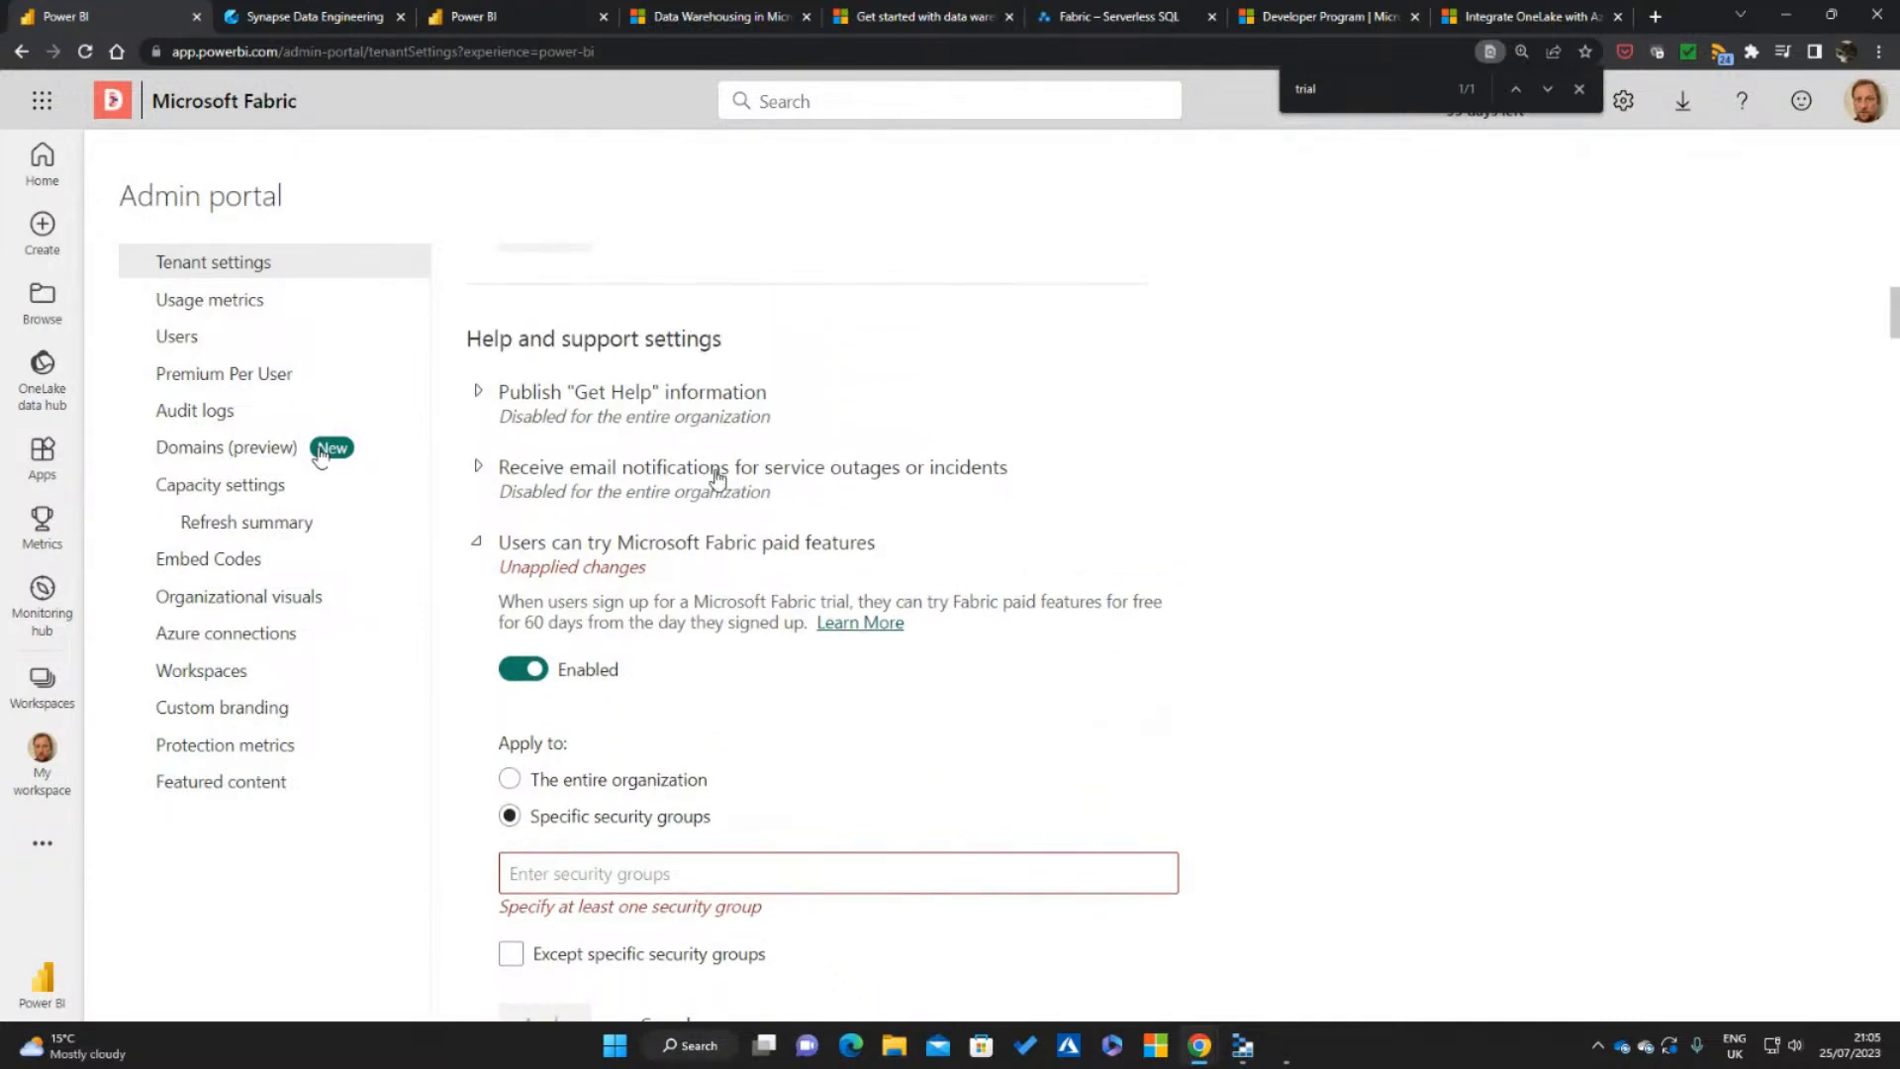
pyautogui.scroll(5, 718, 479)
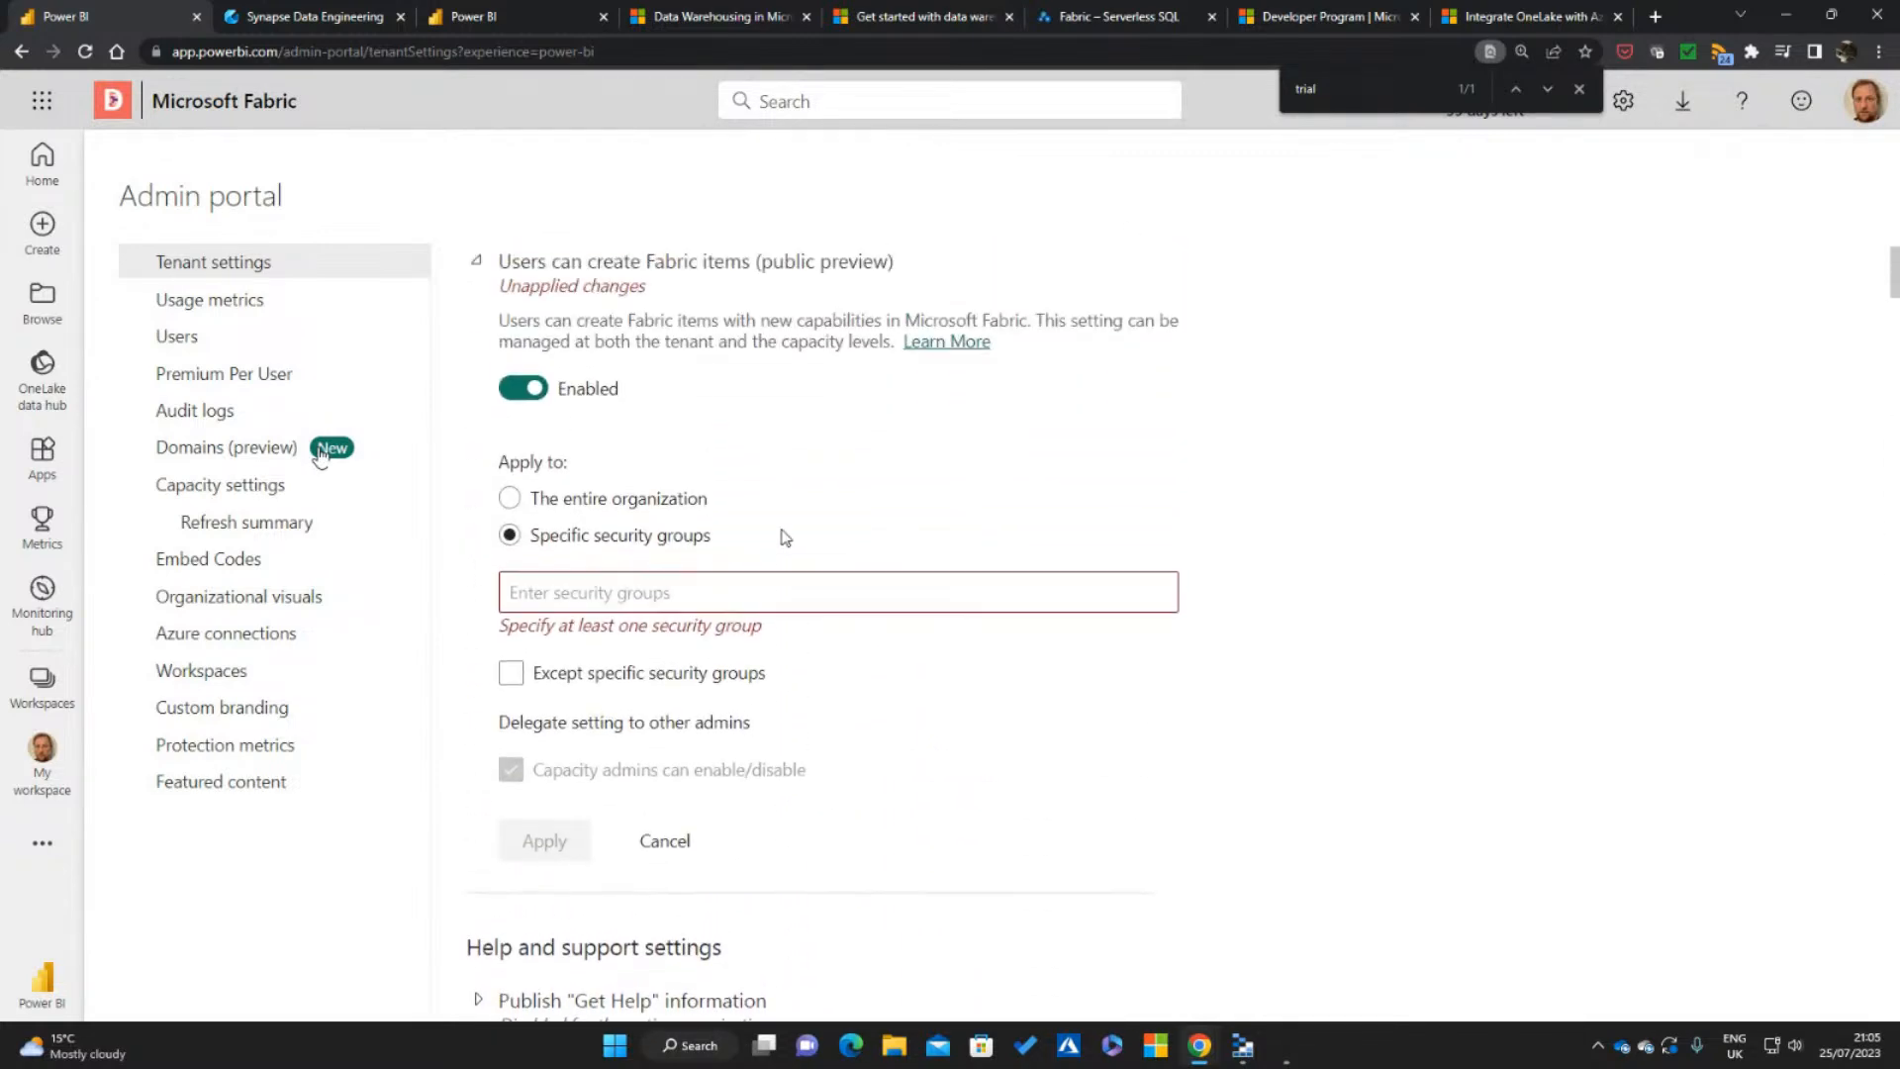
pyautogui.scroll(1, 784, 537)
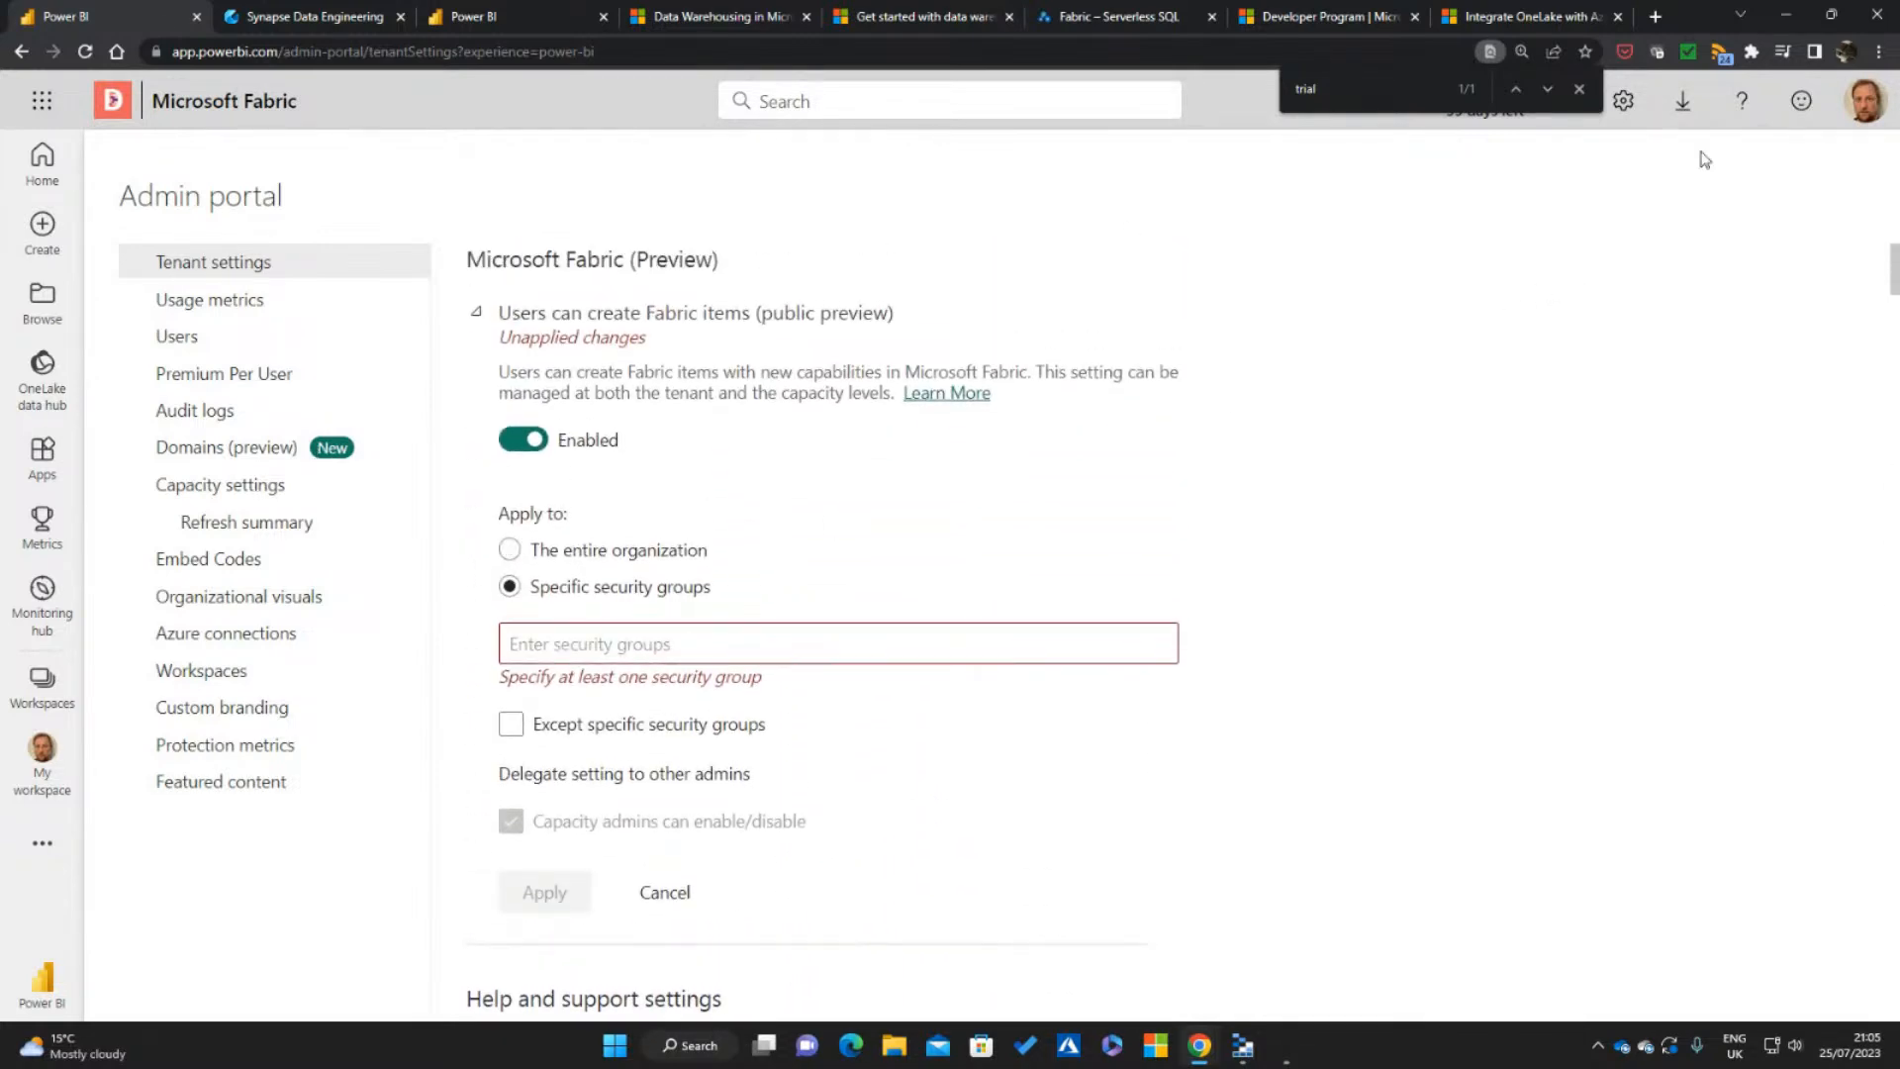
# Close the page search and leave the admin portal for the Create page, discarding all unapplied changes
pyautogui.click(1579, 88)
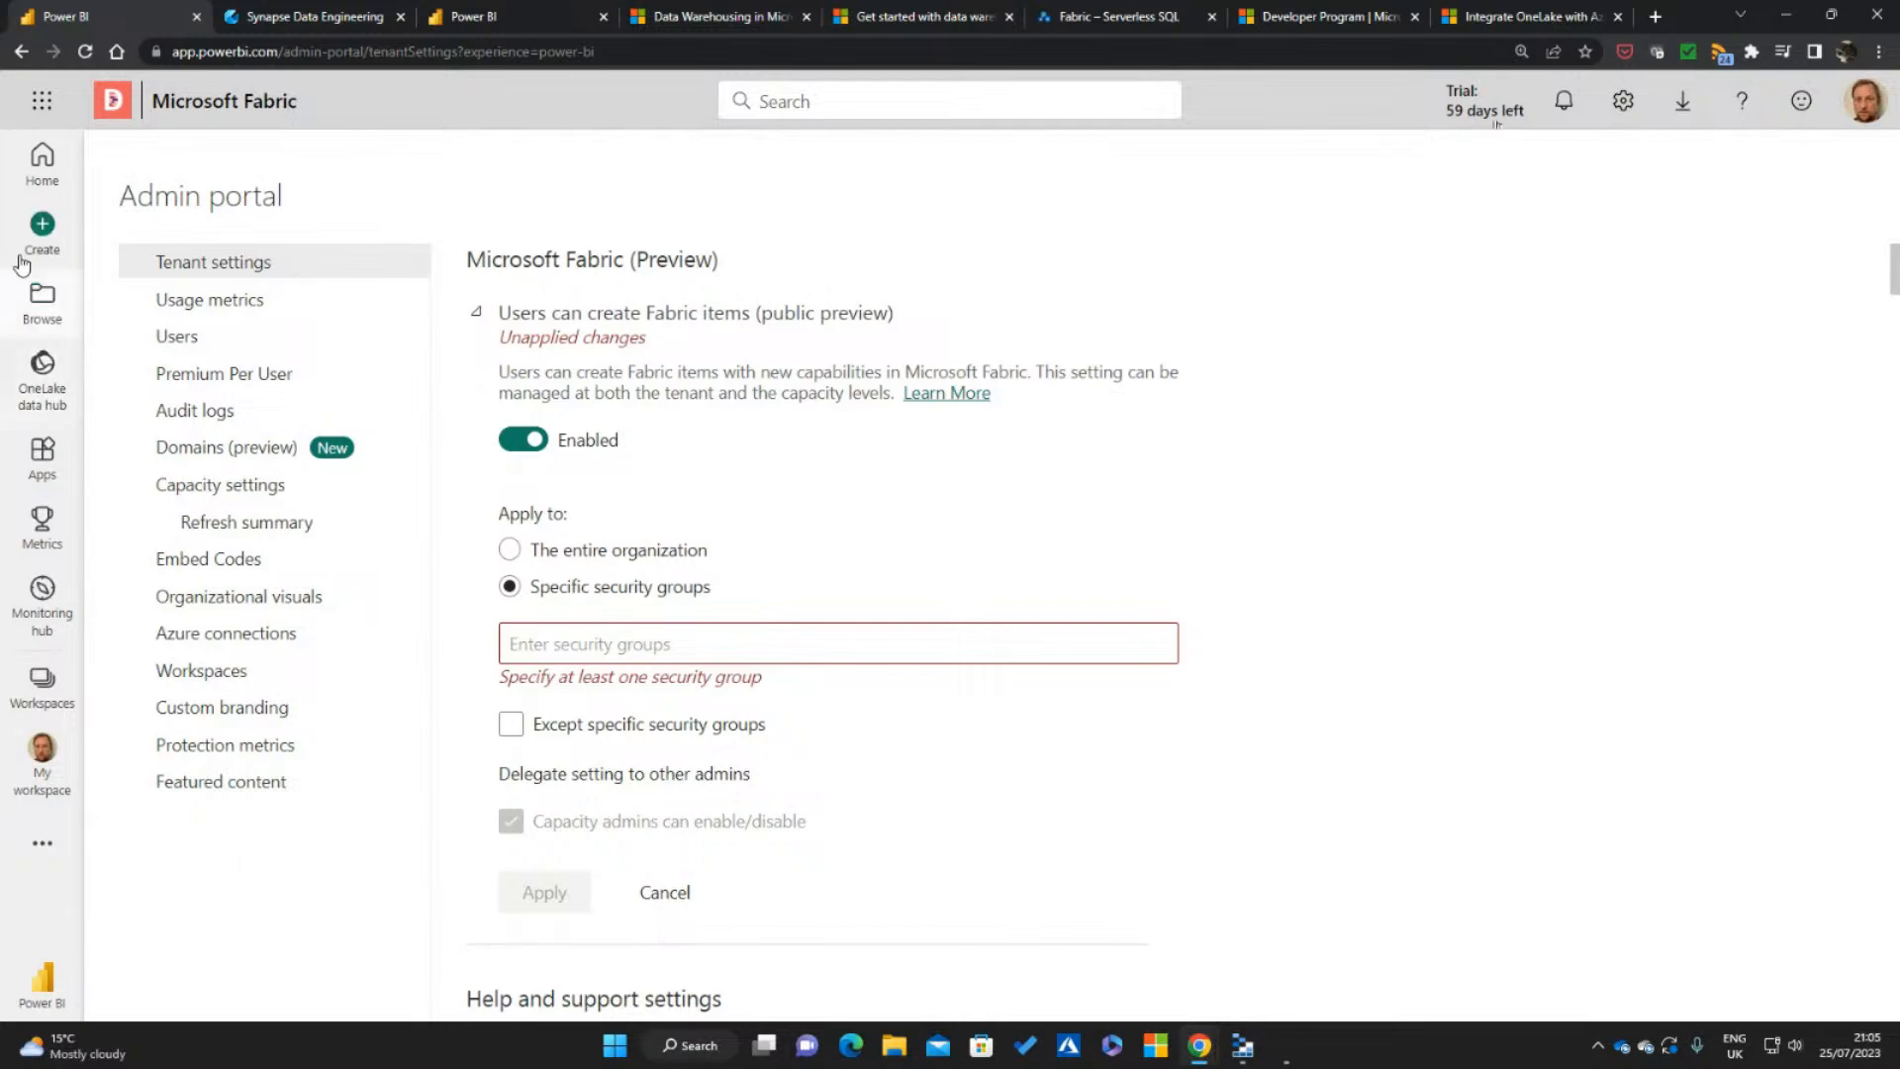
pyautogui.click(42, 228)
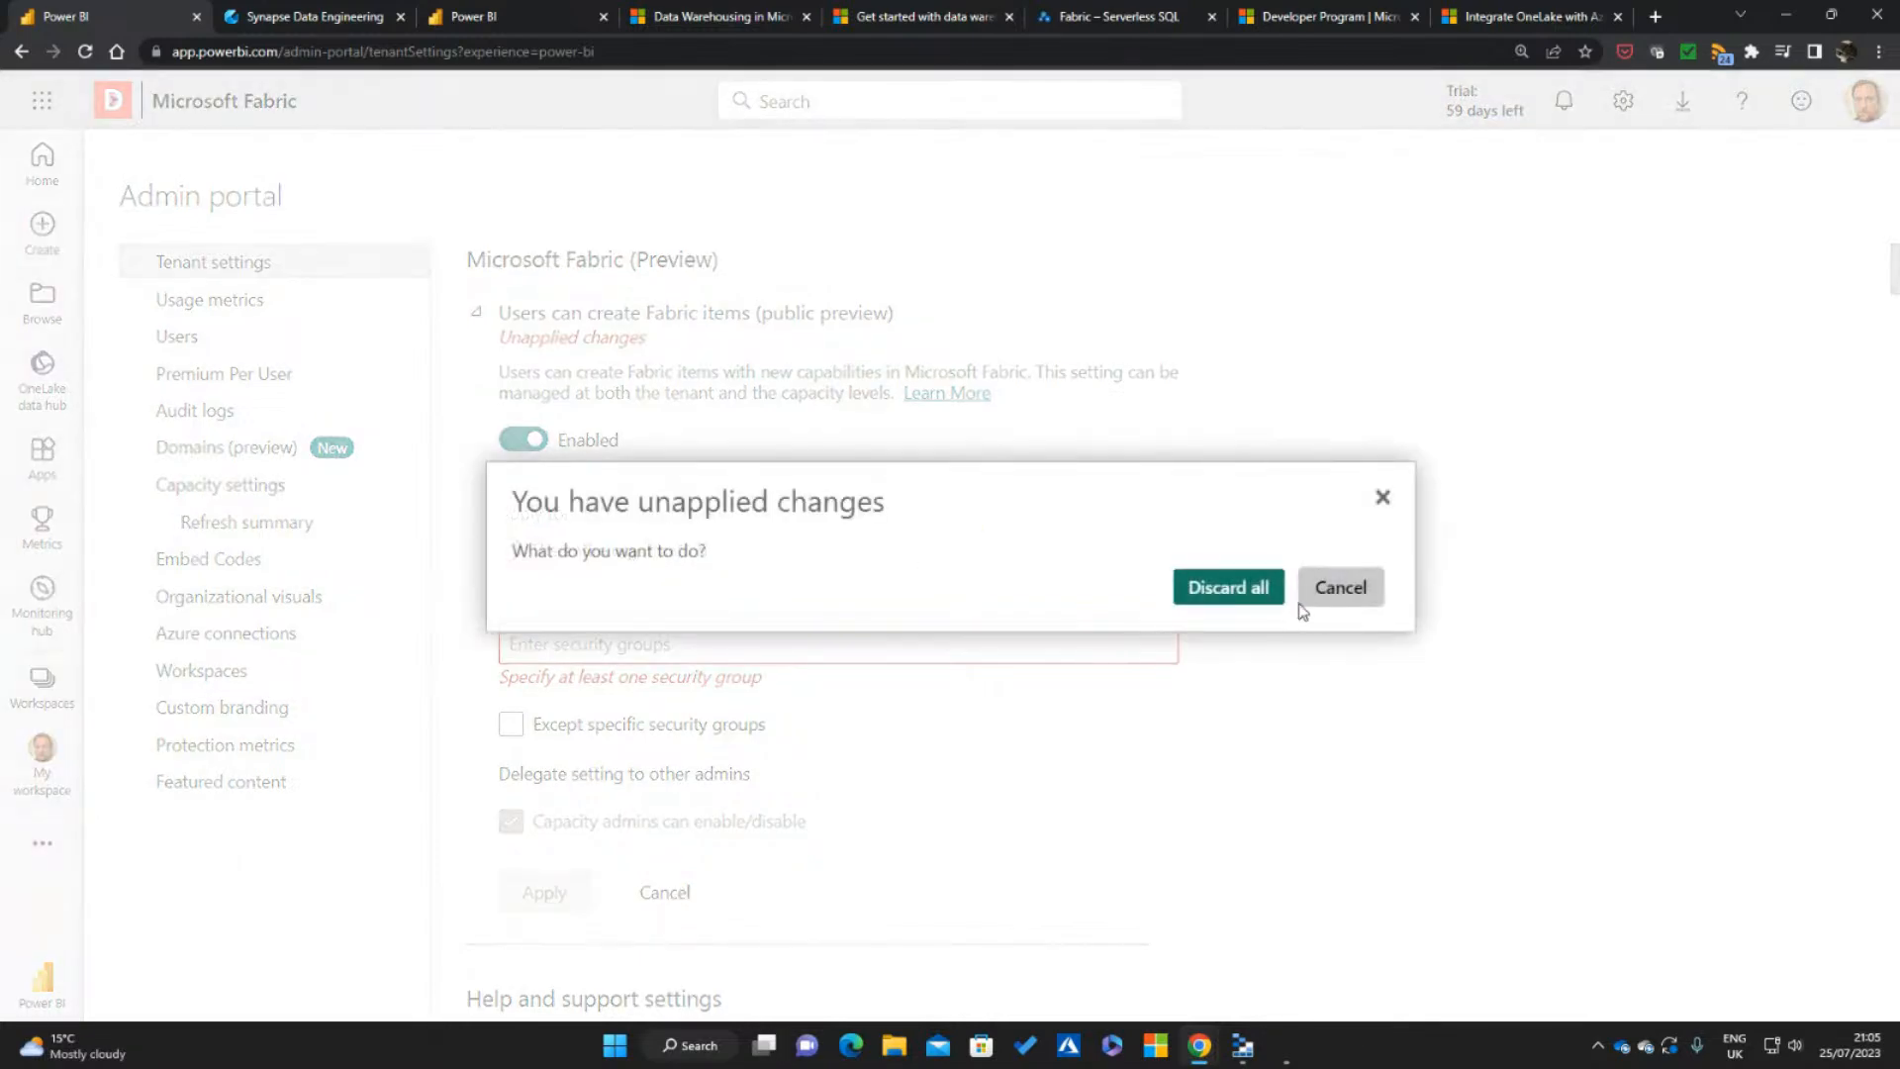
pyautogui.click(1222, 590)
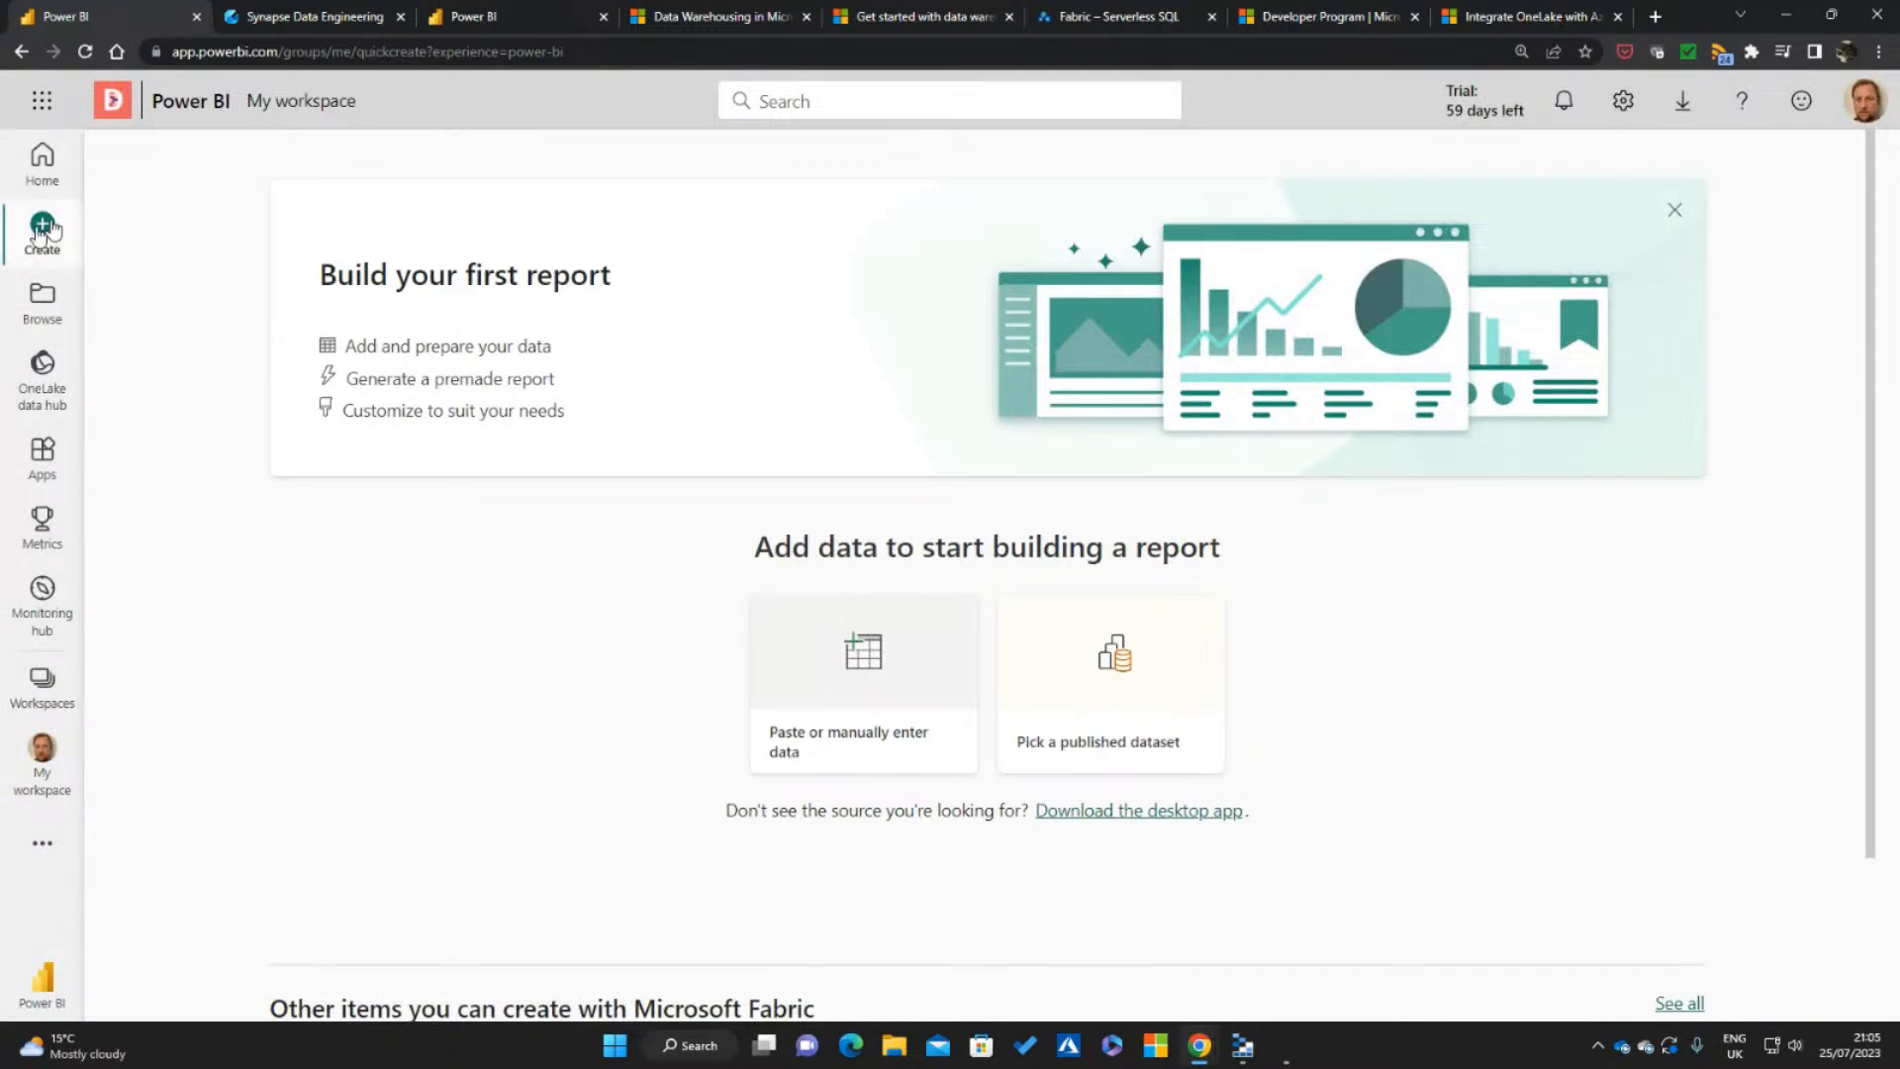
# Start a new workspace named "Azure Greg" and show the license modes in its advanced options
pyautogui.click(48, 693)
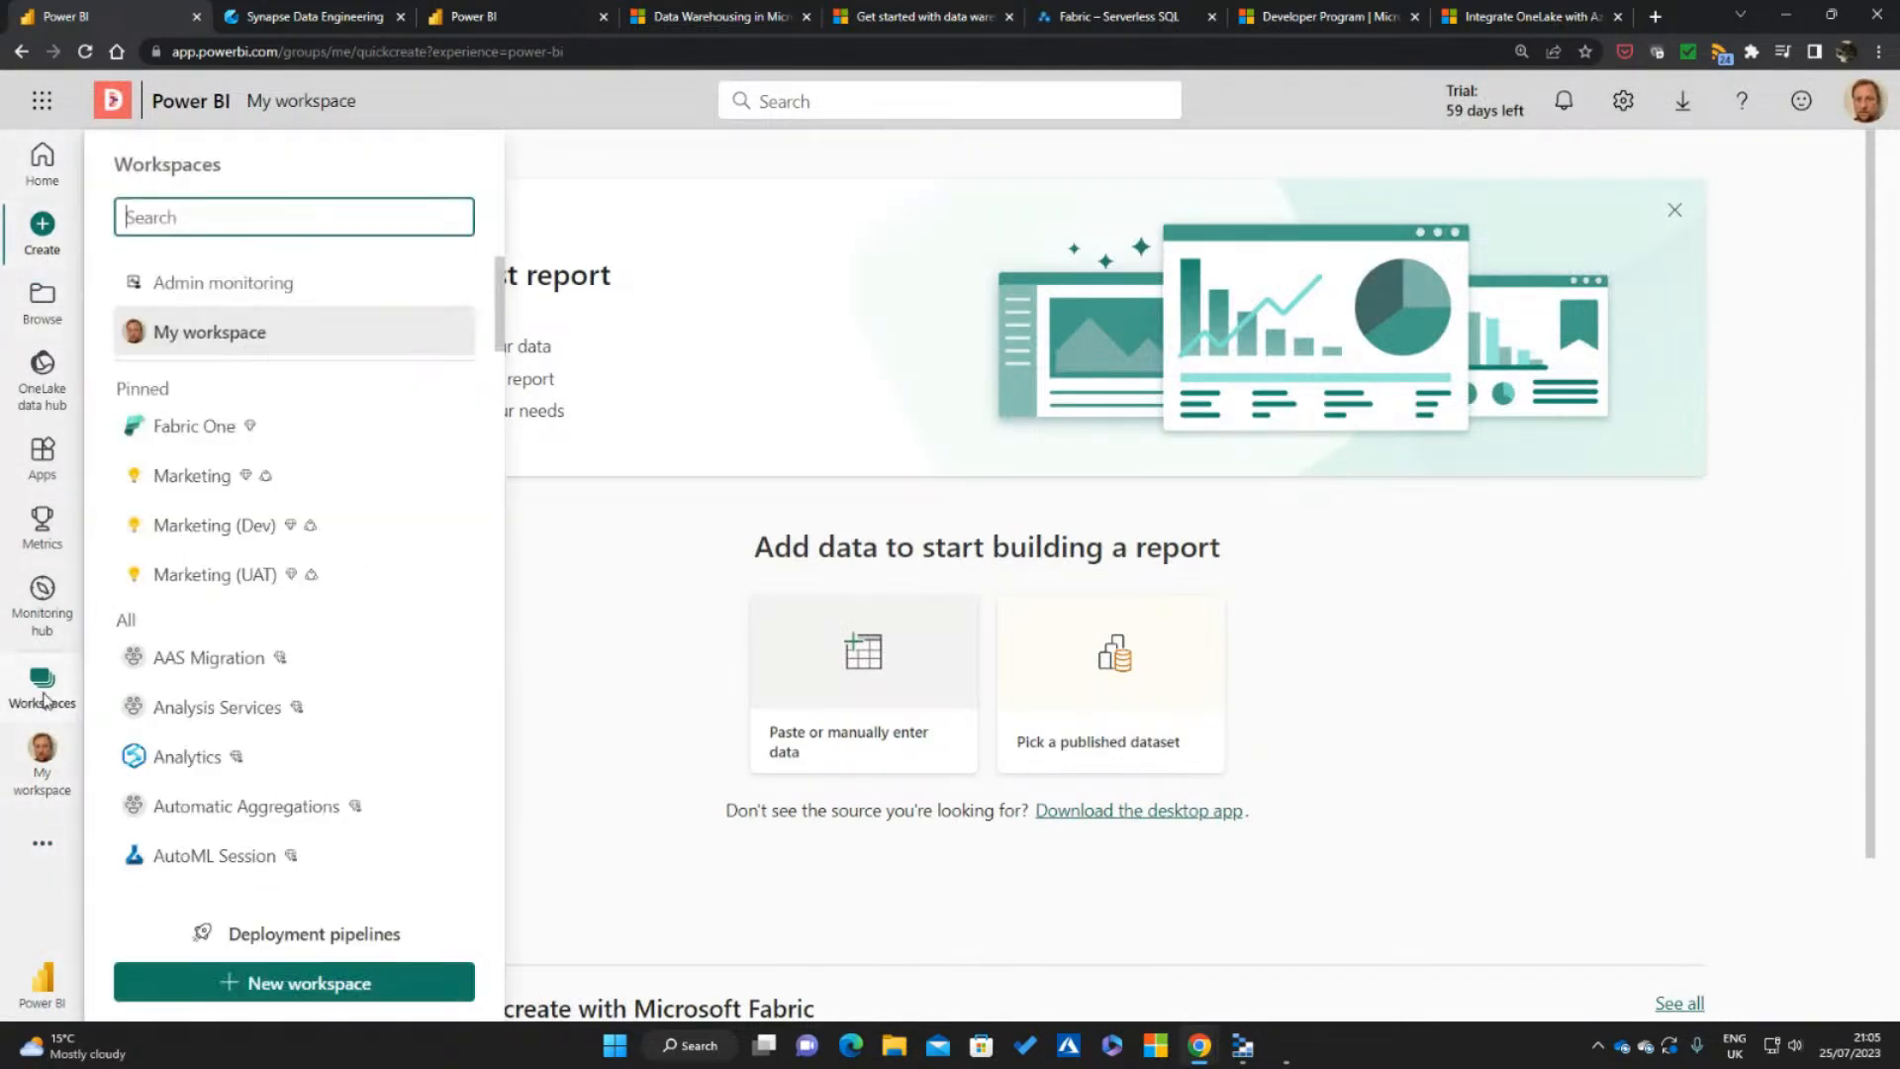
pyautogui.click(302, 985)
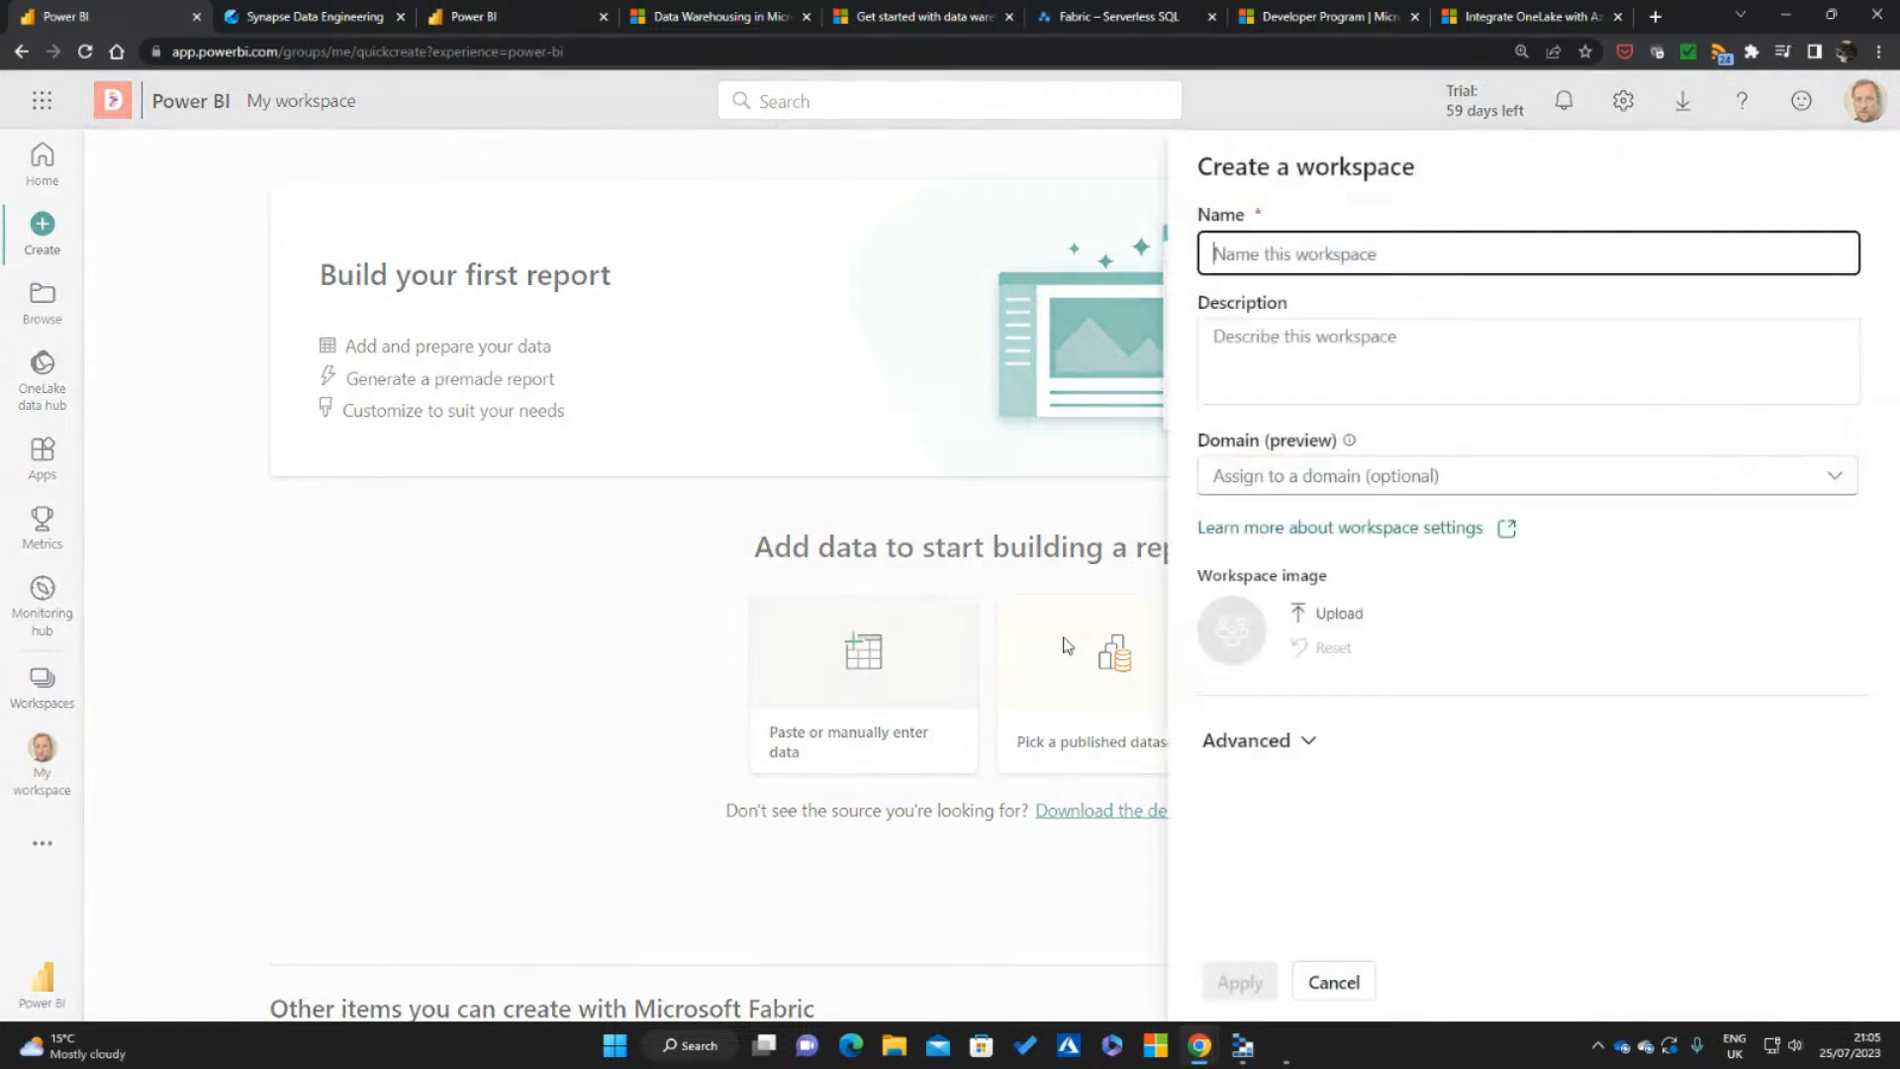
pyautogui.click(1329, 256)
pyautogui.write('Azure Greg')
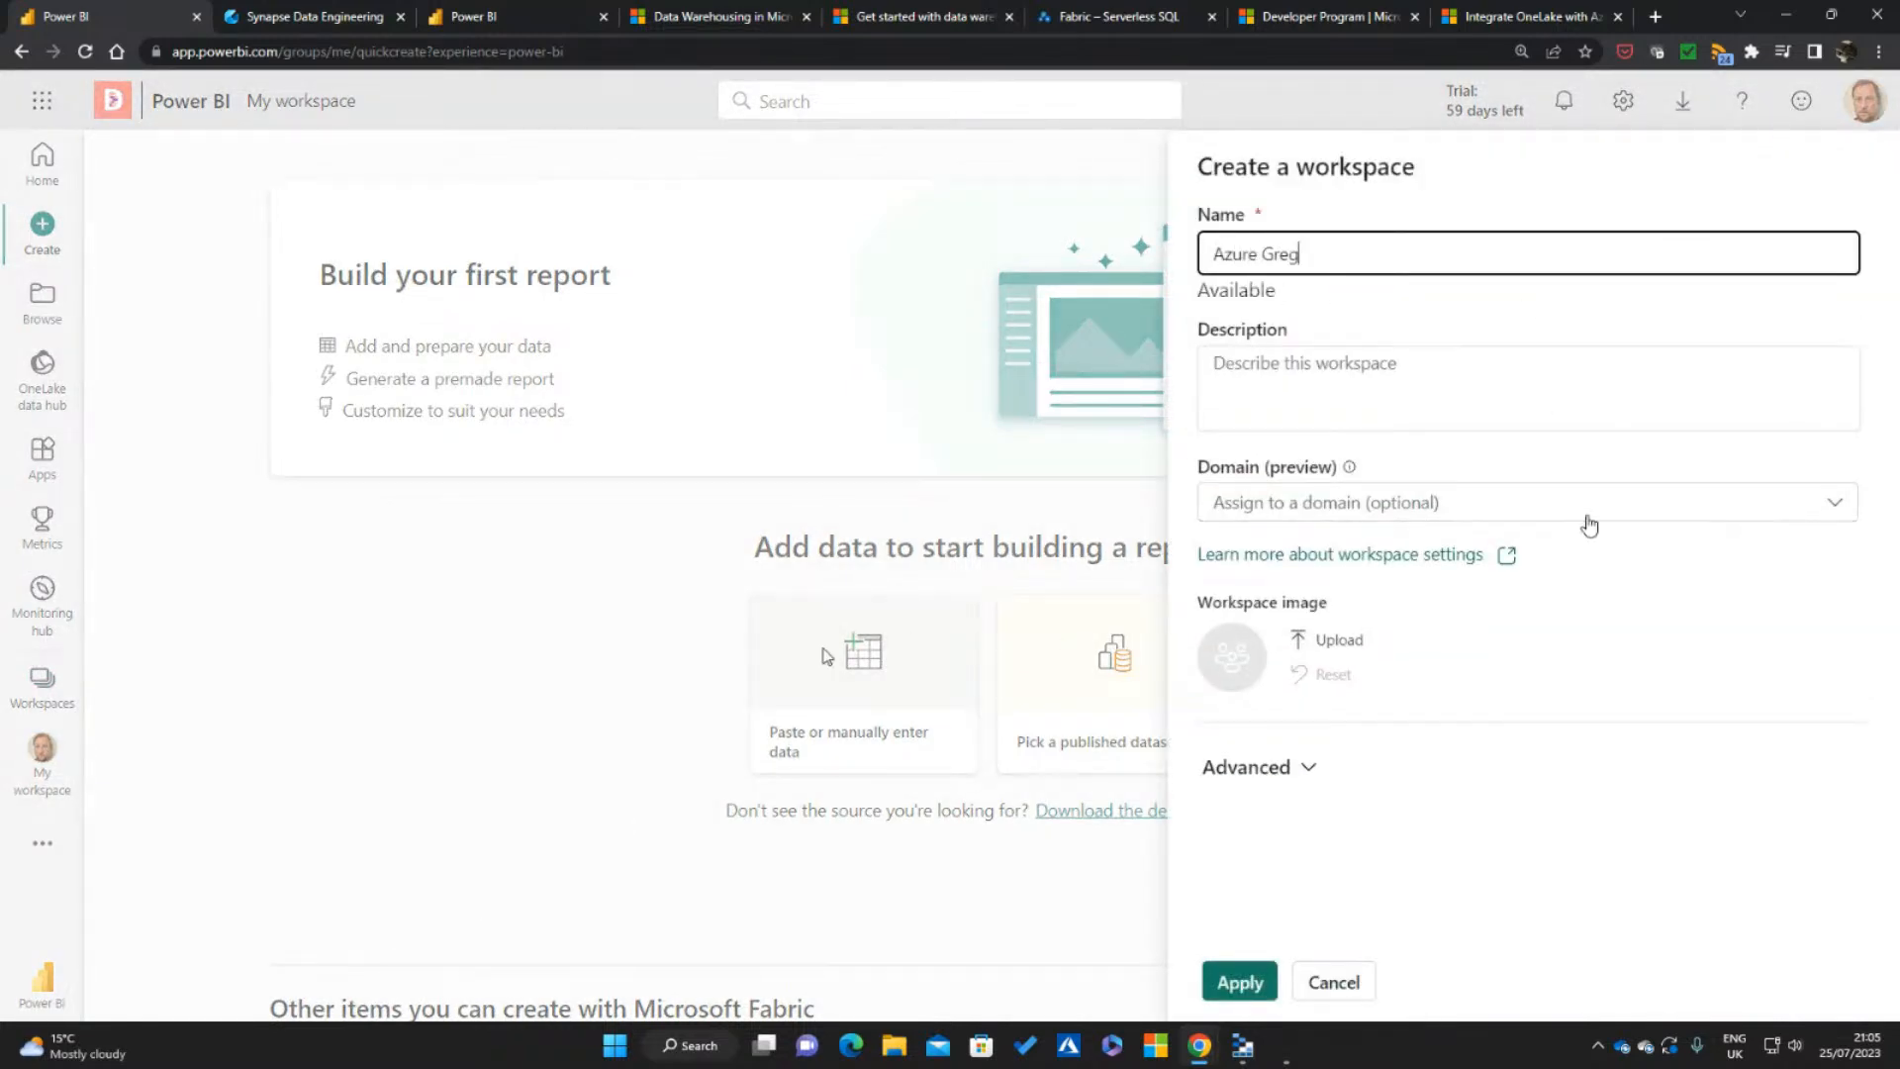
pyautogui.click(1289, 770)
pyautogui.scroll(-5, 1484, 683)
pyautogui.scroll(-2, 1563, 679)
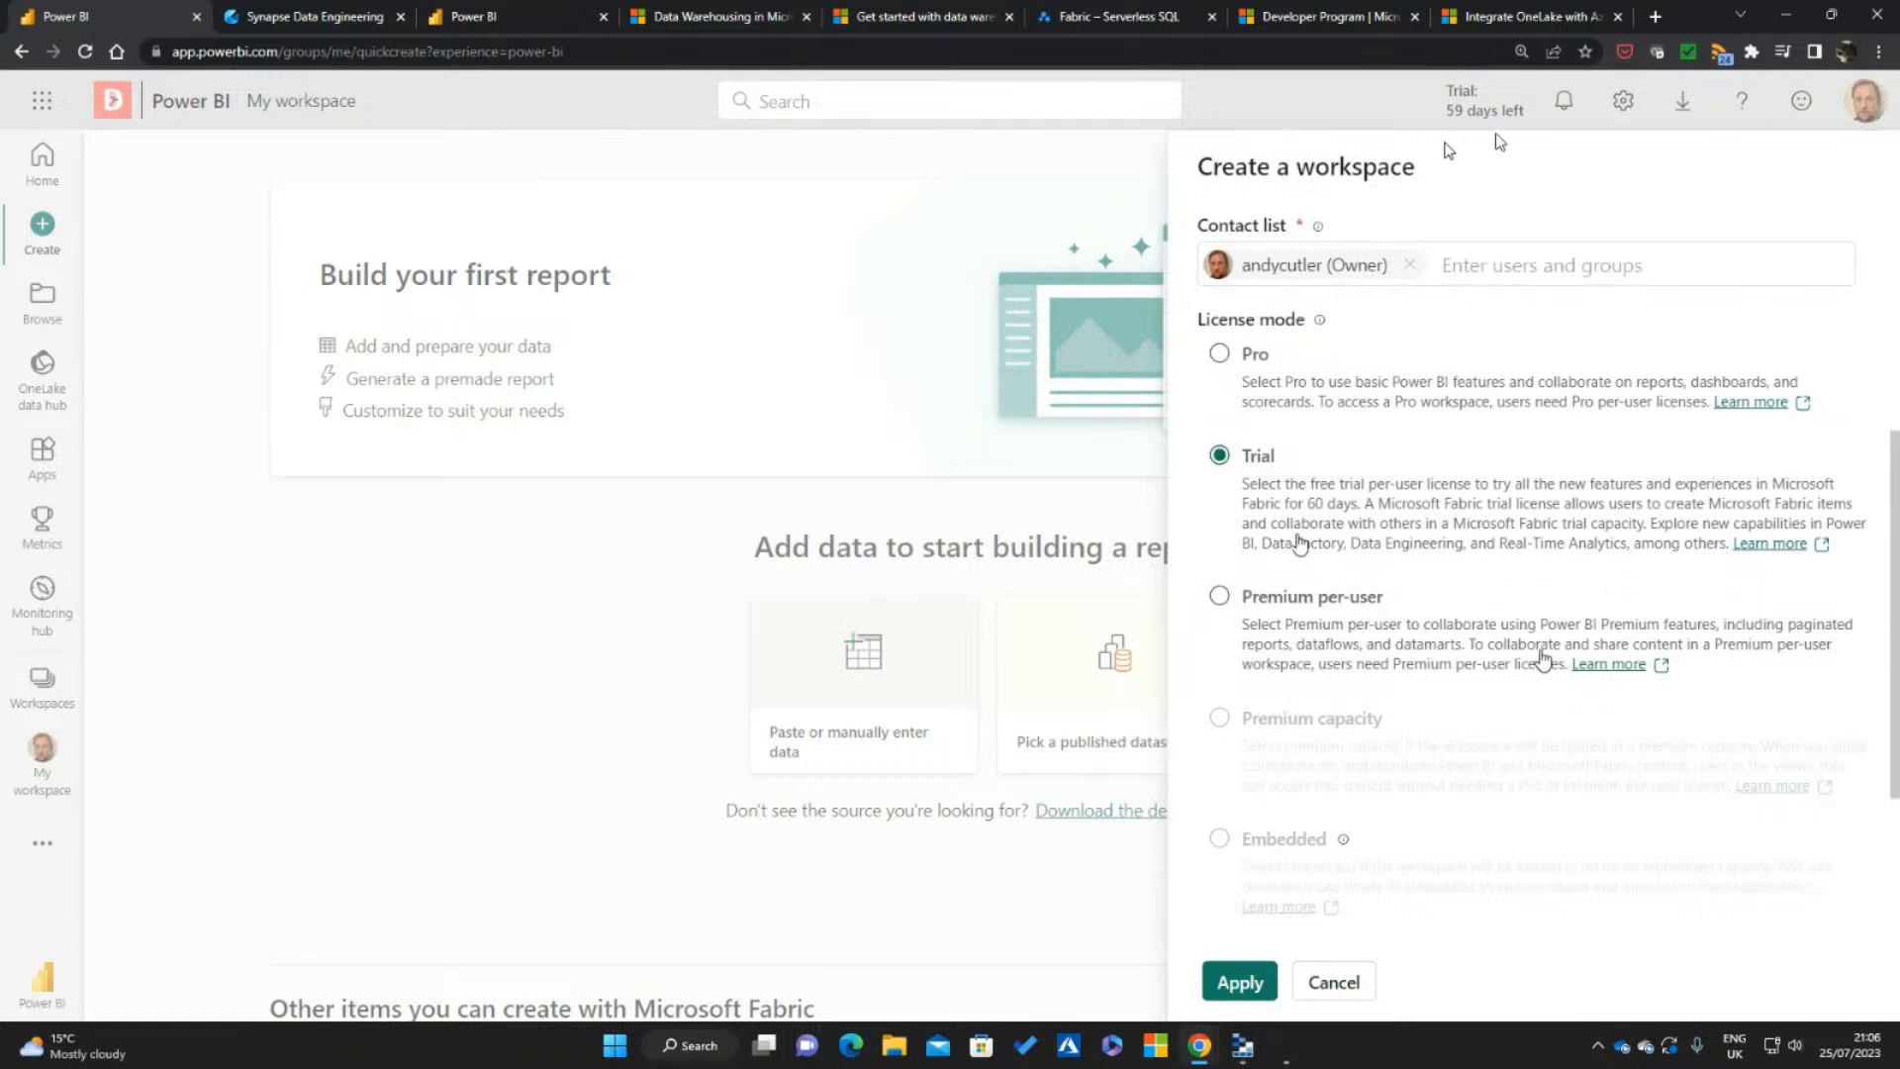
# Try to open the Azure portal in a new browser tab and sign in with the existing account
pyautogui.click(1654, 16)
pyautogui.click(1267, 51)
pyautogui.write('portL')
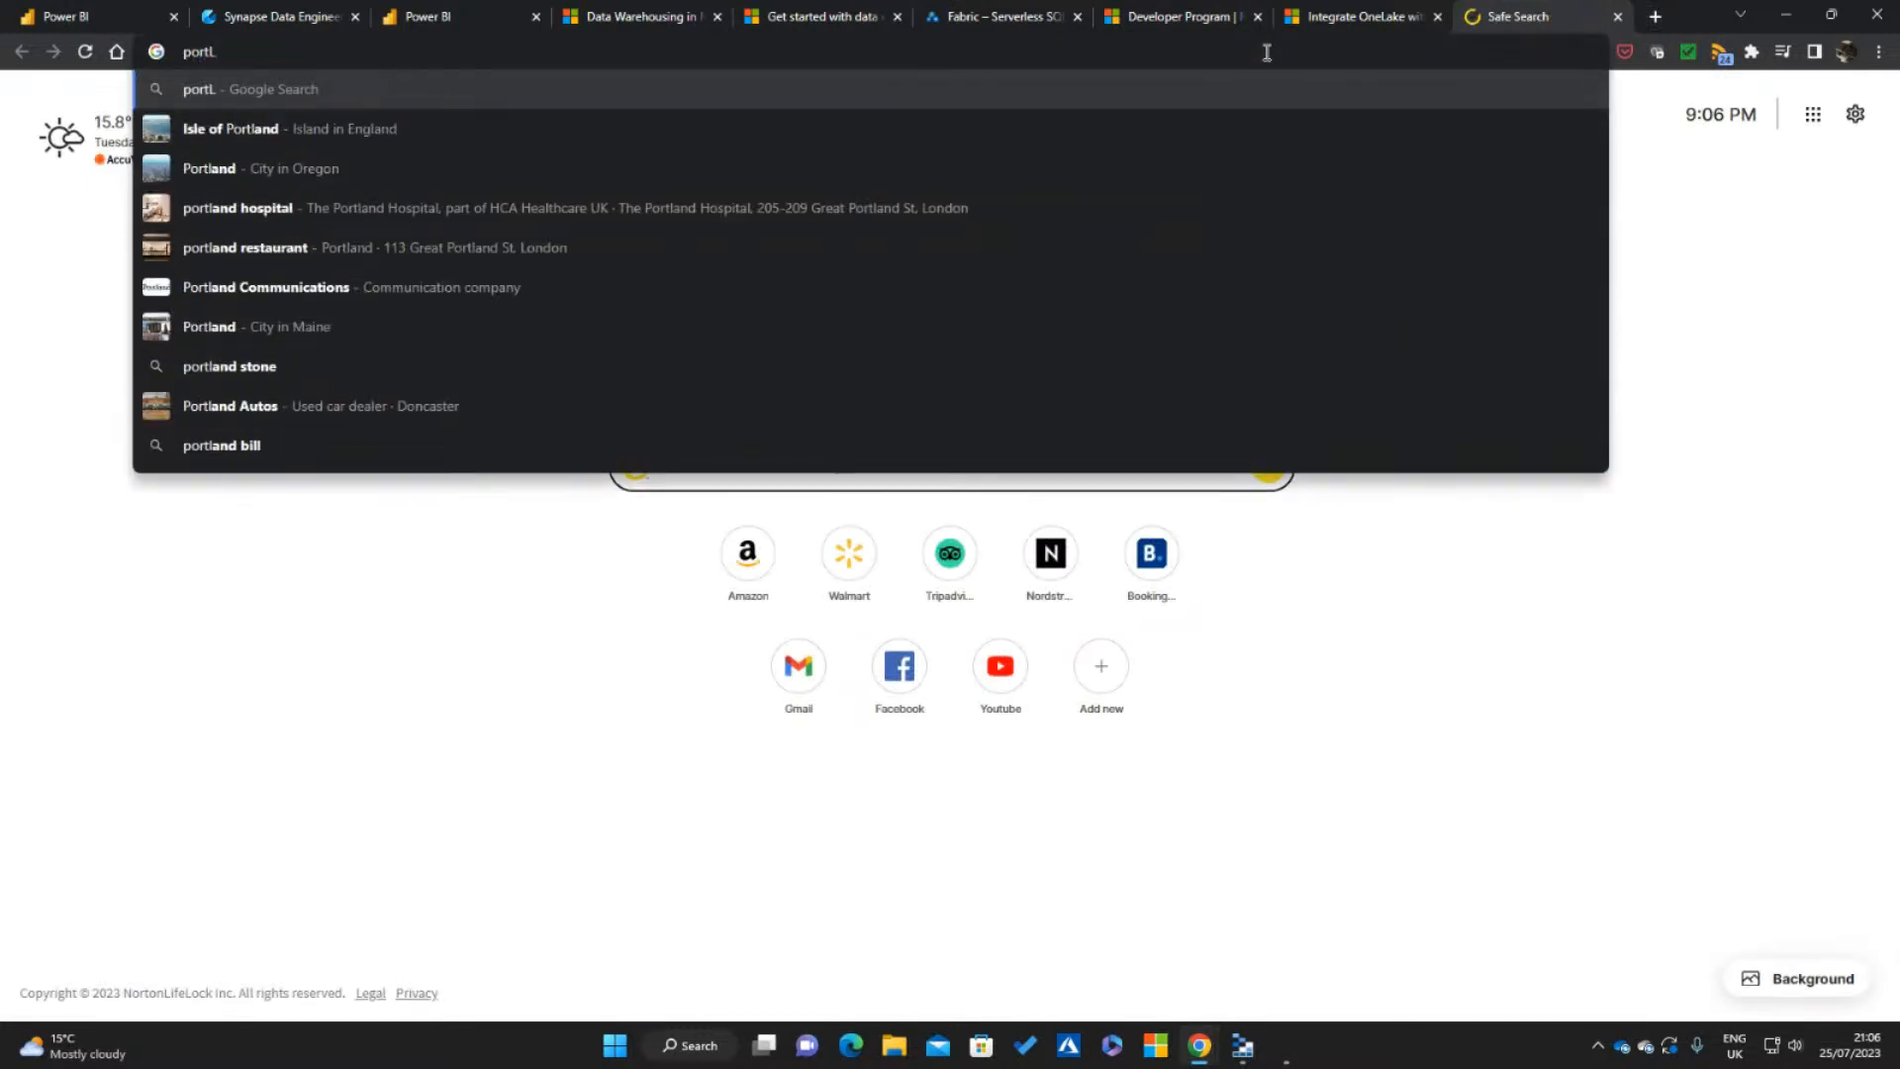
pyautogui.press('BackSpace')
pyautogui.write('AL')
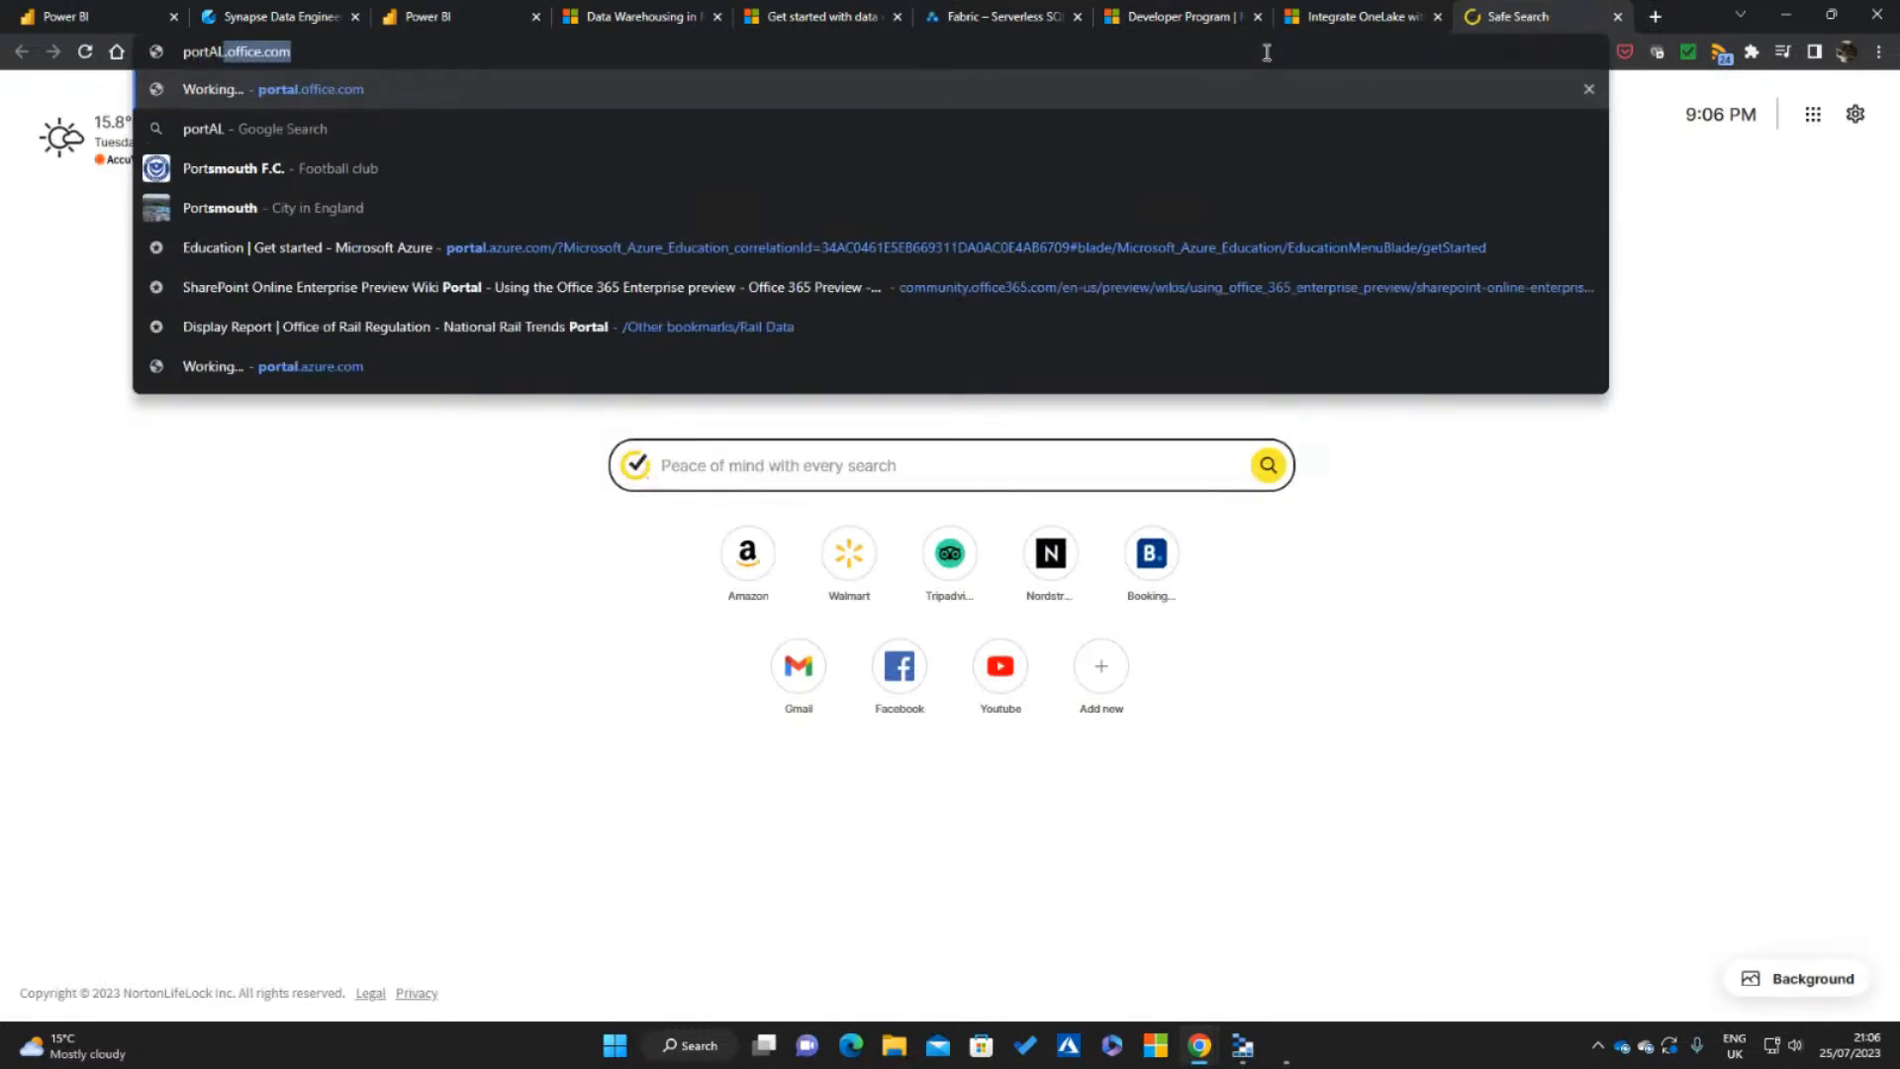
pyautogui.press('Down')
pyautogui.press('Down')
pyautogui.press('Down')
pyautogui.press('Down')
pyautogui.press('Down')
pyautogui.press('Down')
pyautogui.press('Down')
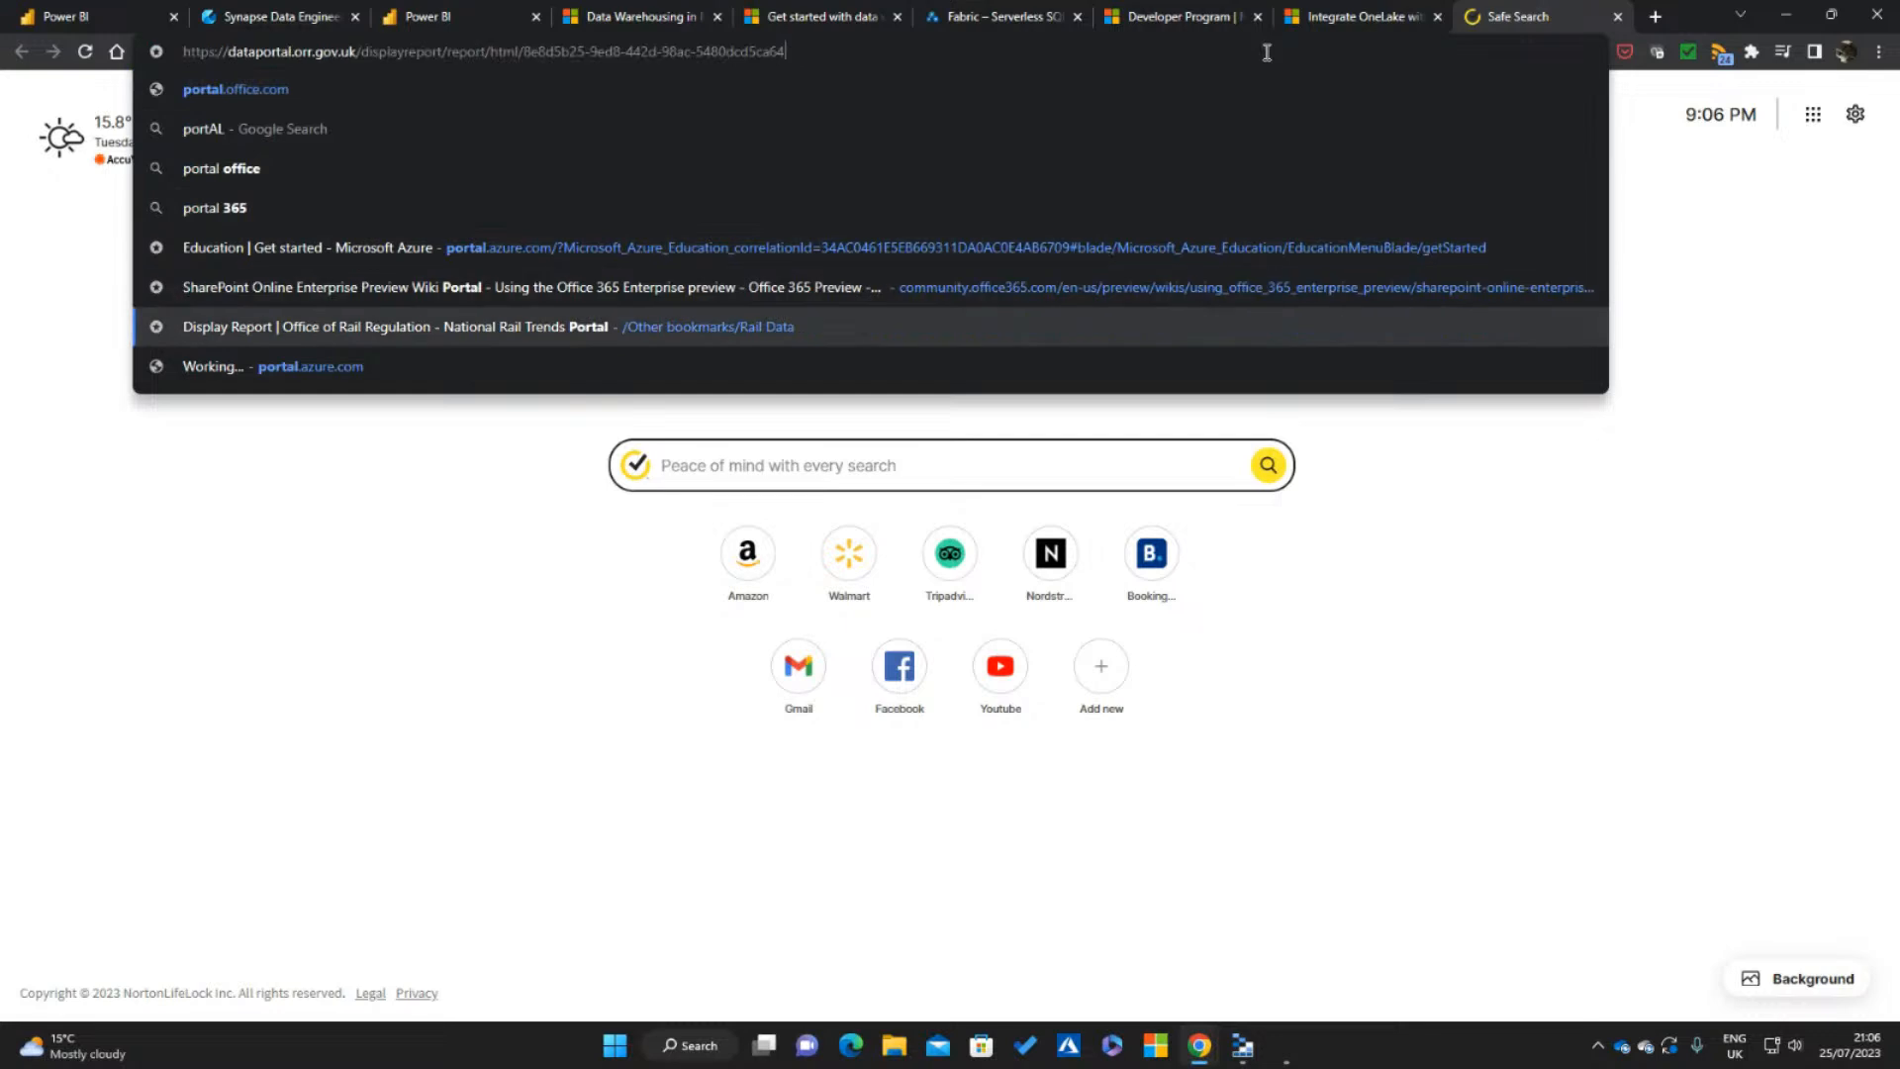
pyautogui.press('Return')
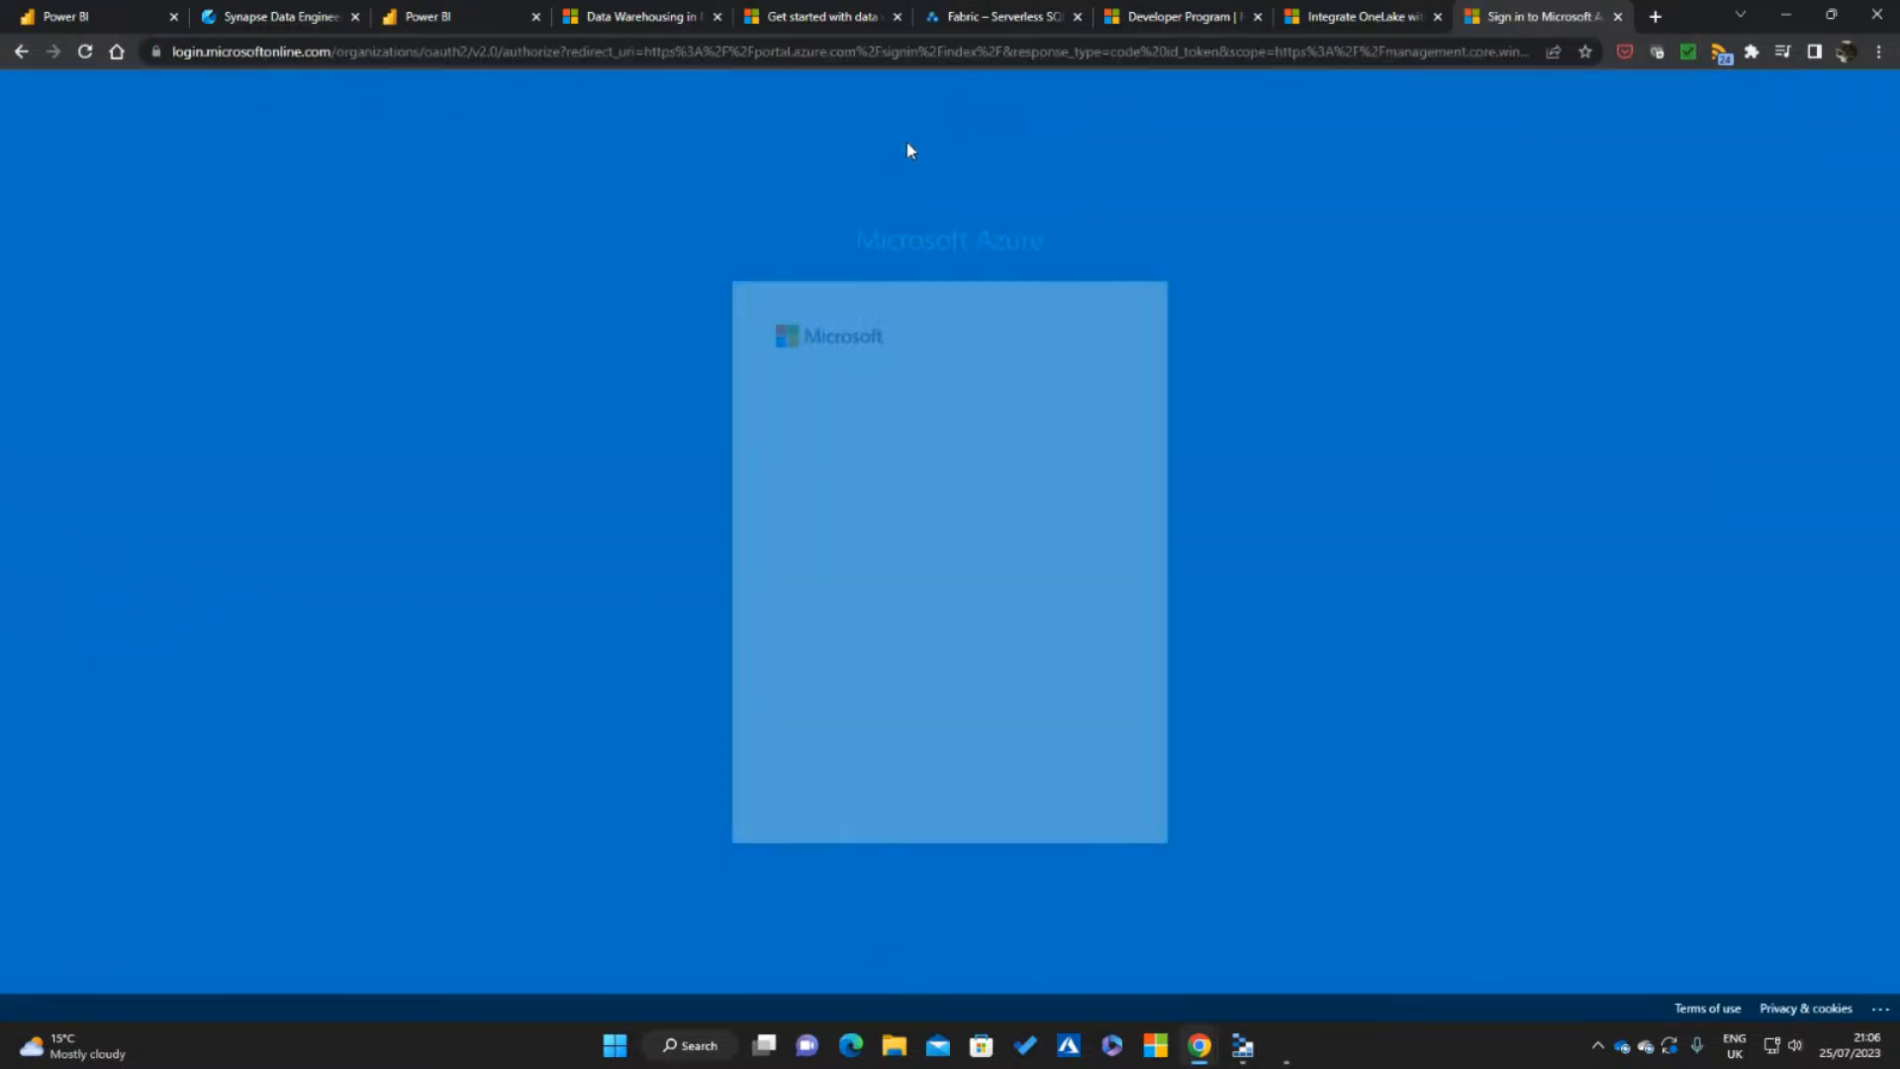
pyautogui.click(922, 465)
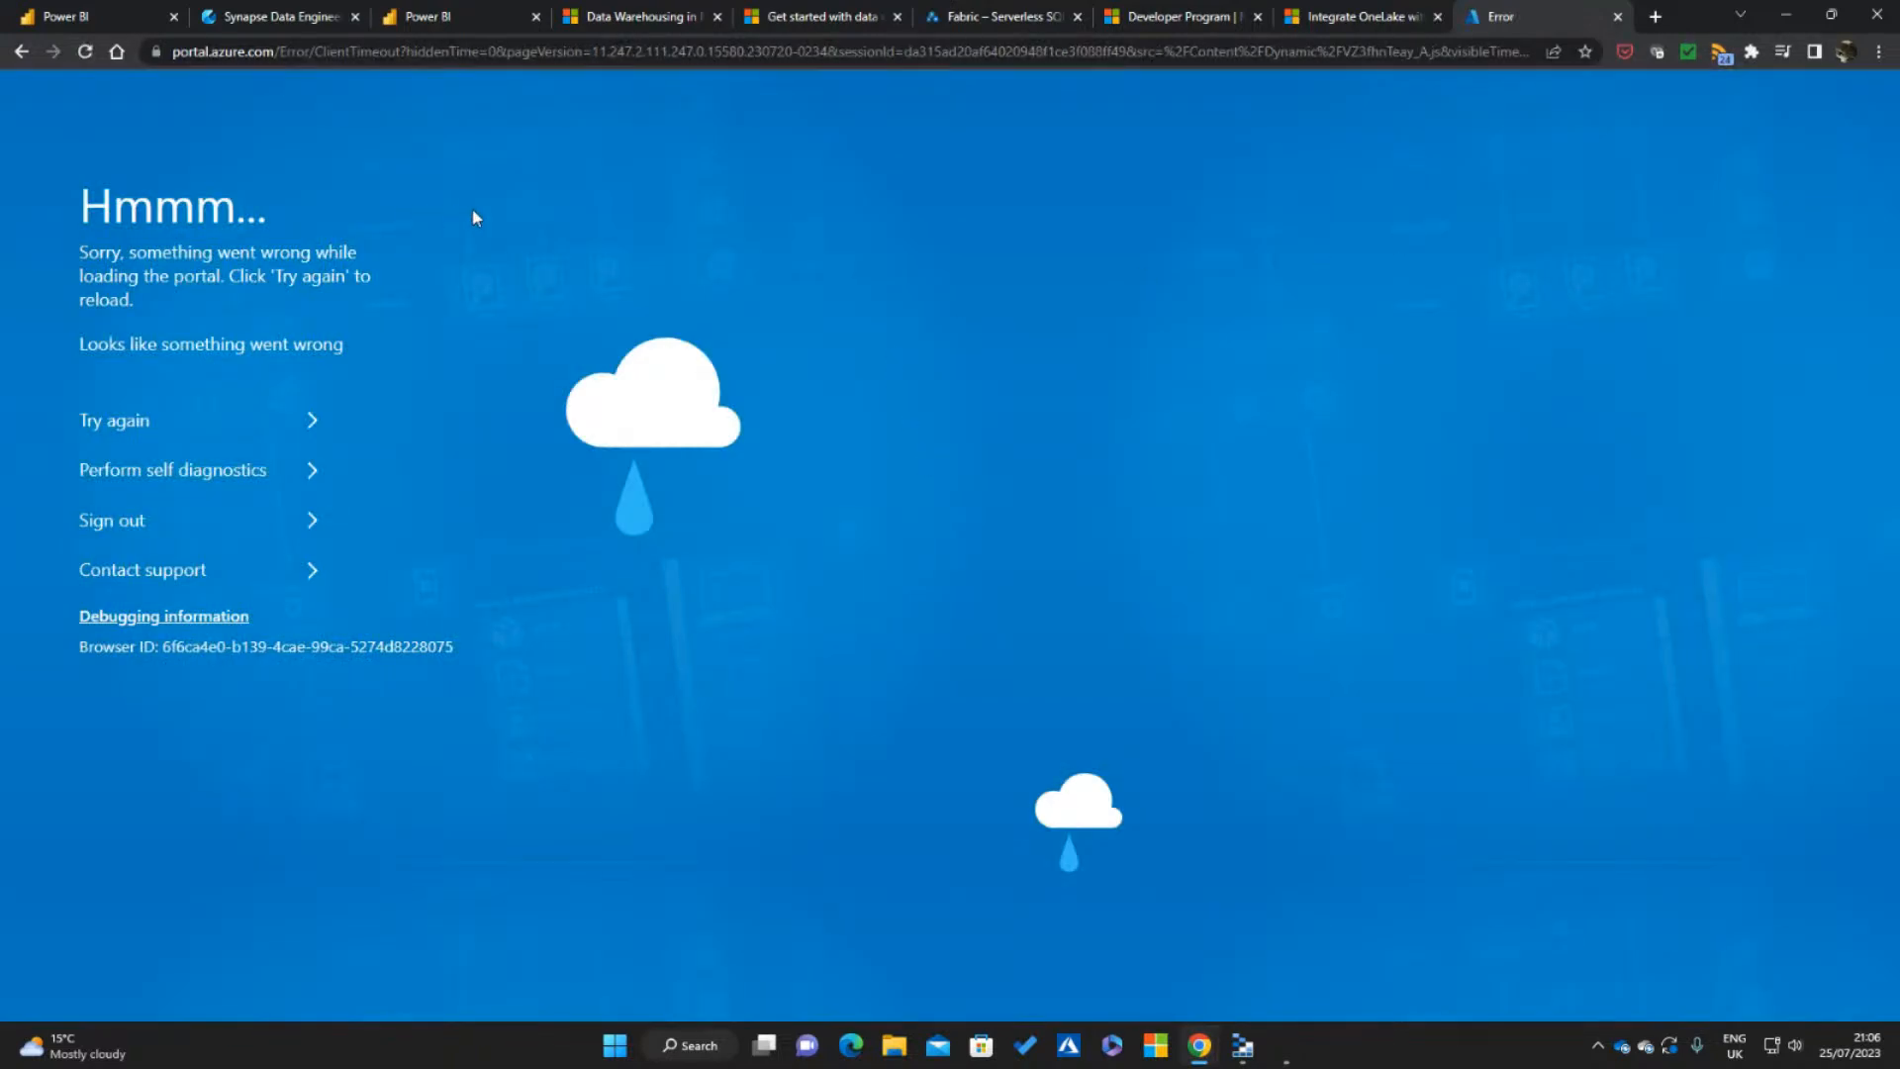
# Load portal.azure.com again and choose the account to reach the portal's home page
pyautogui.click(716, 64)
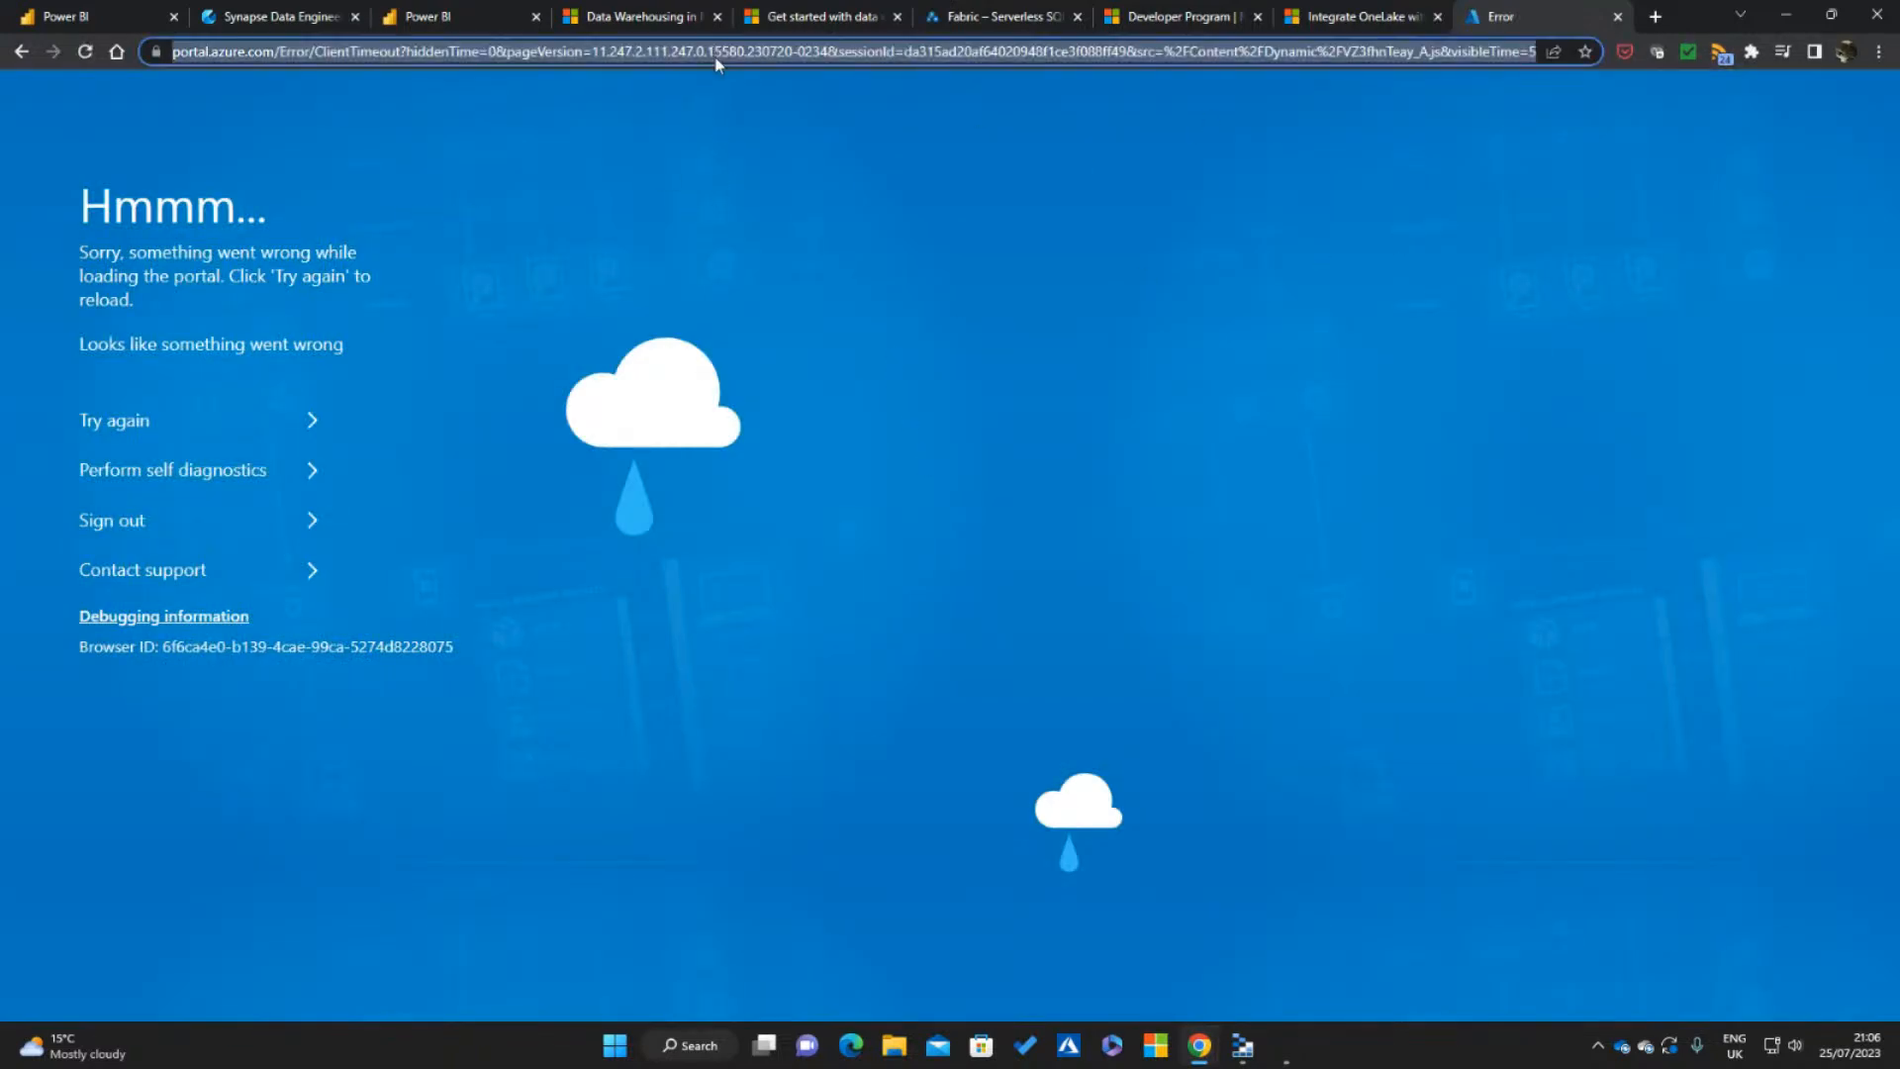
pyautogui.write('PORT')
pyautogui.press('Return')
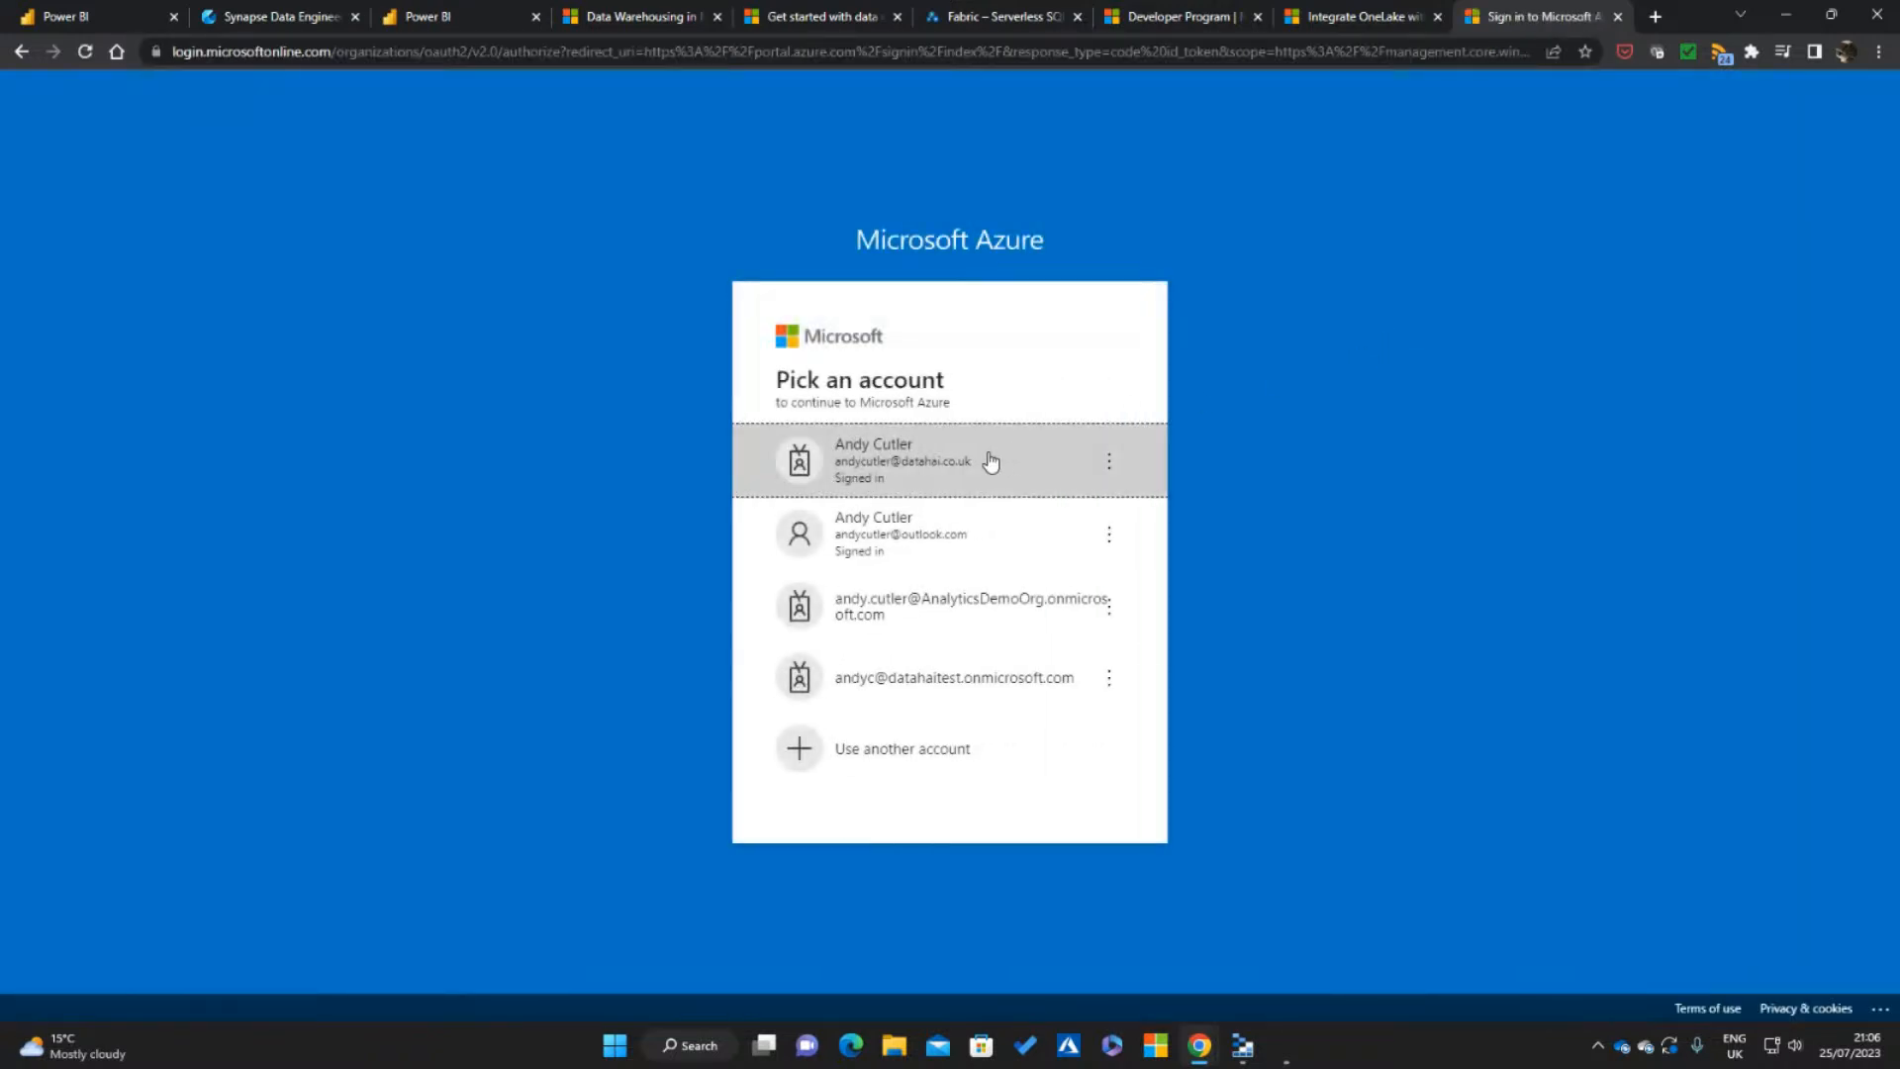
pyautogui.click(945, 461)
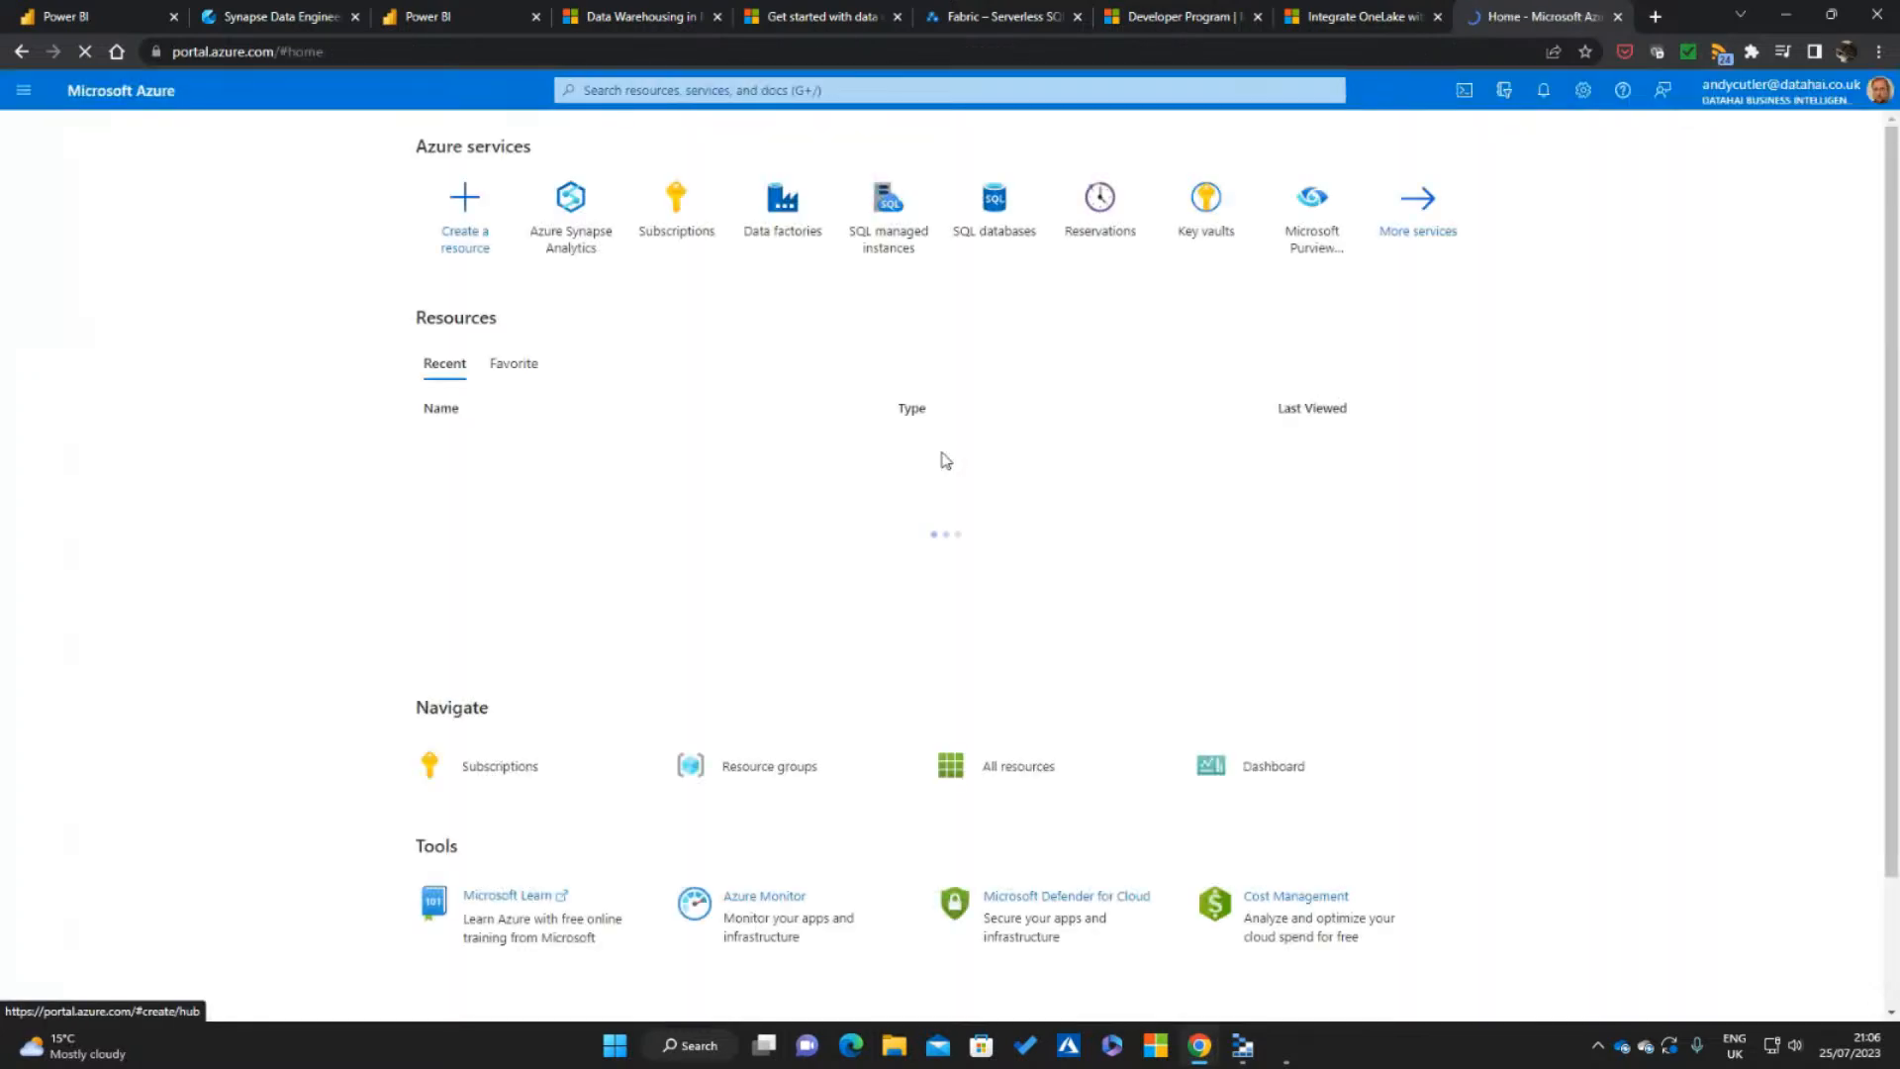
# Search the Azure portal for "fabric", open the dhfabricone capacity under Microsoft Fabric and dismiss the credit notification
pyautogui.click(864, 91)
pyautogui.write('FABRIC')
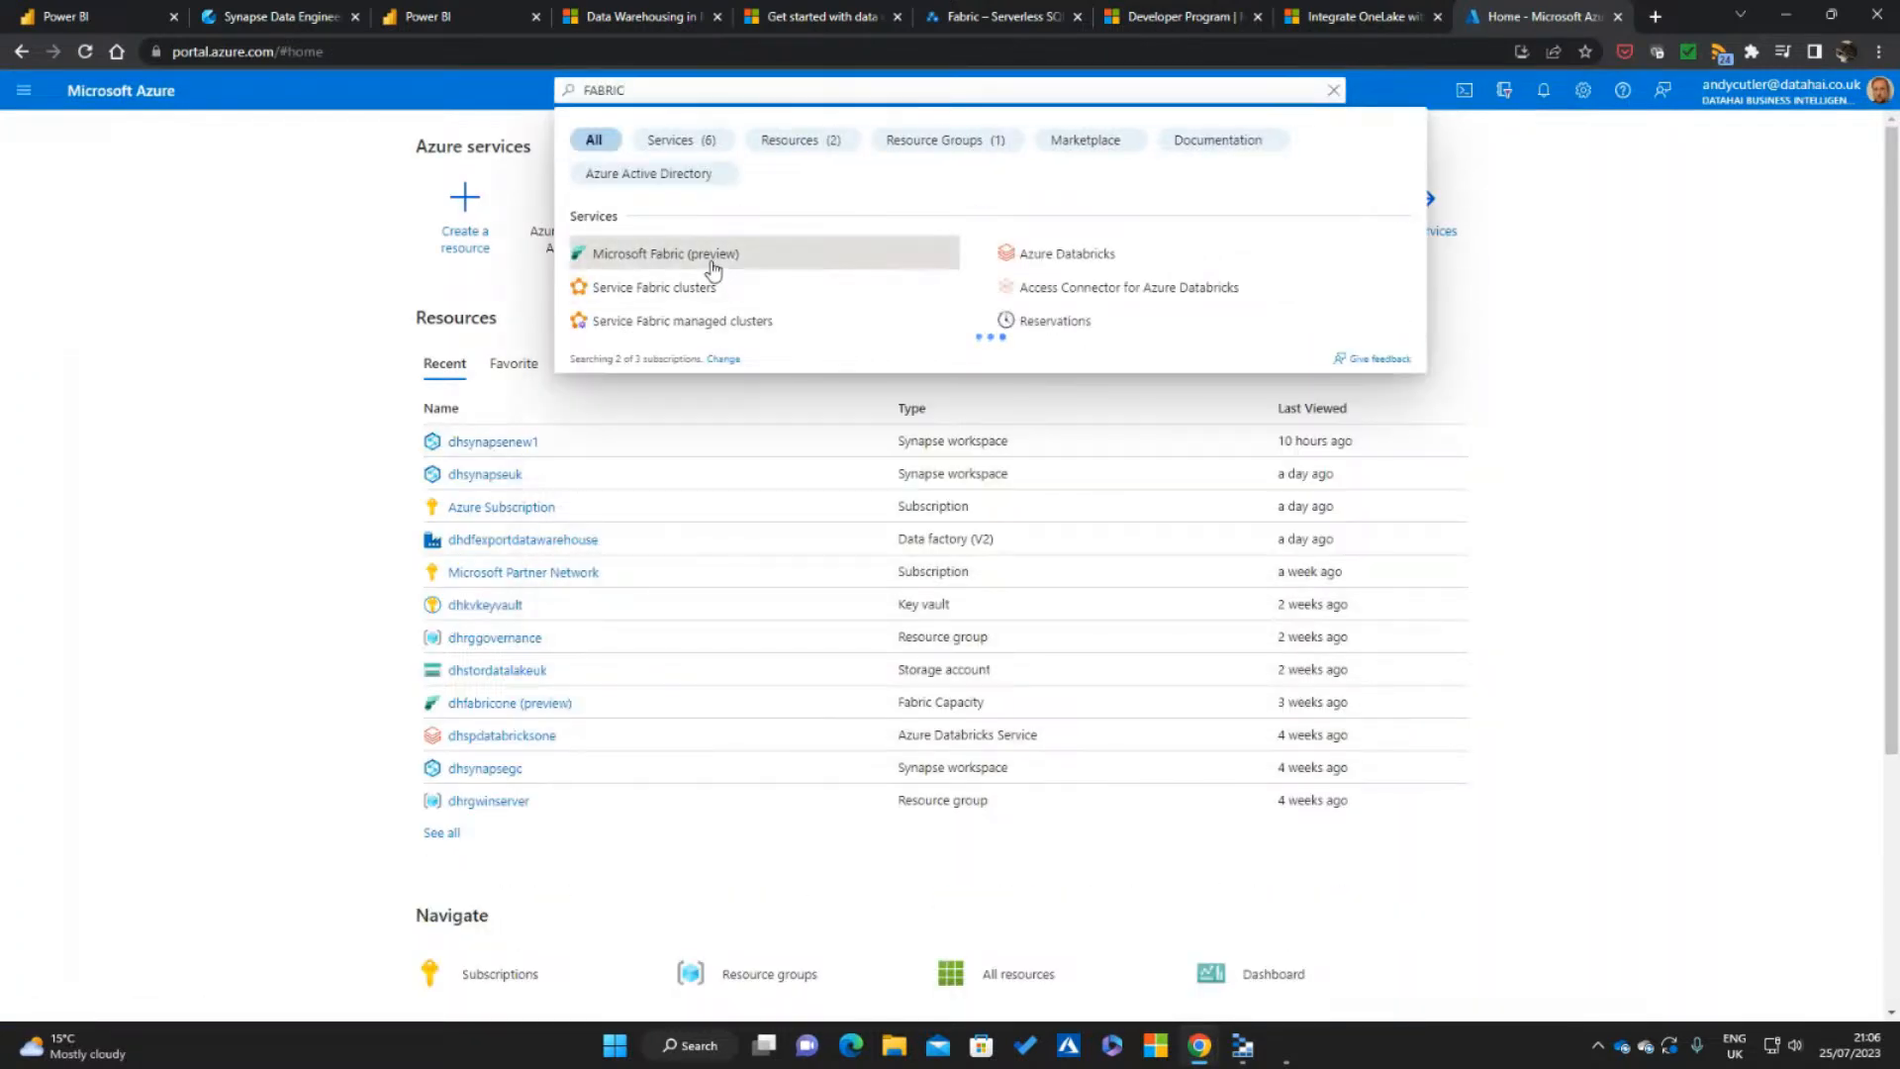
pyautogui.click(711, 259)
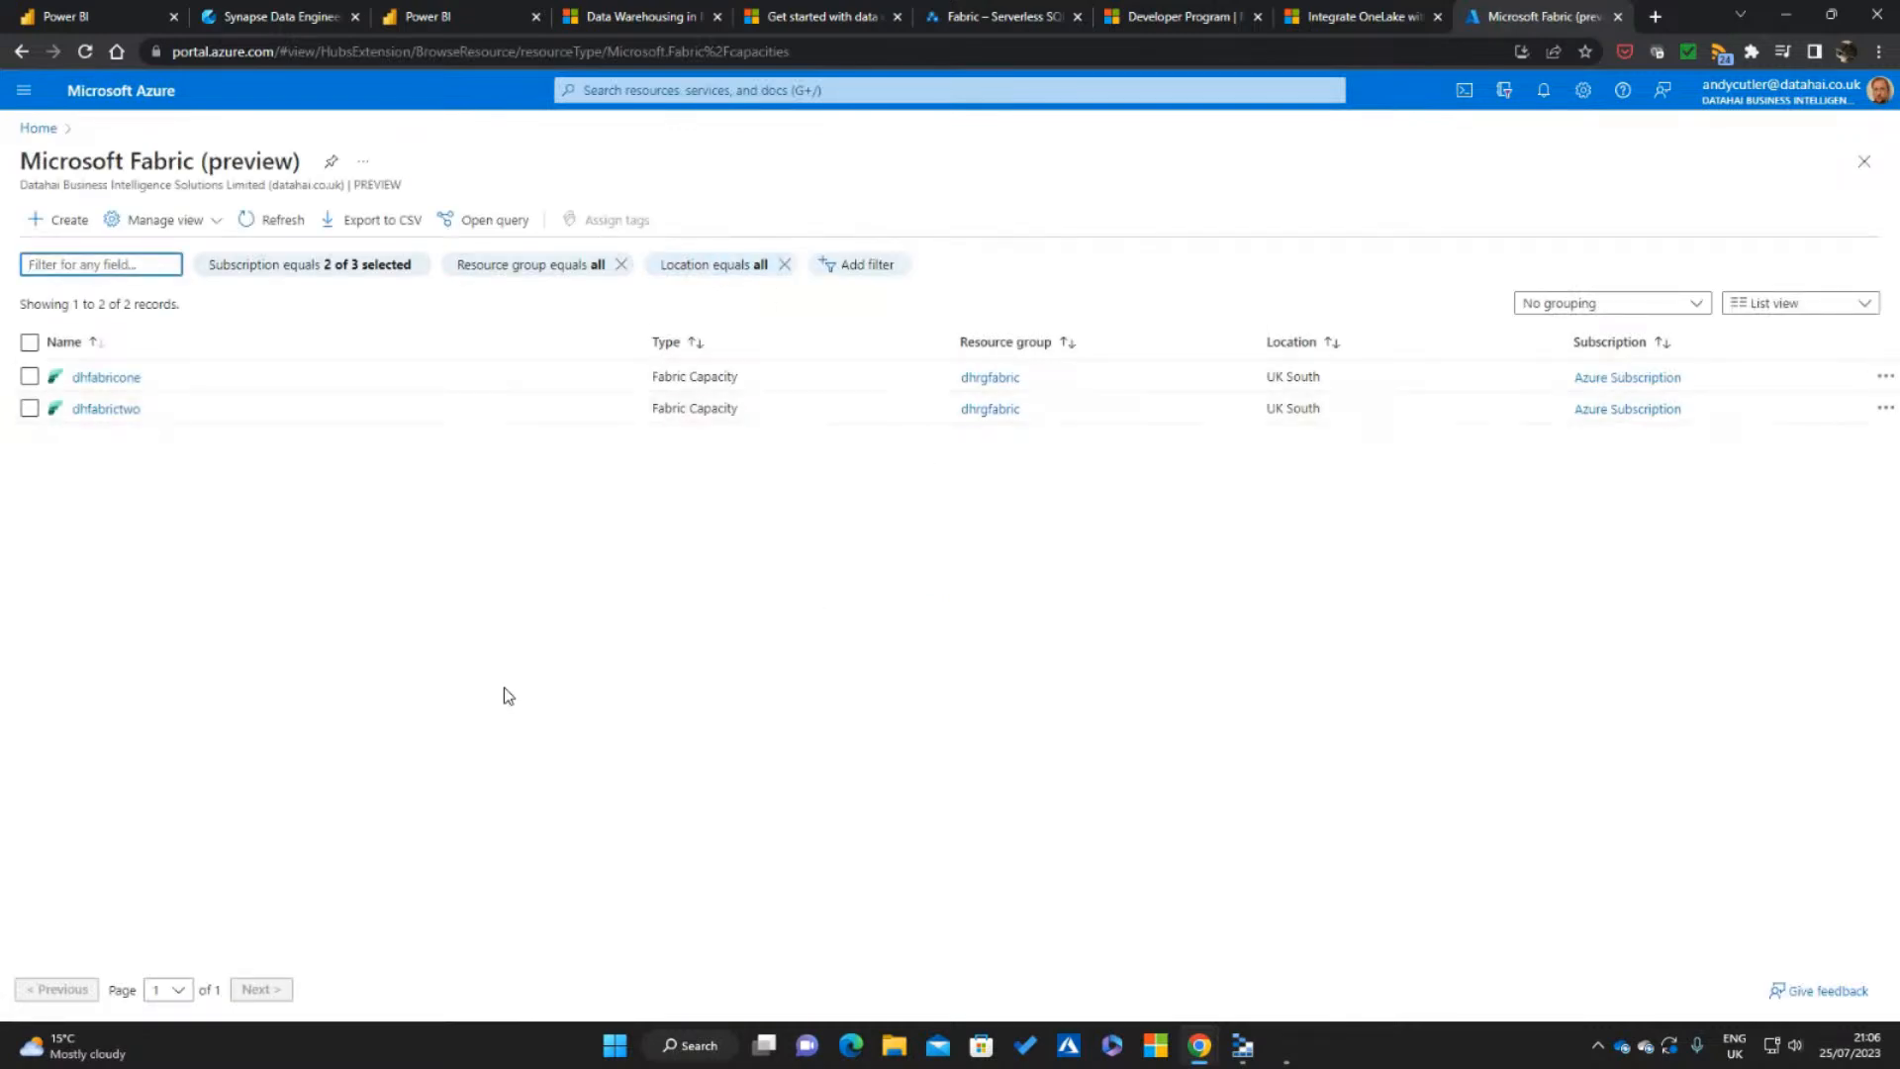
pyautogui.click(99, 379)
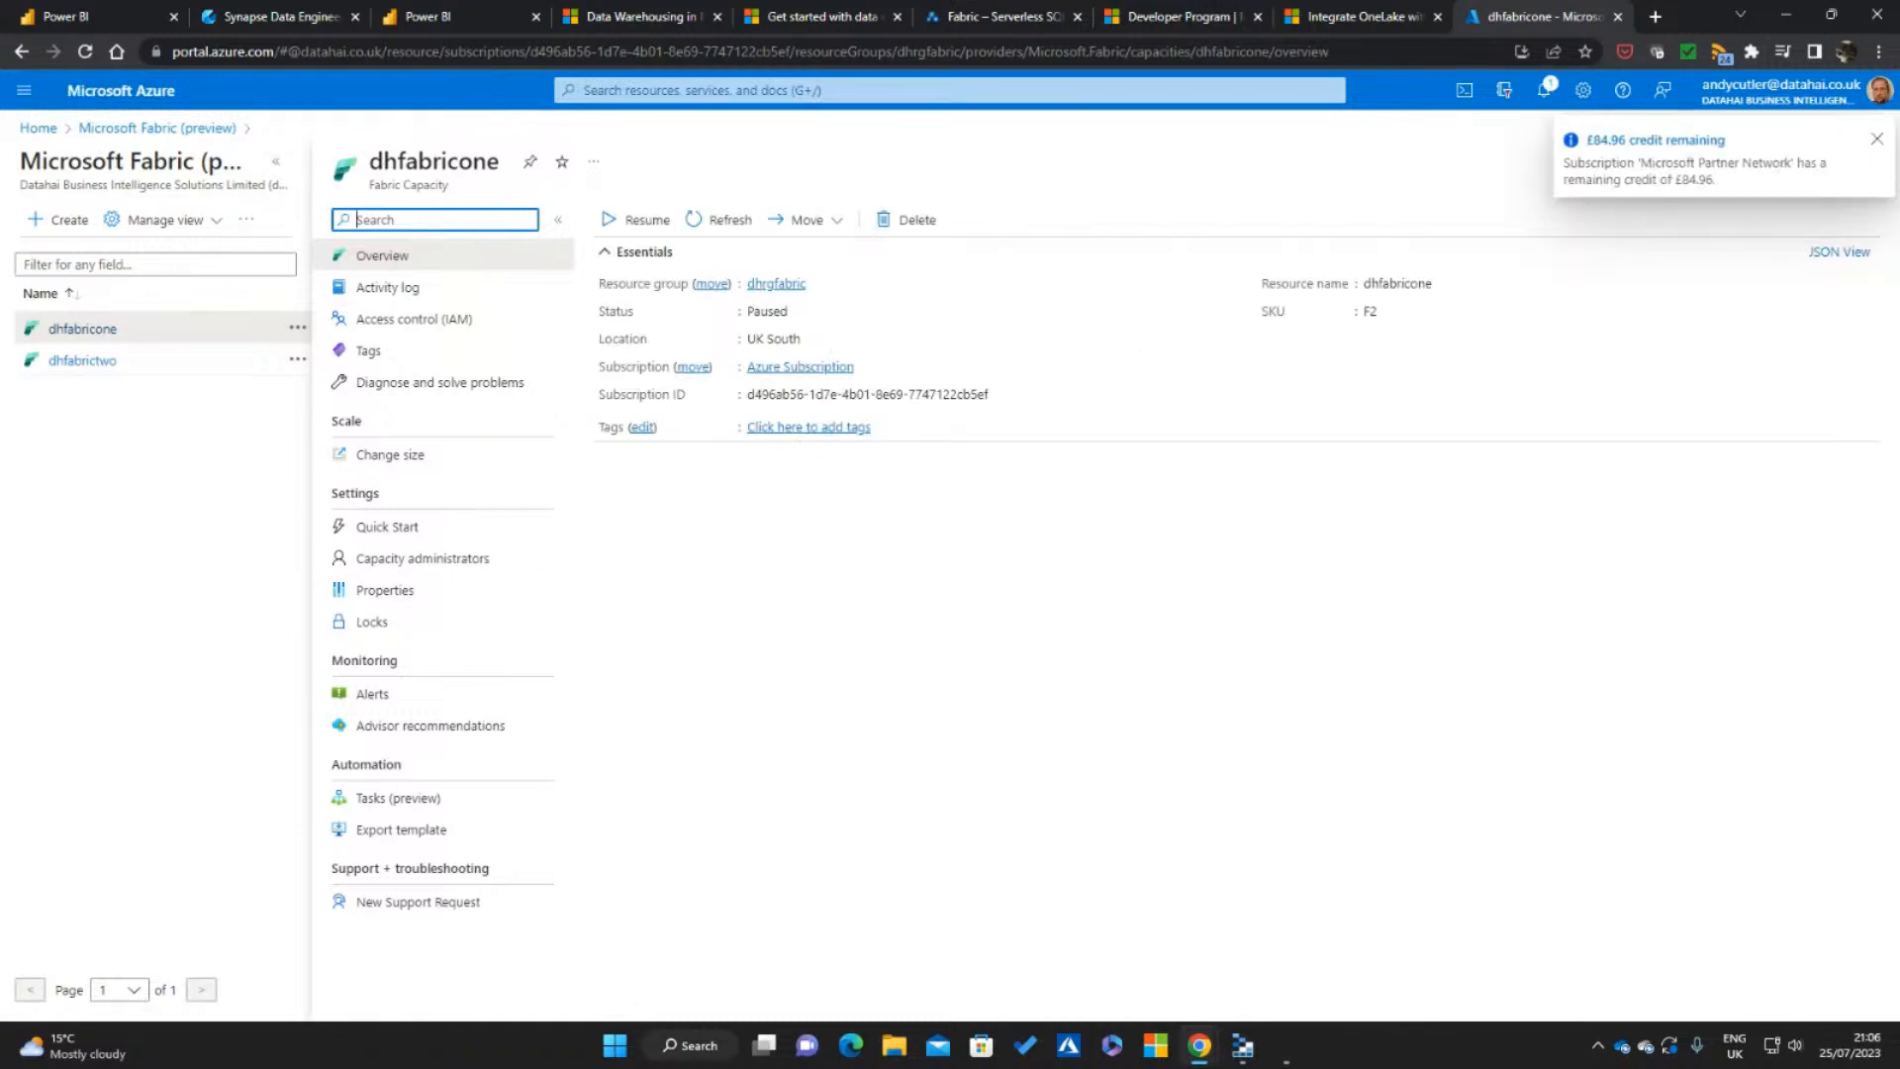
pyautogui.click(1876, 140)
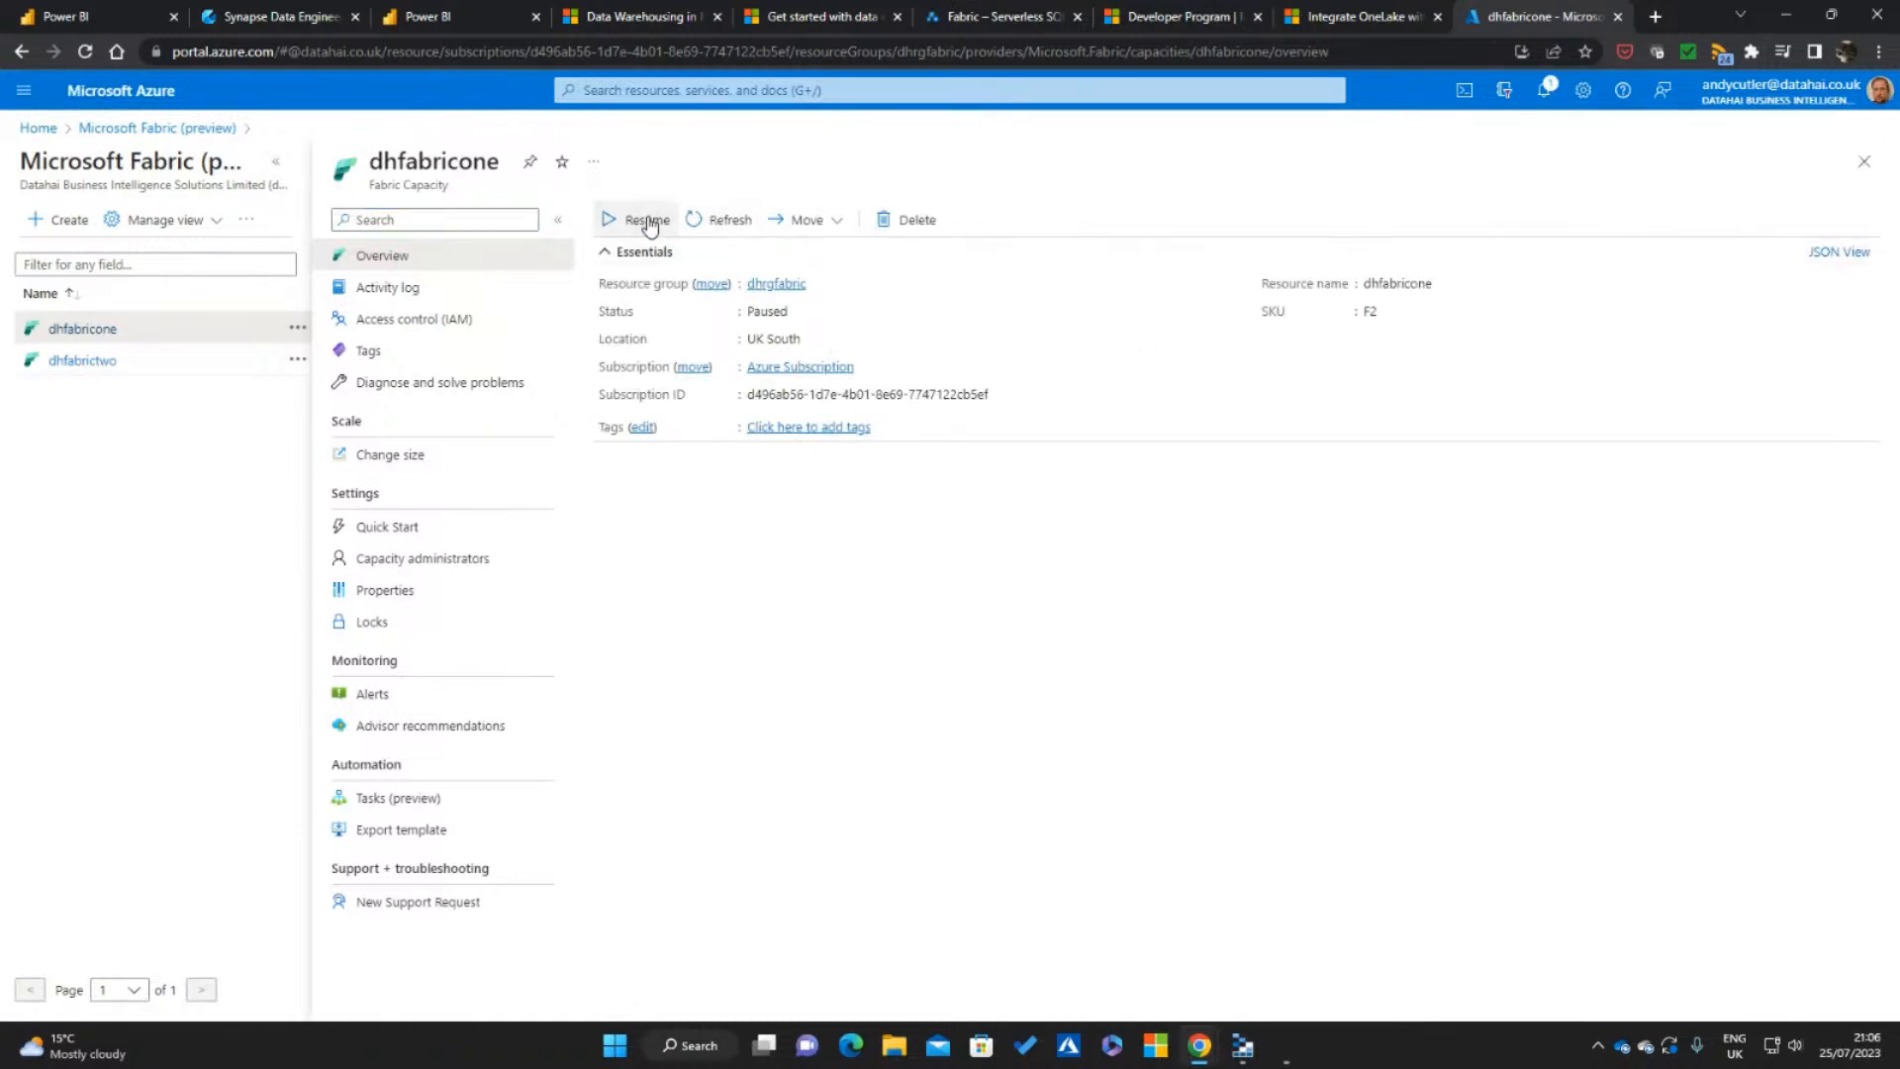
# Resume the dhfabricone capacity and show its available SKU sizes with their estimated monthly costs
pyautogui.click(649, 226)
pyautogui.click(679, 327)
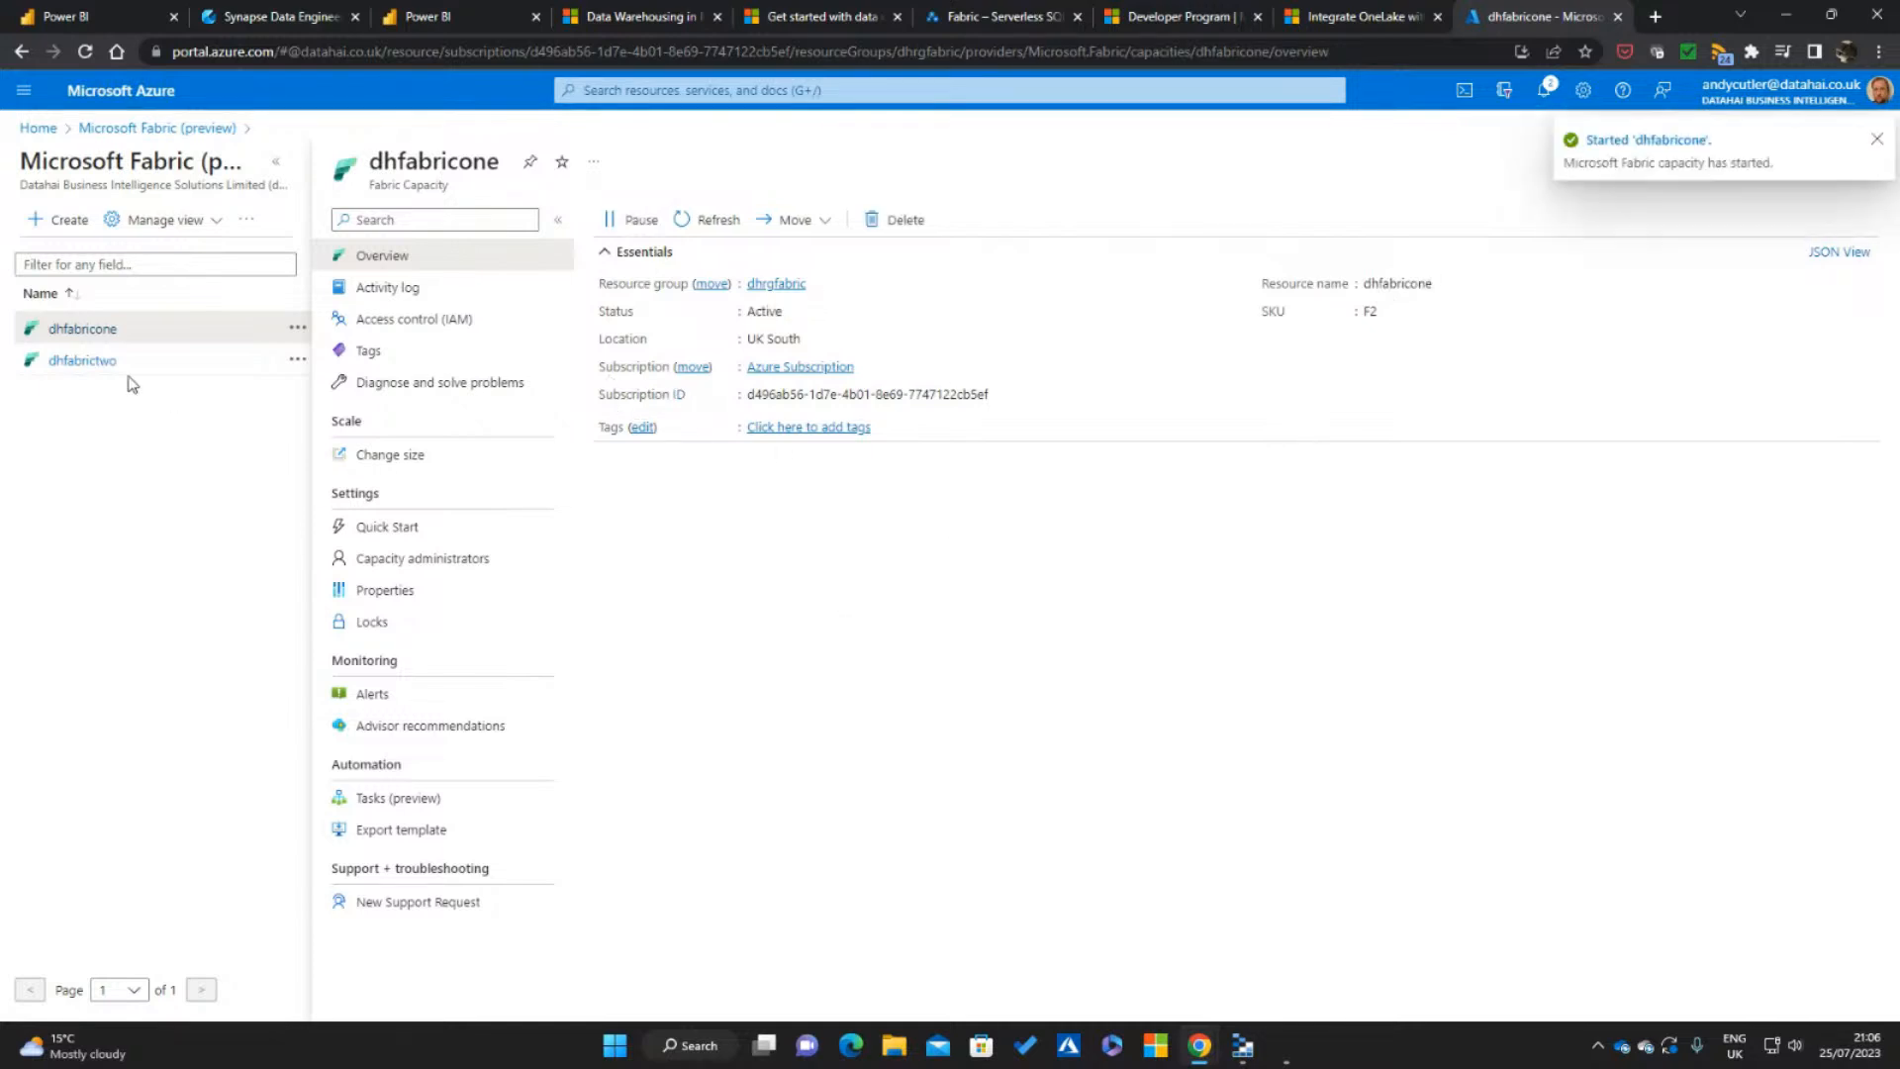
pyautogui.click(425, 457)
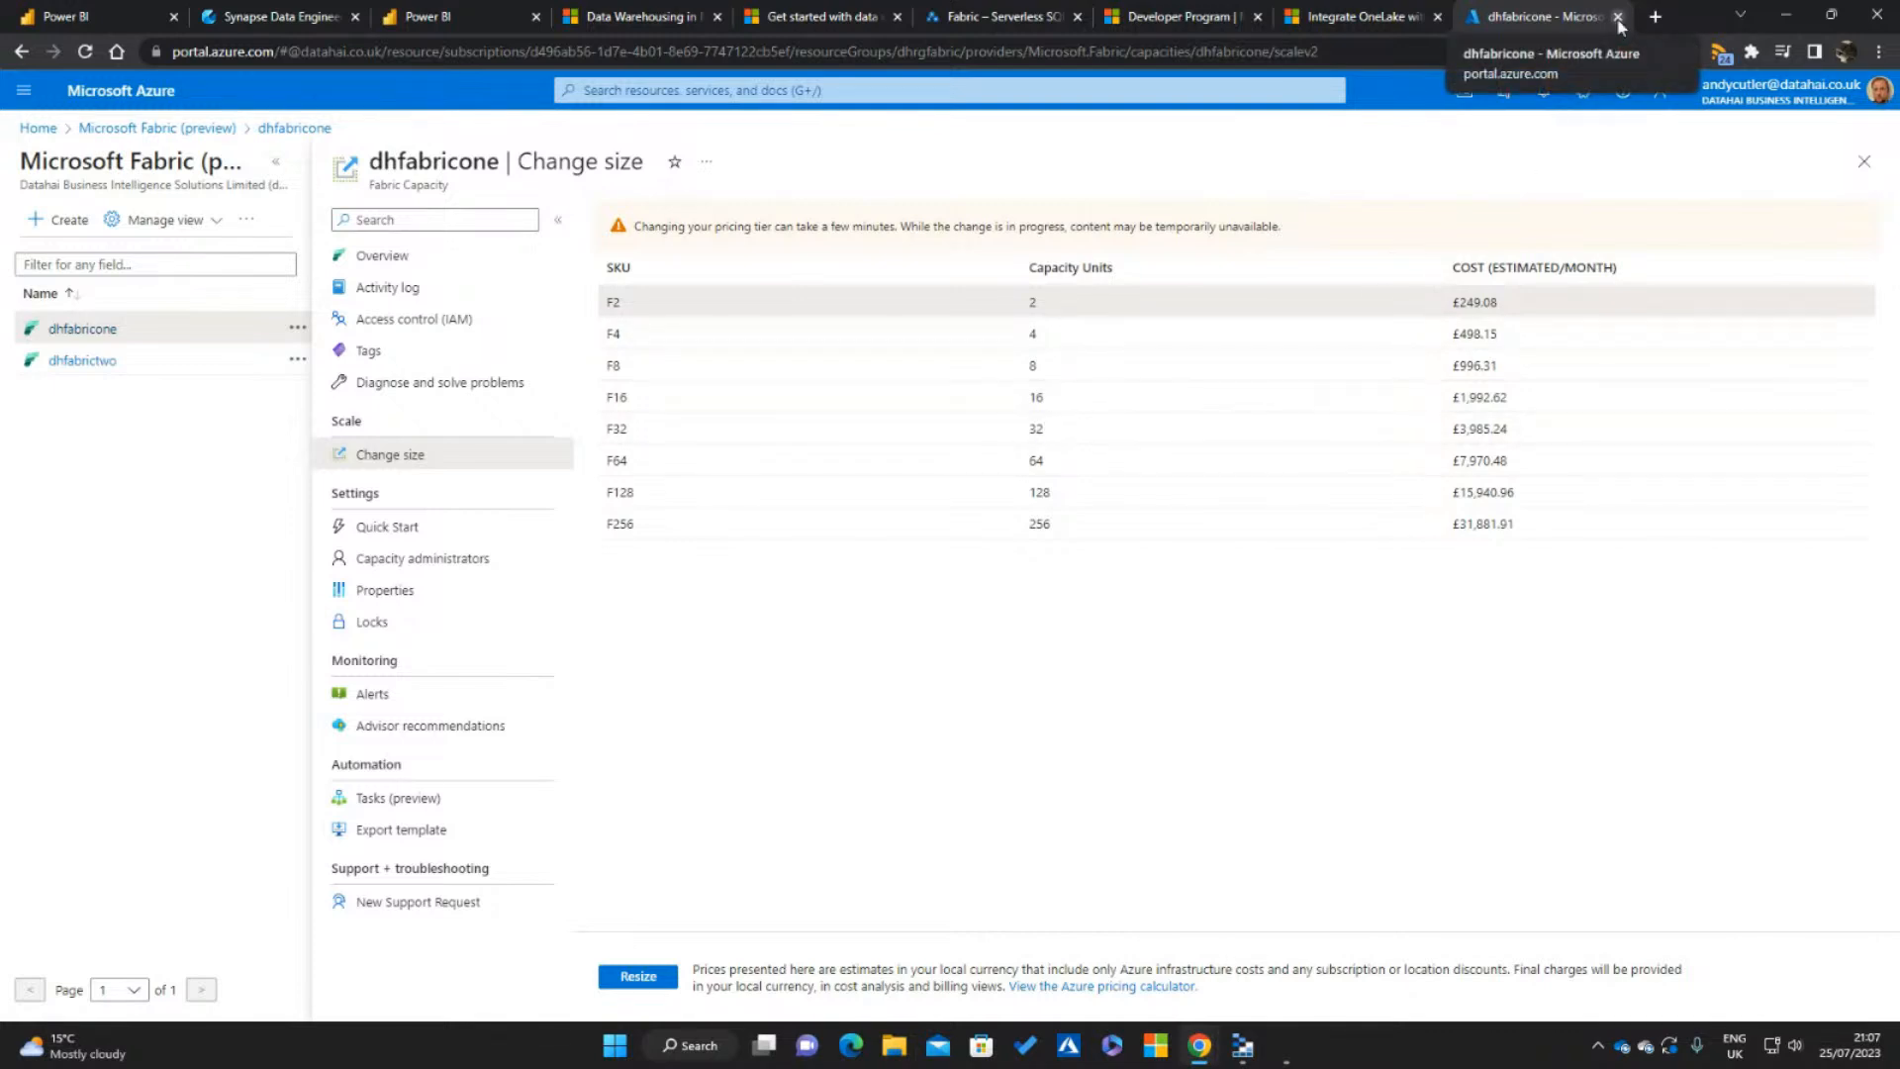
# Close the Azure portal tab, return to the pending workspace form and create the workspace with the Trial license mode
pyautogui.click(1617, 18)
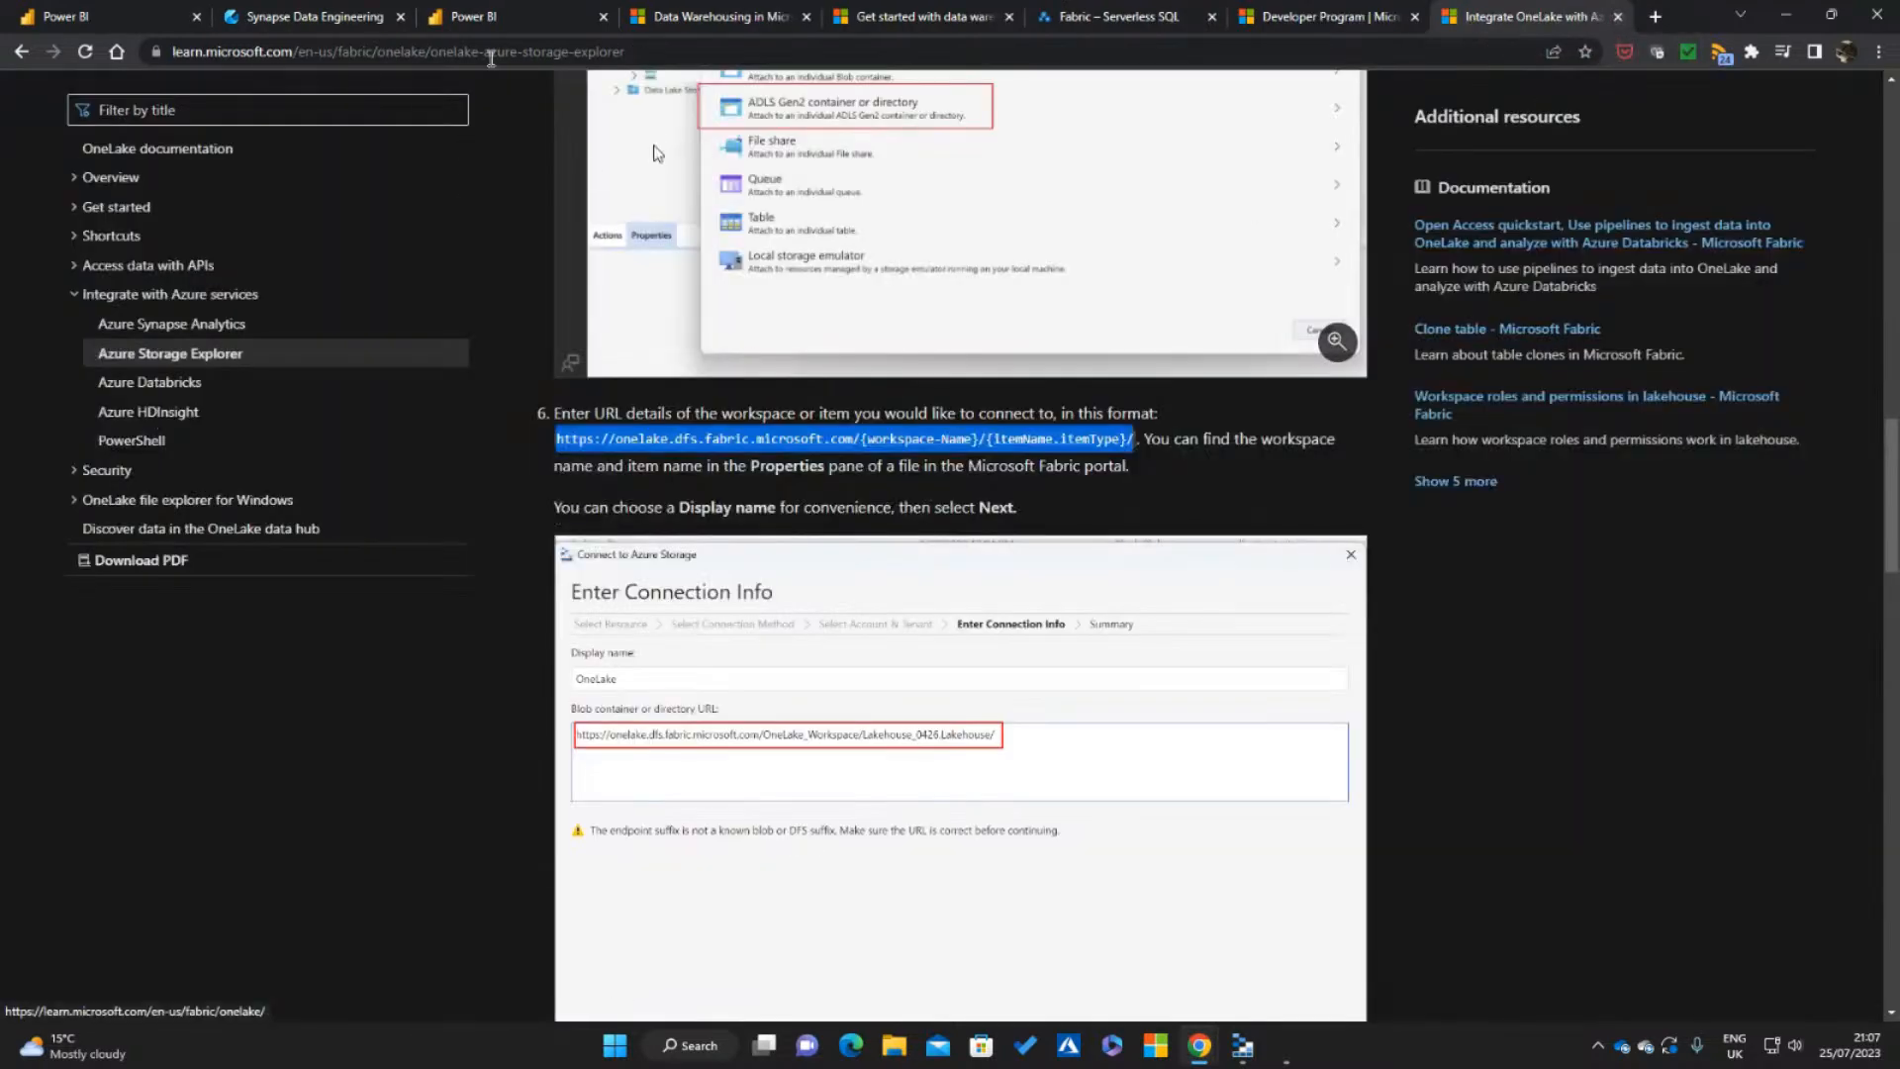
pyautogui.click(492, 16)
pyautogui.click(148, 14)
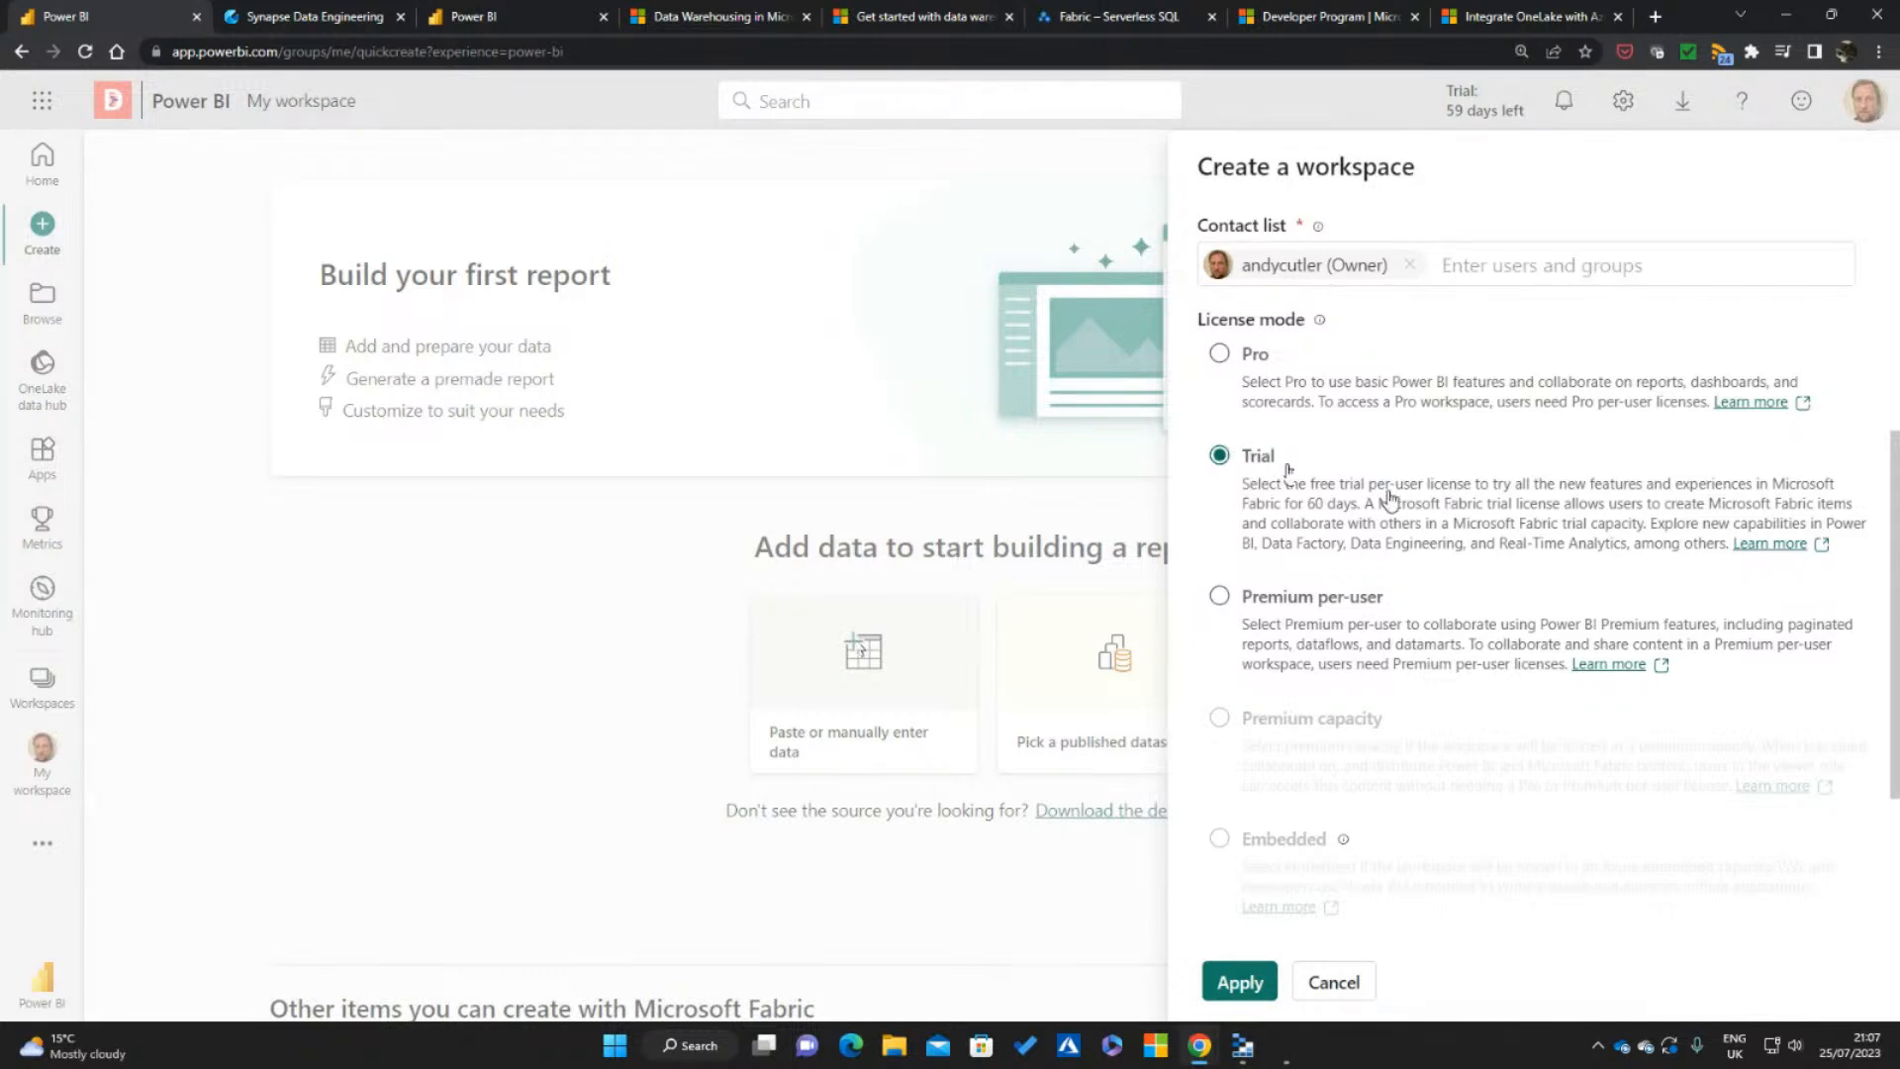
pyautogui.click(1238, 982)
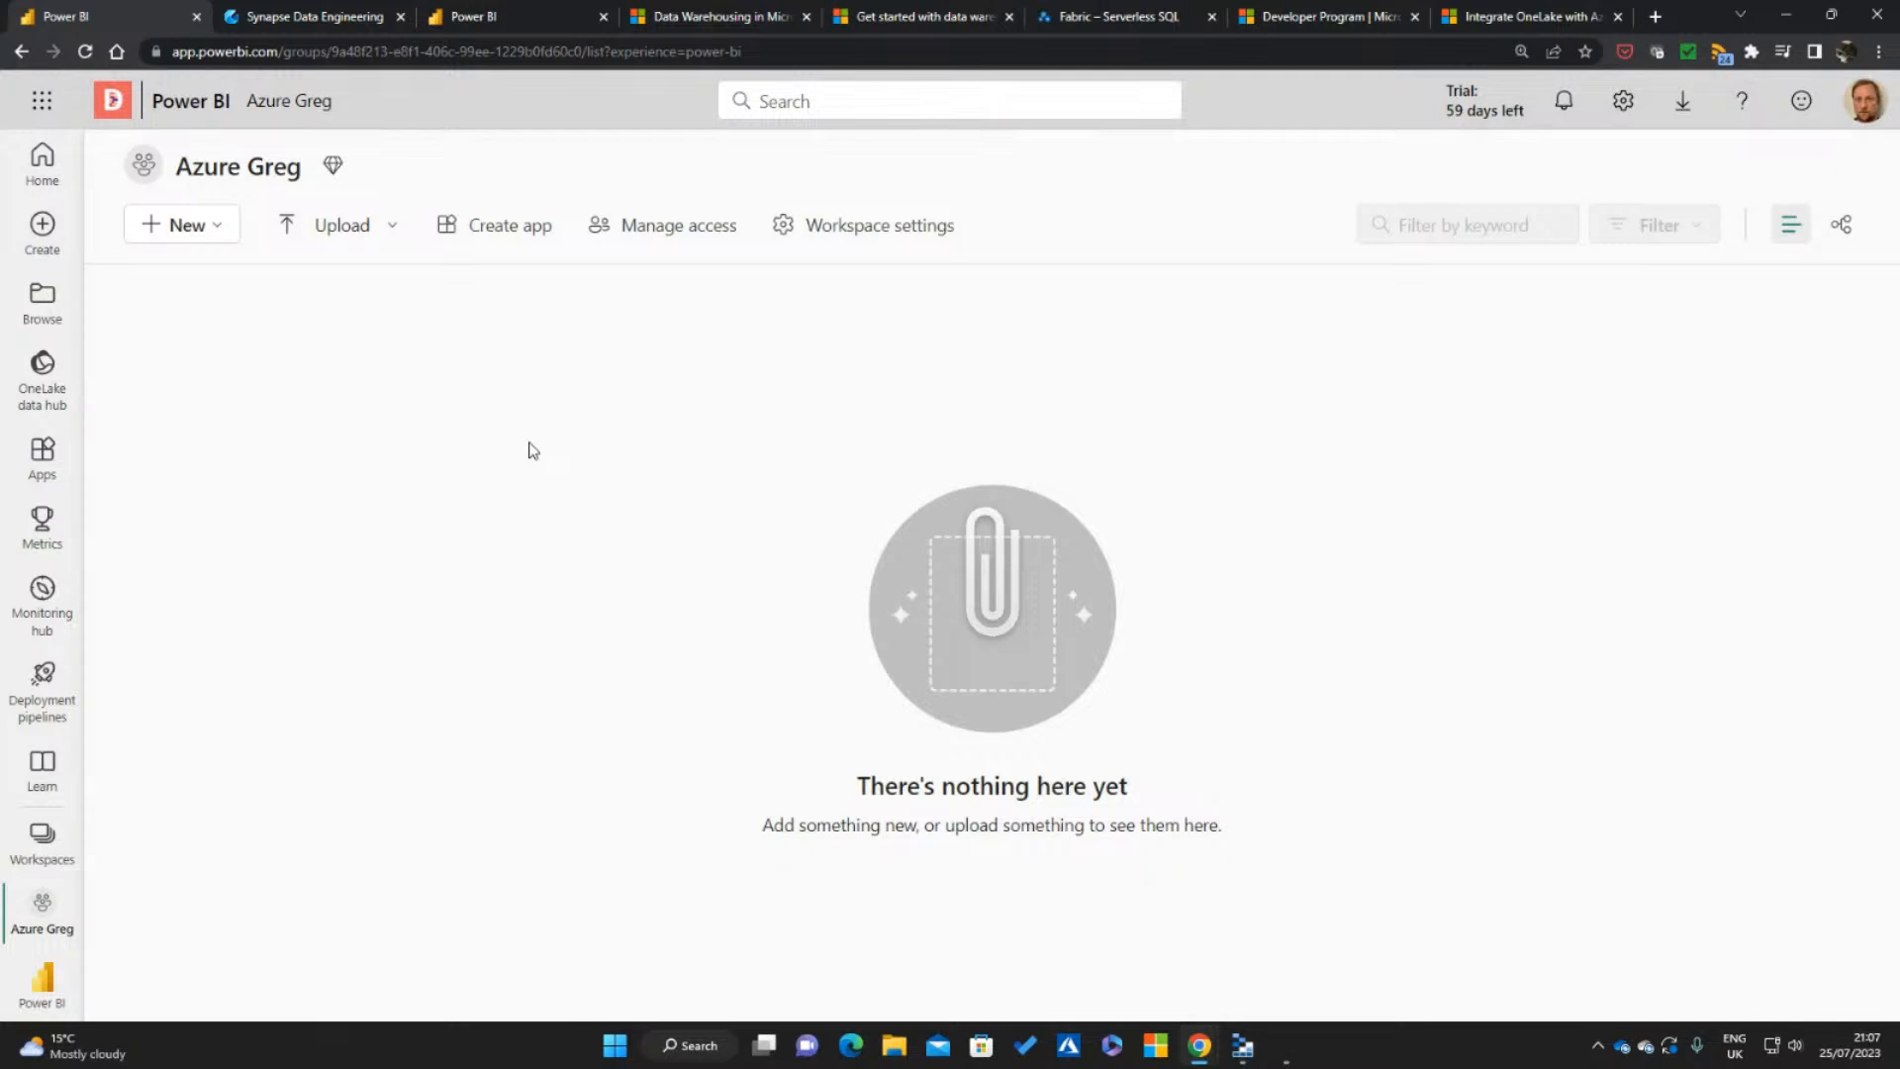
# View the types of new items offered in the Azure Greg workspace, then dismiss the list
pyautogui.click(205, 231)
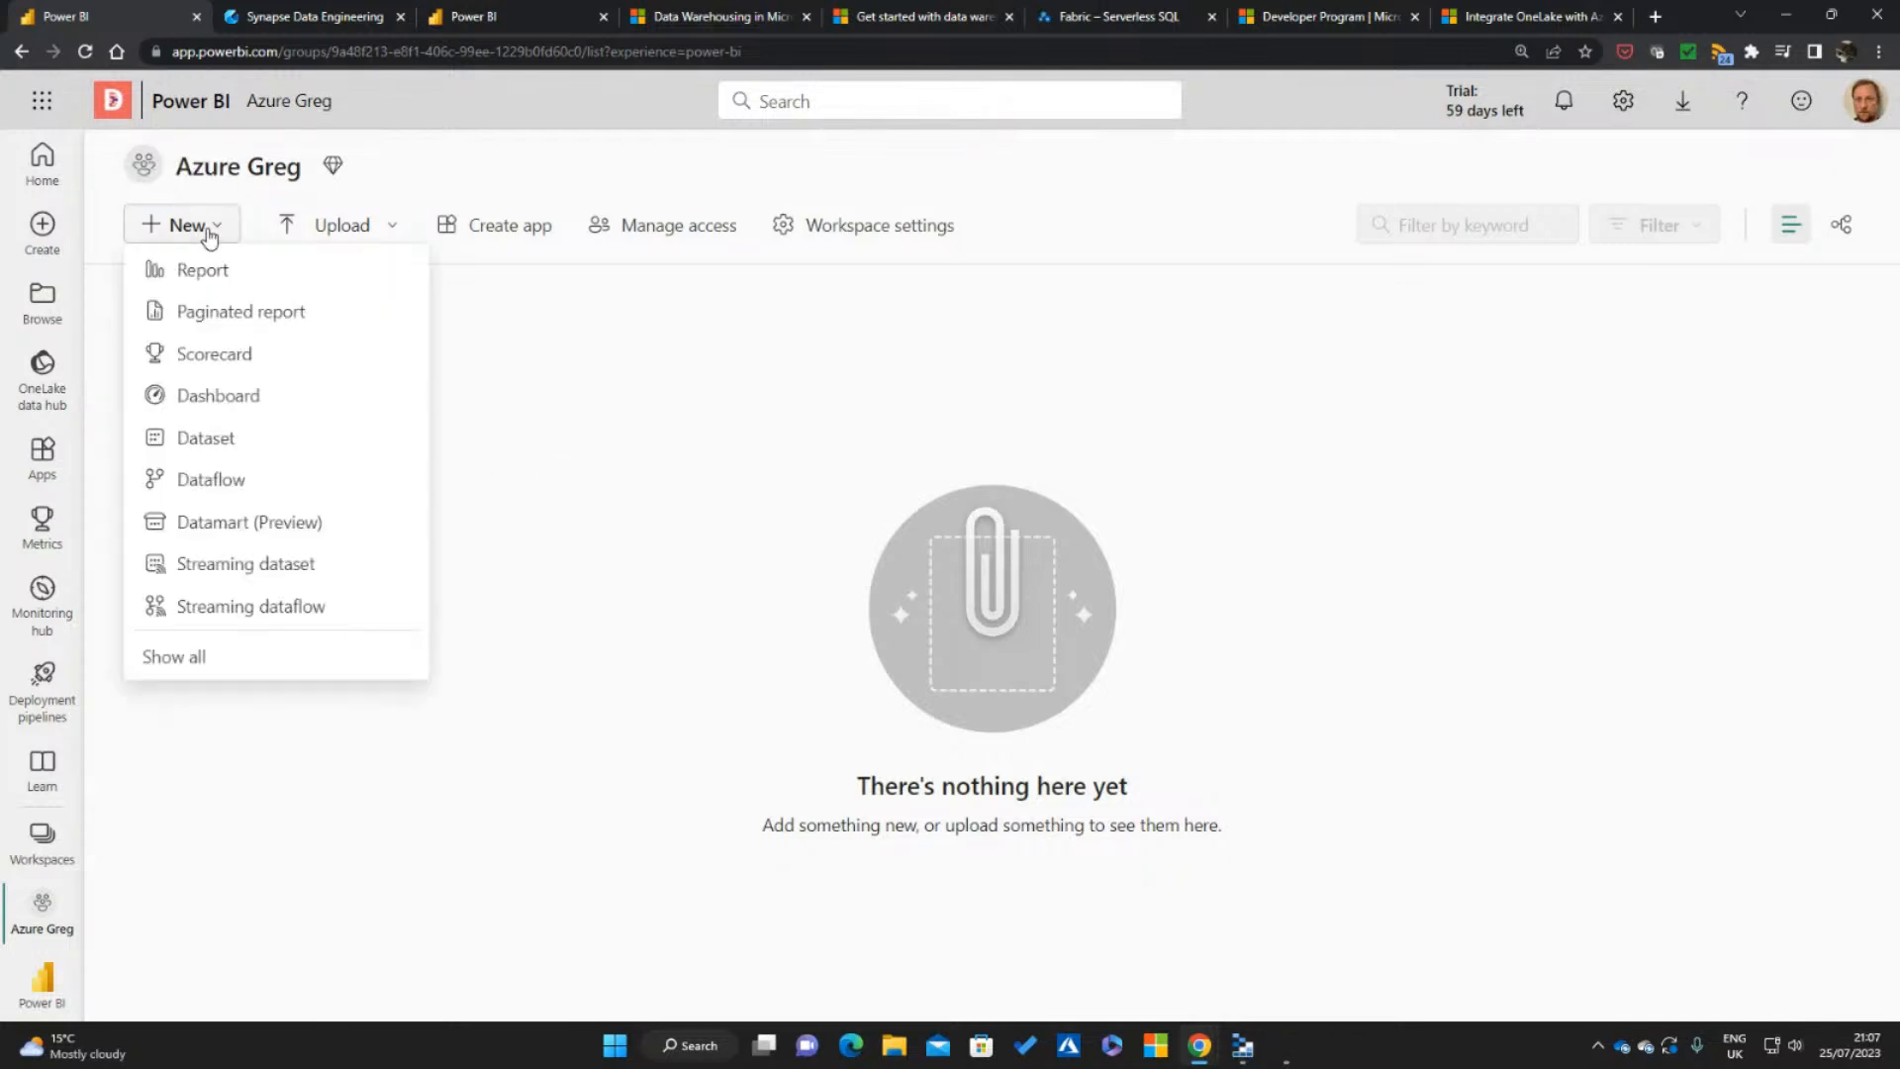
pyautogui.click(241, 952)
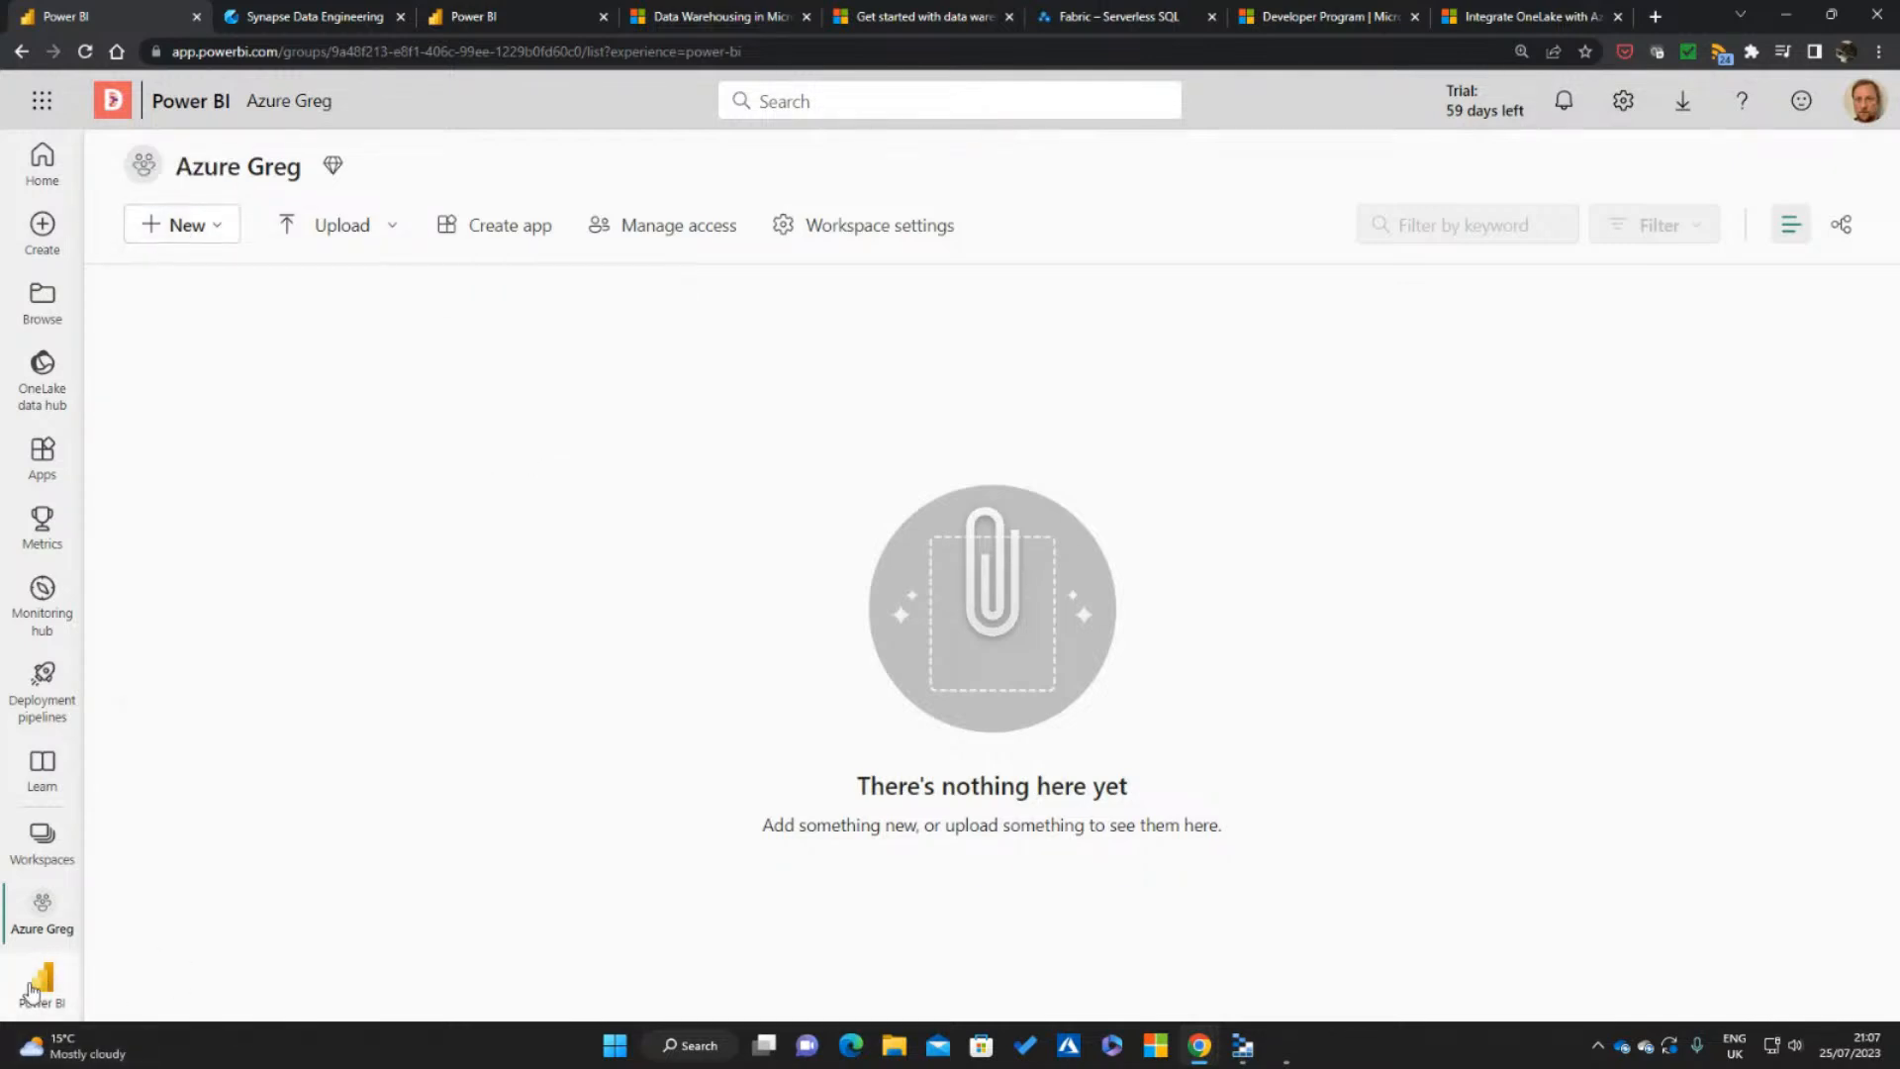
# Switch to the Synapse Data Warehouse experience, find the workspace with the search "AZURE" and open Azure Greg
pyautogui.click(43, 983)
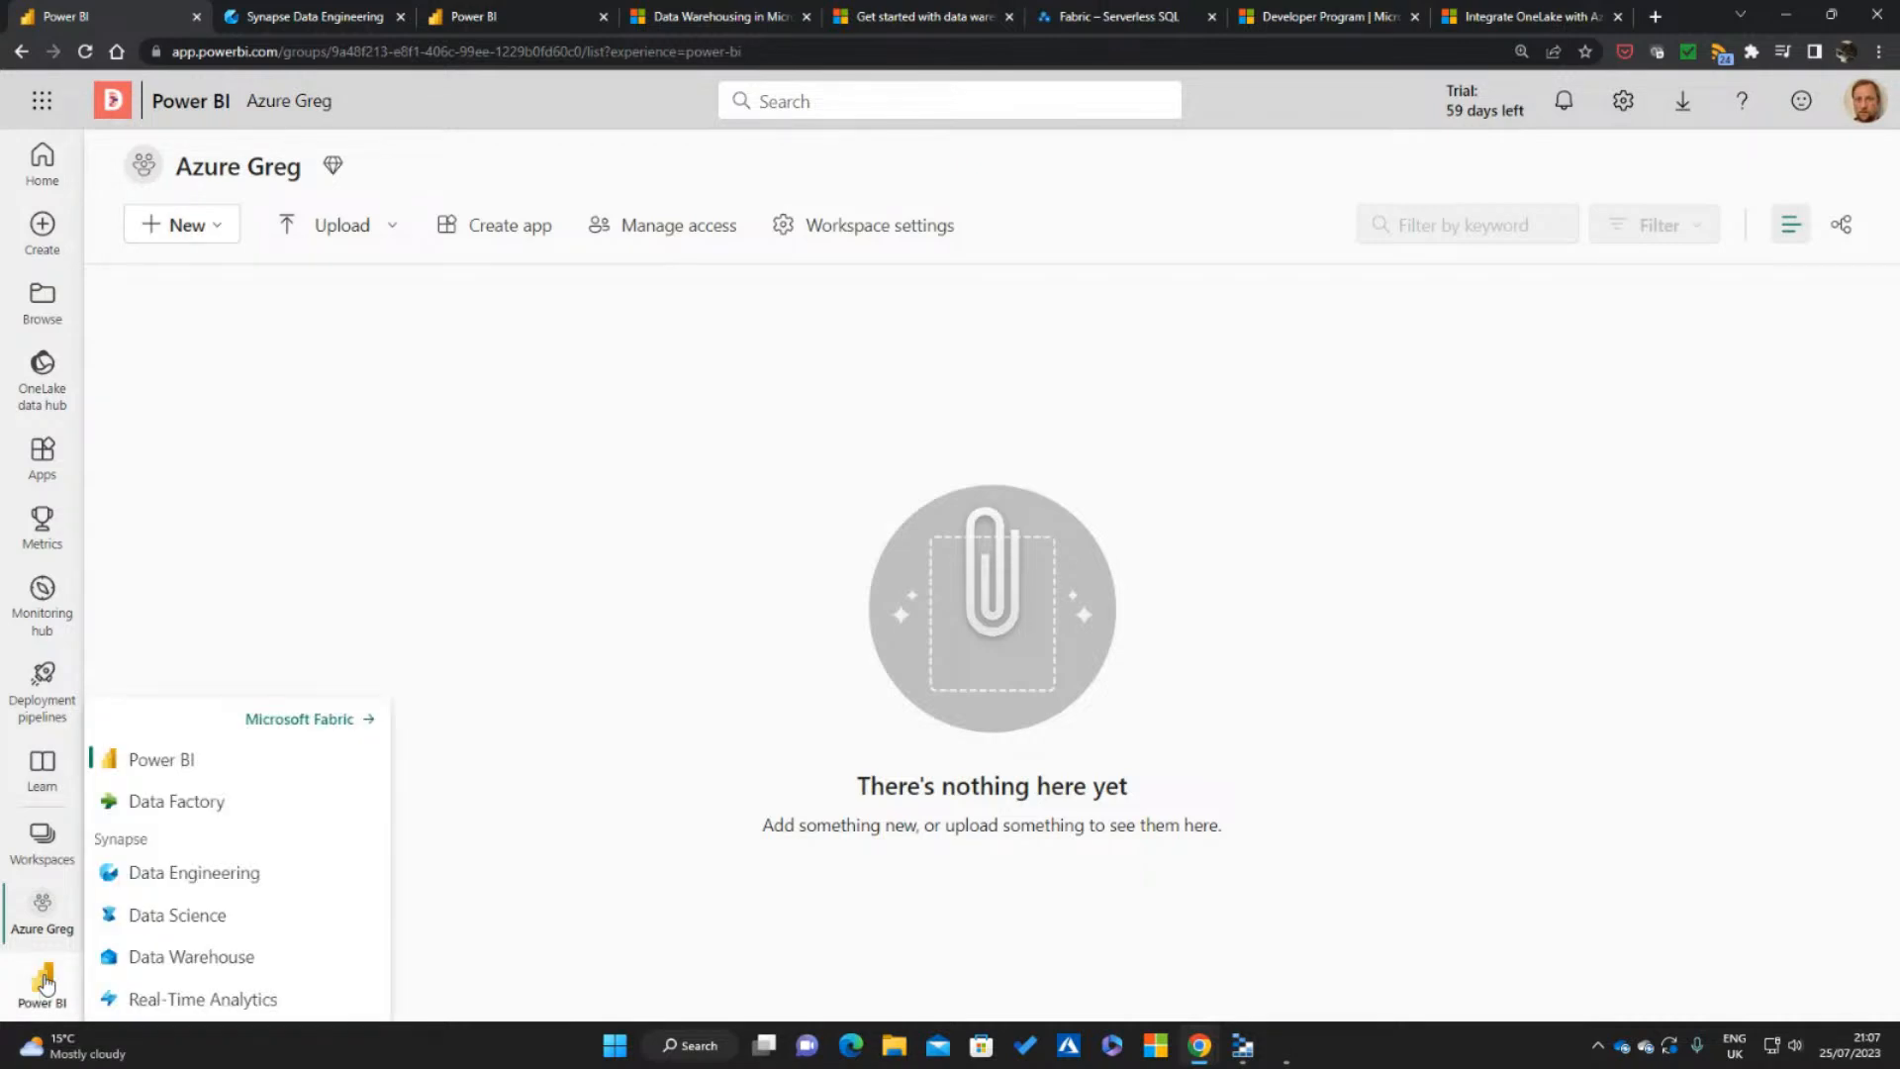
pyautogui.click(210, 958)
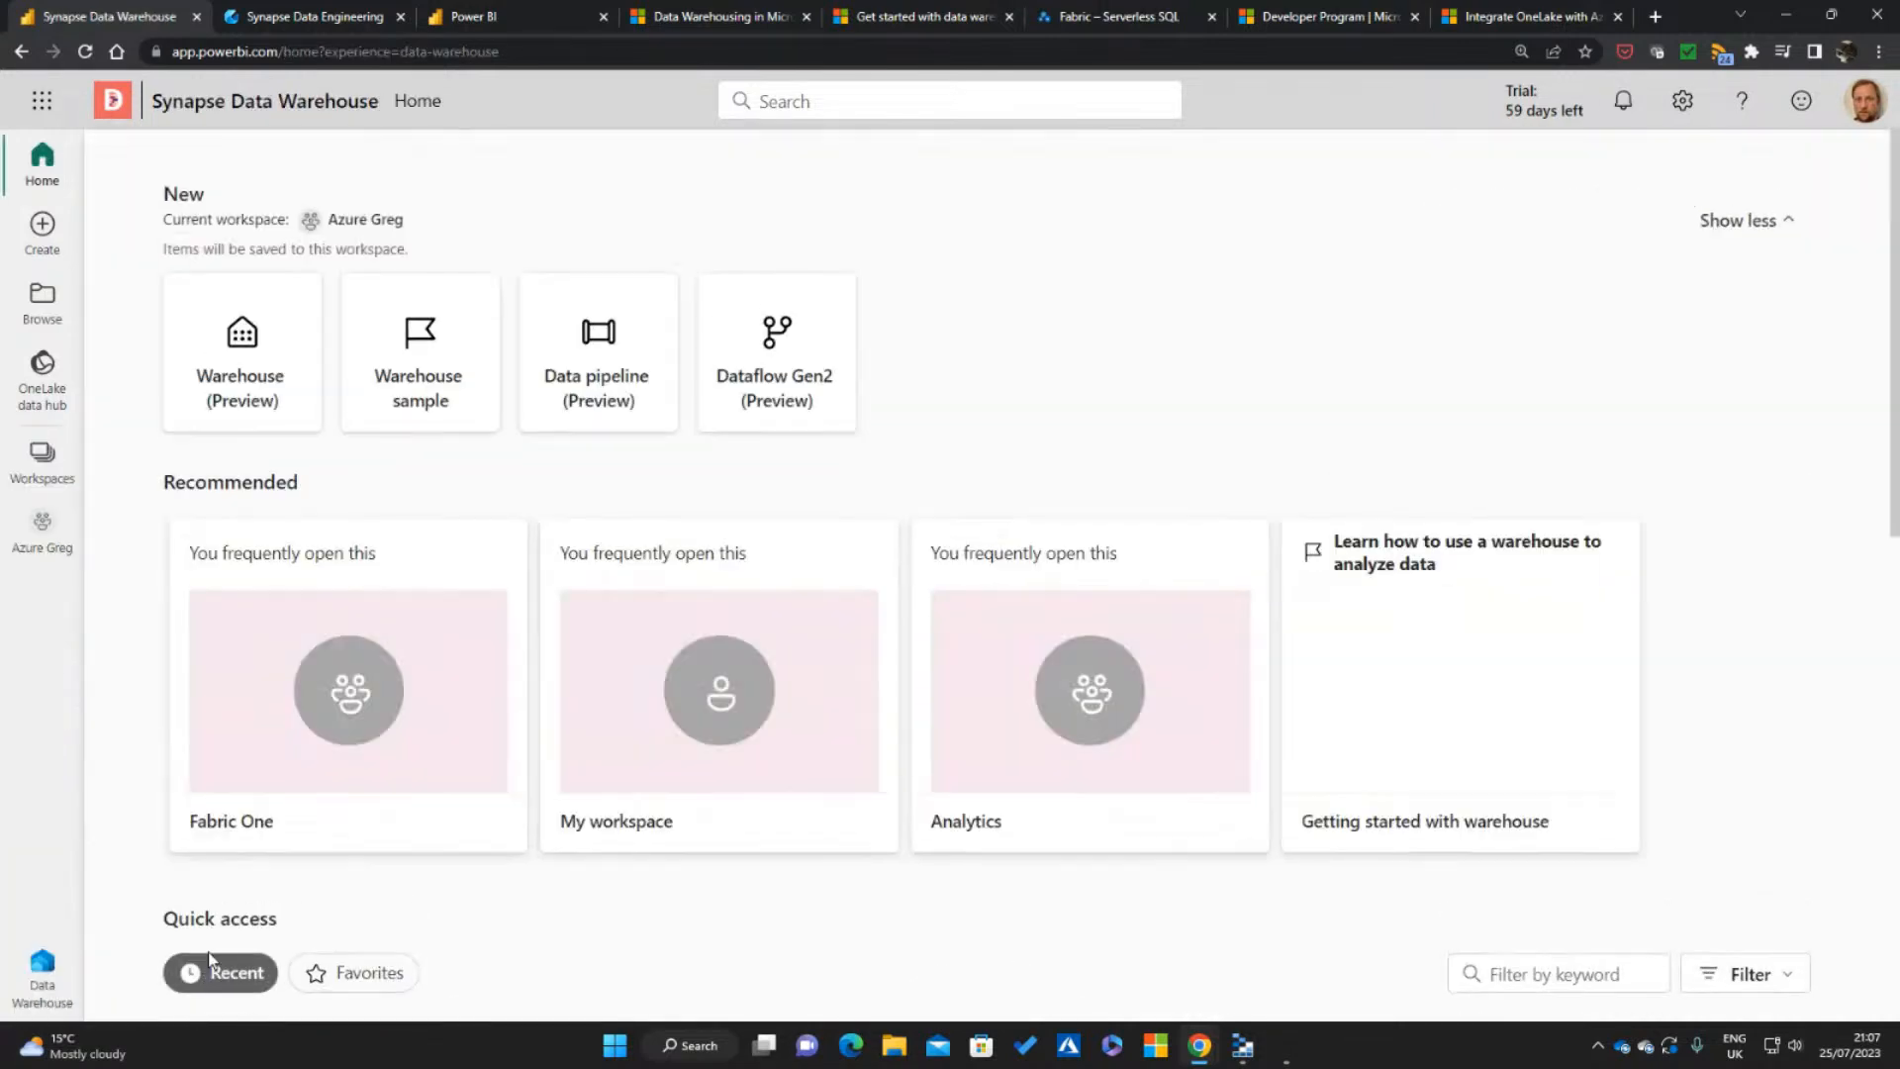
pyautogui.click(27, 476)
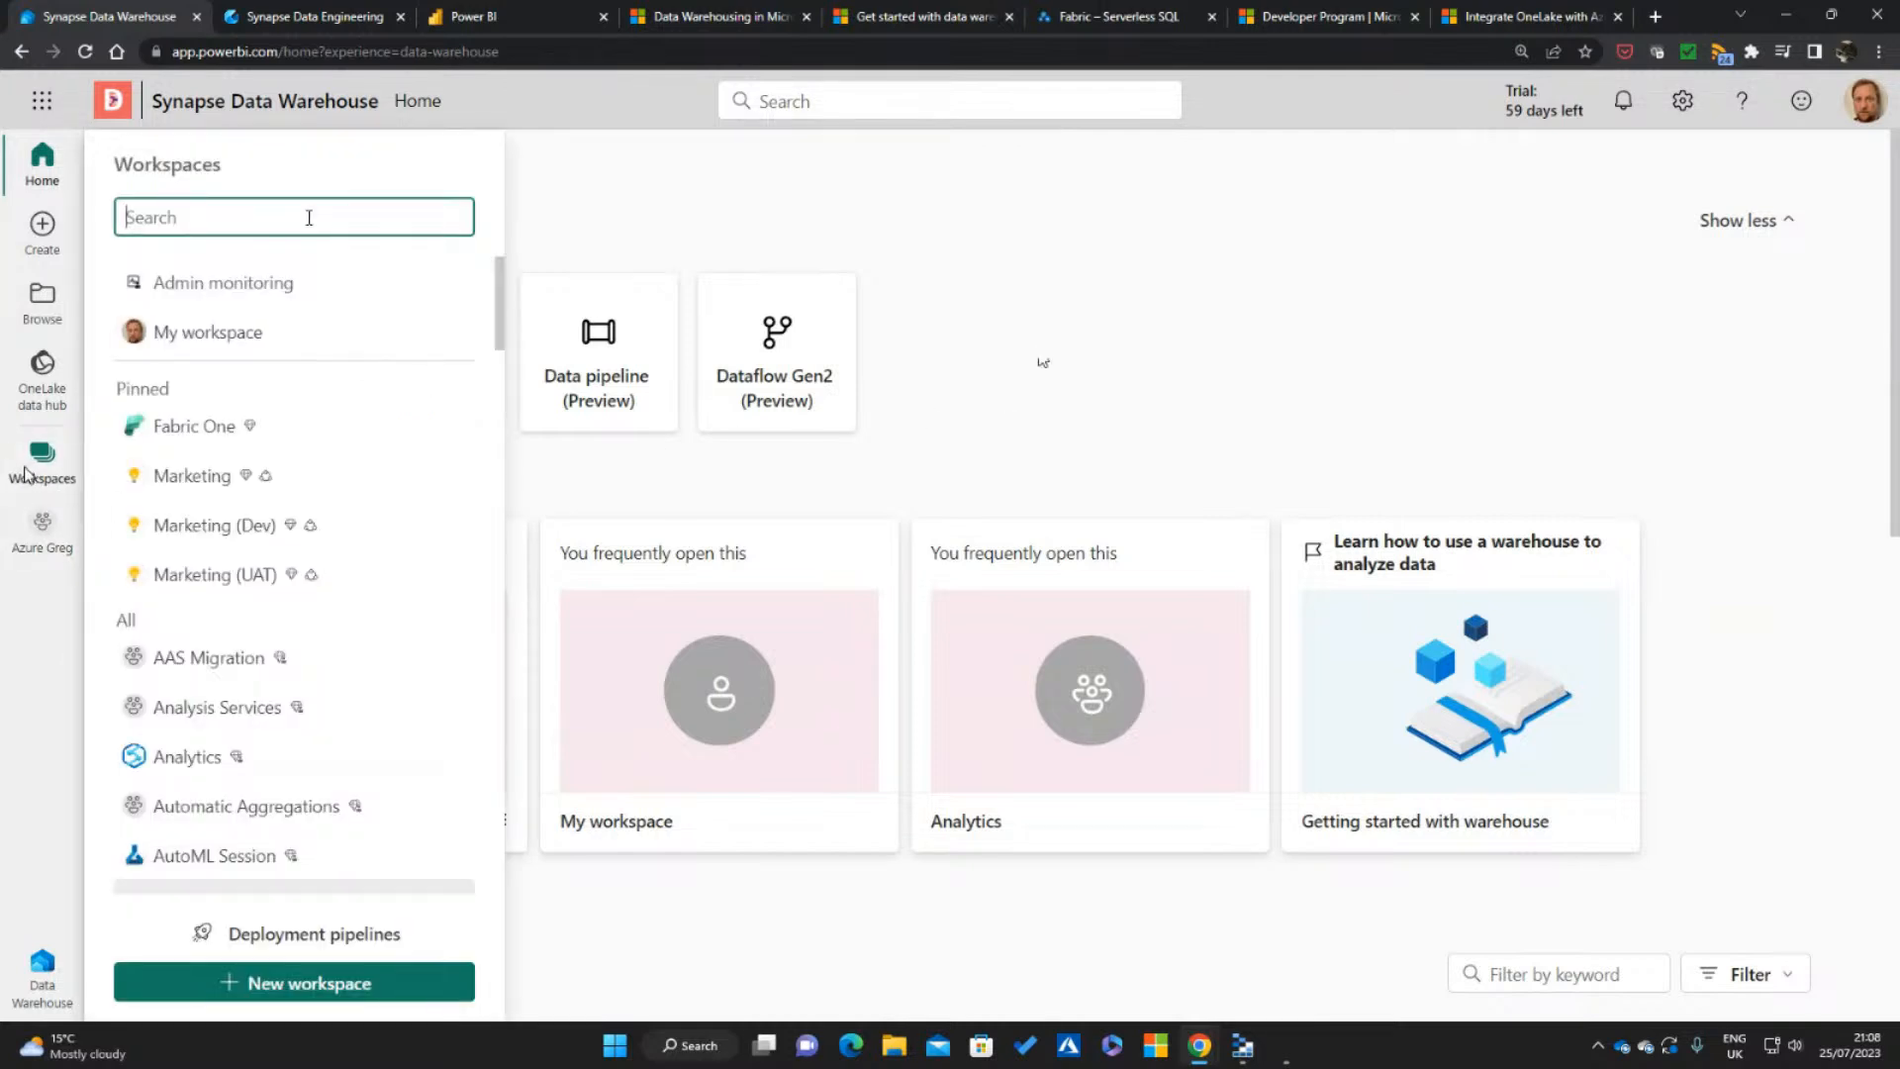
pyautogui.write('AZURE')
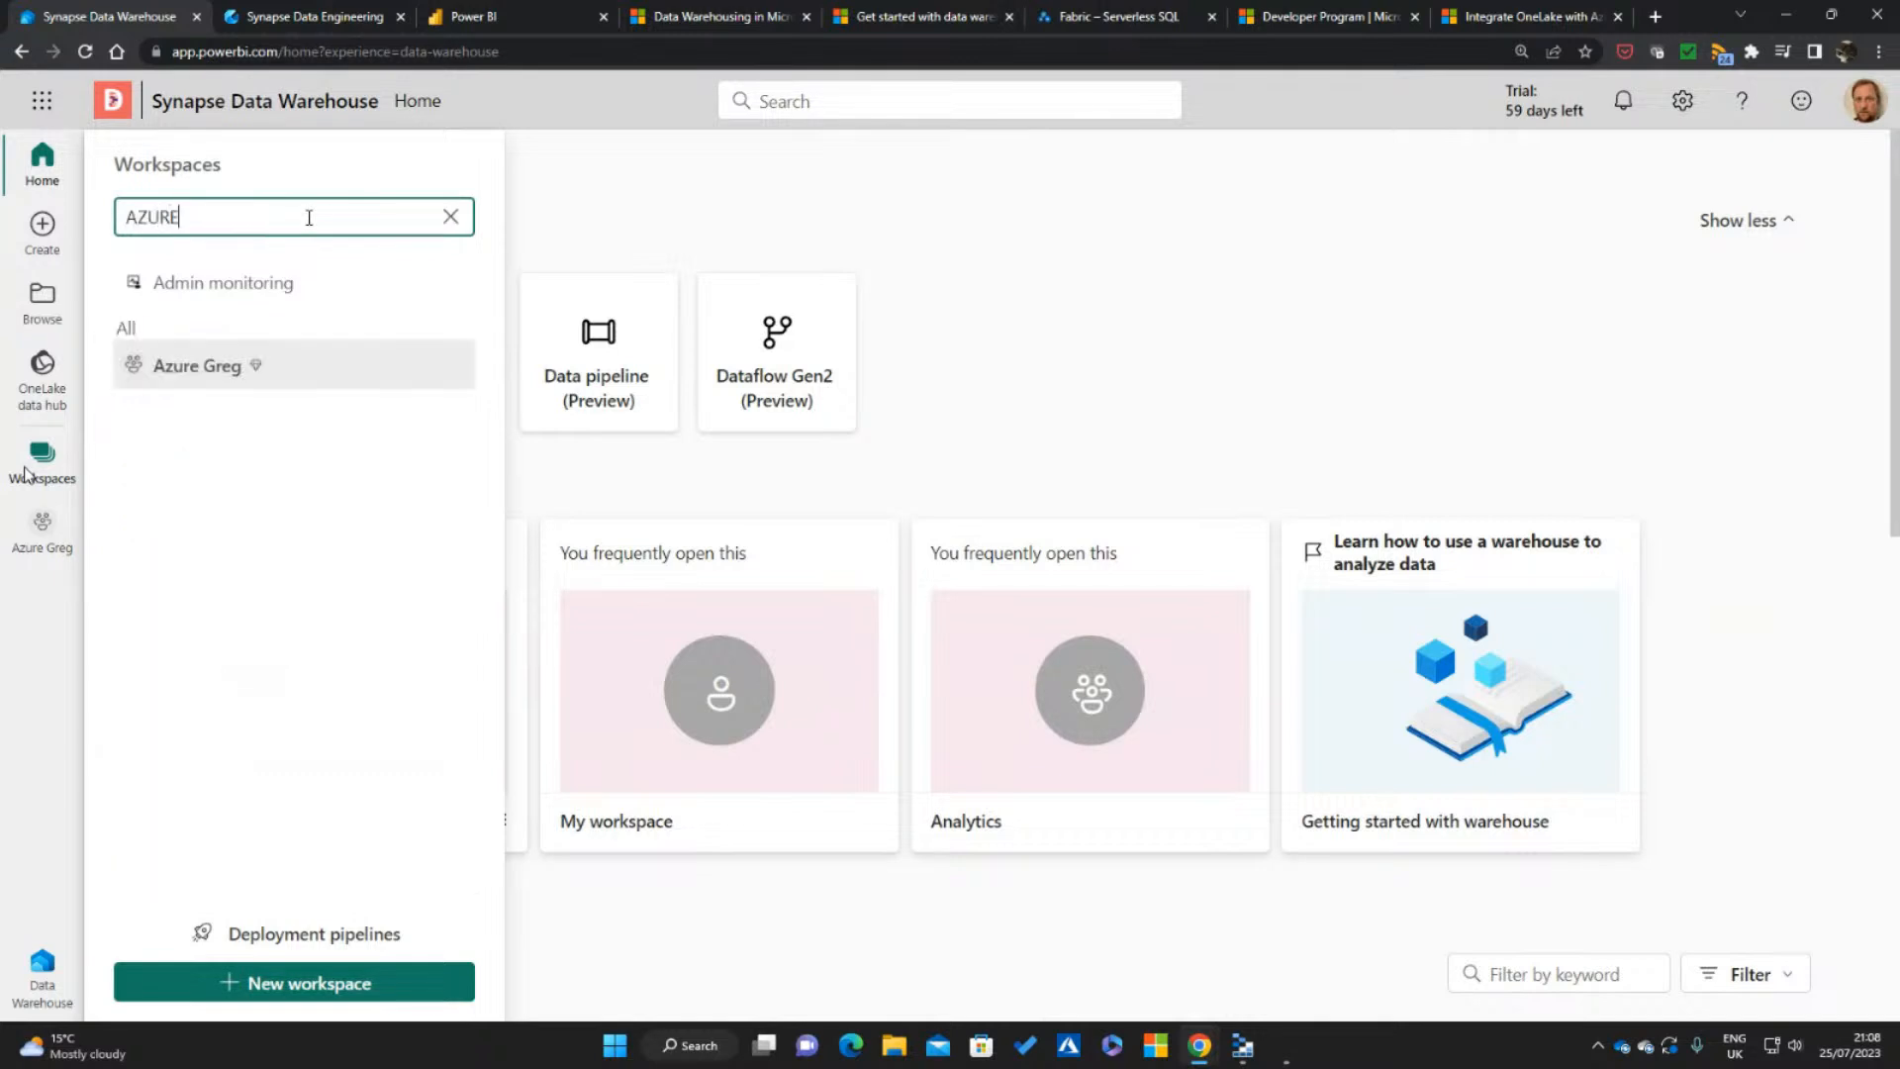
pyautogui.click(211, 362)
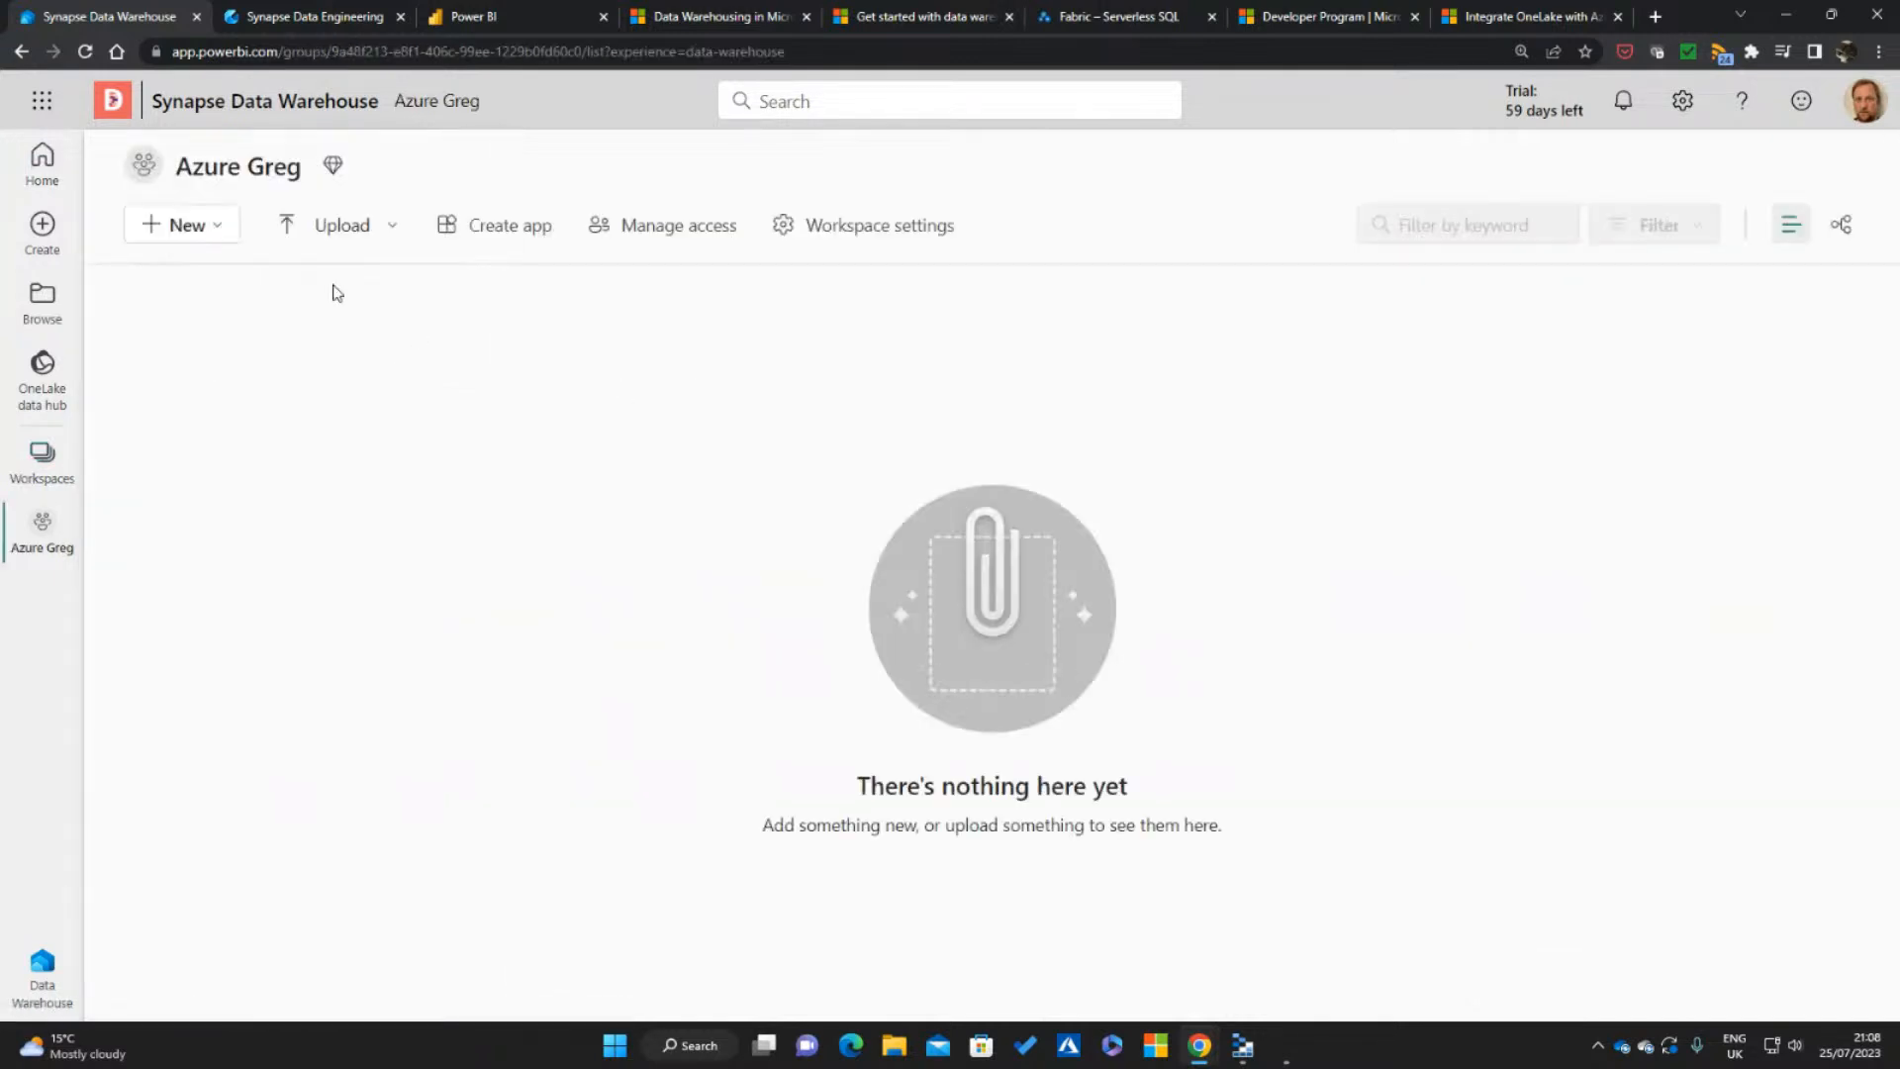
# Create a new warehouse named "AG Warehouse" in the Azure Greg workspace and dismiss the default dataset notice
pyautogui.click(188, 225)
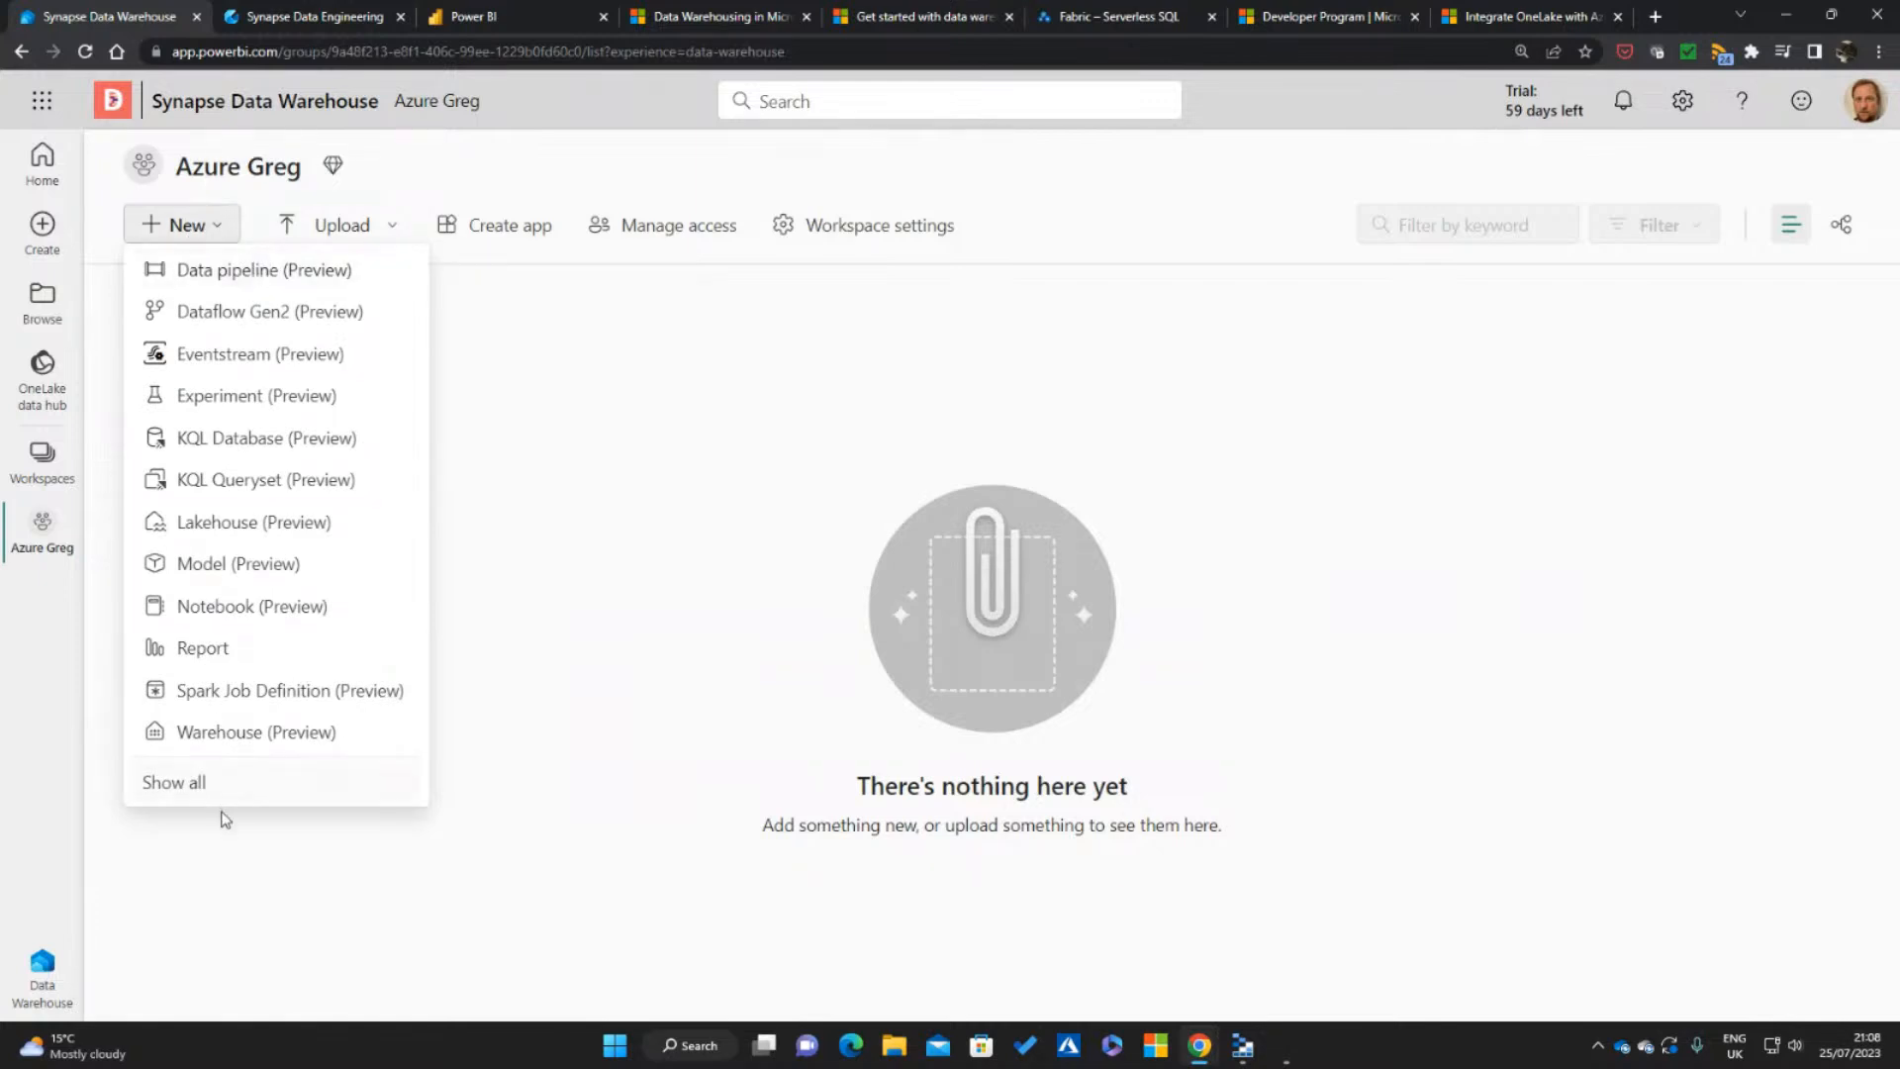
pyautogui.click(273, 740)
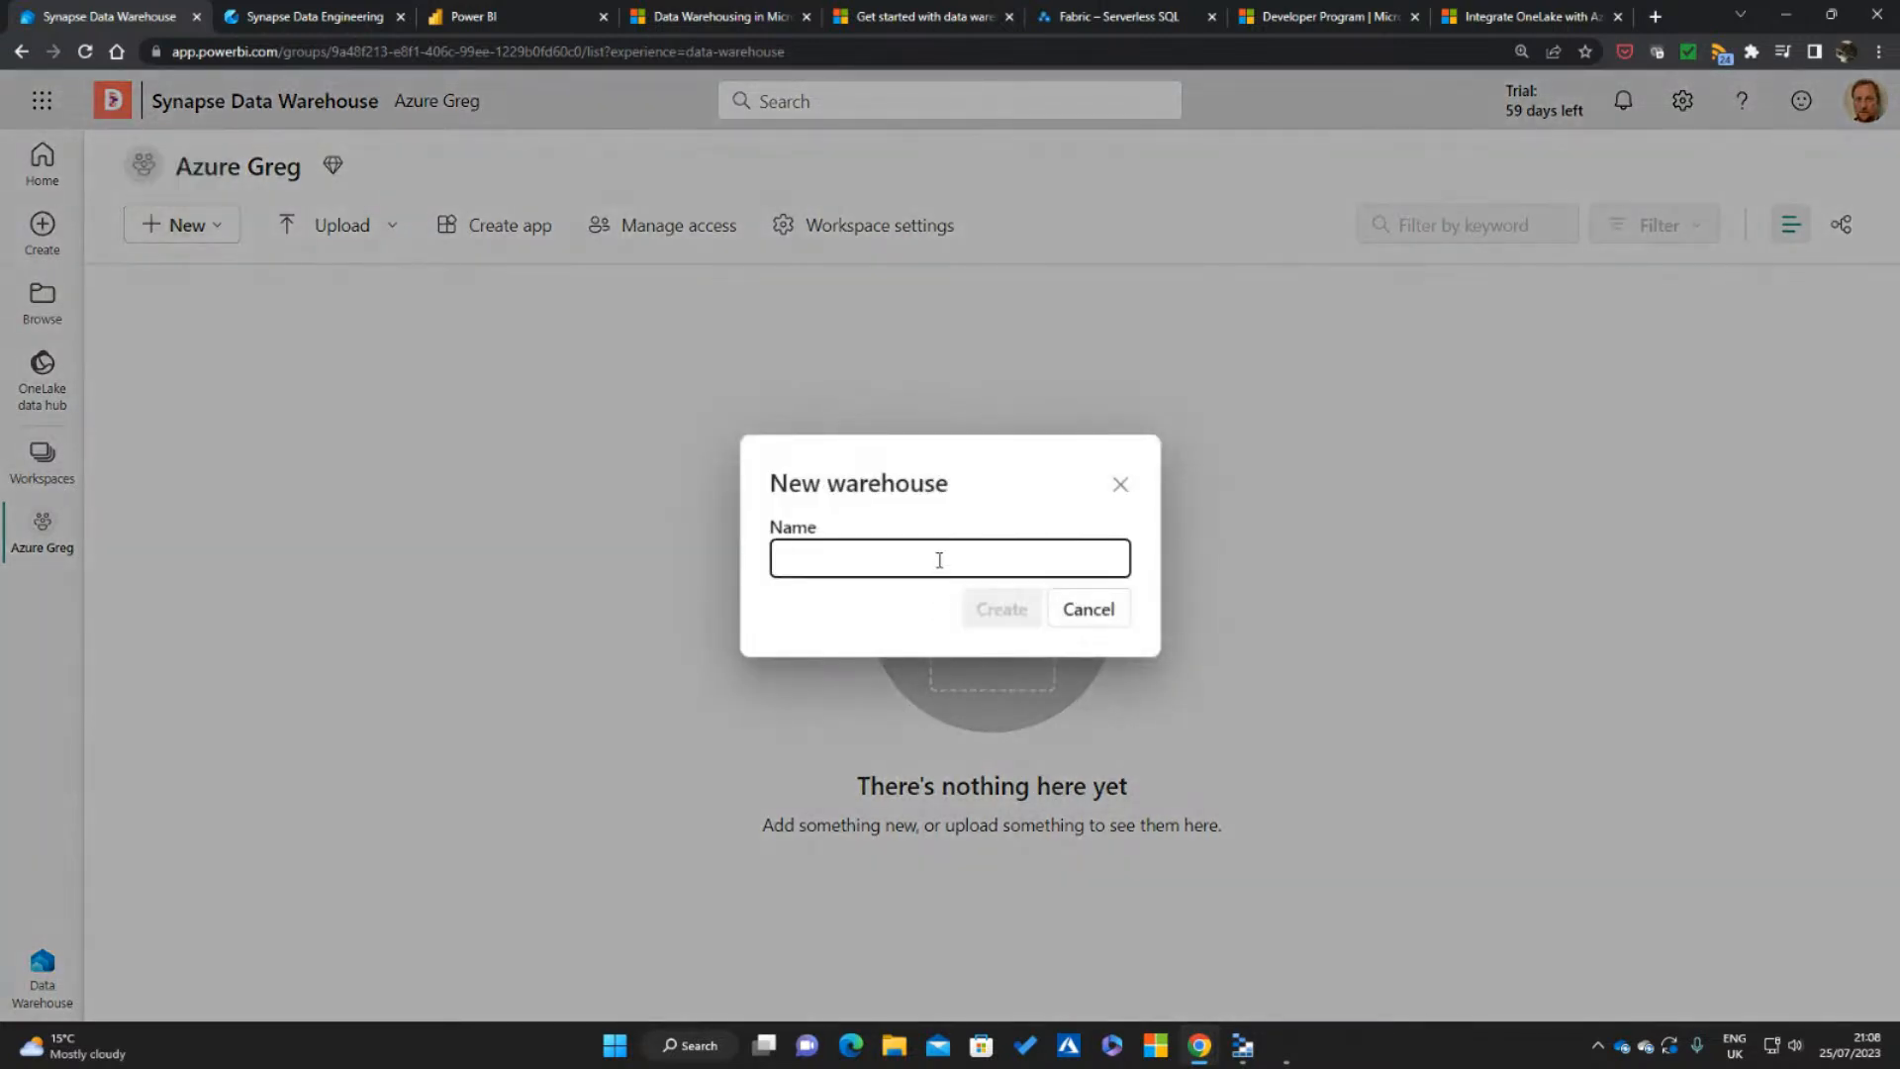
pyautogui.write('ag w')
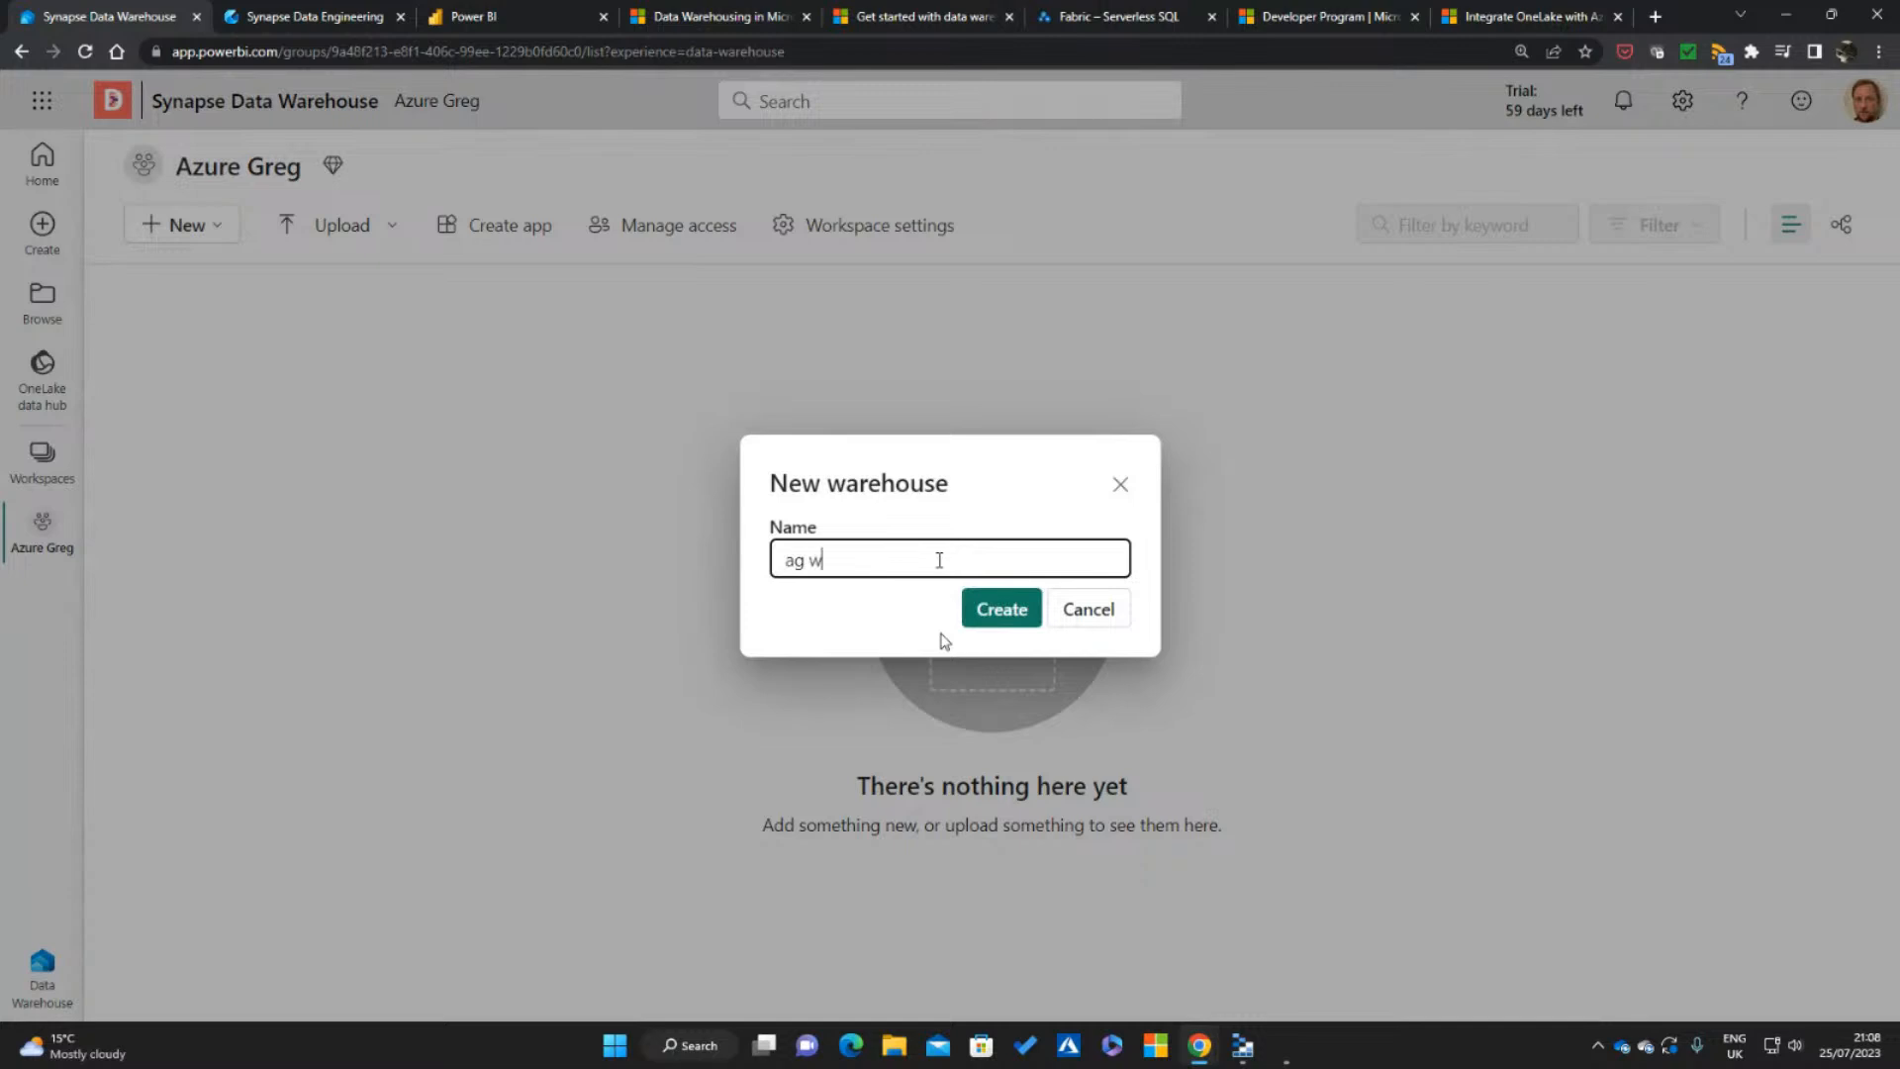
pyautogui.write('AREHOUSE')
pyautogui.hotkey('ctrl', 'a')
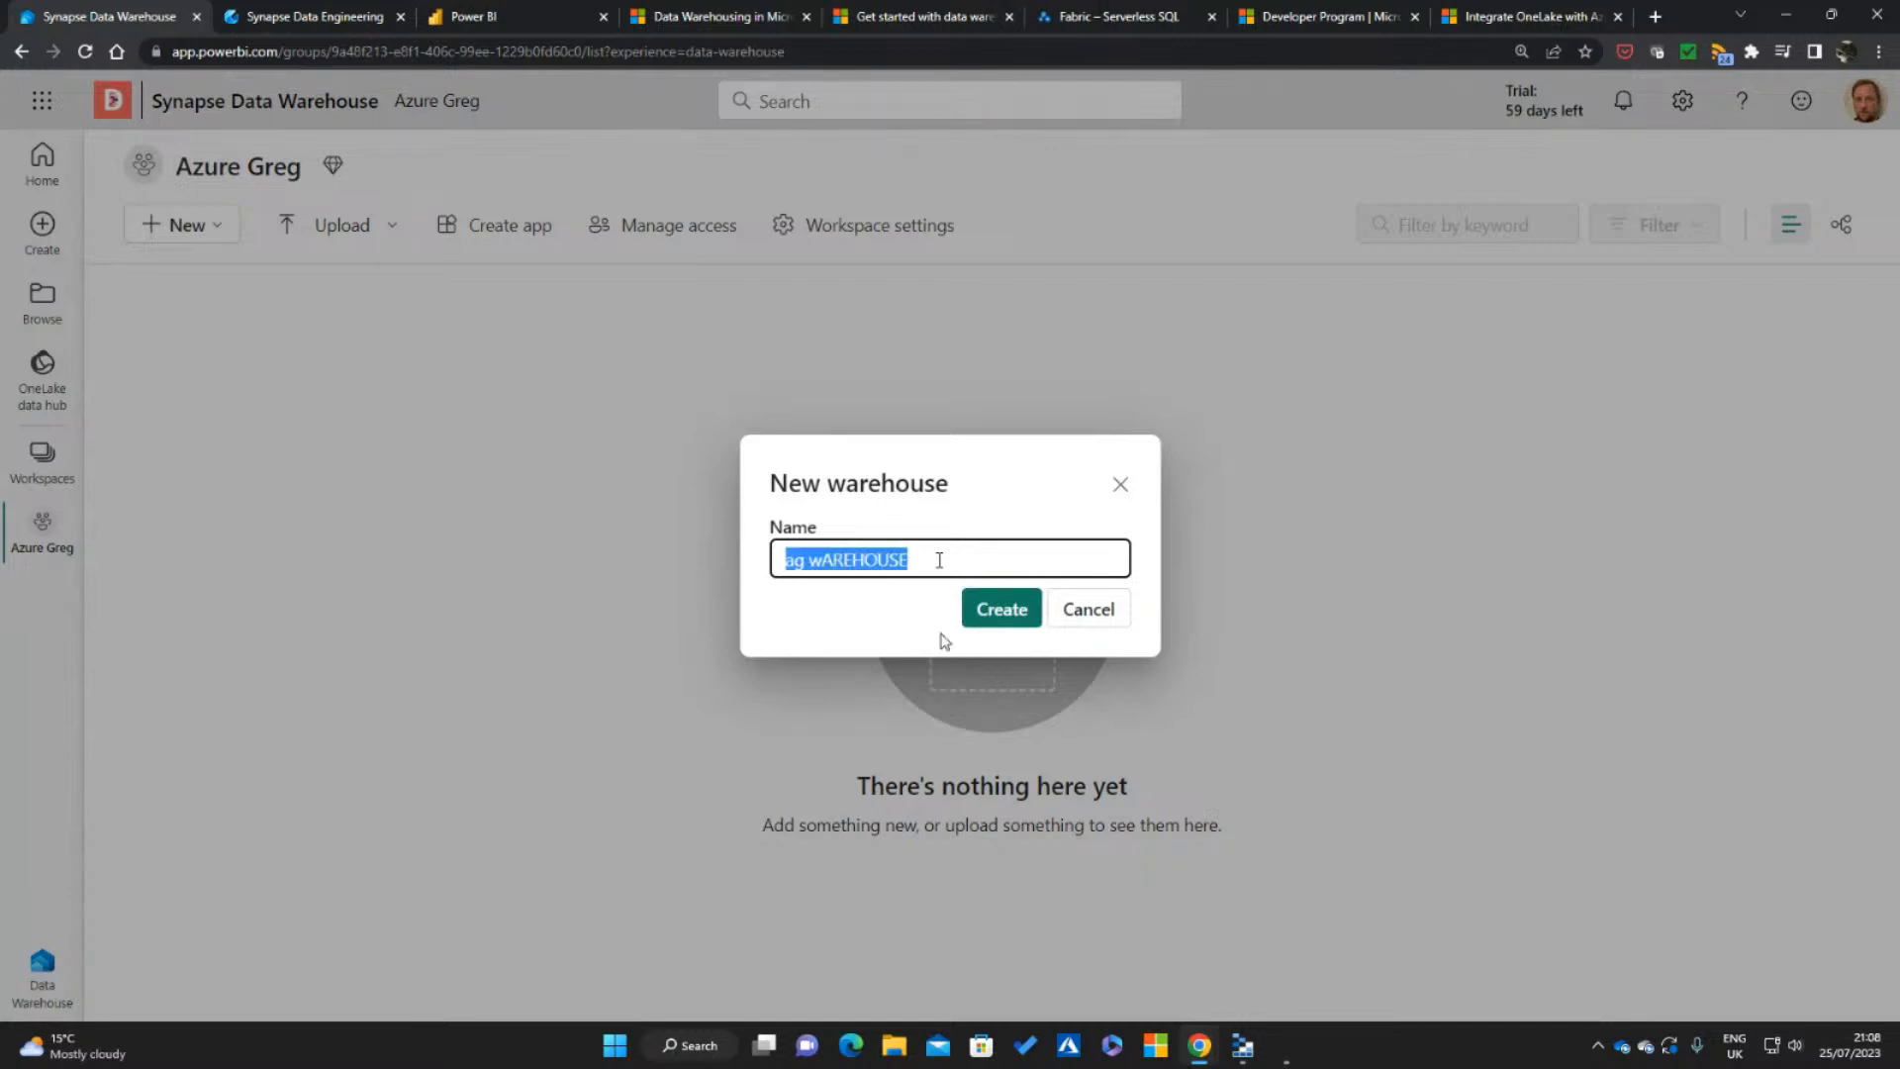
pyautogui.write('AG Ware')
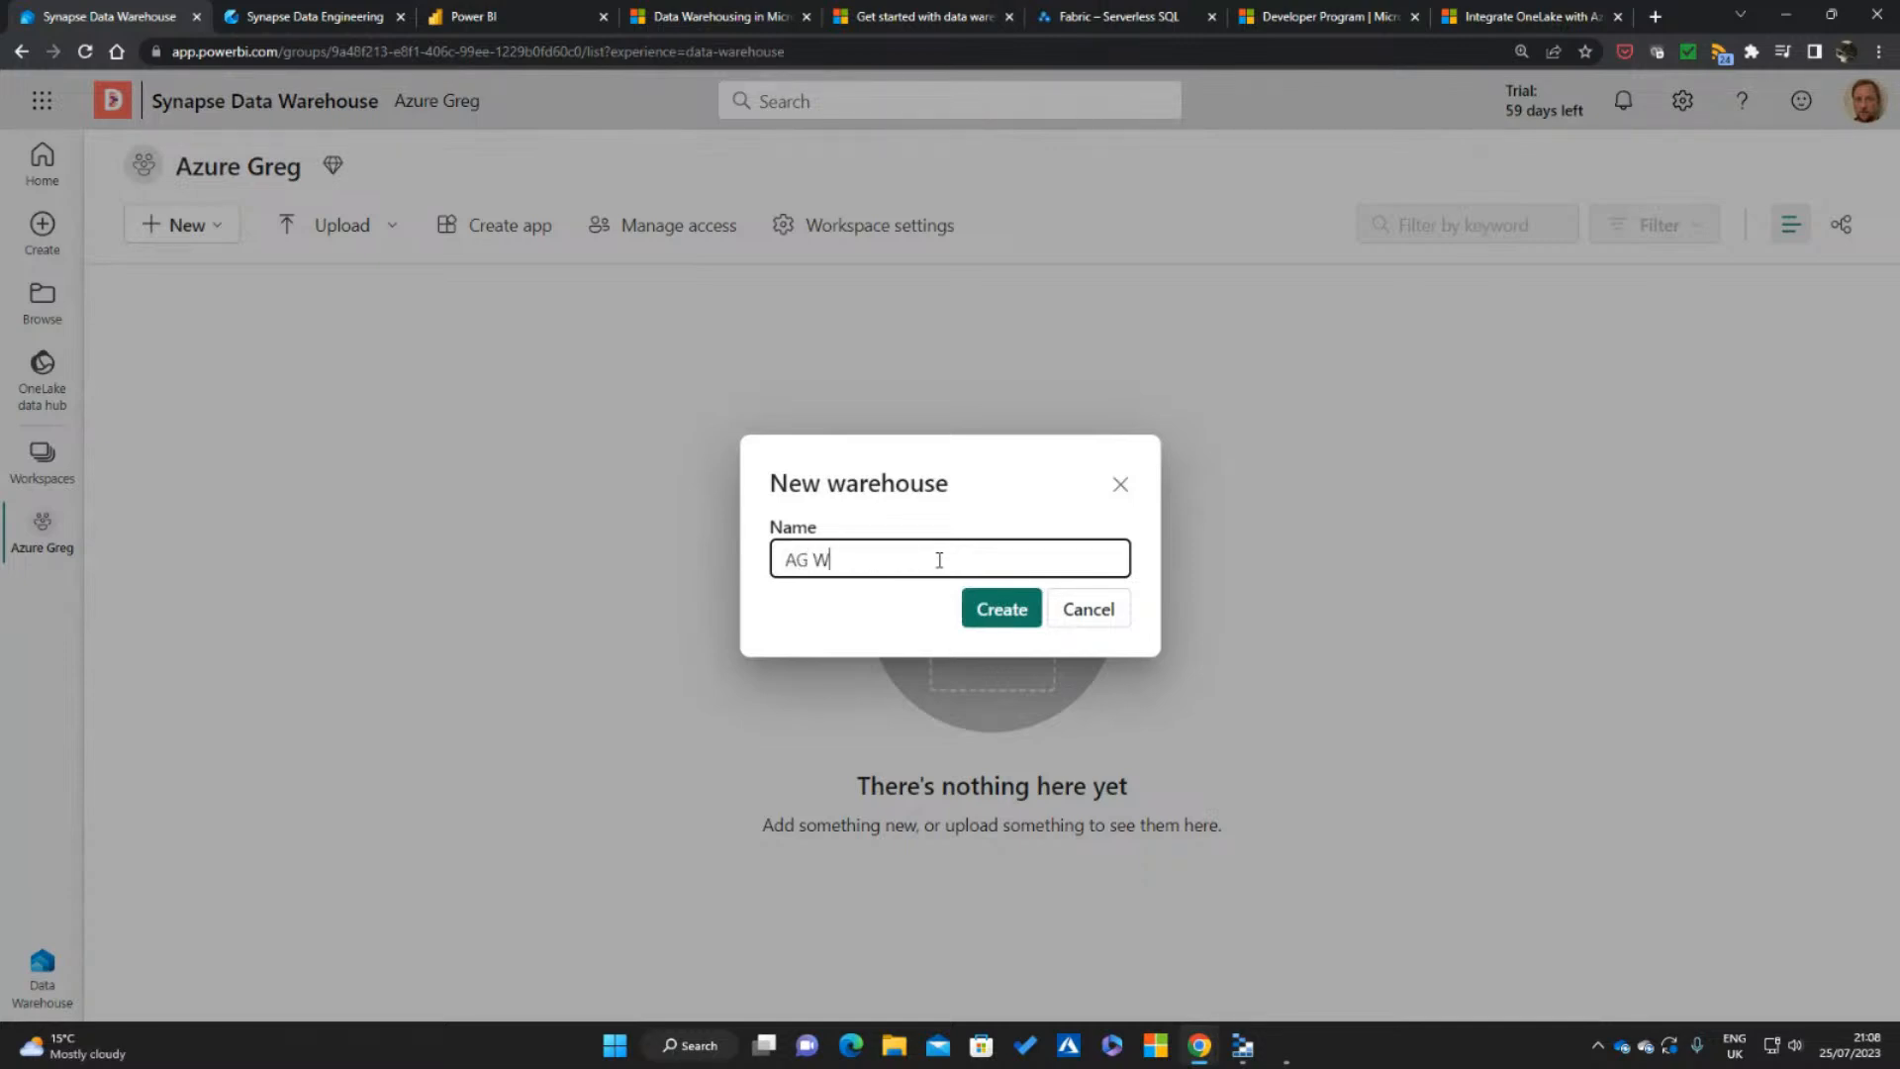
pyautogui.write('house')
pyautogui.press('Return')
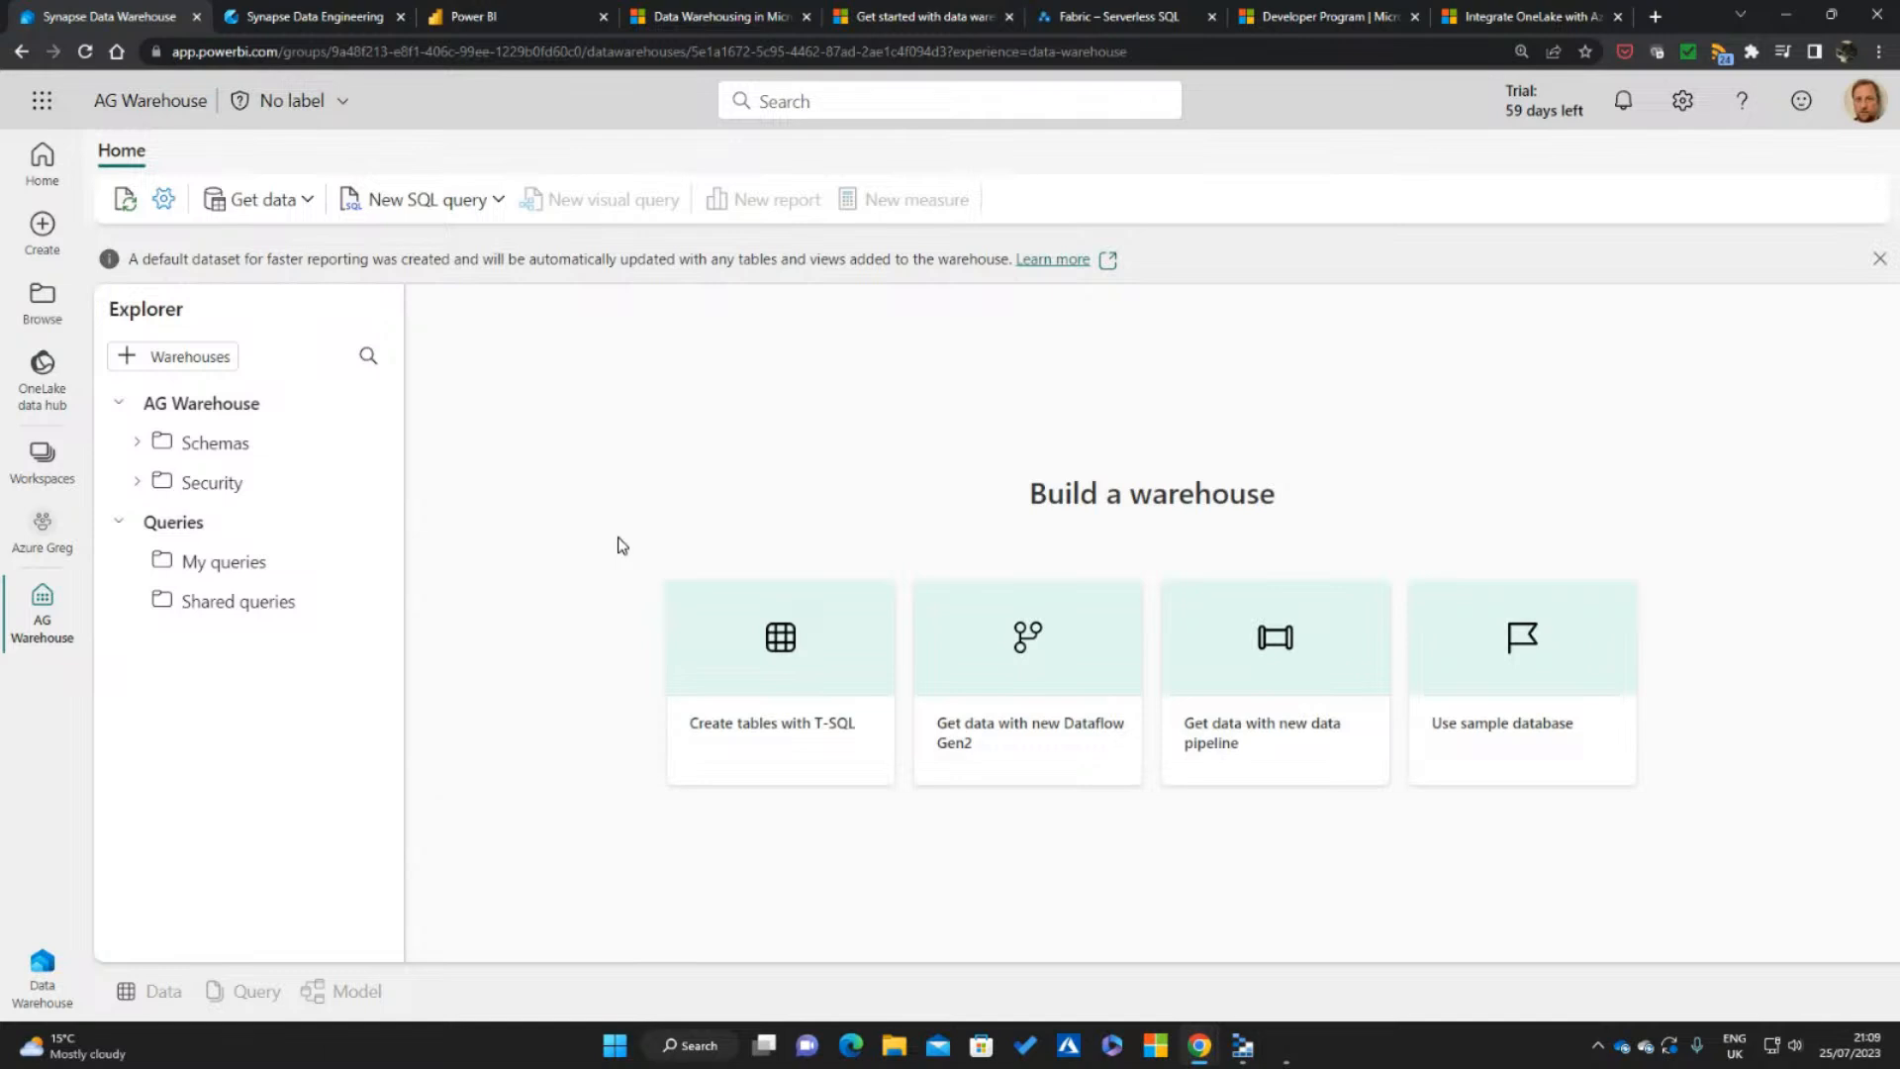
pyautogui.click(1879, 258)
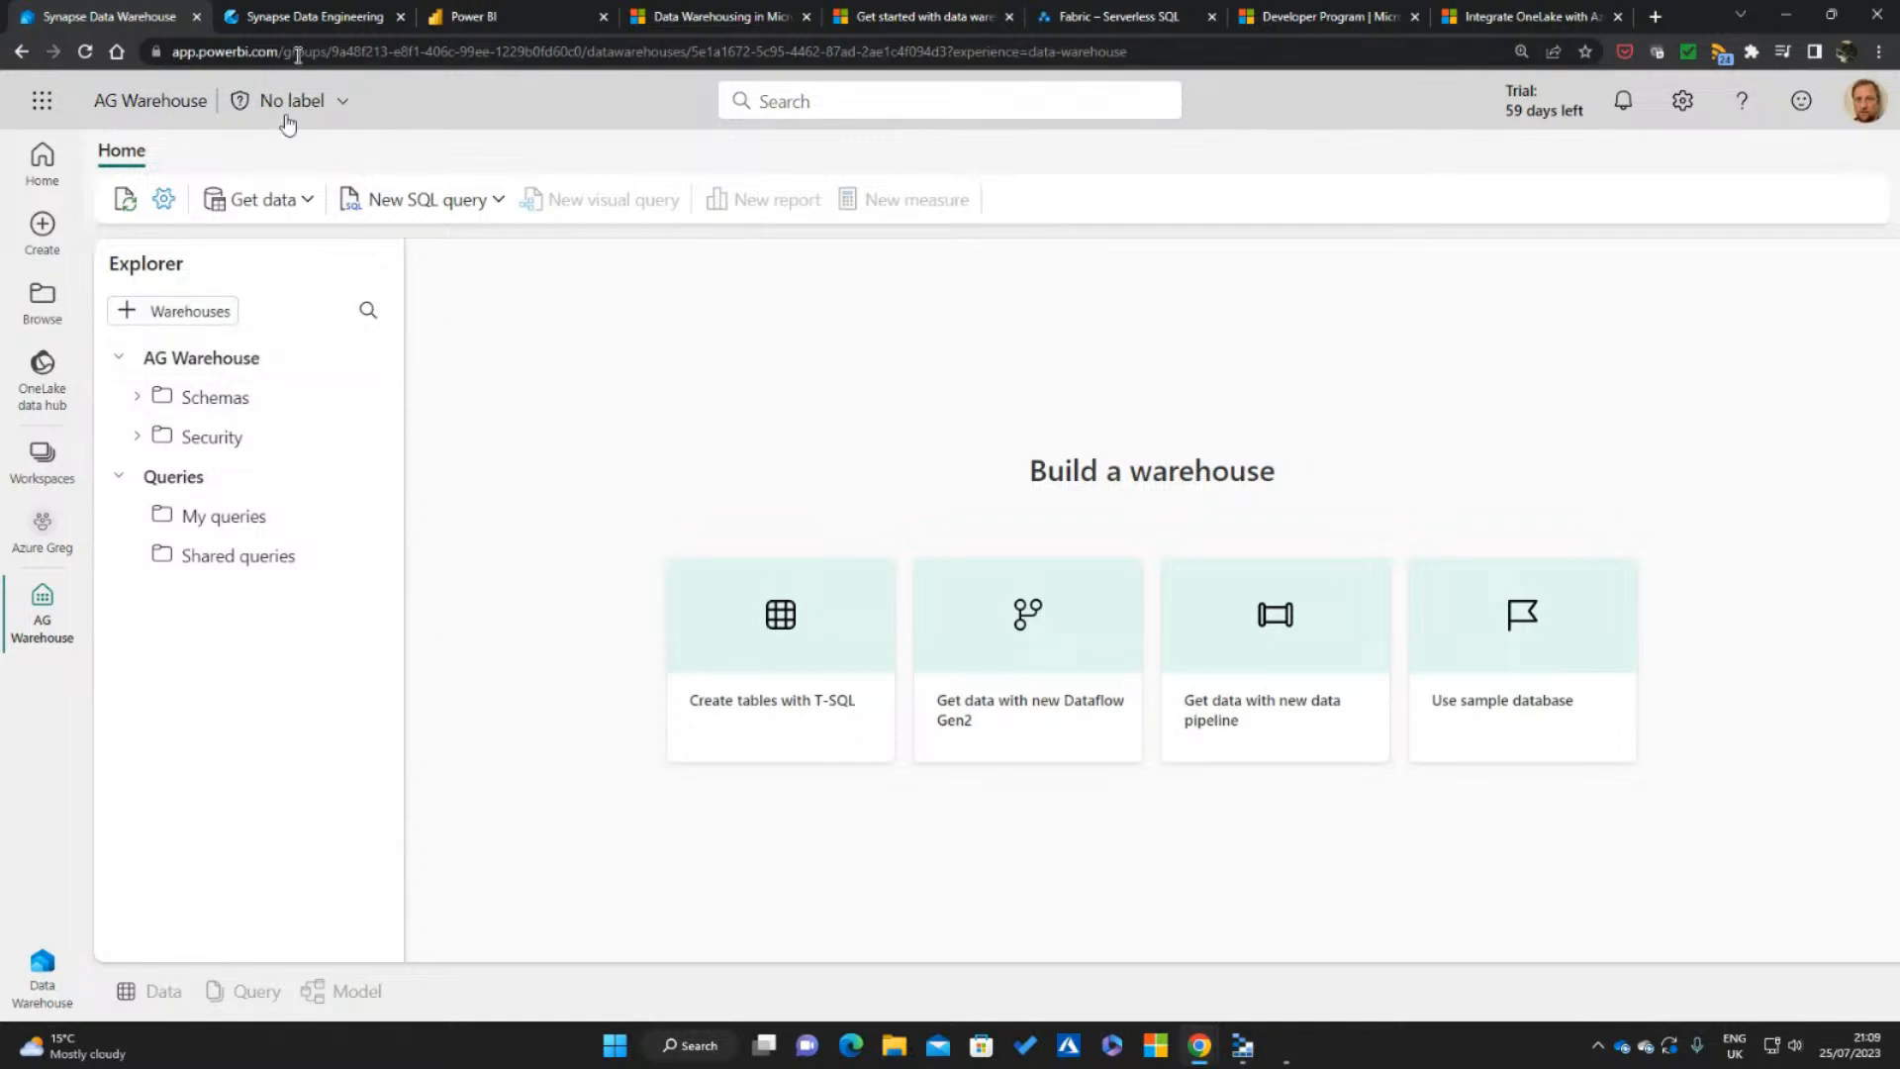
# Switch to the Synapse Data Engineering browser tab and open the Marketing_Lakehouse lakehouse from the Marketing (Dev) workspace
pyautogui.click(312, 16)
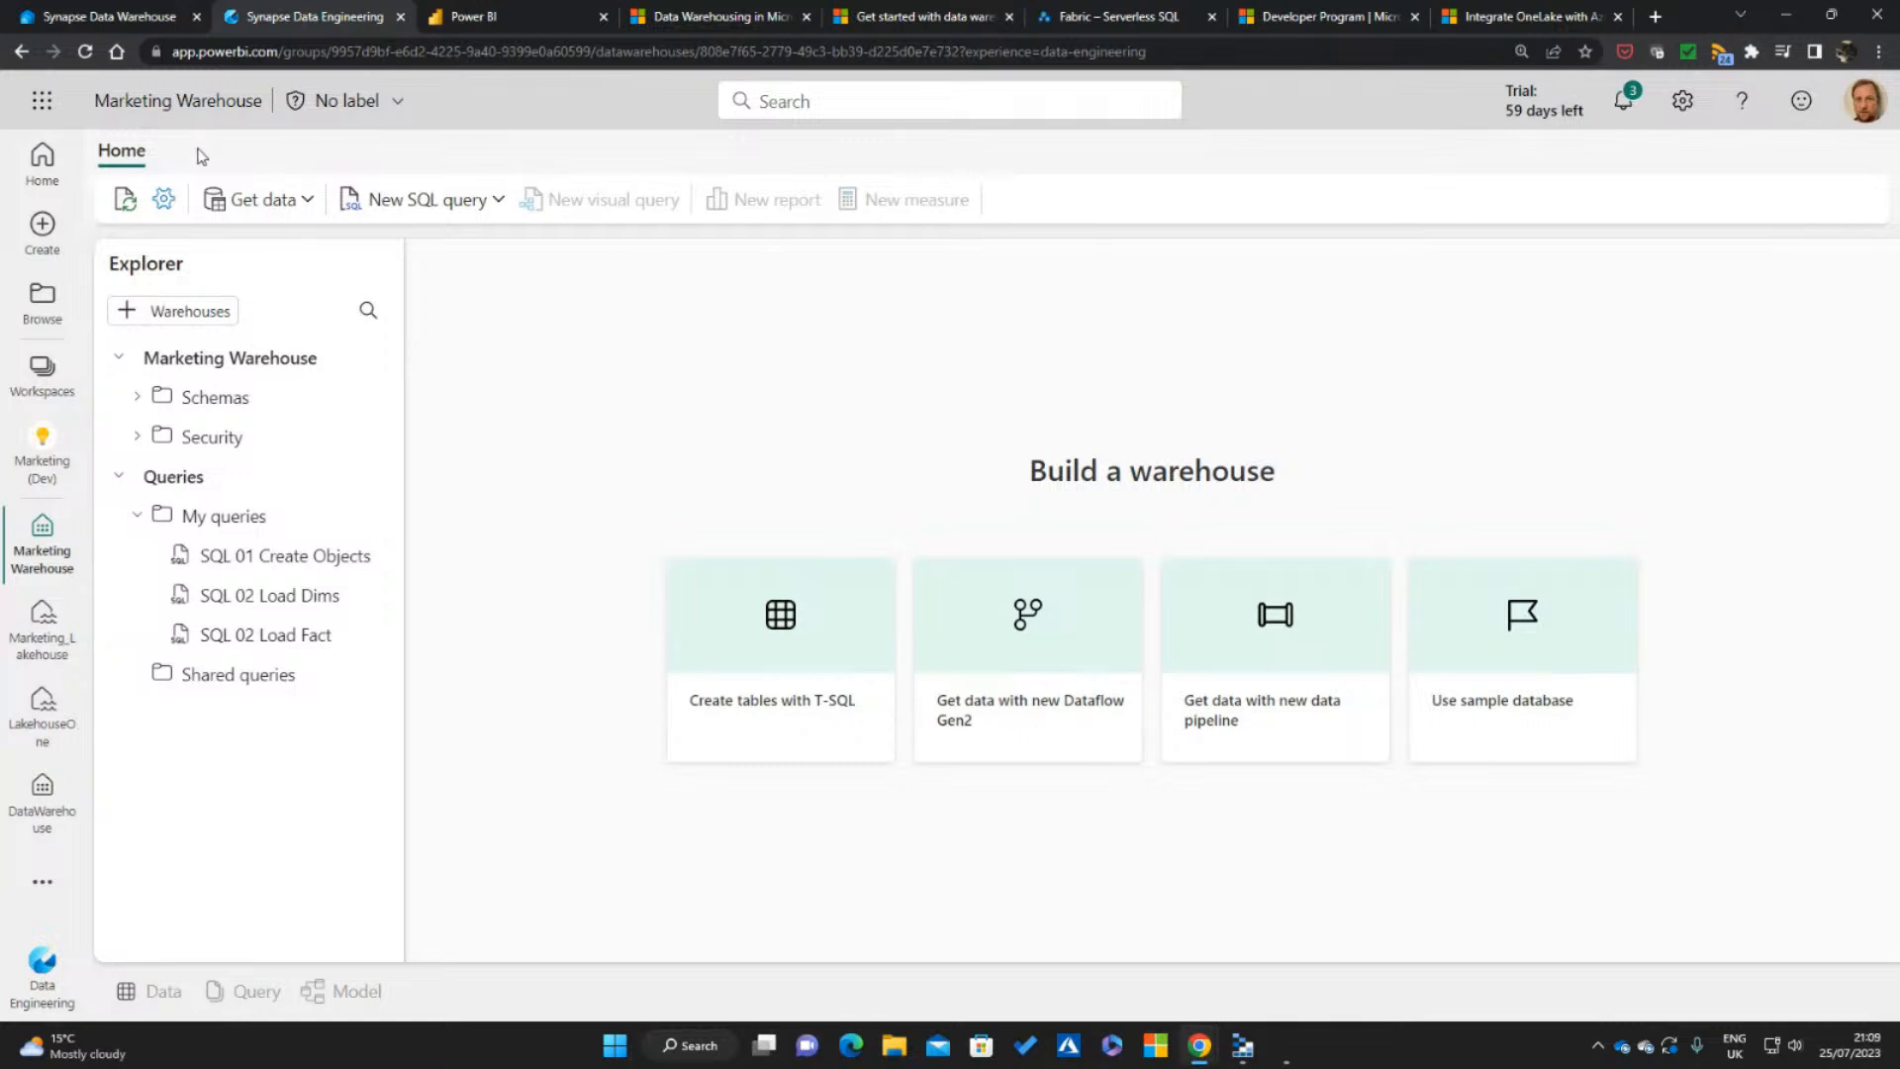
pyautogui.click(48, 373)
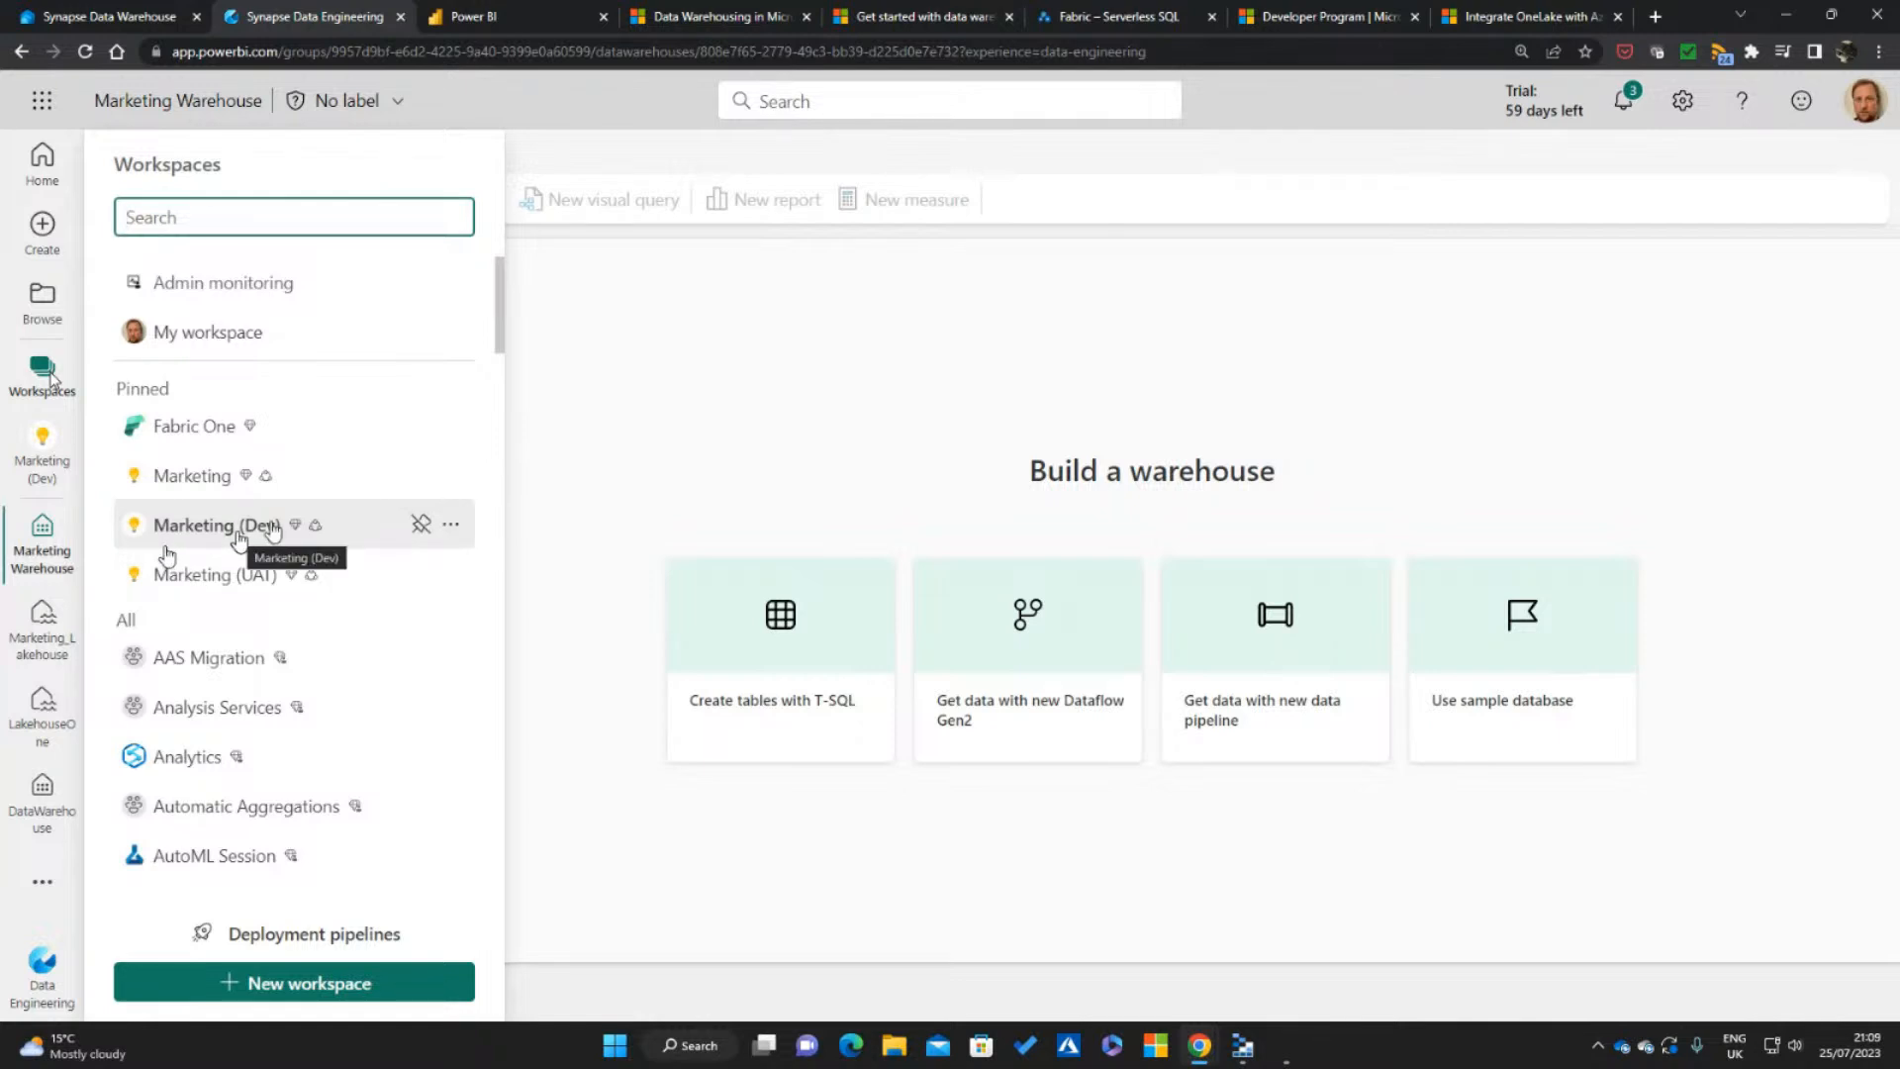
pyautogui.click(221, 534)
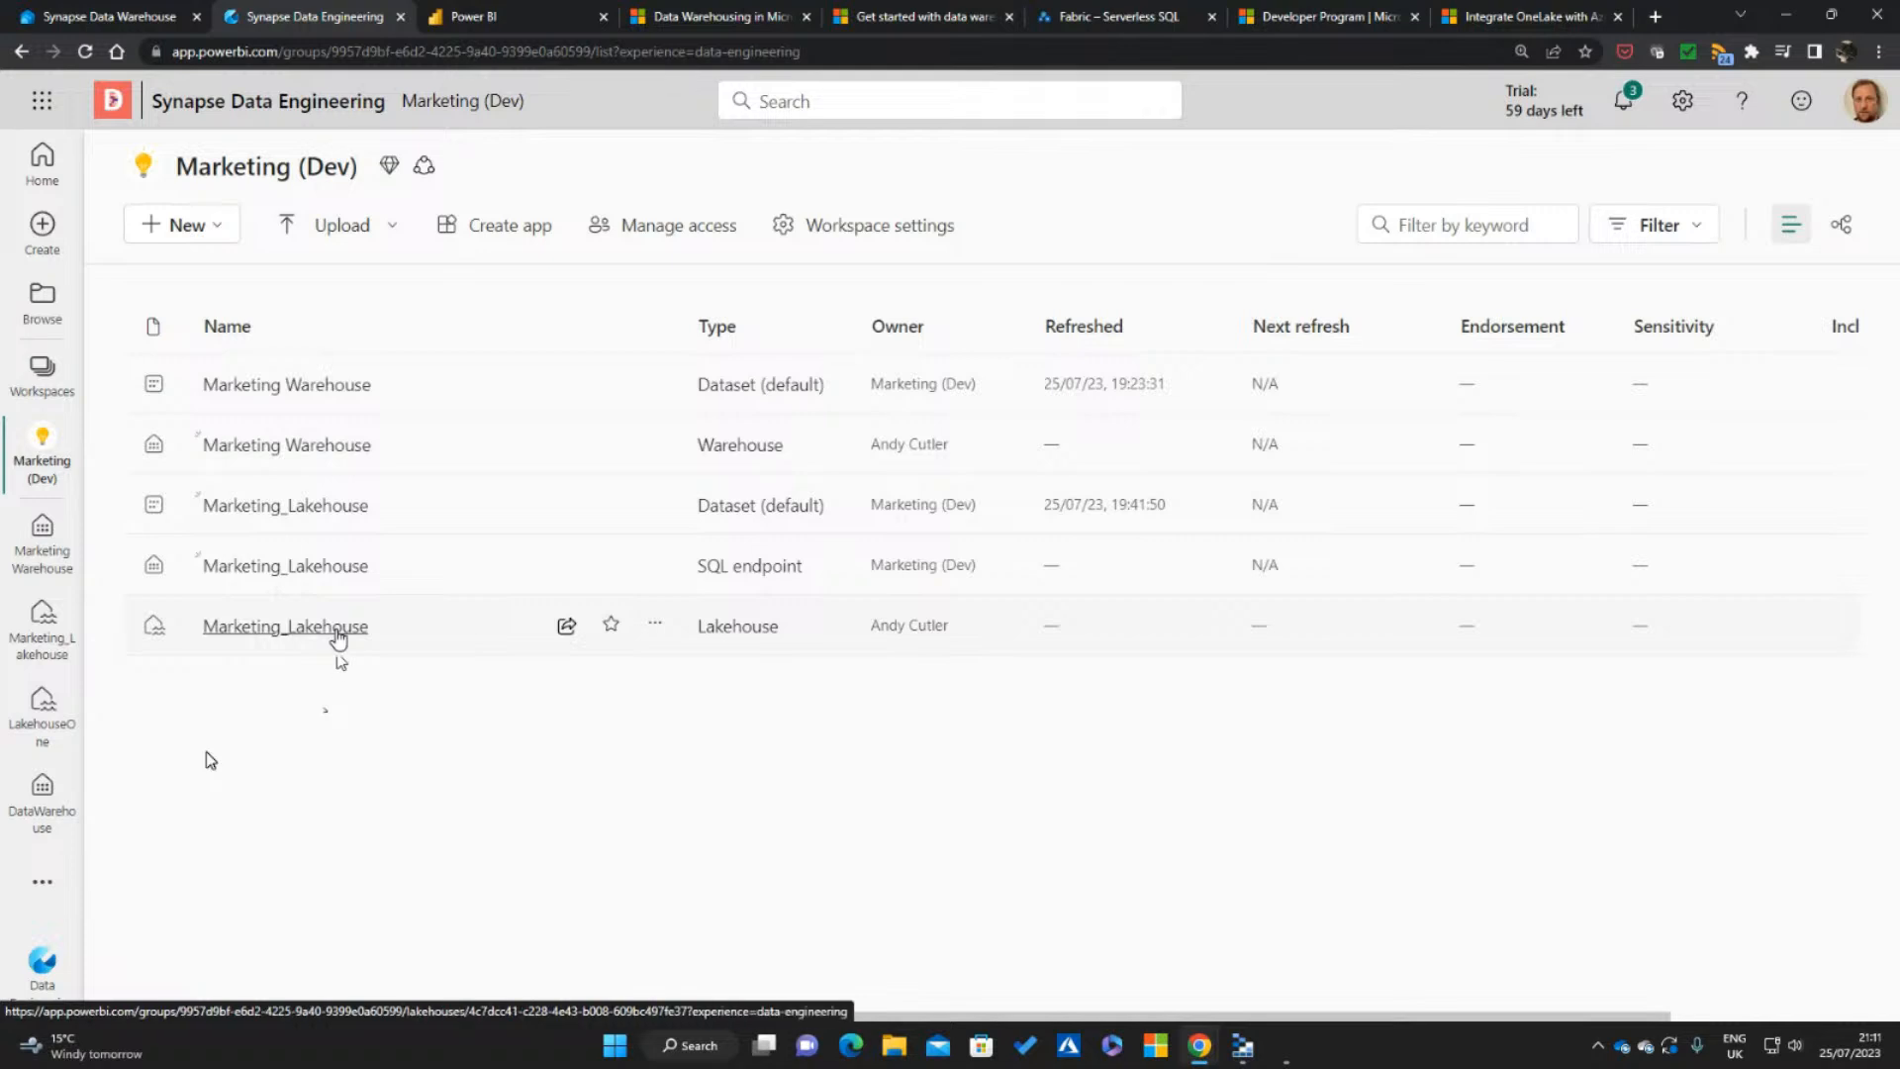
pyautogui.click(336, 629)
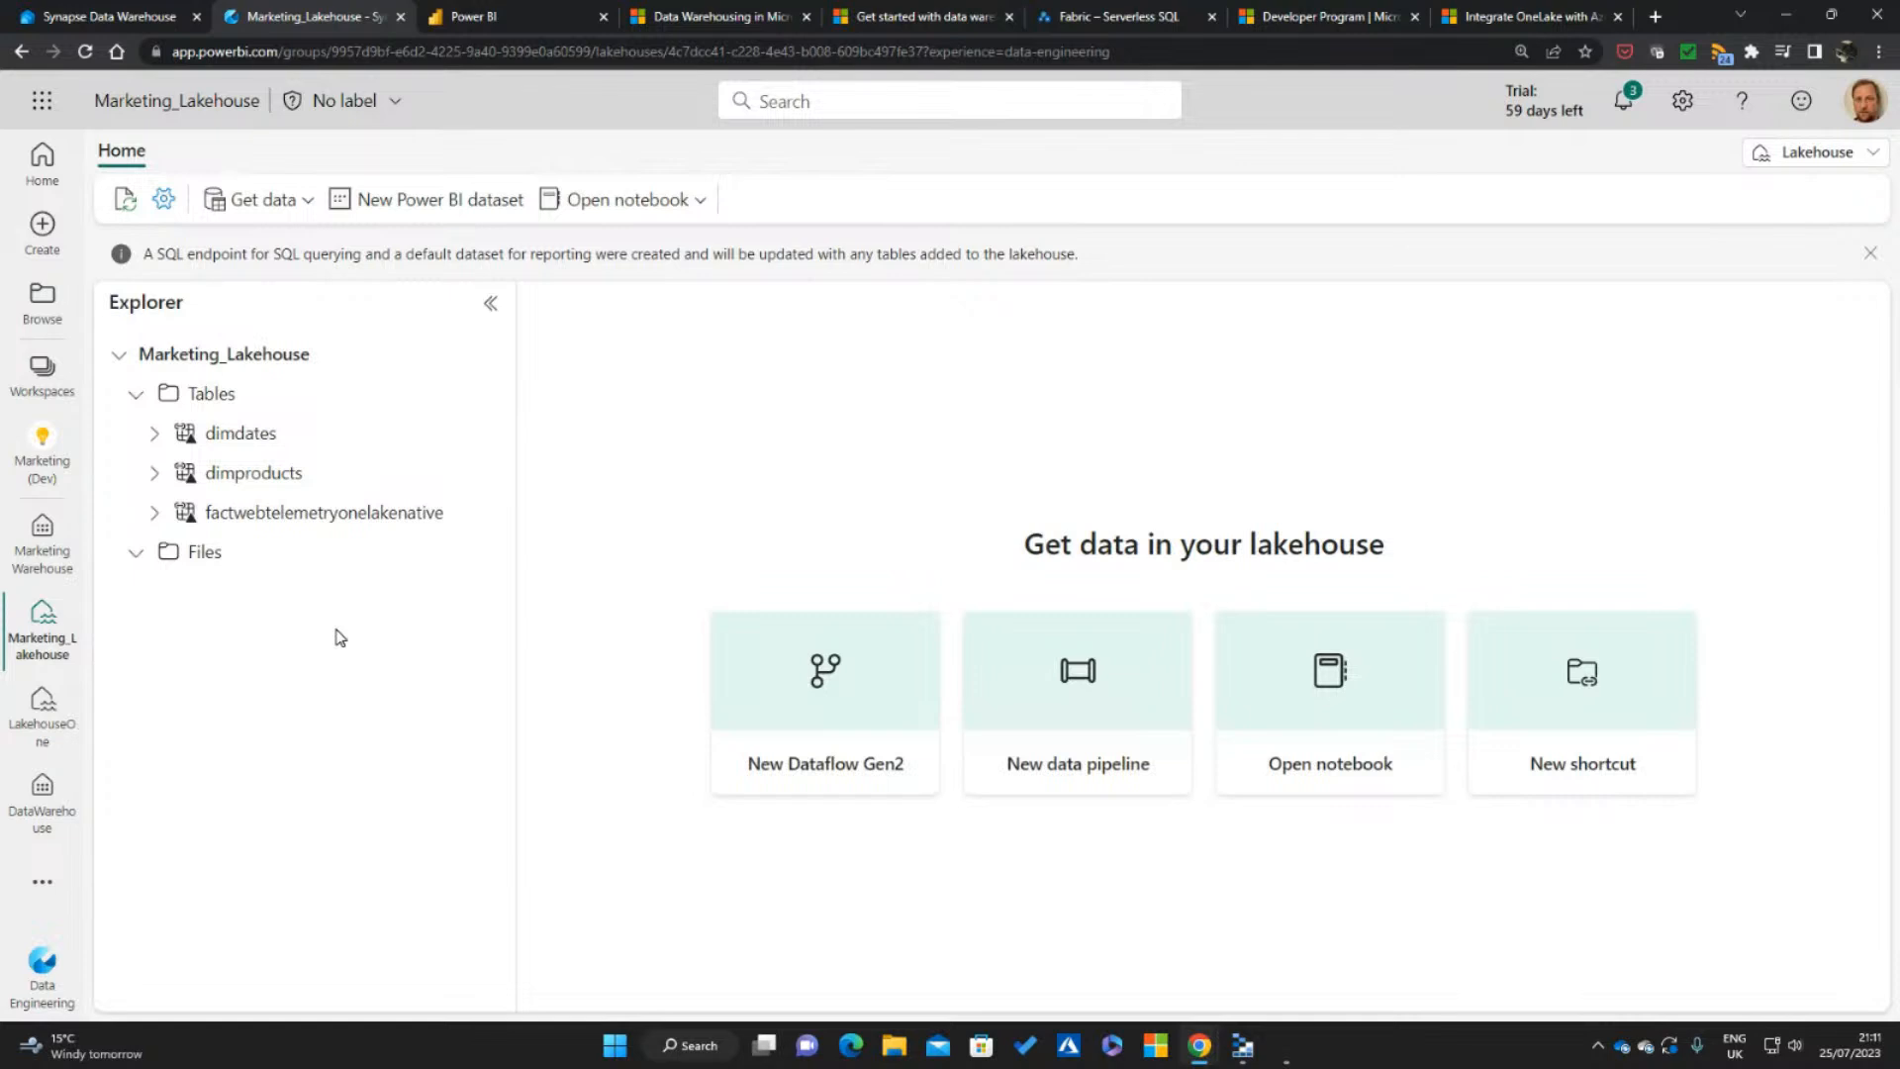
# Start a new shortcut under Tables from Microsoft OneLake, browse the tables of LakehouseOne, then cancel the shortcut
pyautogui.click(484, 398)
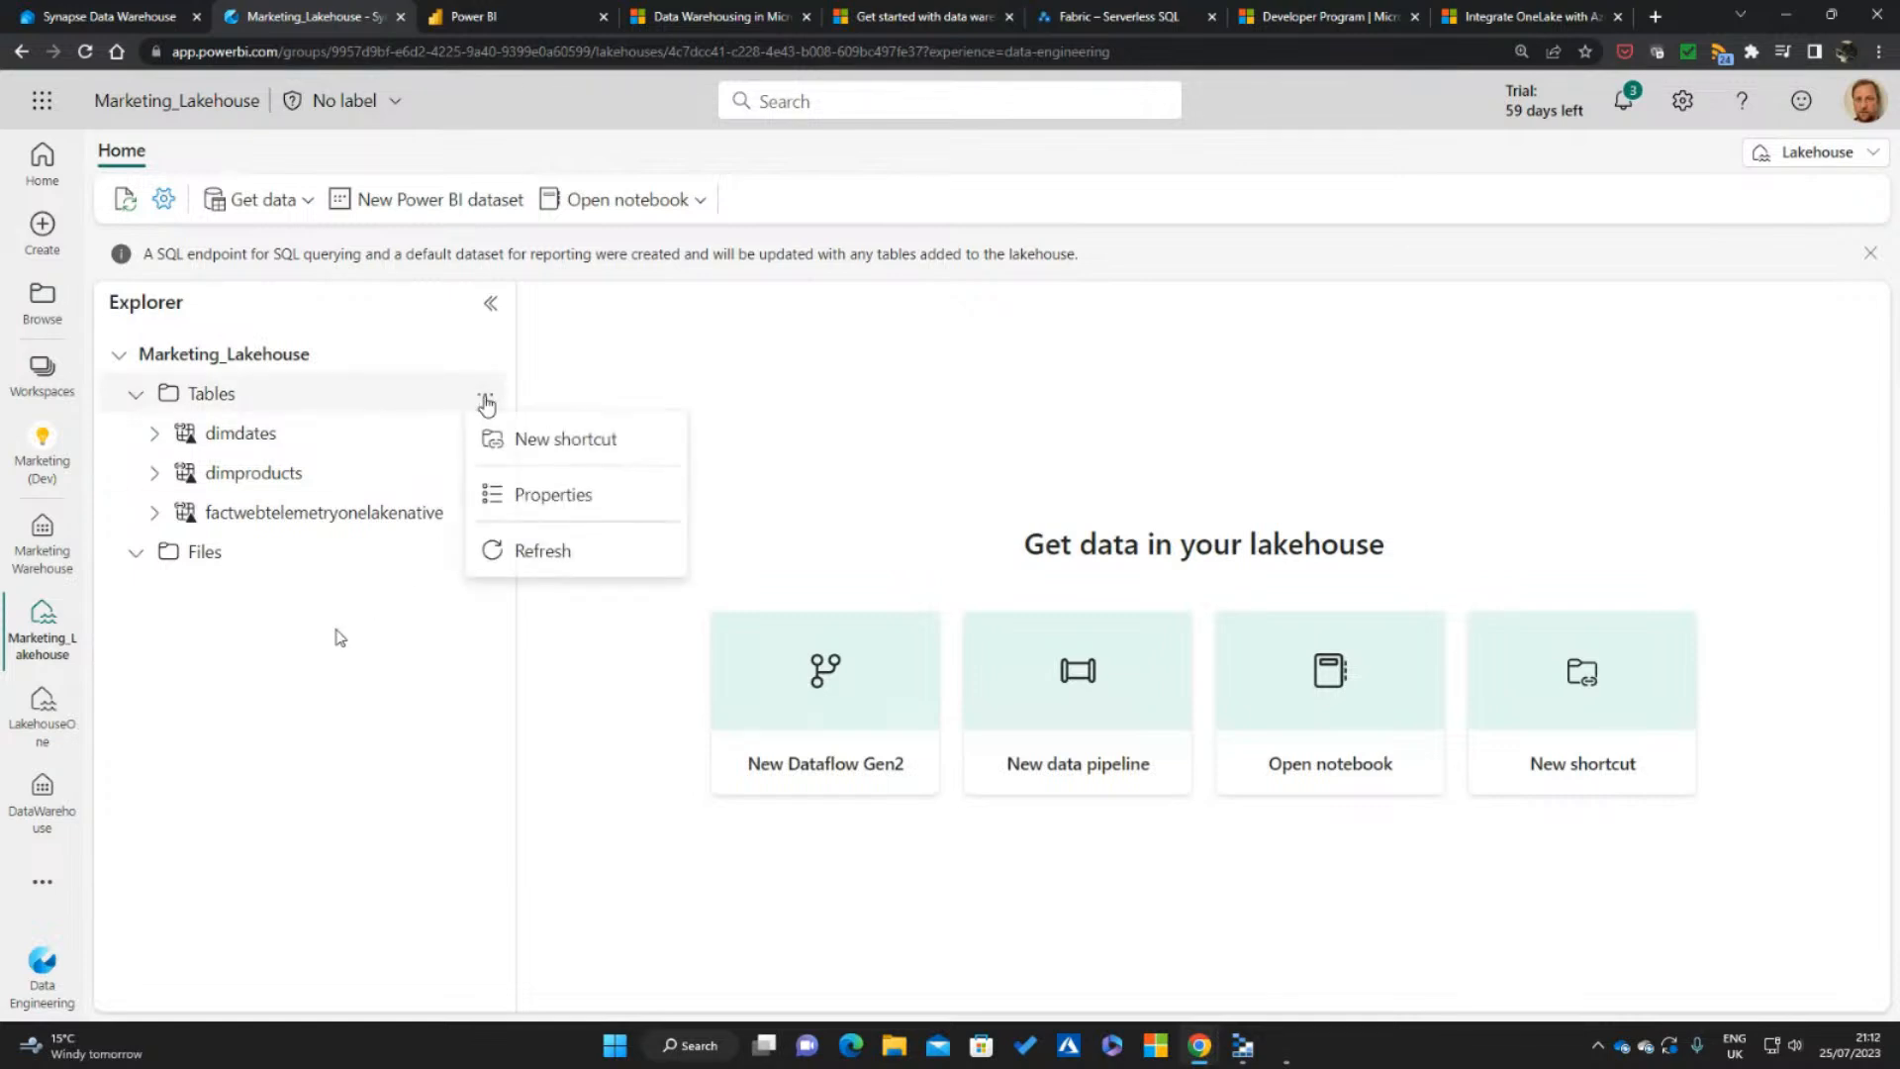
pyautogui.click(559, 444)
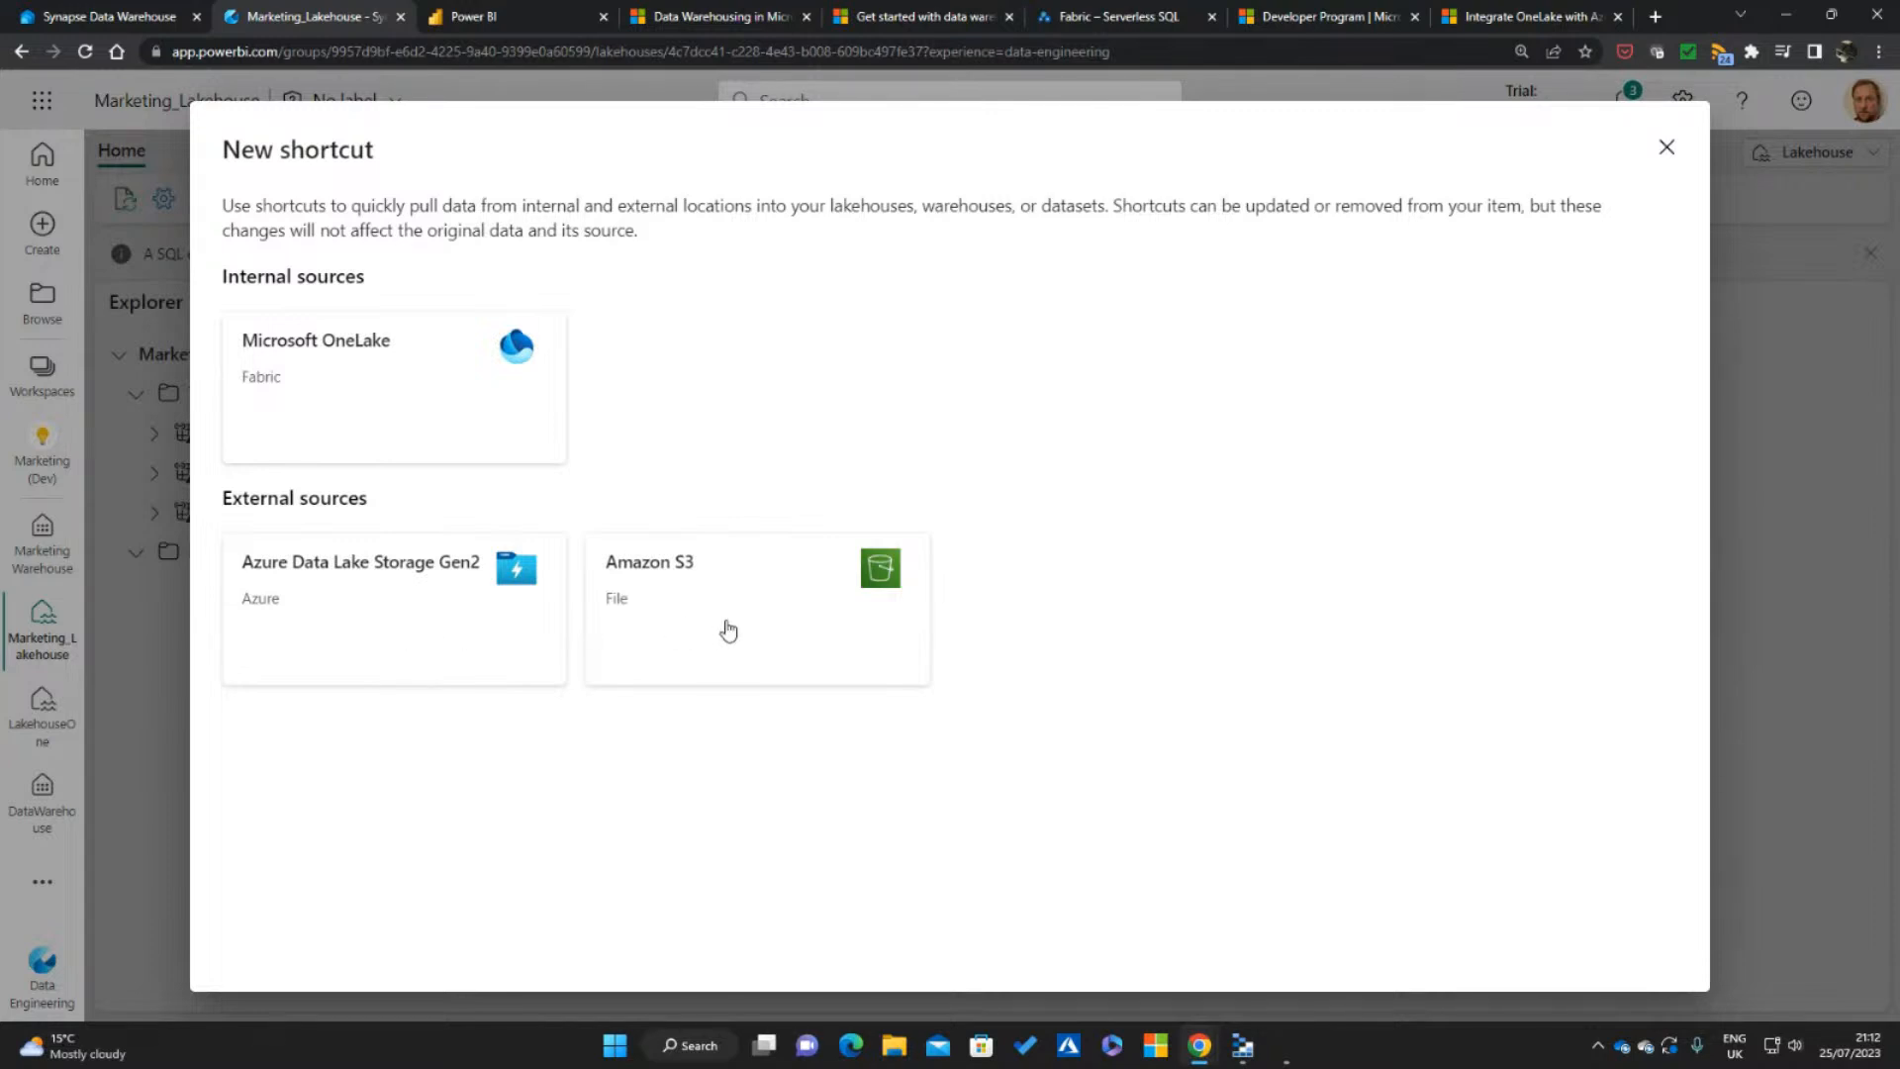
pyautogui.click(347, 384)
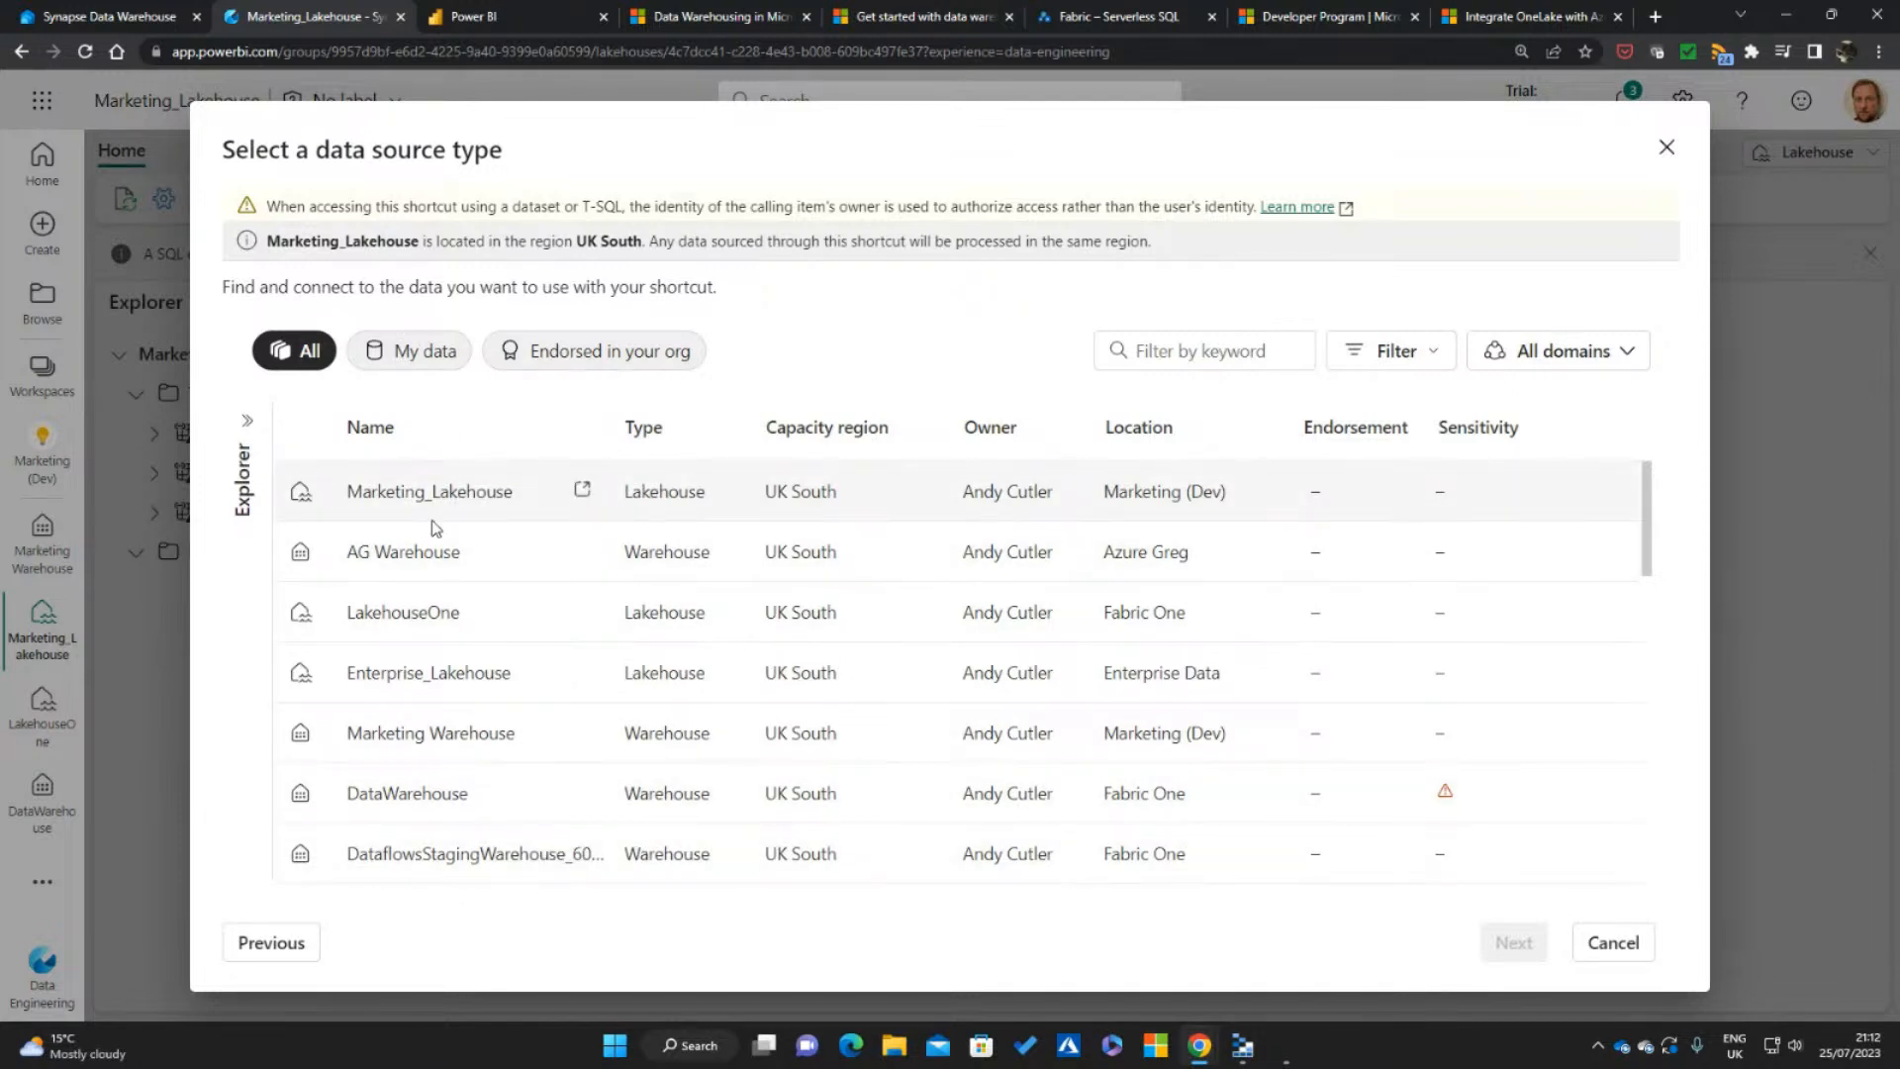
pyautogui.click(430, 617)
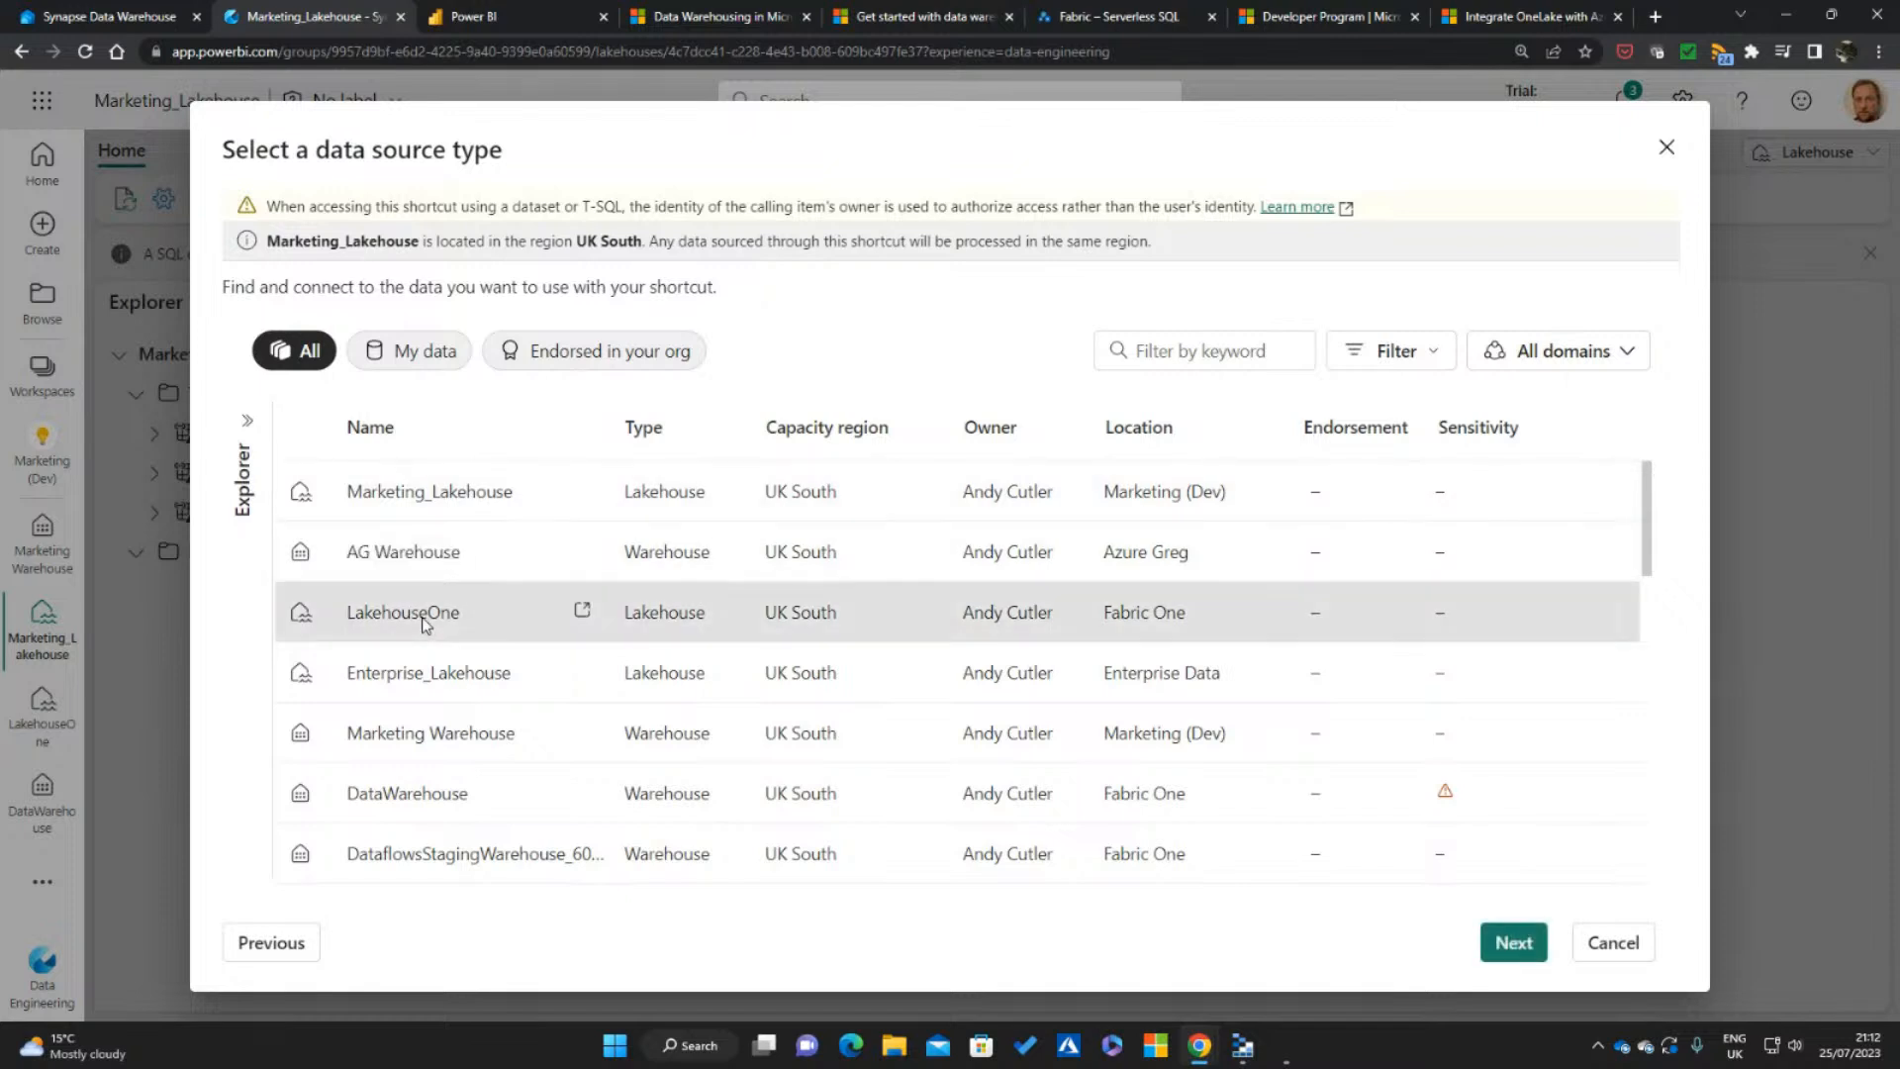
pyautogui.click(1518, 942)
pyautogui.click(258, 421)
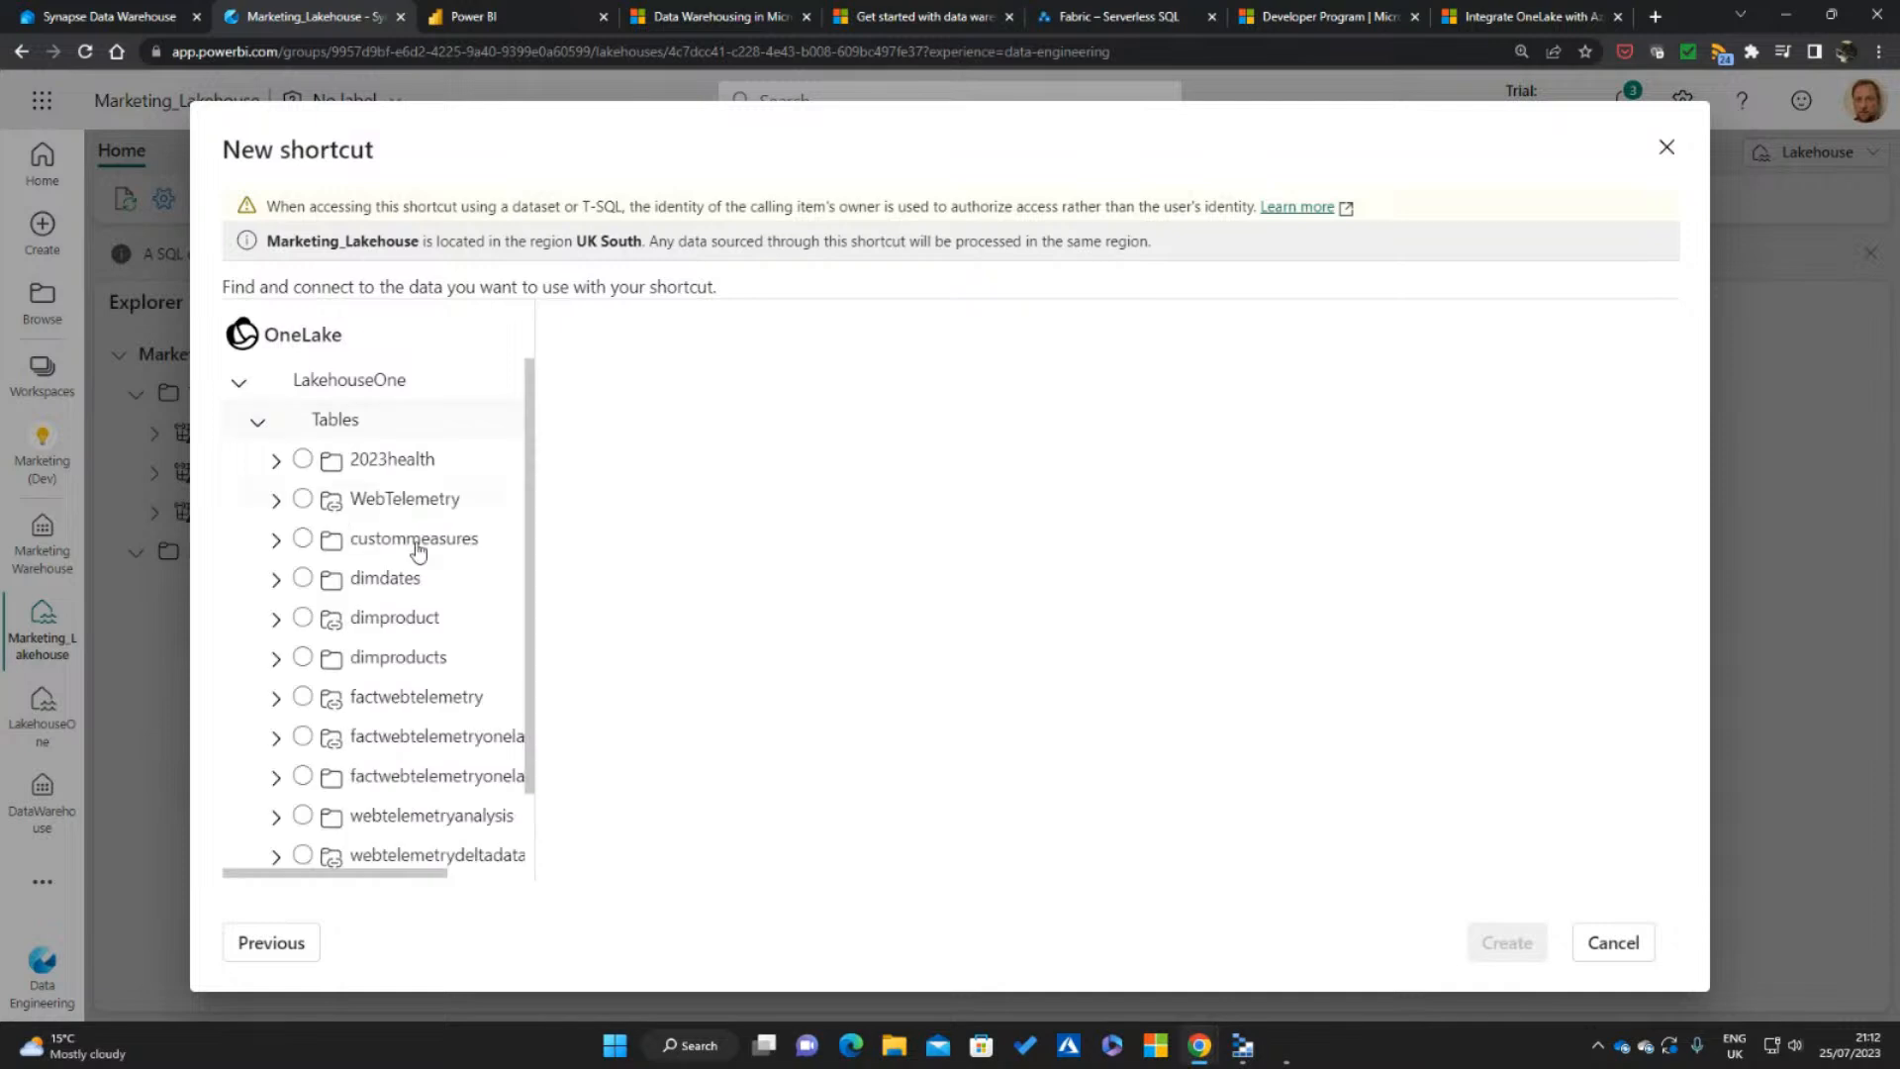
pyautogui.scroll(-2, 534, 480)
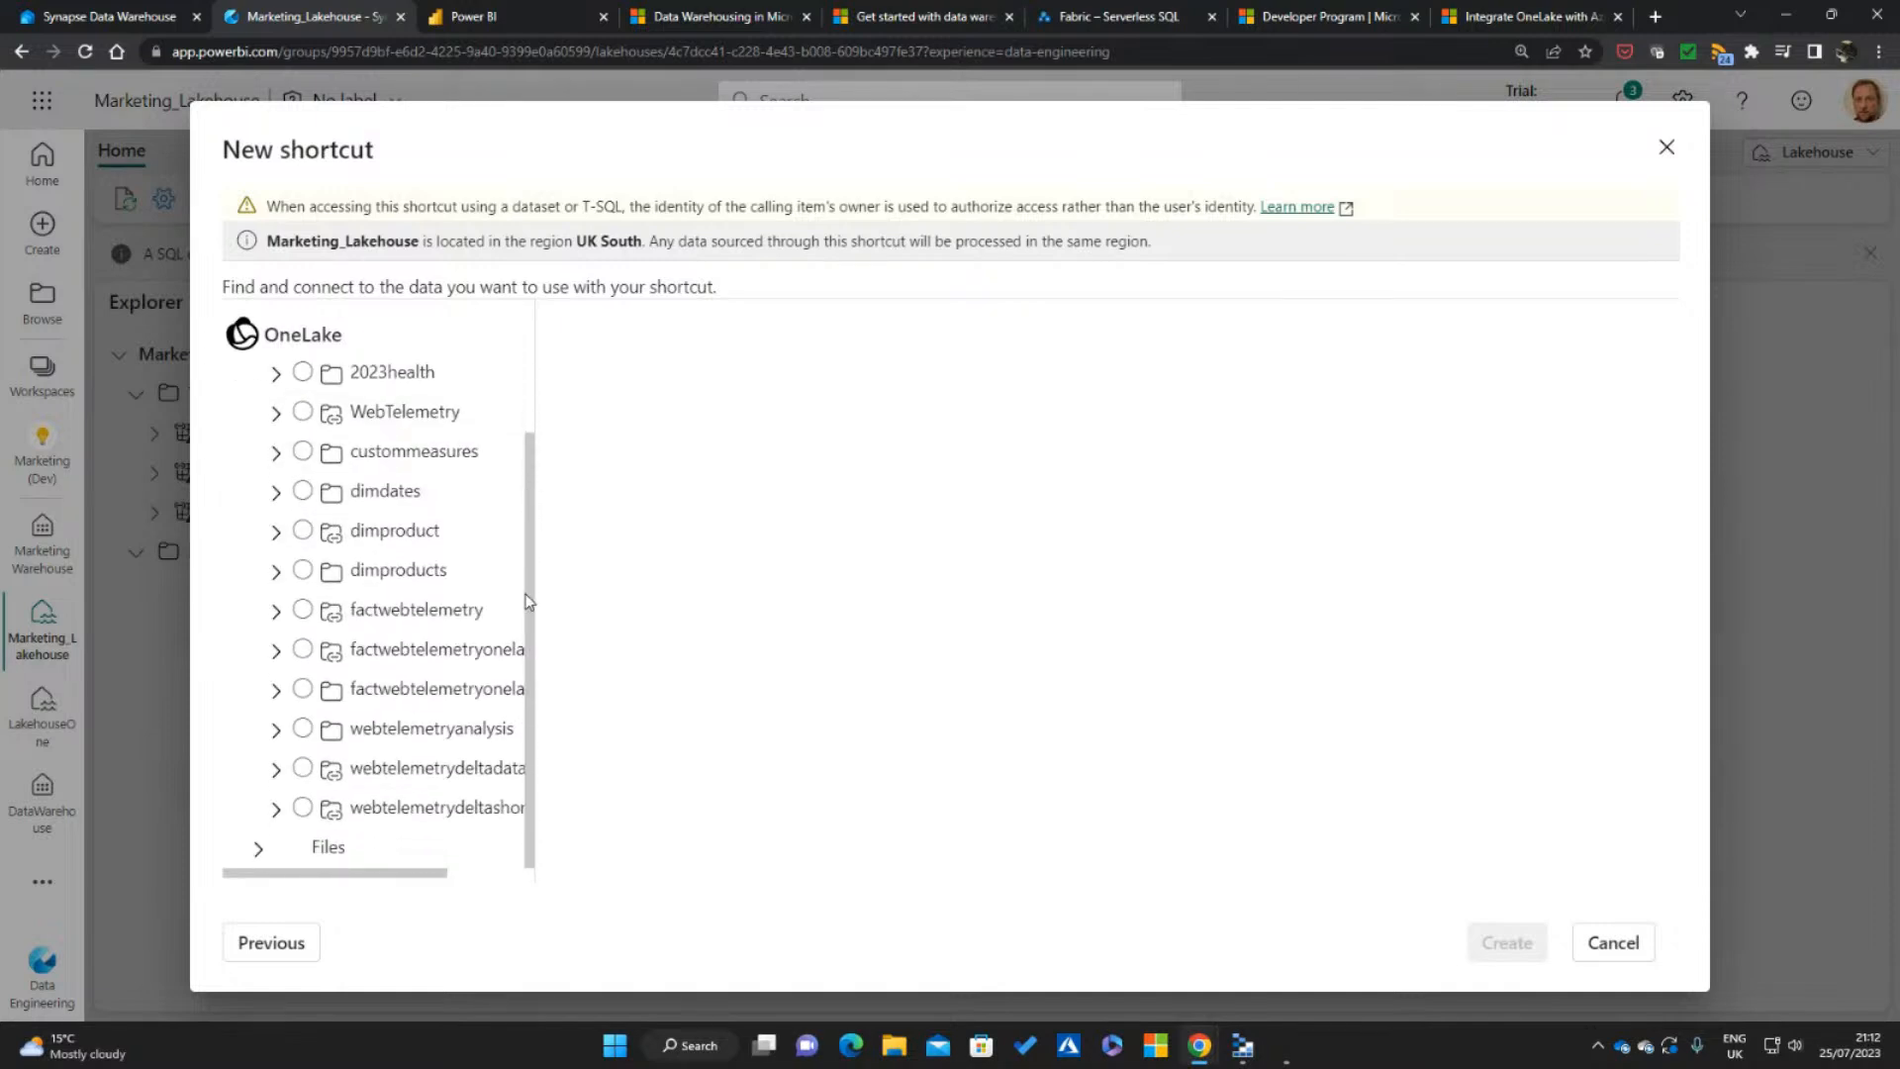
pyautogui.scroll(2, 534, 460)
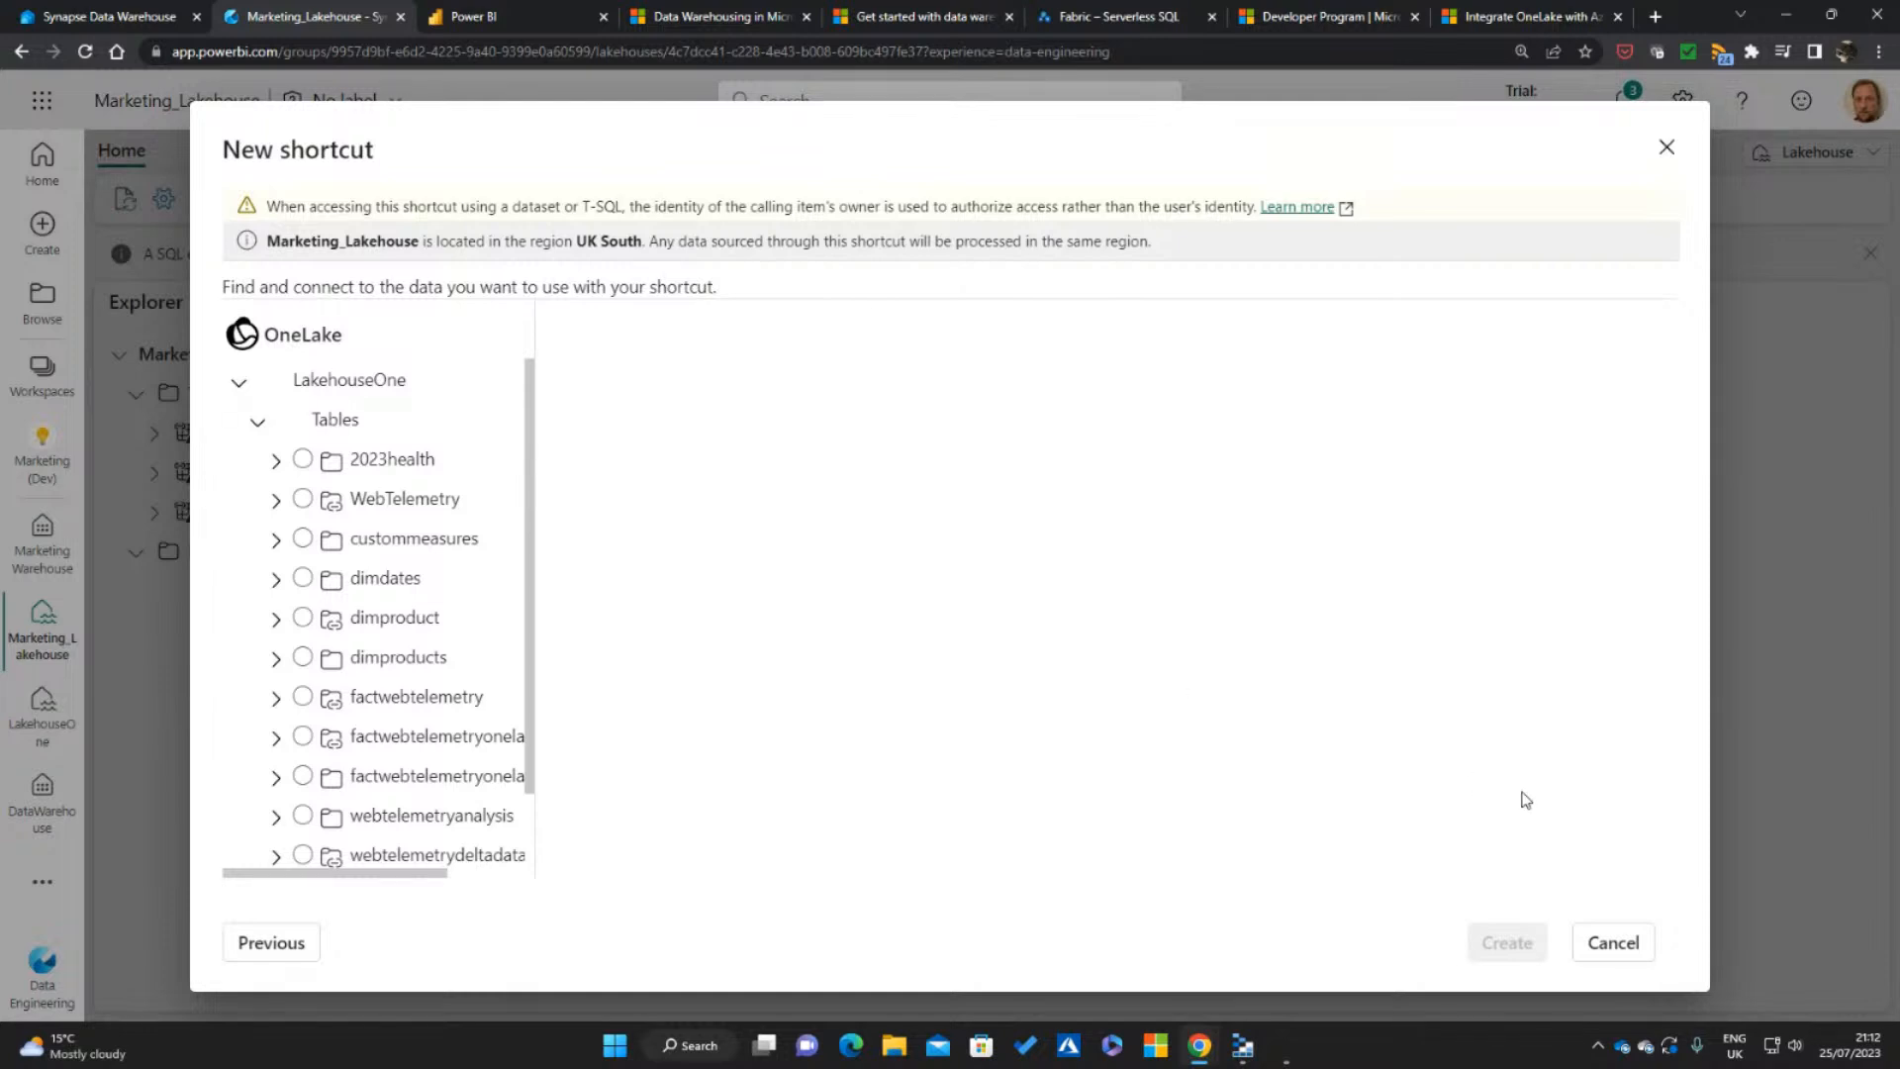
pyautogui.click(1634, 945)
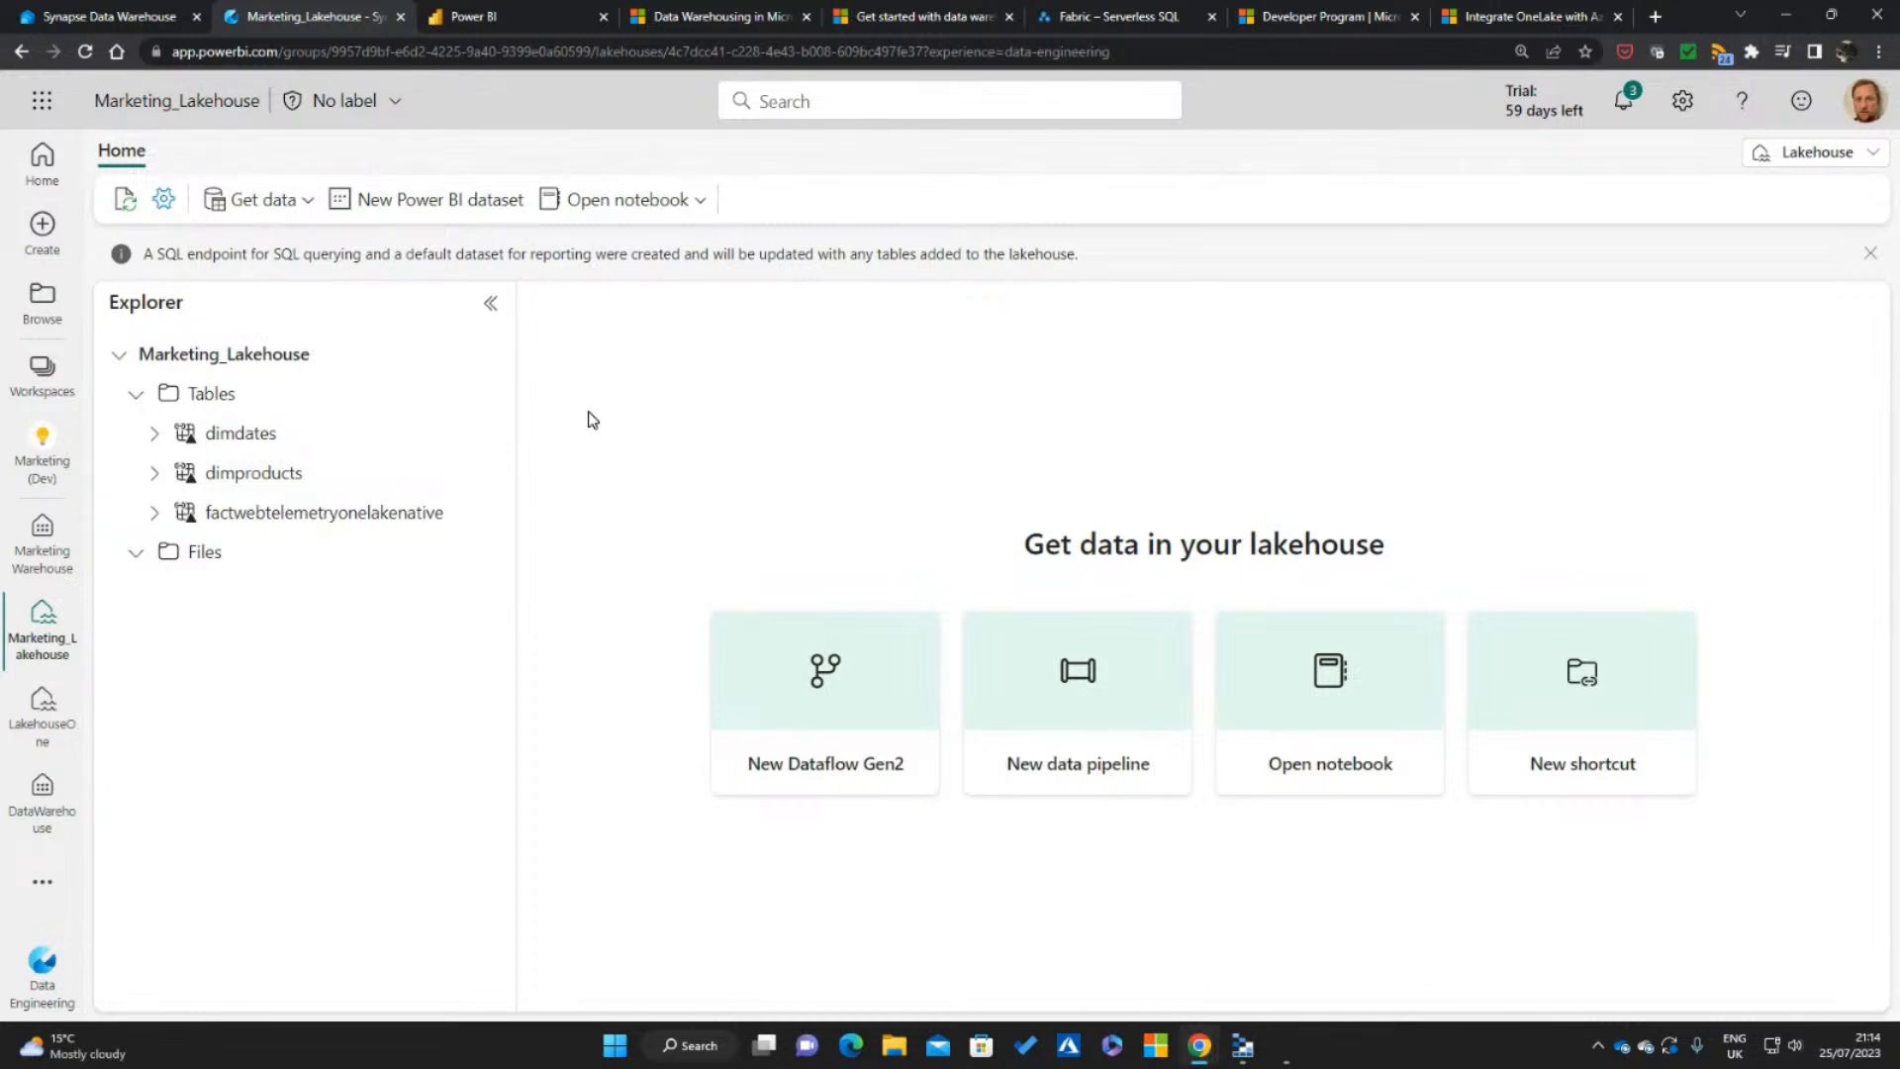
# Return to the Marketing (Dev) workspace, open the Marketing Warehouse warehouse and widen its Explorer pane slightly
pyautogui.click(218, 103)
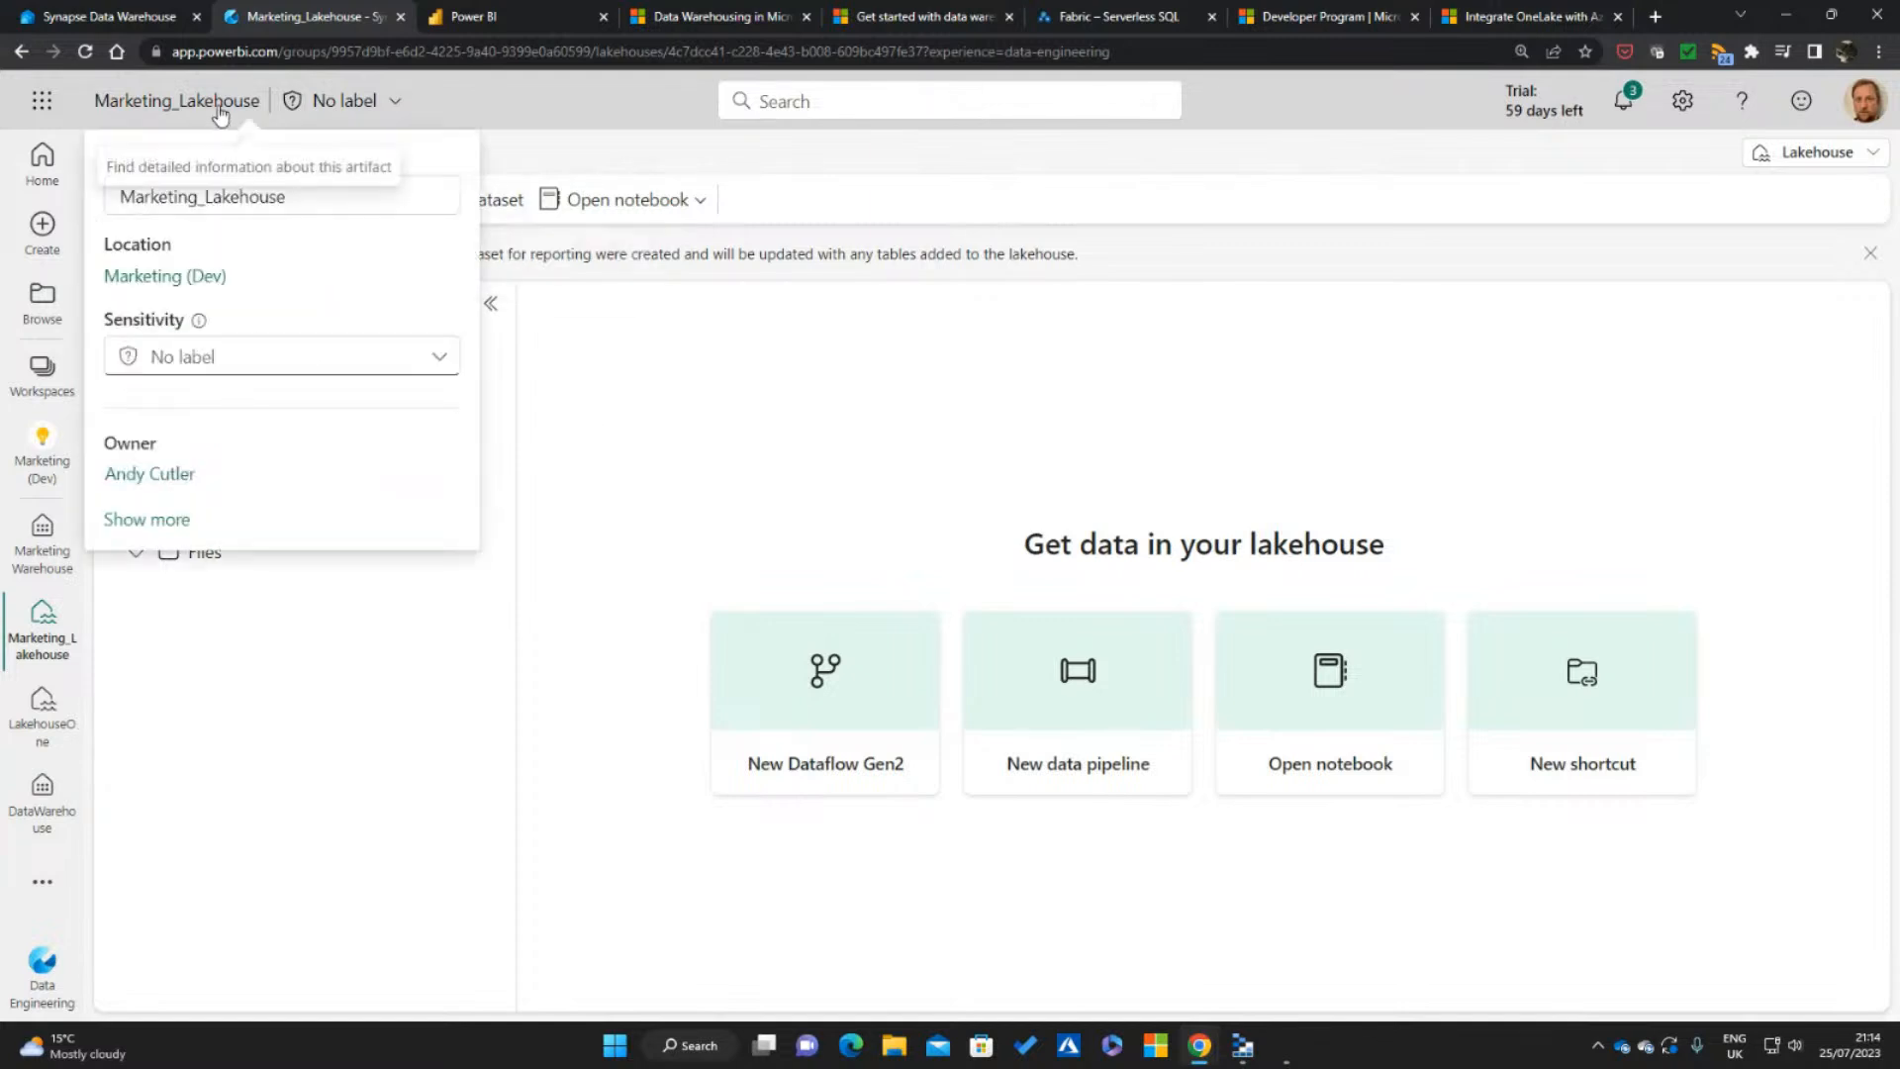
pyautogui.click(195, 279)
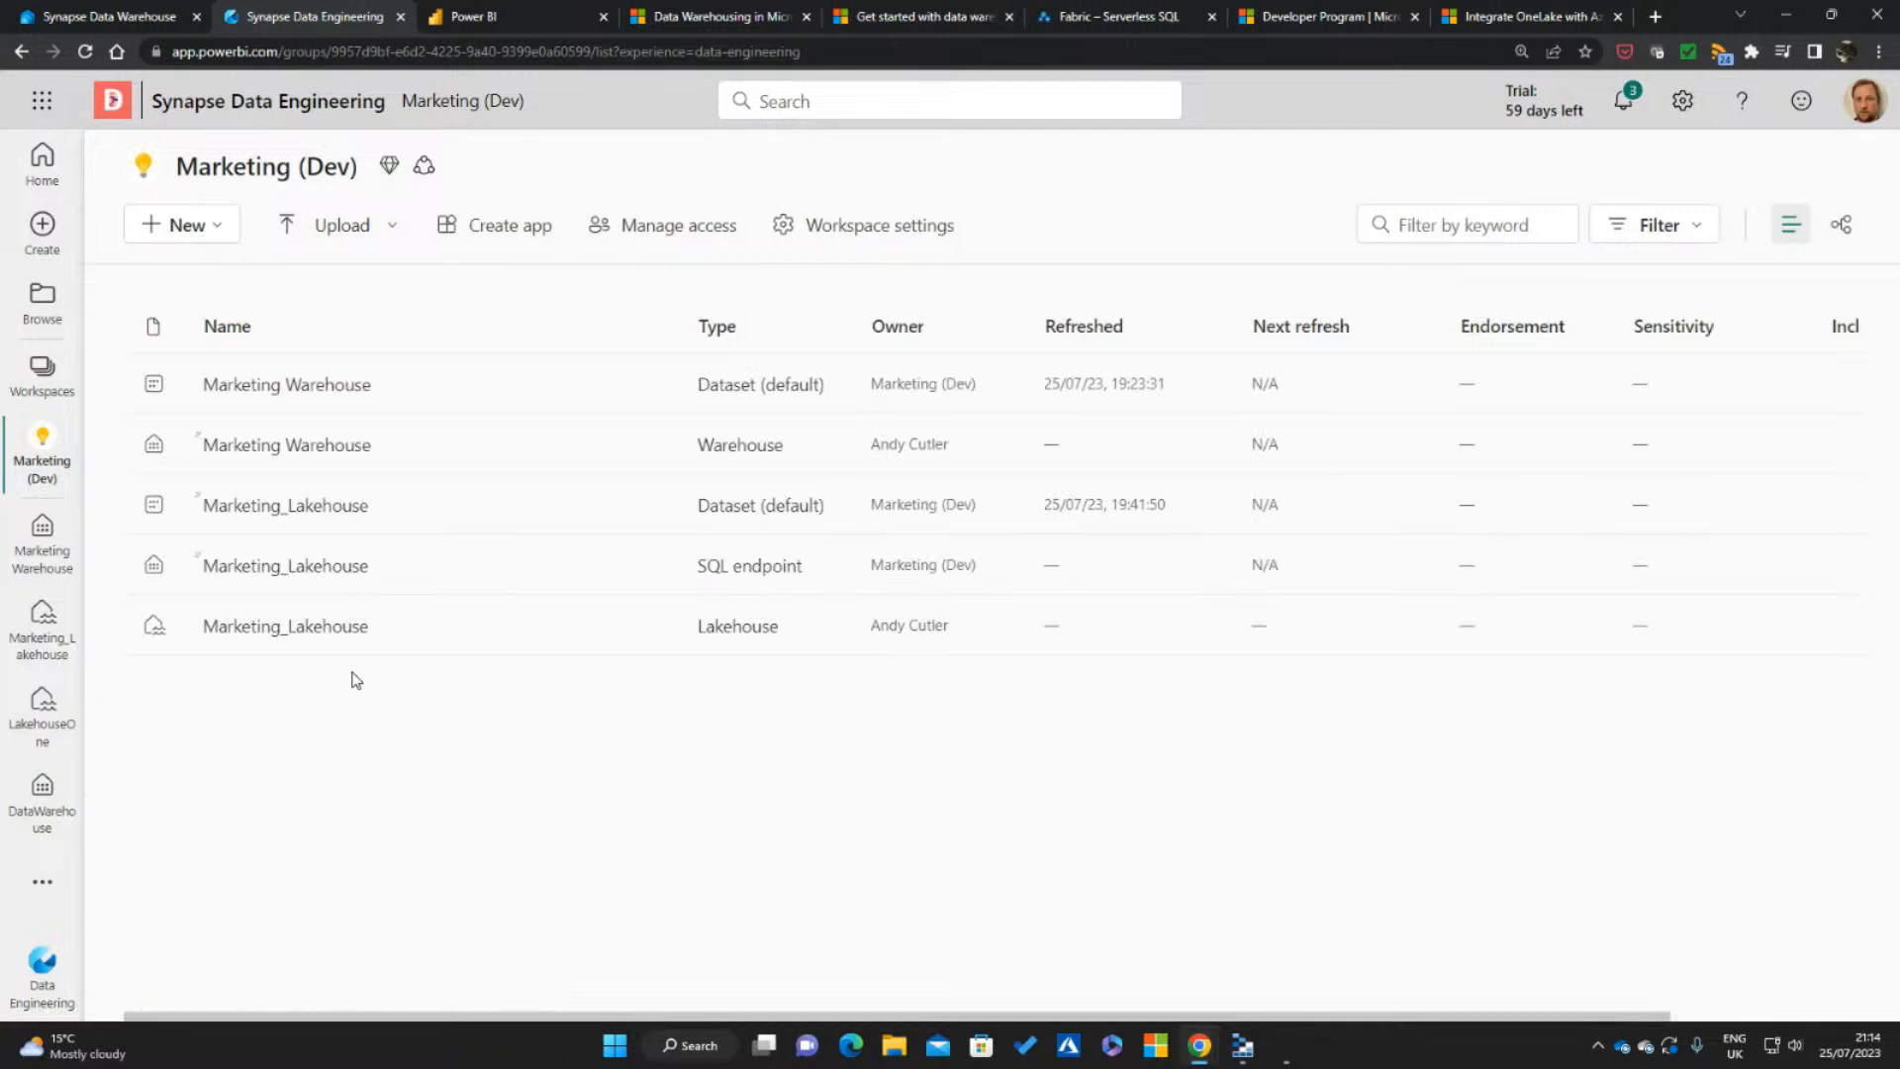
pyautogui.click(348, 445)
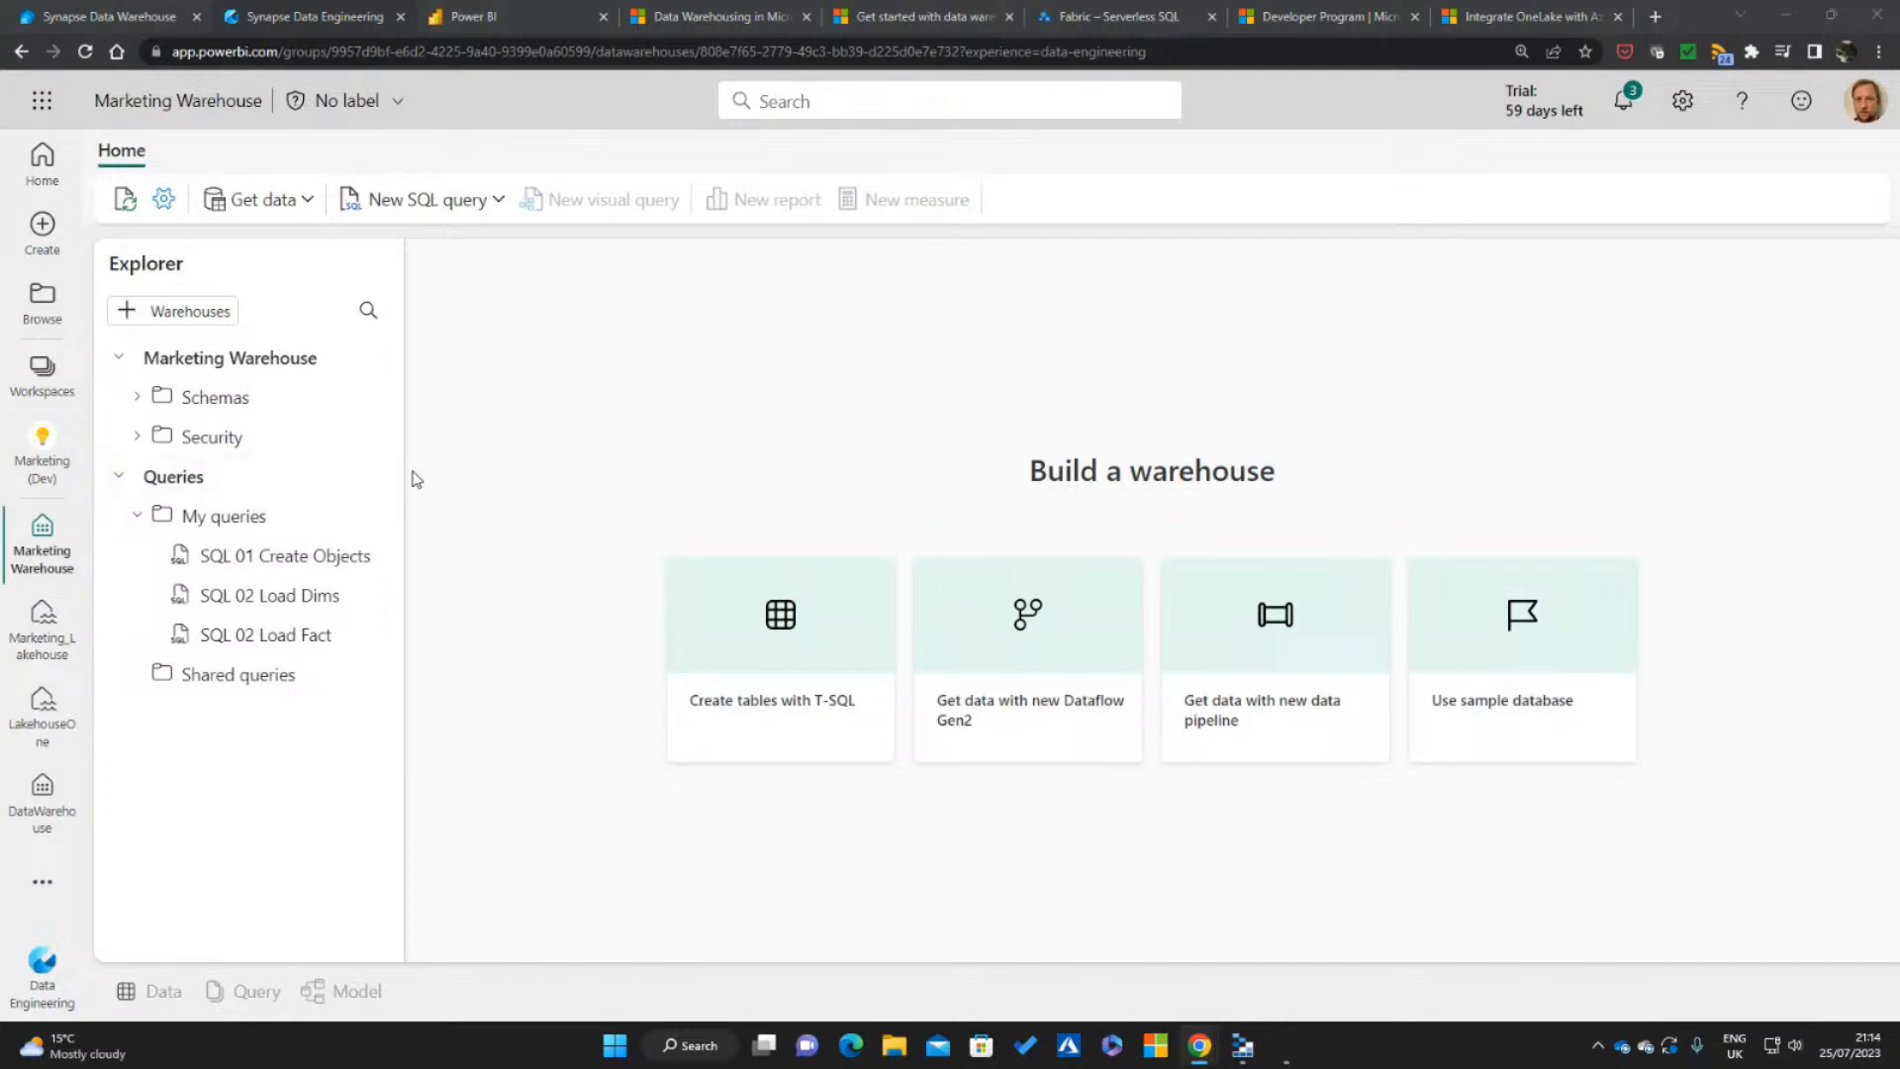
pyautogui.moveTo(405, 475); pyautogui.dragTo(453, 458)
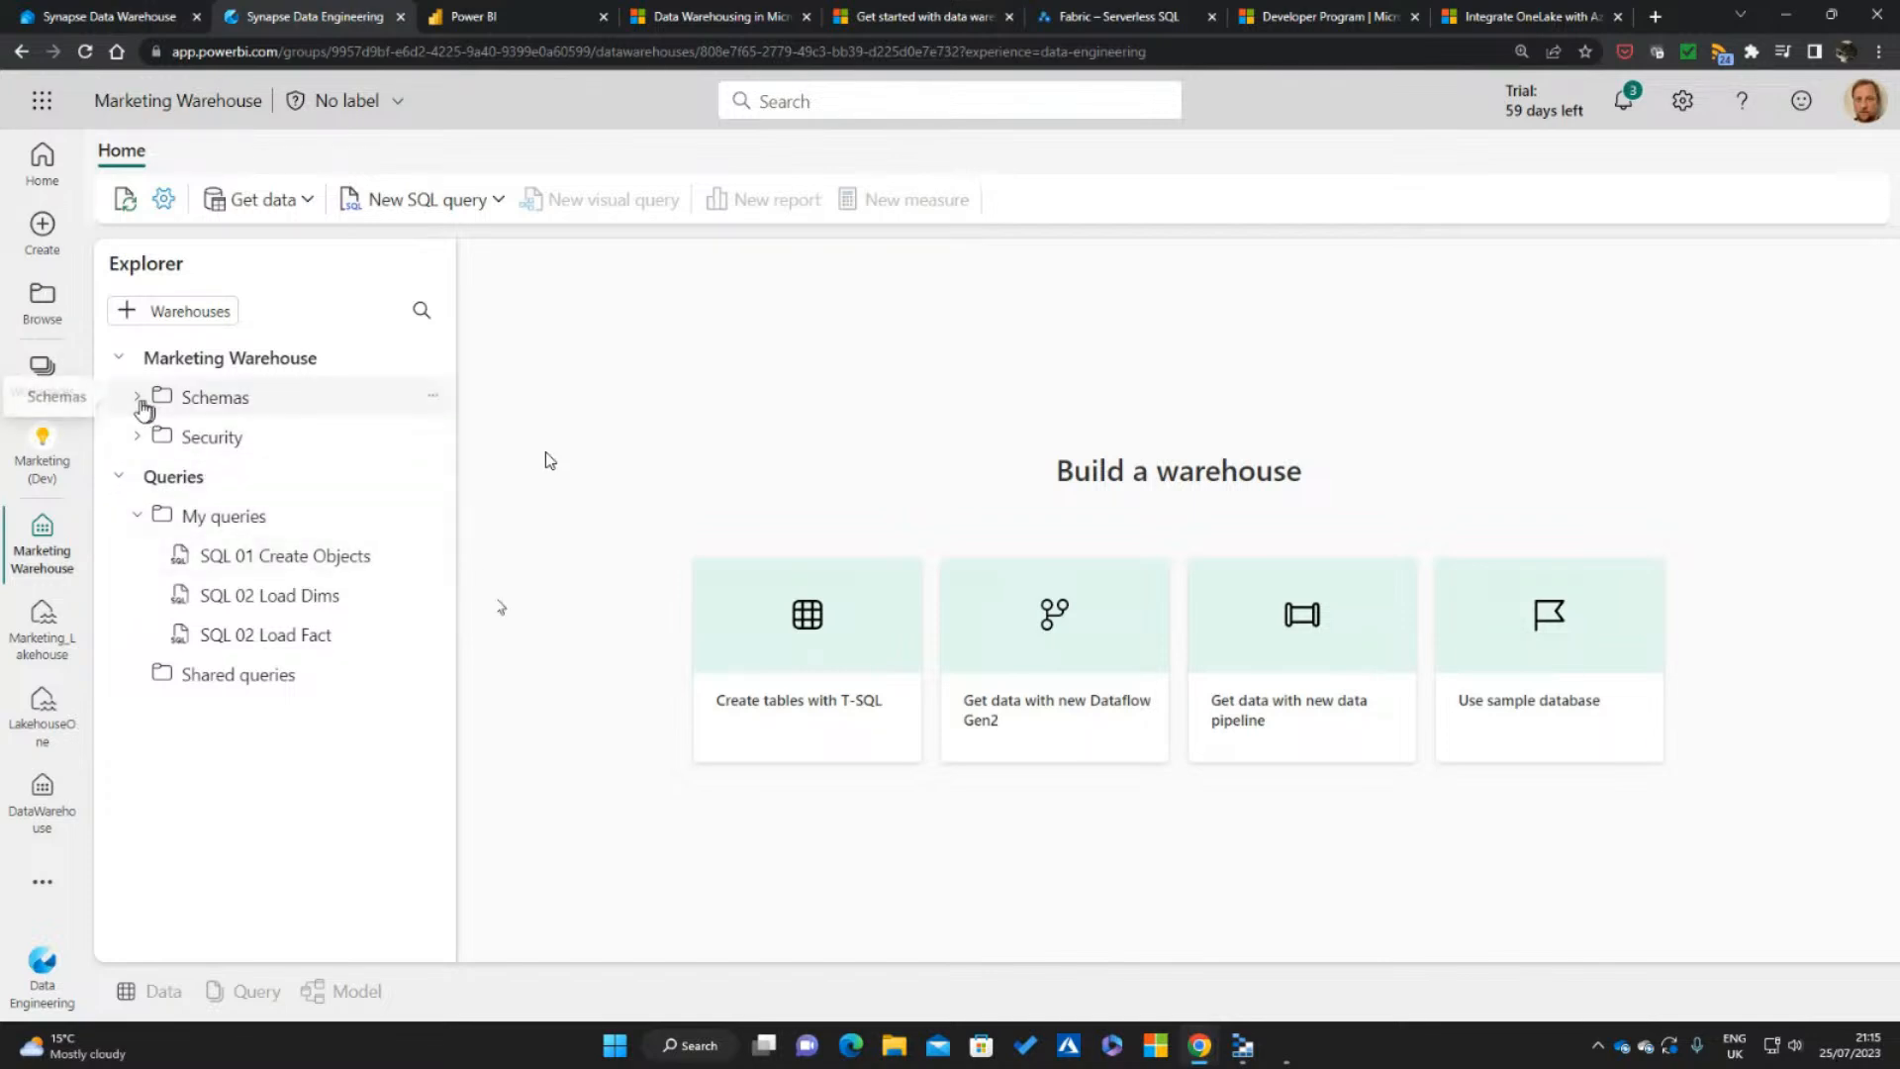
# Open the SQL 01 Create Objects query and run only the statements that drop and create the DW.FactWebTelemetry table
pyautogui.click(337, 562)
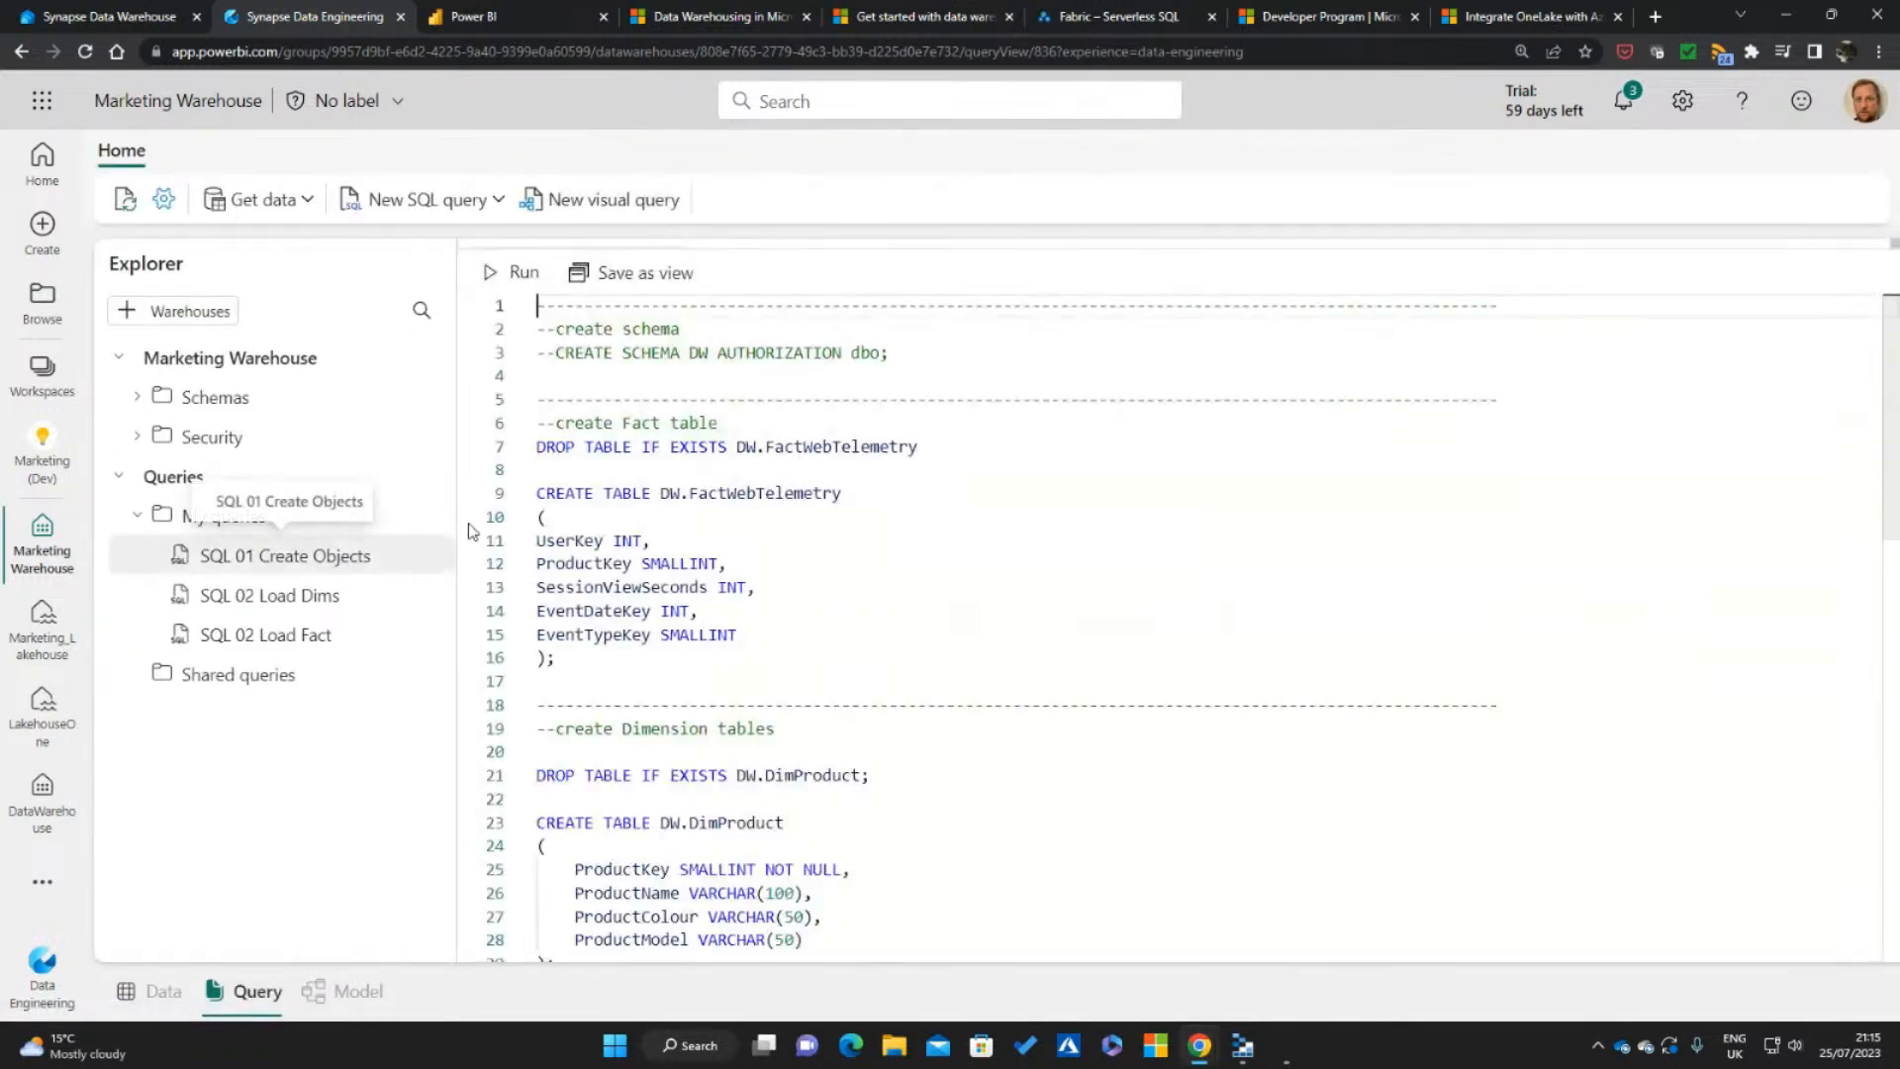
pyautogui.moveTo(457, 518); pyautogui.dragTo(436, 516)
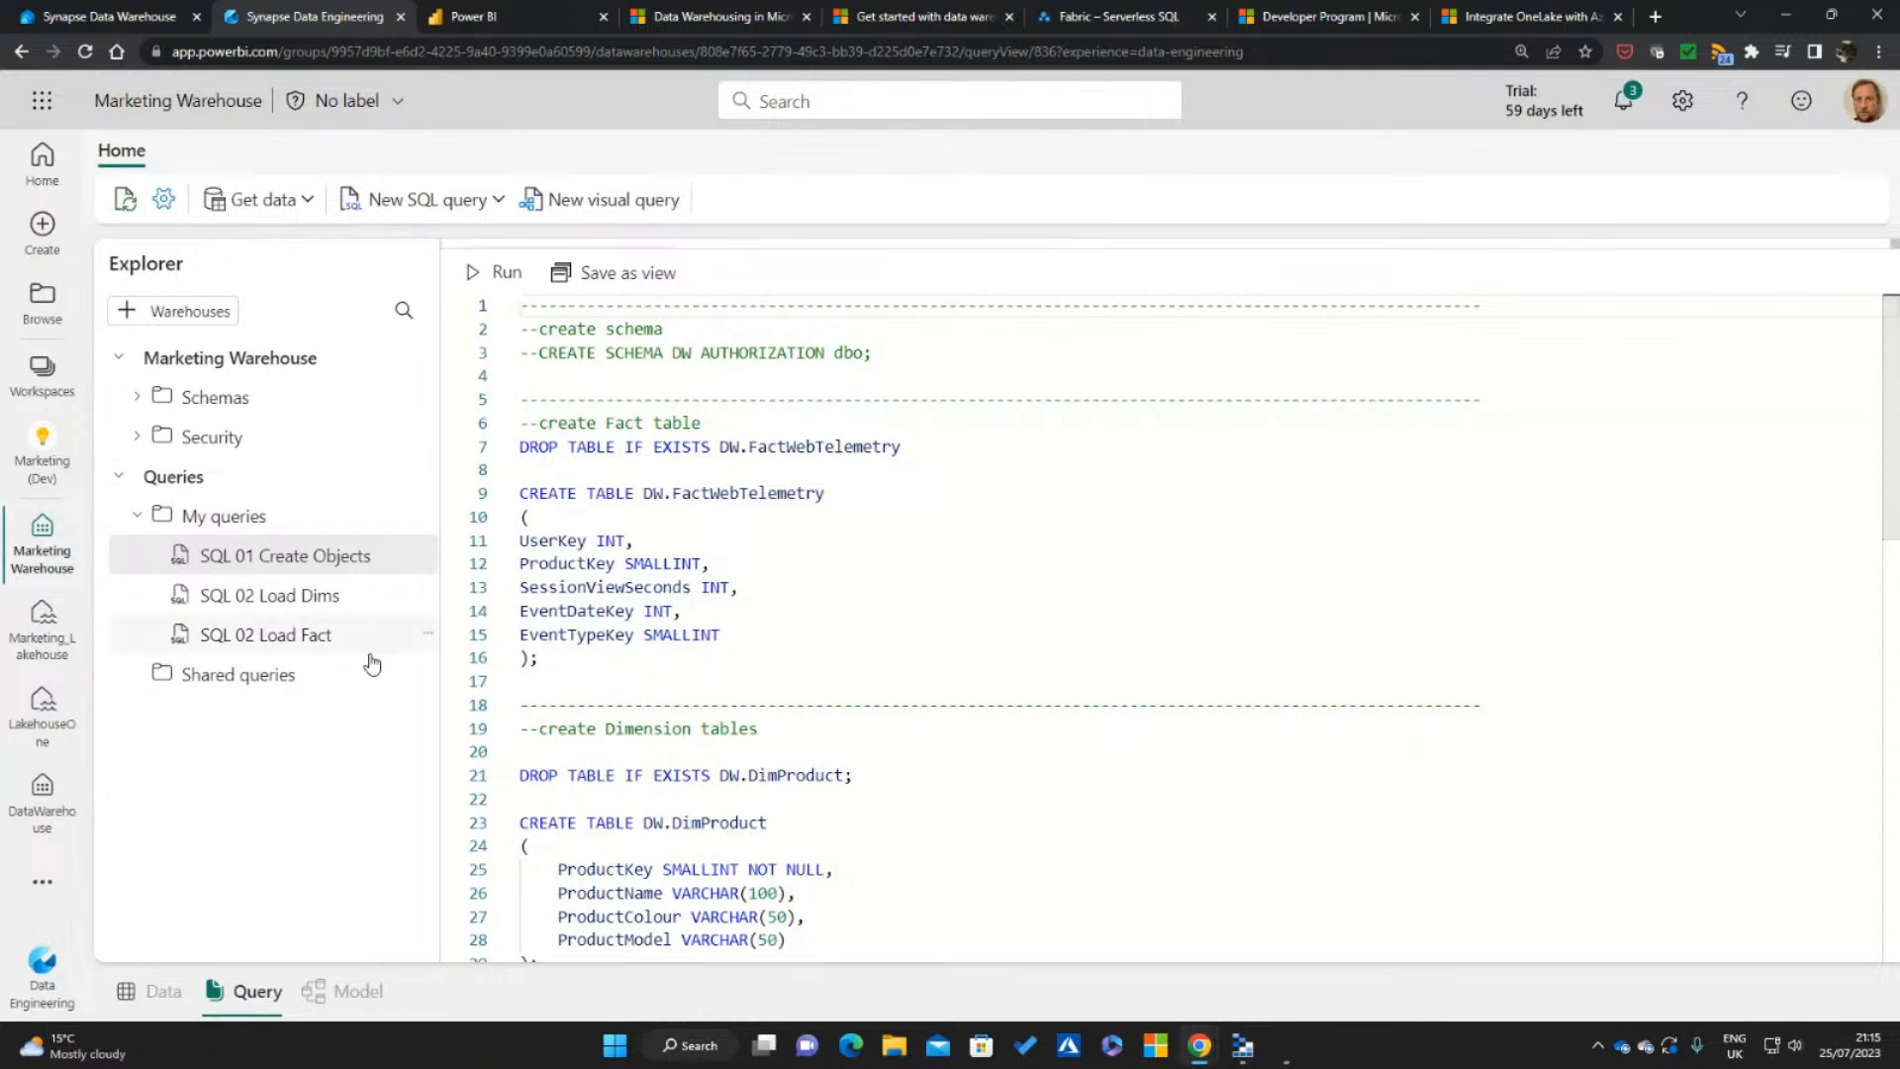
pyautogui.click(949, 591)
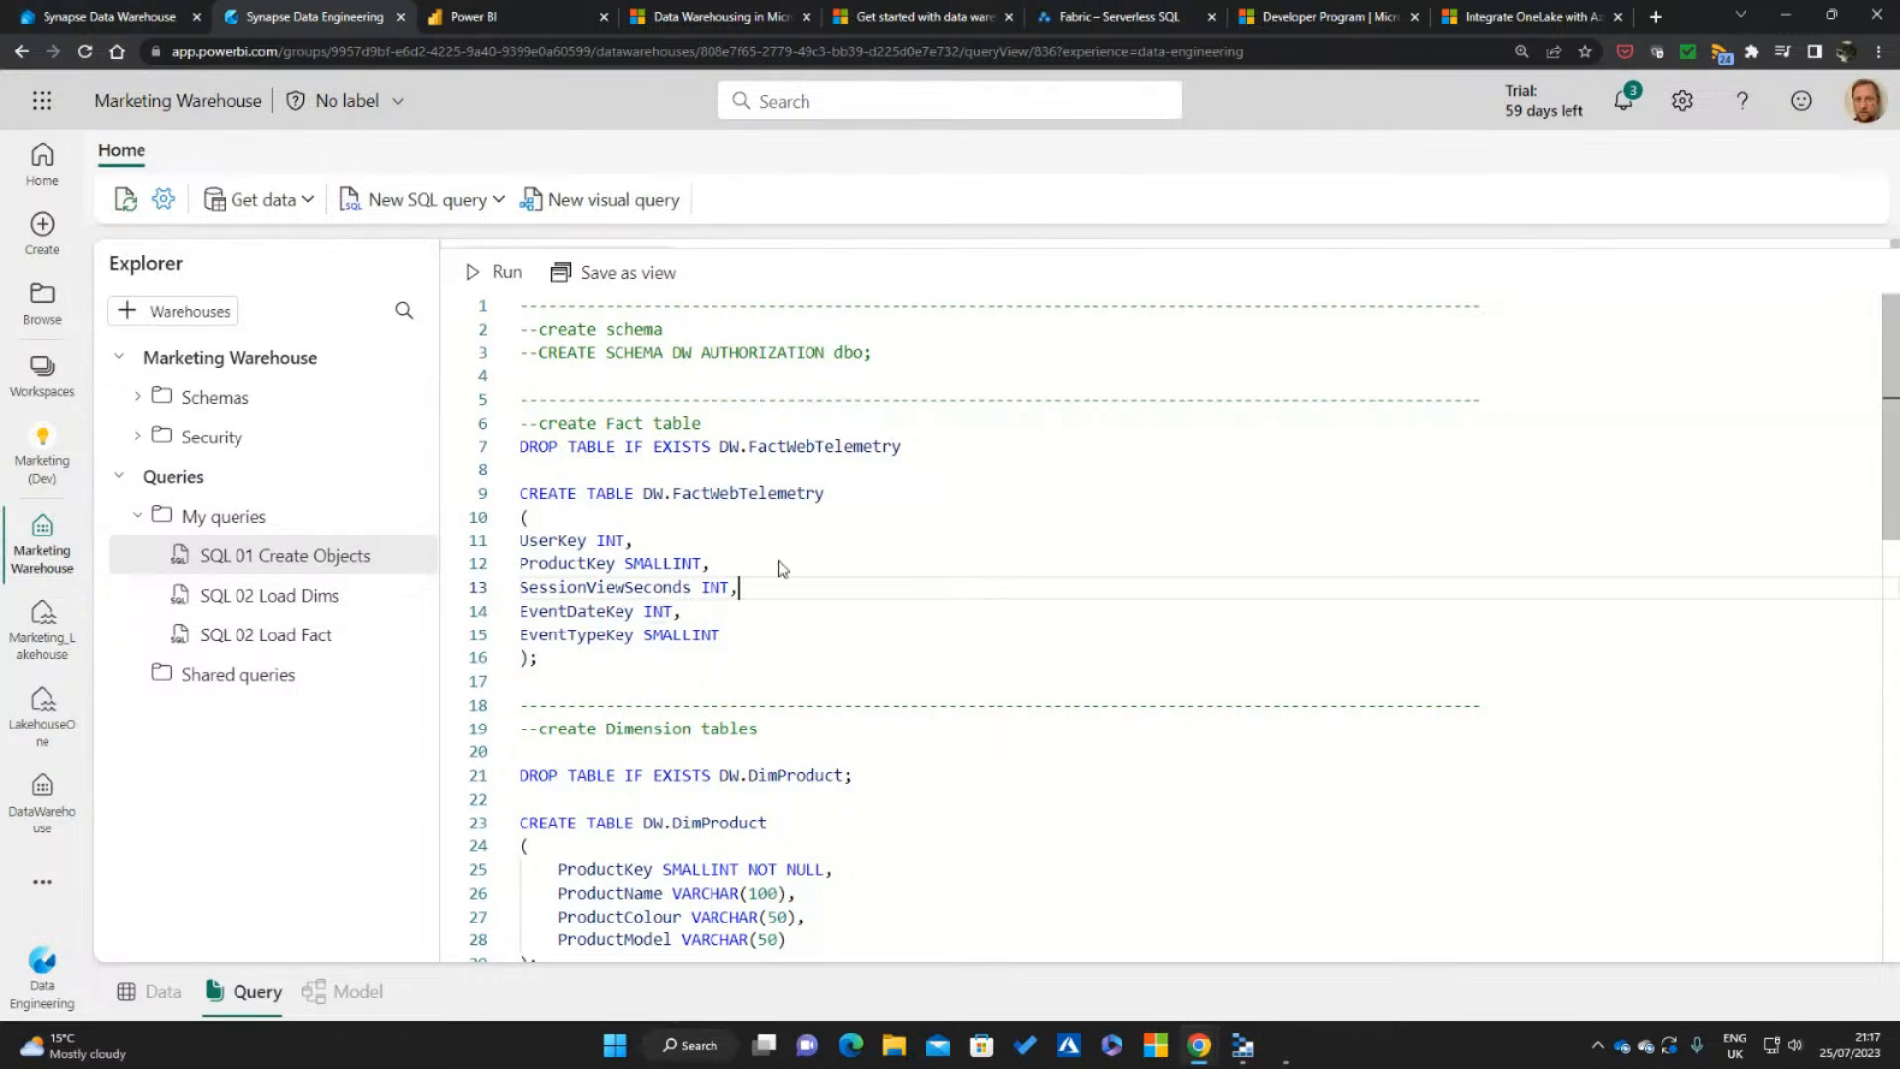
pyautogui.moveTo(831, 656); pyautogui.dragTo(516, 448)
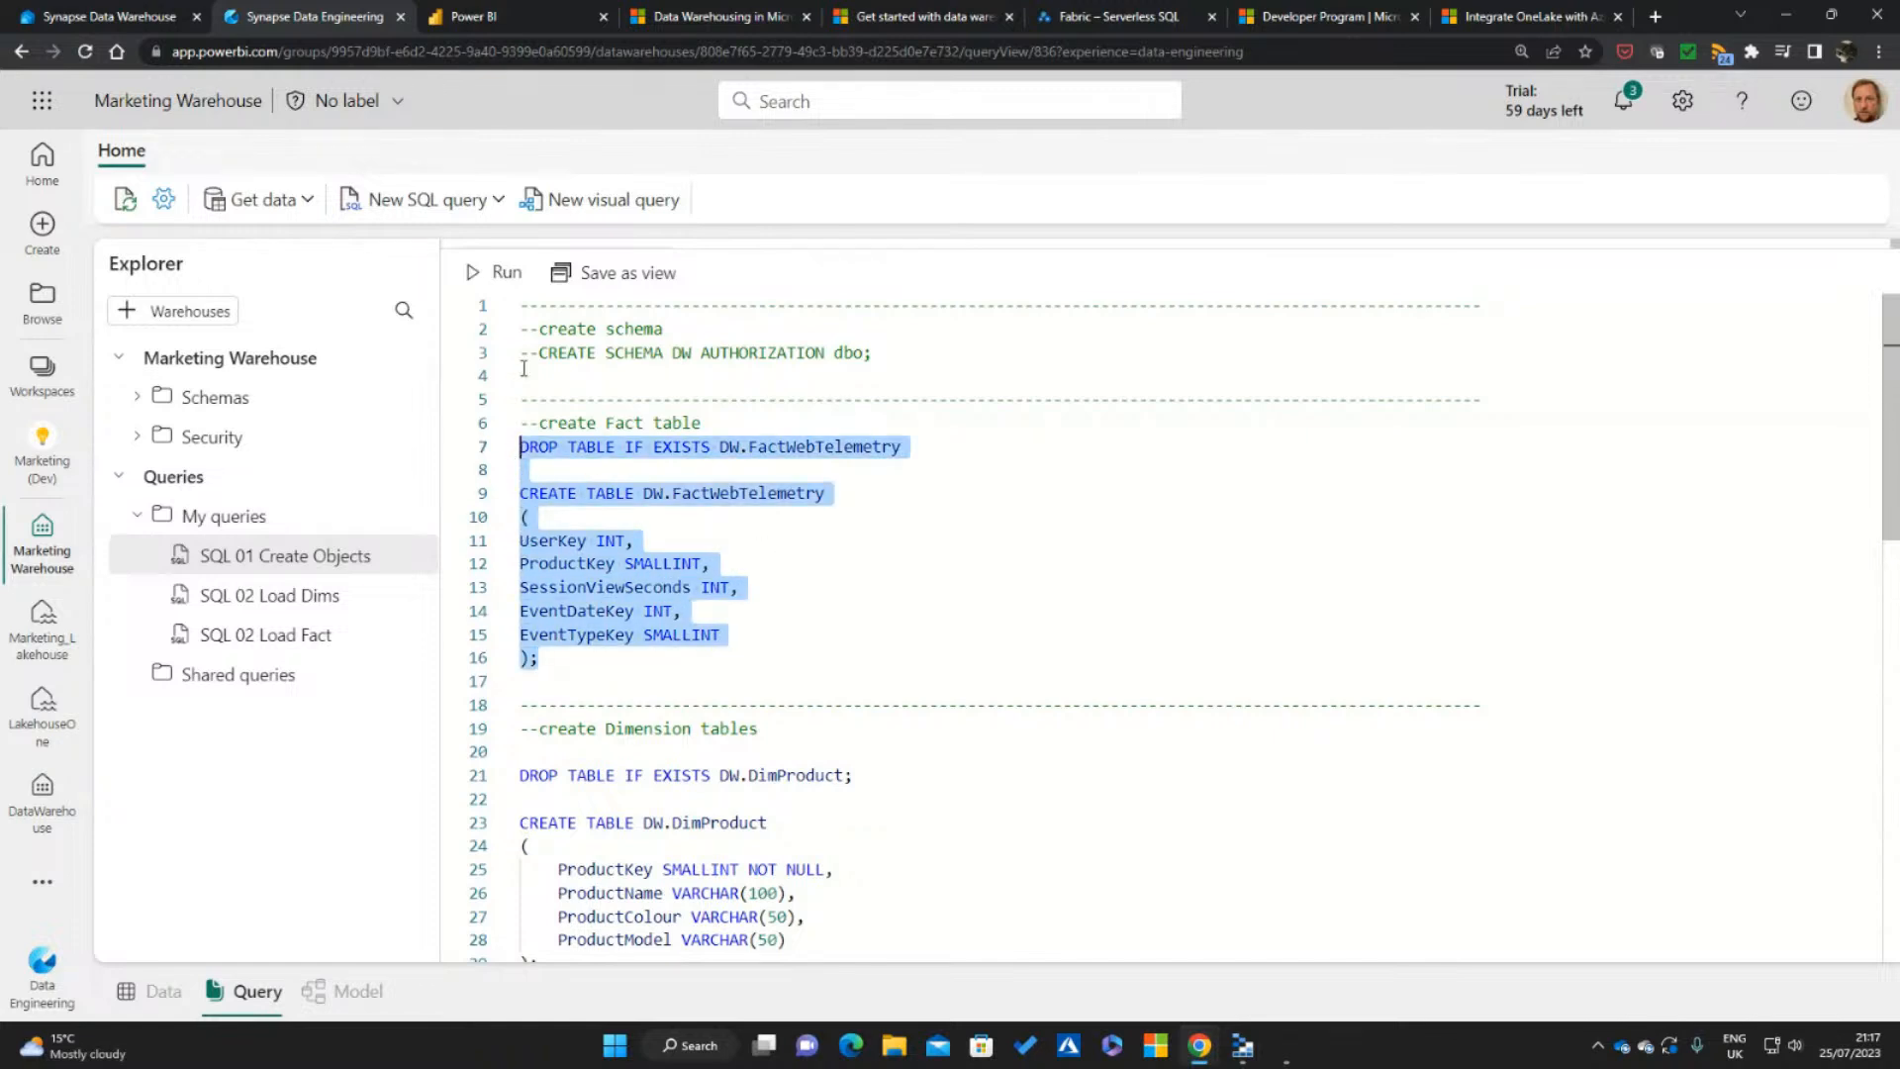
pyautogui.click(496, 271)
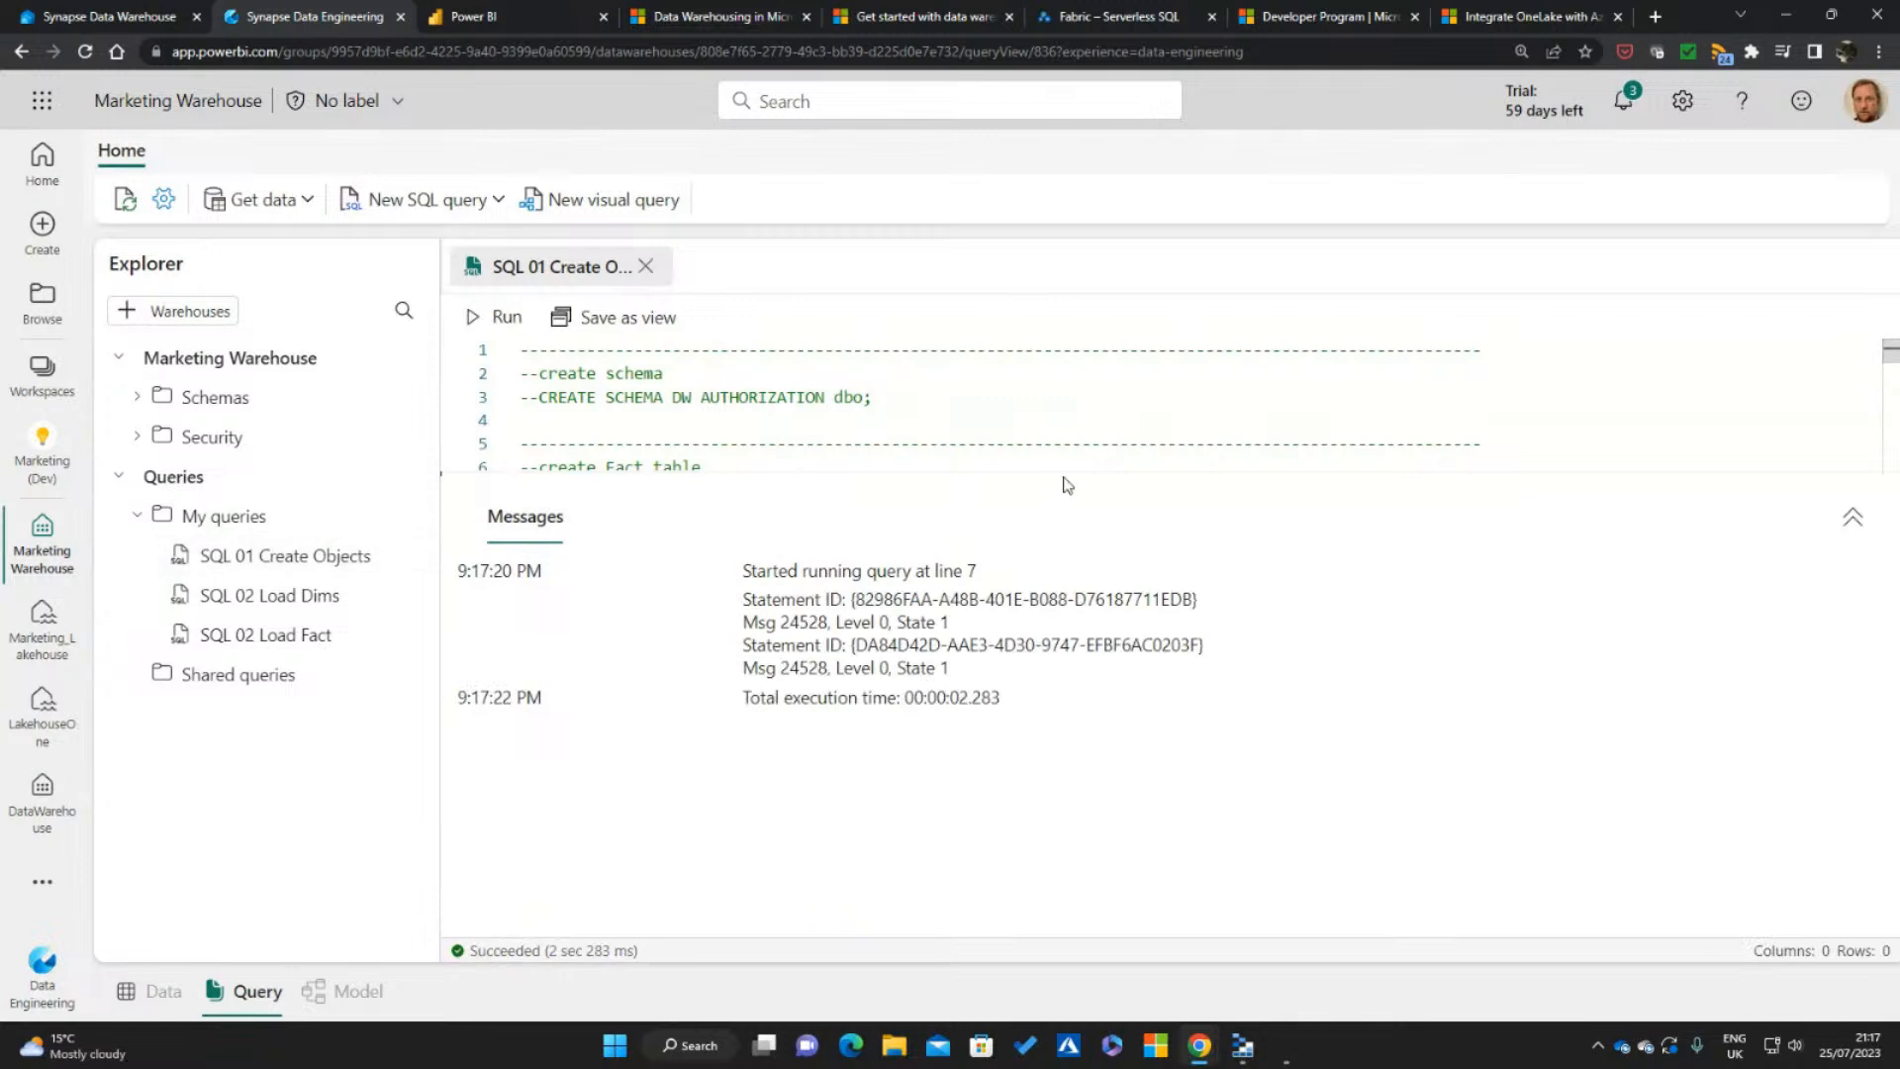
# Shrink the messages pane and run only the statements that drop and create the DW.DimProduct table
pyautogui.moveTo(1073, 472); pyautogui.dragTo(1117, 698)
pyautogui.scroll(-5, 1005, 492)
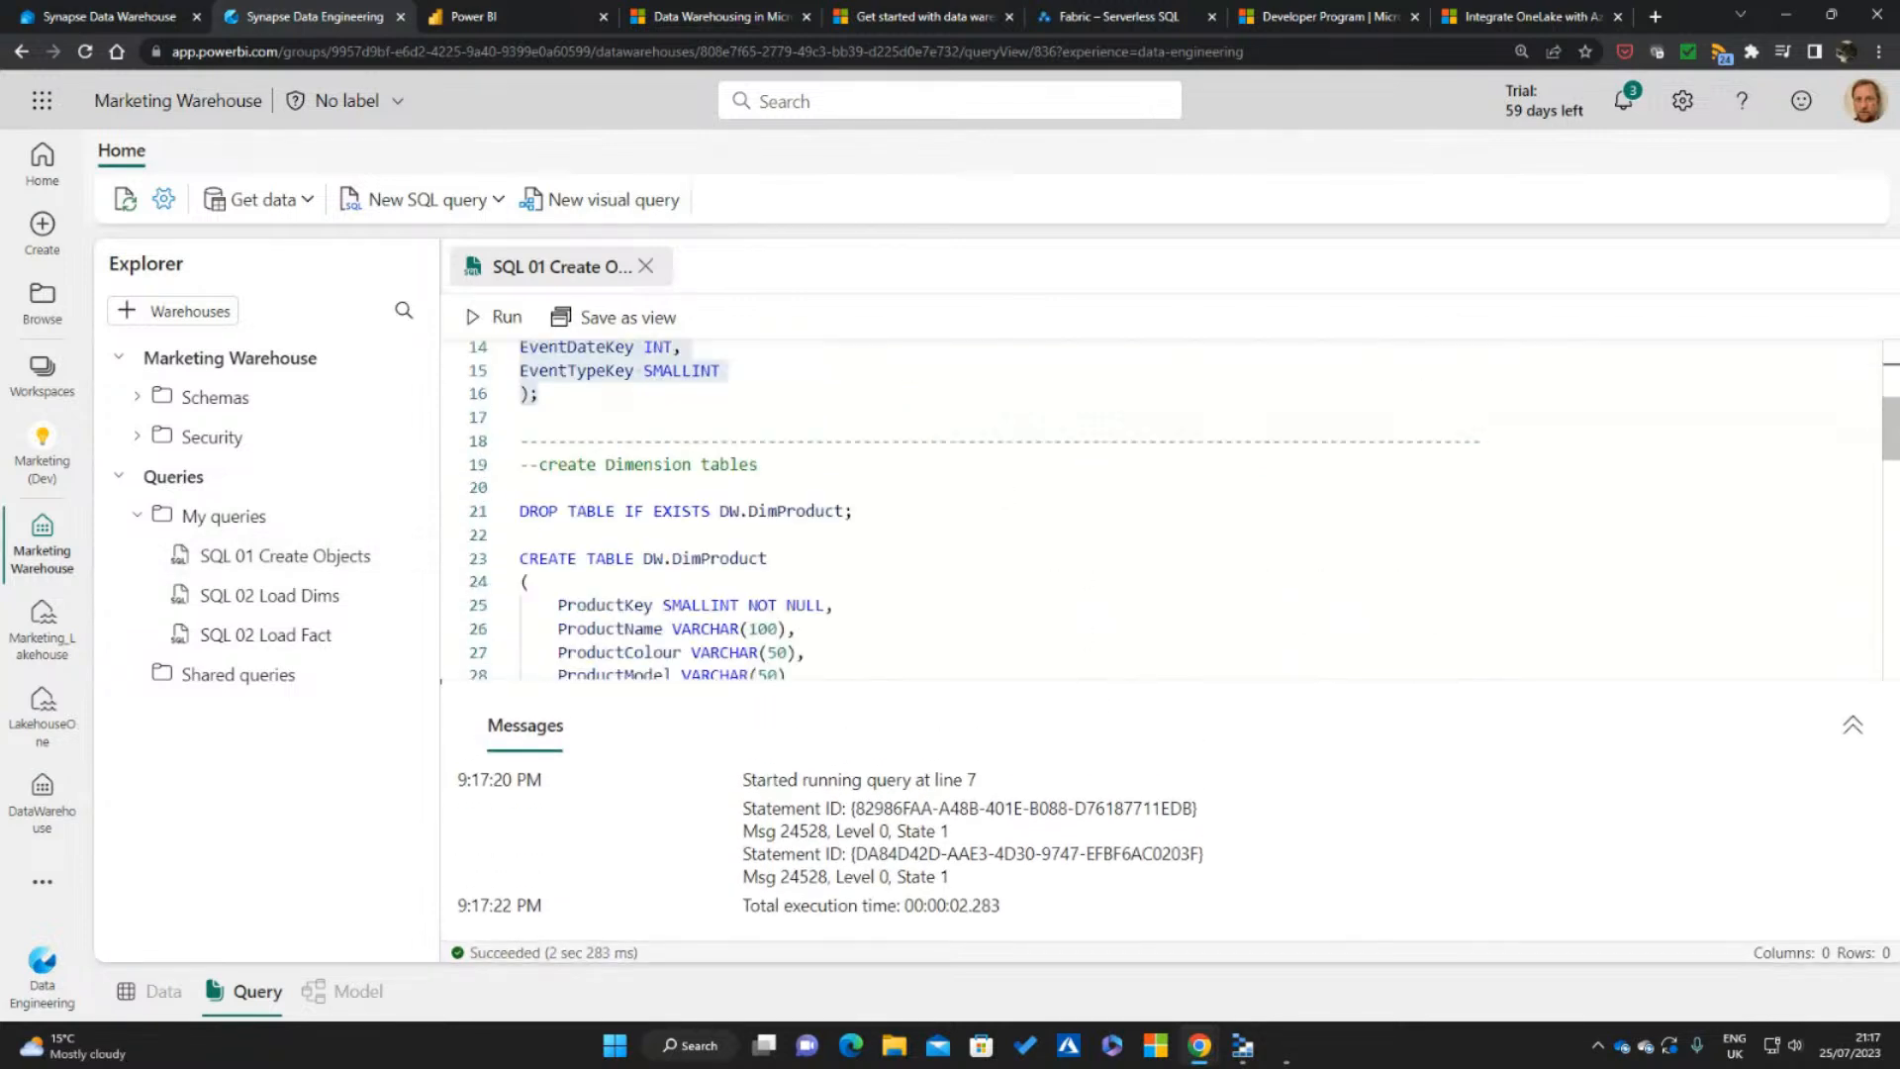
pyautogui.moveTo(543, 576); pyautogui.dragTo(514, 386)
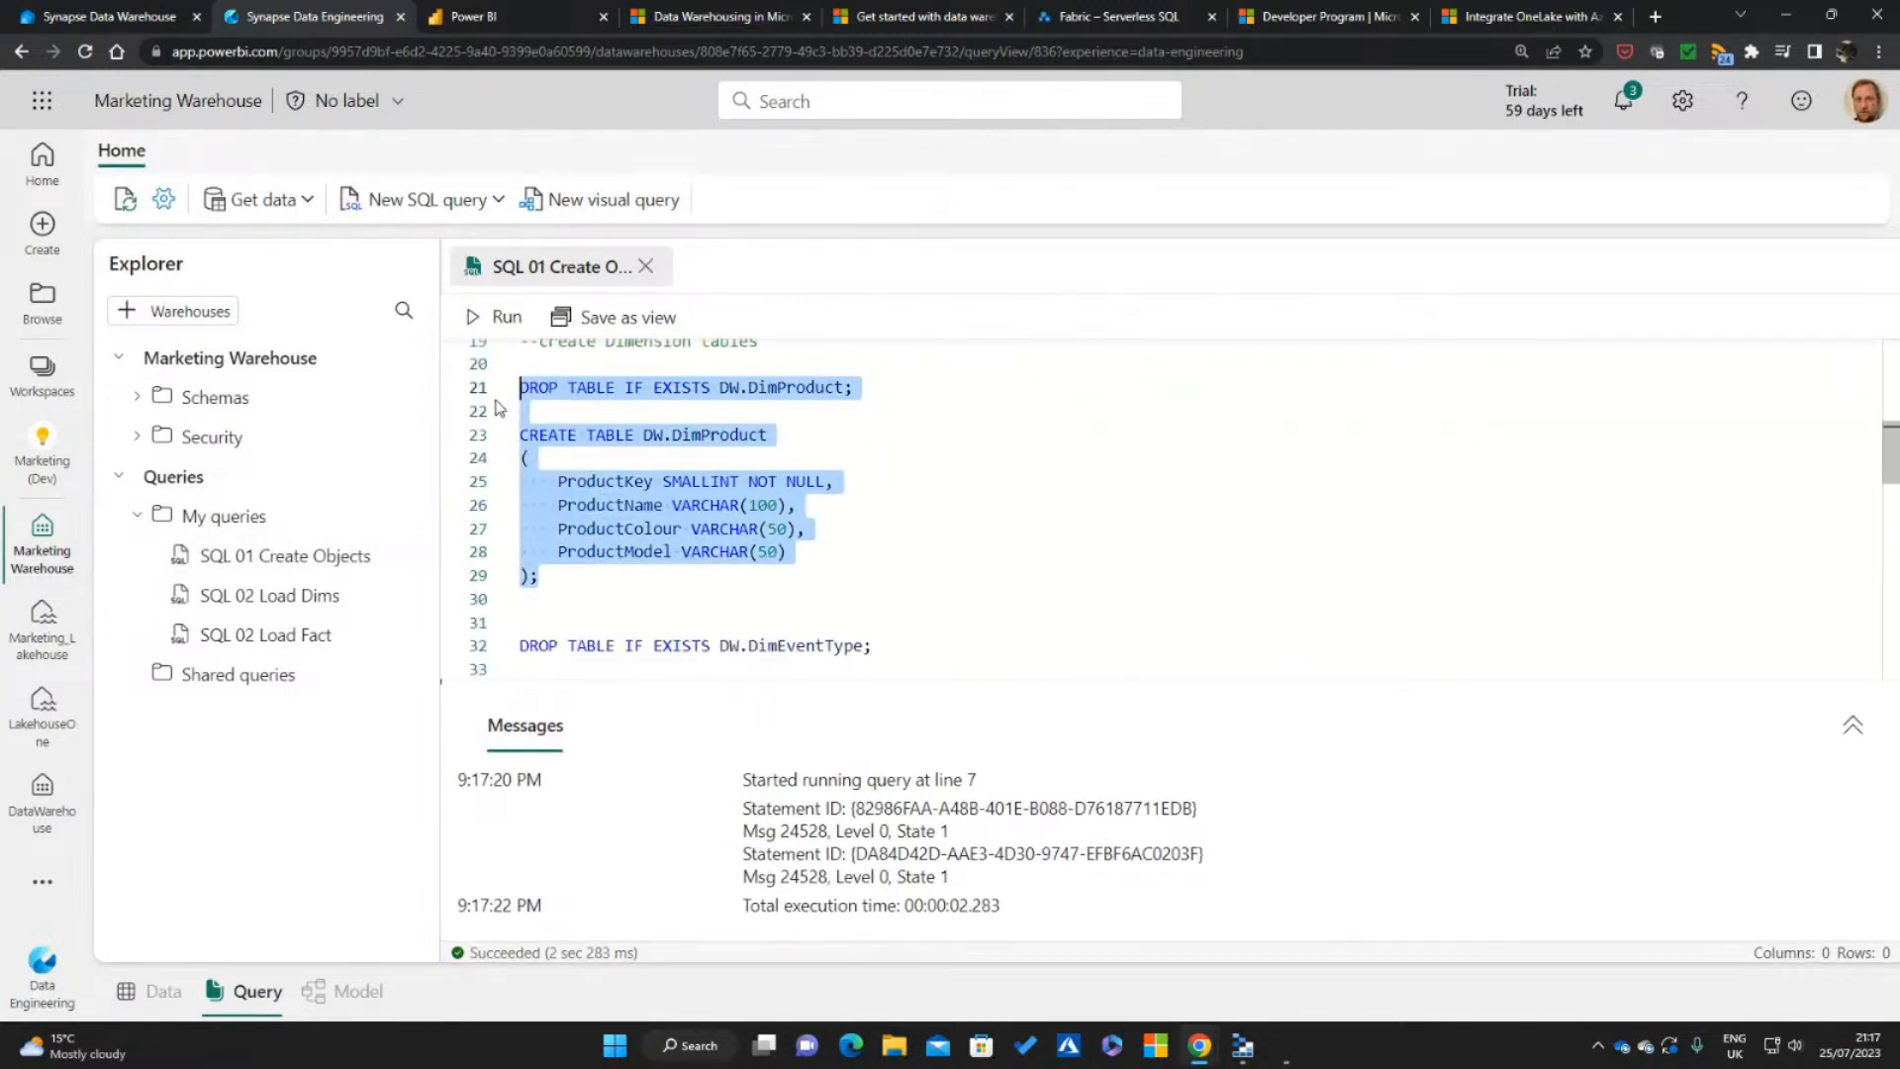
pyautogui.click(500, 327)
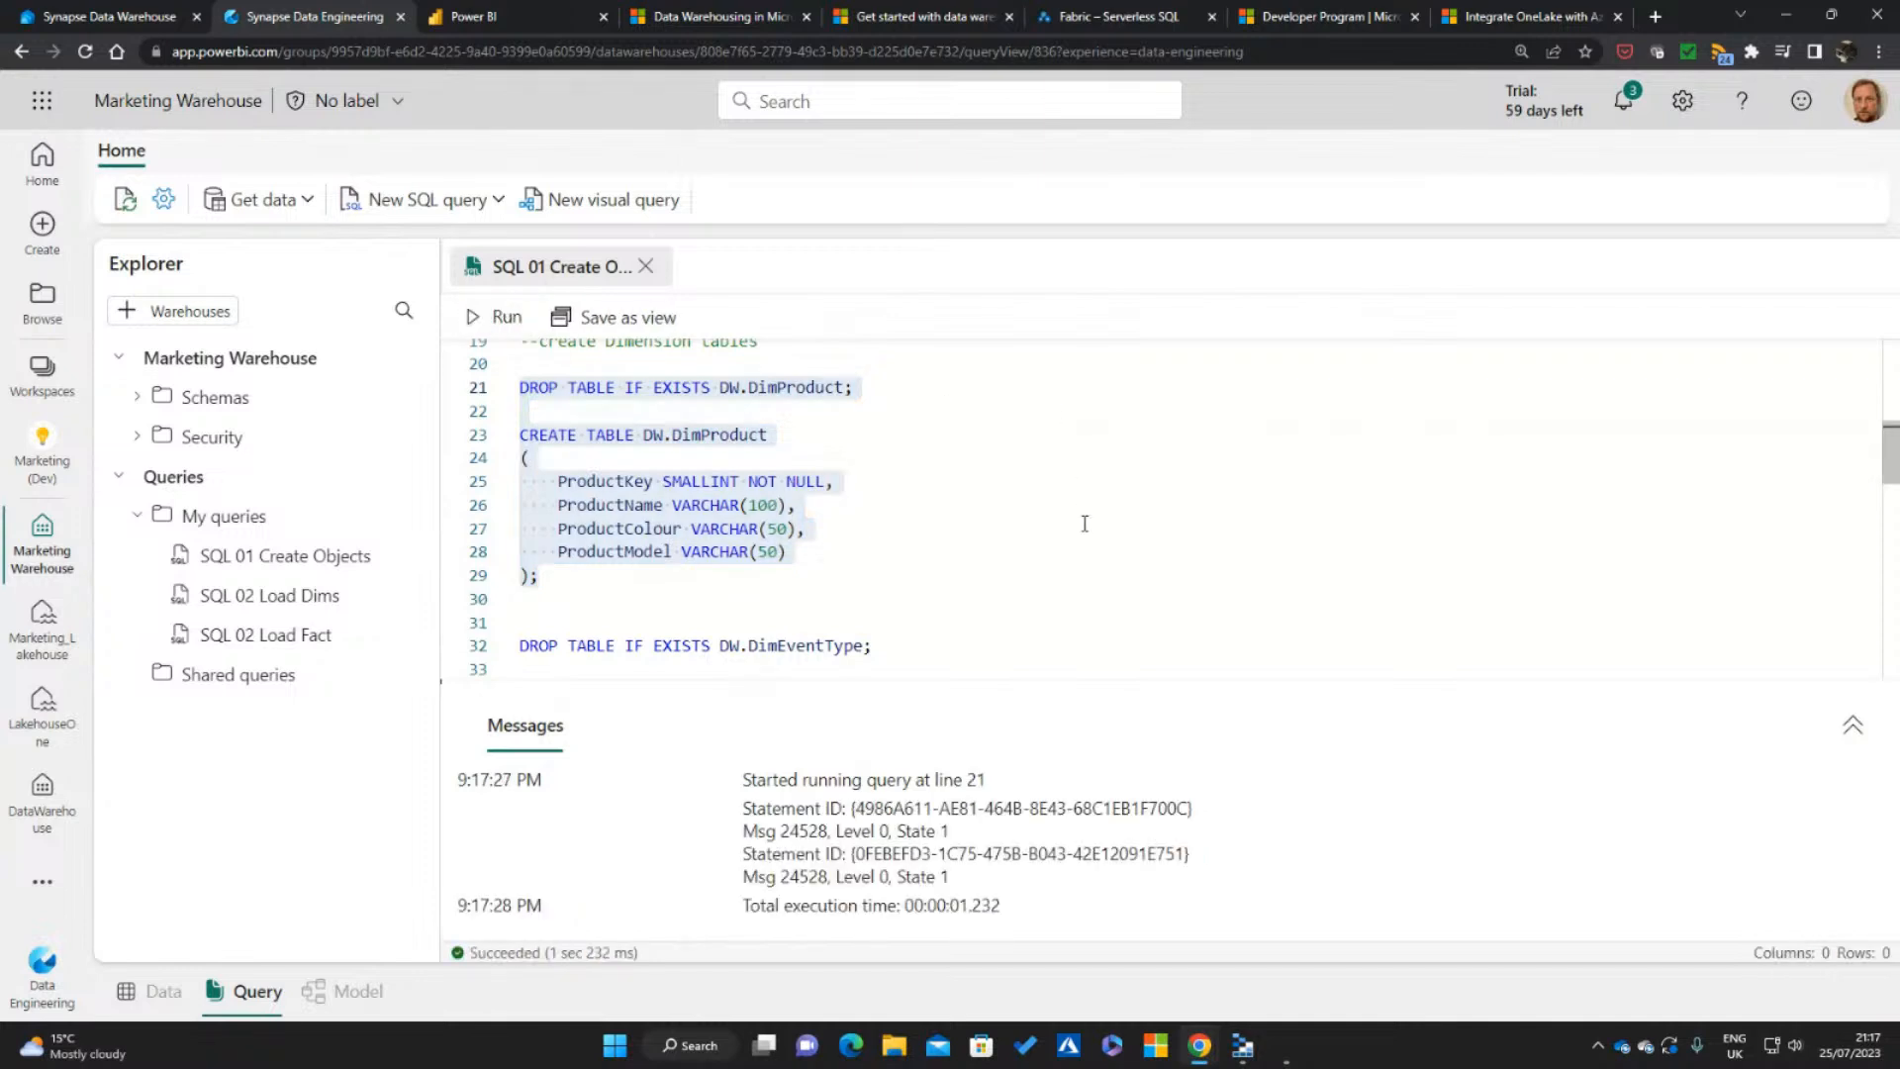
# Try to run only the statements that drop and create the DW.DimEventType table
pyautogui.scroll(-2, 1085, 524)
pyautogui.moveTo(577, 612); pyautogui.dragTo(513, 475)
pyautogui.click(506, 322)
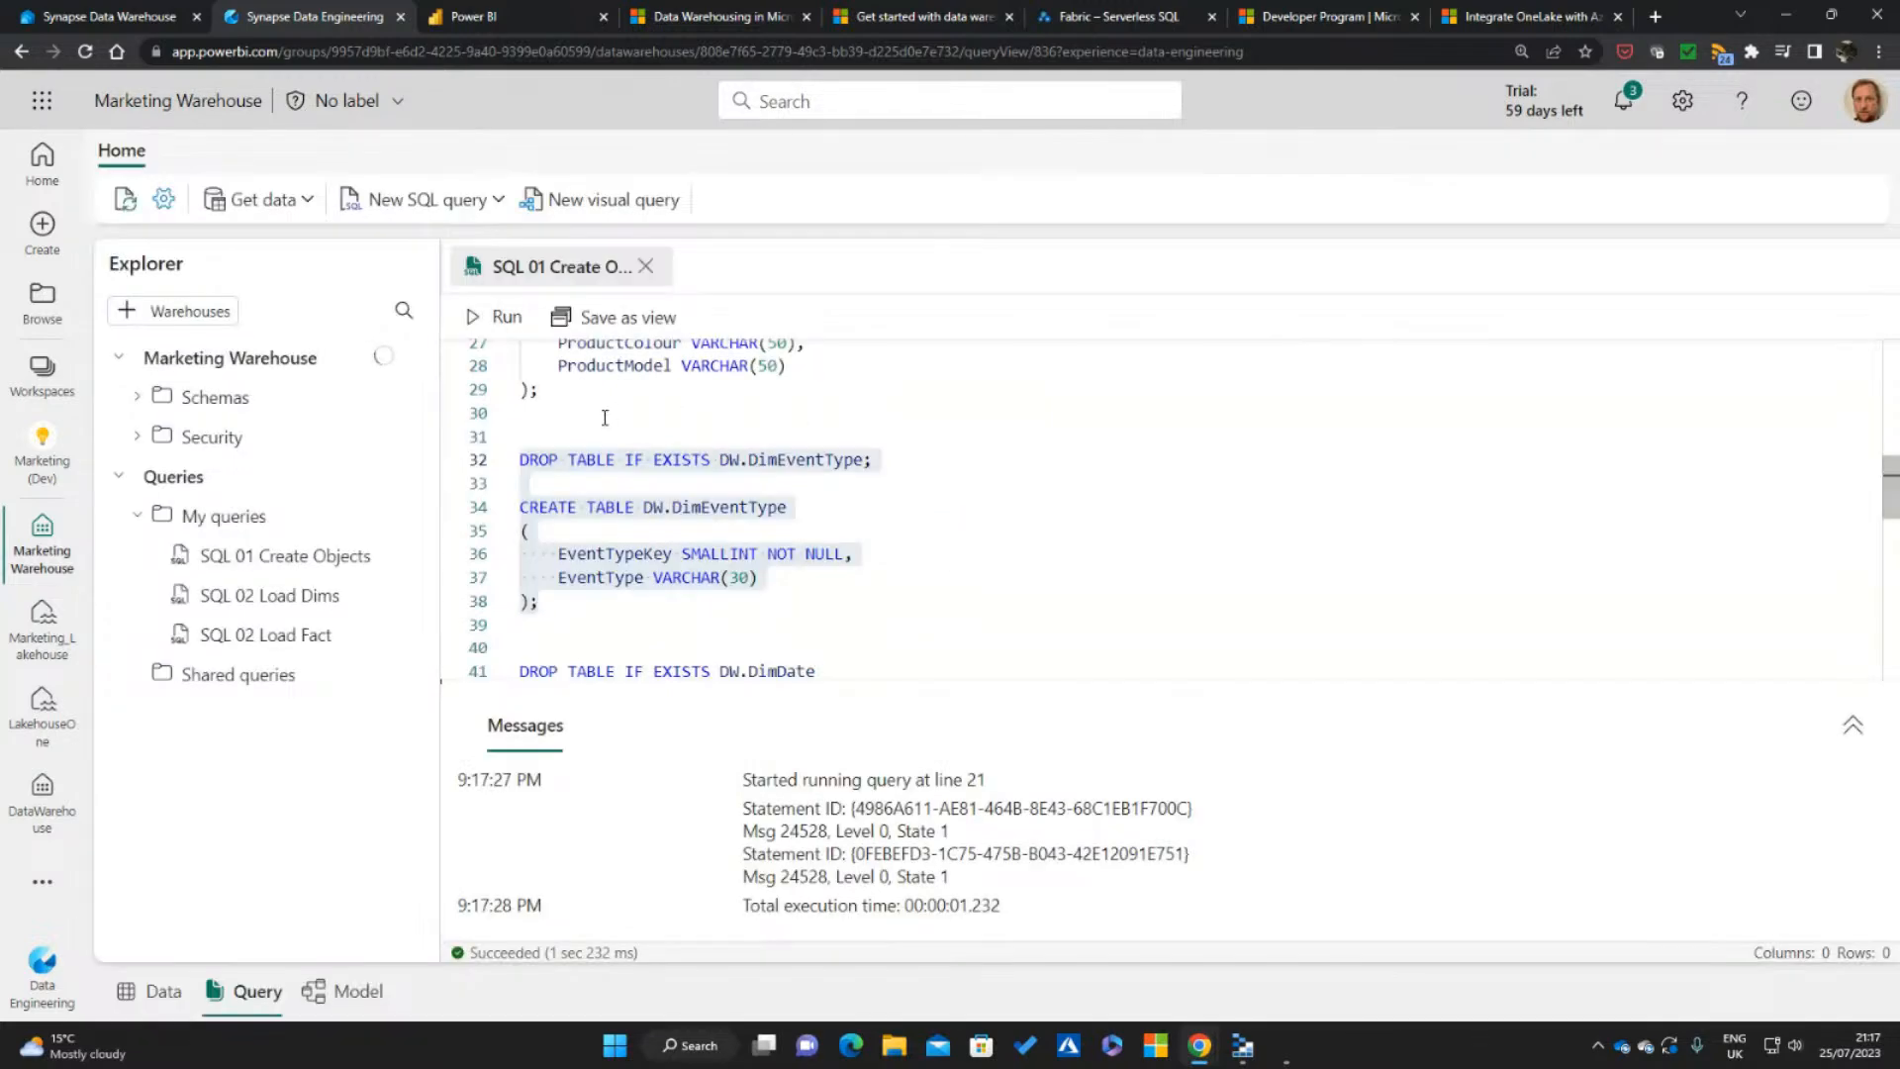
pyautogui.click(492, 317)
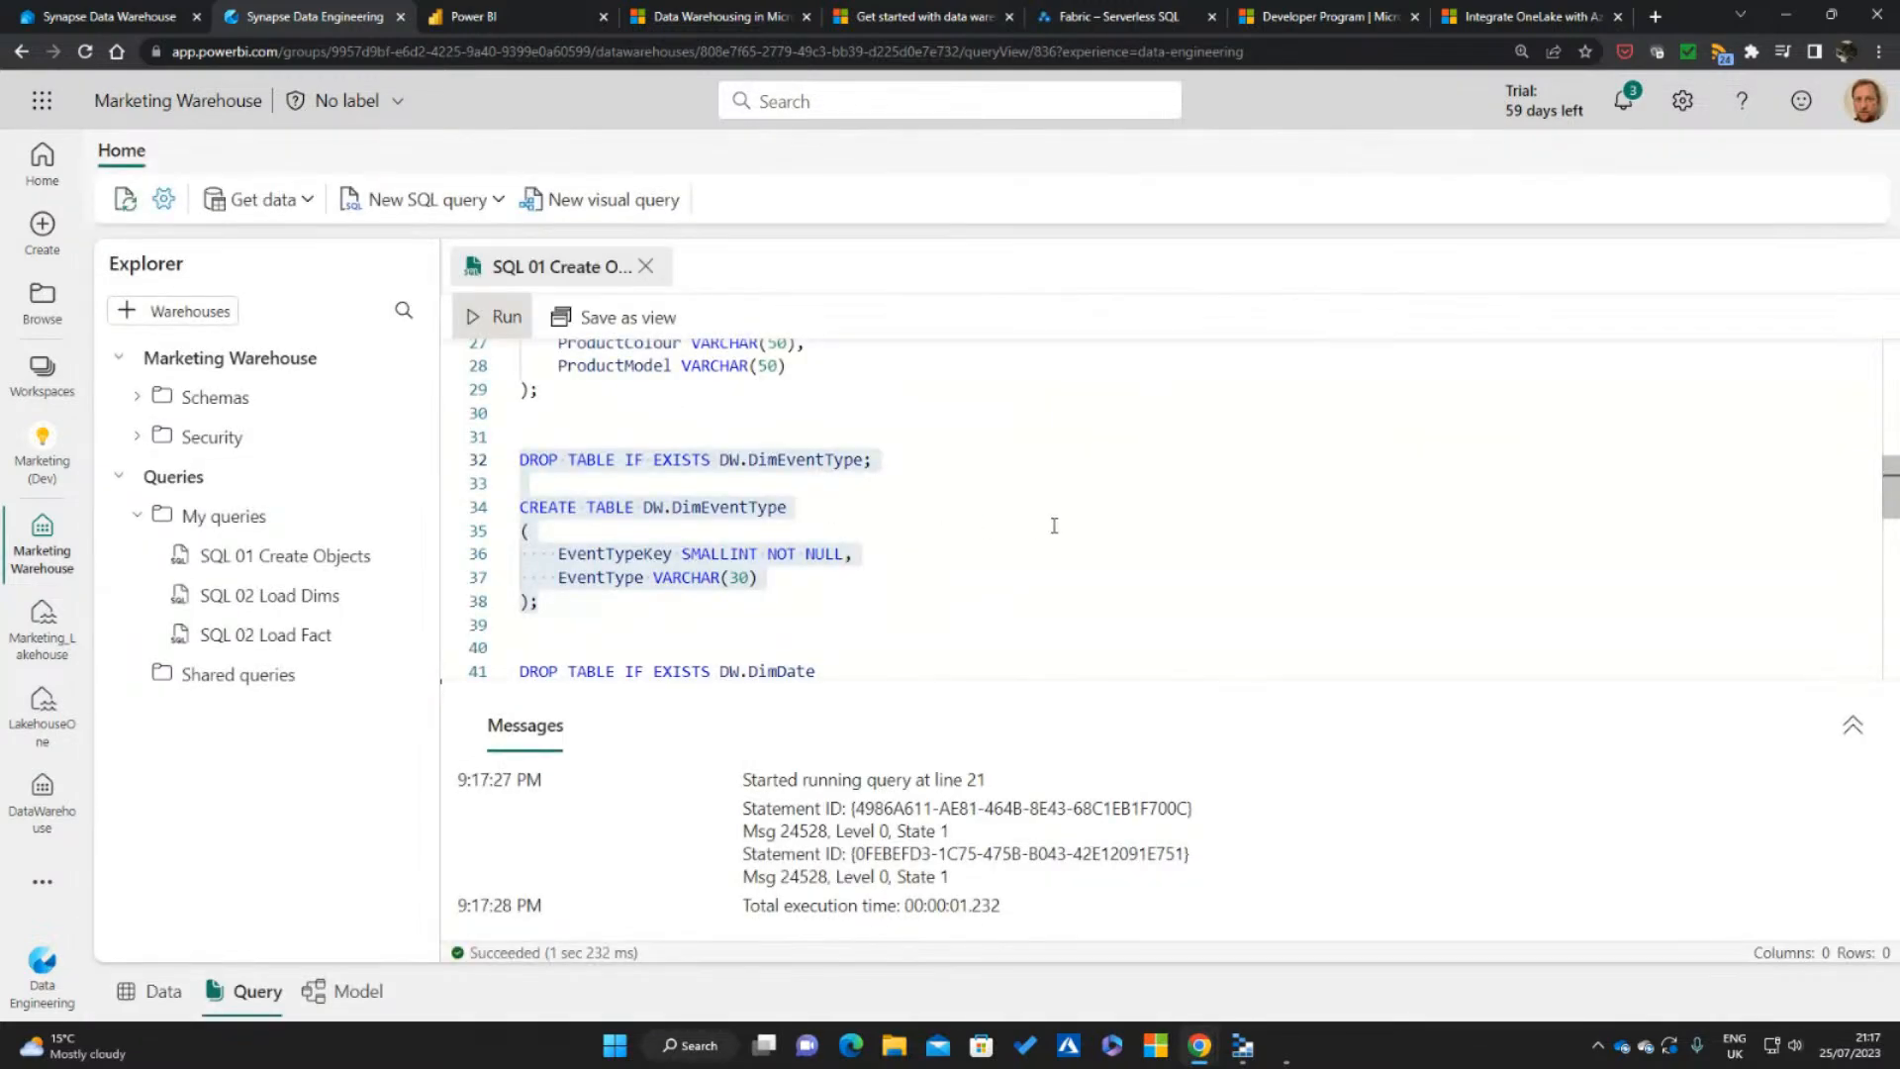
# Run only the statements that drop and create the DW.DimDate table, and clear the selection
pyautogui.scroll(-2, 1081, 510)
pyautogui.scroll(-2, 1081, 517)
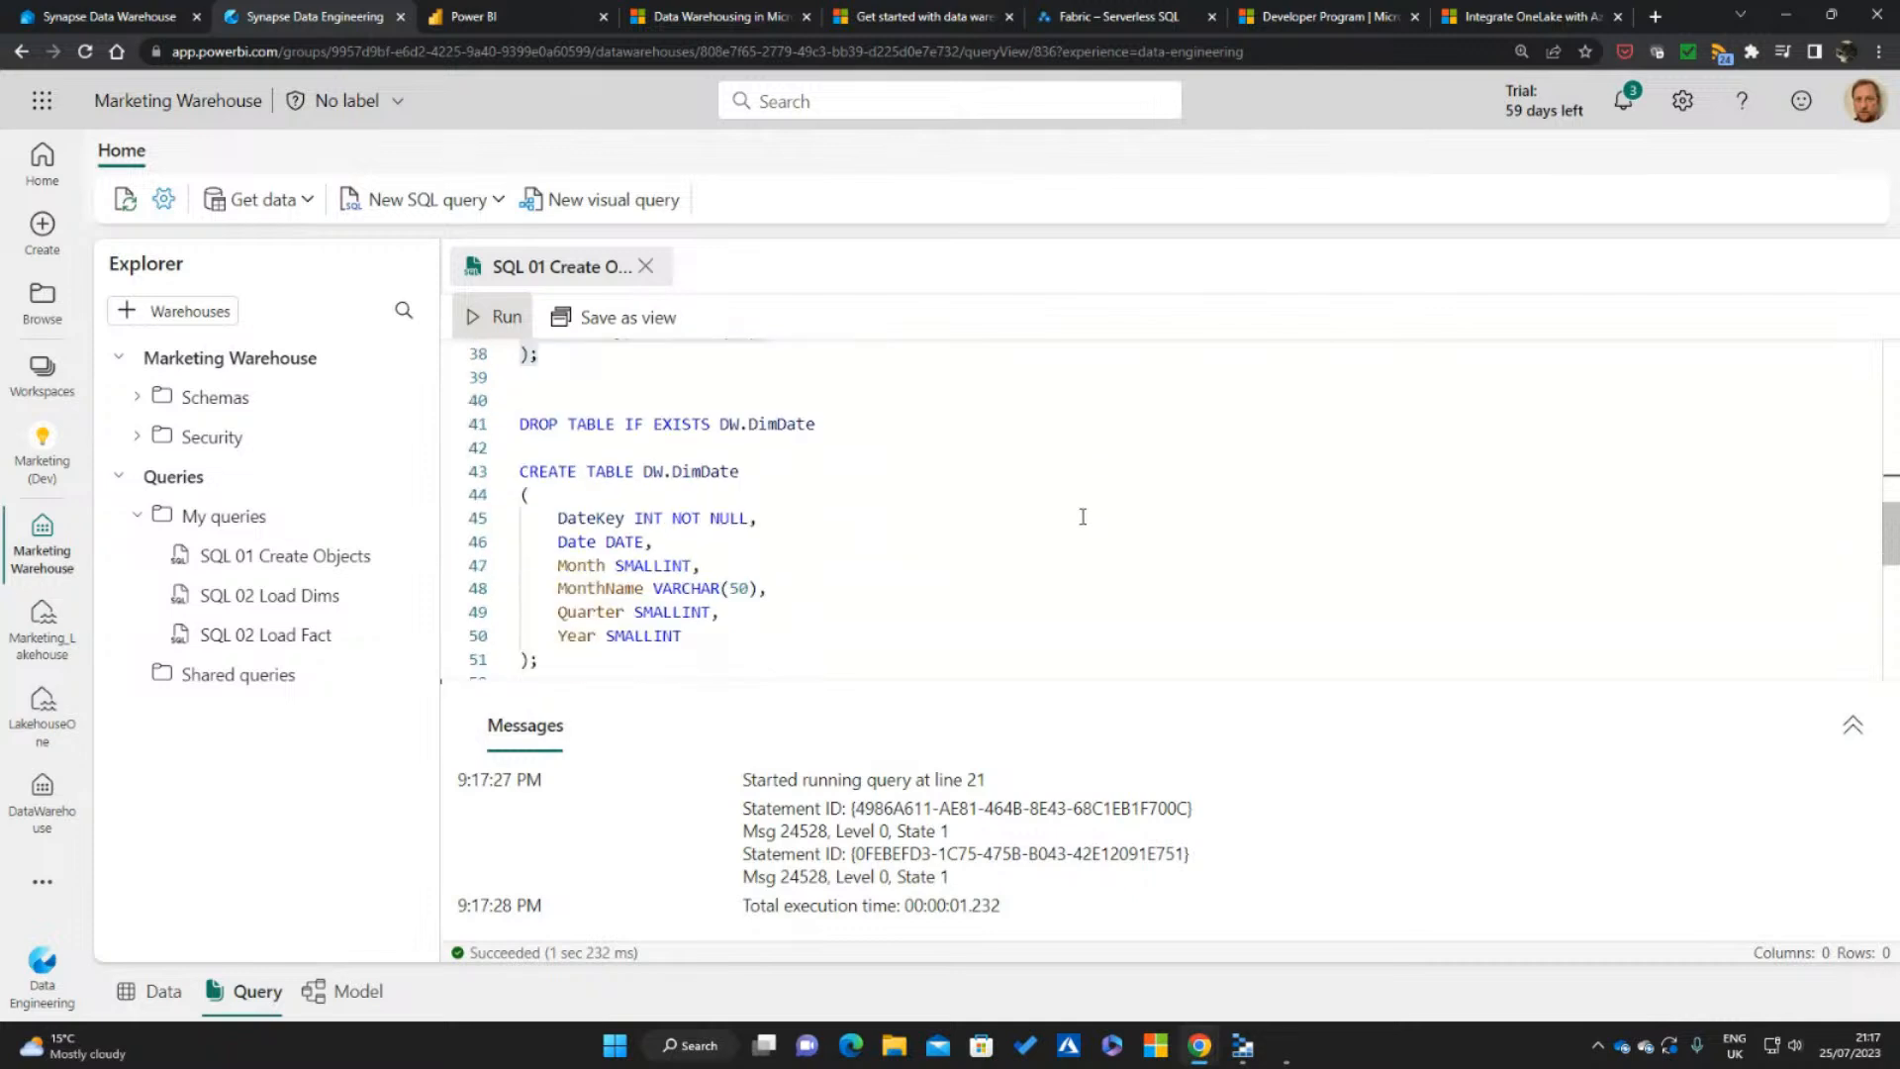
pyautogui.moveTo(539, 666); pyautogui.dragTo(514, 374)
pyautogui.click(498, 319)
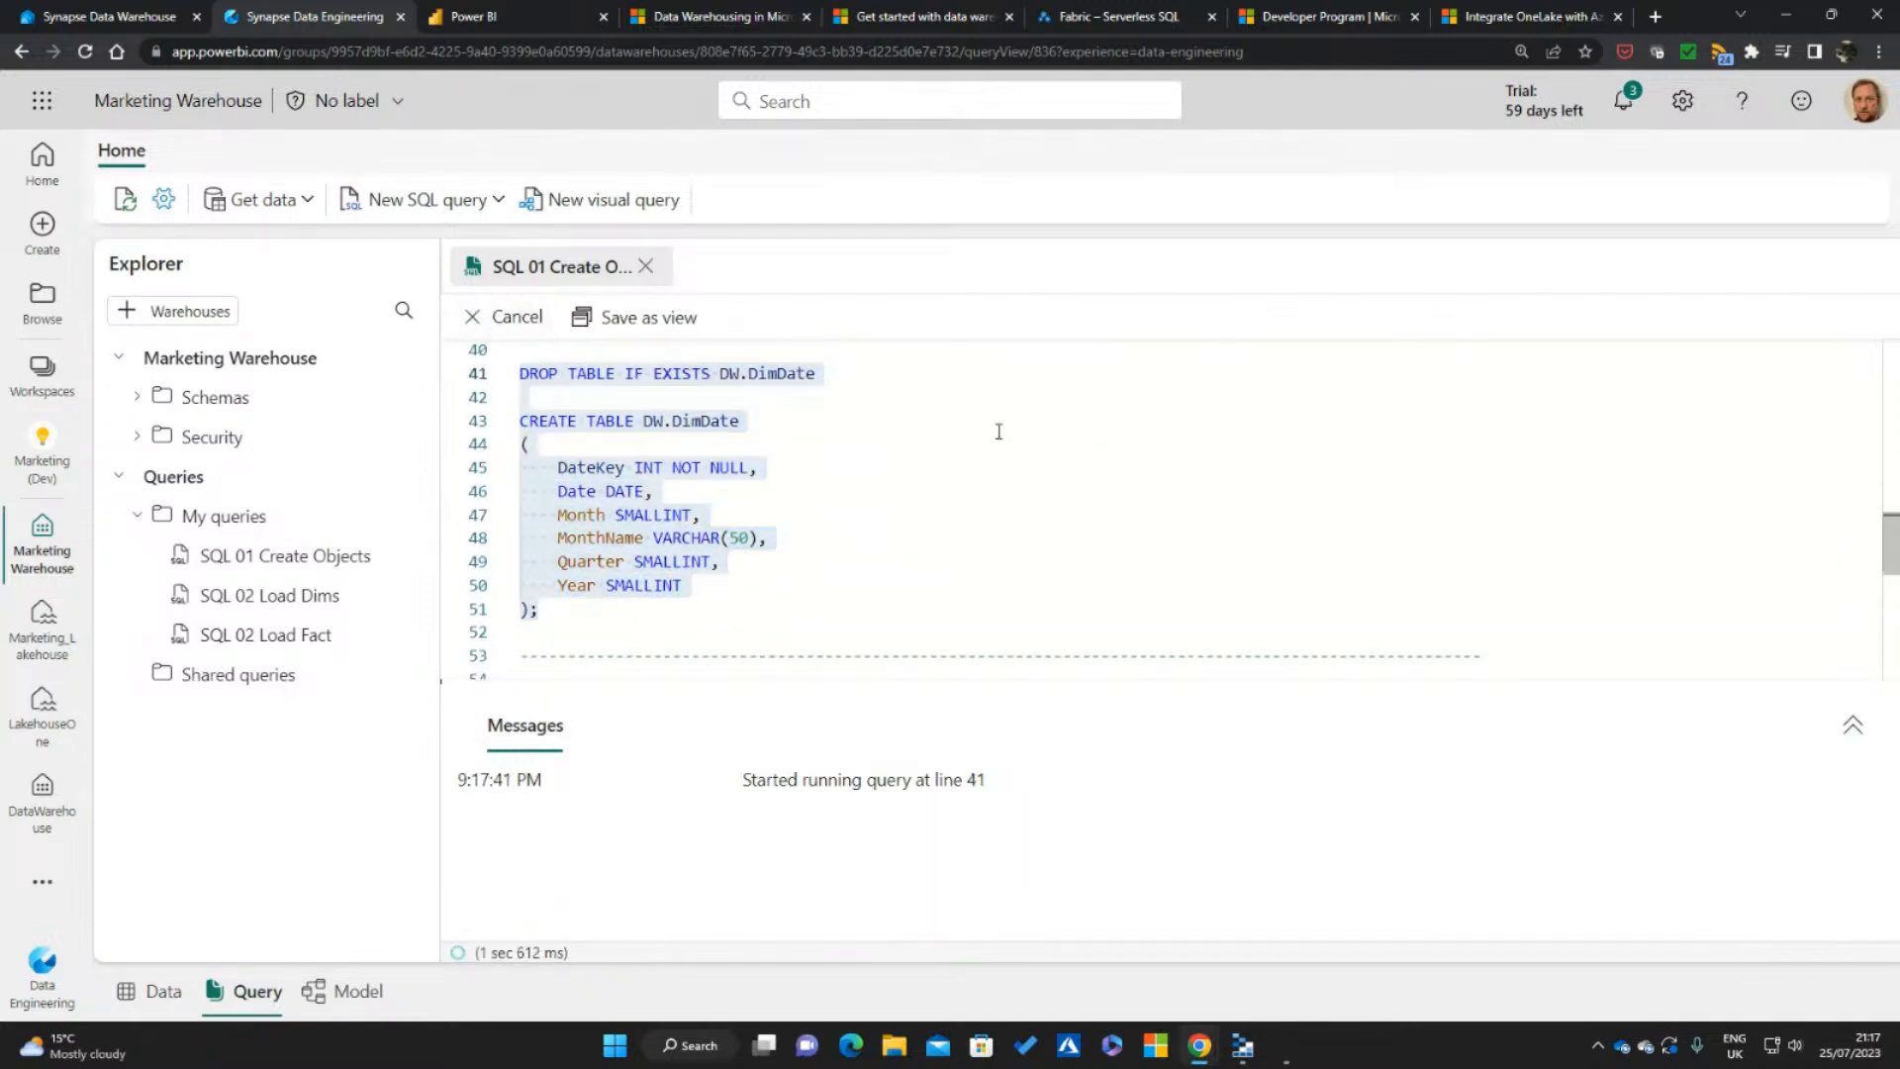
pyautogui.scroll(-2, 1014, 500)
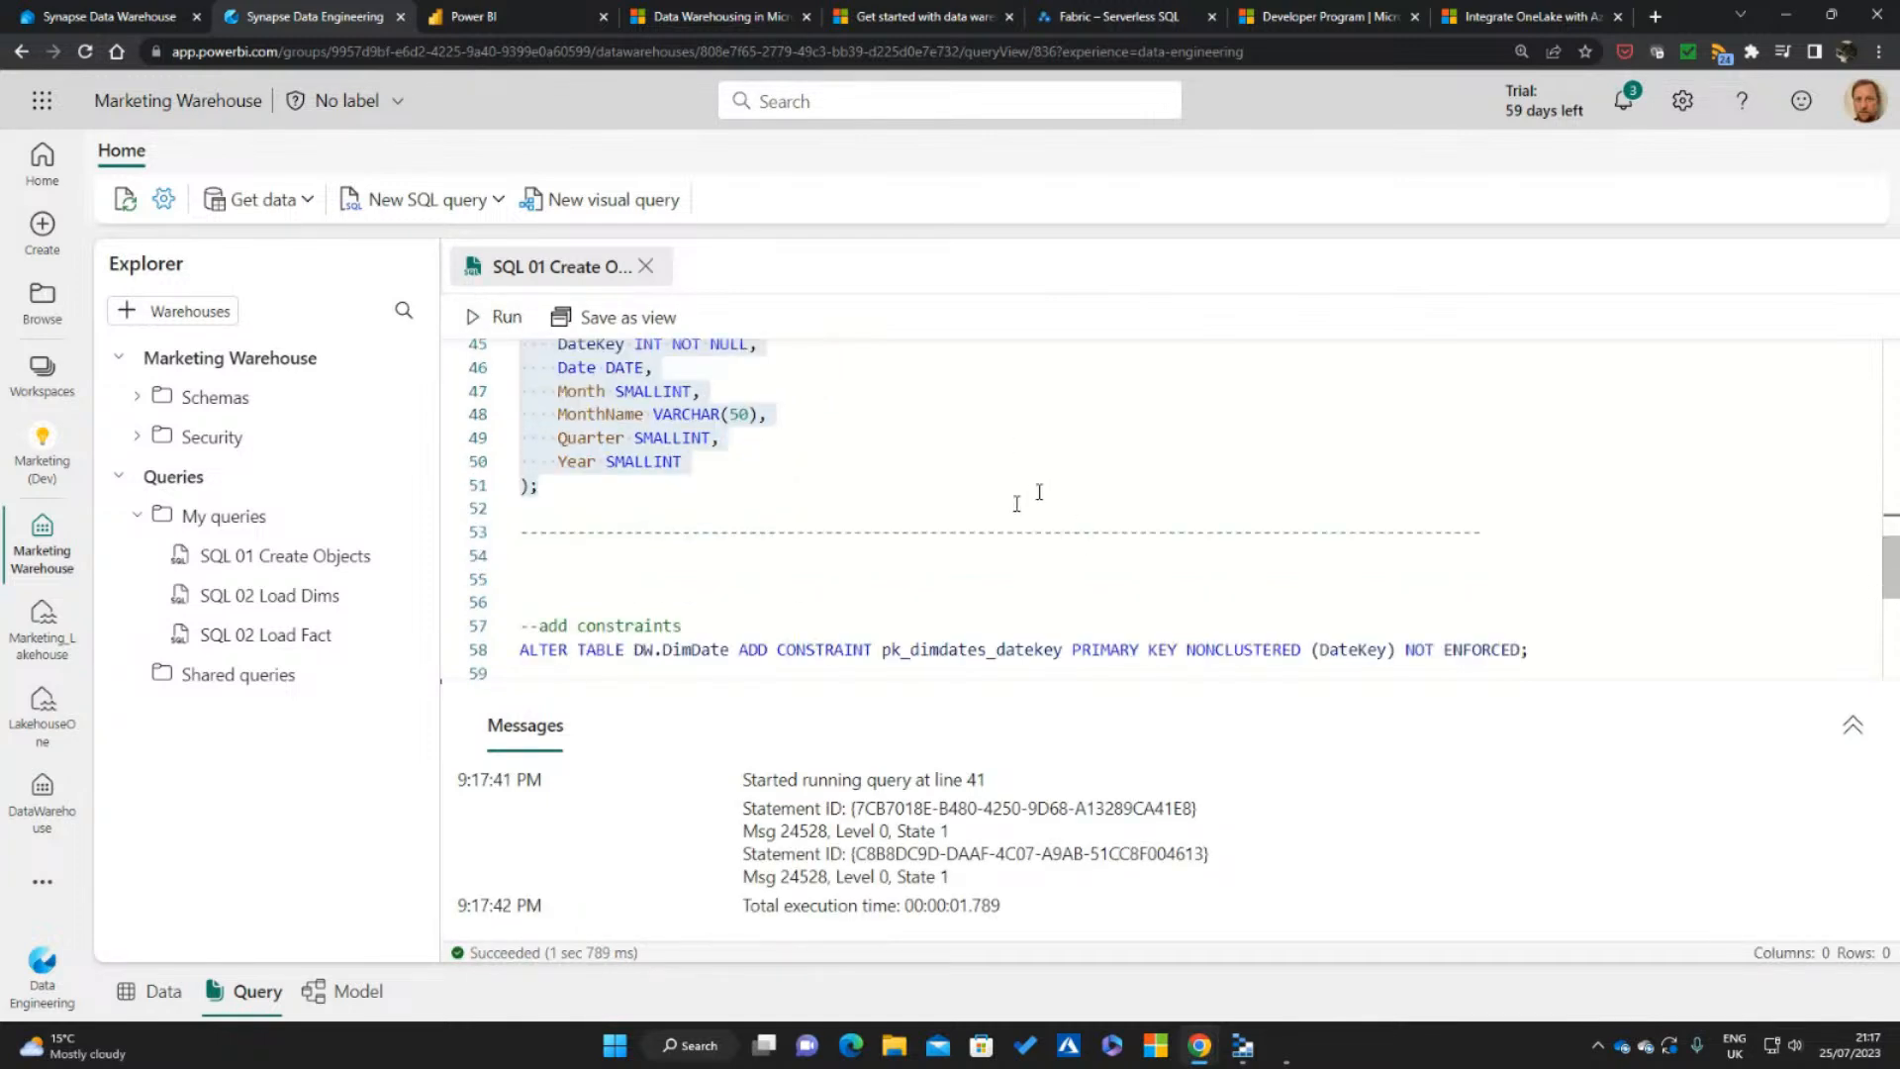
pyautogui.scroll(1, 1064, 540)
pyautogui.click(893, 528)
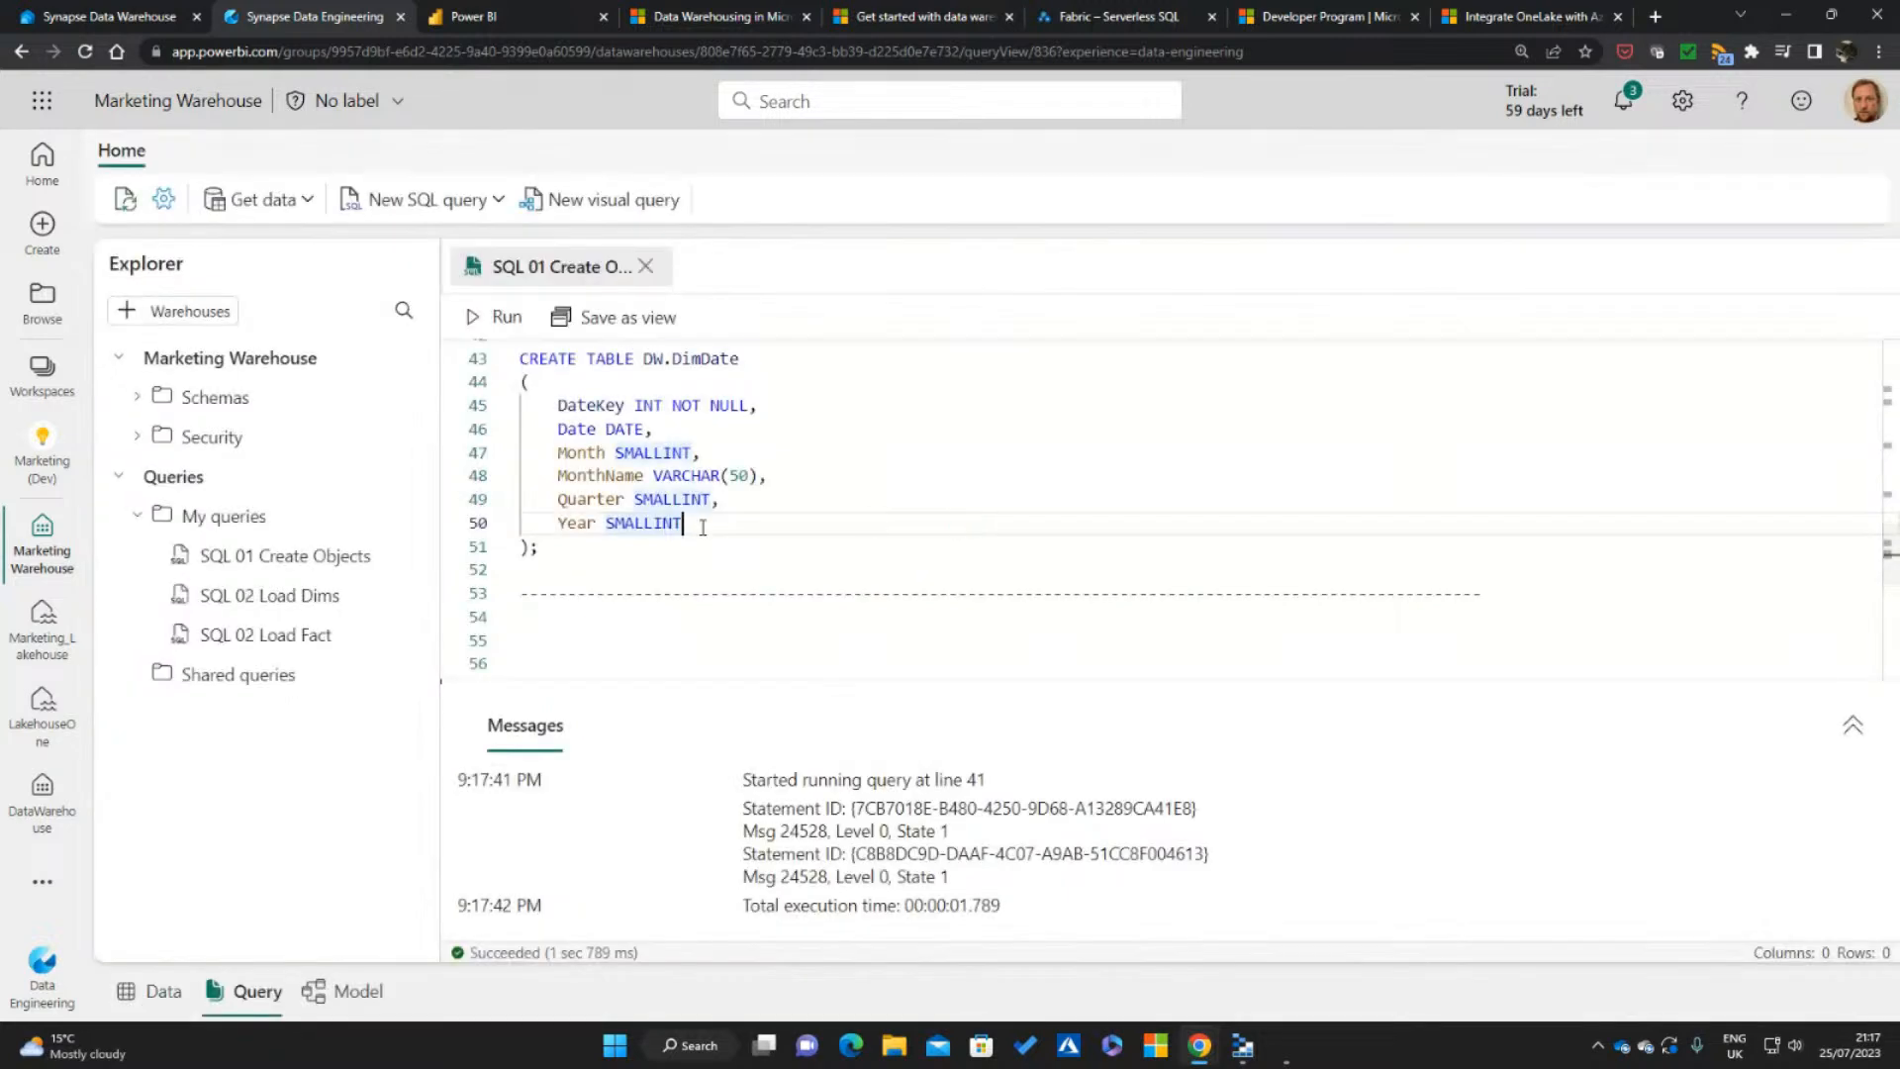
# Expand the DW schema's Tables folder in a widened Explorer pane and refresh the table list
pyautogui.click(136, 395)
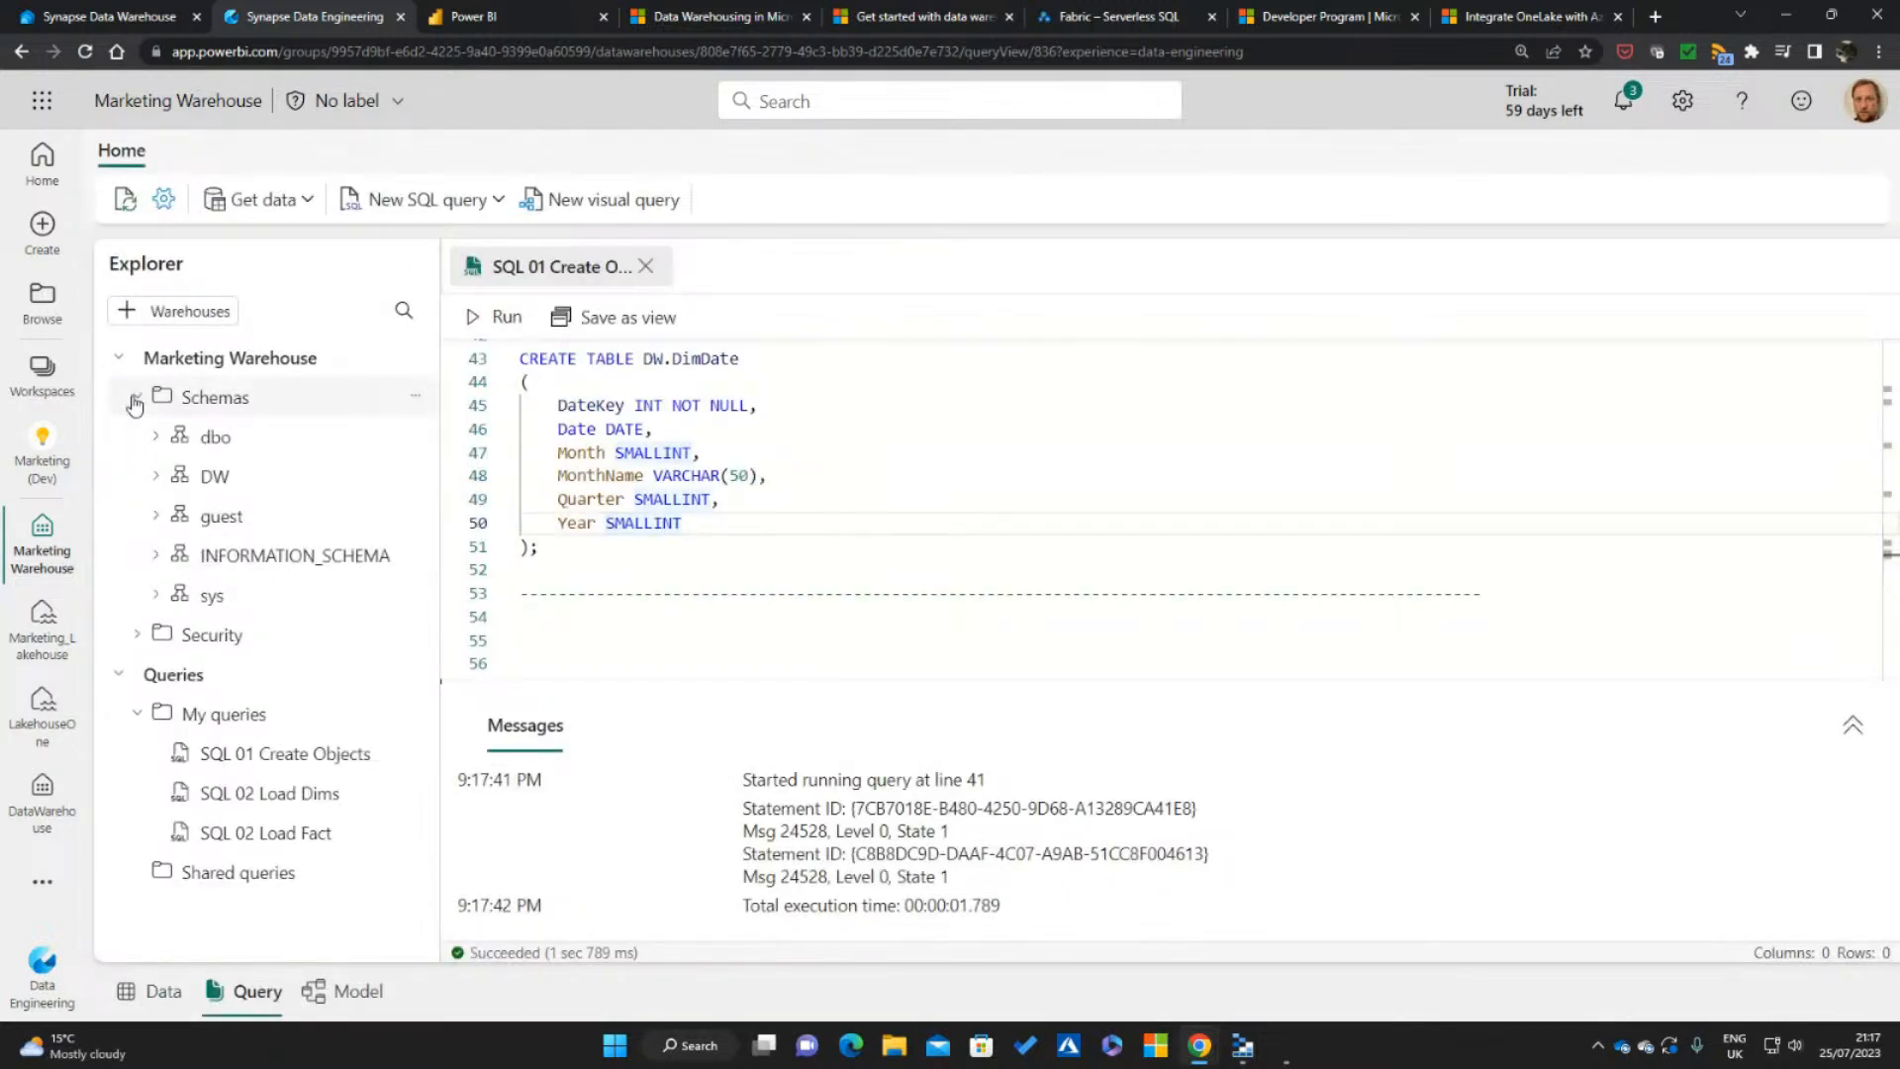
pyautogui.click(156, 475)
pyautogui.click(170, 520)
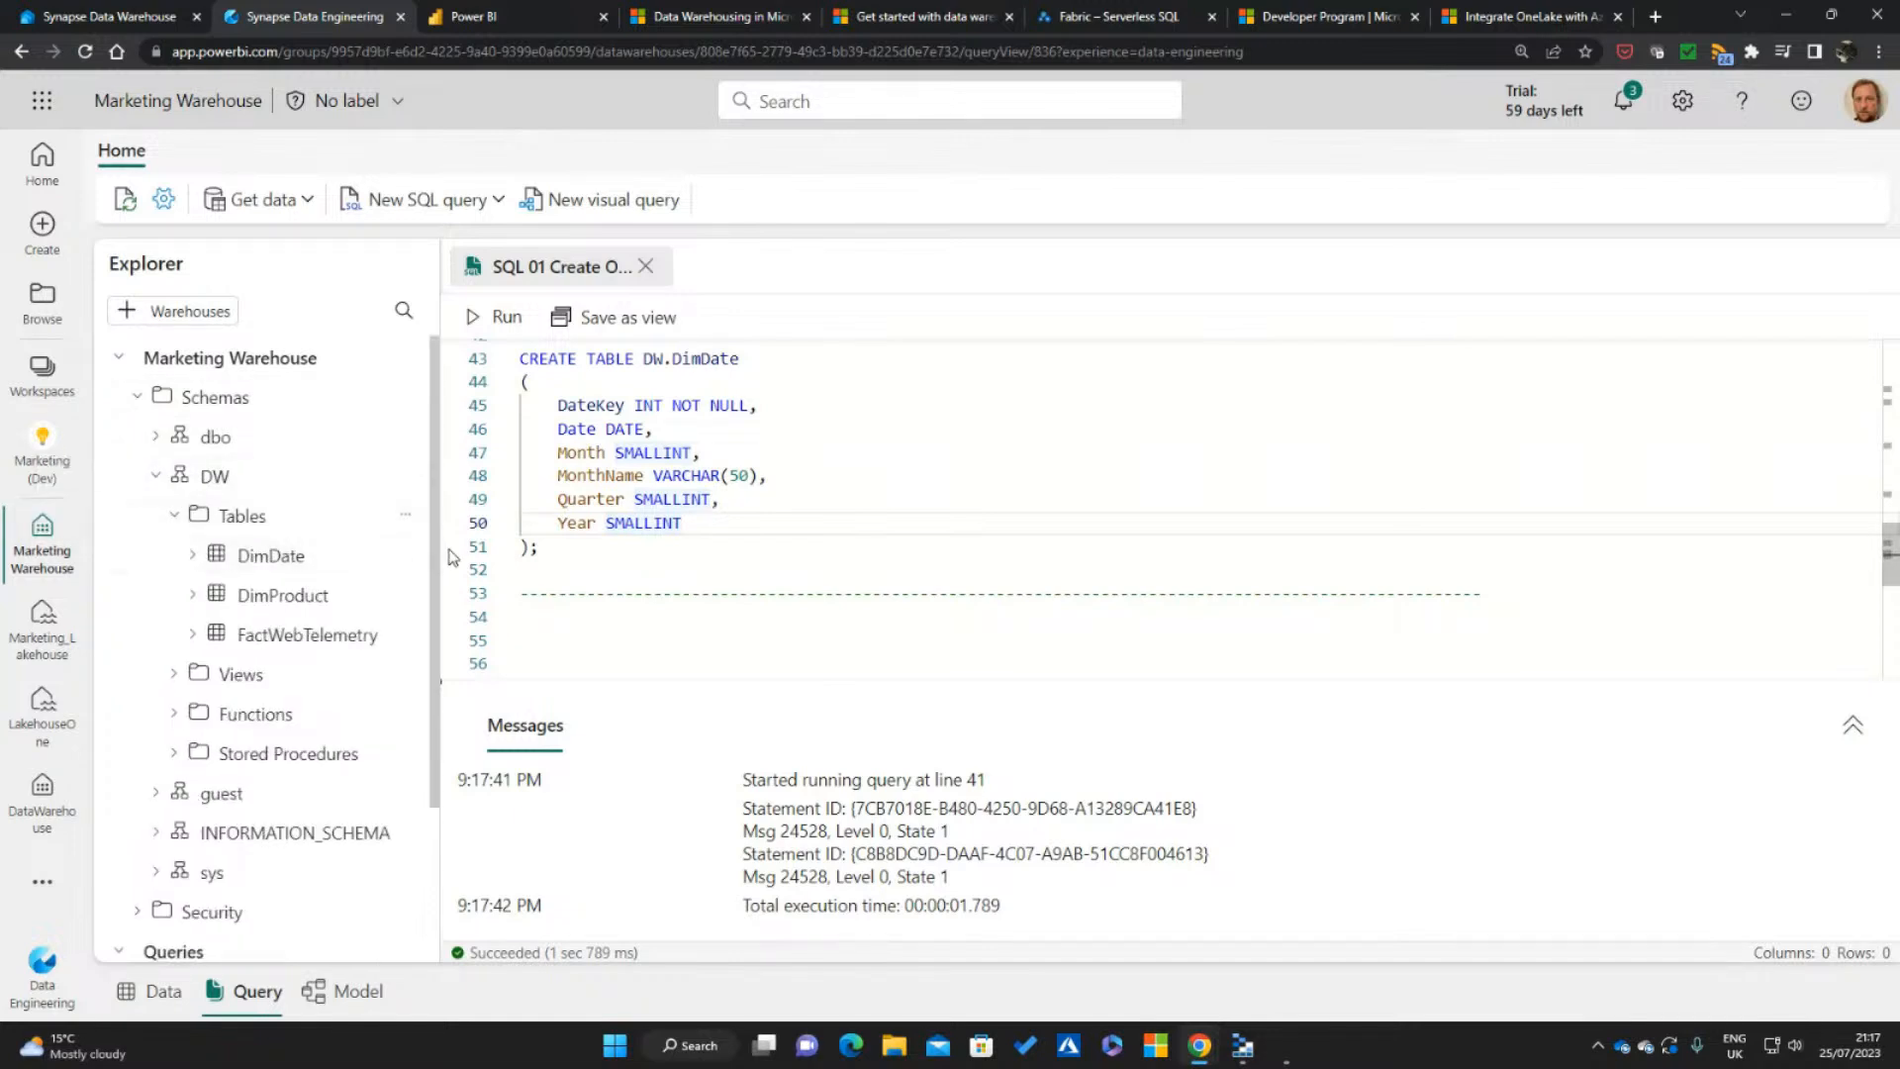
pyautogui.moveTo(441, 552); pyautogui.dragTo(535, 554)
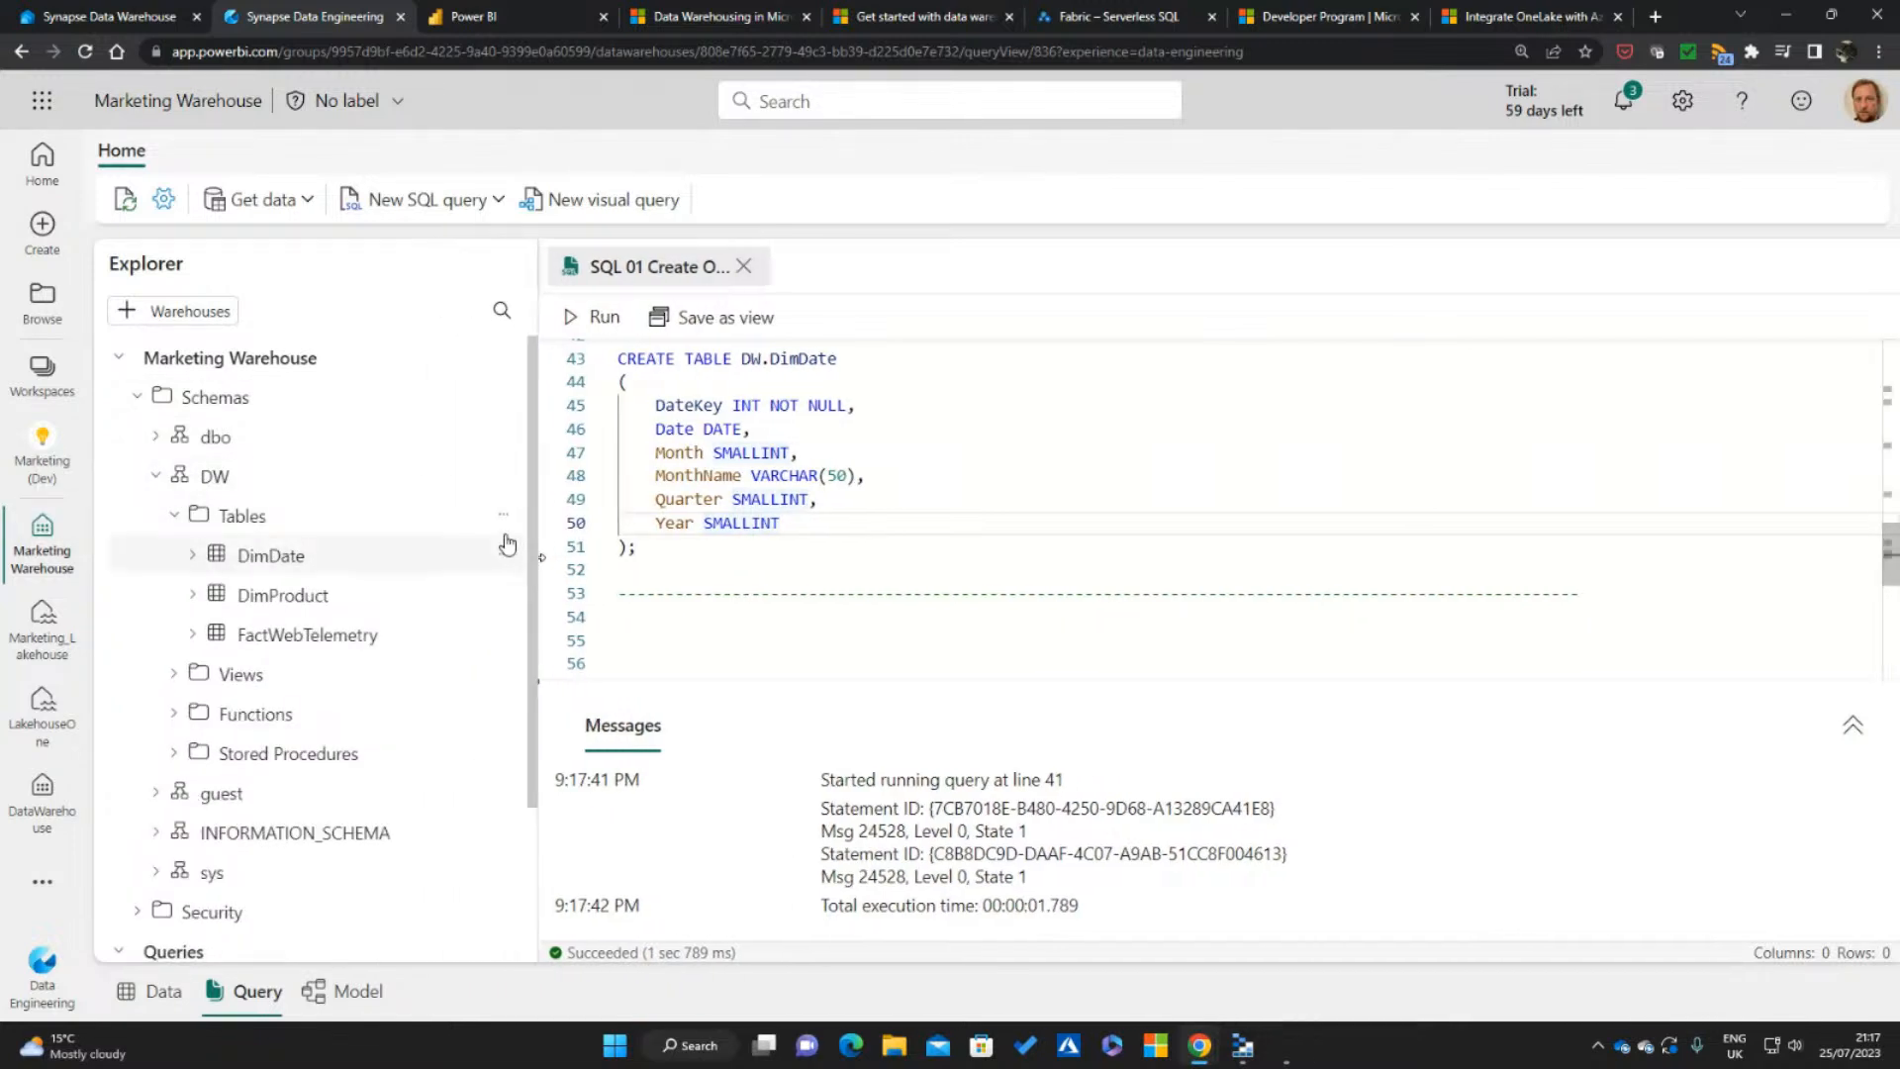
pyautogui.click(504, 514)
pyautogui.click(543, 581)
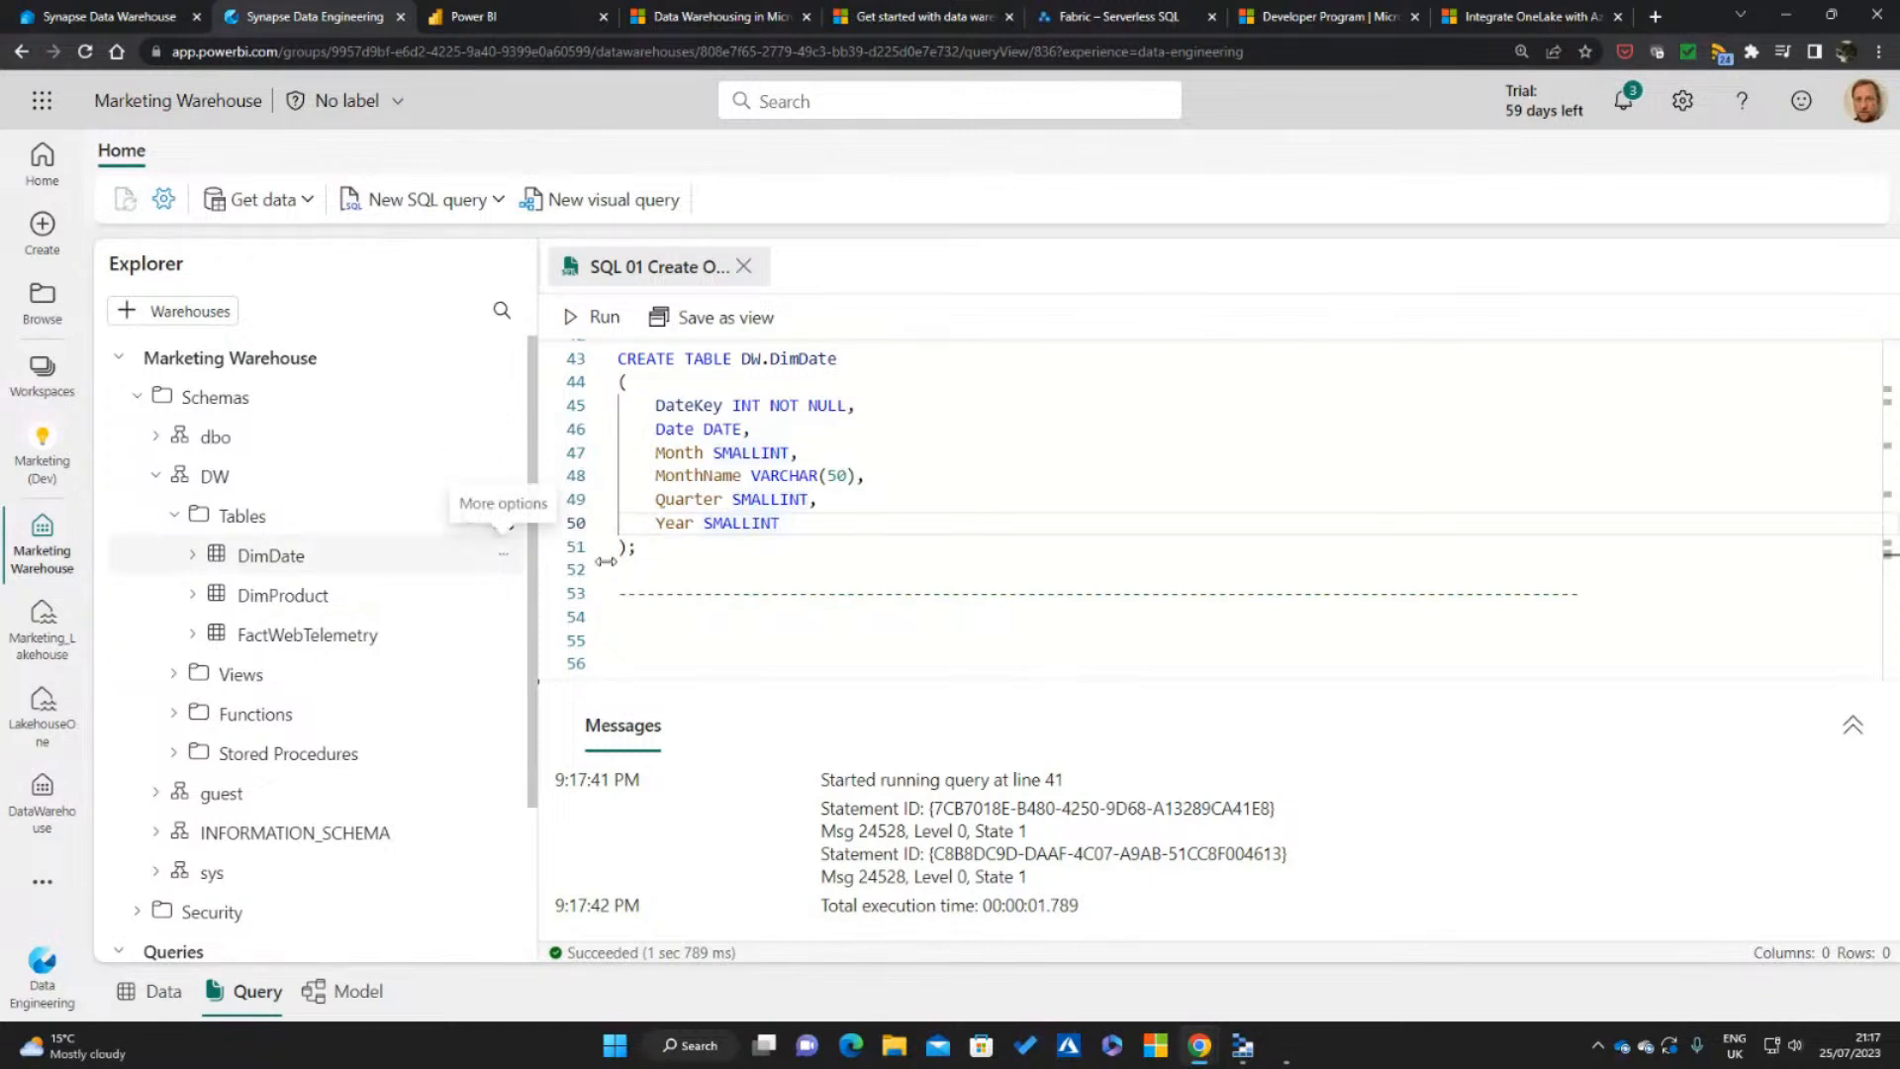
# Run only the DW.DimEventType drop and create statements again, and refresh the DW schema's Tables folder
pyautogui.click(965, 480)
pyautogui.scroll(5, 1100, 477)
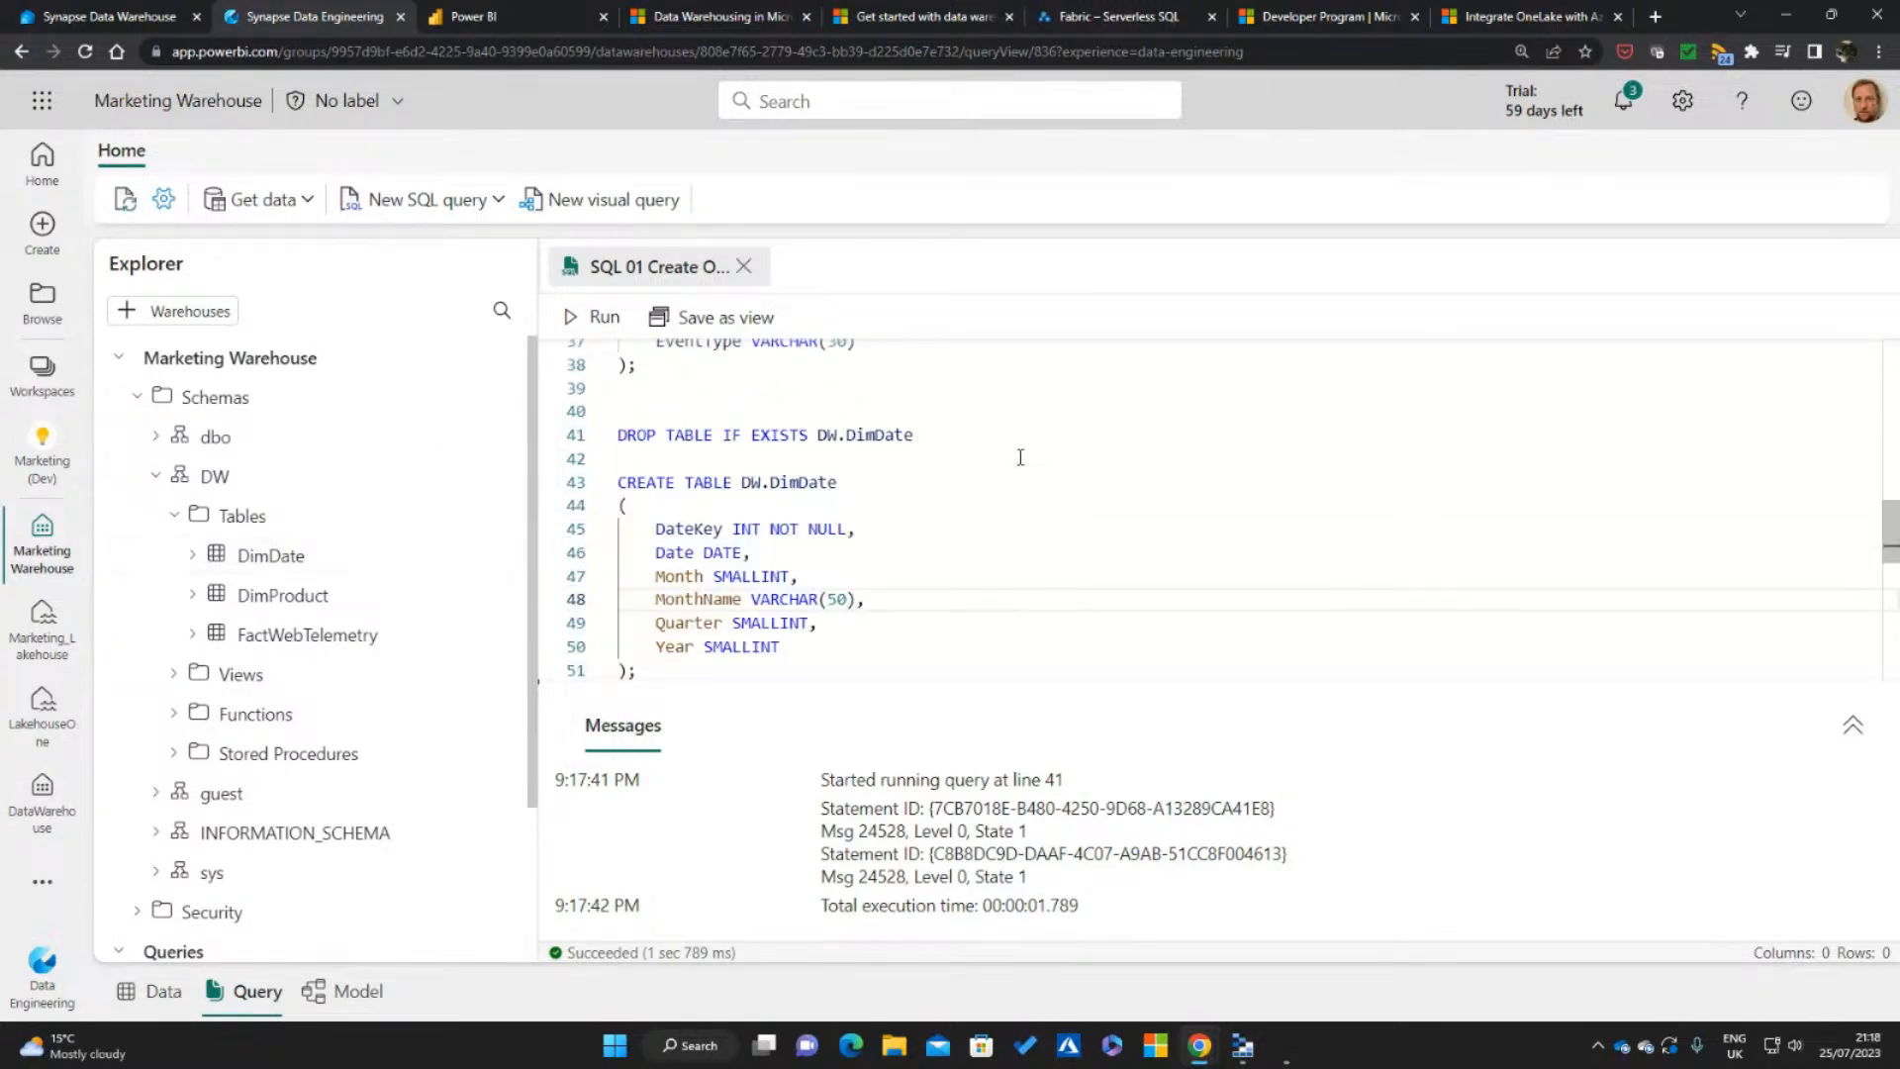
pyautogui.moveTo(693, 554); pyautogui.dragTo(620, 411)
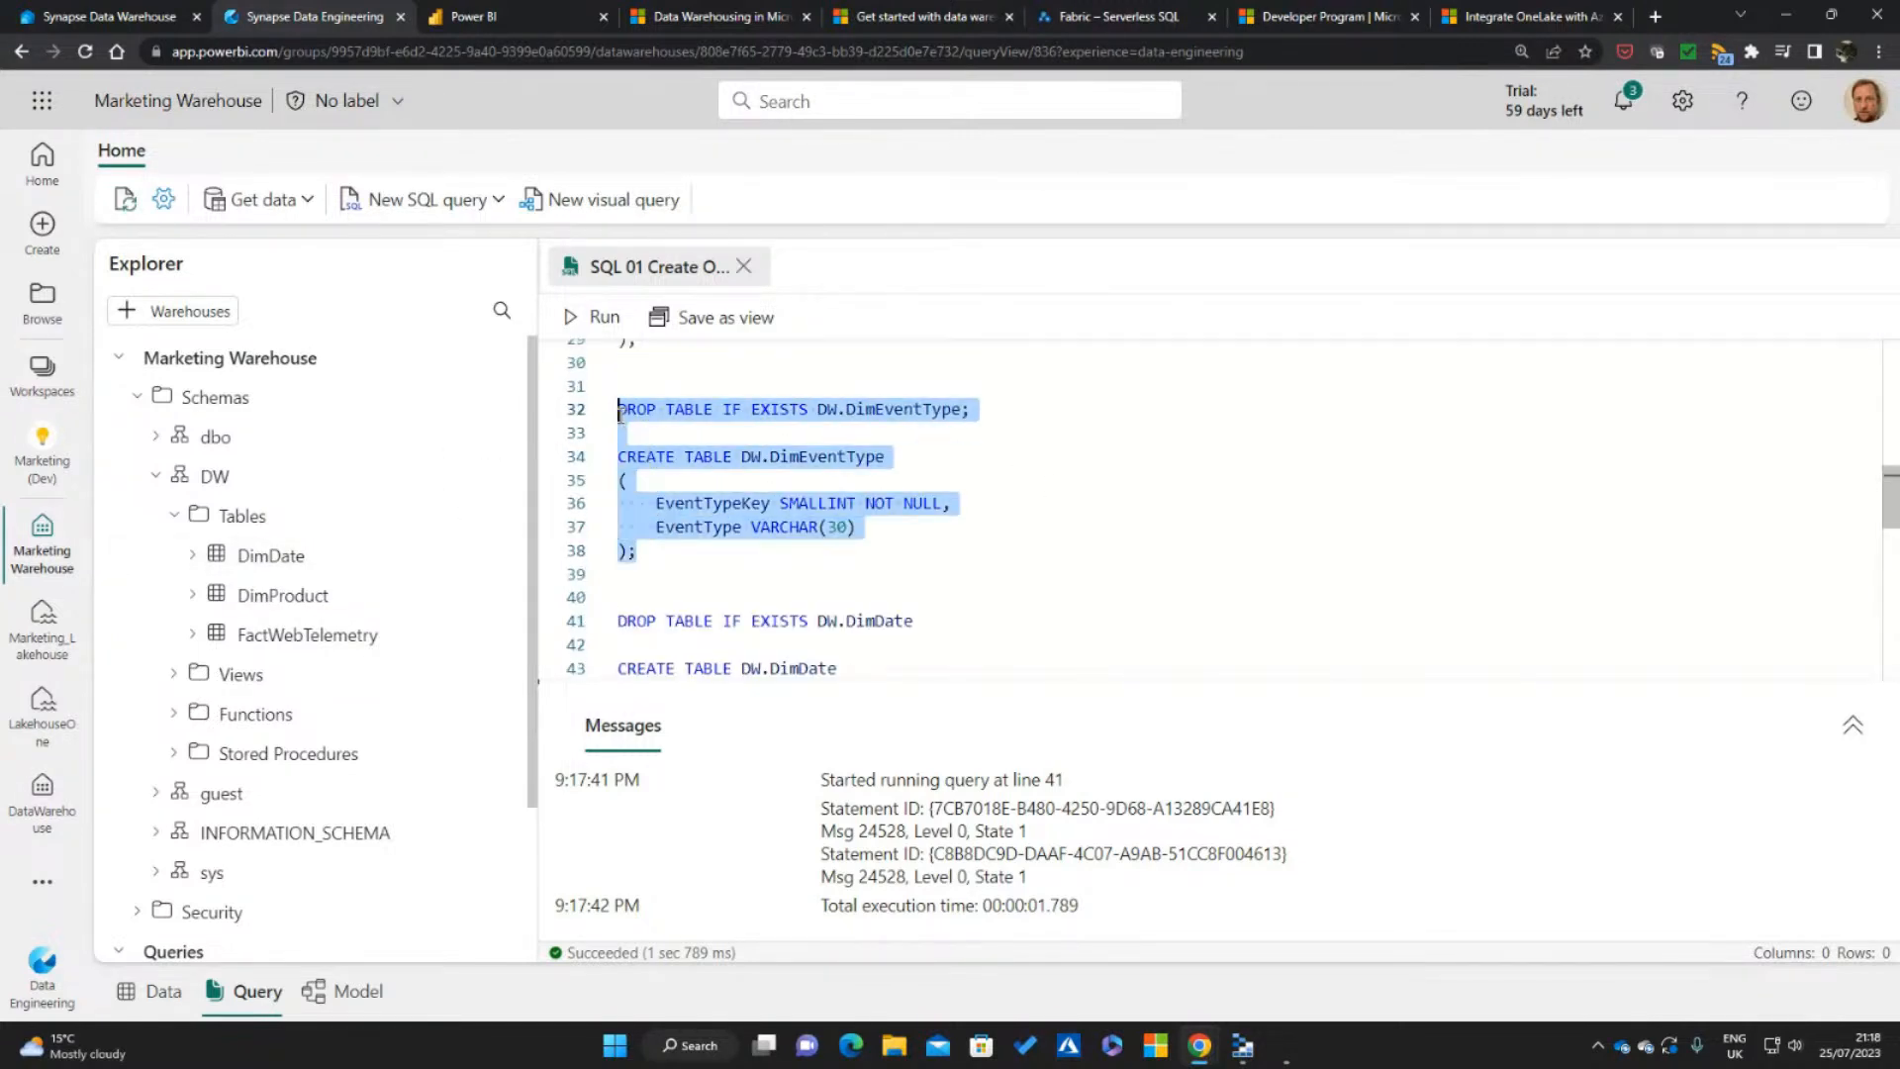
pyautogui.click(594, 318)
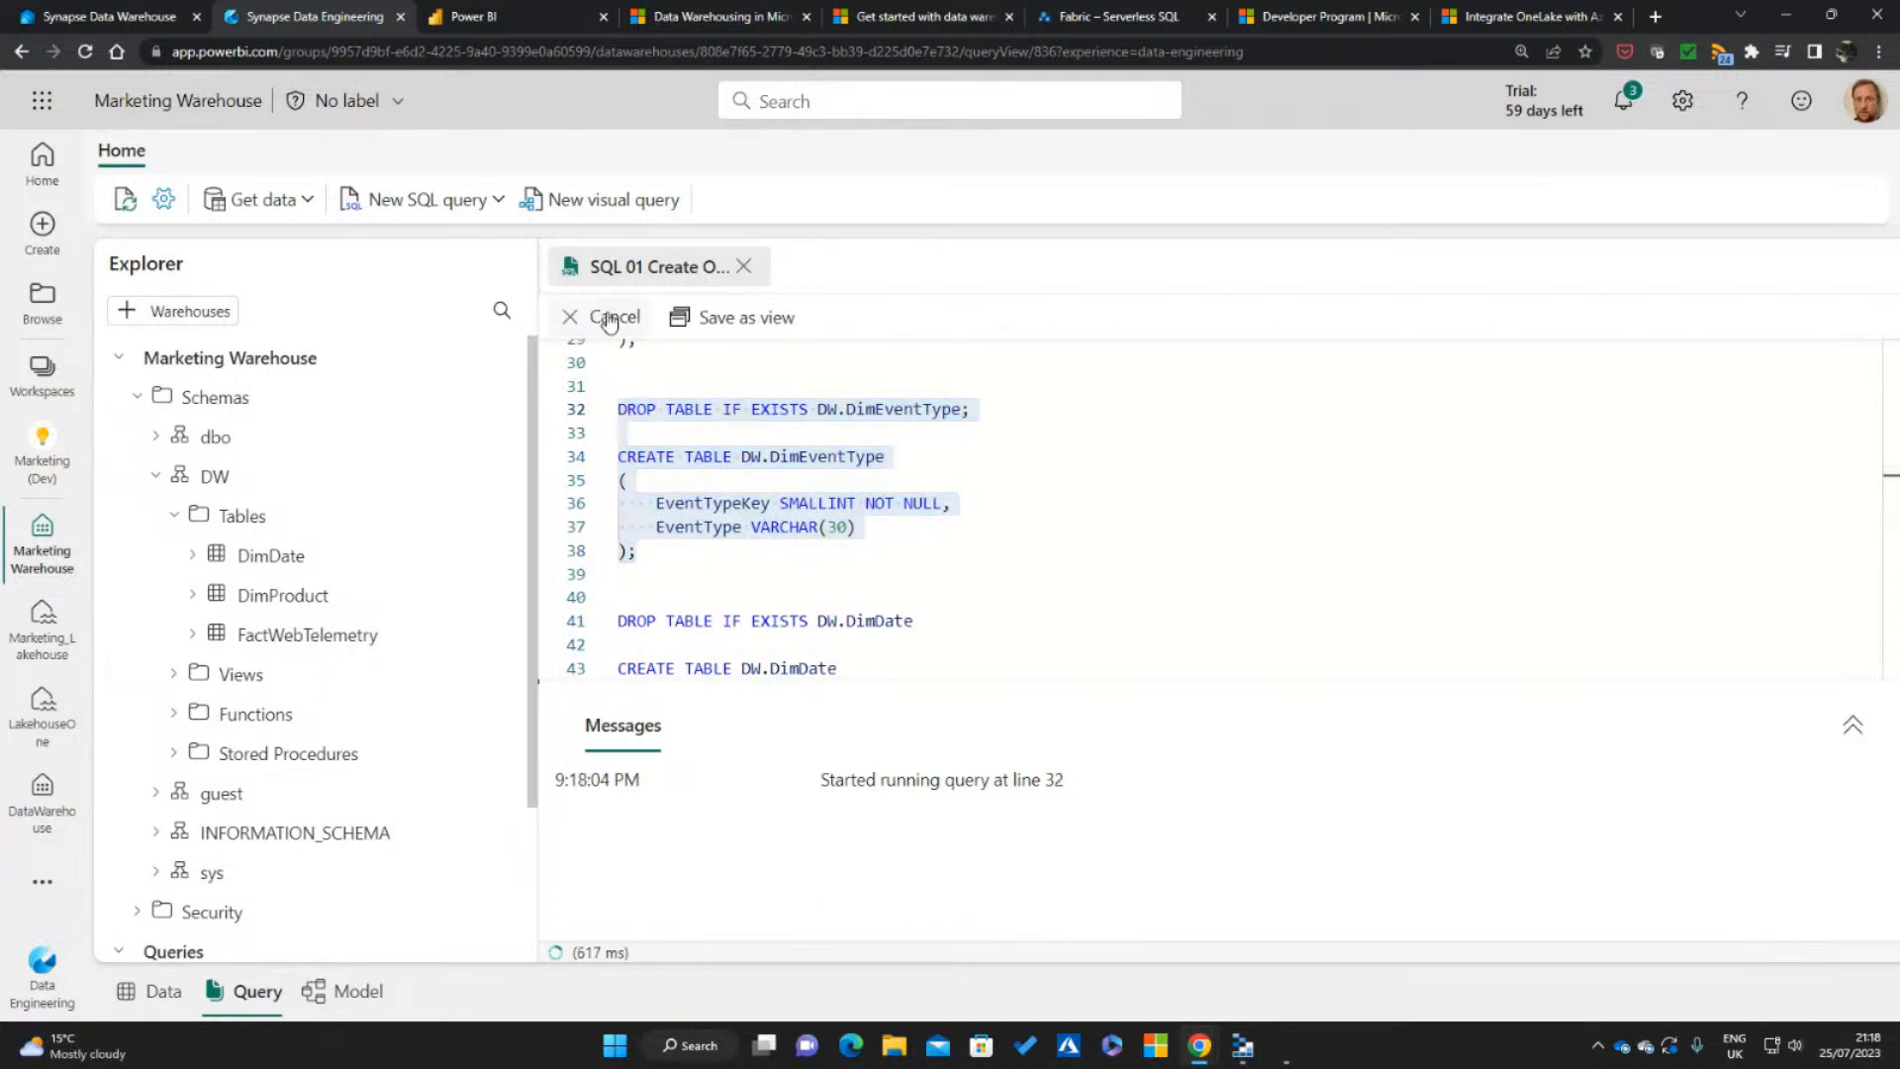
pyautogui.click(726, 572)
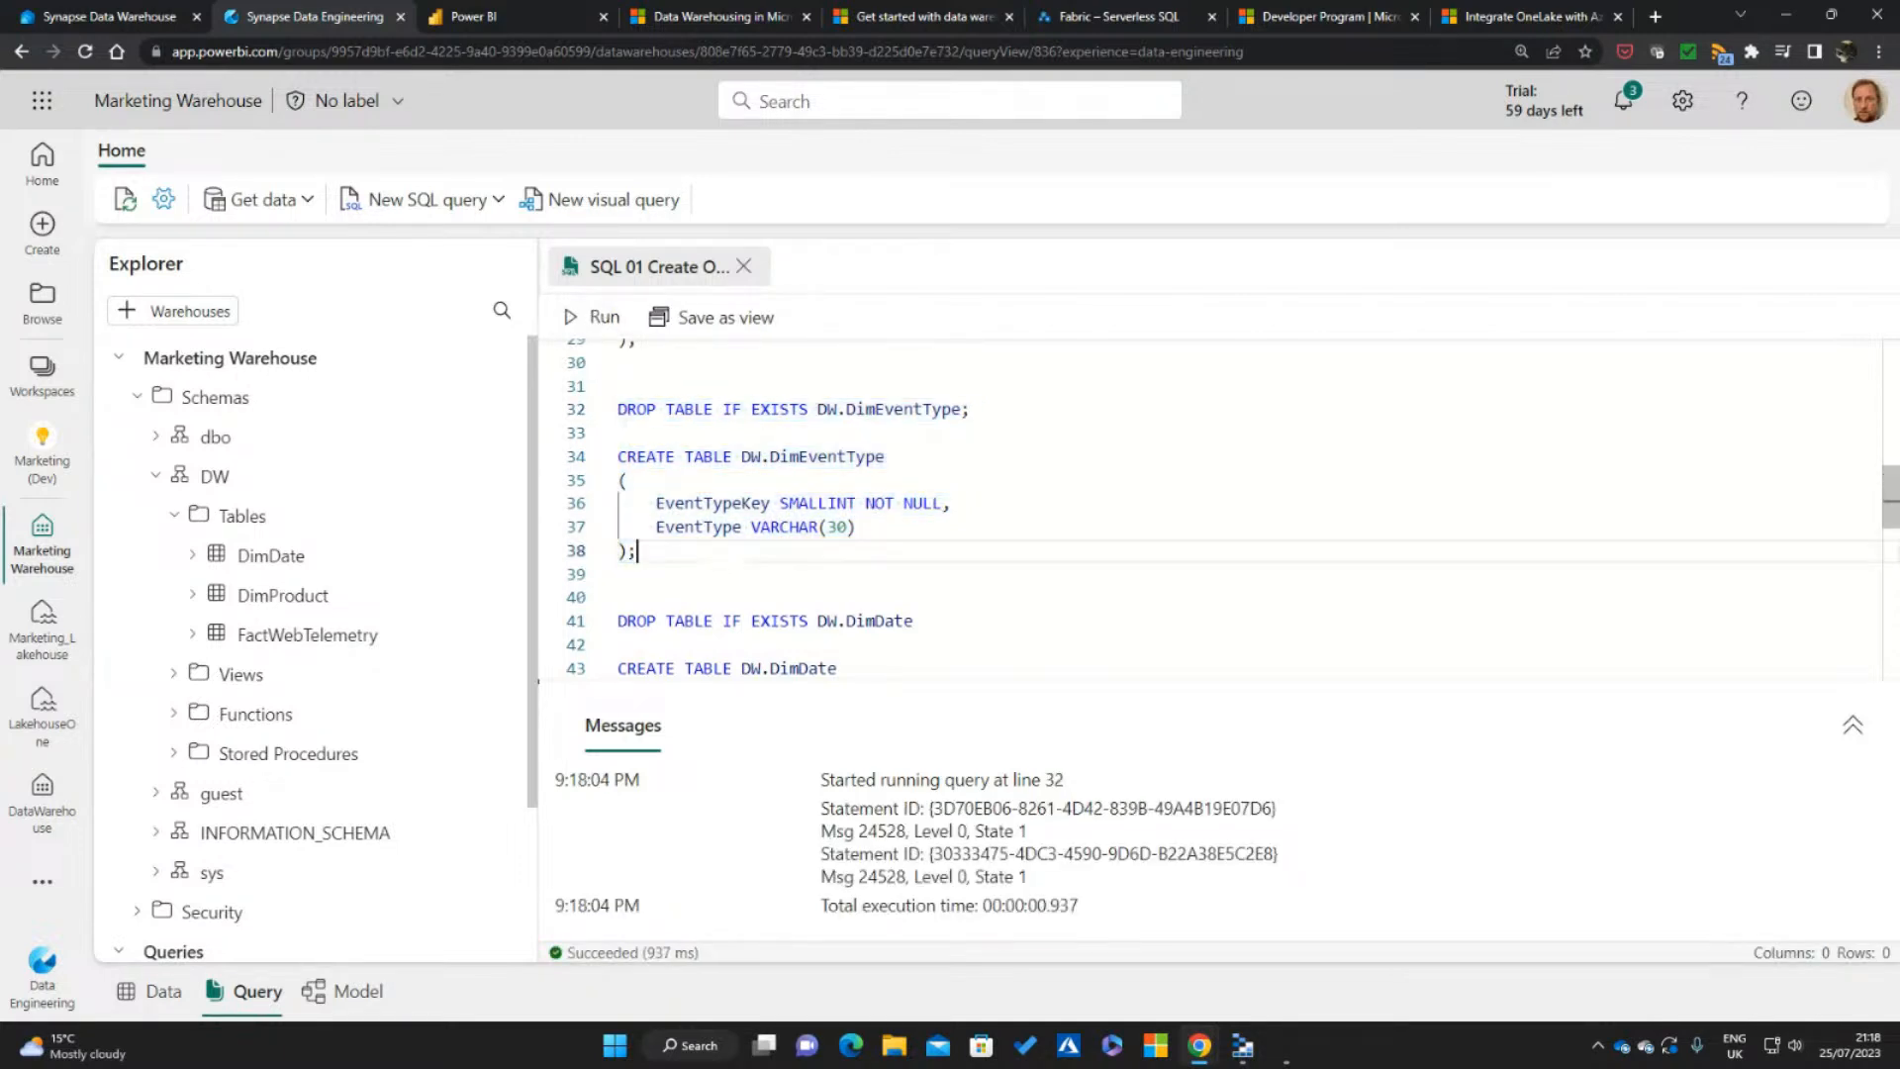
pyautogui.click(500, 517)
pyautogui.click(562, 578)
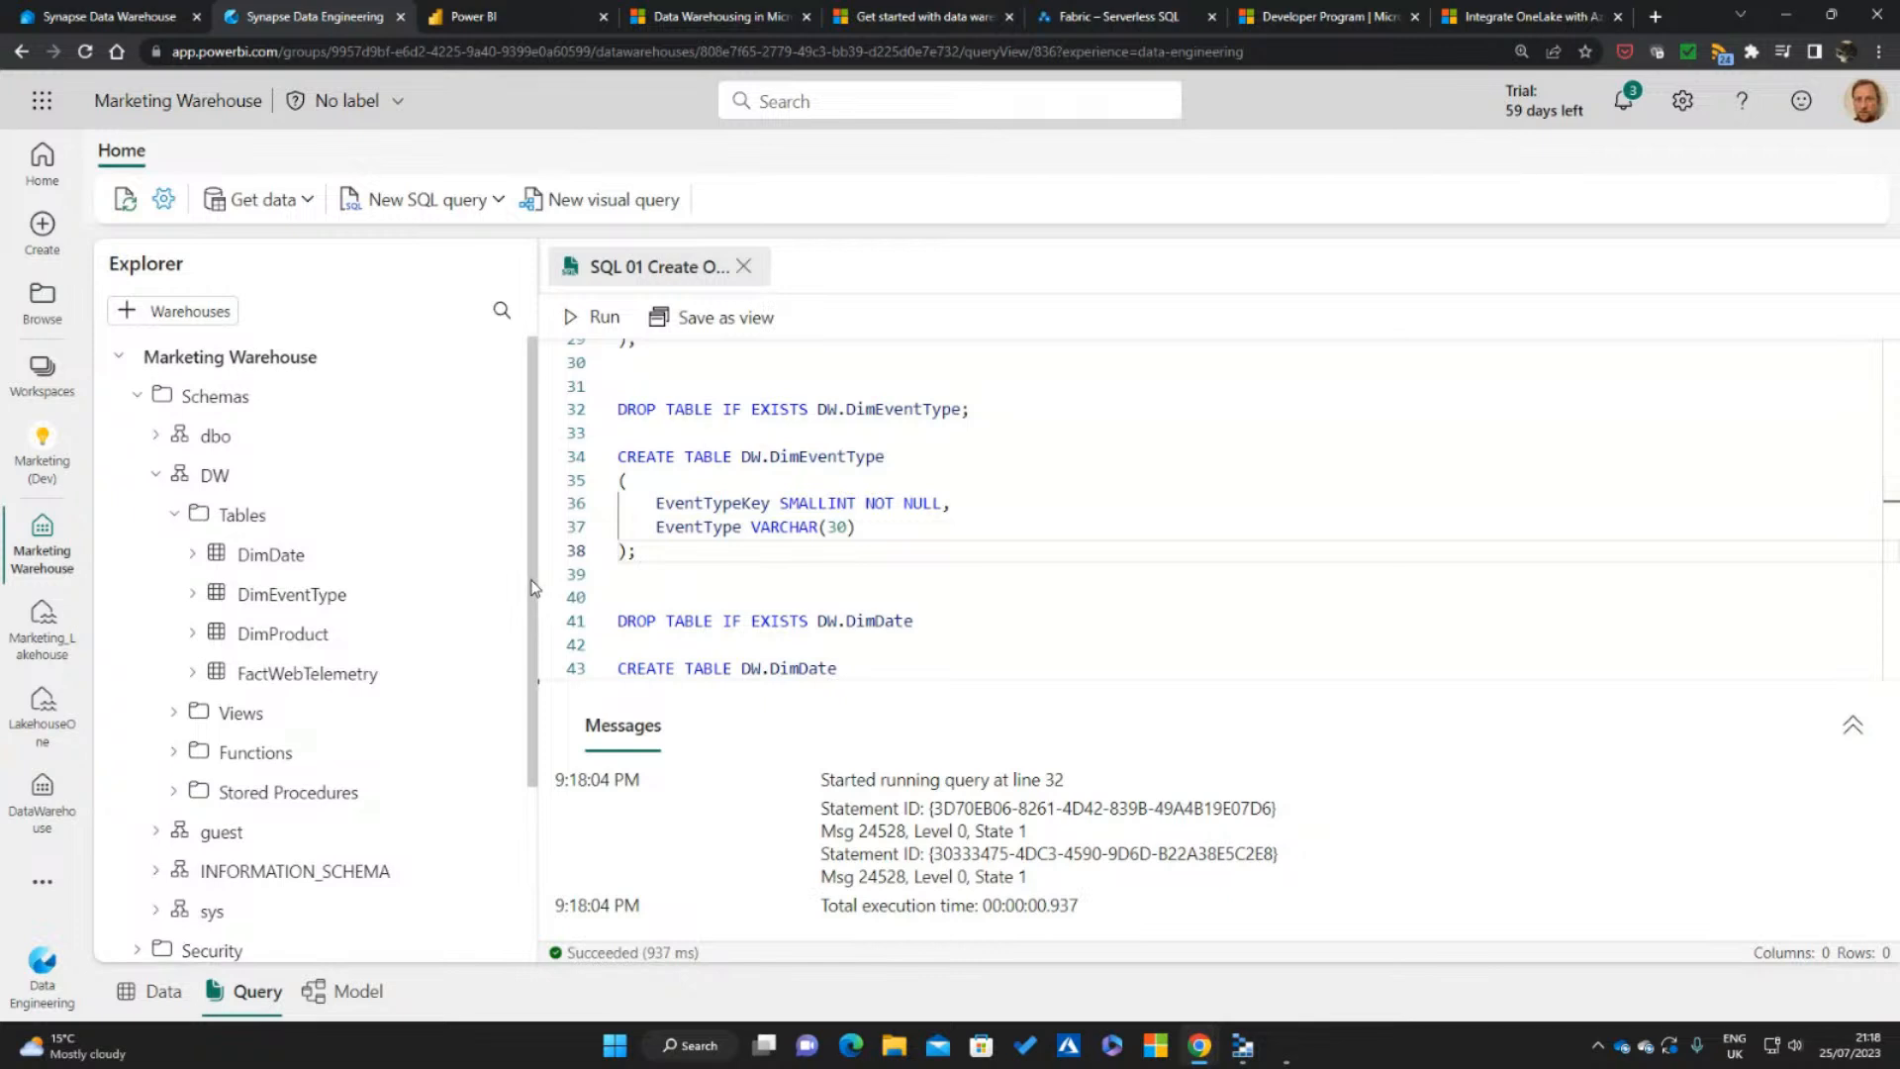
# Open the SQL 02 Load Fact query and limit its SELECT statement with top 10
pyautogui.moveTo(531, 587); pyautogui.dragTo(539, 775)
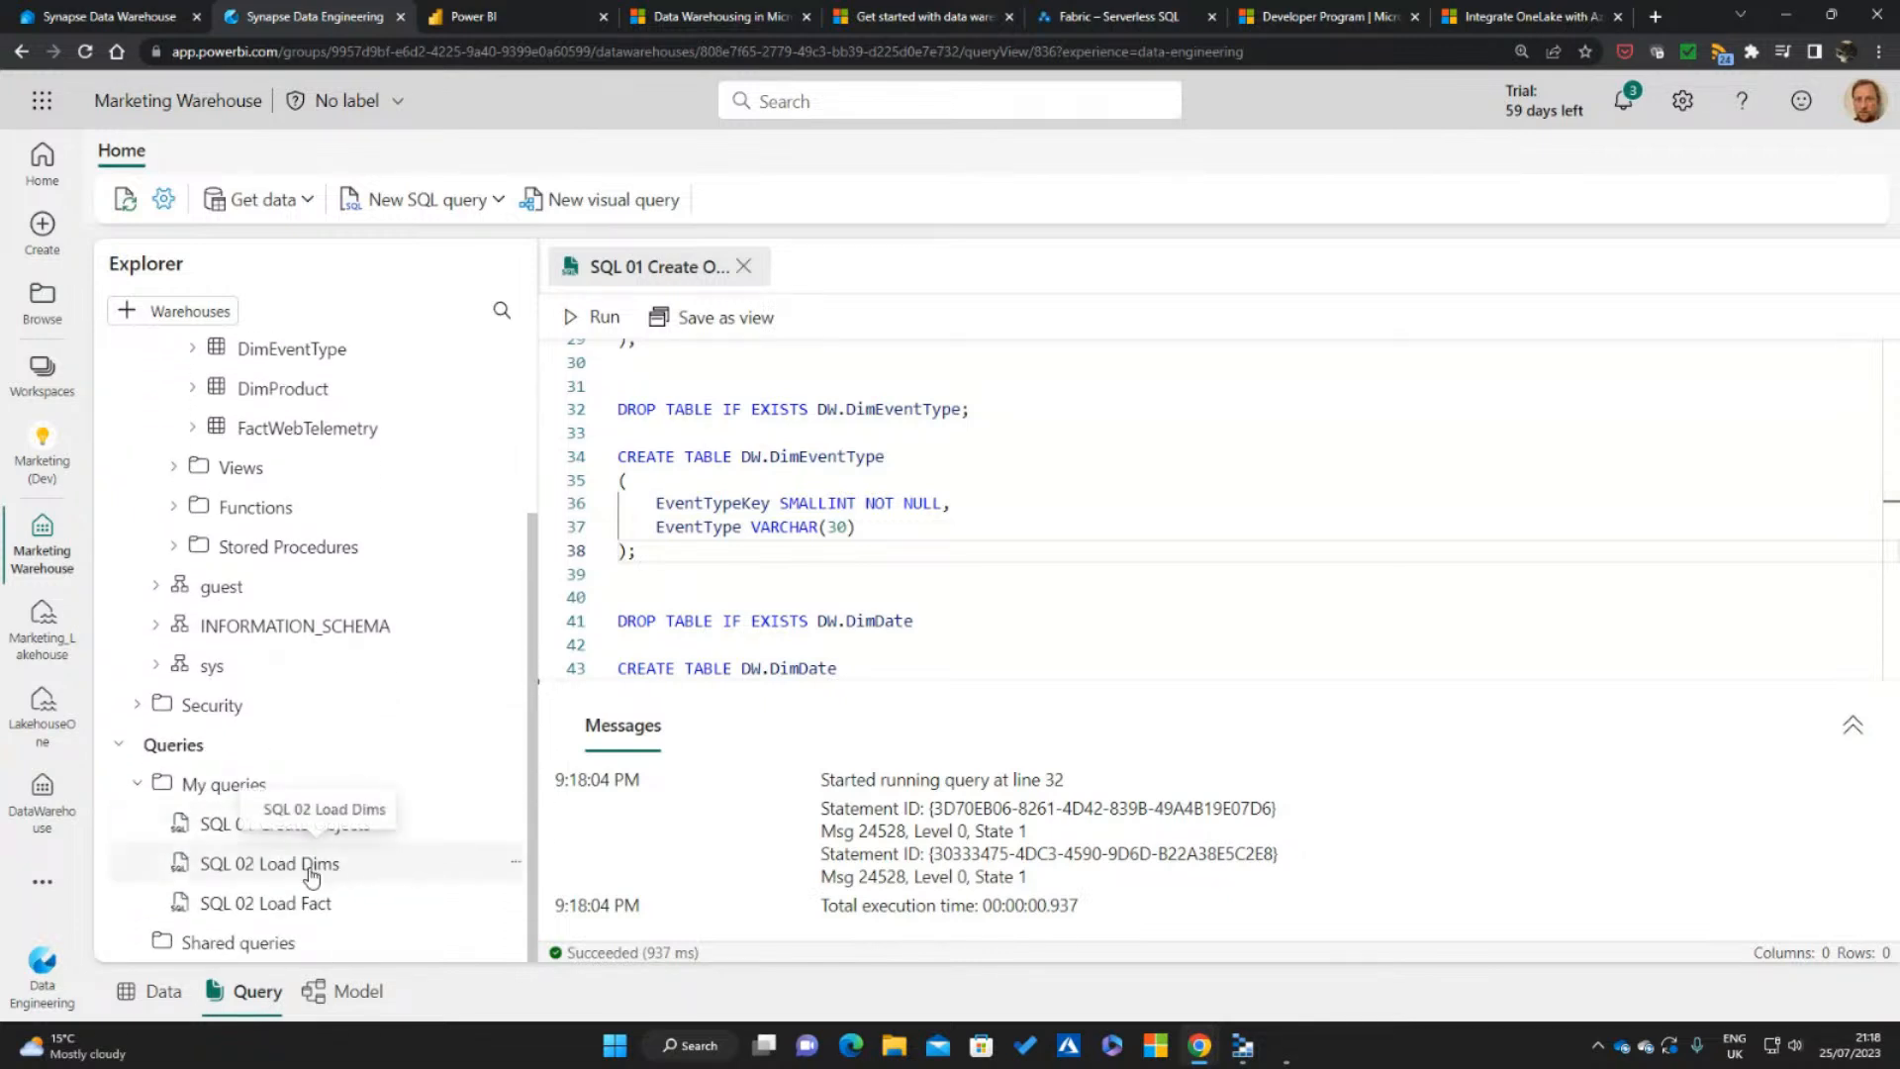
pyautogui.click(295, 903)
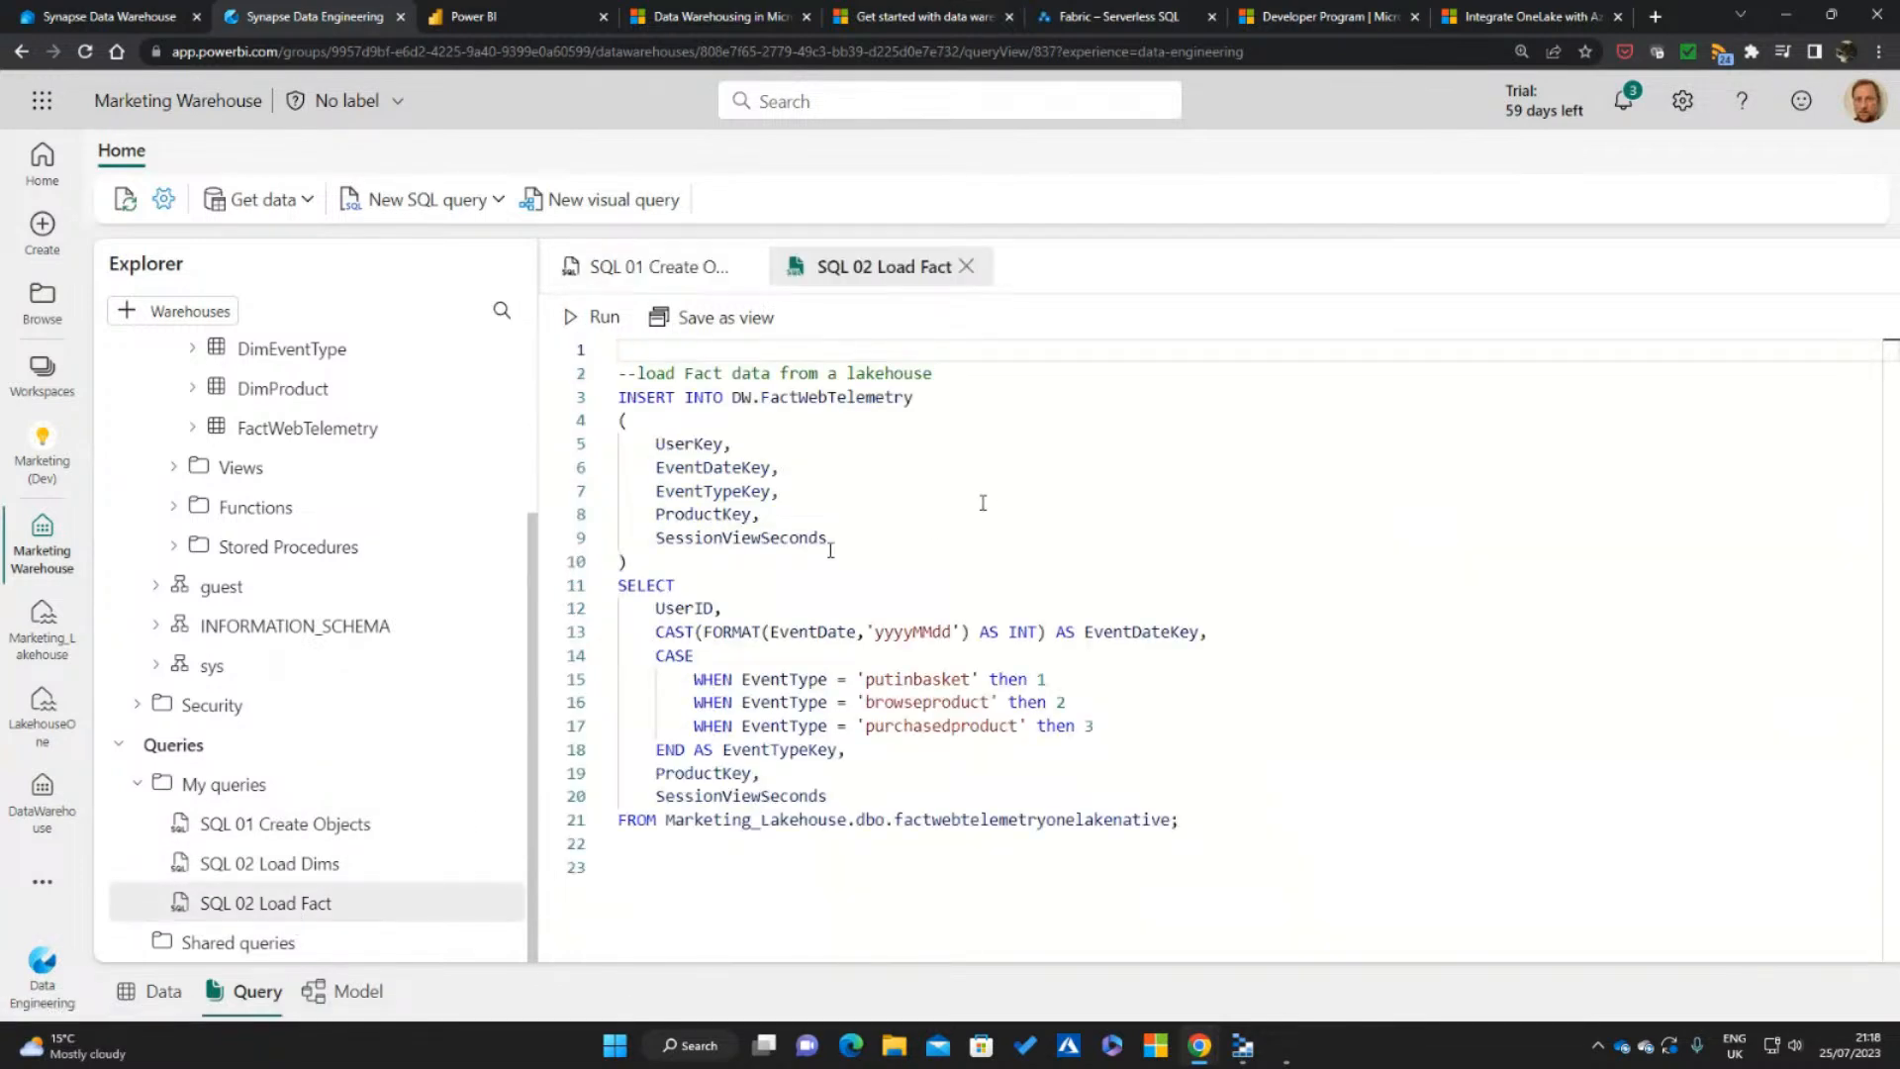
pyautogui.click(751, 584)
pyautogui.write('t')
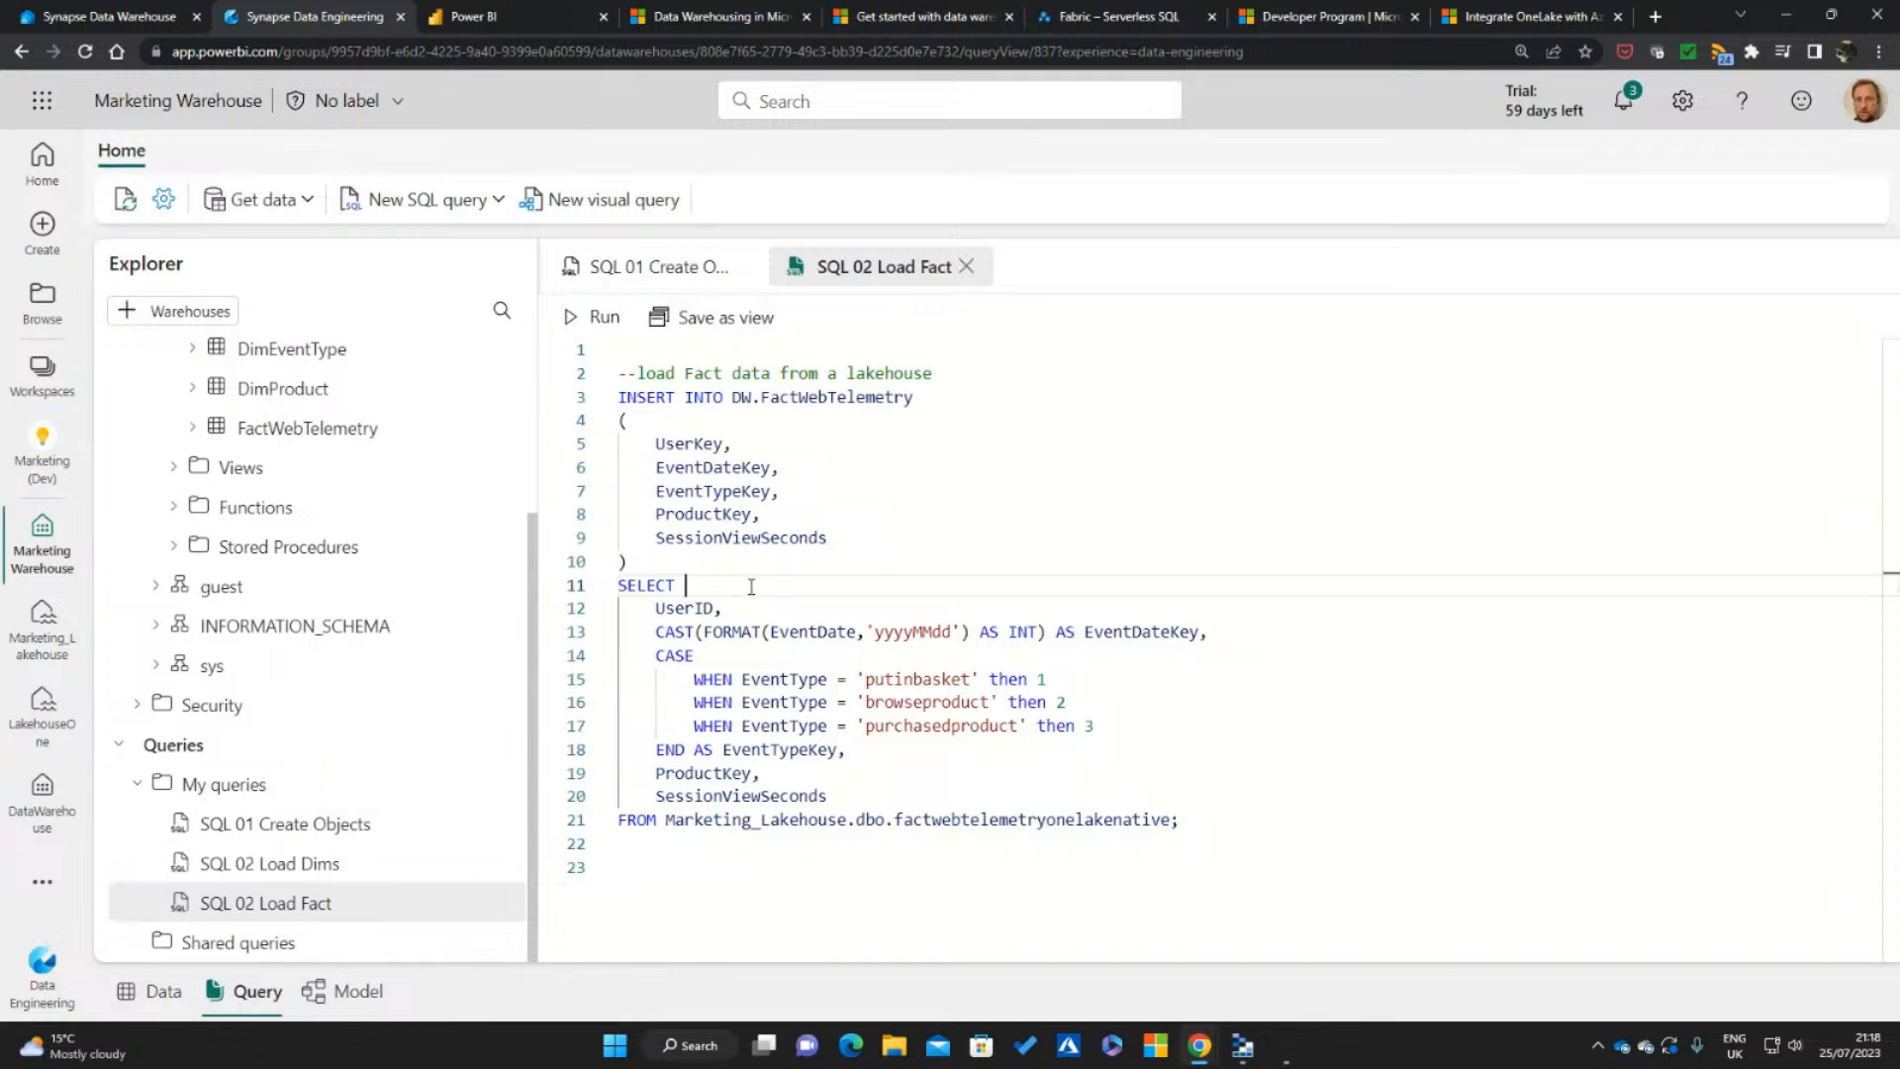
pyautogui.write('op 10')
# Run only the SELECT statement that reads from Marketing_Lakehouse.dbo.factwebtelemetryonelakenative and examine its result rows
pyautogui.moveTo(671, 823); pyautogui.dragTo(848, 822)
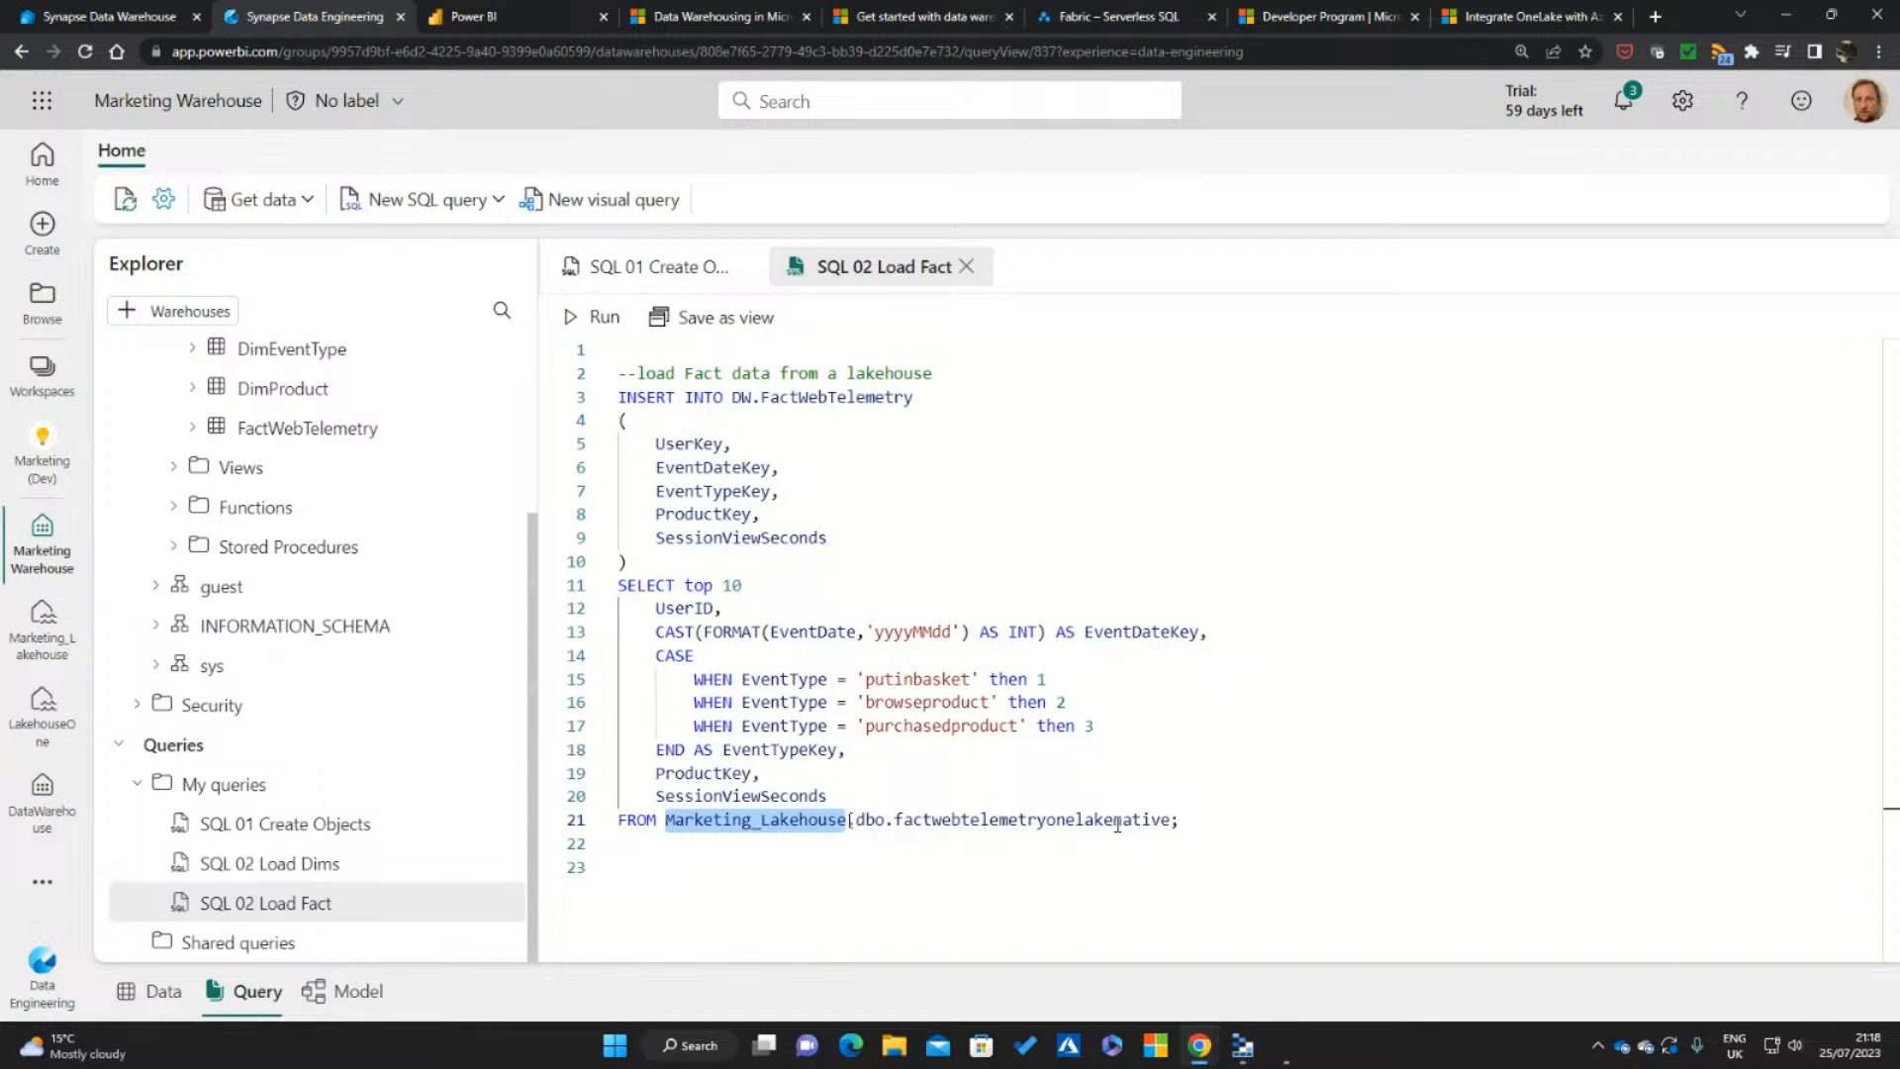
pyautogui.click(1217, 801)
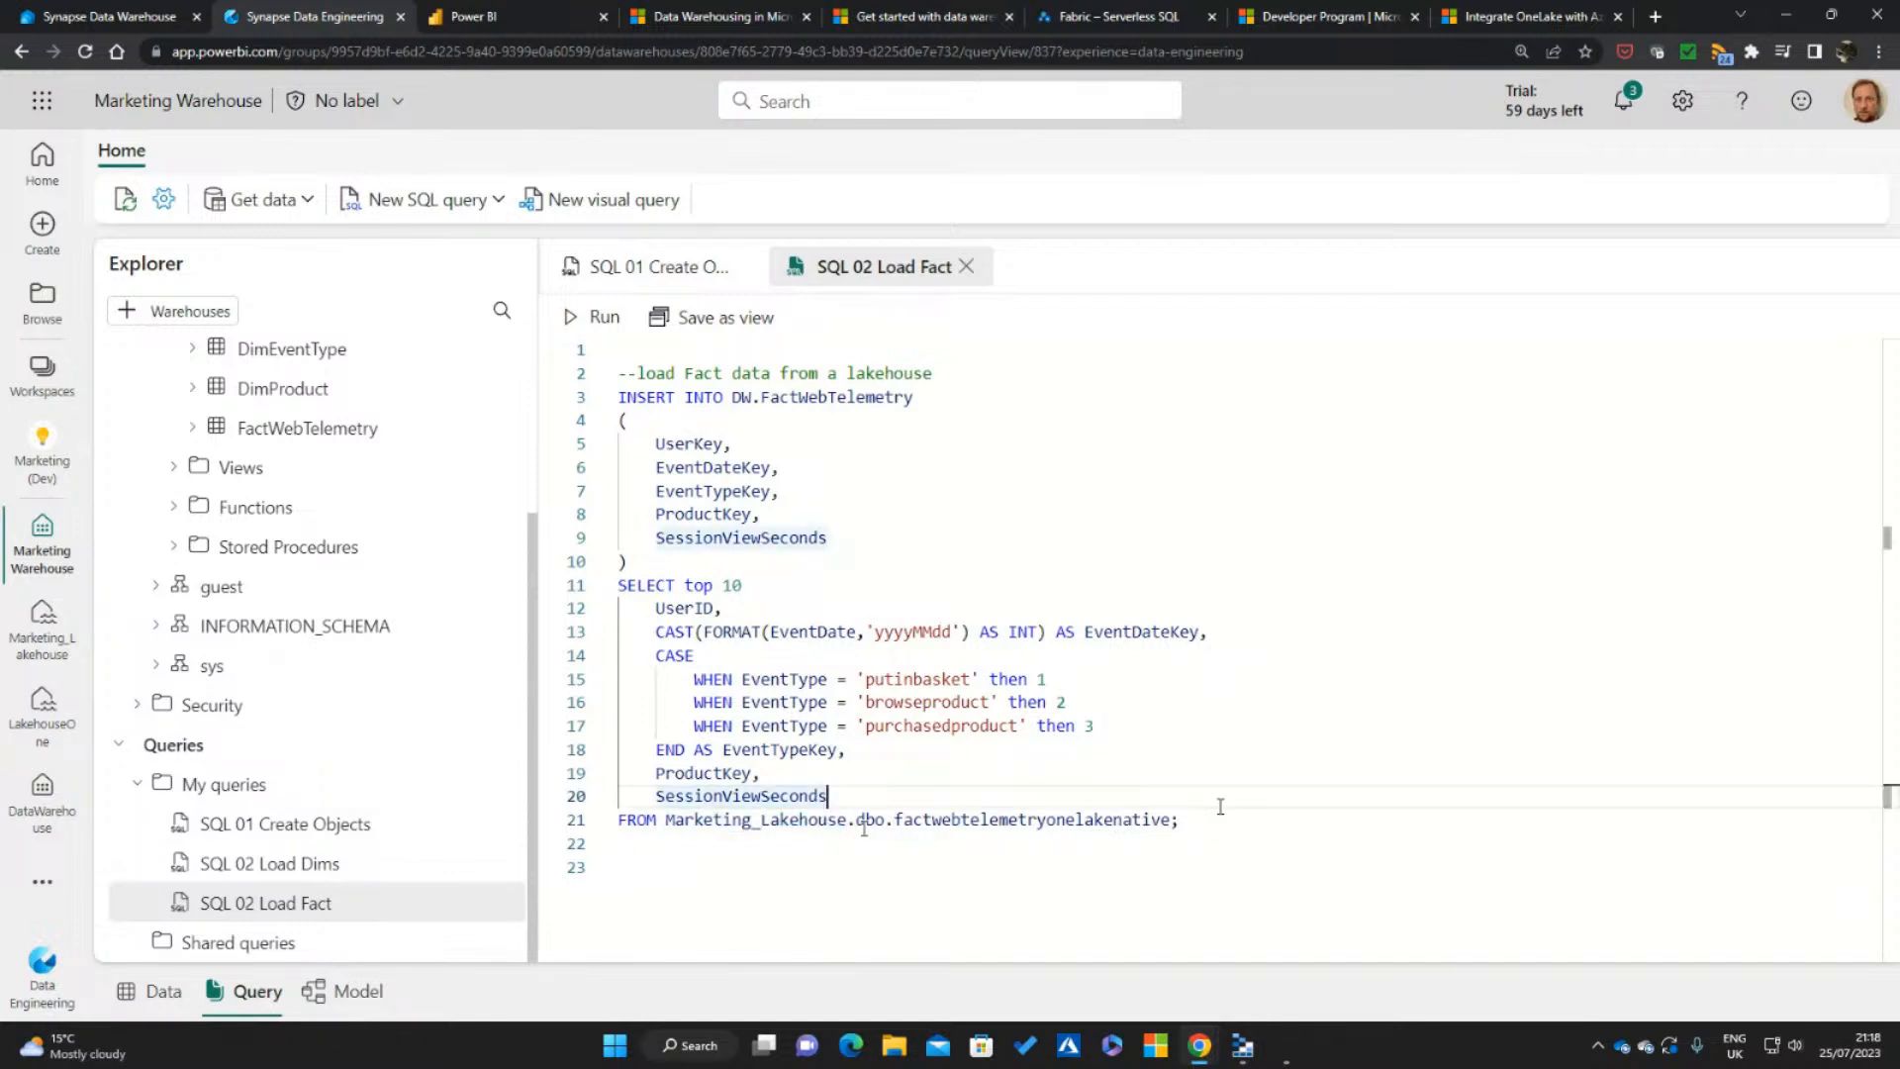
pyautogui.doubleClick(782, 819)
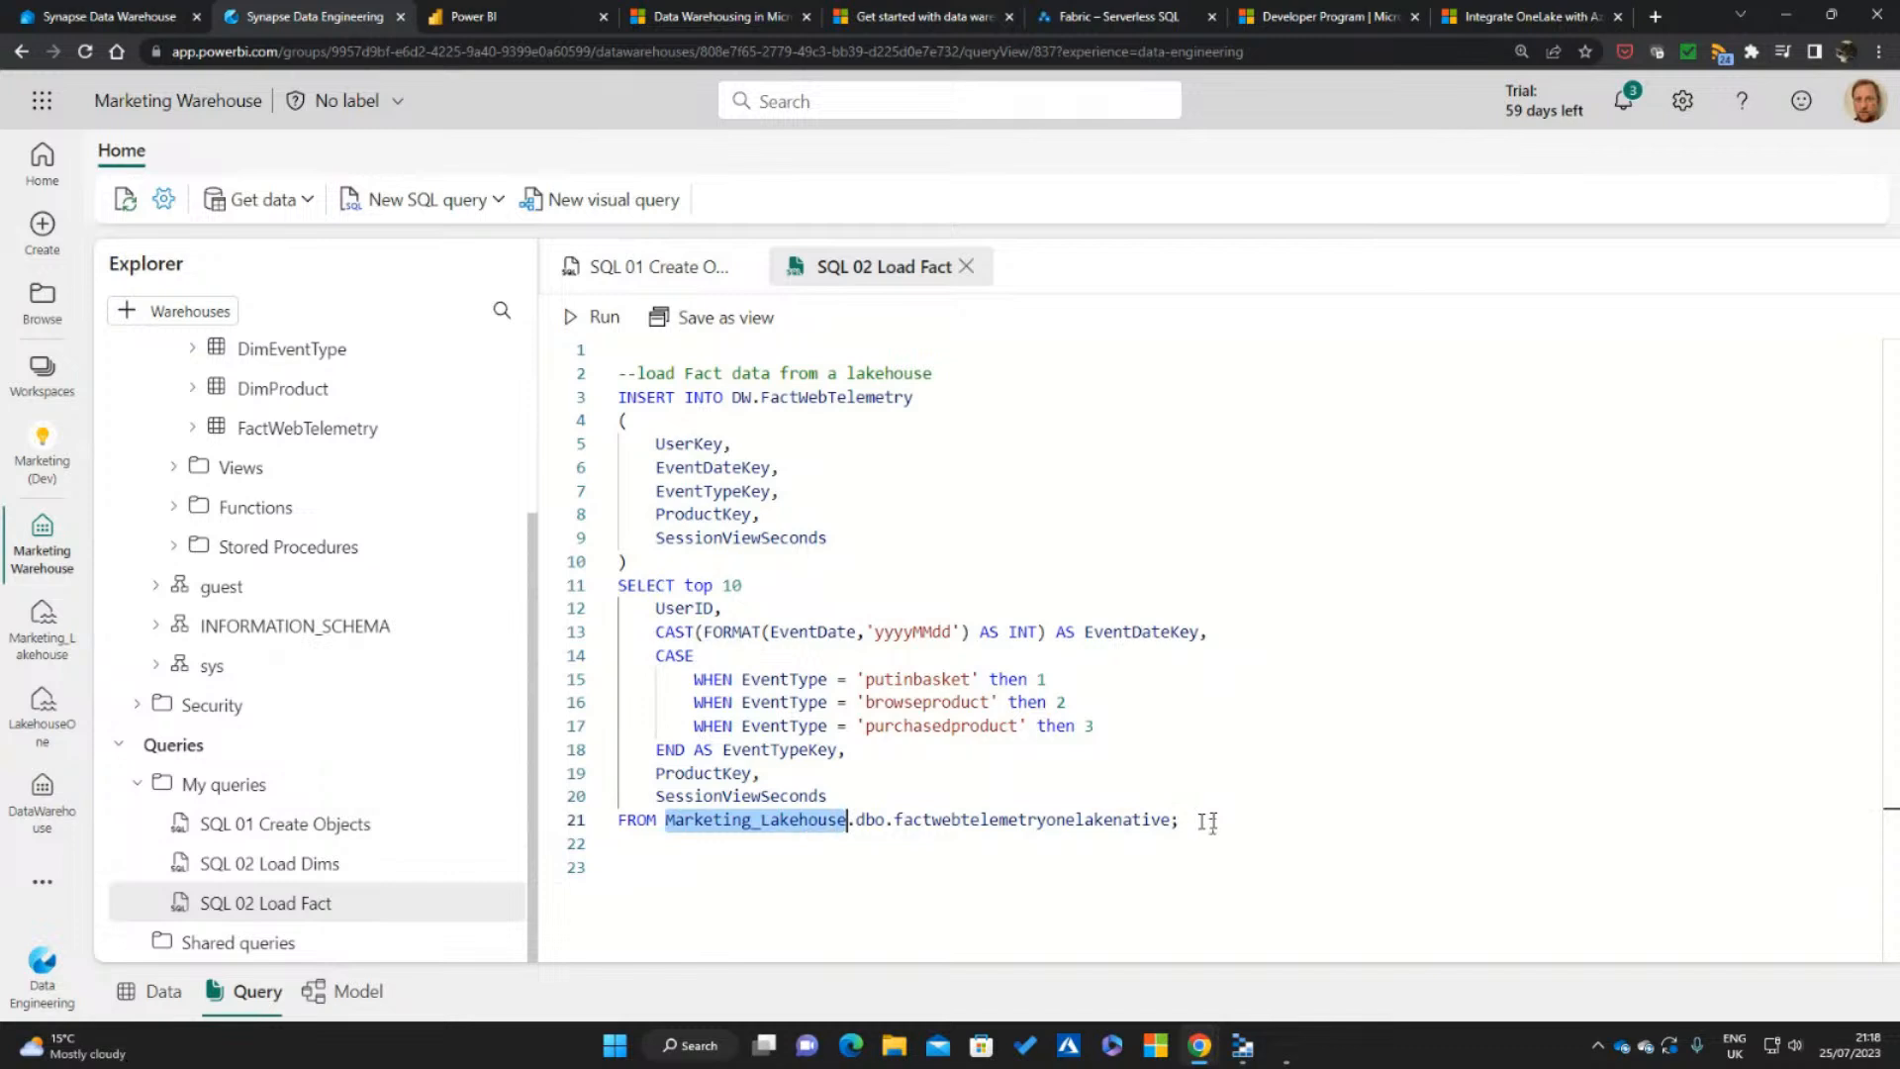
pyautogui.moveTo(1187, 820); pyautogui.dragTo(606, 593)
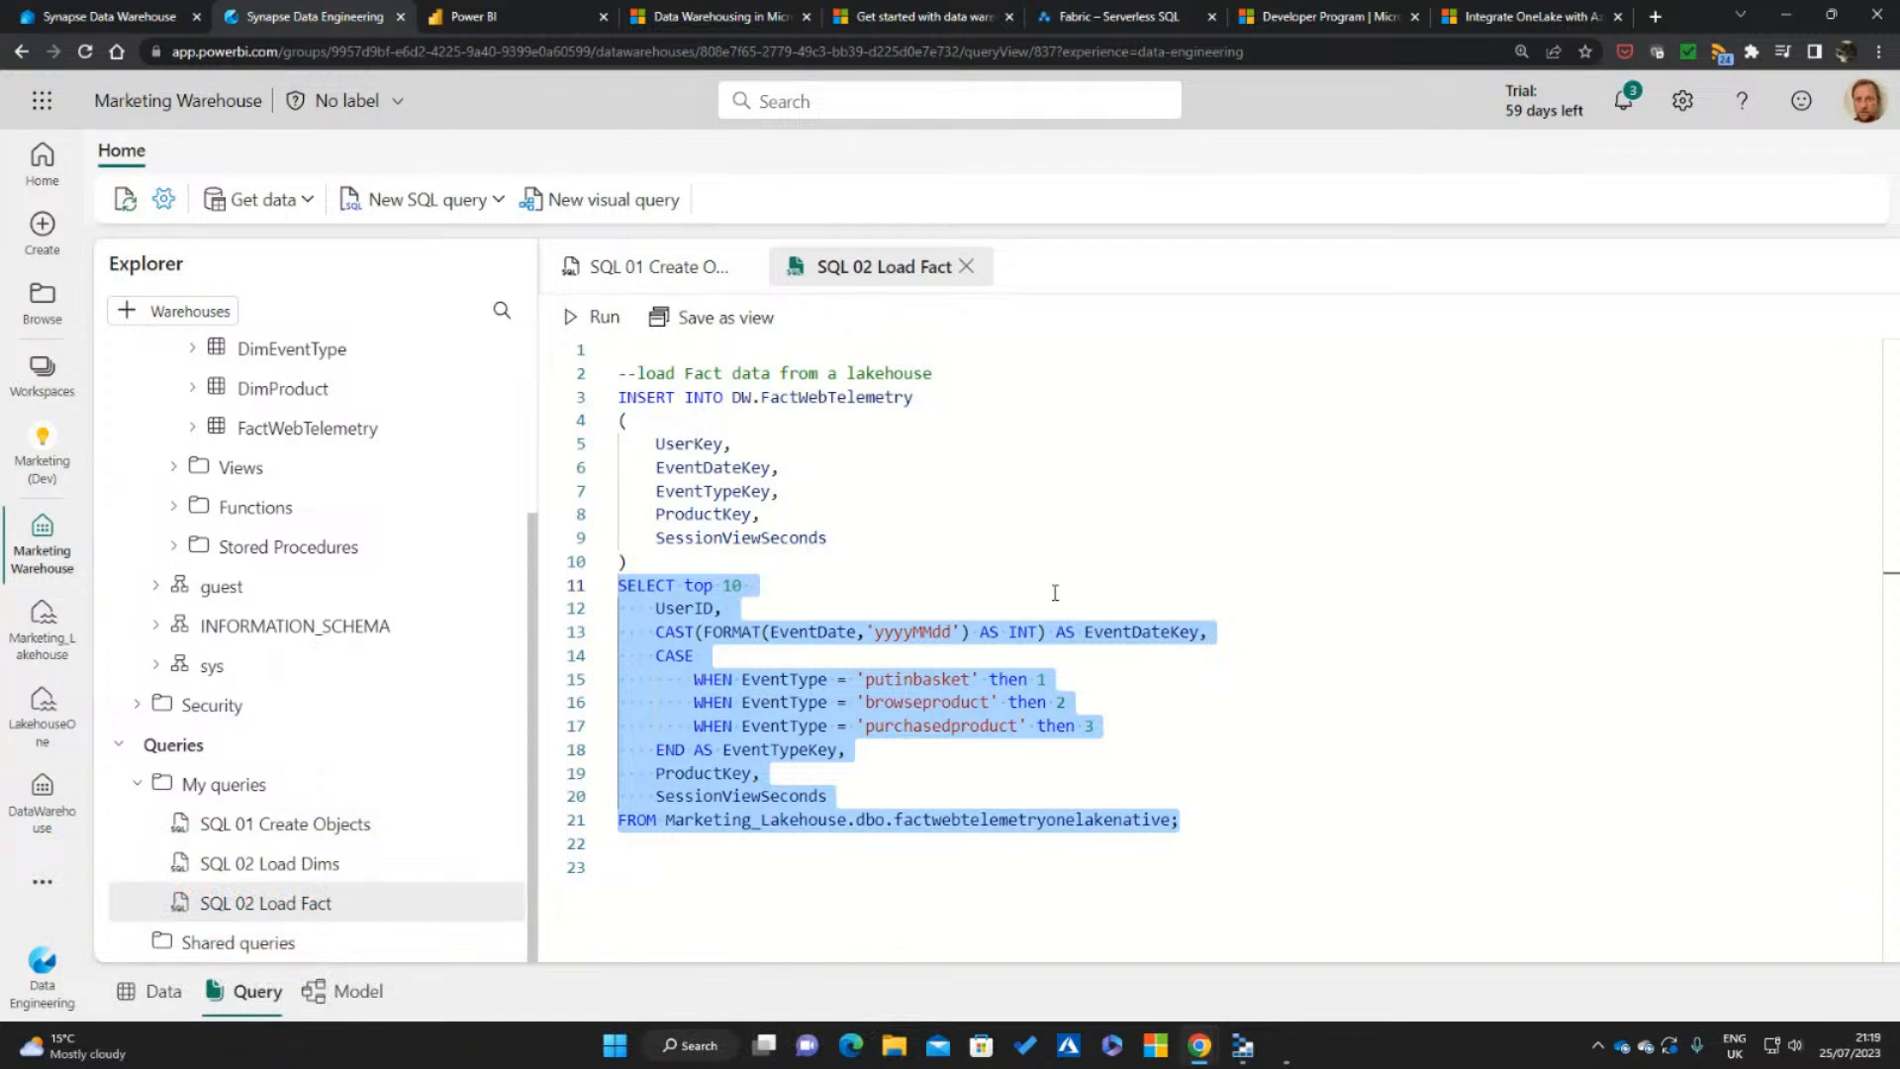
pyautogui.click(582, 327)
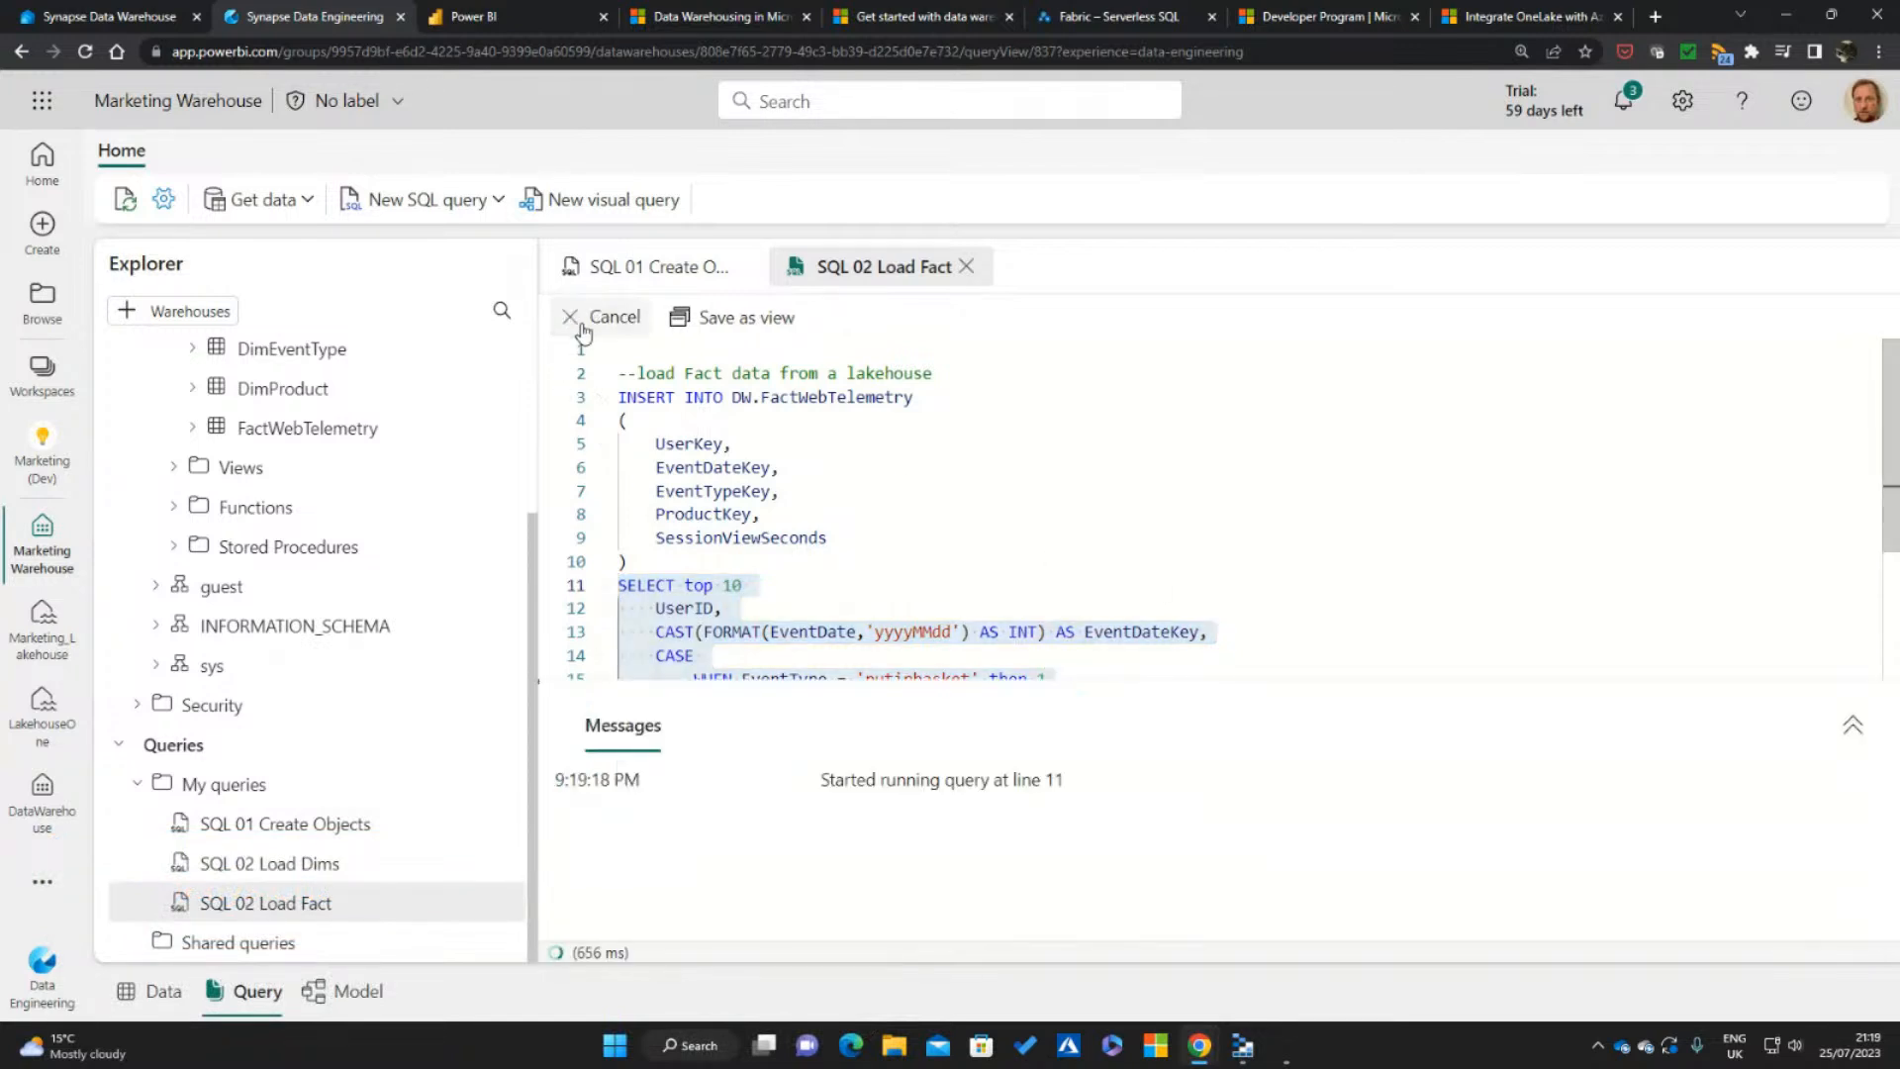
pyautogui.moveTo(1269, 683); pyautogui.dragTo(1255, 574)
pyautogui.scroll(-4, 1279, 482)
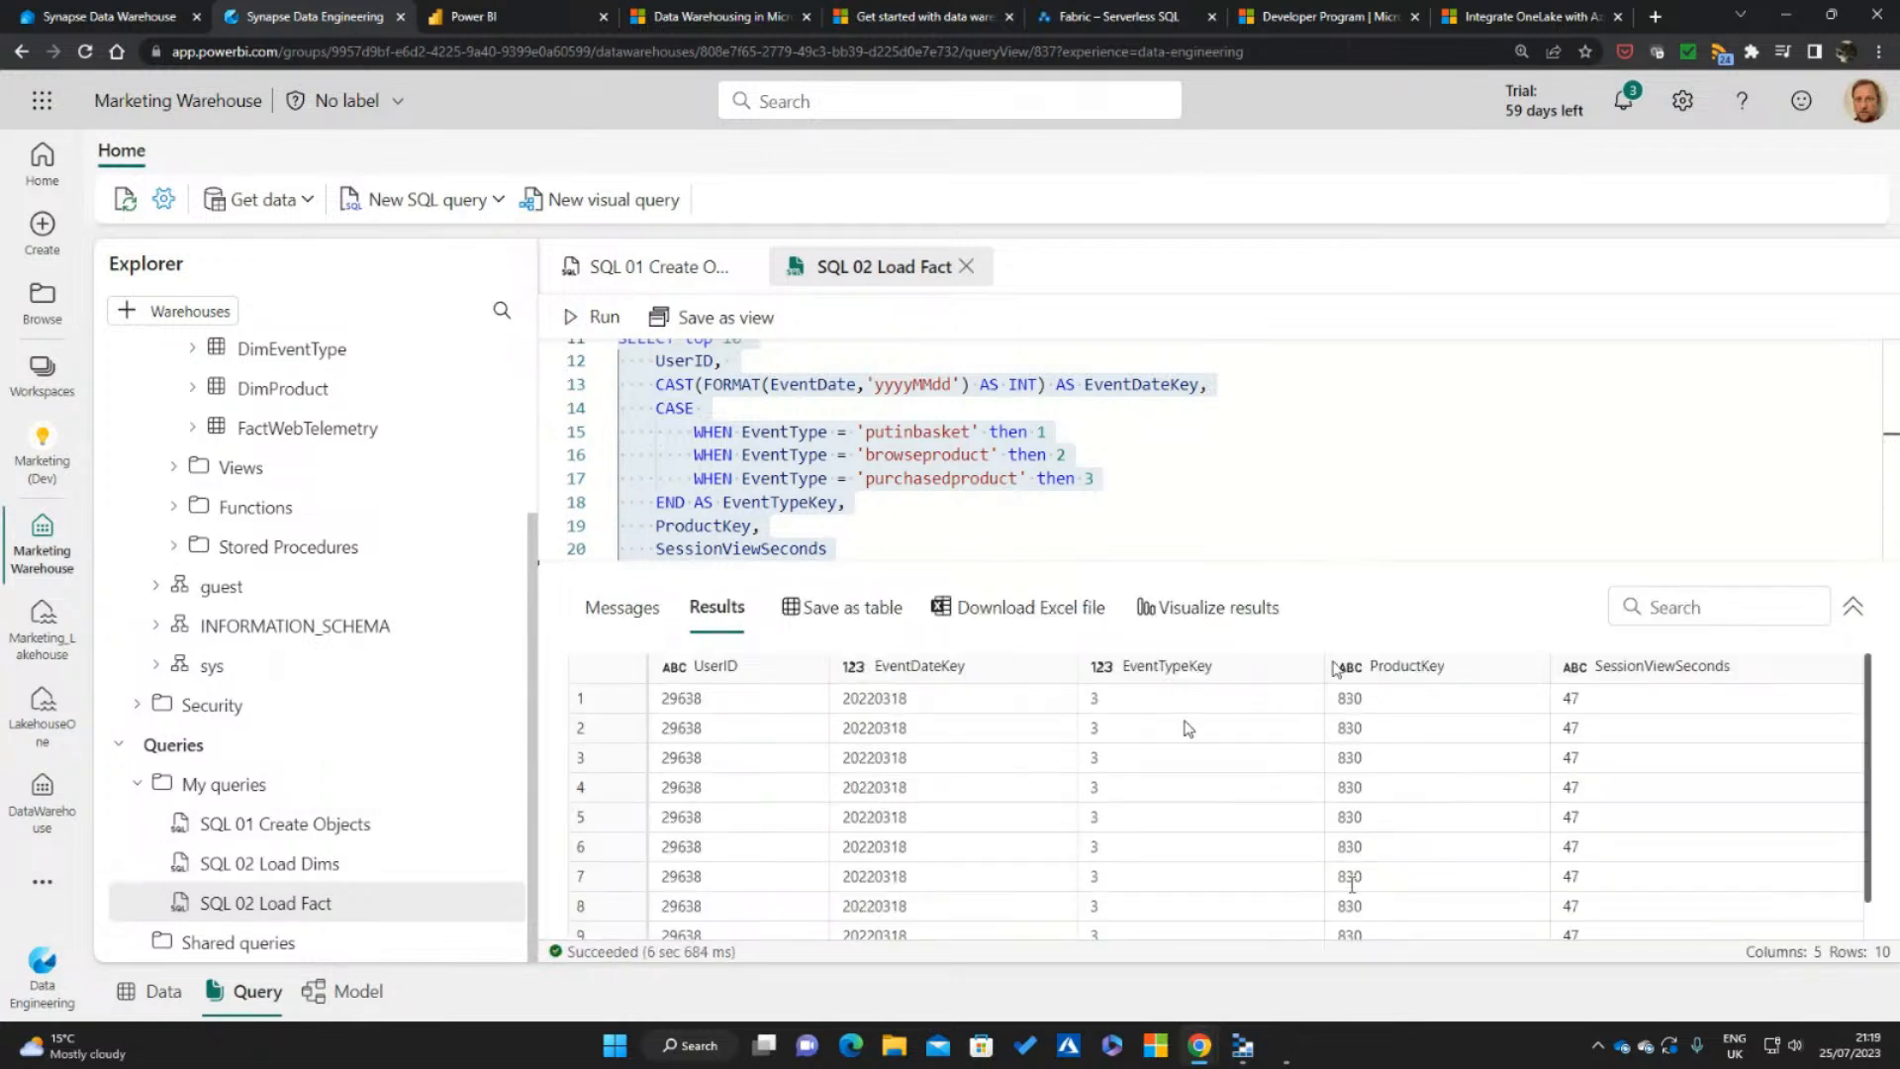
pyautogui.moveTo(1256, 562); pyautogui.dragTo(1254, 774)
pyautogui.click(1237, 623)
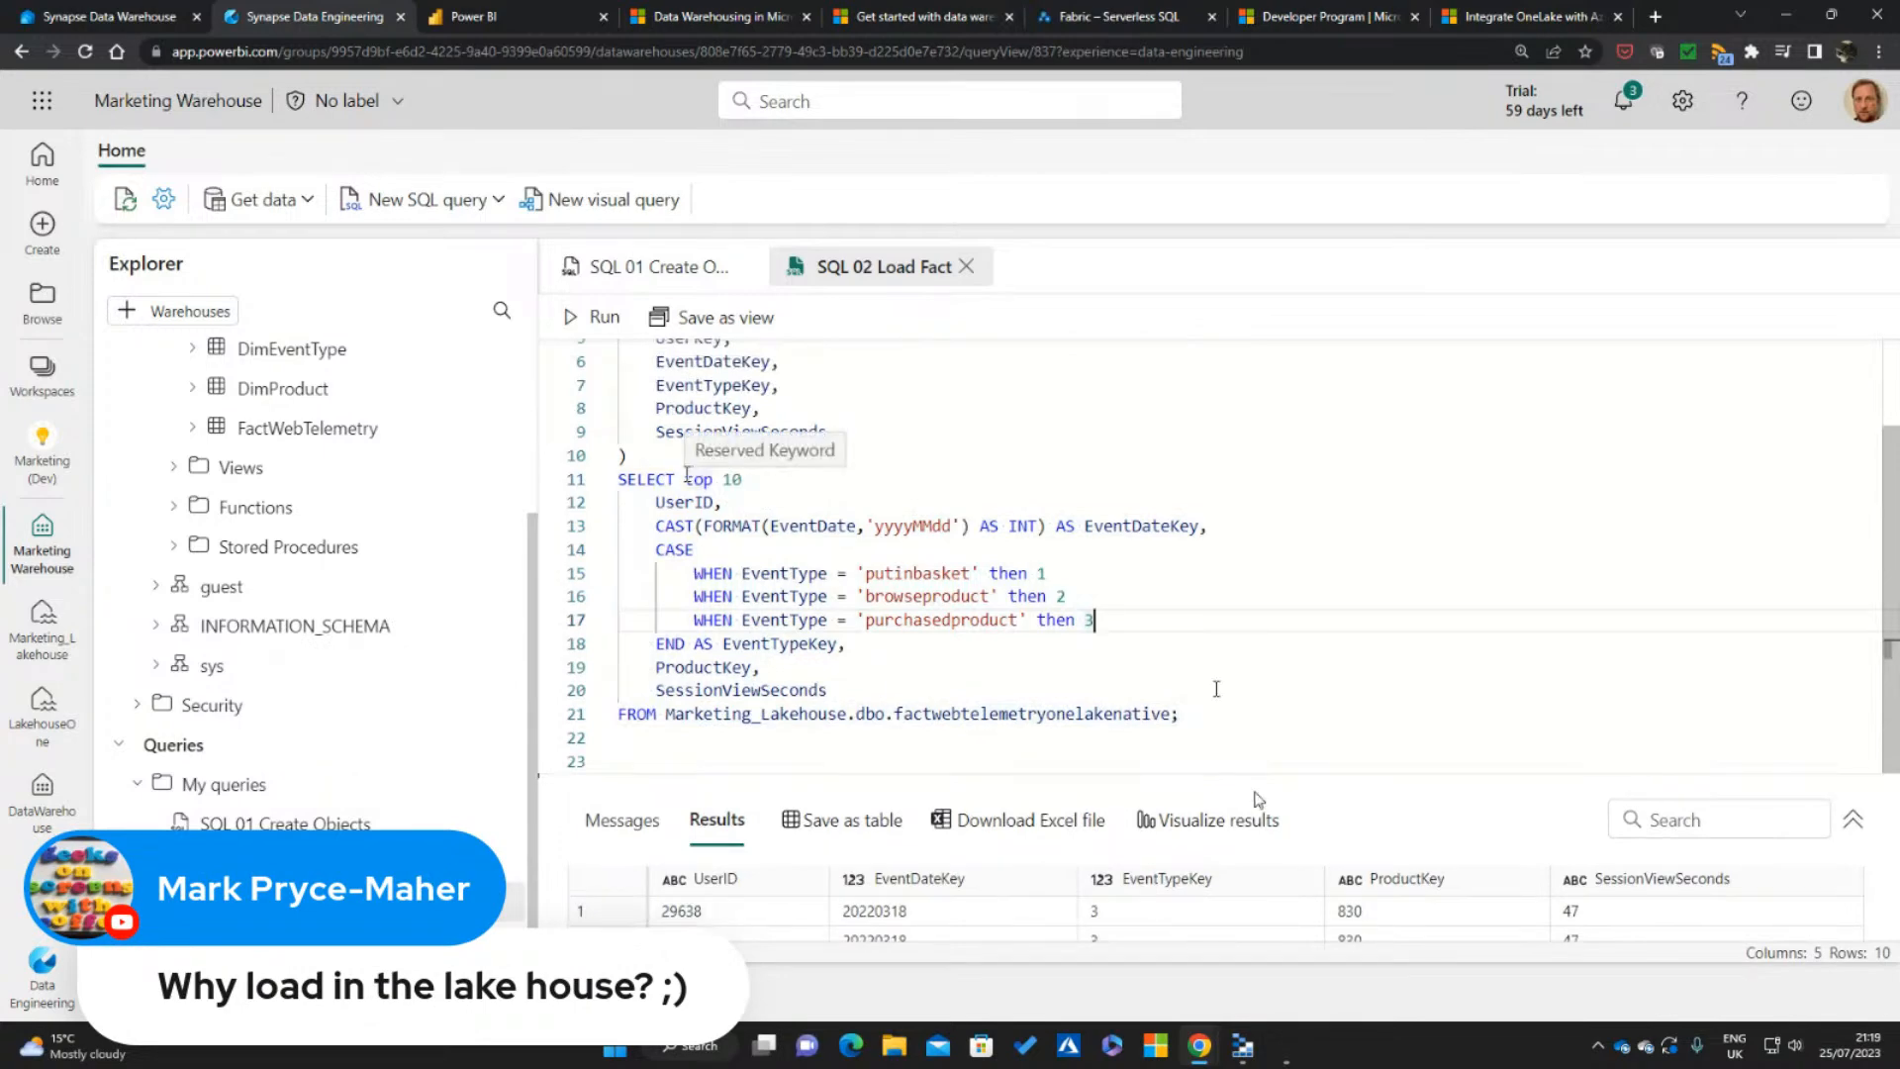
# Remove top 10 from the SELECT statement and run the whole INSERT INTO DW.FactWebTelemetry statement
pyautogui.moveTo(685, 478); pyautogui.dragTo(742, 479)
pyautogui.press('BackSpace')
pyautogui.moveTo(1227, 715); pyautogui.dragTo(535, 395)
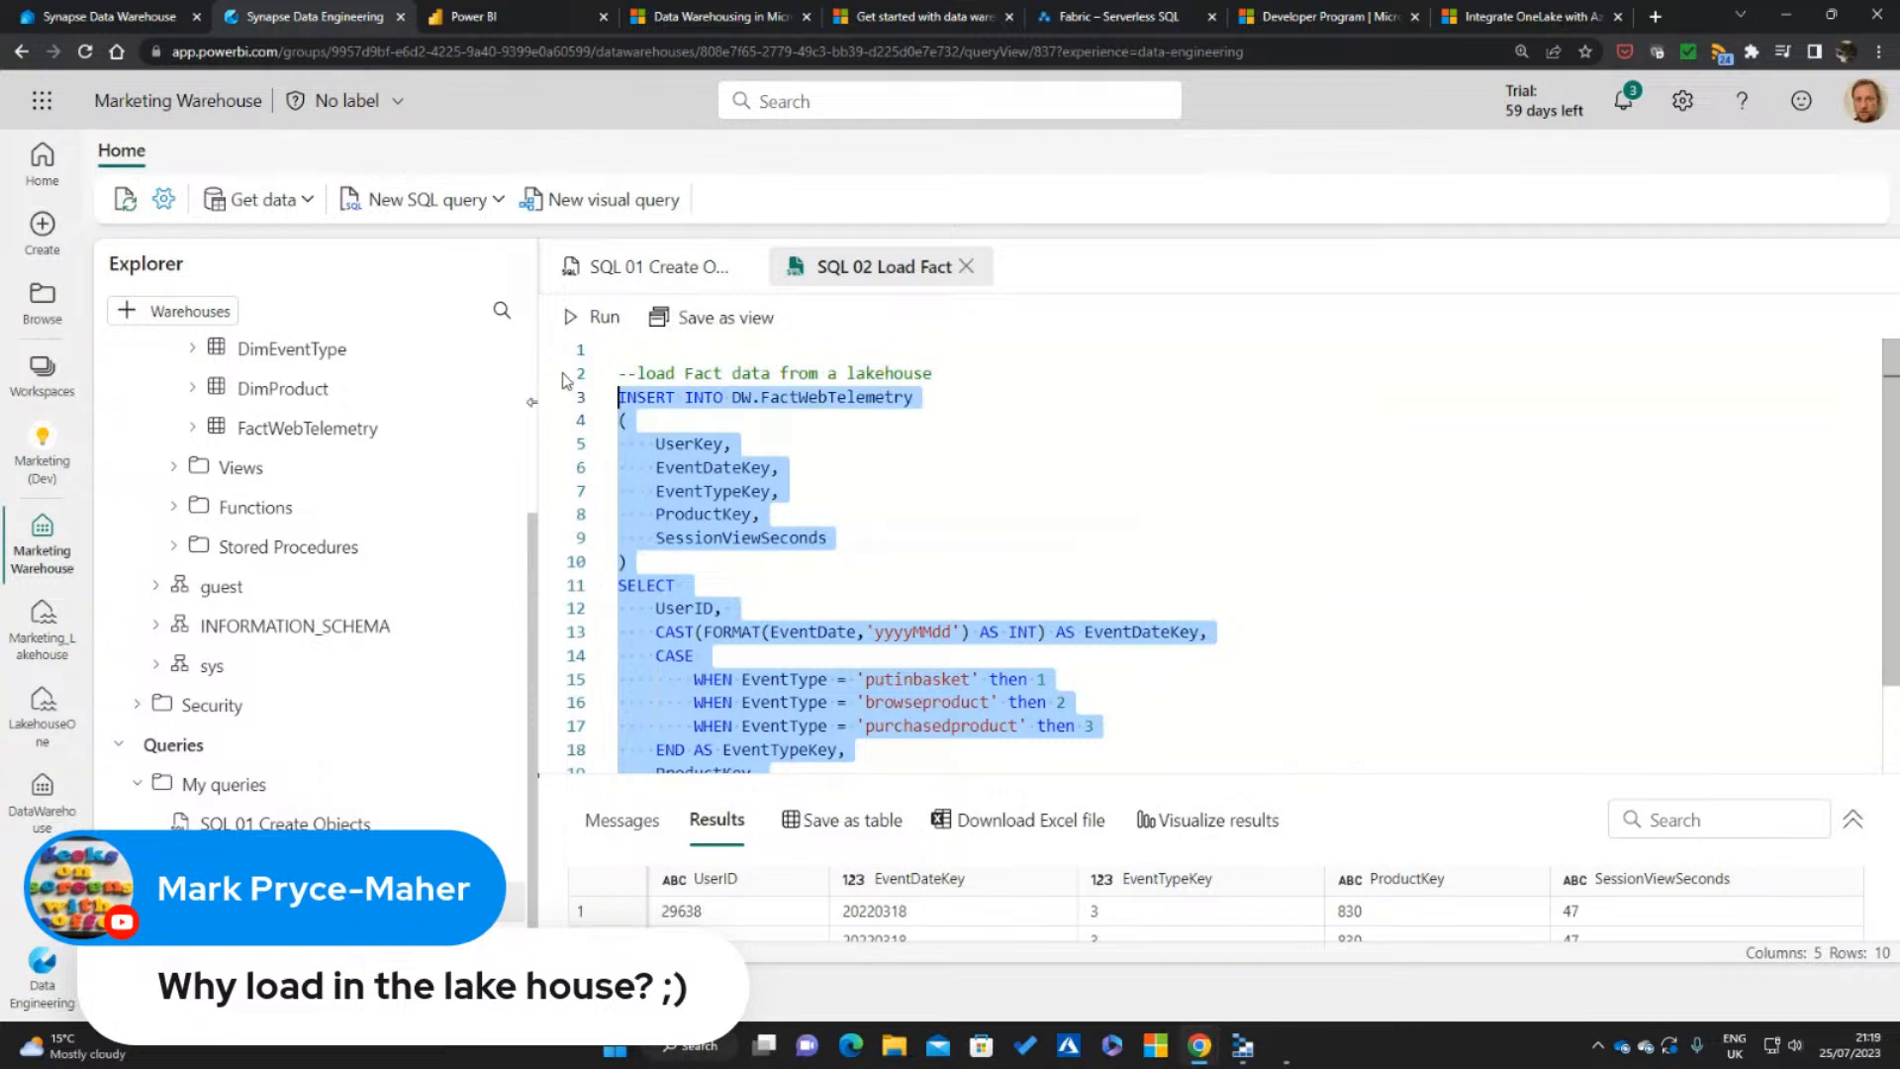
pyautogui.click(588, 325)
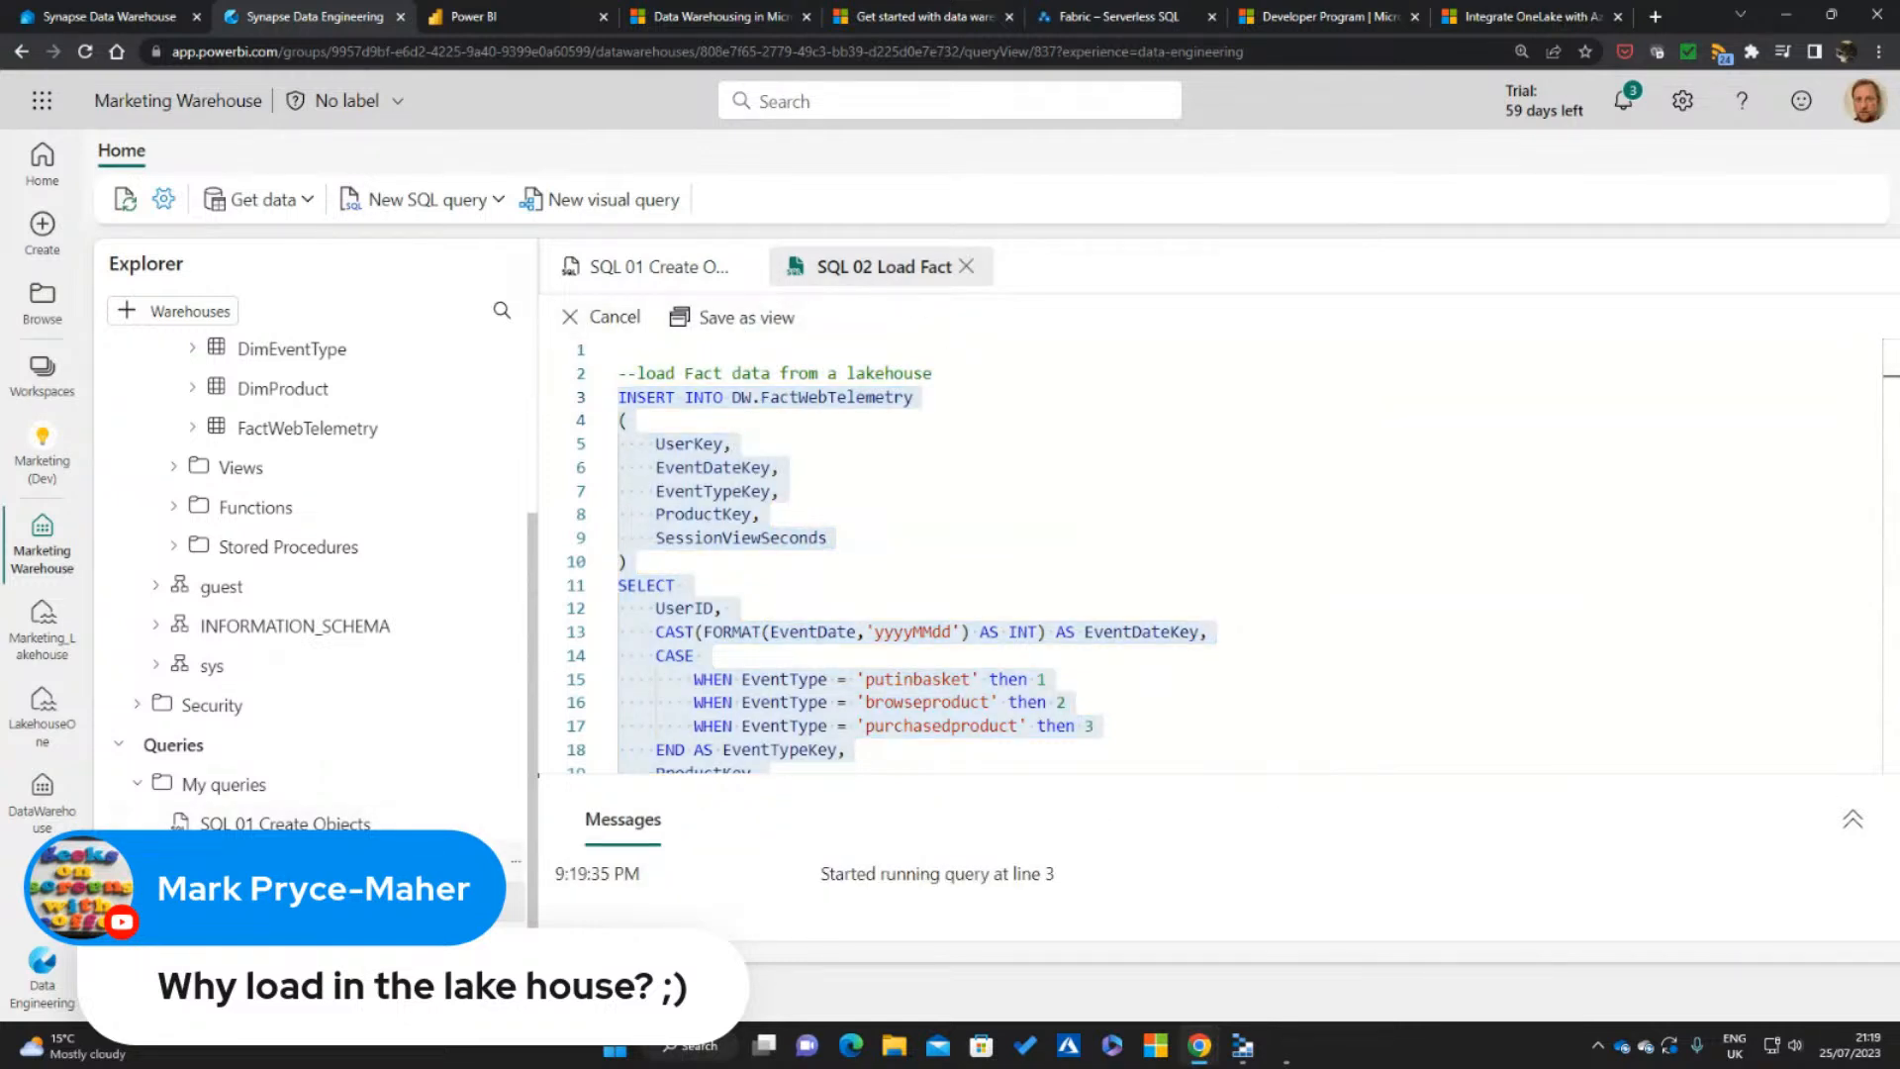
# Open the SQL 02 Load Dims query, return to SQL 02 Load Fact and examine the affected record count in its messages
pyautogui.click(287, 863)
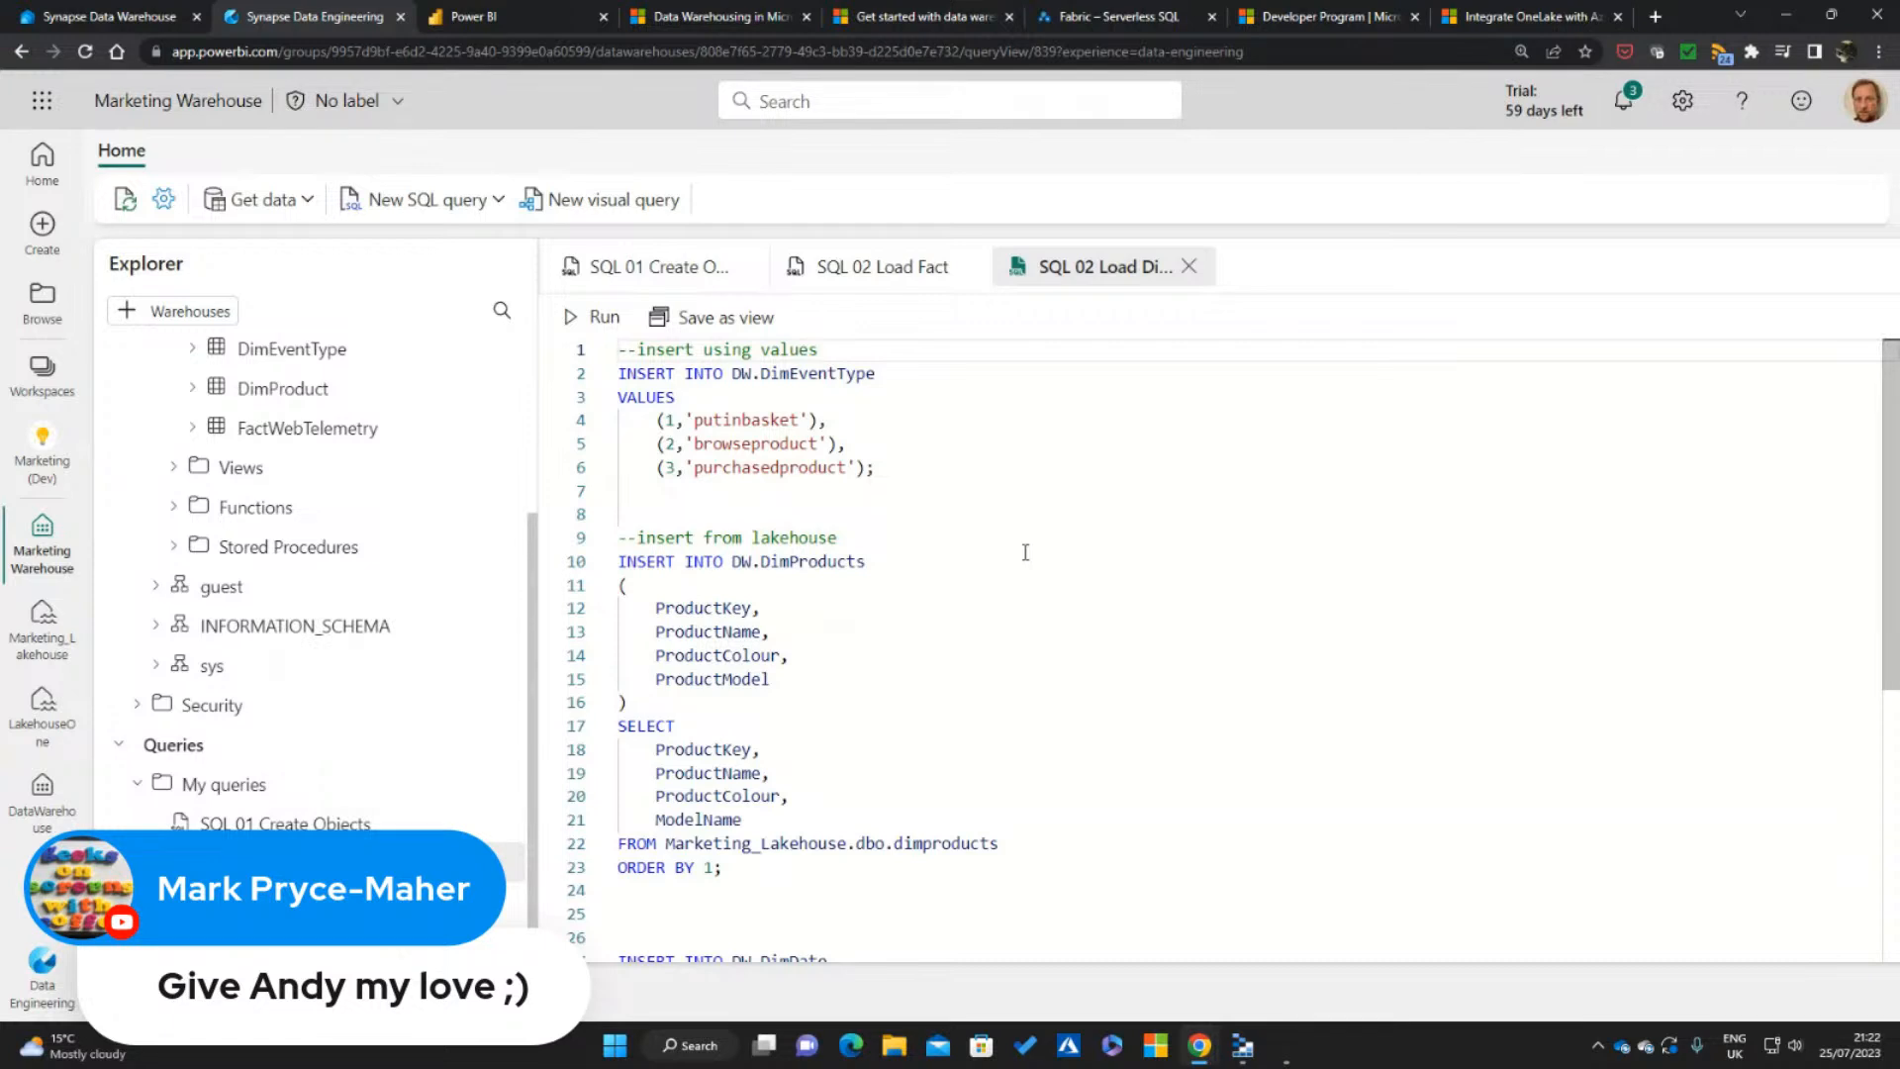
pyautogui.click(877, 265)
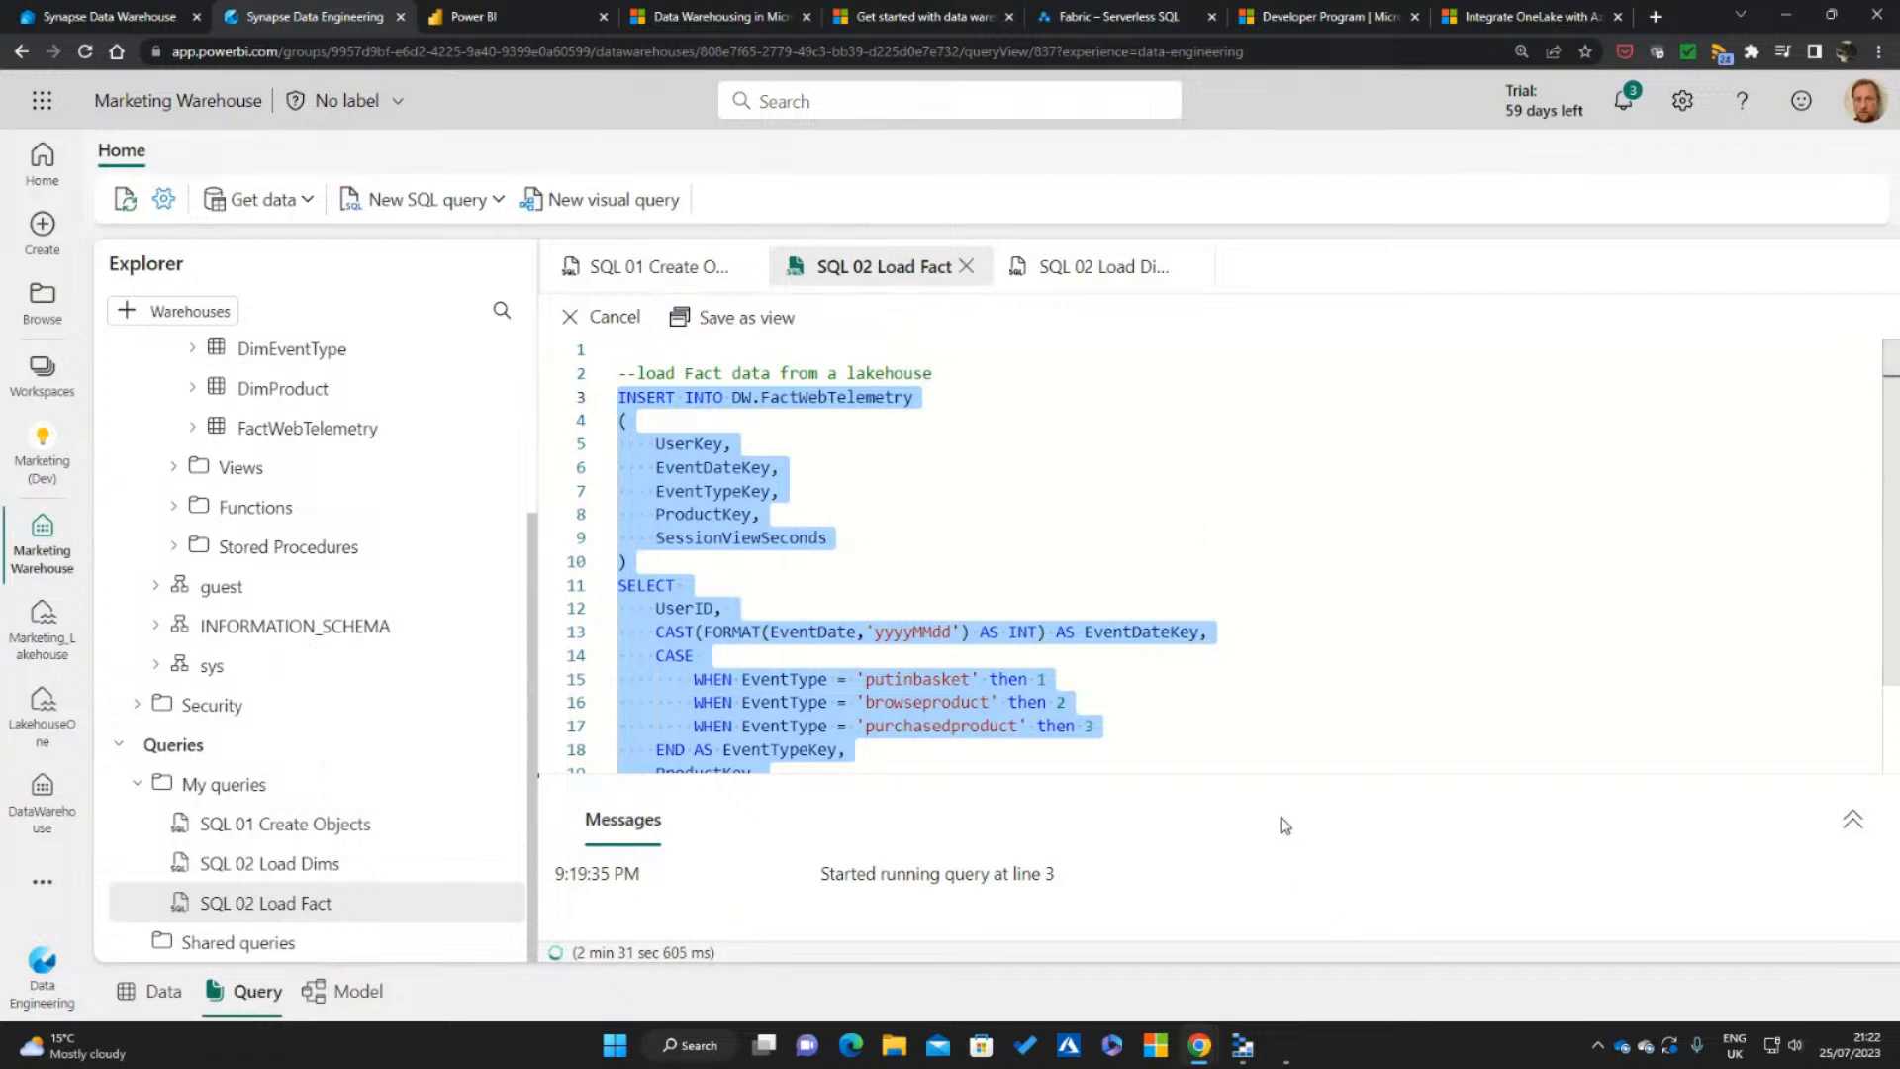
pyautogui.moveTo(1260, 768); pyautogui.dragTo(1256, 653)
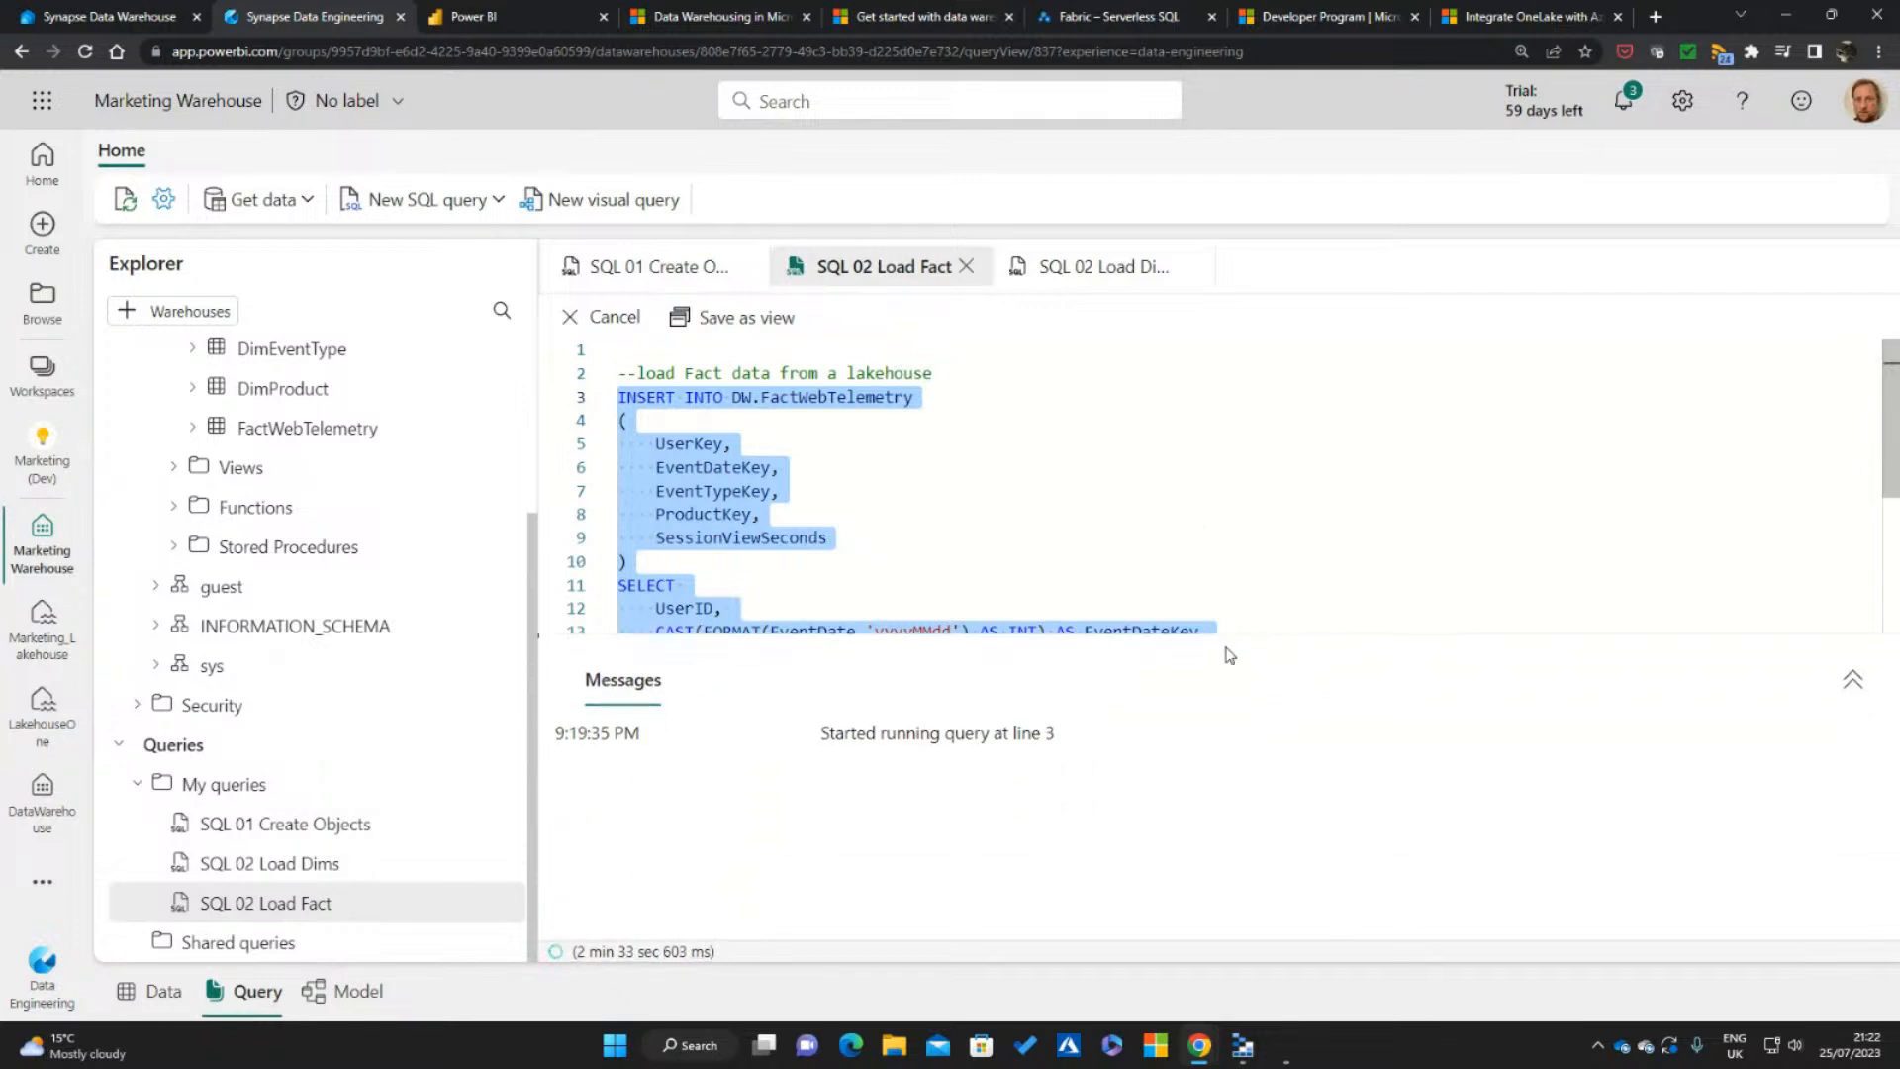
pyautogui.scroll(-3, 1173, 455)
pyautogui.scroll(-1, 1246, 461)
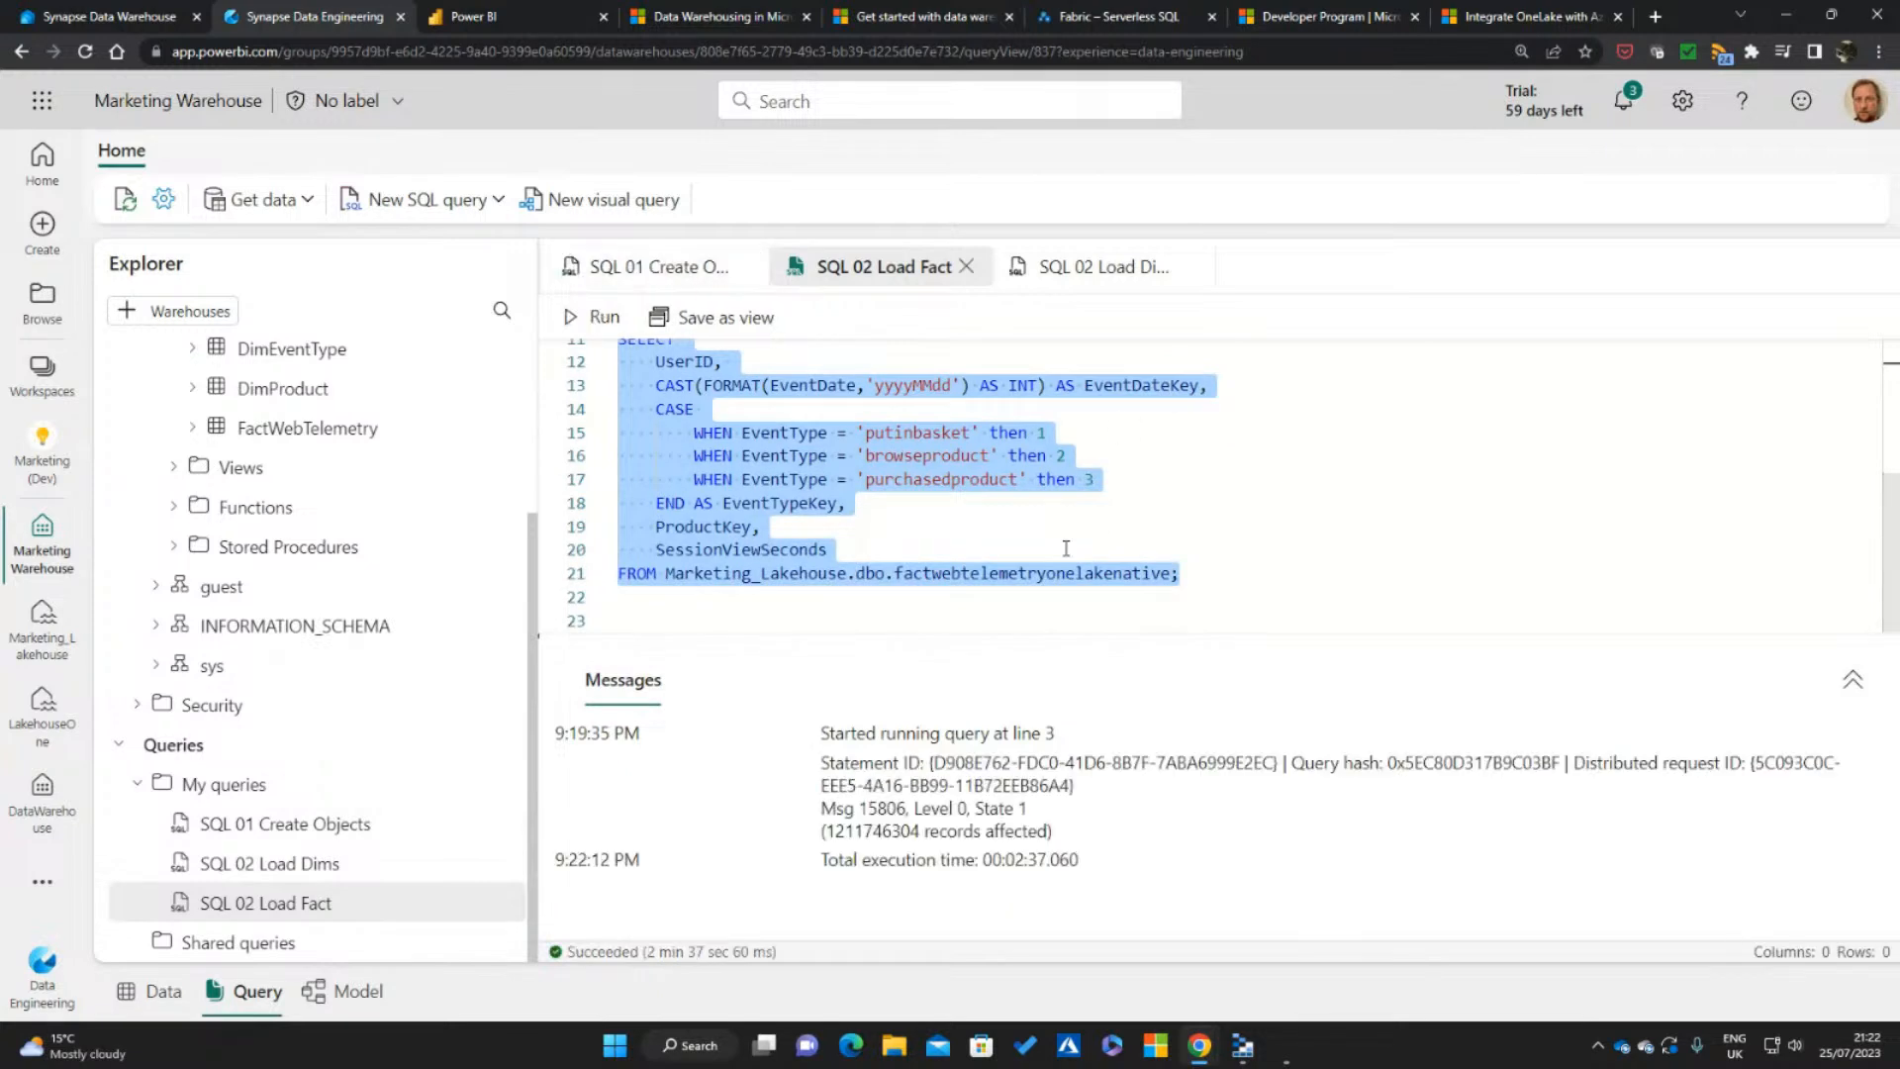
pyautogui.moveTo(825, 831); pyautogui.dragTo(918, 831)
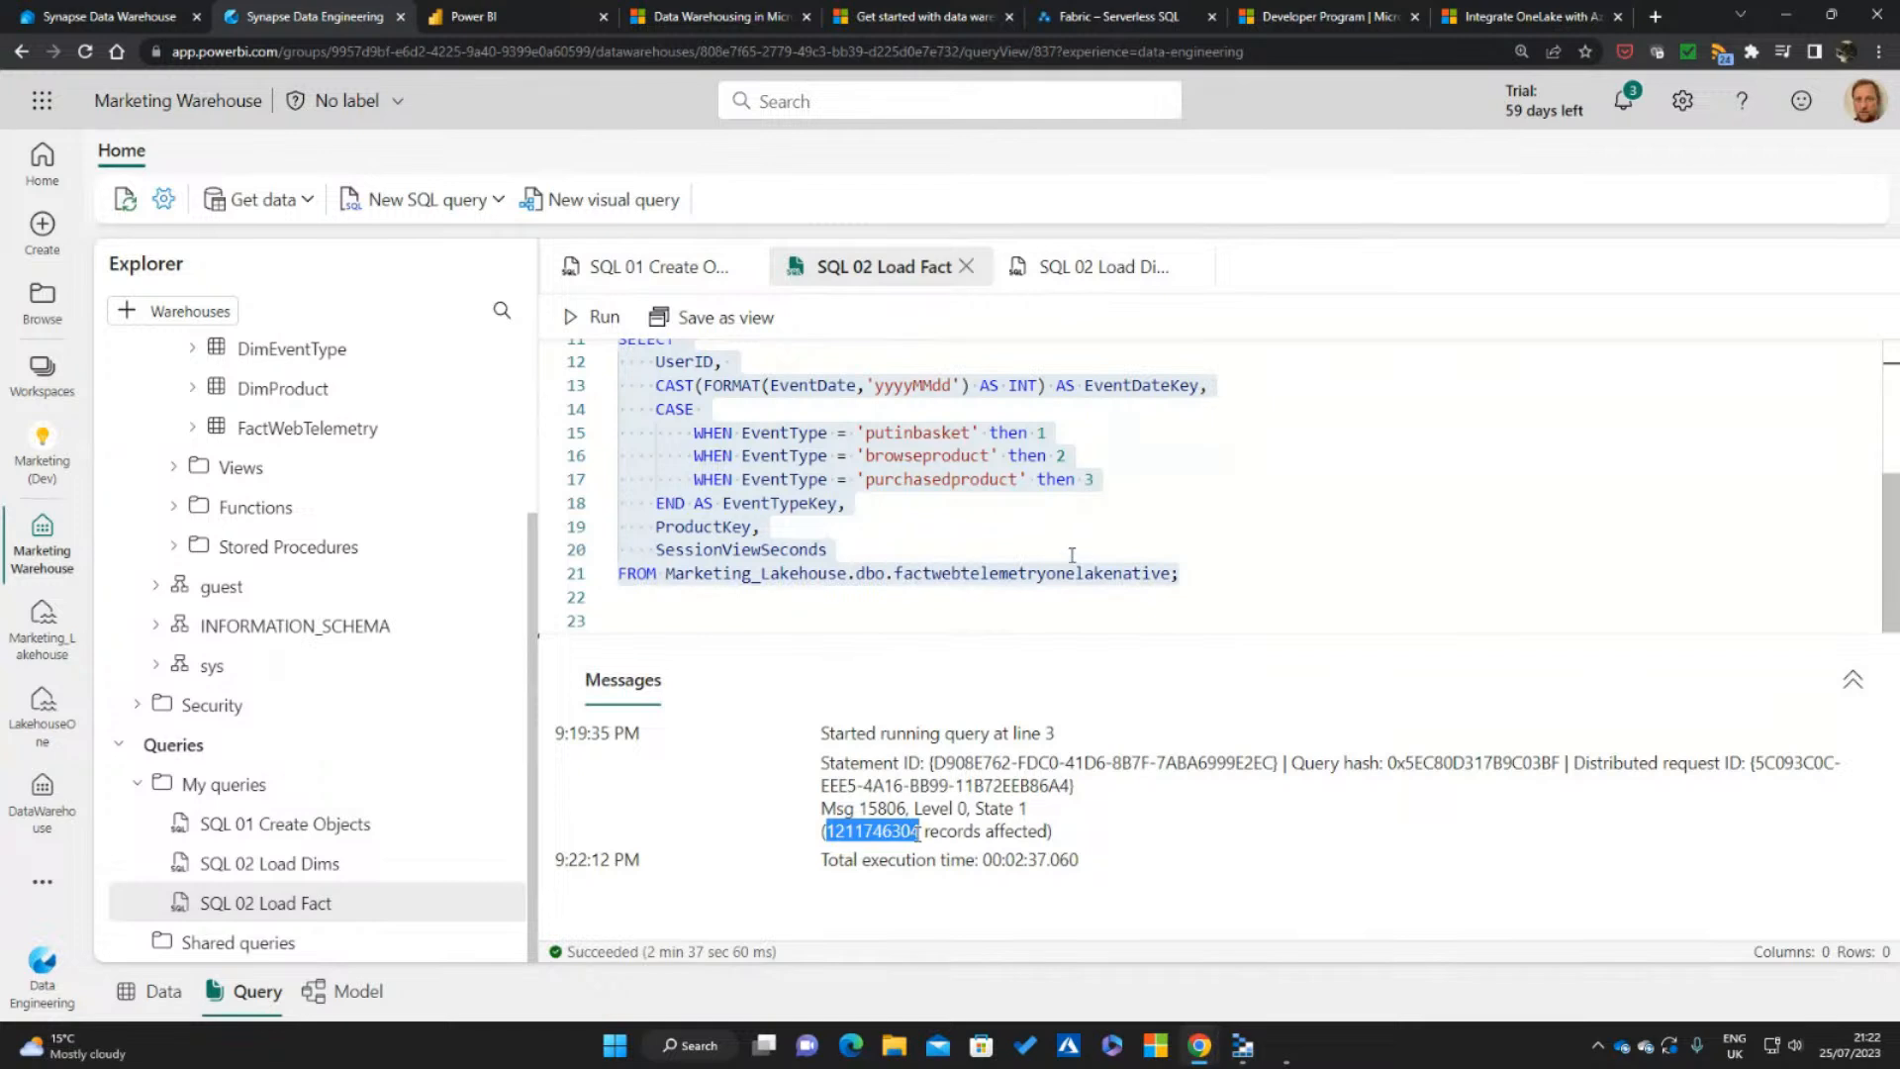
# In the SQL 02 Load Dims query, run only the INSERT INTO DW.DimEventType statement with its putinbasket, browseproduct and purchasedproduct values
pyautogui.moveTo(1060, 634); pyautogui.dragTo(1057, 689)
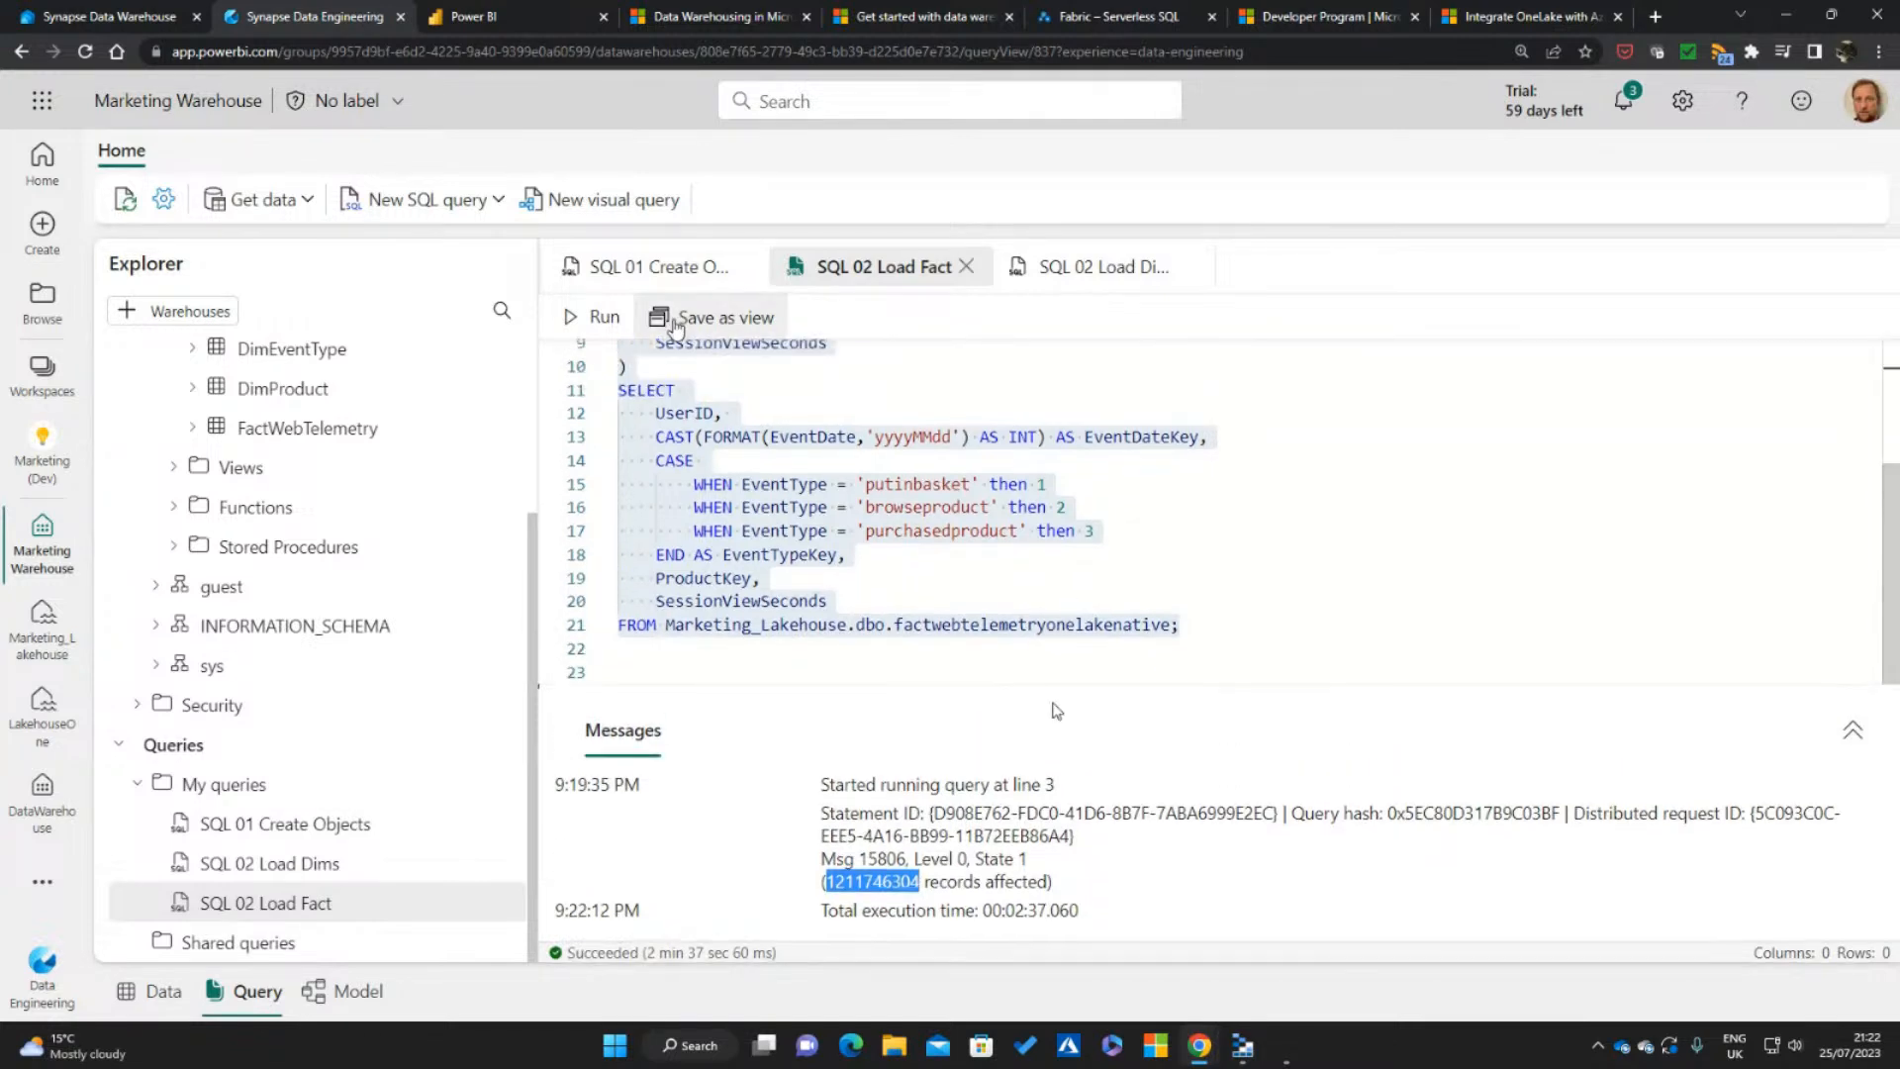
pyautogui.click(836, 373)
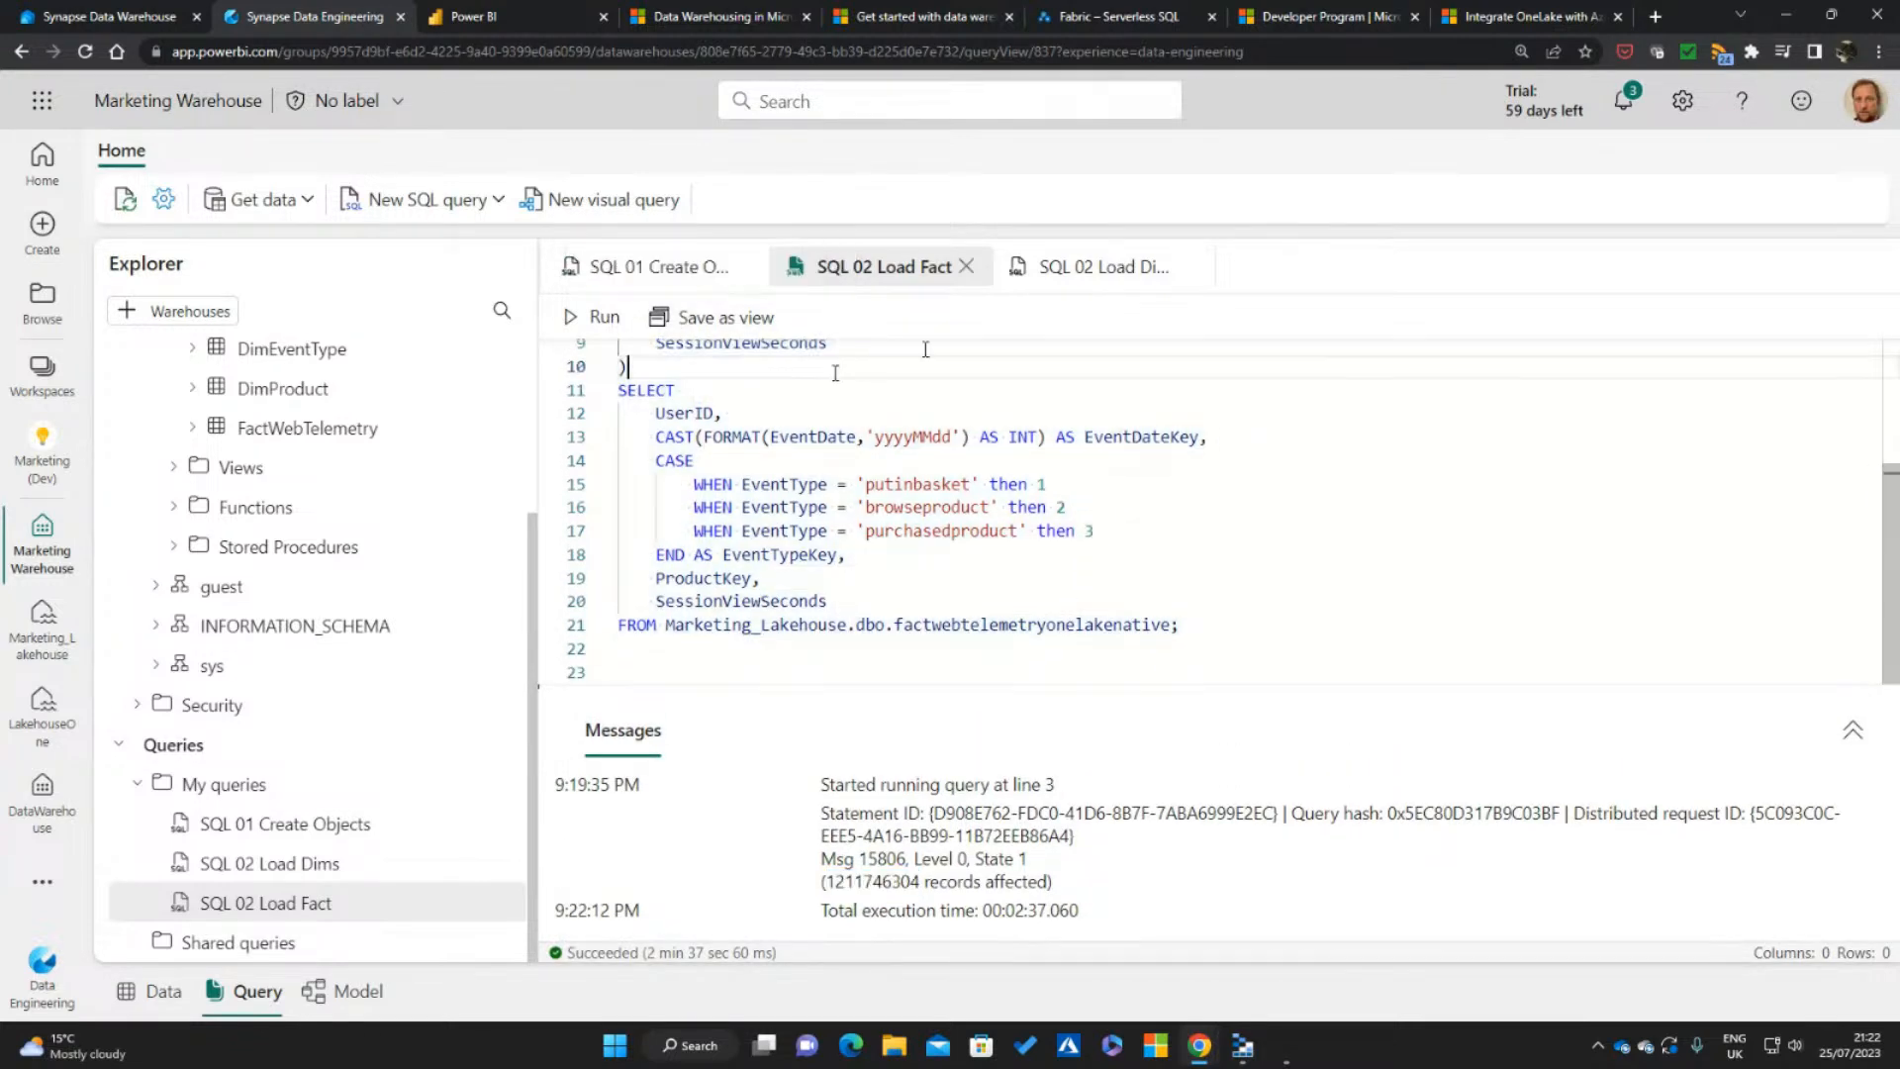
pyautogui.click(1099, 268)
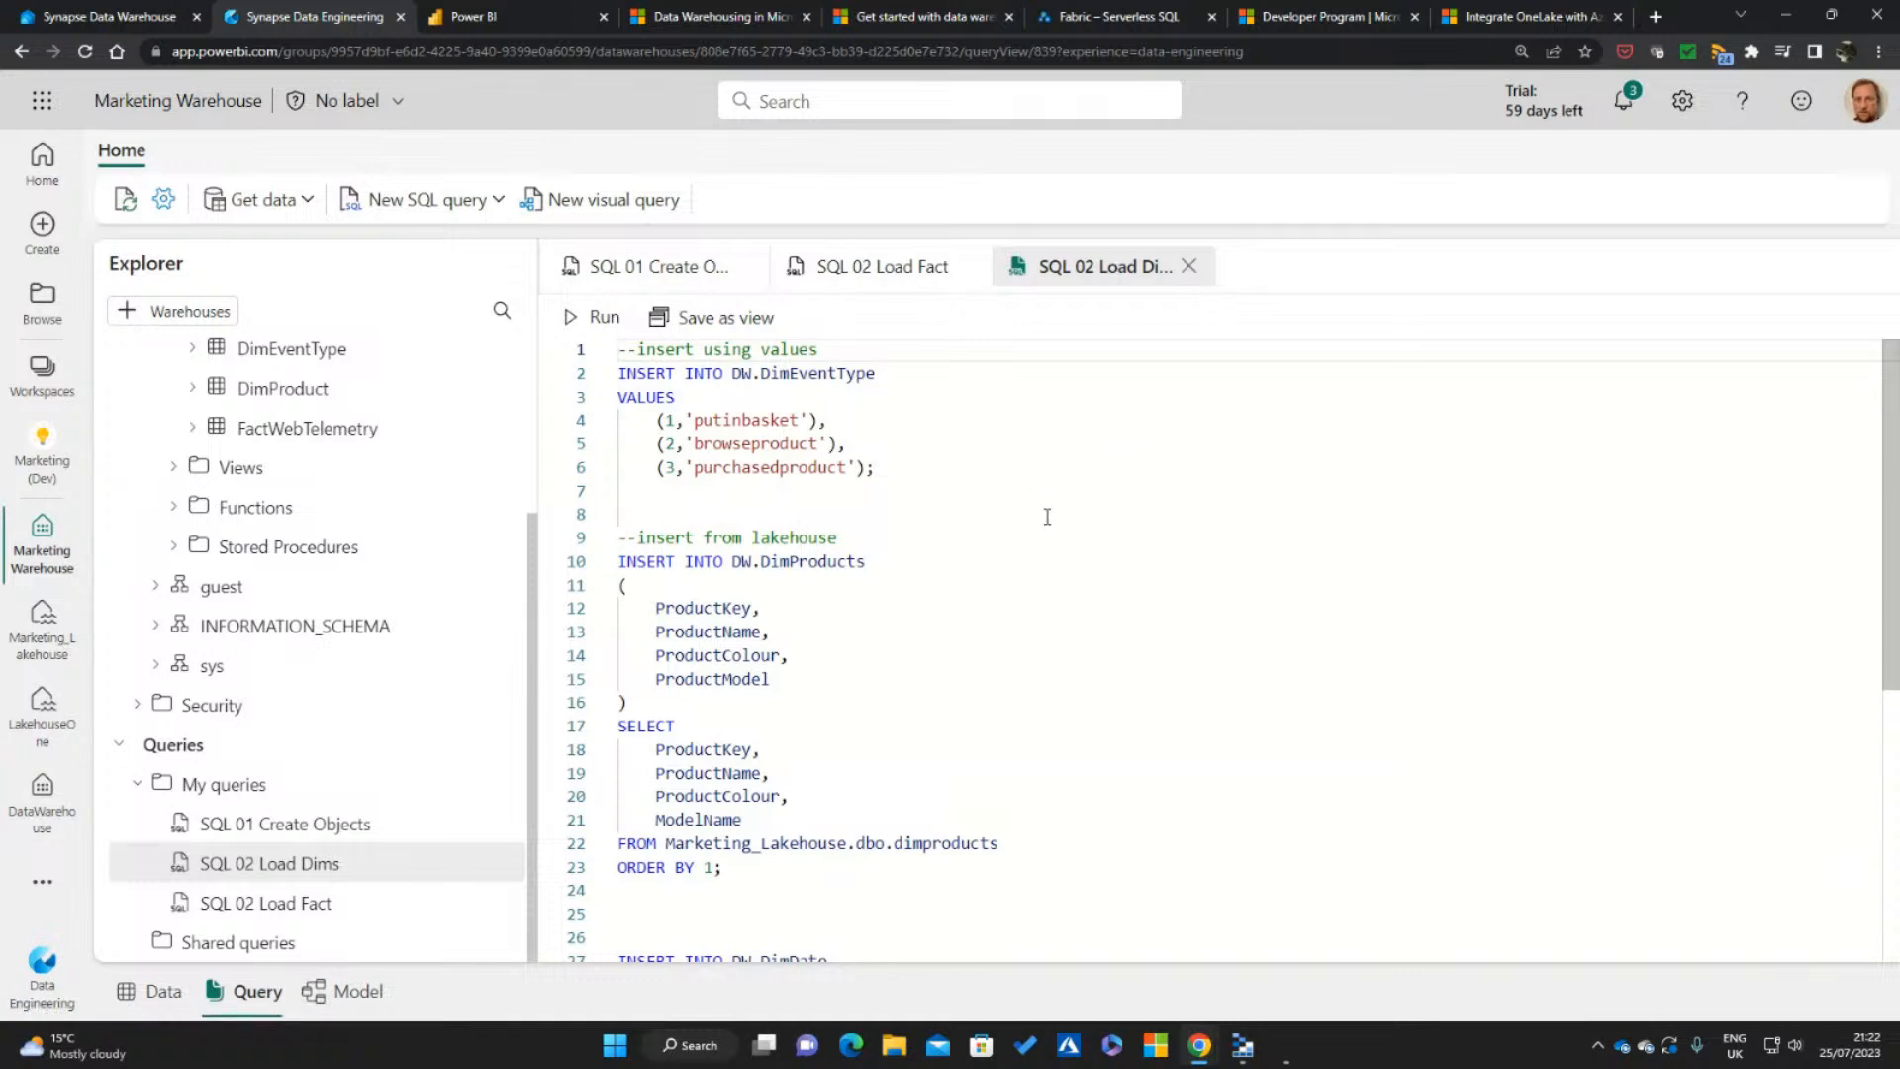
pyautogui.moveTo(881, 468); pyautogui.dragTo(618, 374)
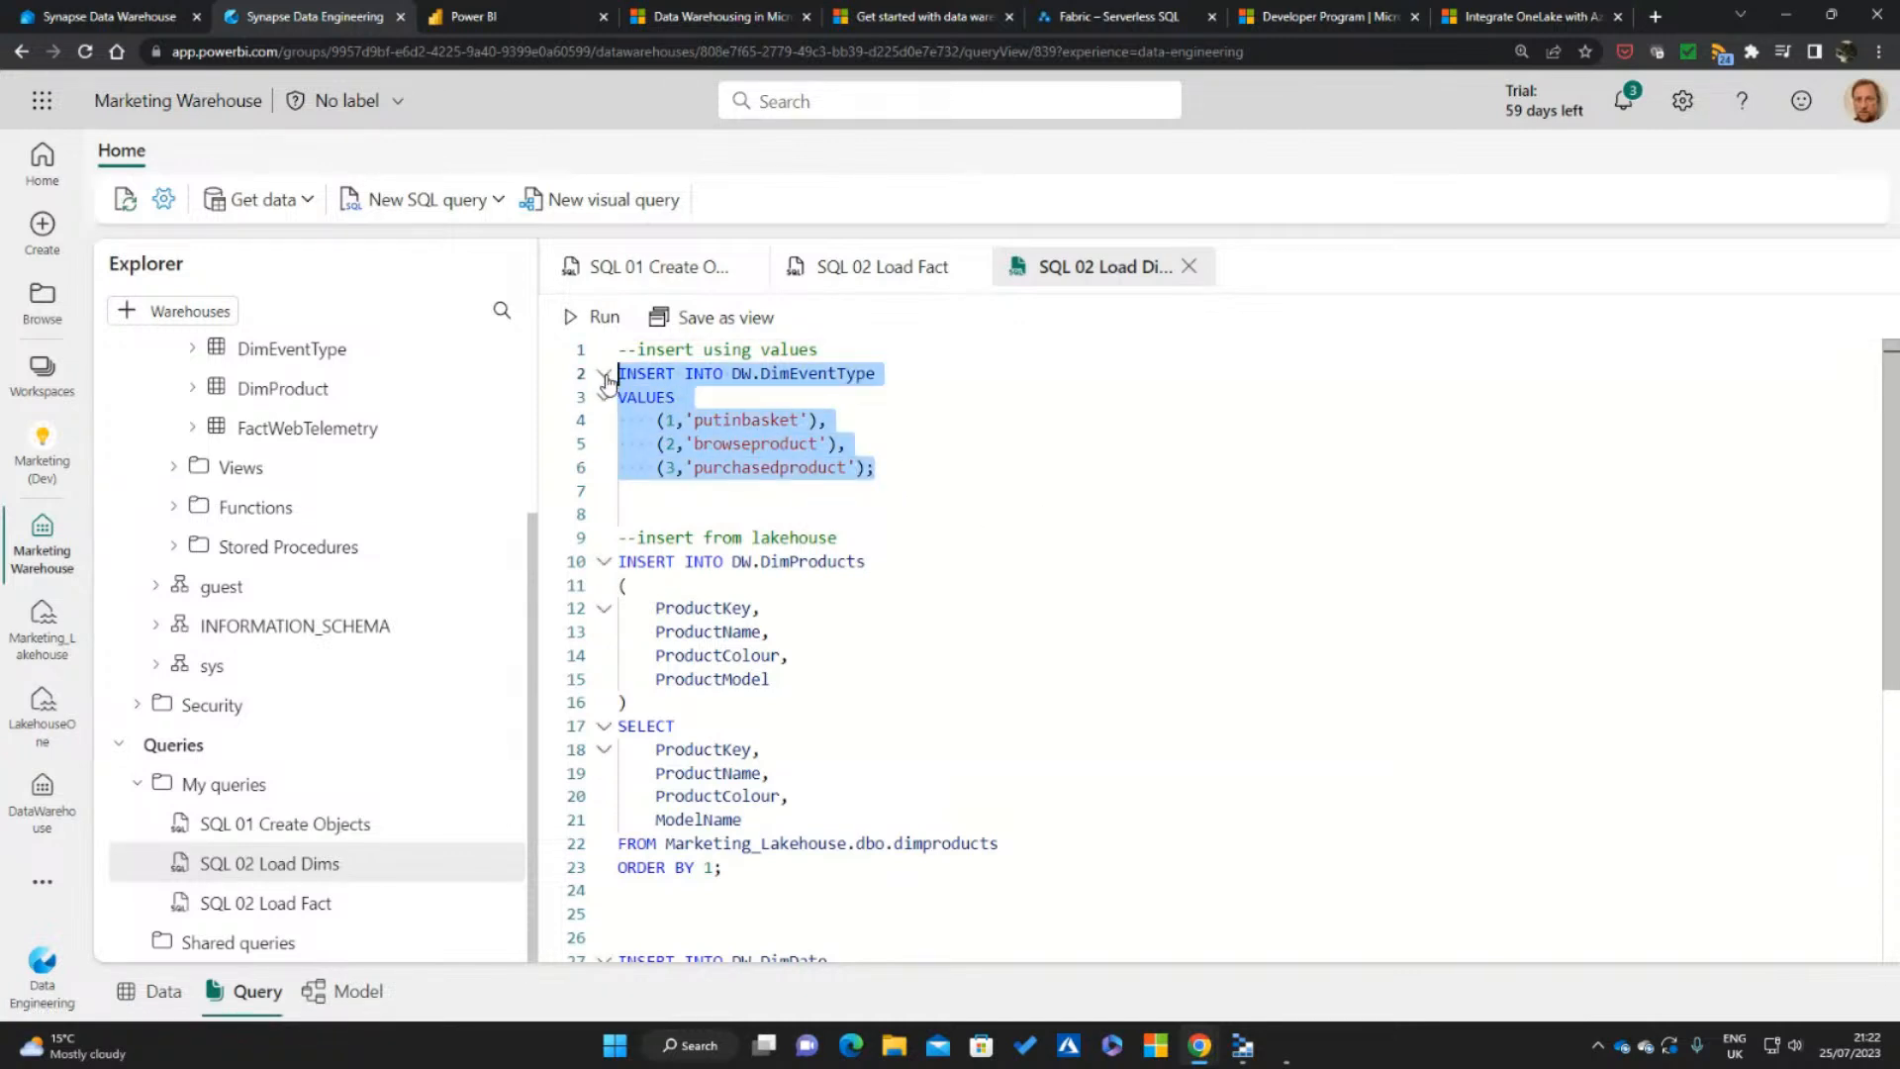
pyautogui.click(597, 317)
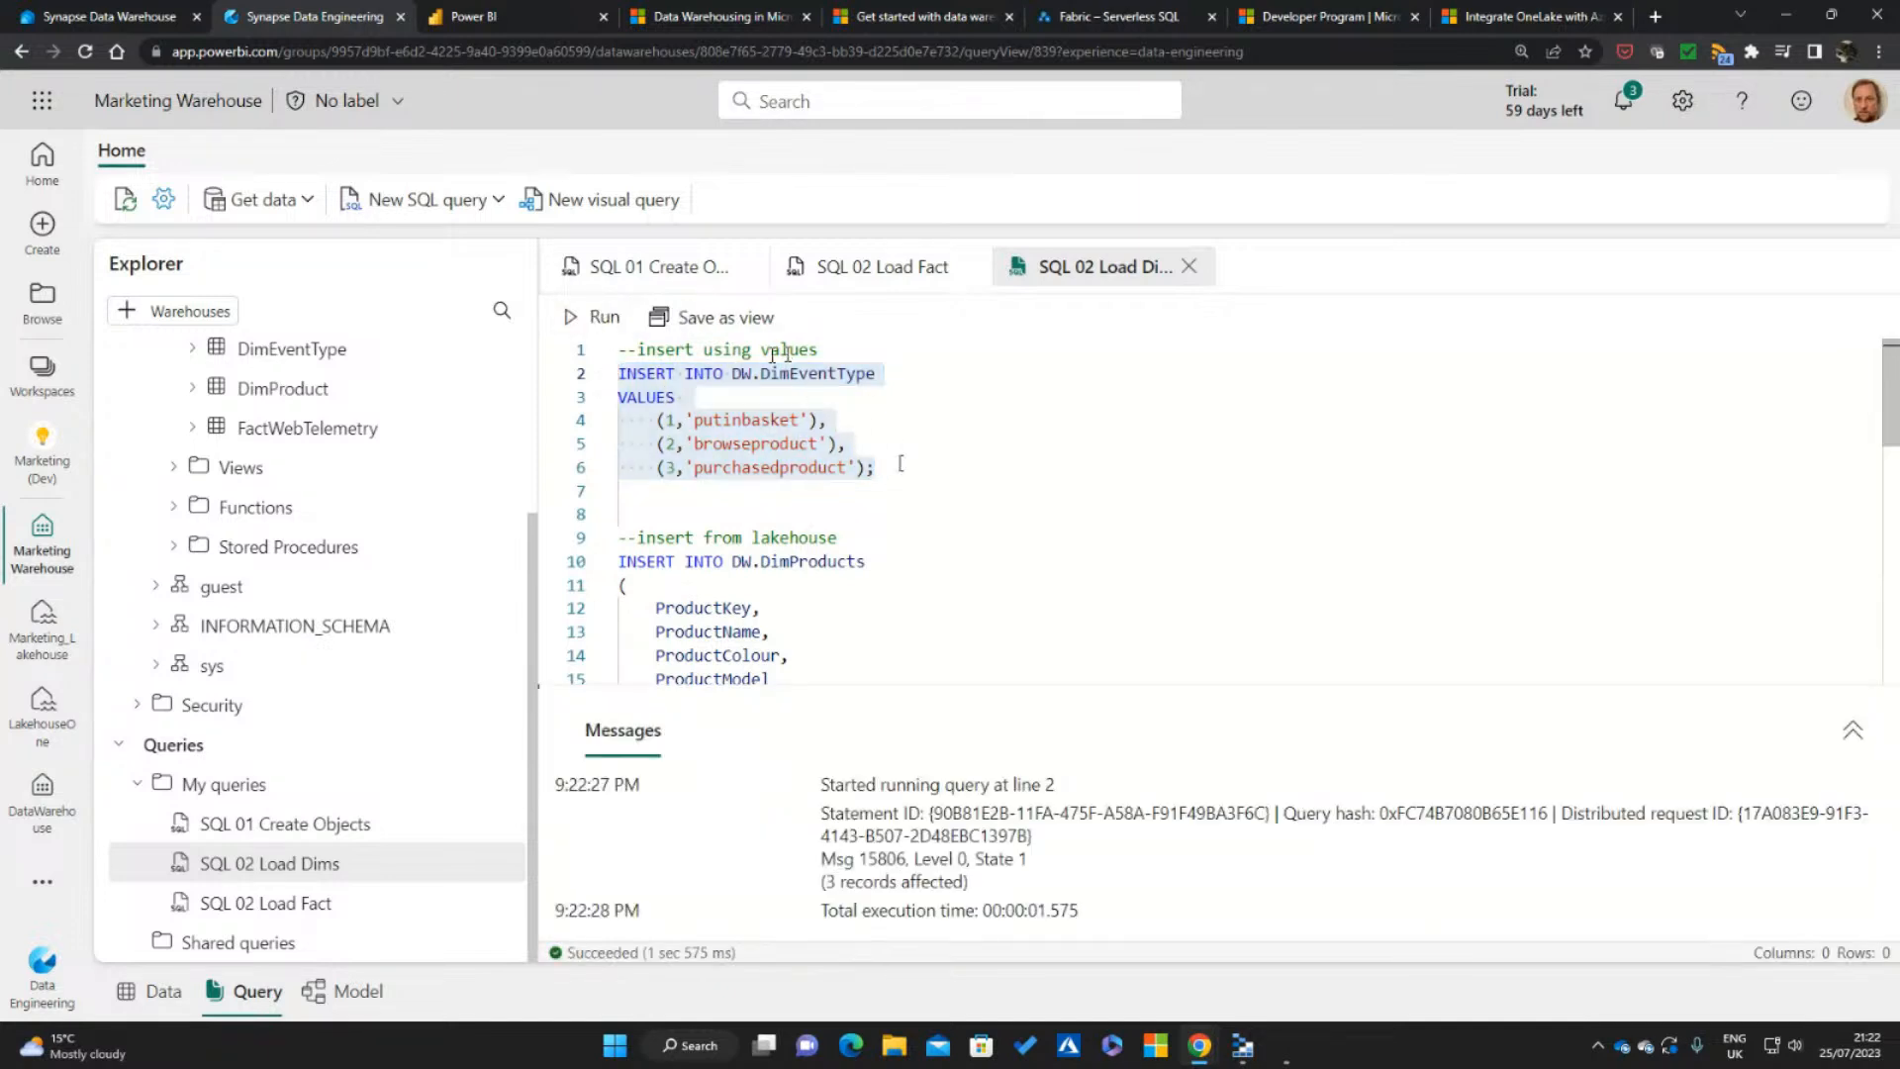
# Try to run only the INSERT INTO DW.DimProducts statement that reads from Marketing_Lakehouse.dbo.dimproducts, and check its messages
pyautogui.scroll(-2, 1035, 531)
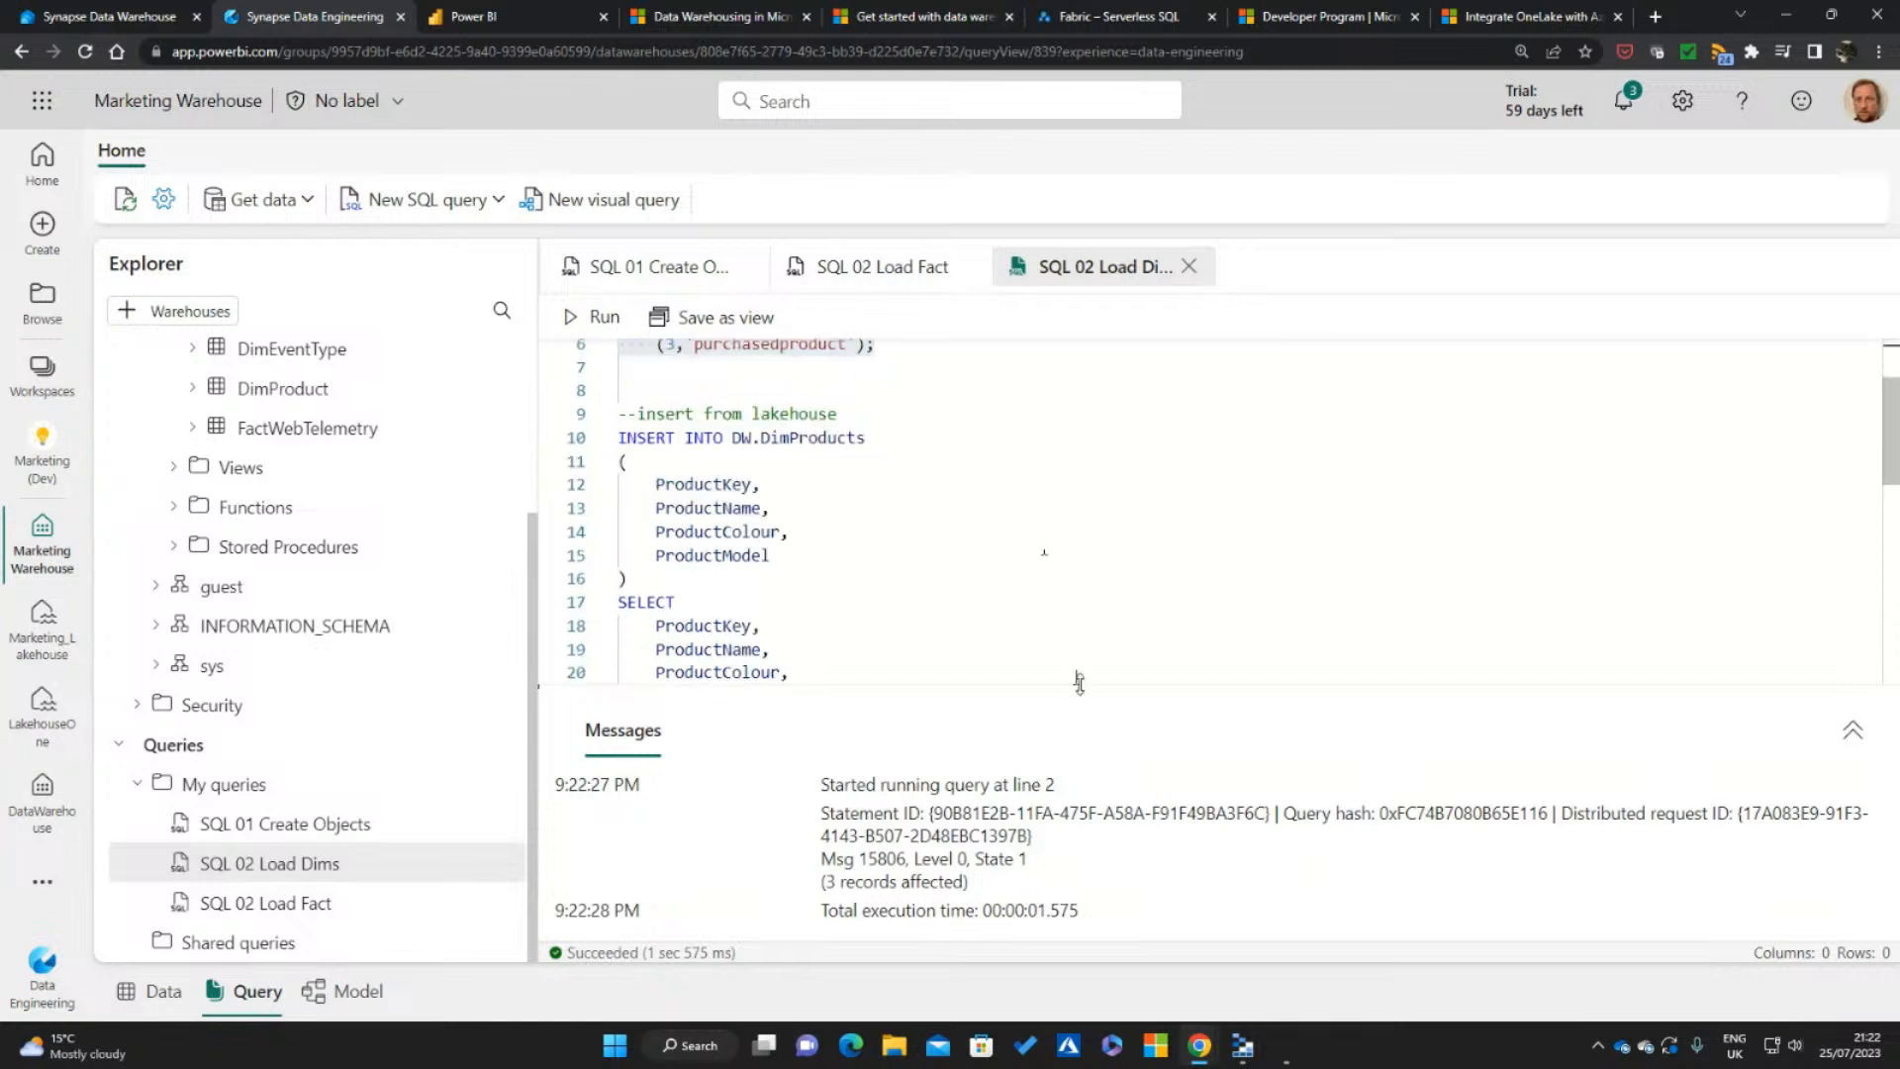
pyautogui.moveTo(1072, 683); pyautogui.dragTo(1106, 843)
pyautogui.moveTo(736, 744); pyautogui.dragTo(619, 436)
pyautogui.click(592, 317)
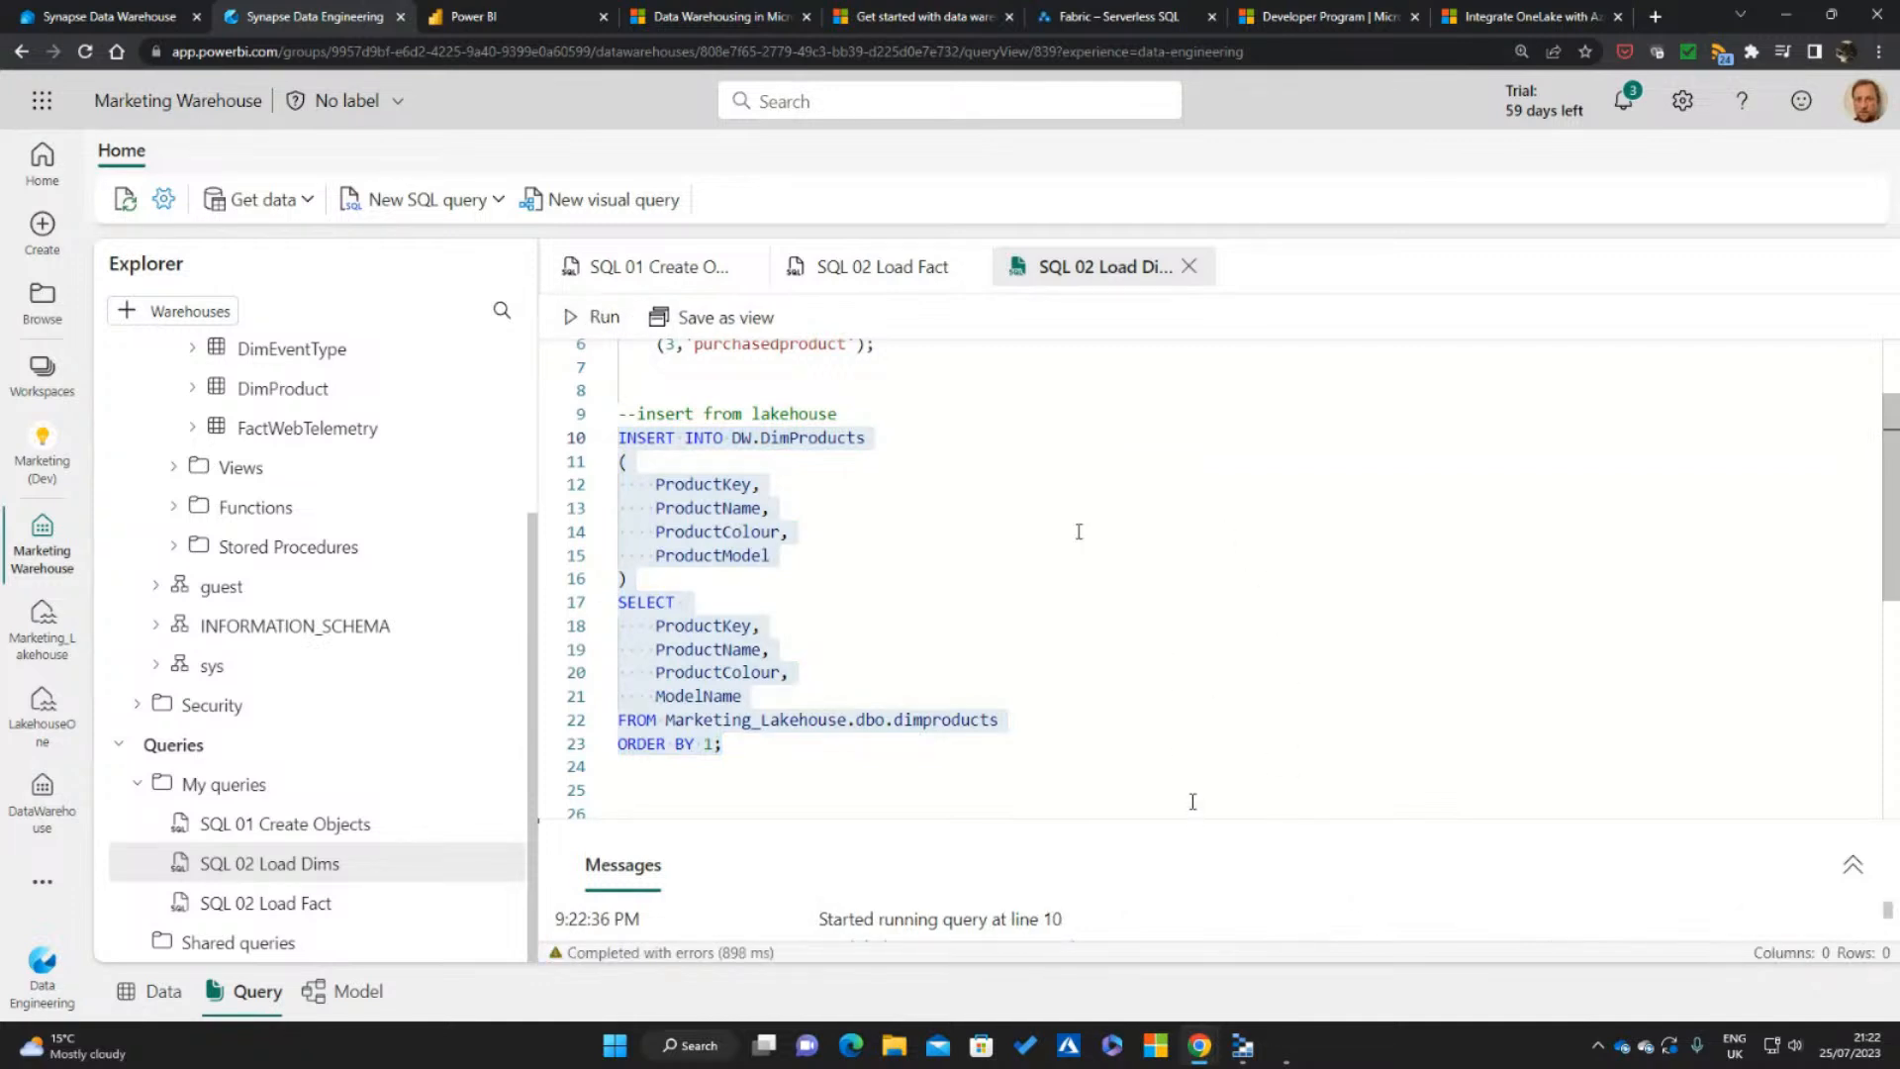
pyautogui.moveTo(1192, 820); pyautogui.dragTo(1199, 778)
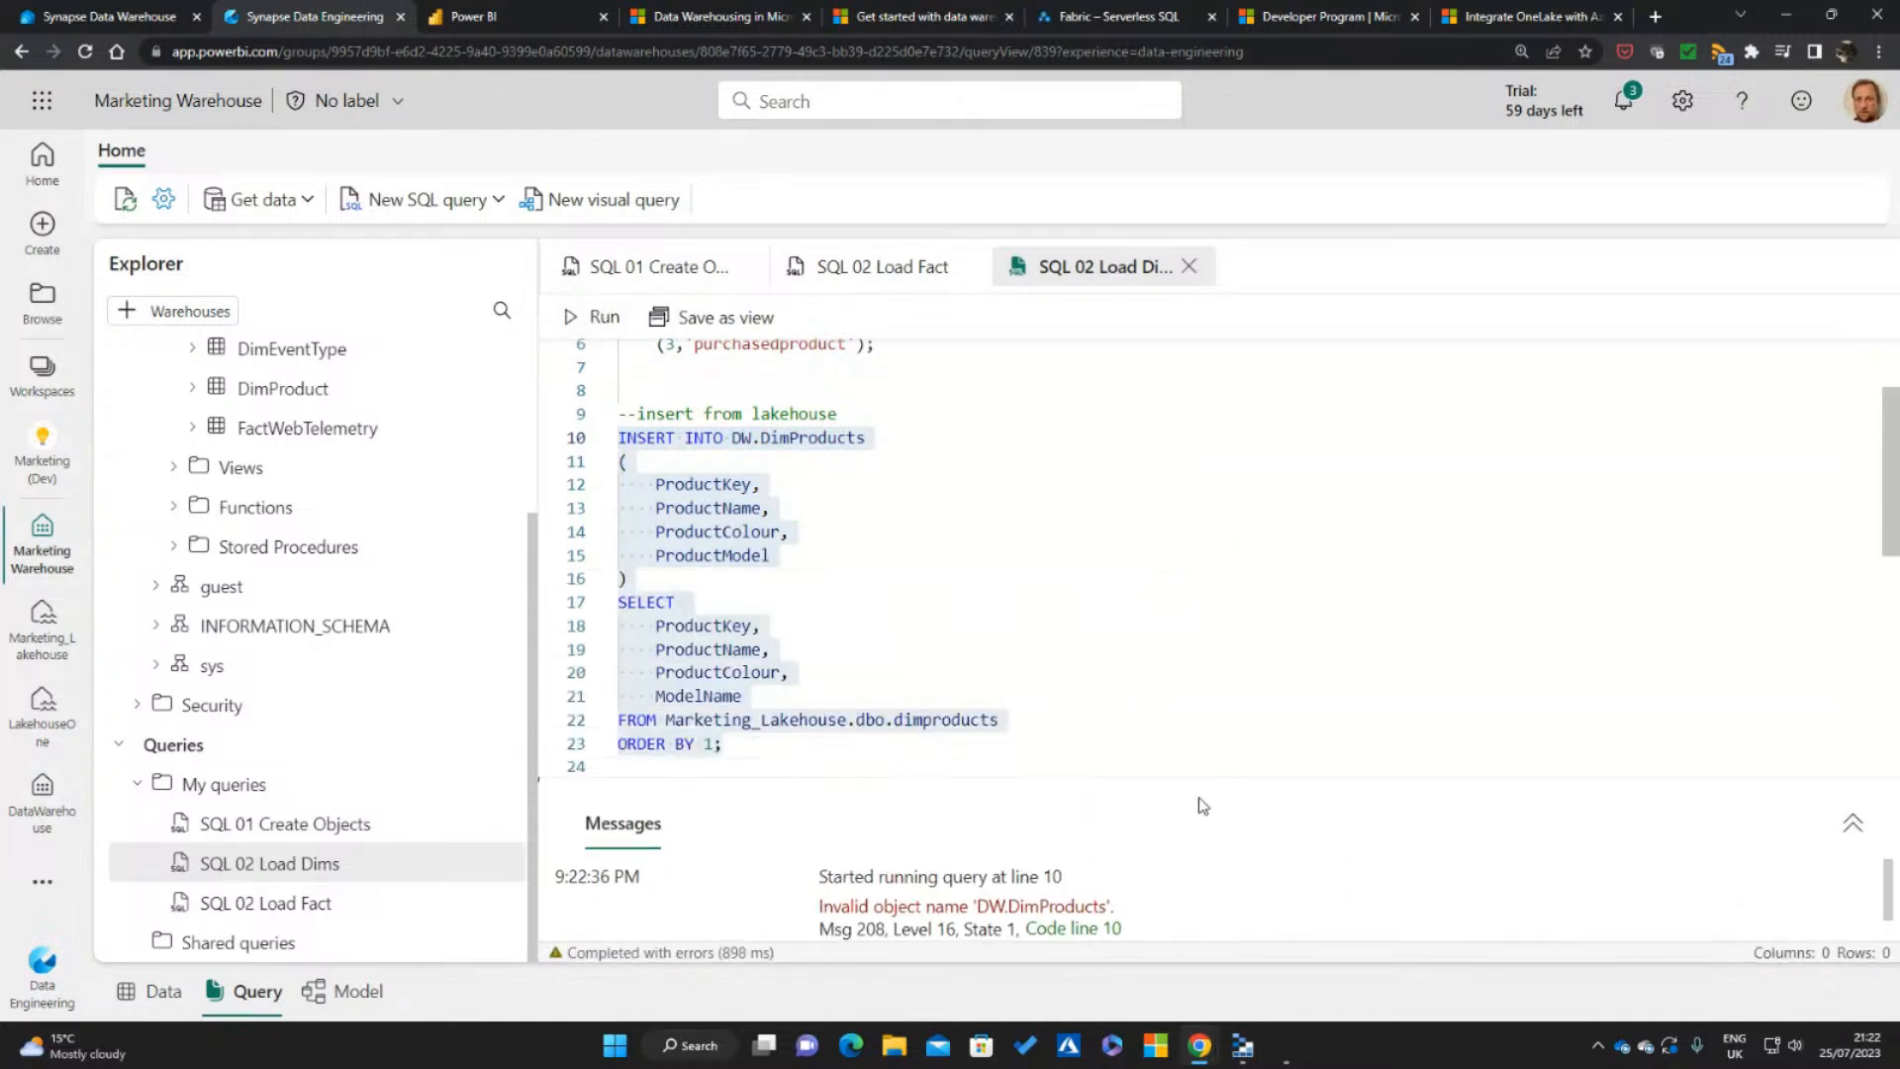
# Correct the insert's target table name to DW.DimProduct and run that INSERT statement with its SELECT
pyautogui.press('End')
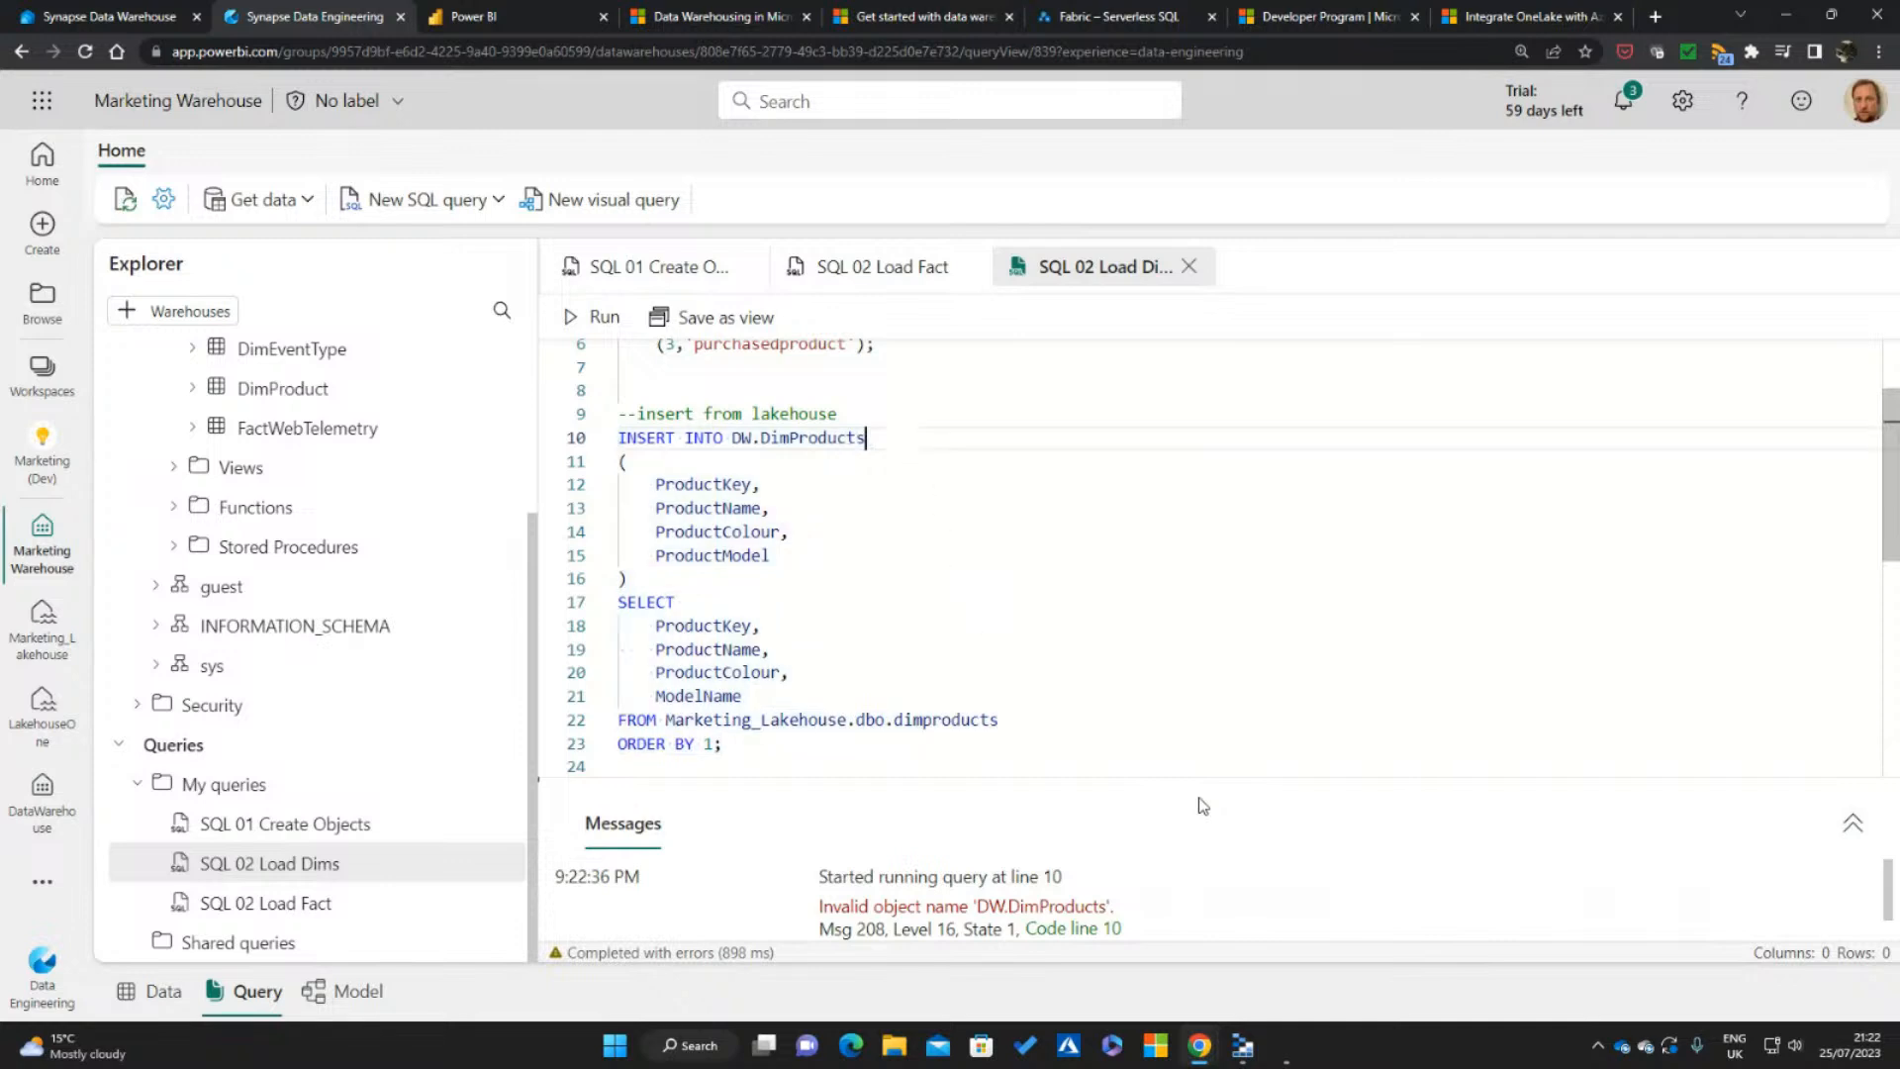
pyautogui.press('BackSpace')
pyautogui.moveTo(791, 741); pyautogui.dragTo(578, 437)
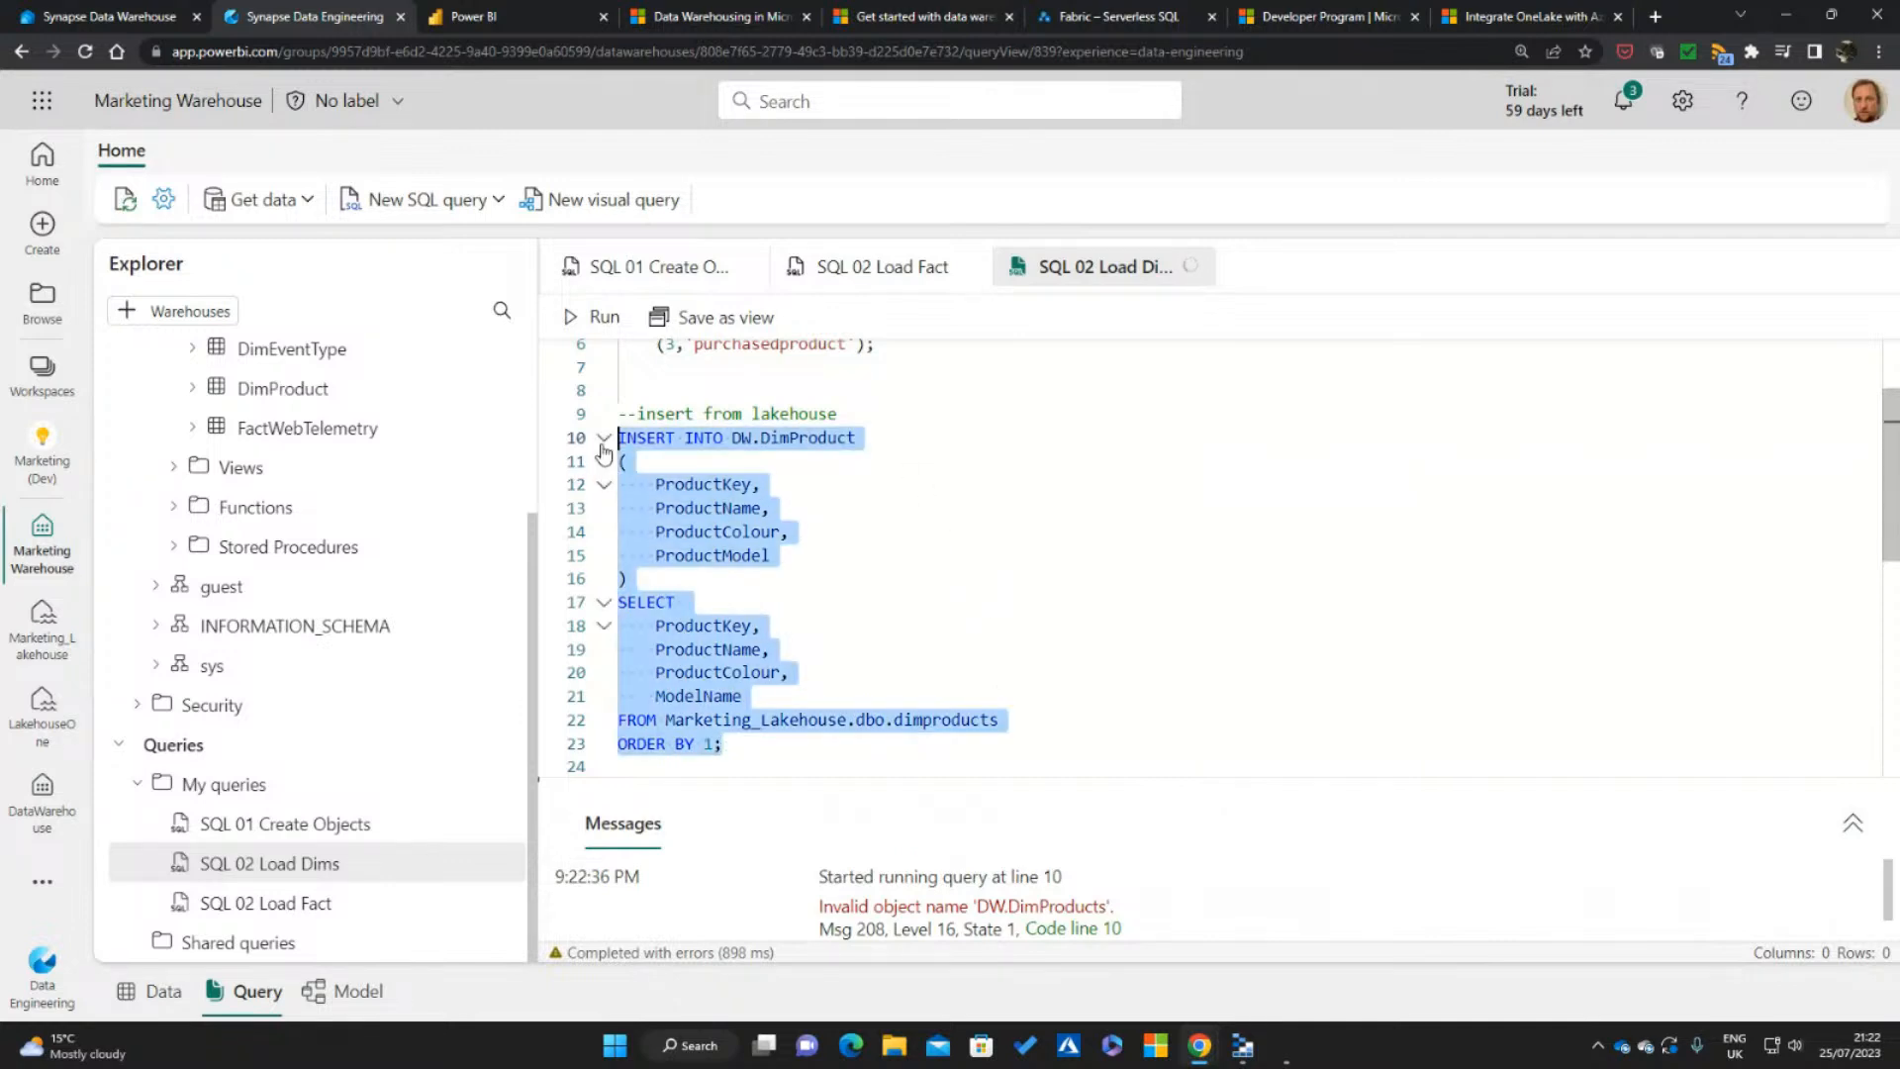
pyautogui.click(594, 316)
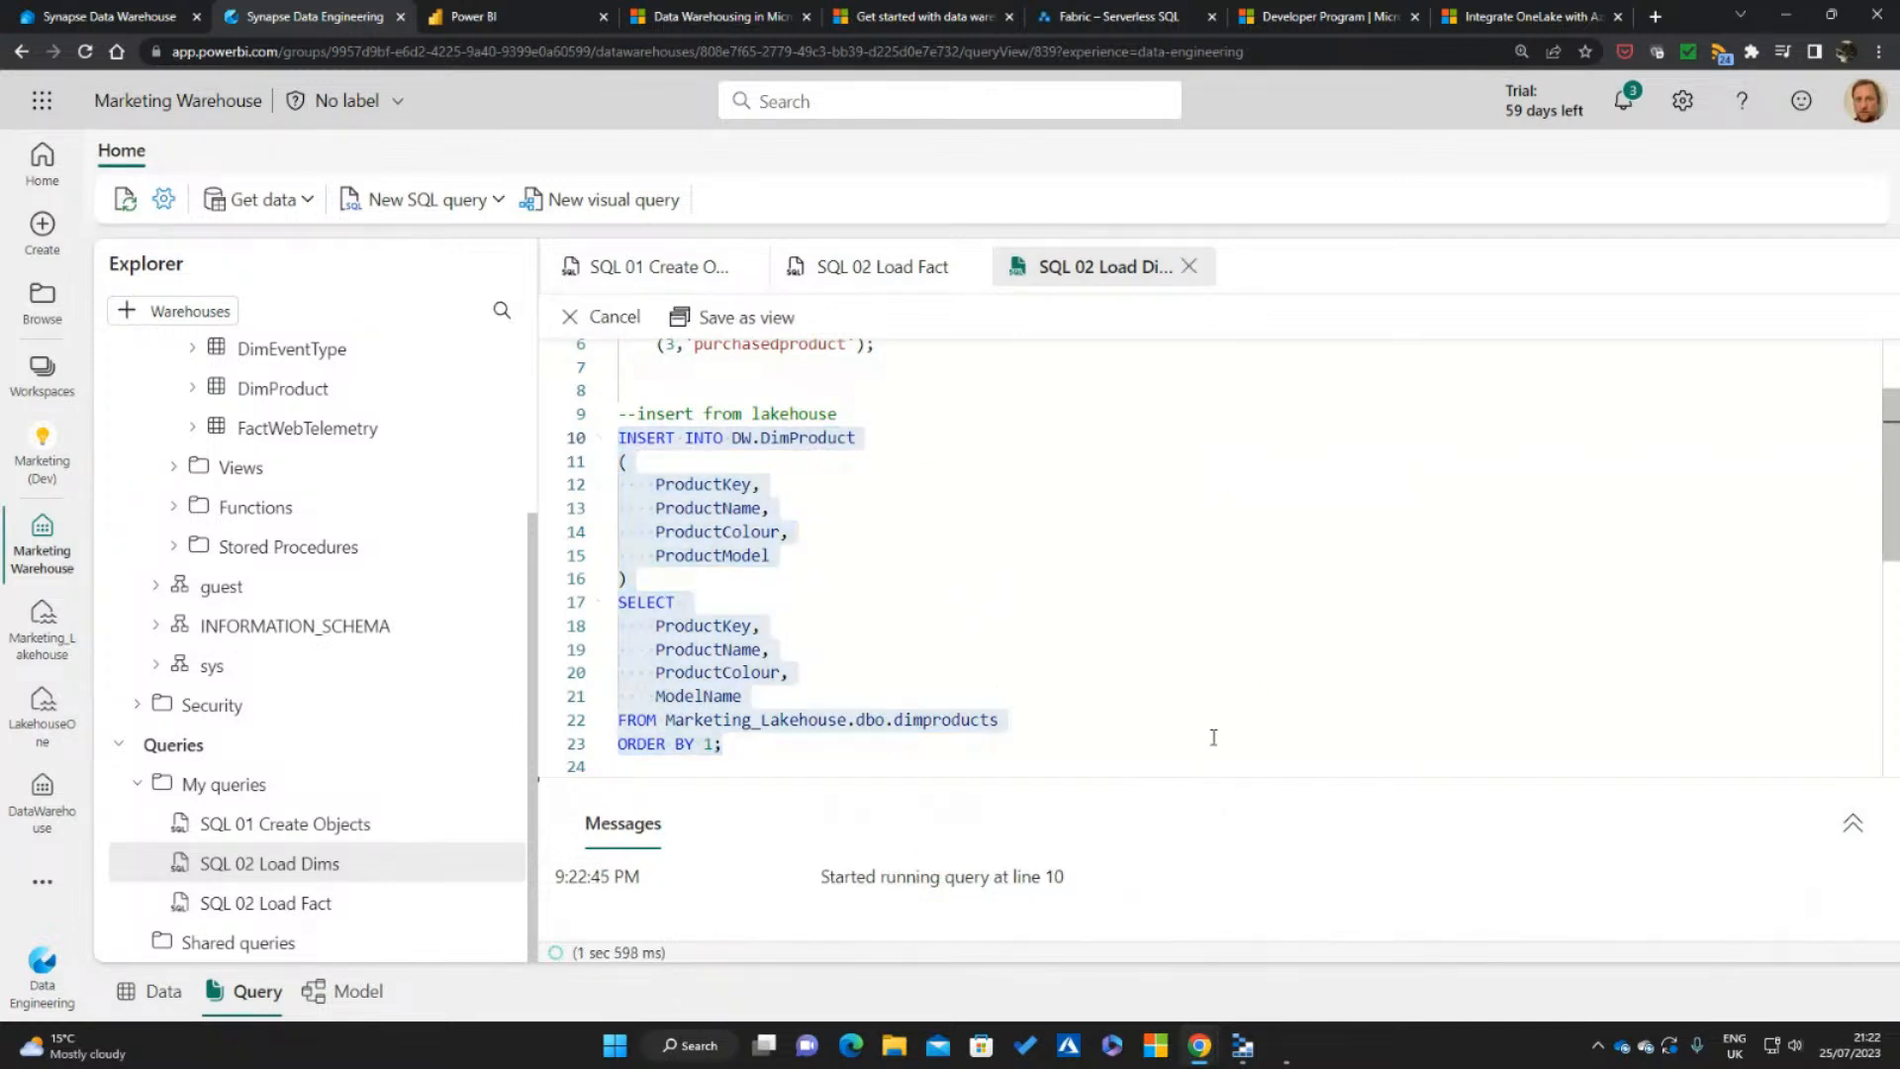
pyautogui.moveTo(1199, 779); pyautogui.dragTo(1128, 755)
# Run only the SELECT statement that reads from Marketing_Lakehouse.dbo.dimdates and examine its result rows
pyautogui.scroll(-3, 1167, 529)
pyautogui.scroll(-5, 1167, 528)
pyautogui.scroll(3, 1096, 594)
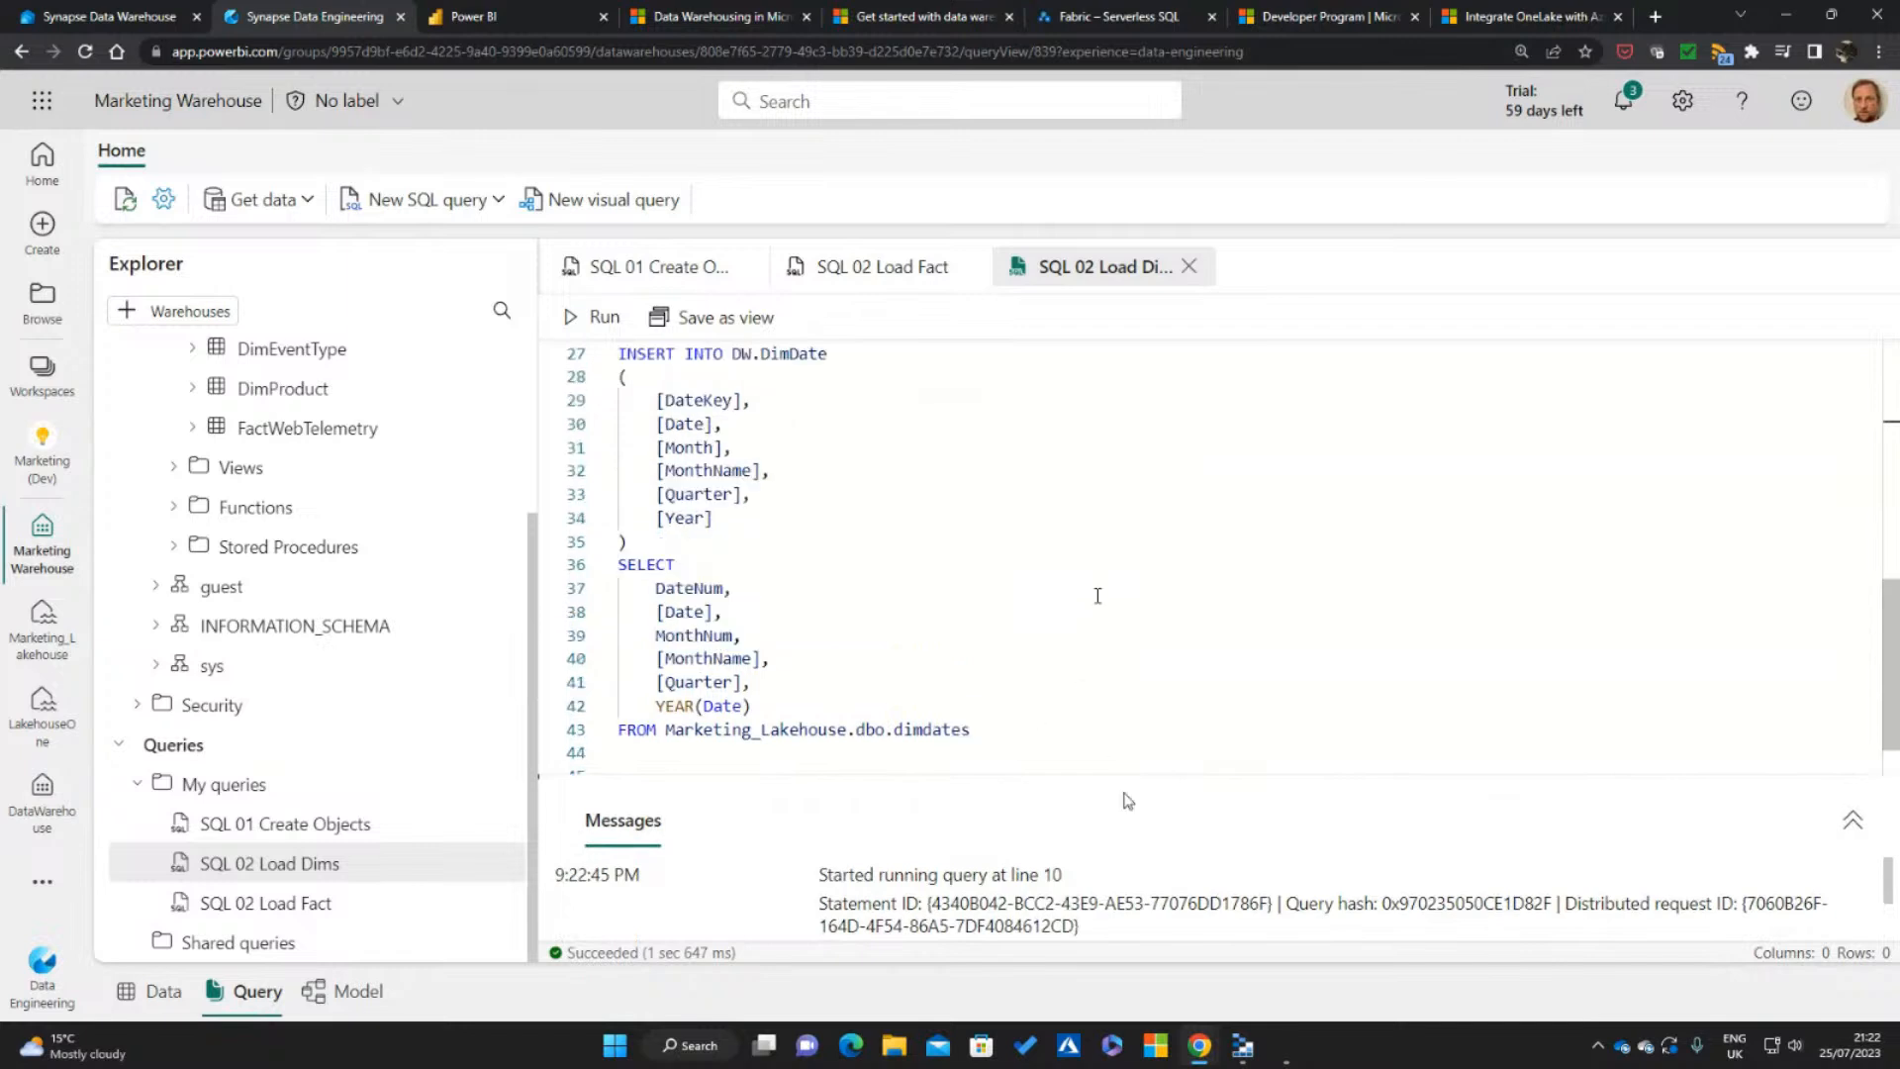
pyautogui.moveTo(1027, 738); pyautogui.dragTo(619, 564)
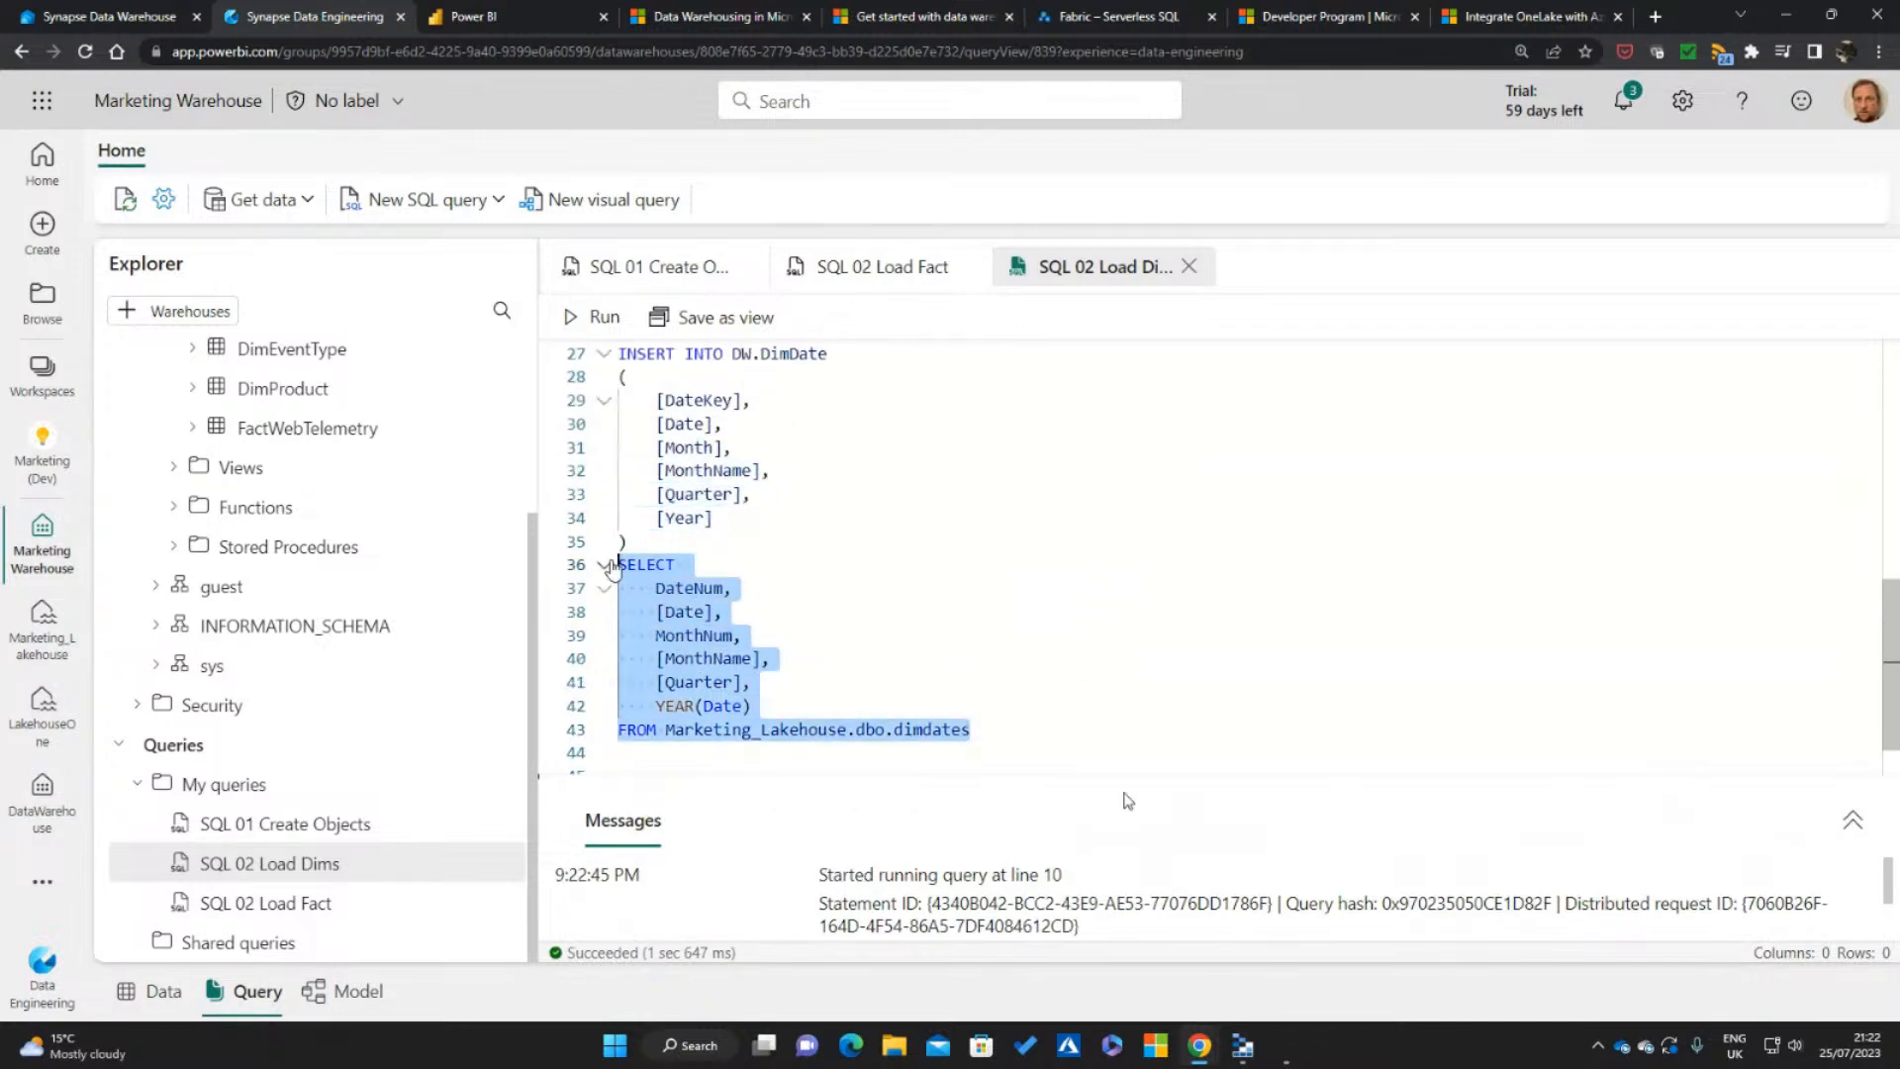
pyautogui.click(591, 317)
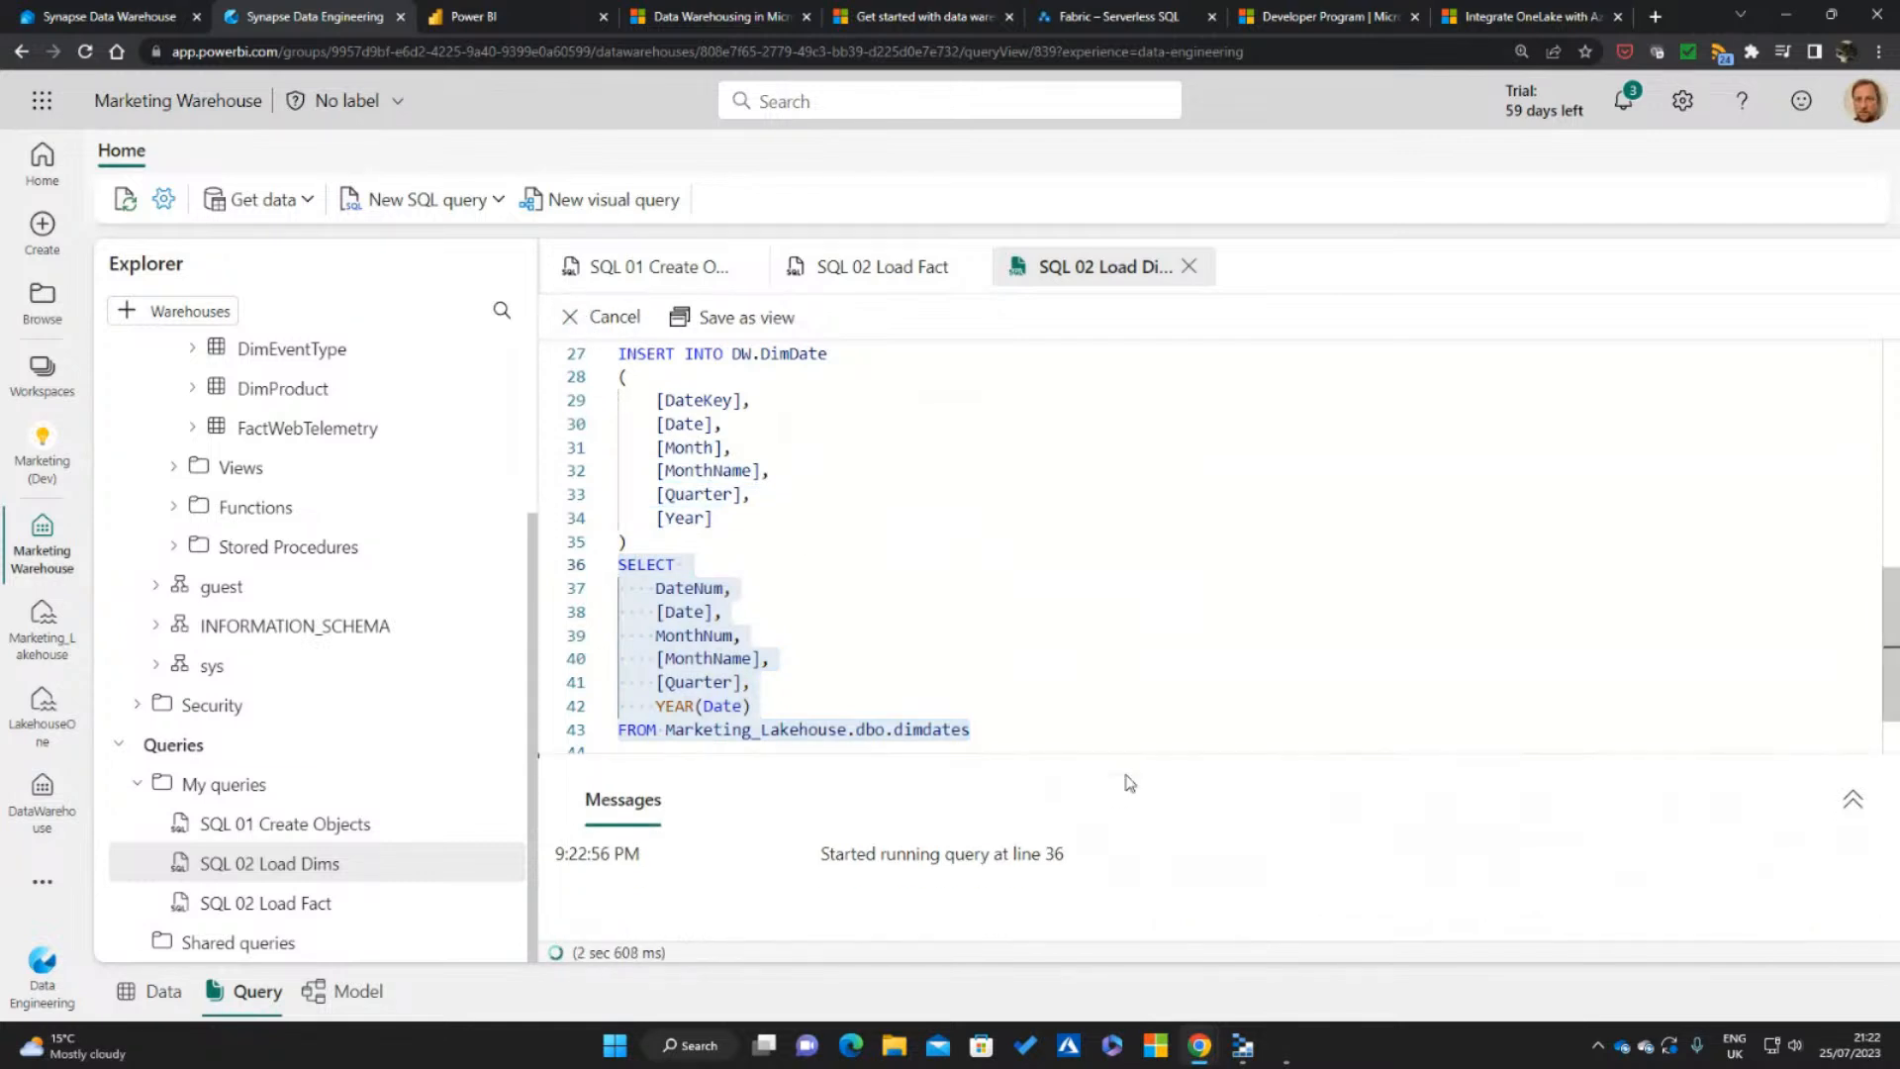
pyautogui.moveTo(1122, 779); pyautogui.dragTo(1131, 639)
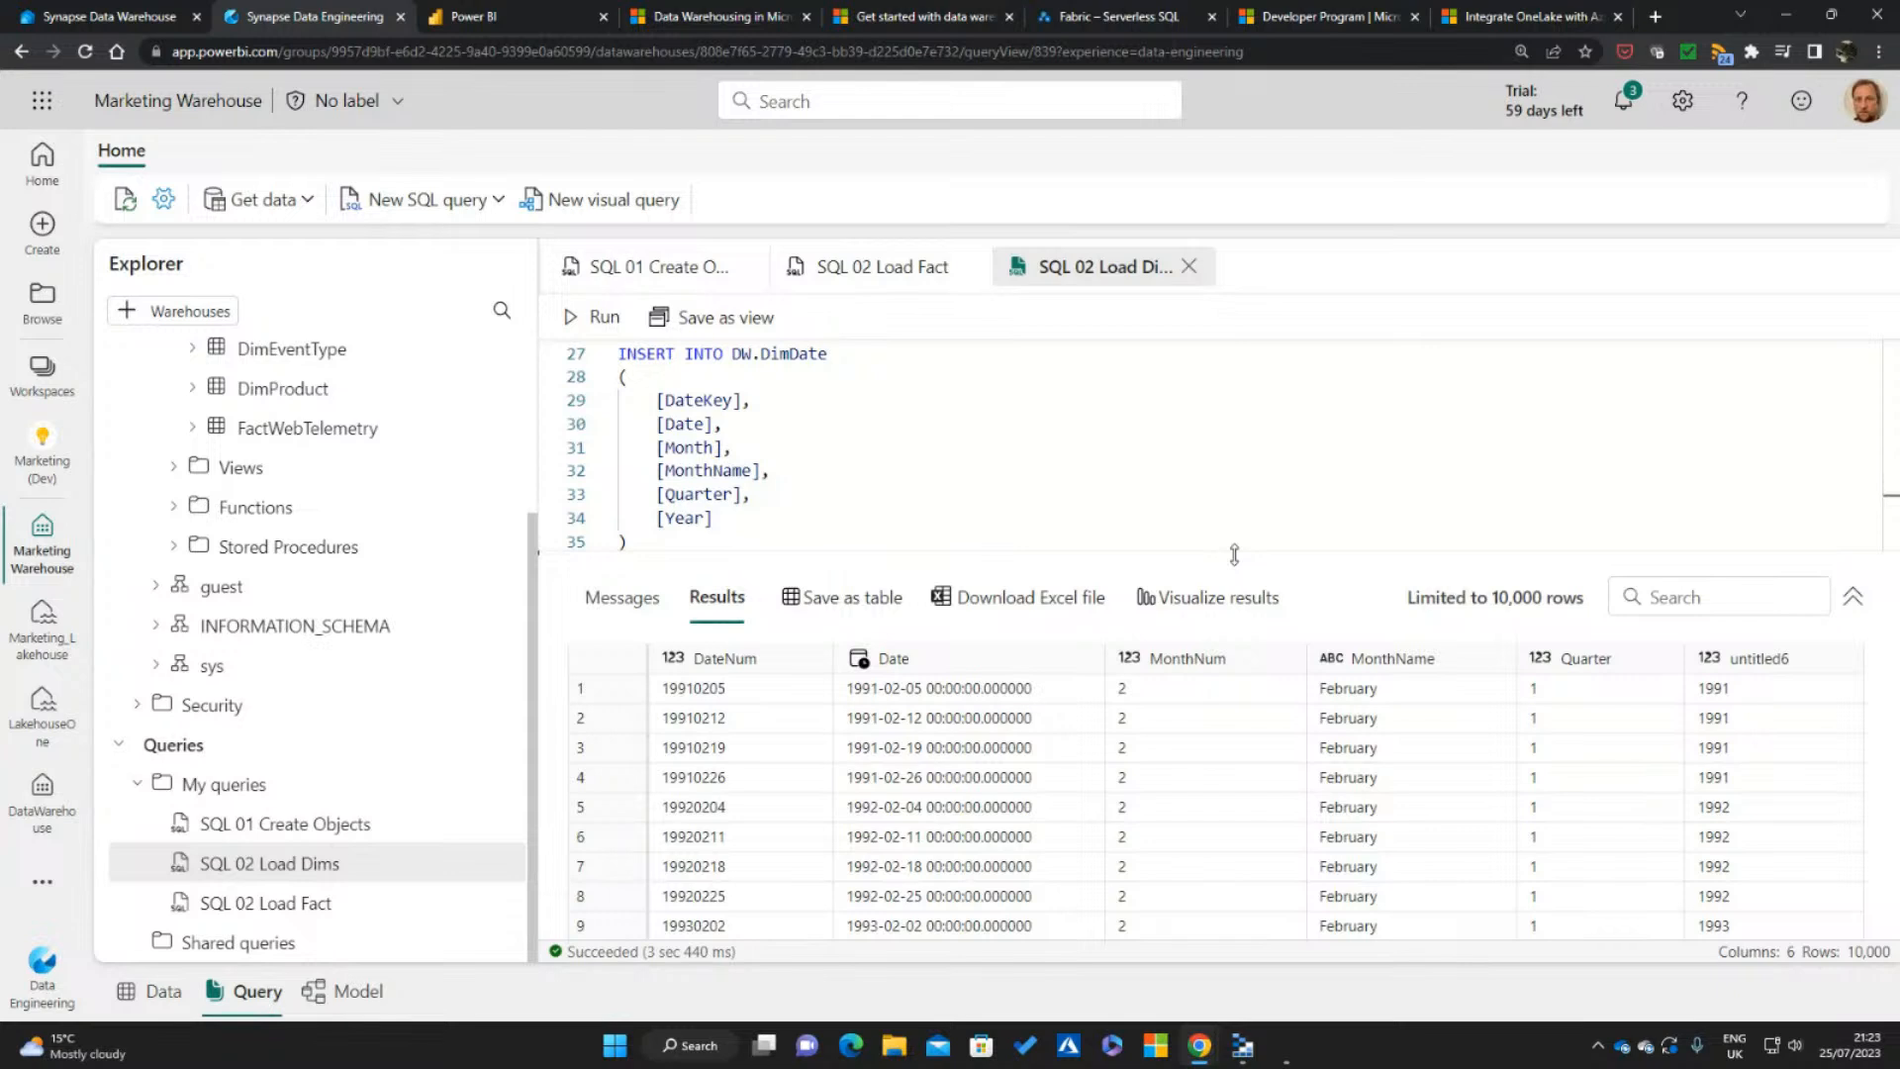
pyautogui.moveTo(1234, 554); pyautogui.dragTo(1118, 807)
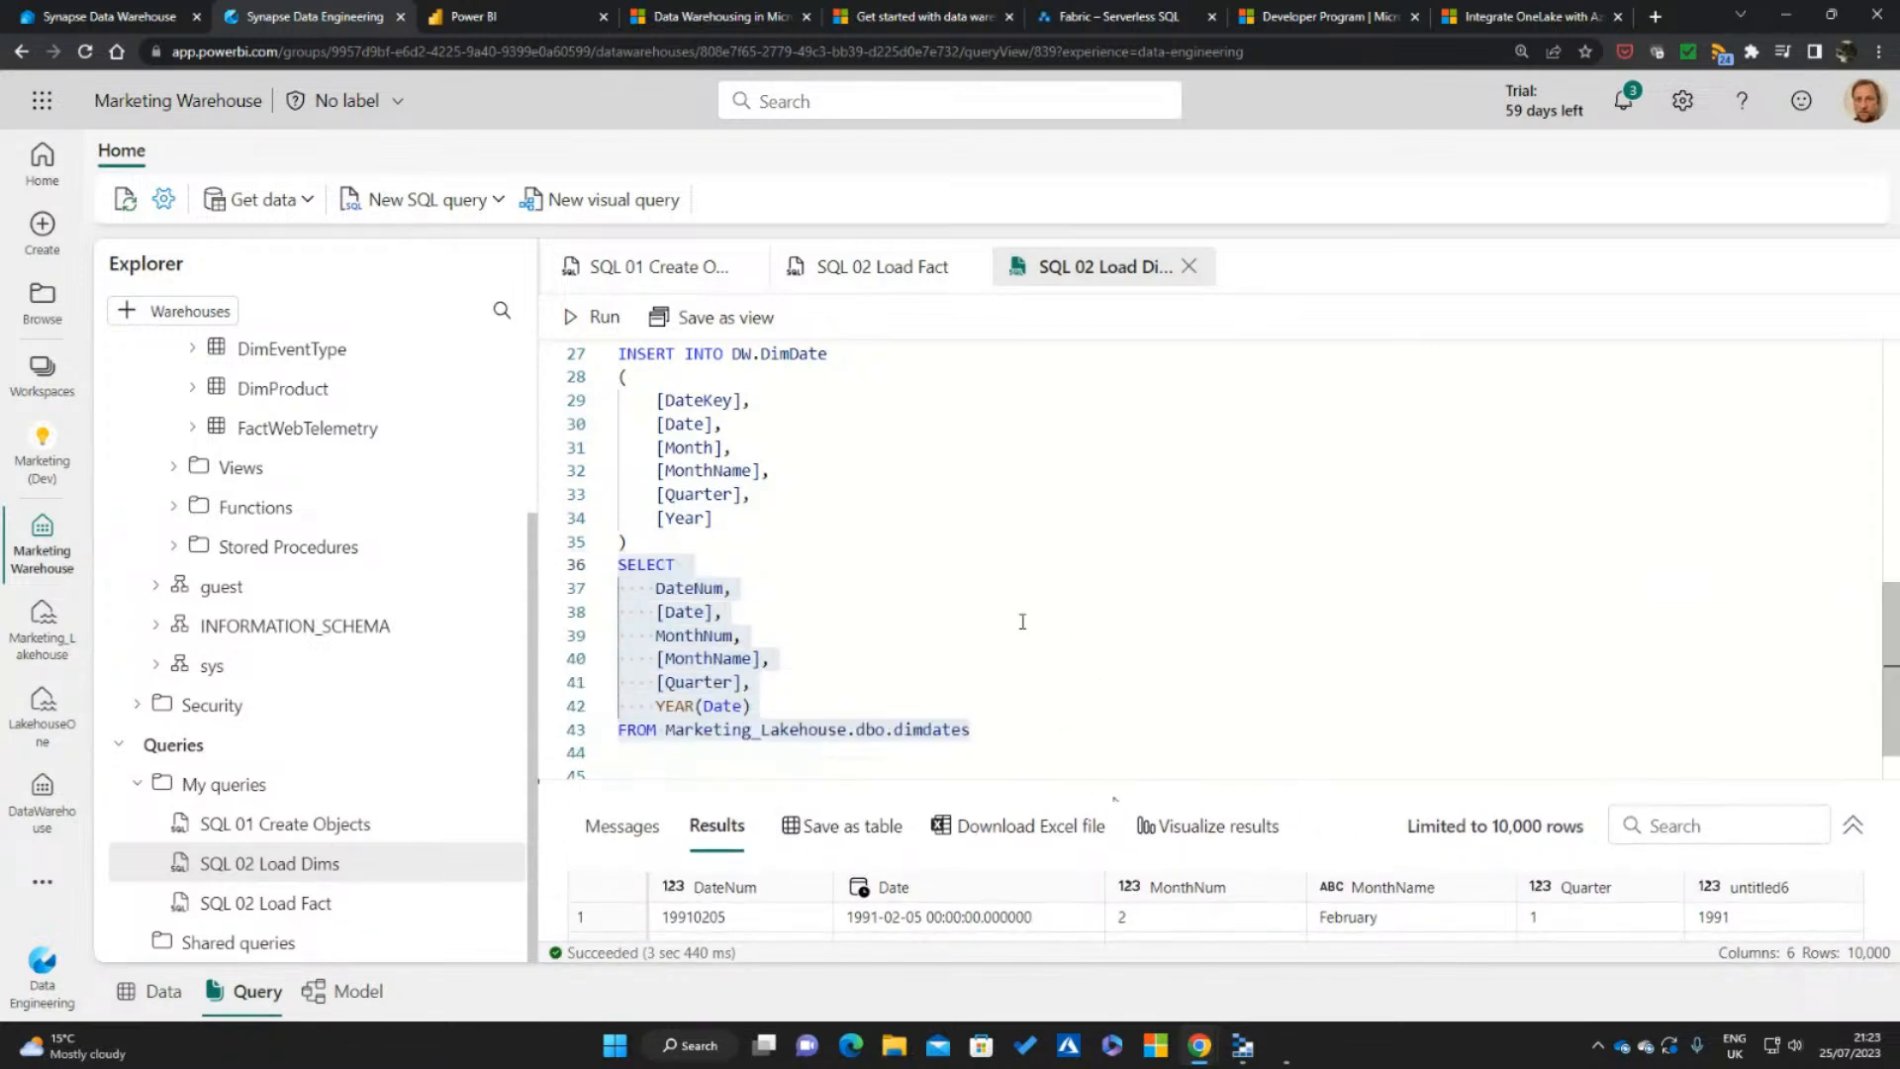
# Run the whole INSERT INTO DW.DimDate statement, including its SELECT, and check the affected record count in the messages
pyautogui.click(1022, 621)
pyautogui.moveTo(980, 736); pyautogui.dragTo(579, 393)
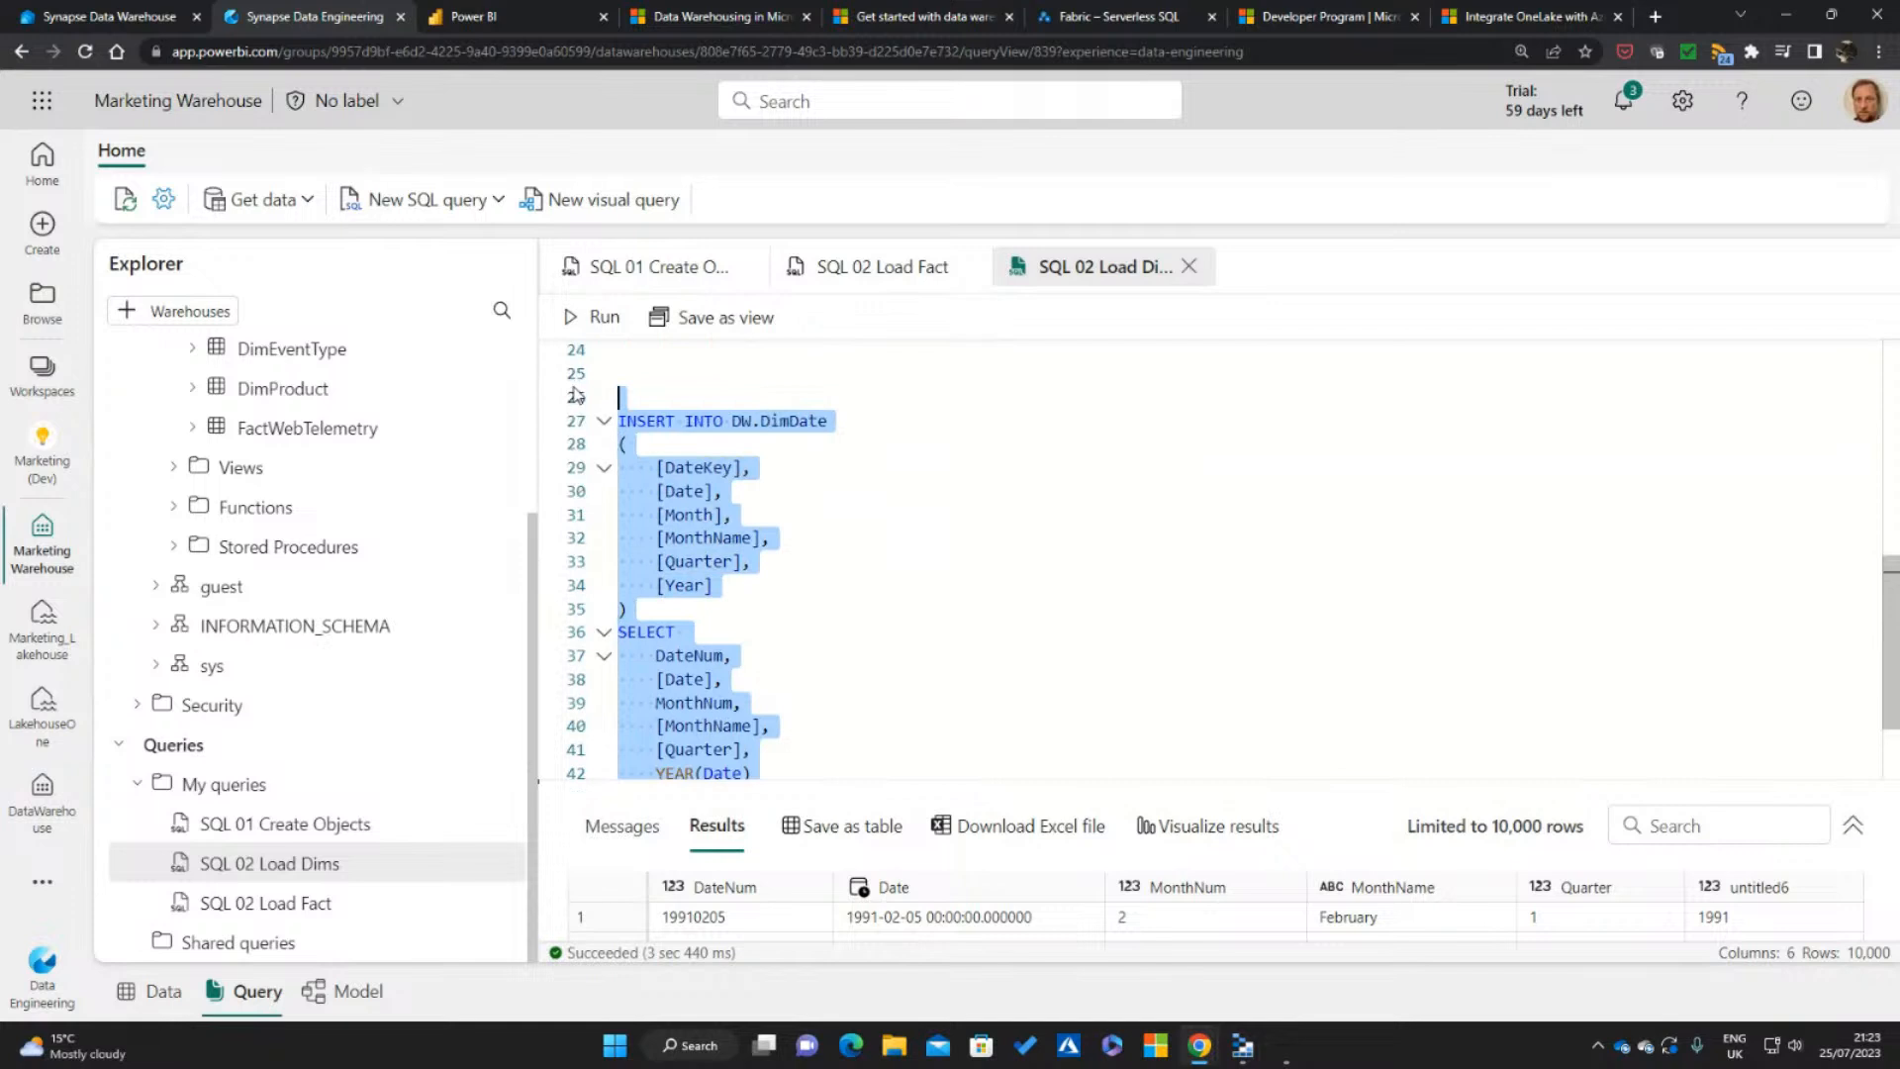
pyautogui.click(591, 317)
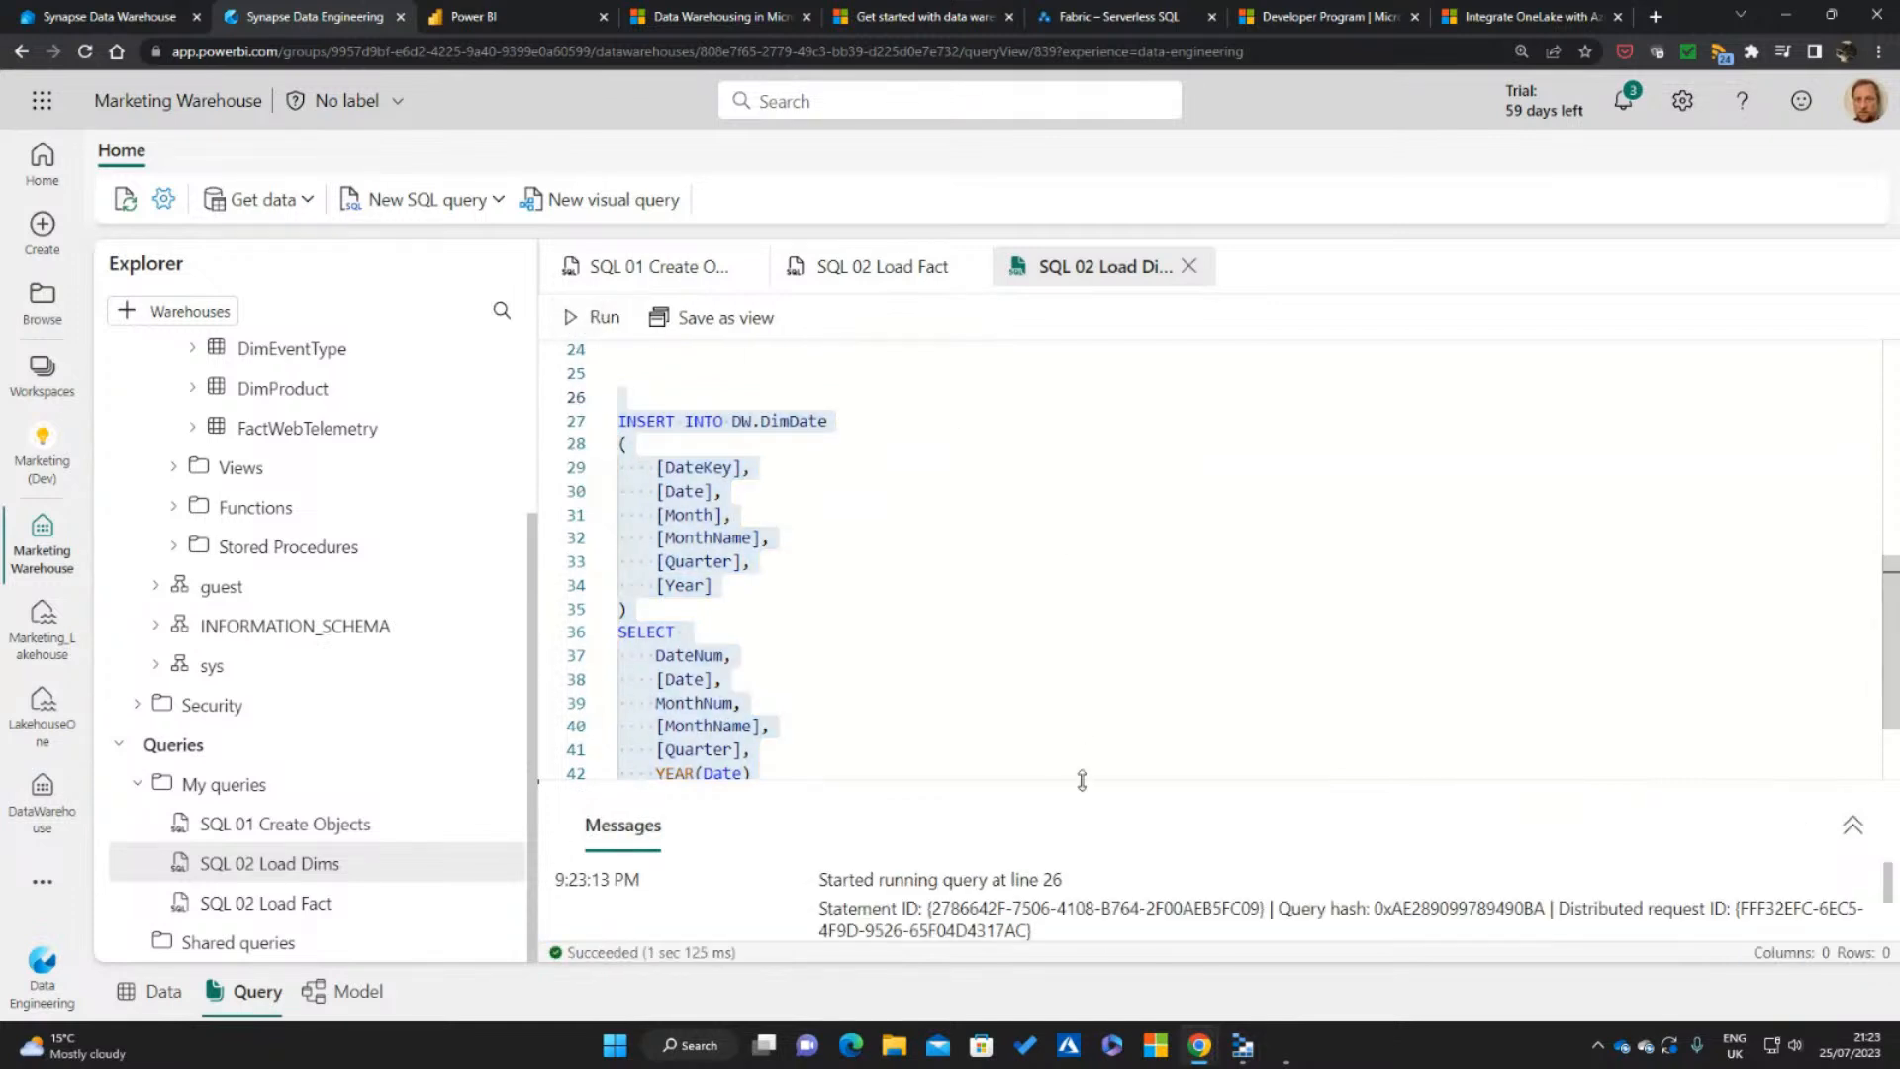
pyautogui.moveTo(1078, 775); pyautogui.dragTo(1100, 655)
pyautogui.click(1159, 532)
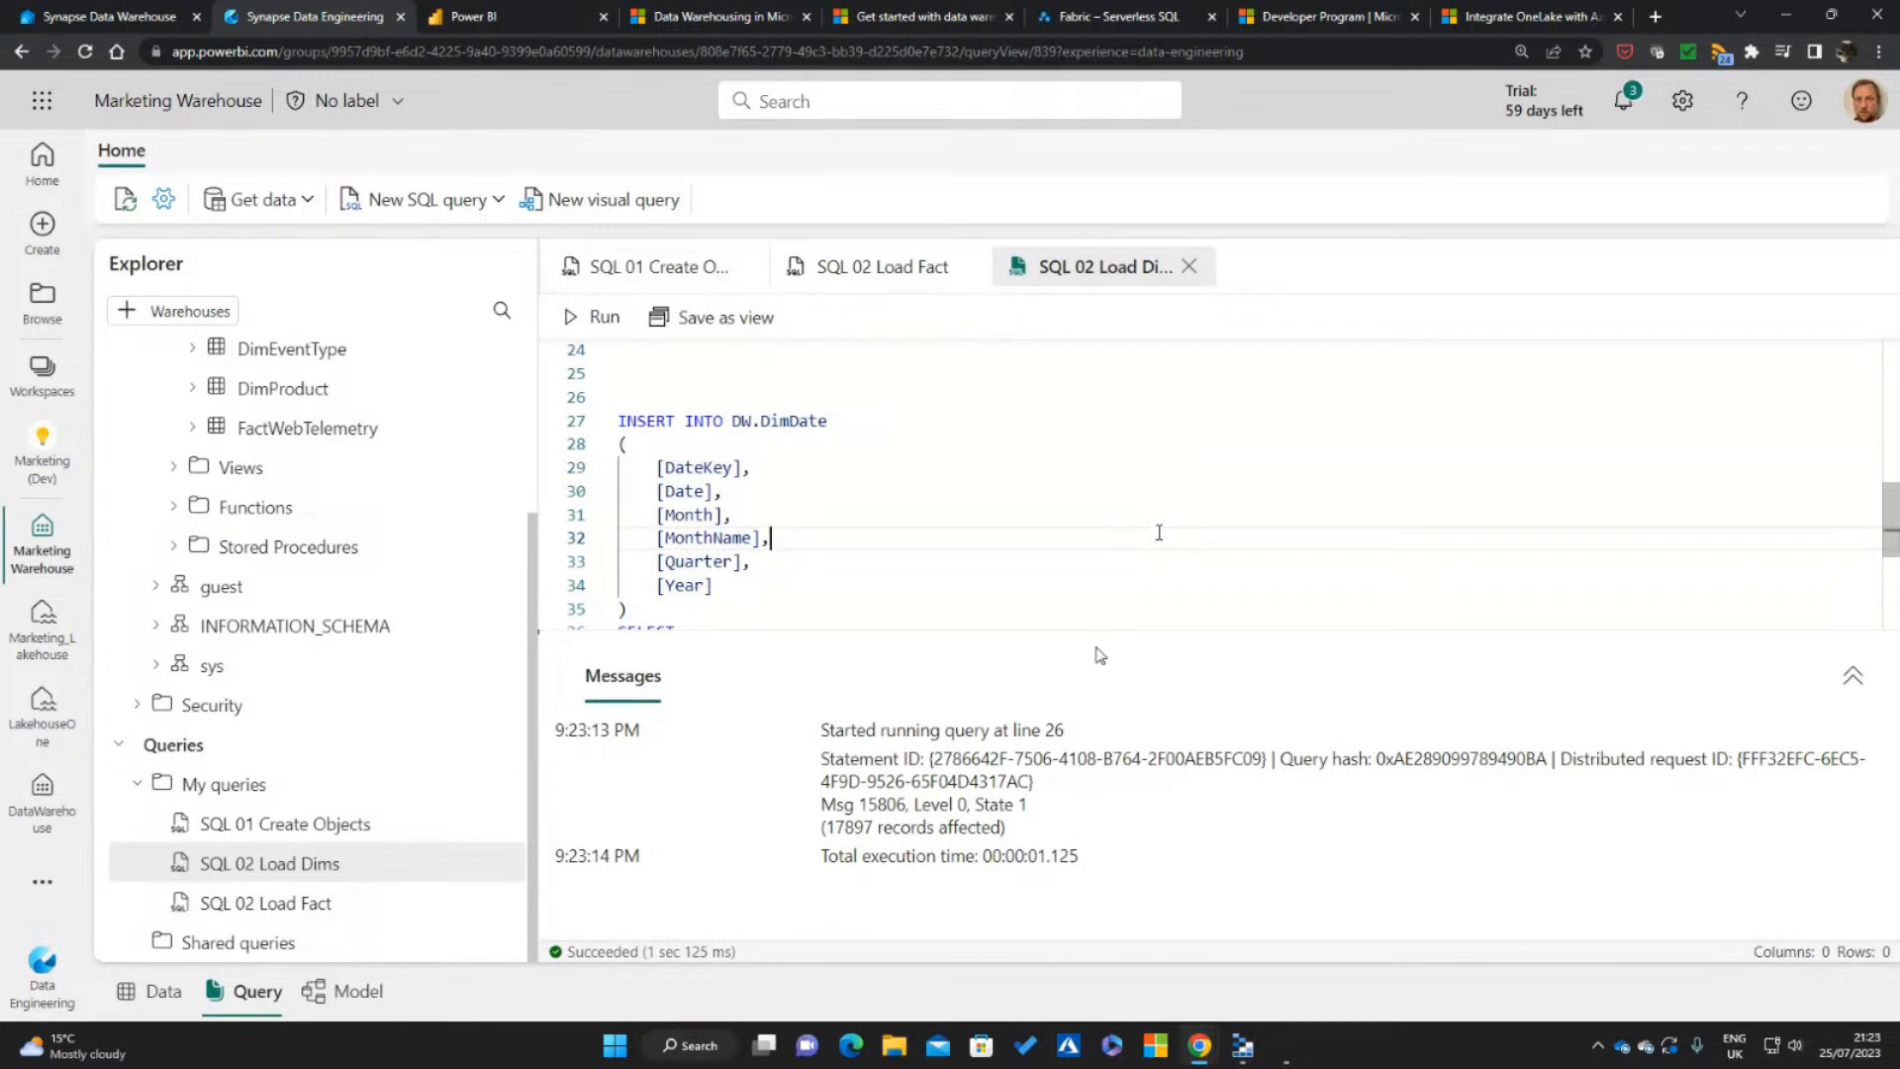
pyautogui.click(1154, 510)
# Create a new SQL query containing SELECT COUNT(*) DW.FactWebTelemetry and try to run it
pyautogui.click(401, 203)
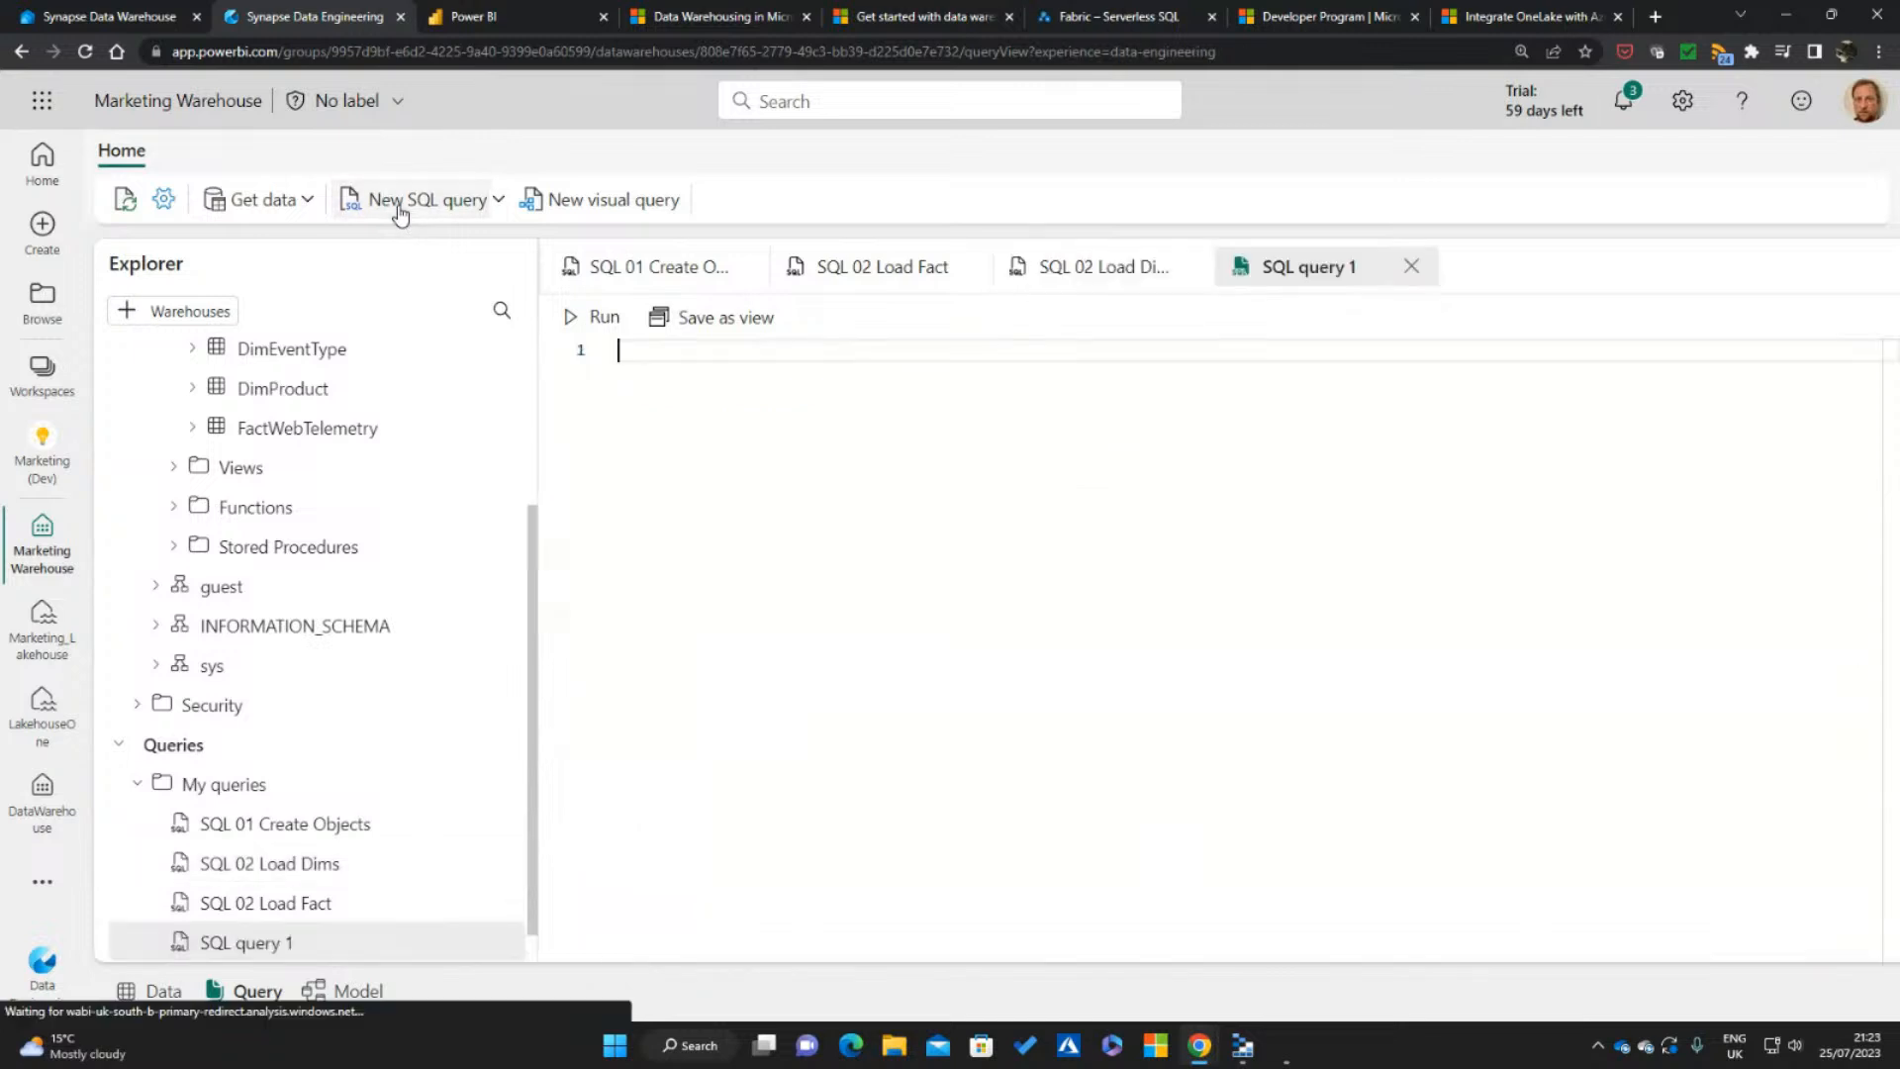
pyautogui.write('SE')
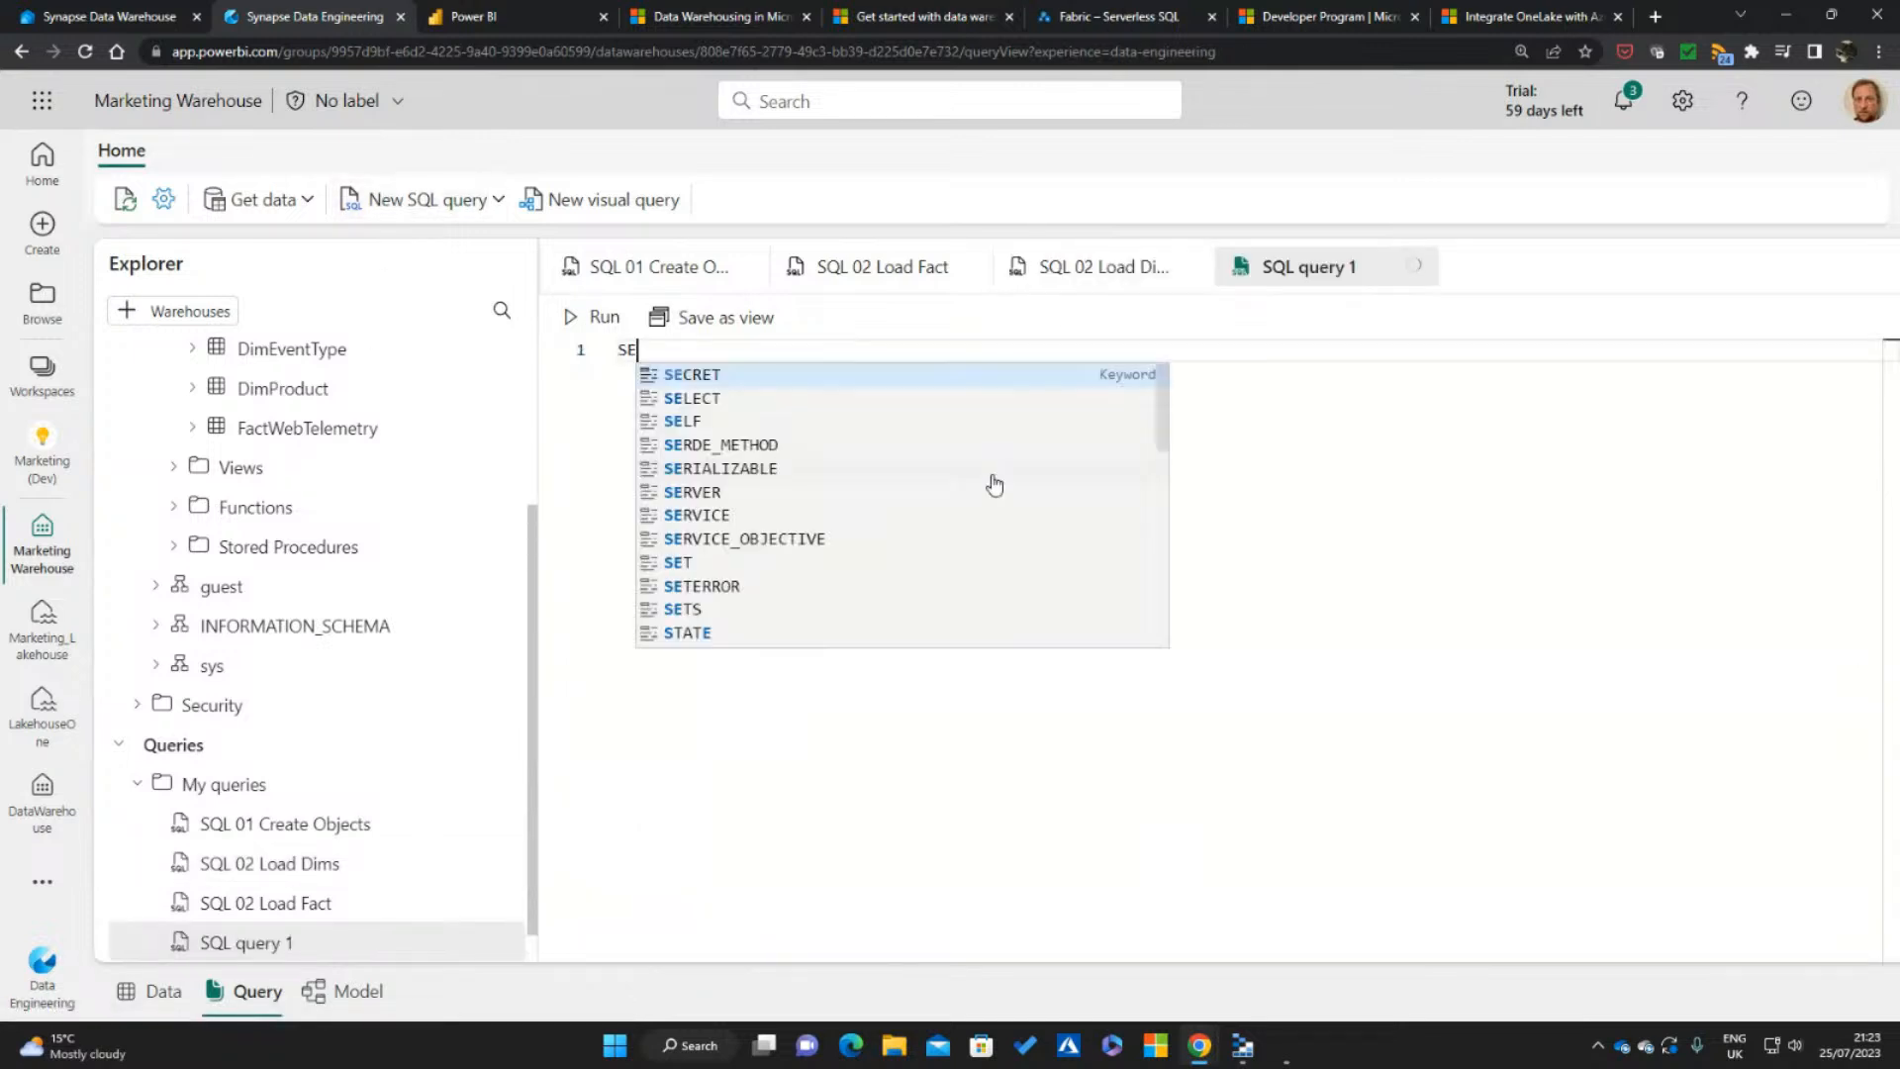
pyautogui.write('LECT COUNT(*) ')
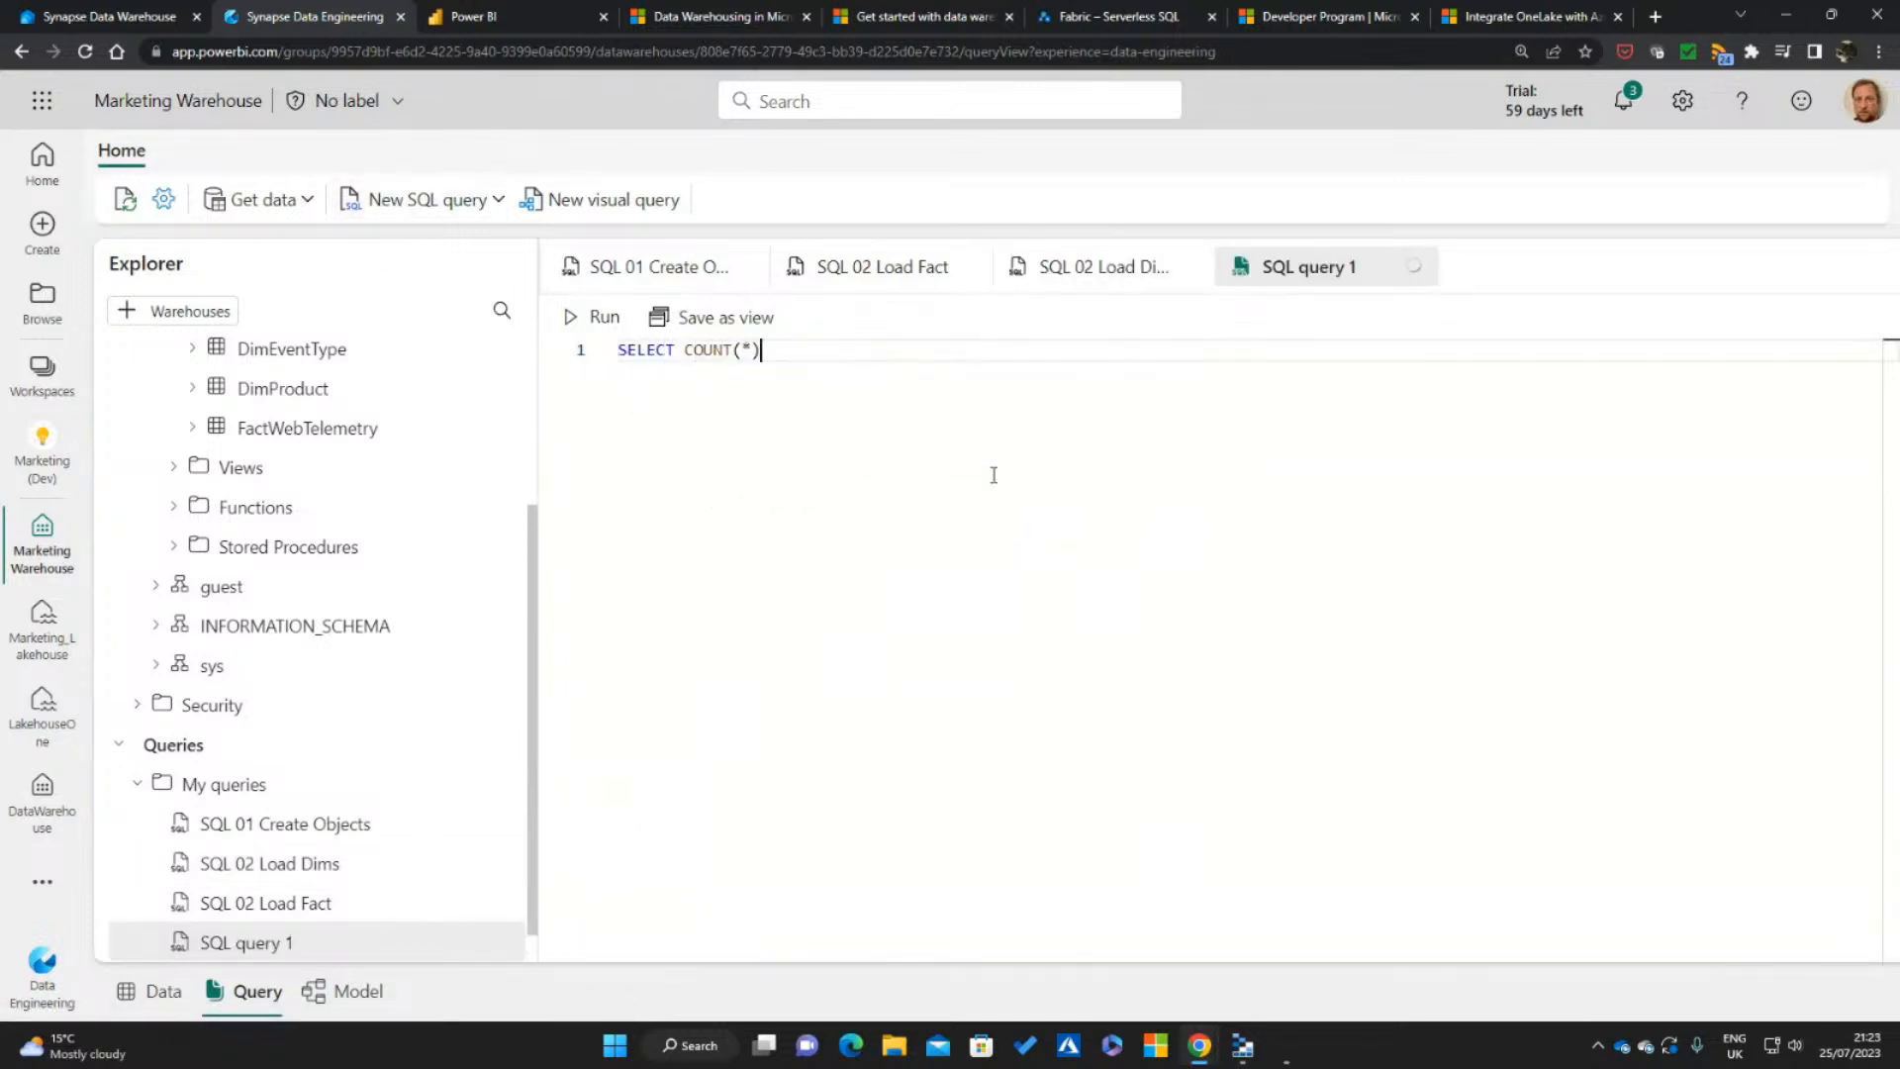
pyautogui.write('DW.FactWebTelemetry')
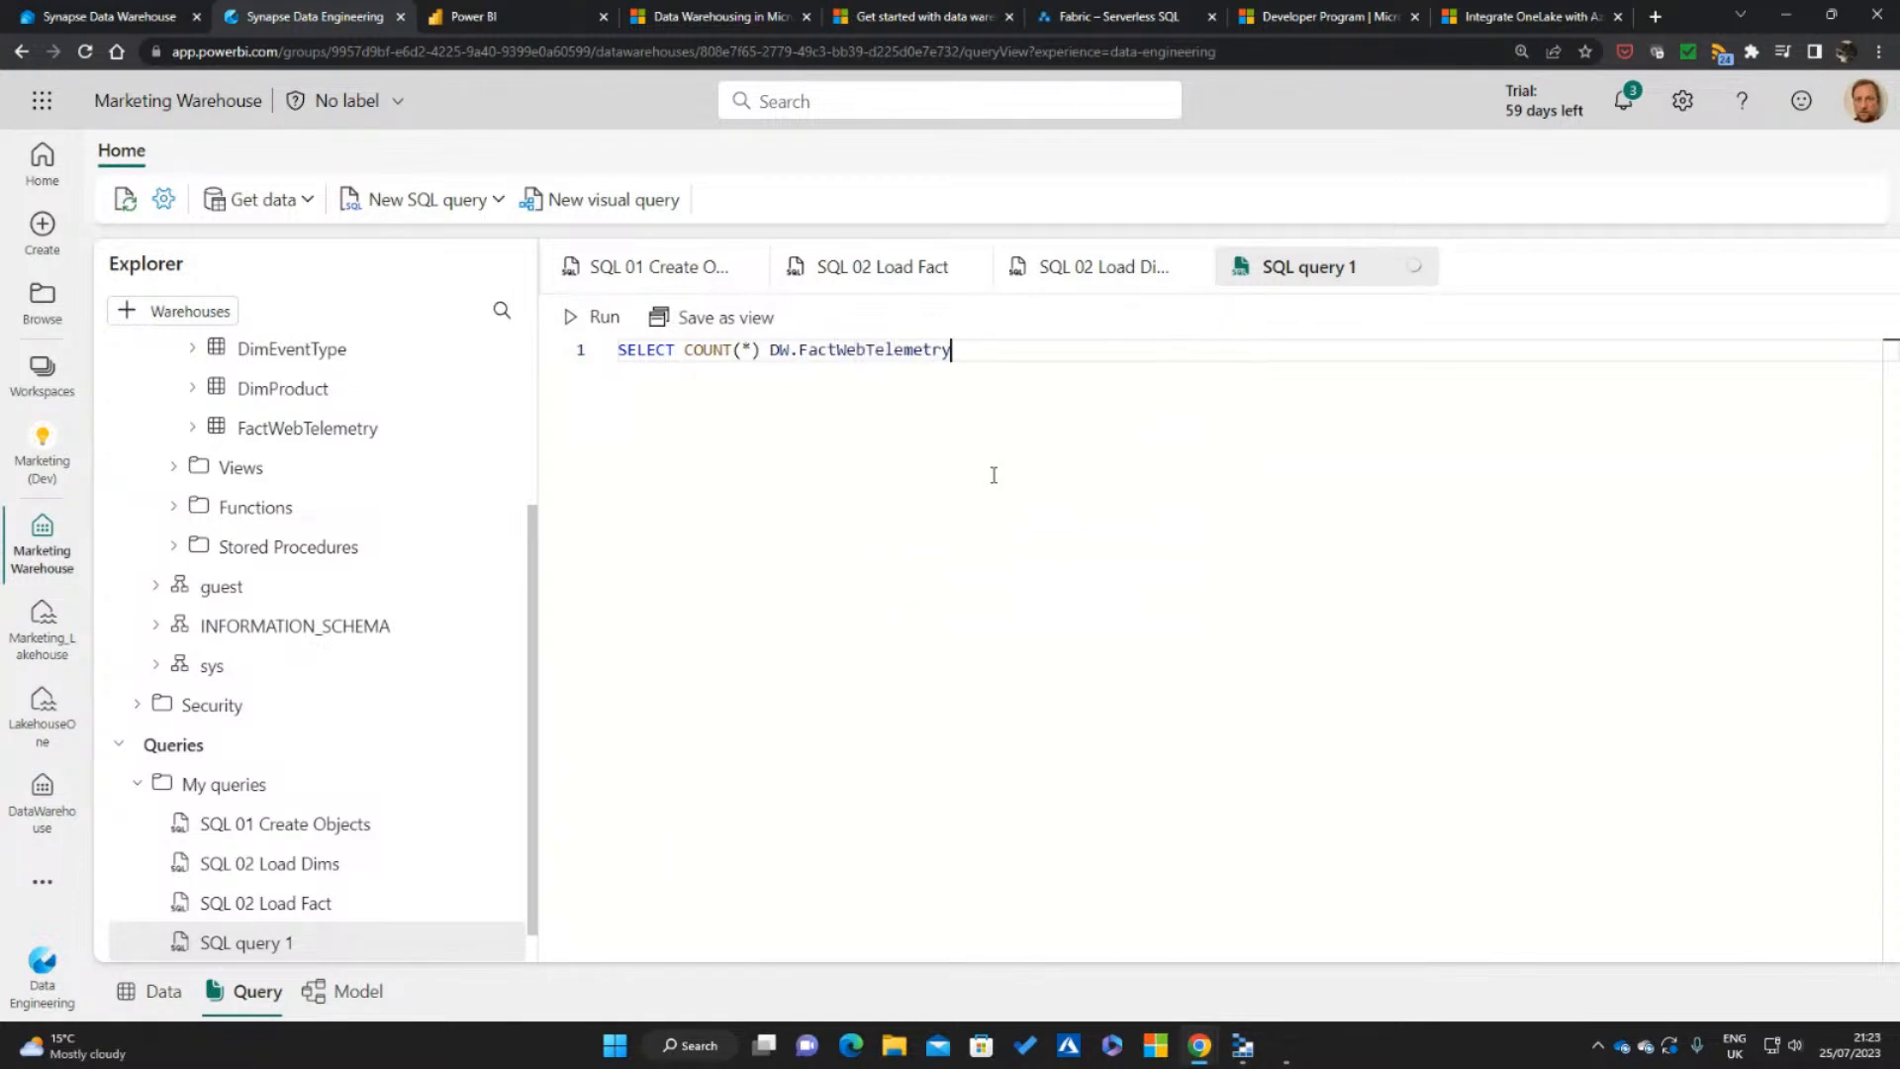
pyautogui.click(594, 317)
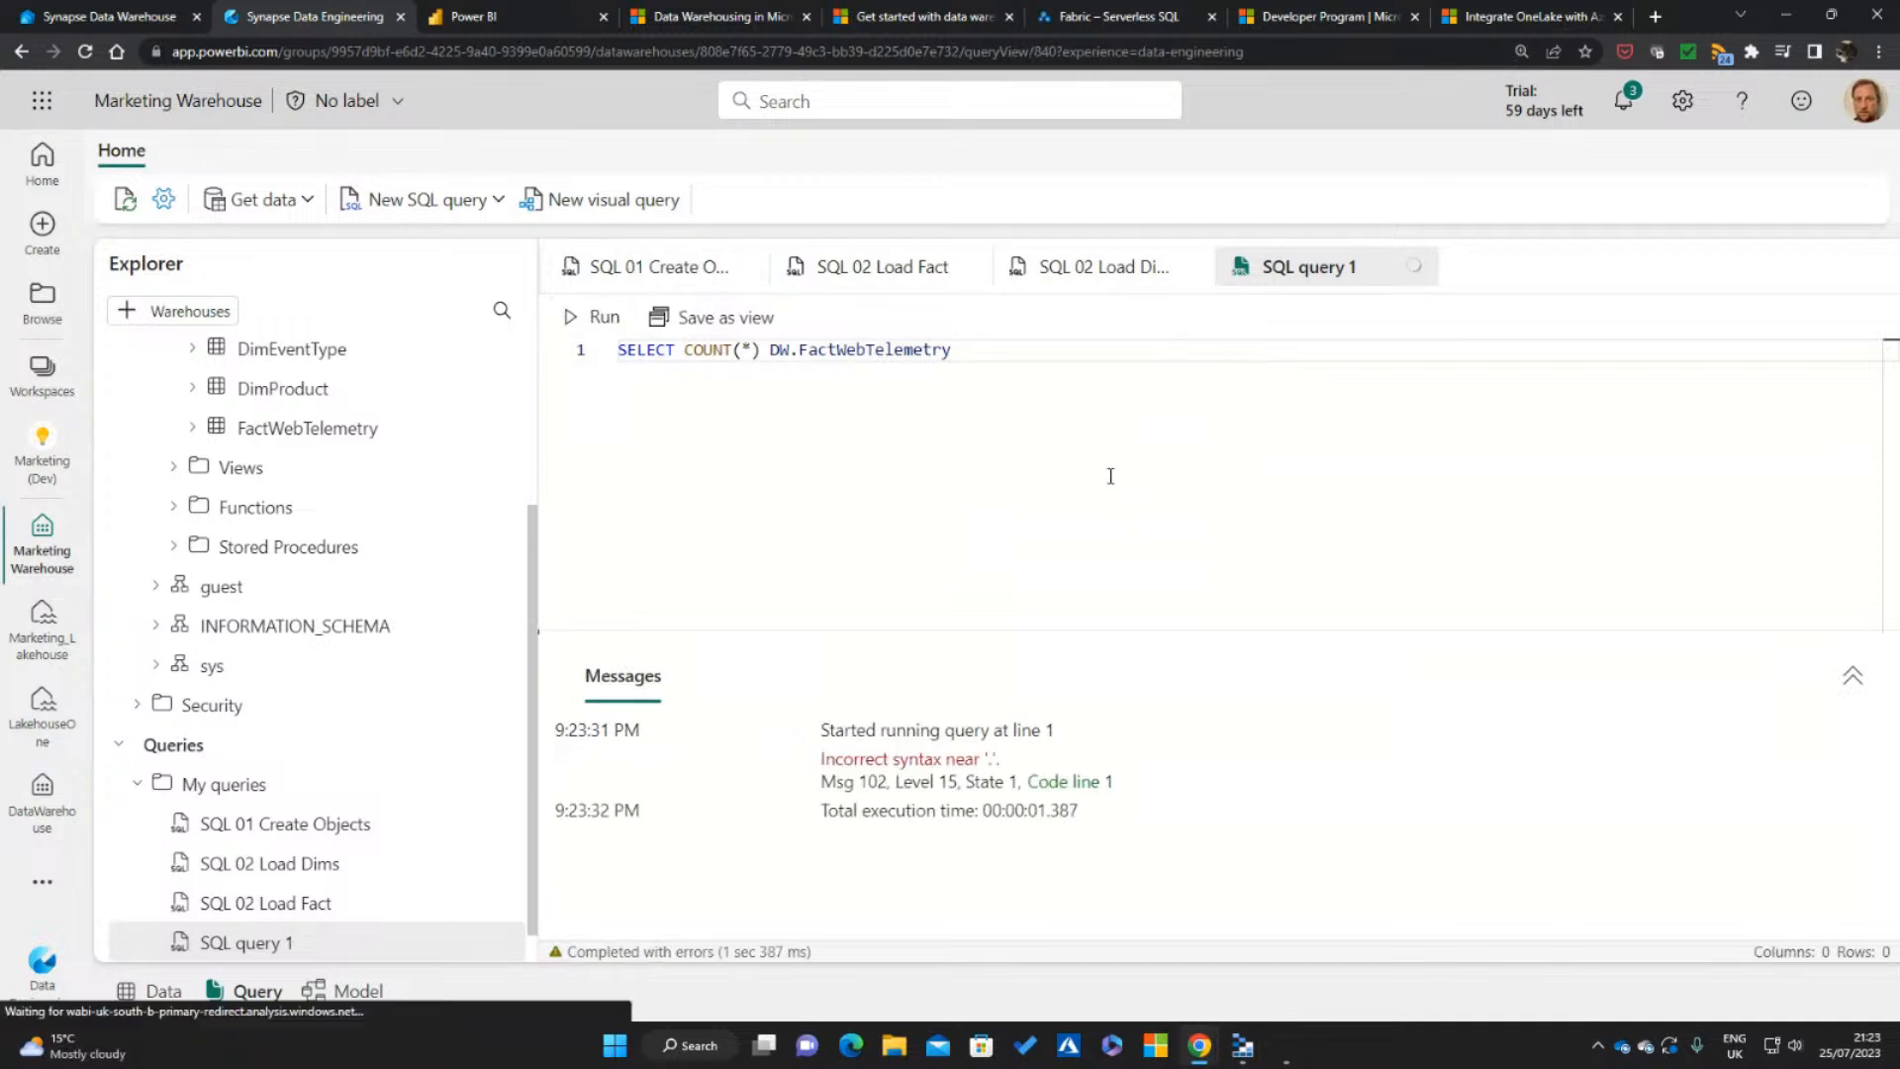
# Insert FROM before DW.FactWebTelemetry in the count query, run it and examine the returned row count
pyautogui.moveTo(1128, 633); pyautogui.dragTo(1128, 560)
pyautogui.click(771, 350)
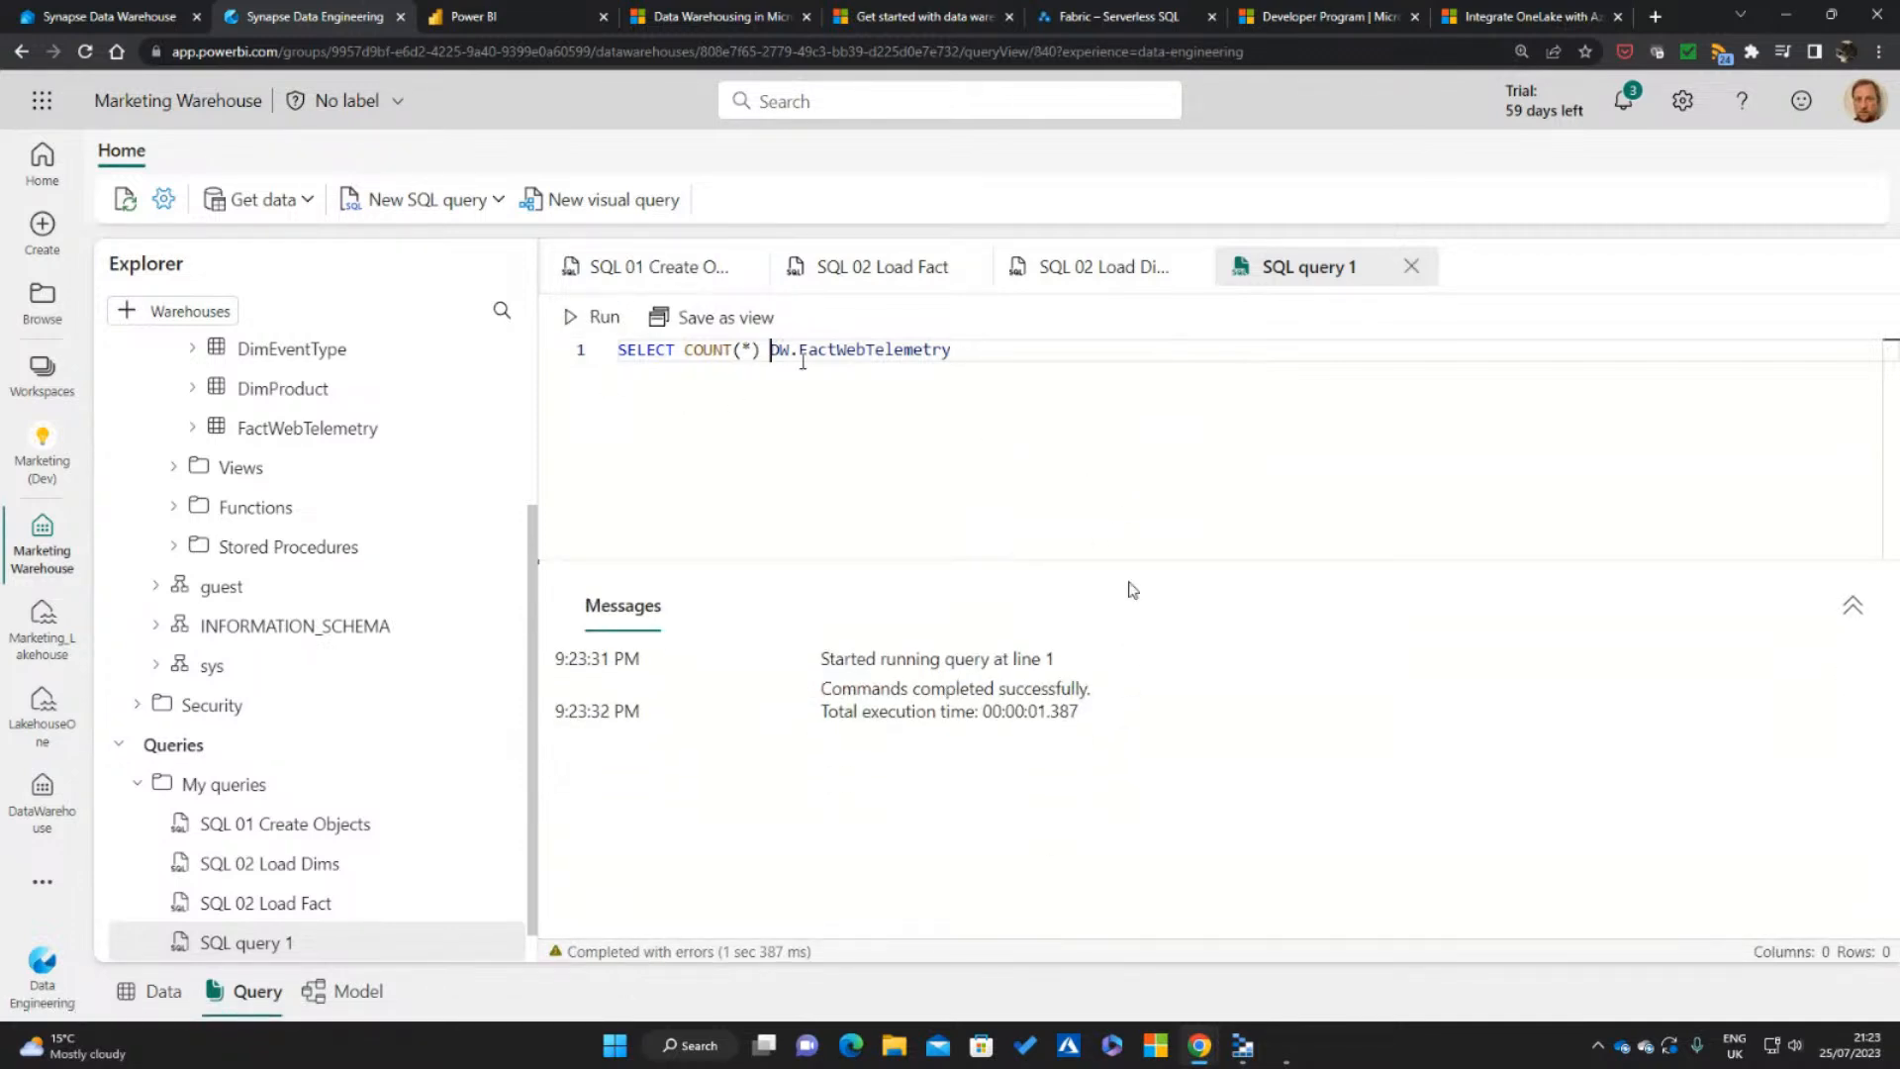
pyautogui.write('FROM')
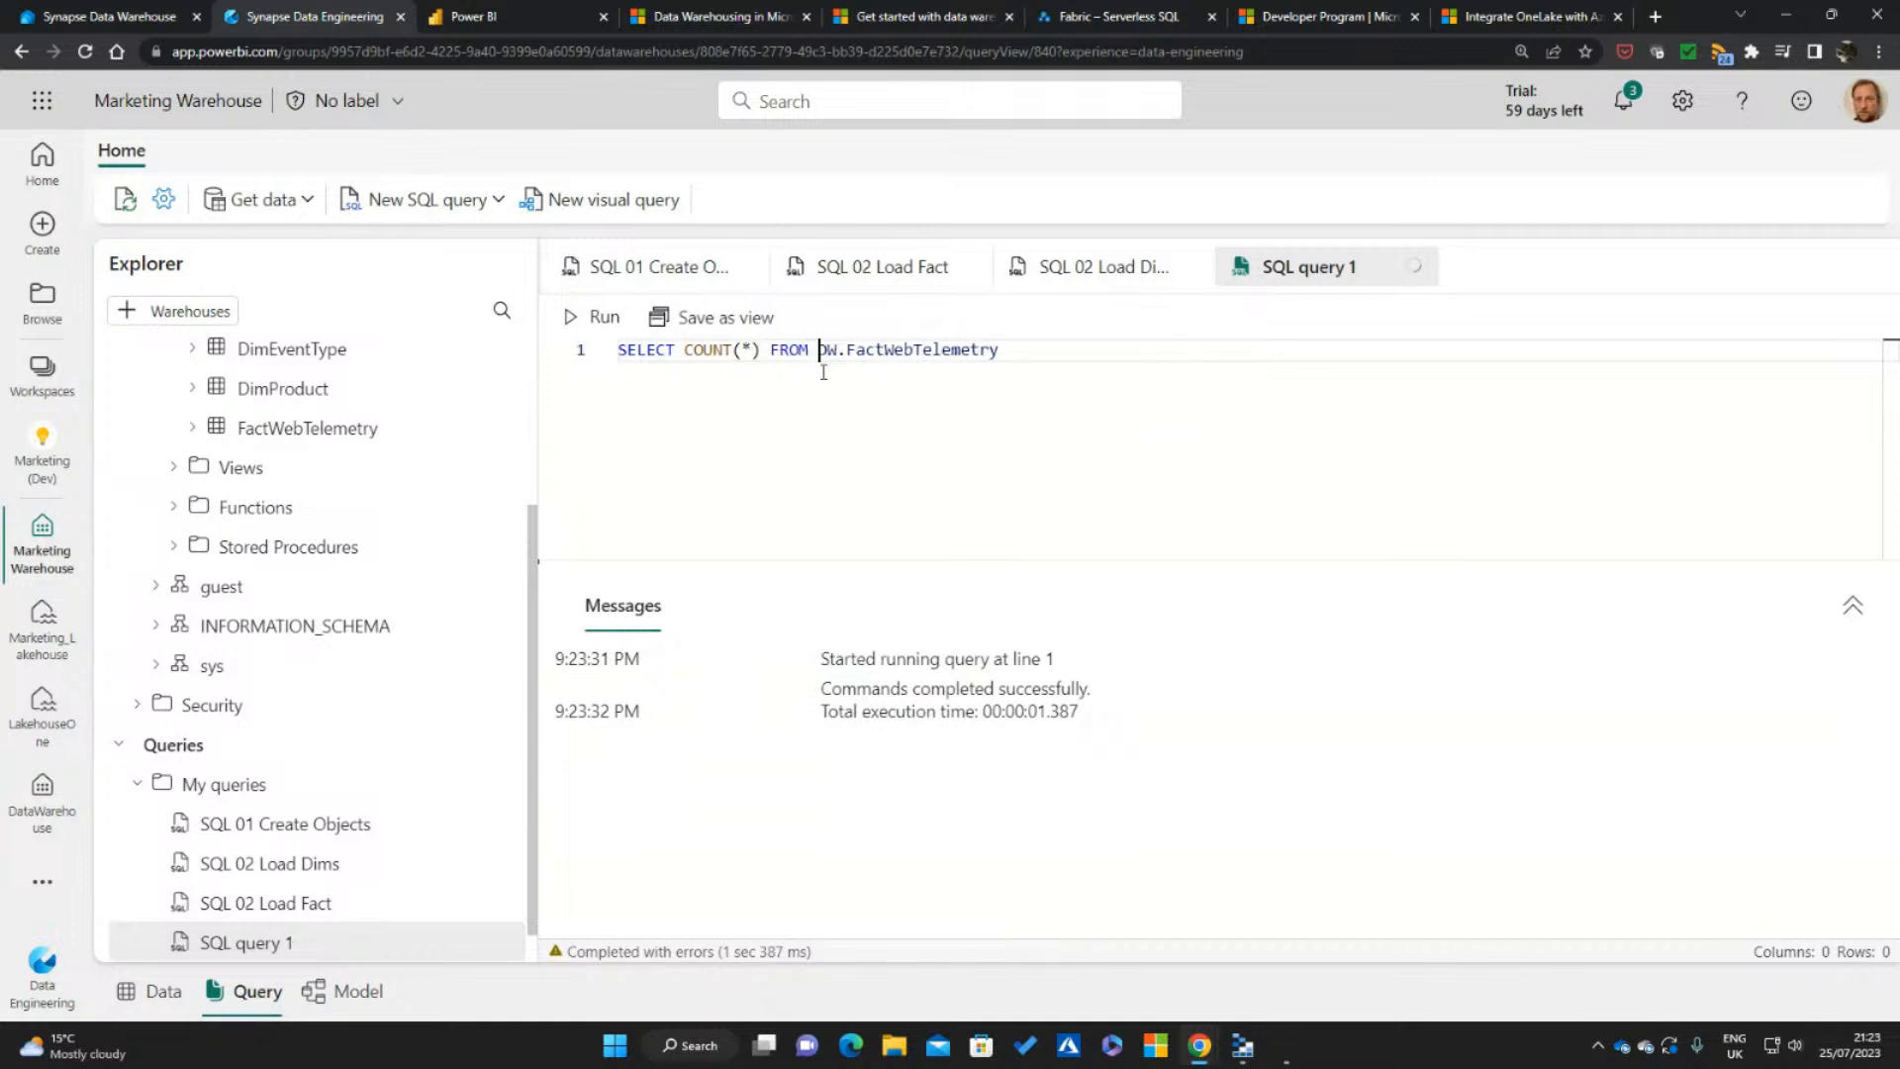
pyautogui.click(593, 317)
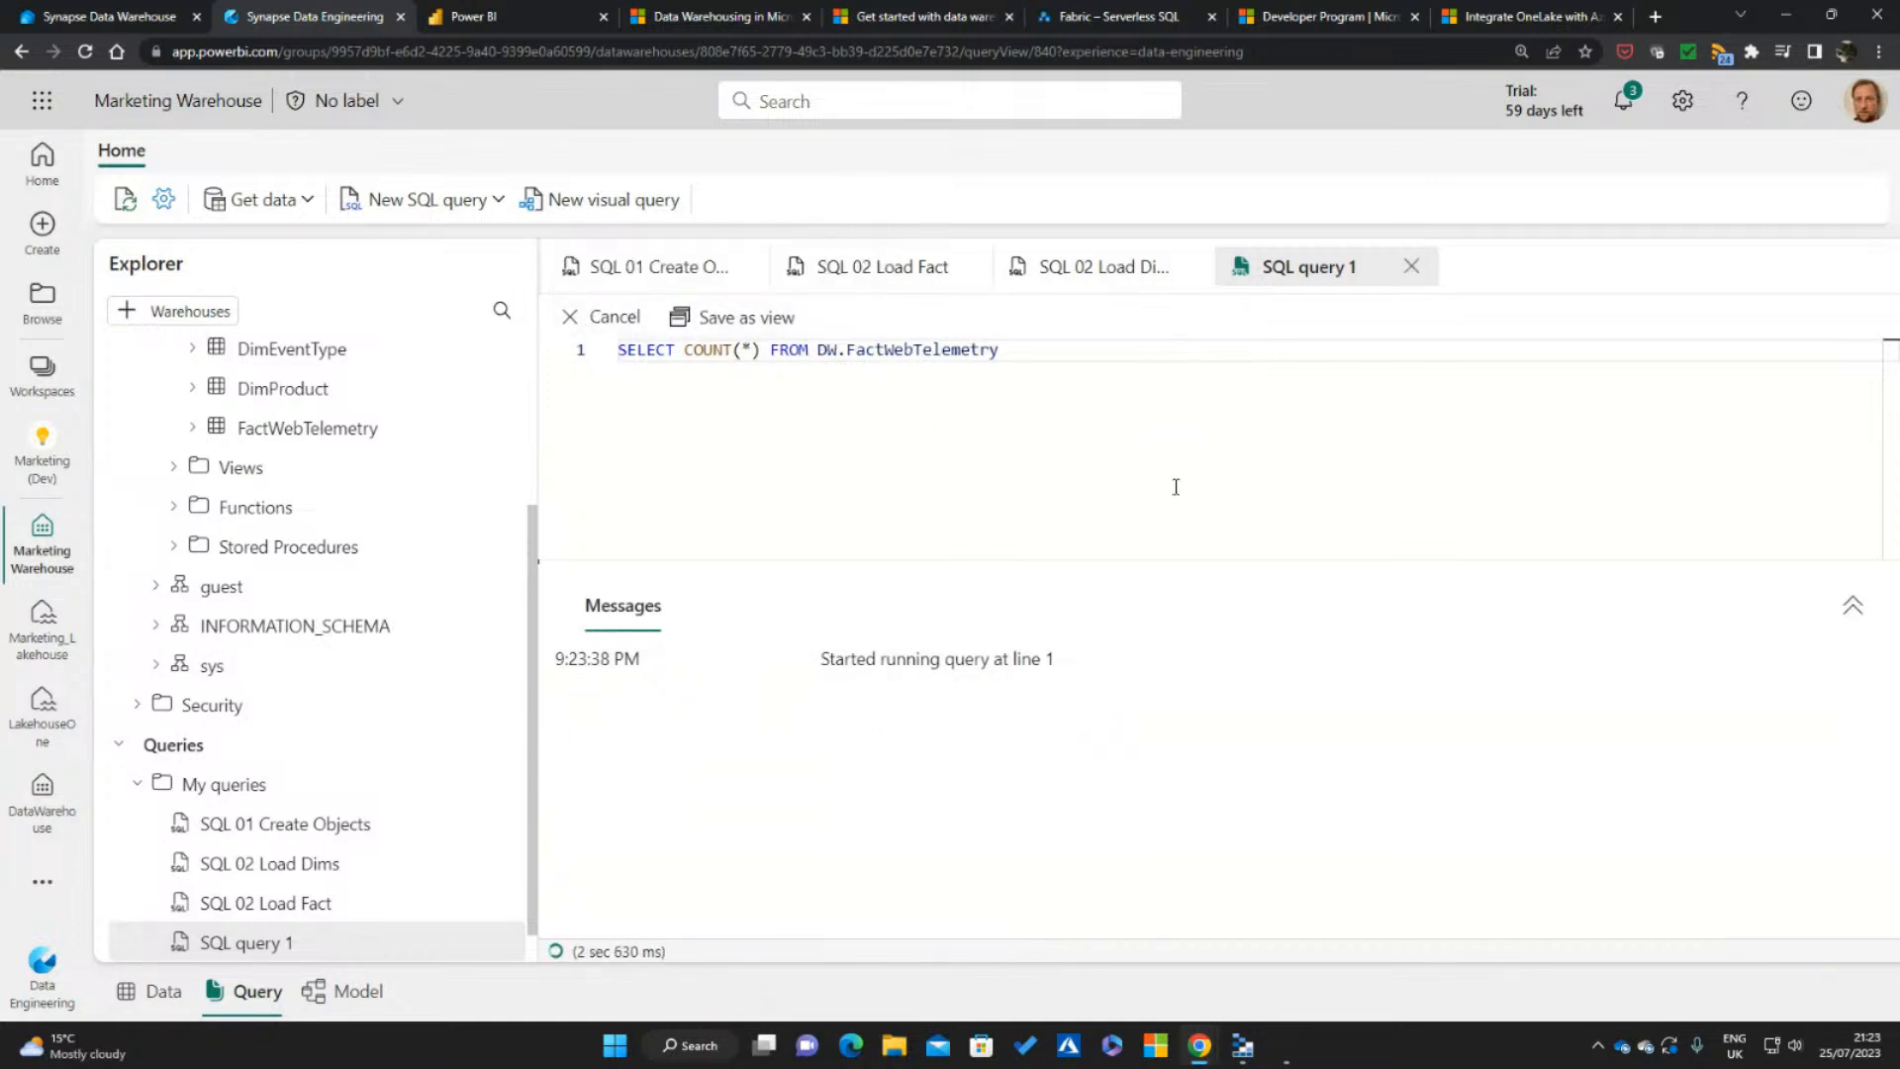
pyautogui.moveTo(1166, 556); pyautogui.dragTo(1149, 465)
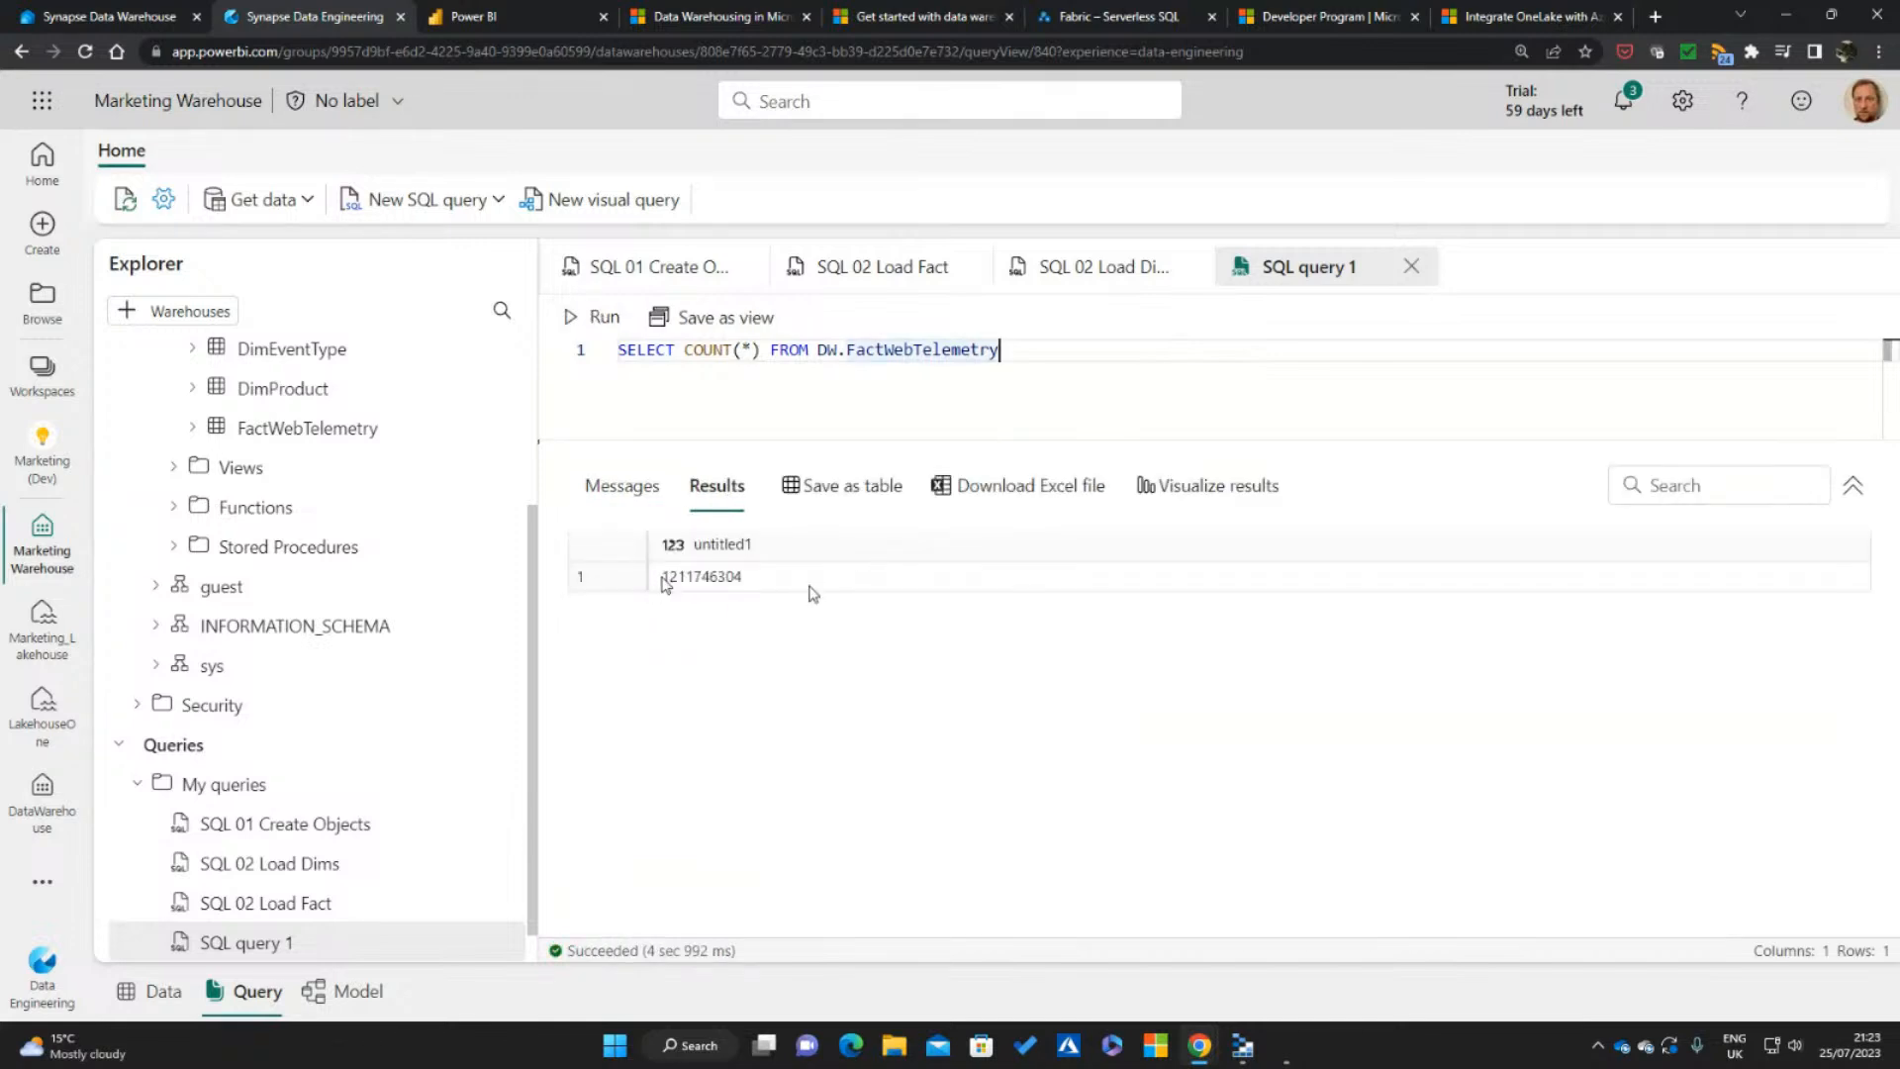
pyautogui.click(1043, 377)
# Open the Marketing Warehouse settings and copy the SQL connection string to the clipboard
pyautogui.scroll(3, 528, 572)
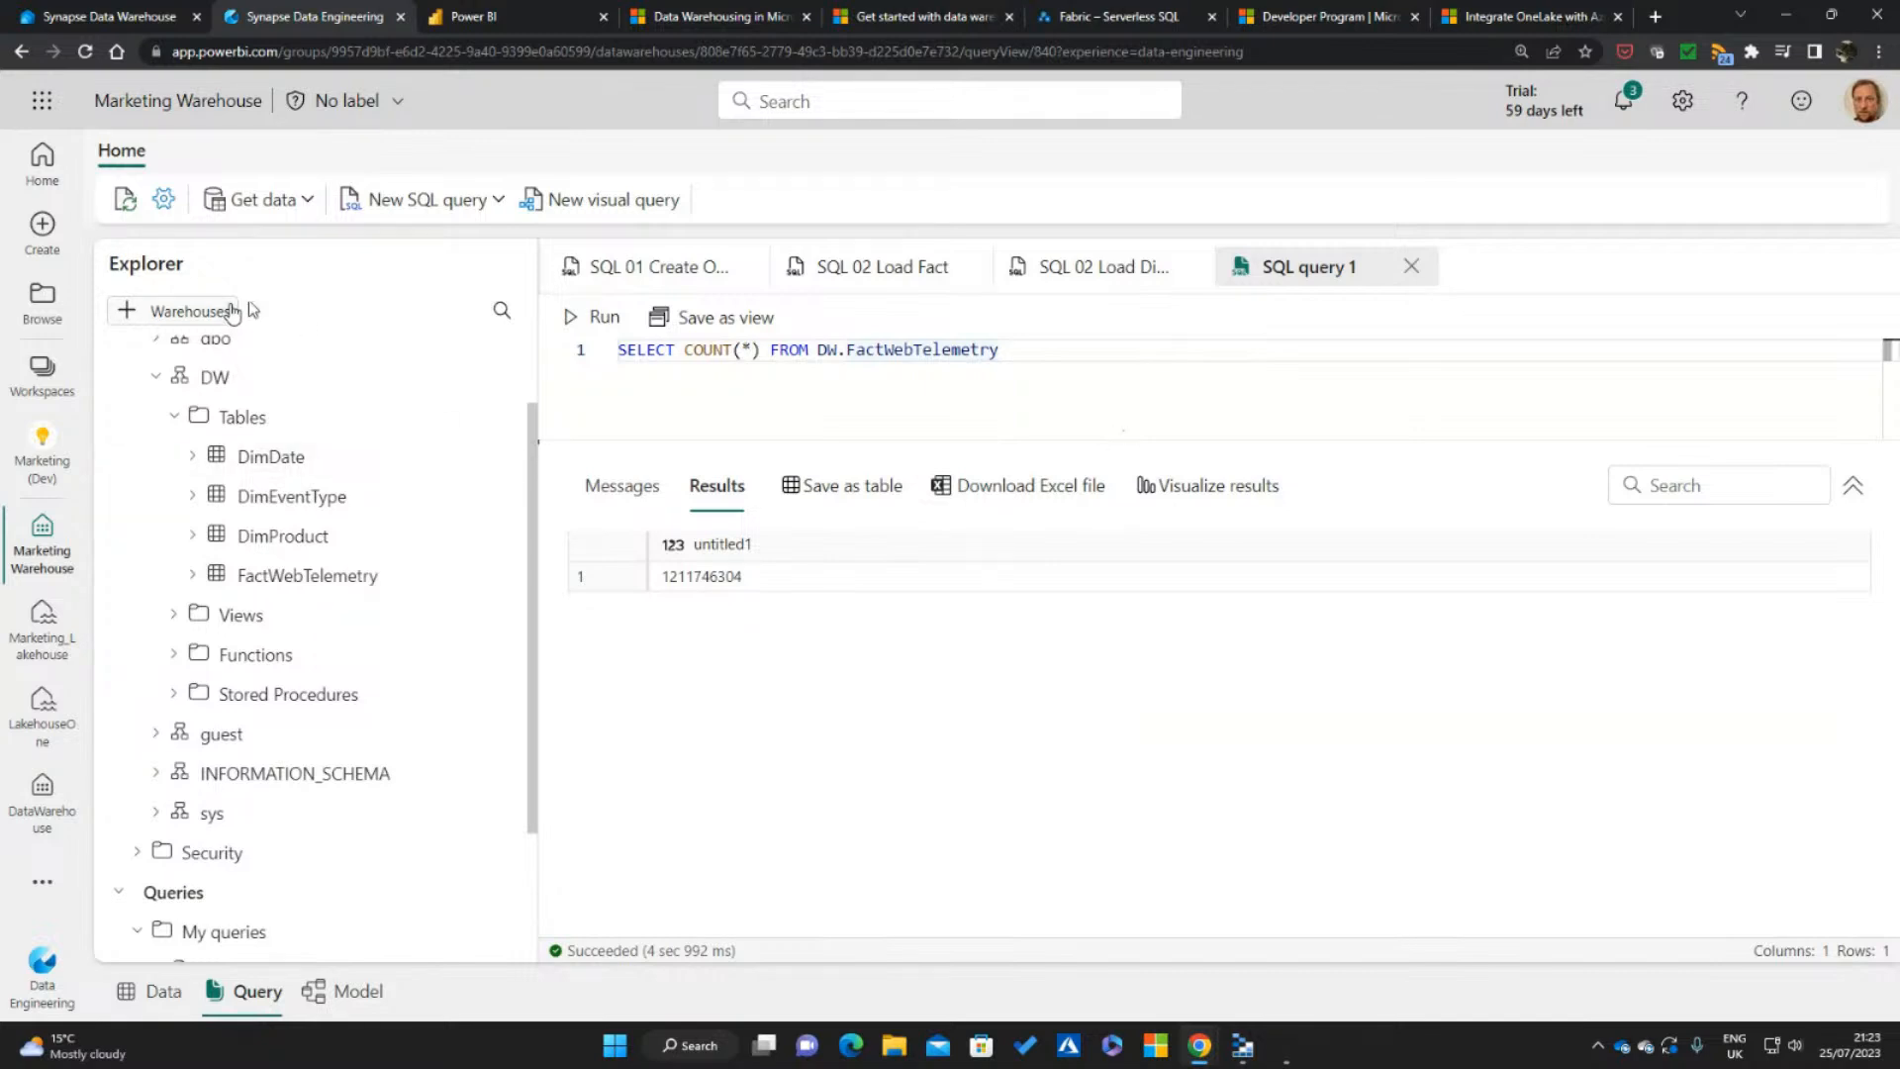
pyautogui.click(164, 202)
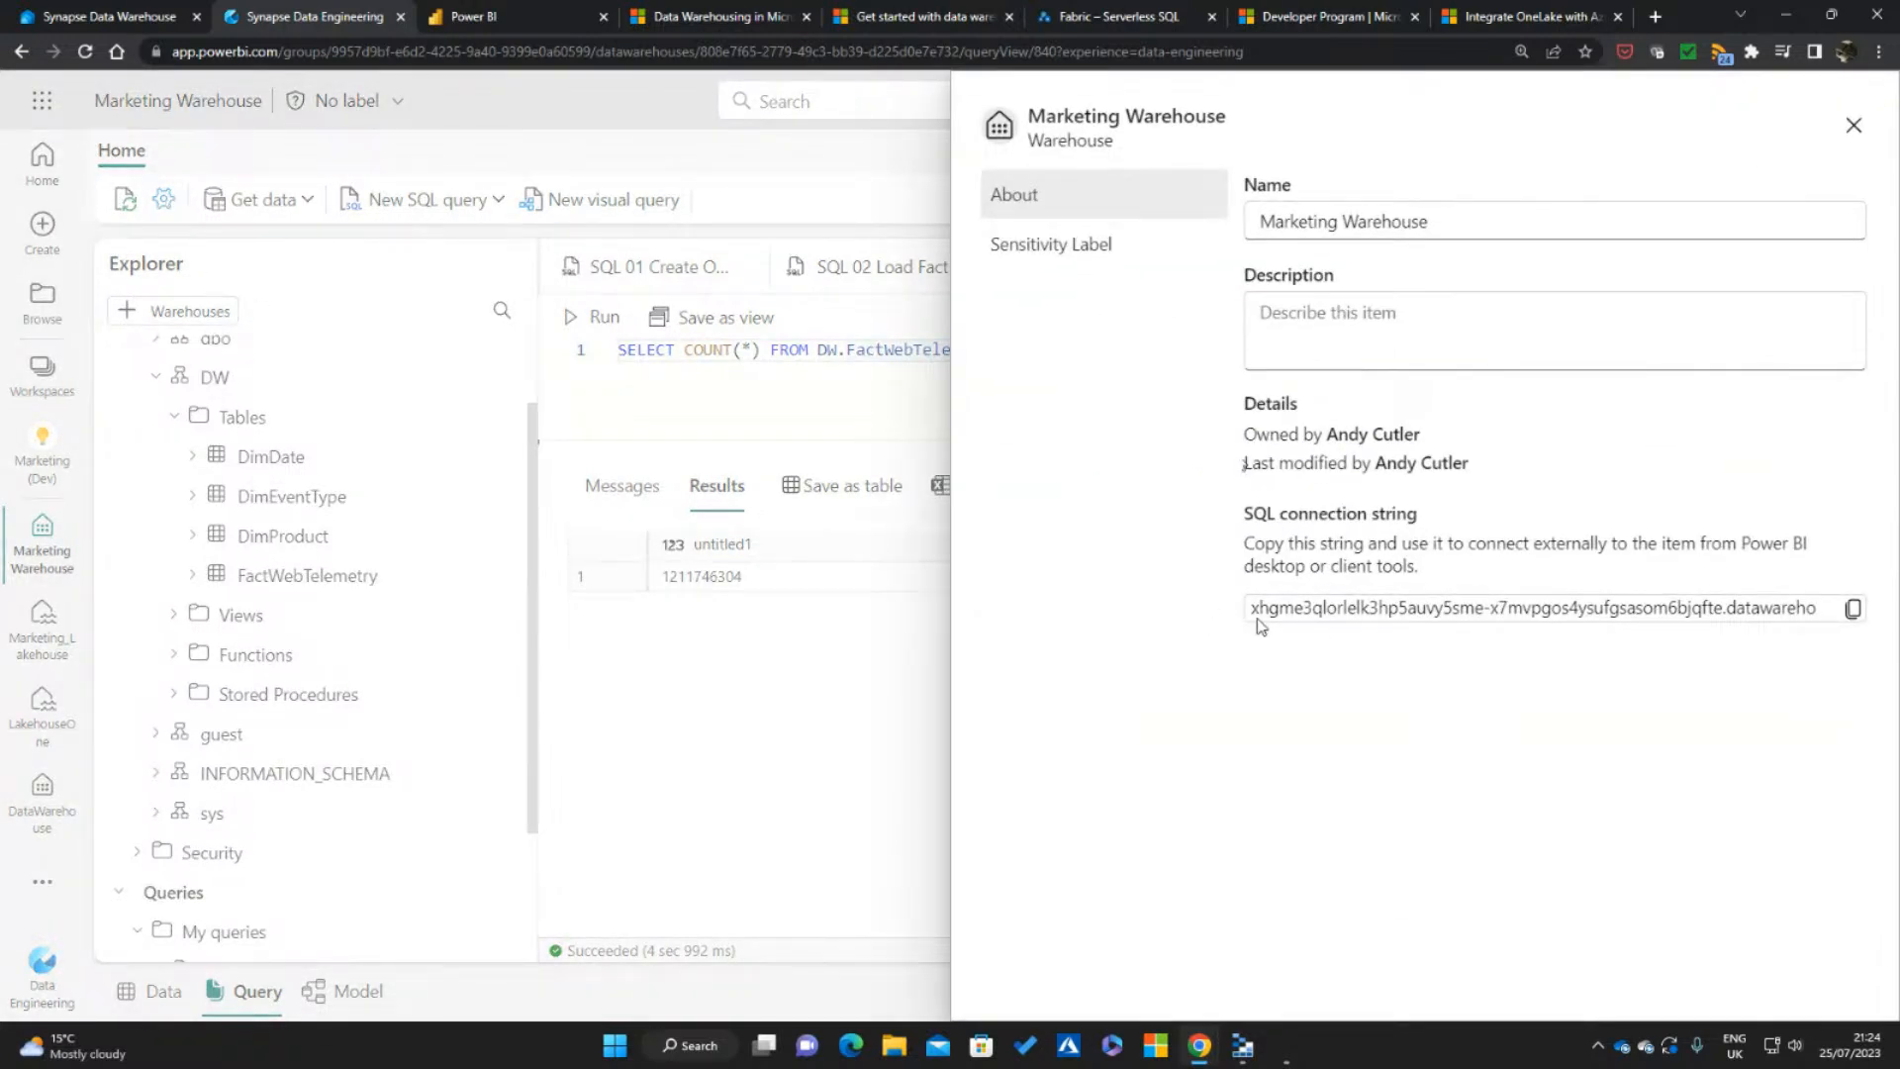
pyautogui.click(1853, 610)
# Launch Microsoft SQL Server Management Studio 18, close the Marketing Warehouse settings, and switch to SQL Server Management Studio
pyautogui.click(613, 1047)
pyautogui.write('ssms')
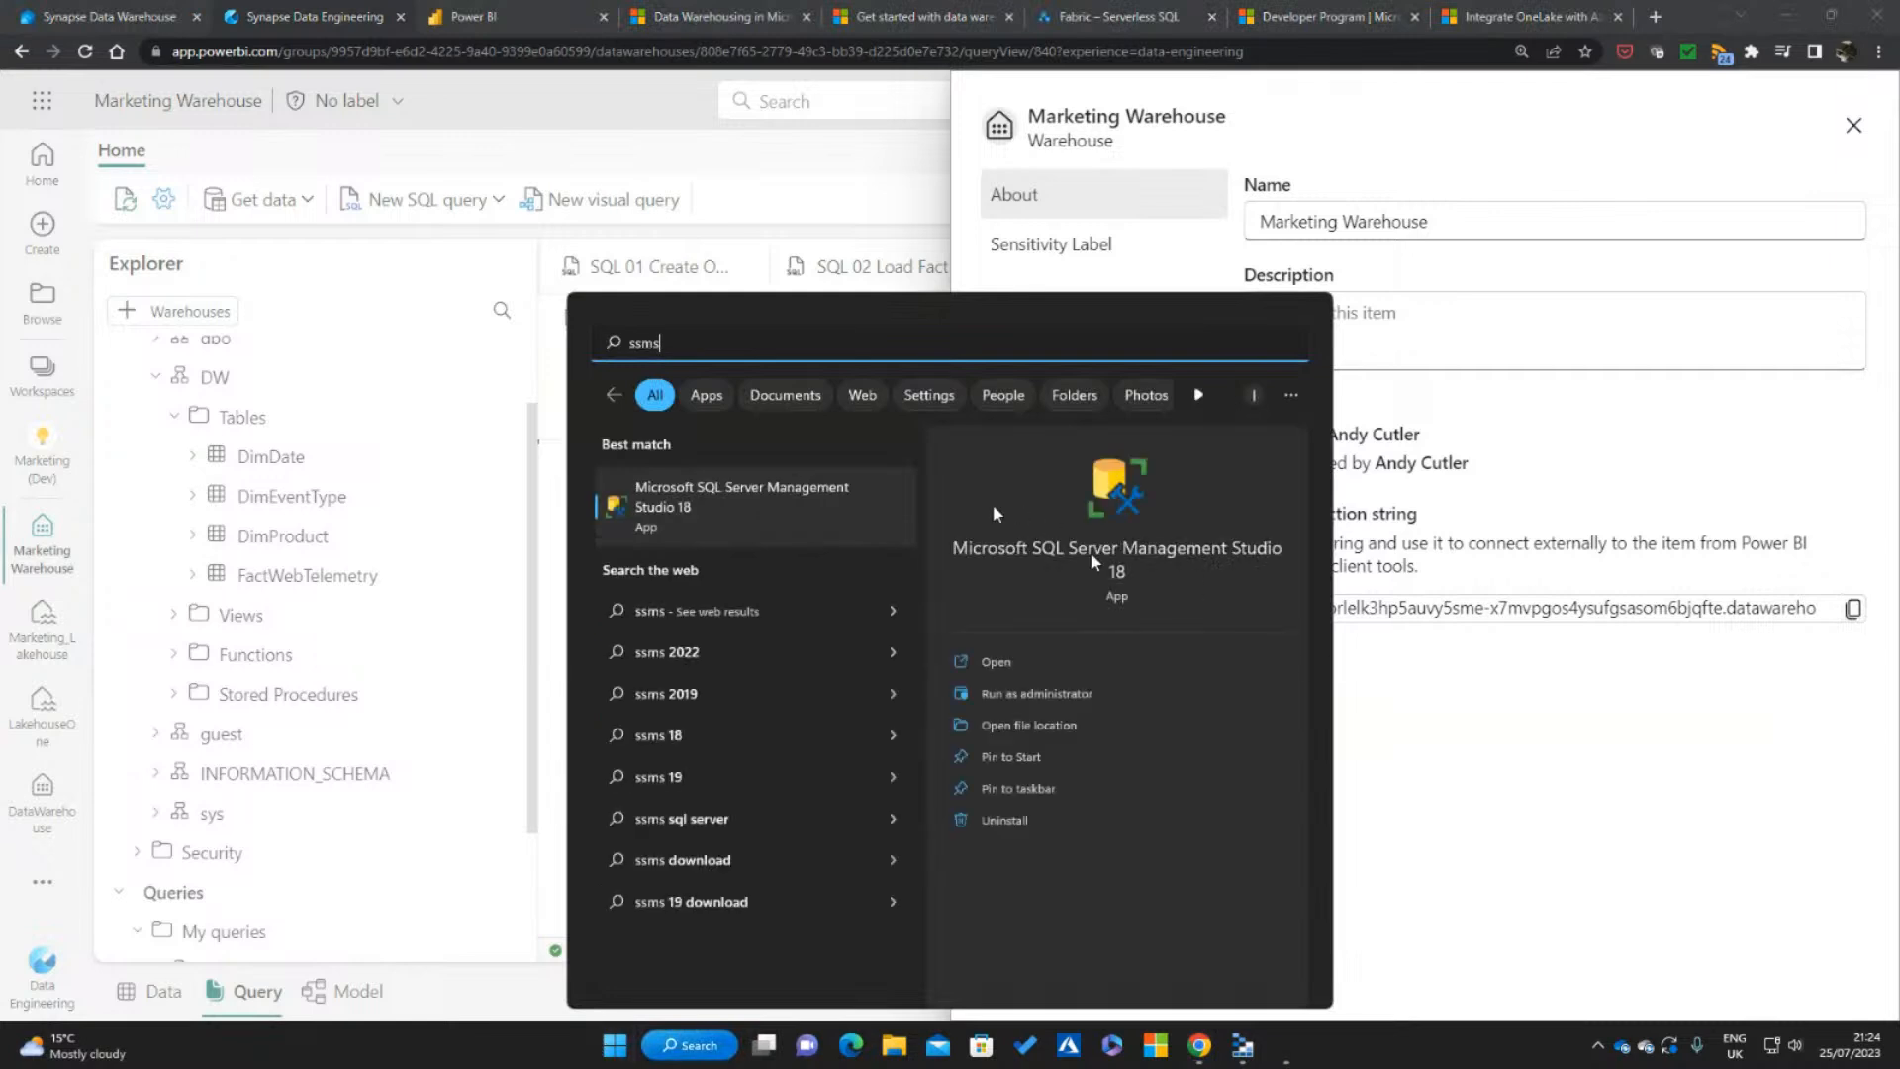
pyautogui.click(730, 507)
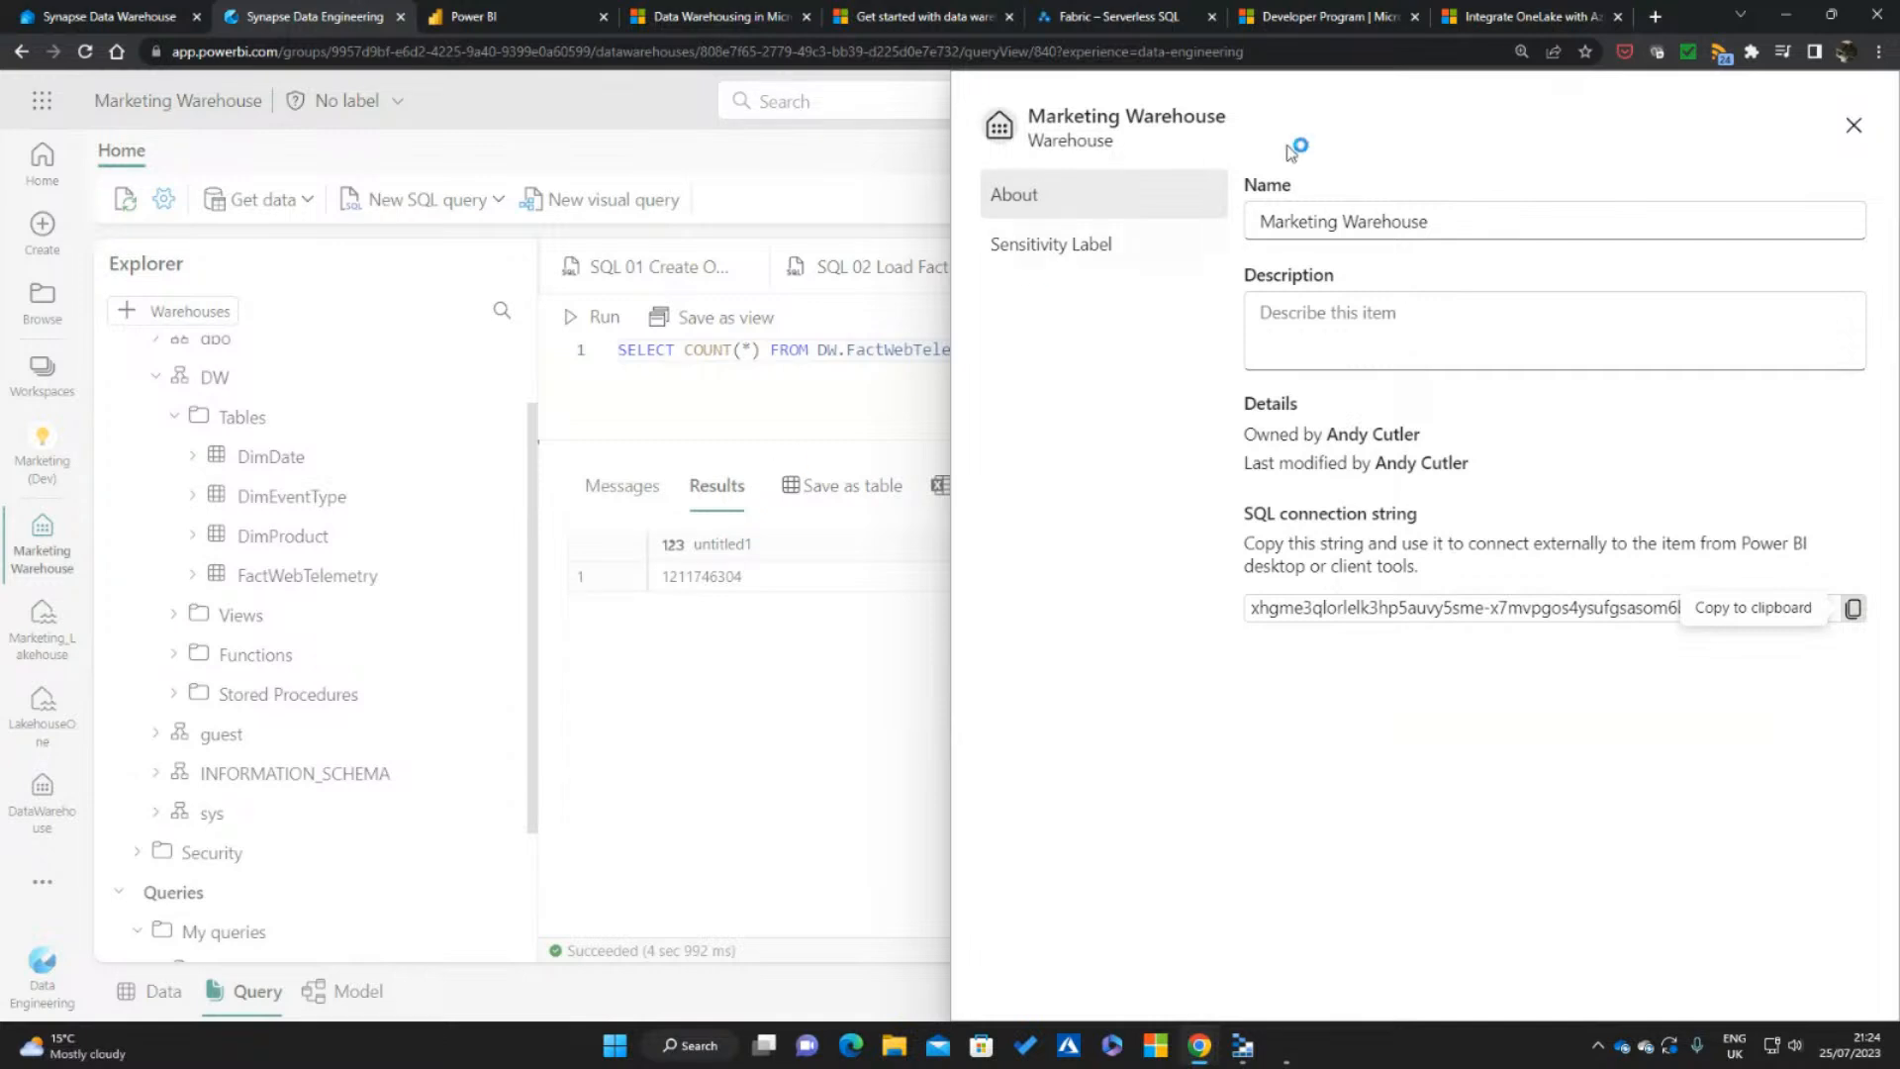
pyautogui.click(1853, 127)
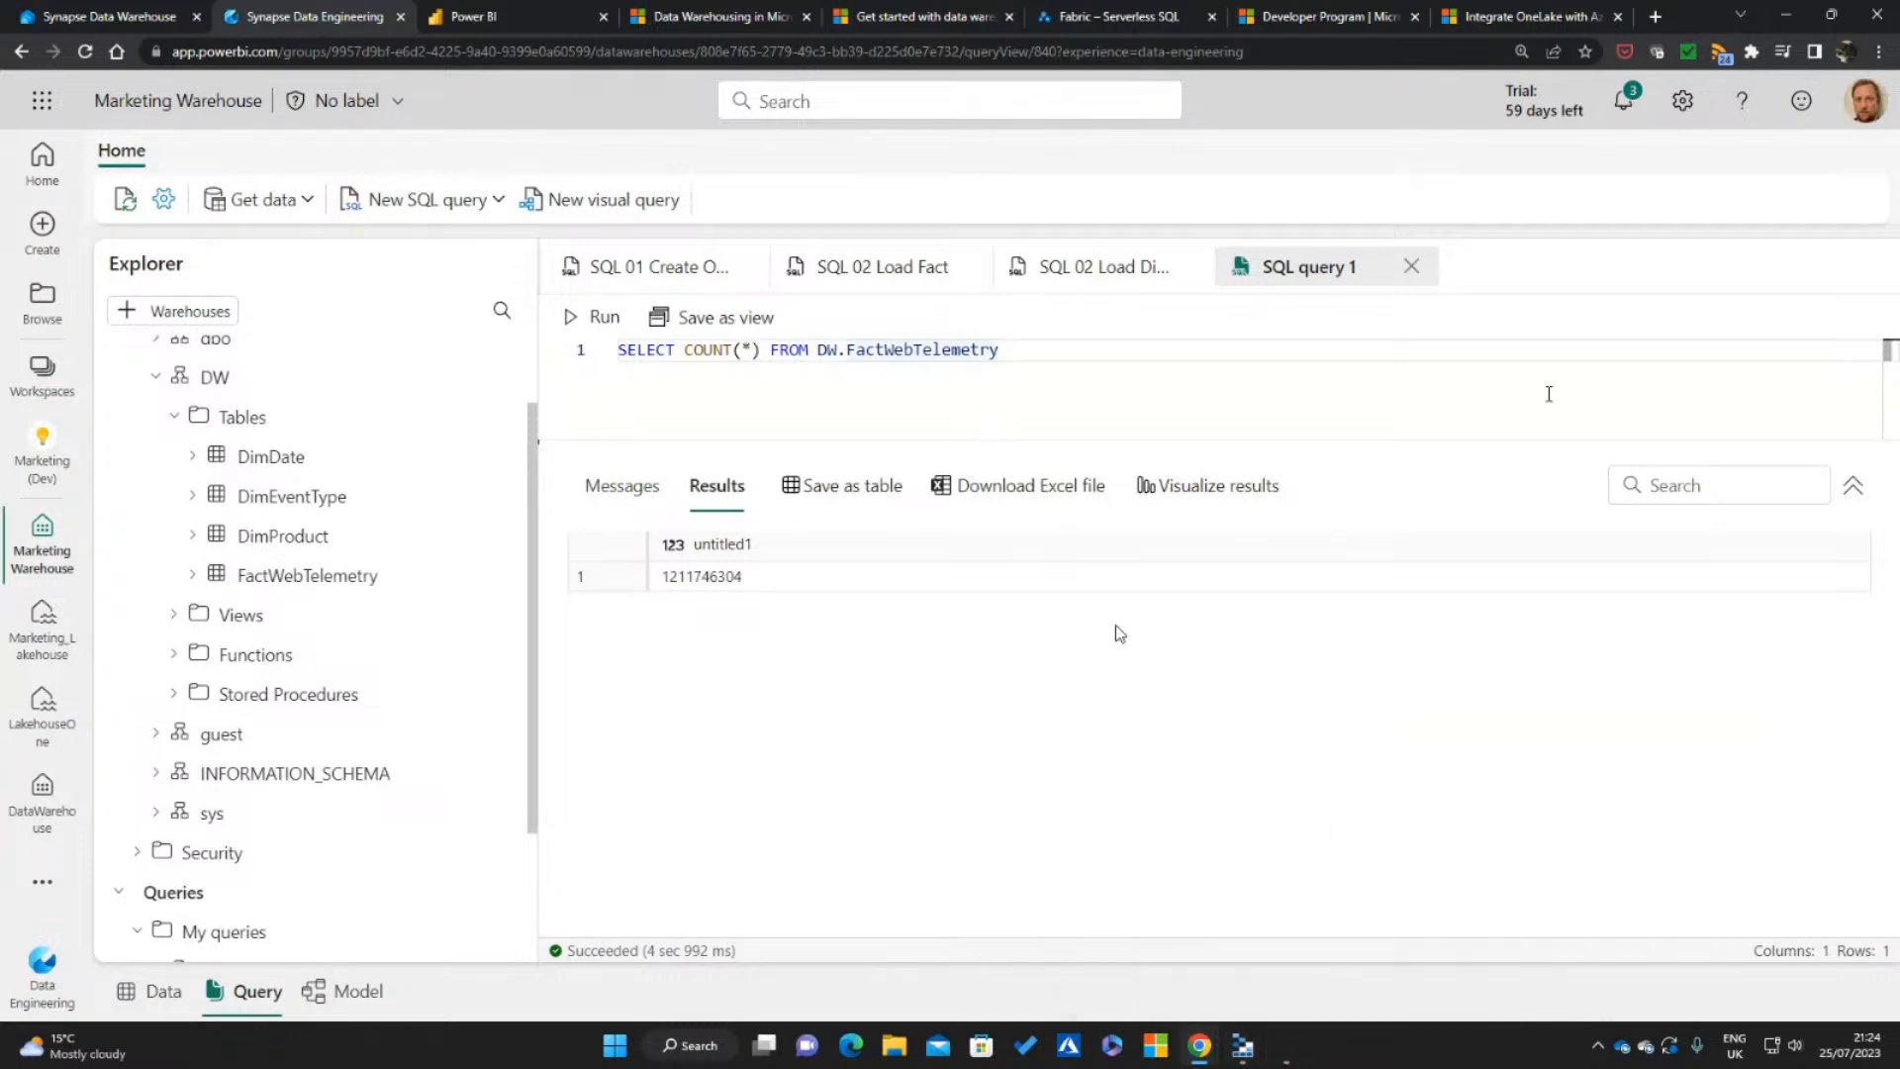
pyautogui.hotkey('alt', 'Tab')
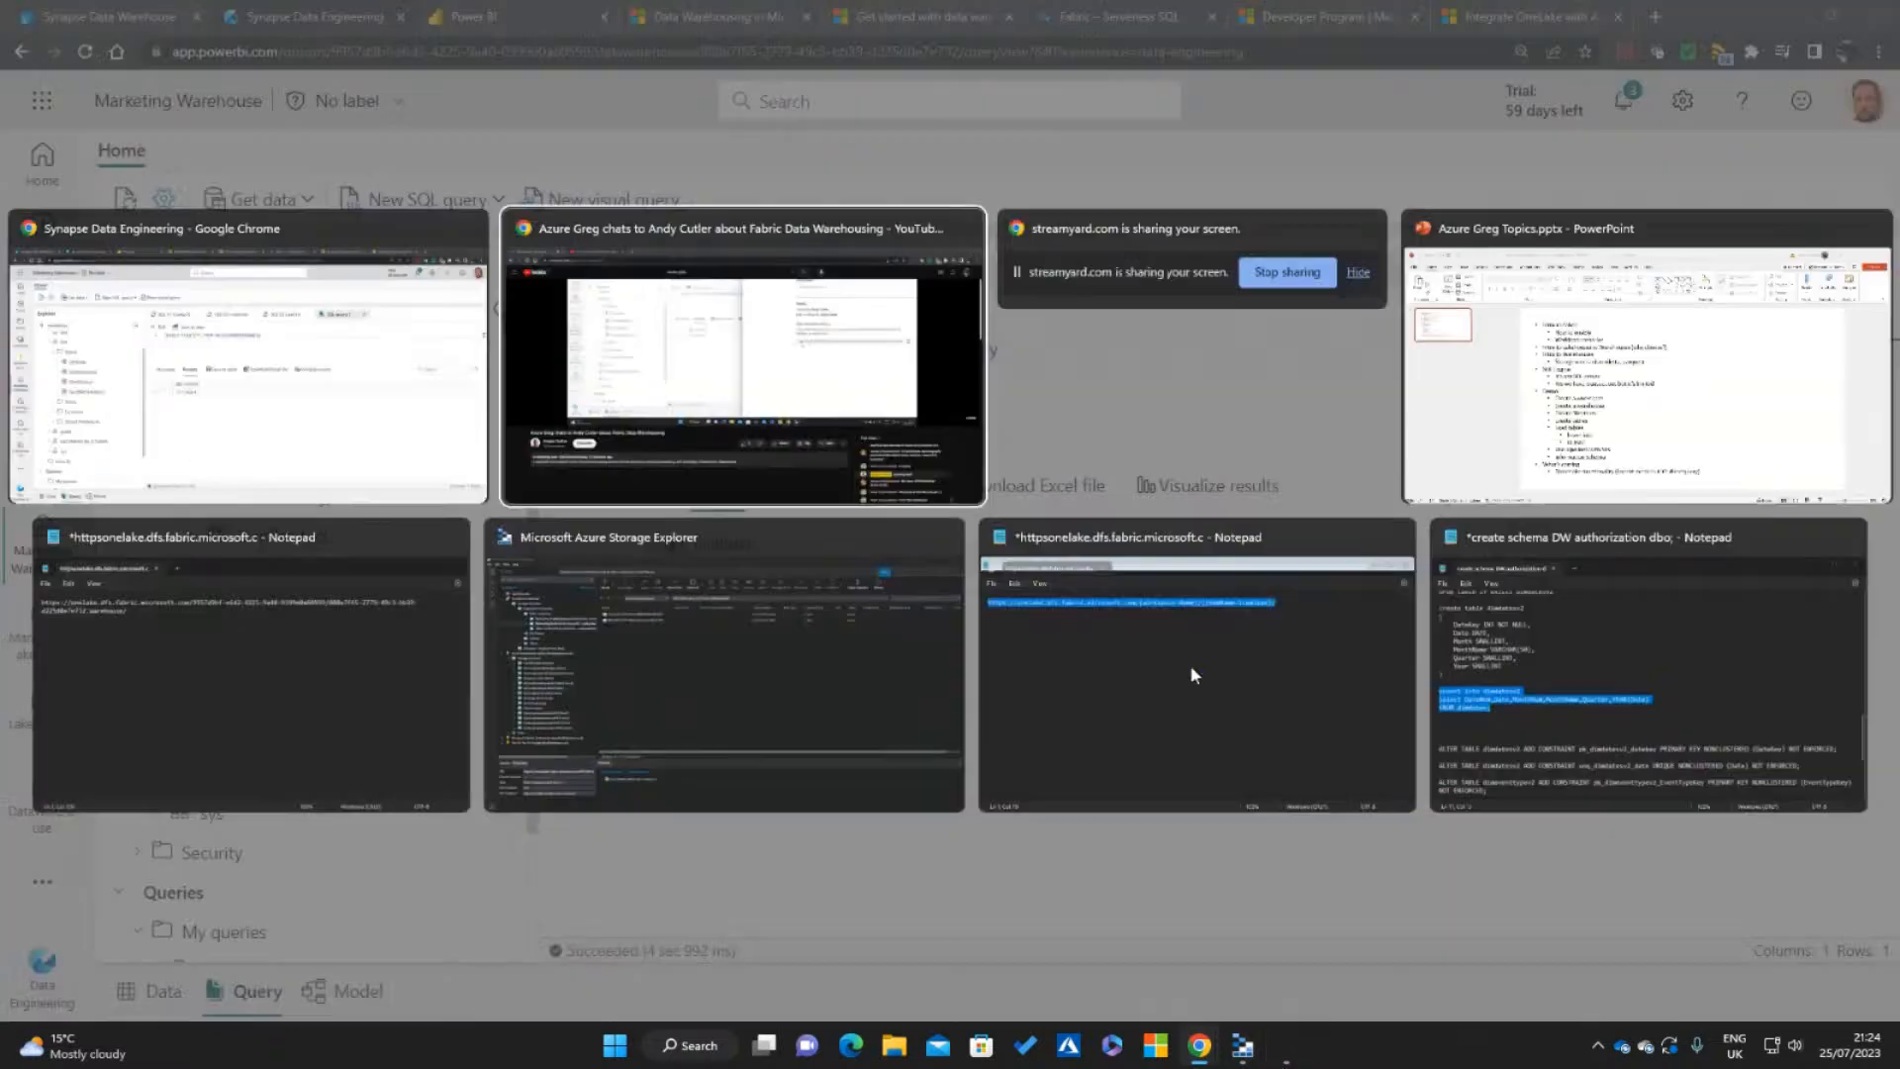
pyautogui.press('Escape')
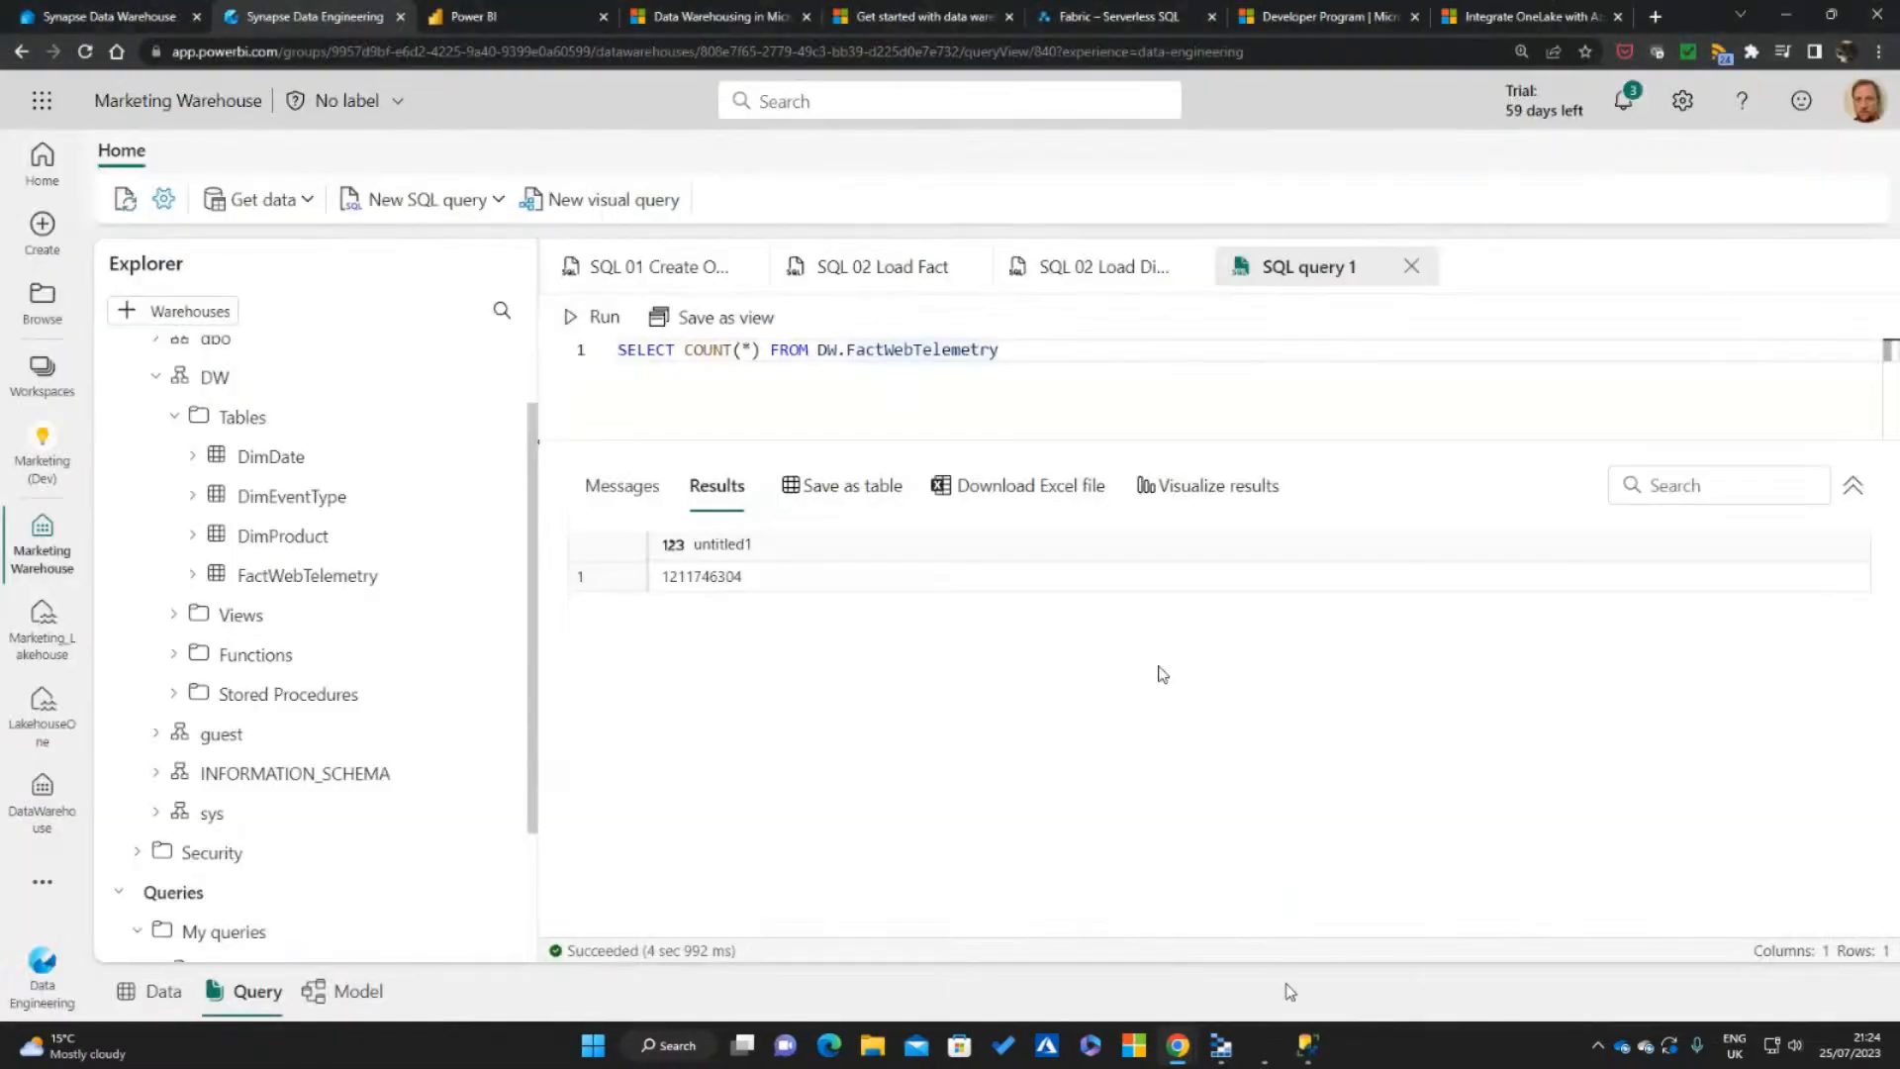
pyautogui.click(1308, 1050)
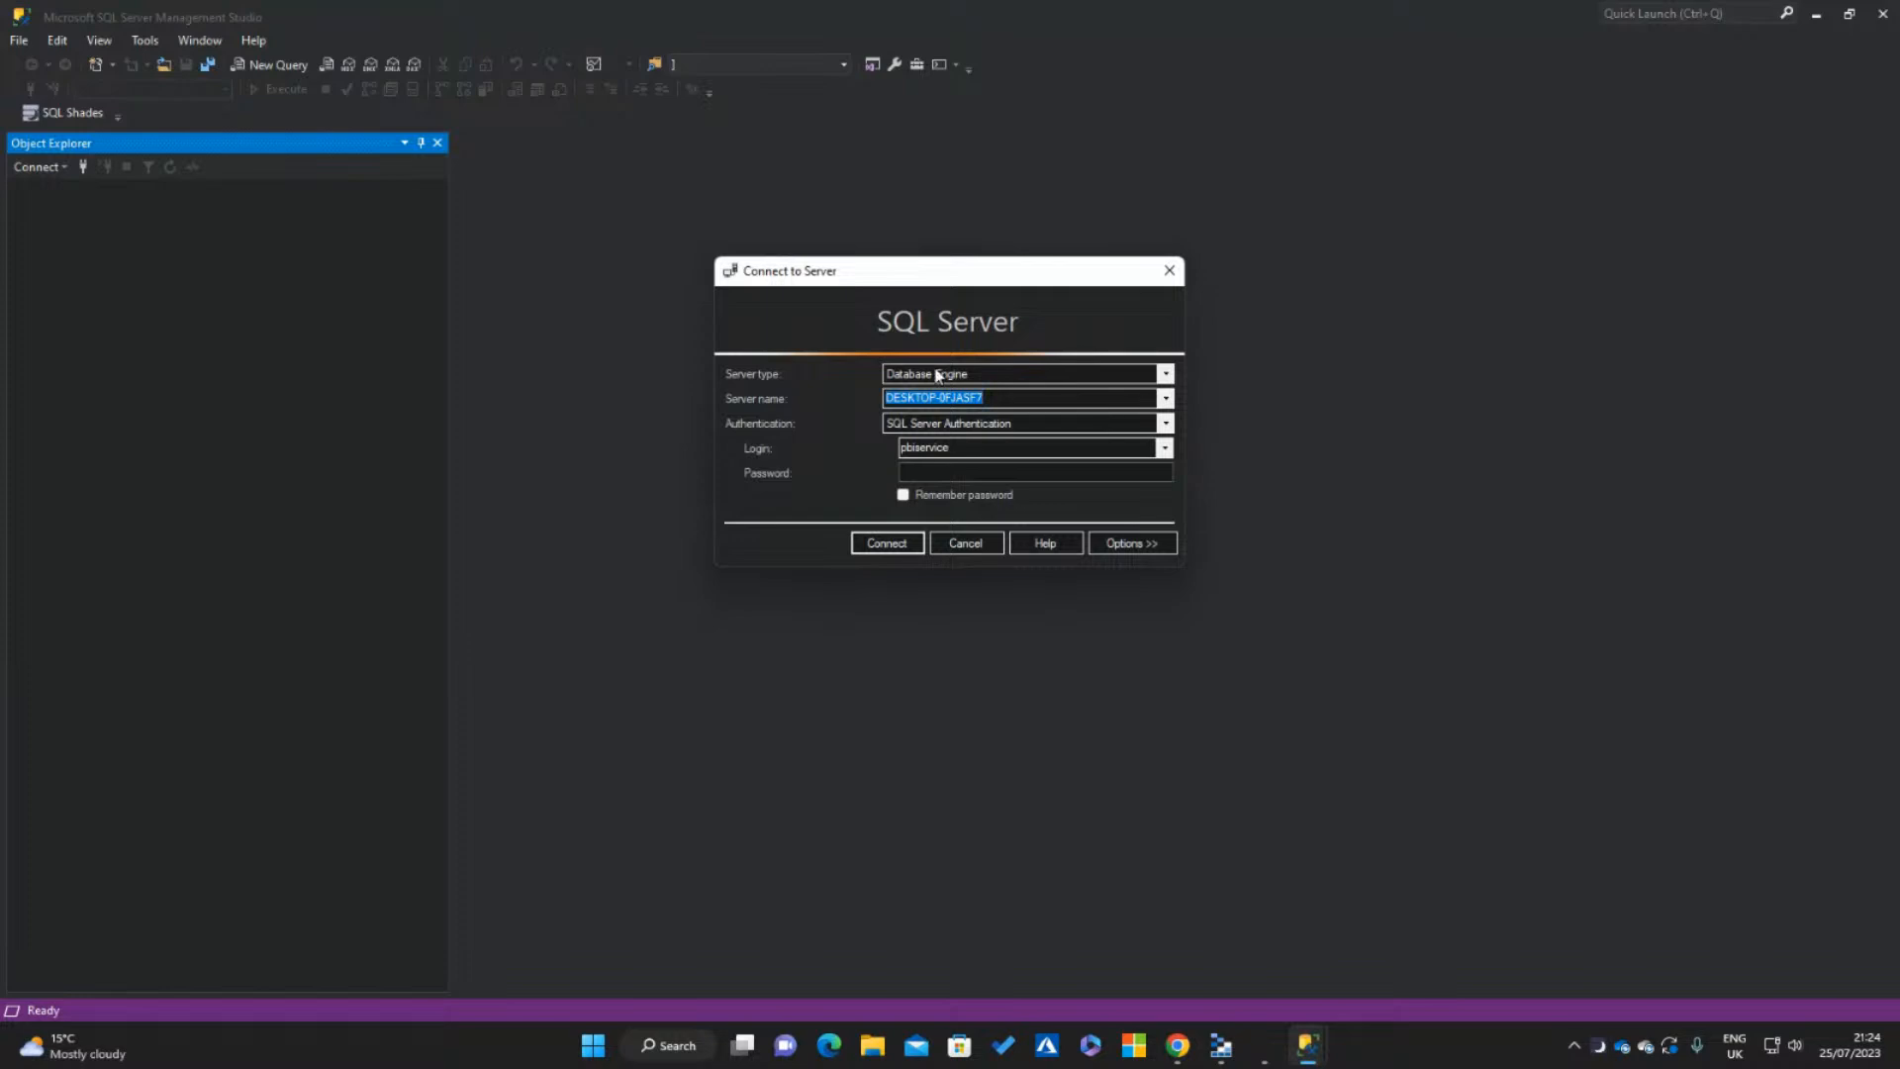
# Try to connect to the copied warehouse connection string using Azure Active Directory - Universal with MFA and the account's e-mail as user name
pyautogui.hotkey('ctrl', 'v')
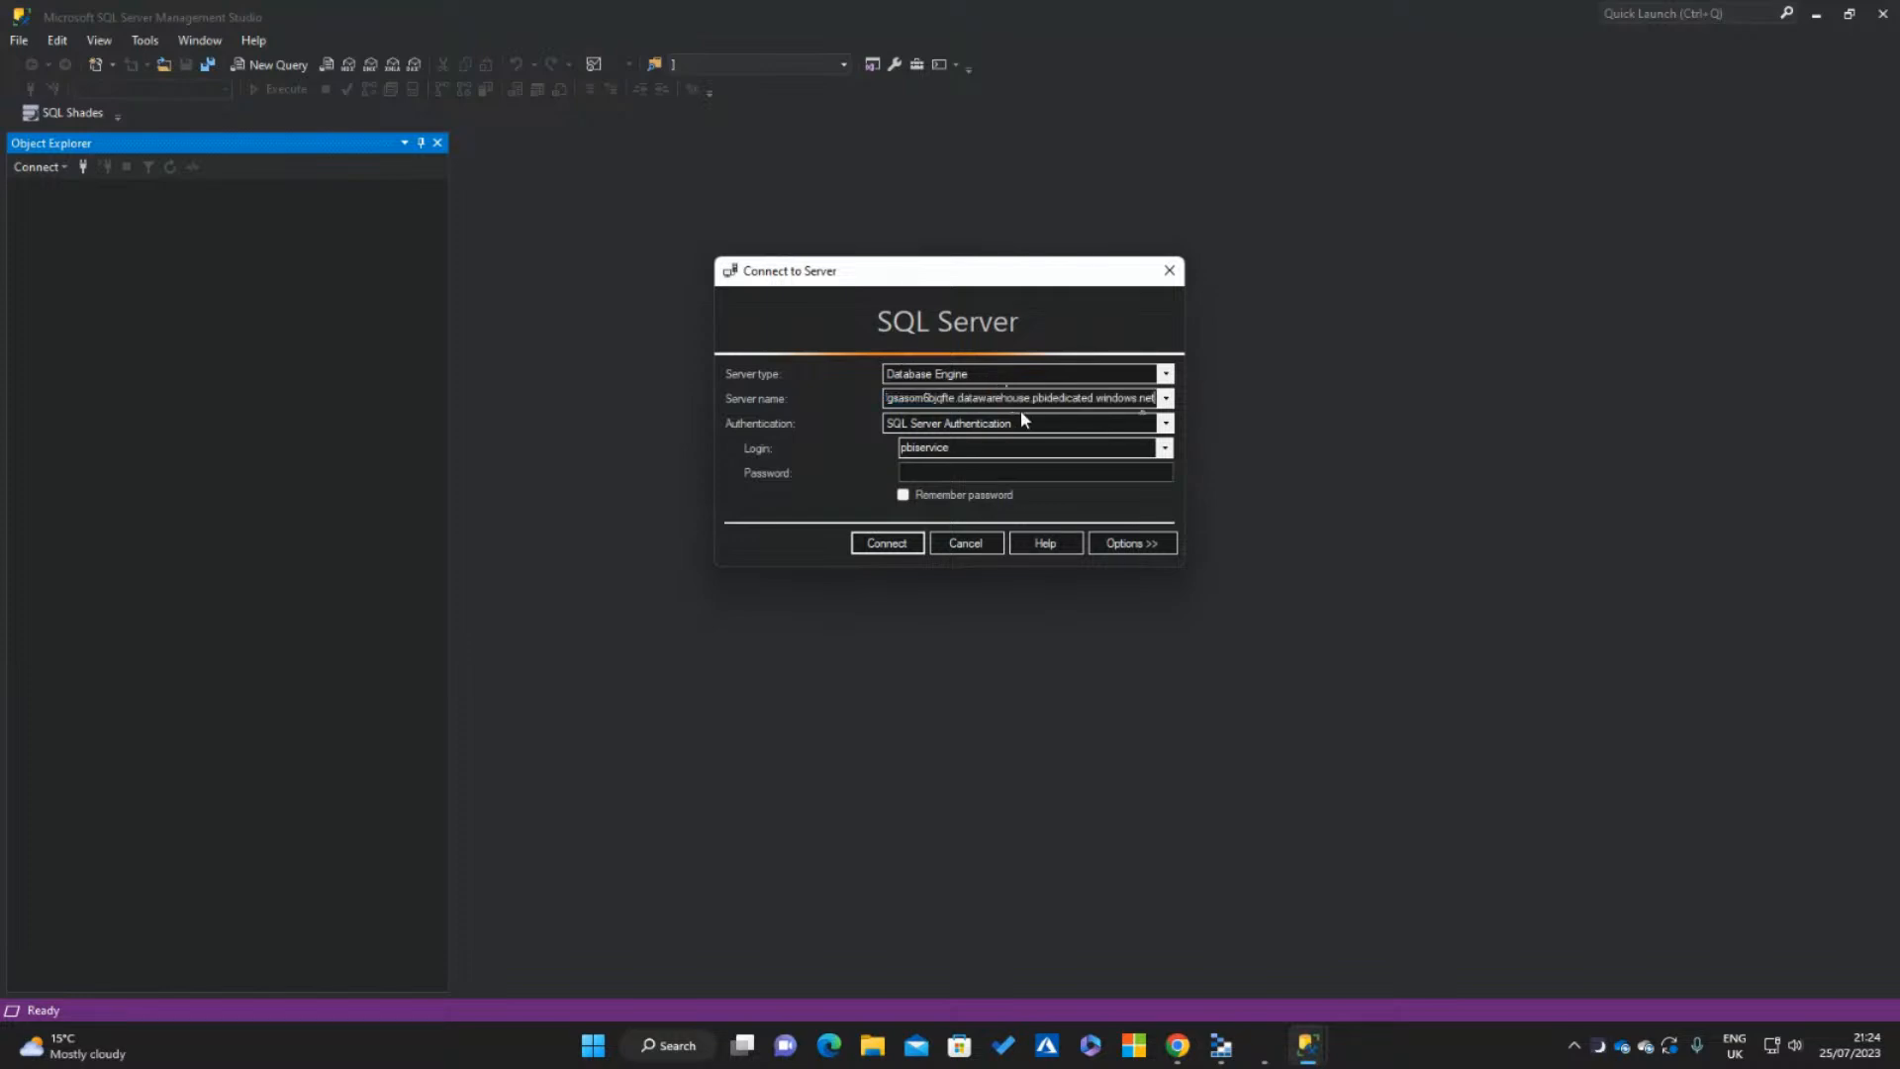
pyautogui.click(1025, 425)
pyautogui.click(1054, 467)
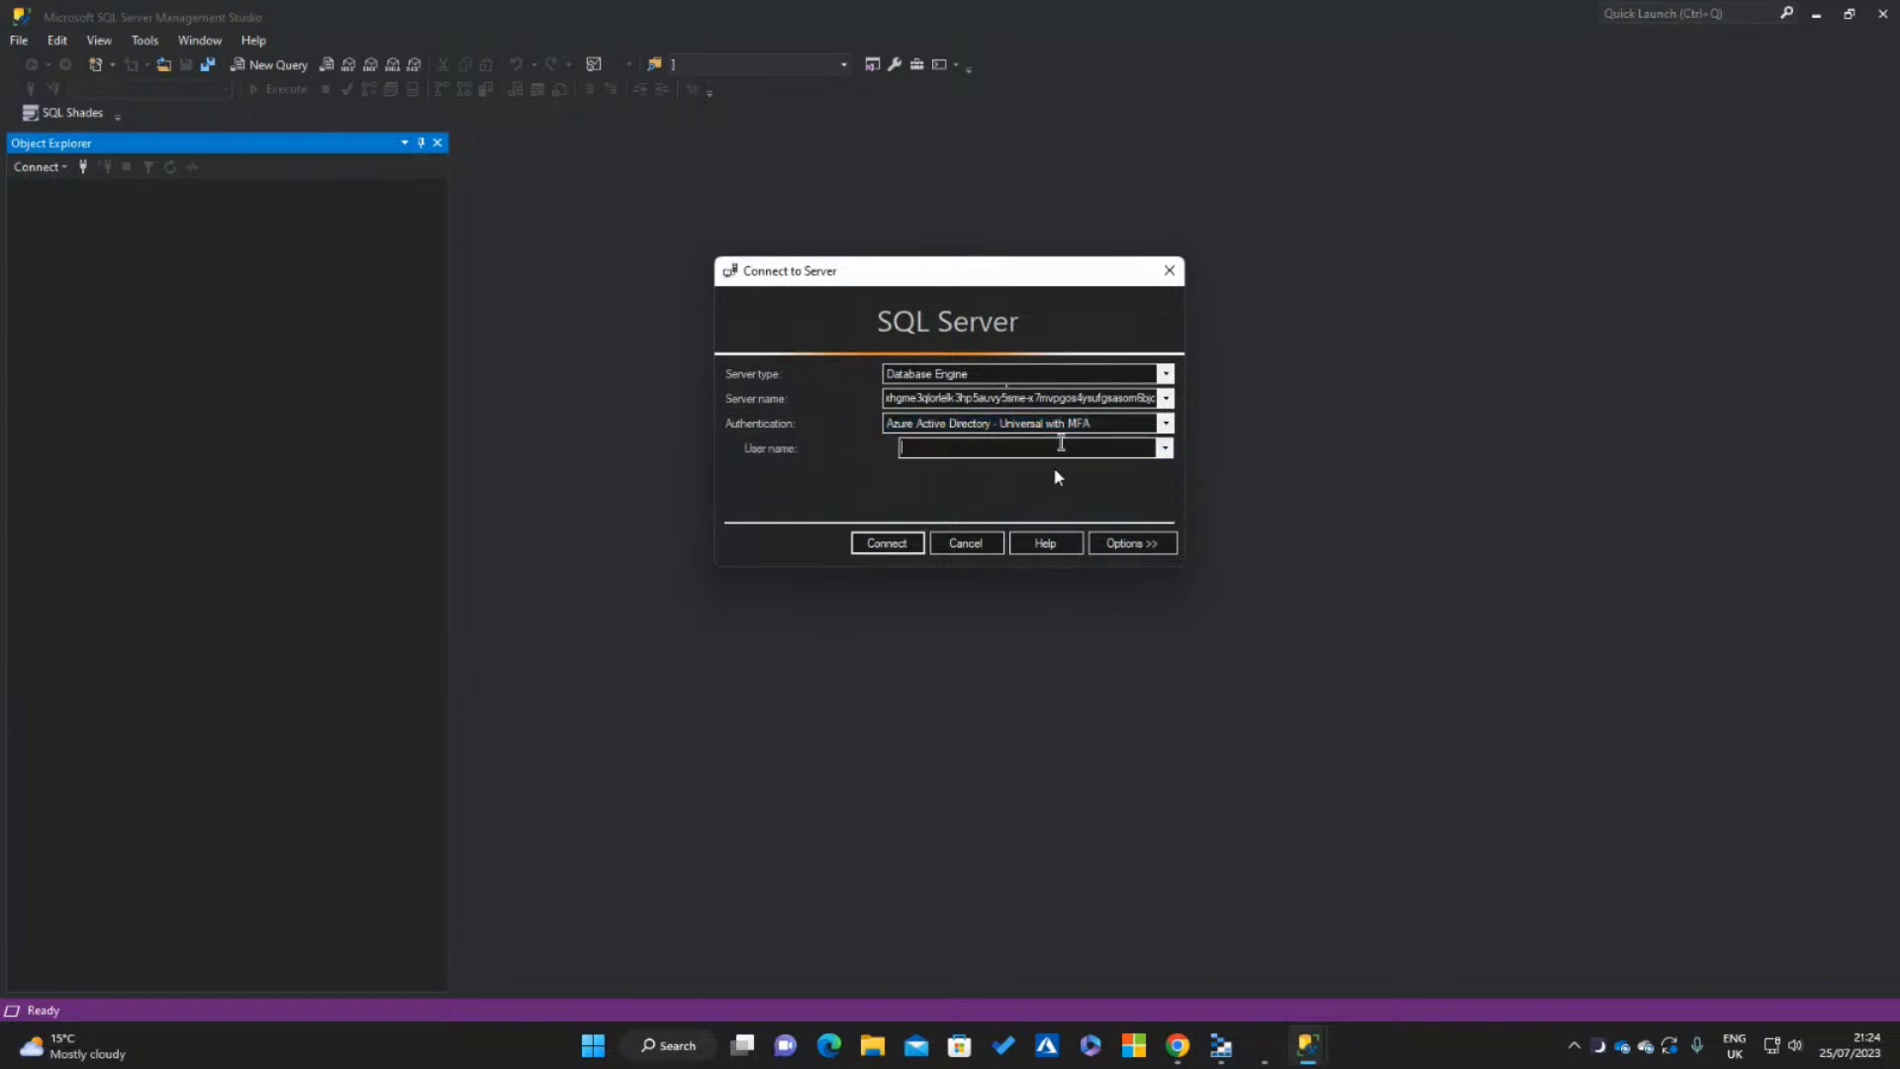
pyautogui.press('Return')
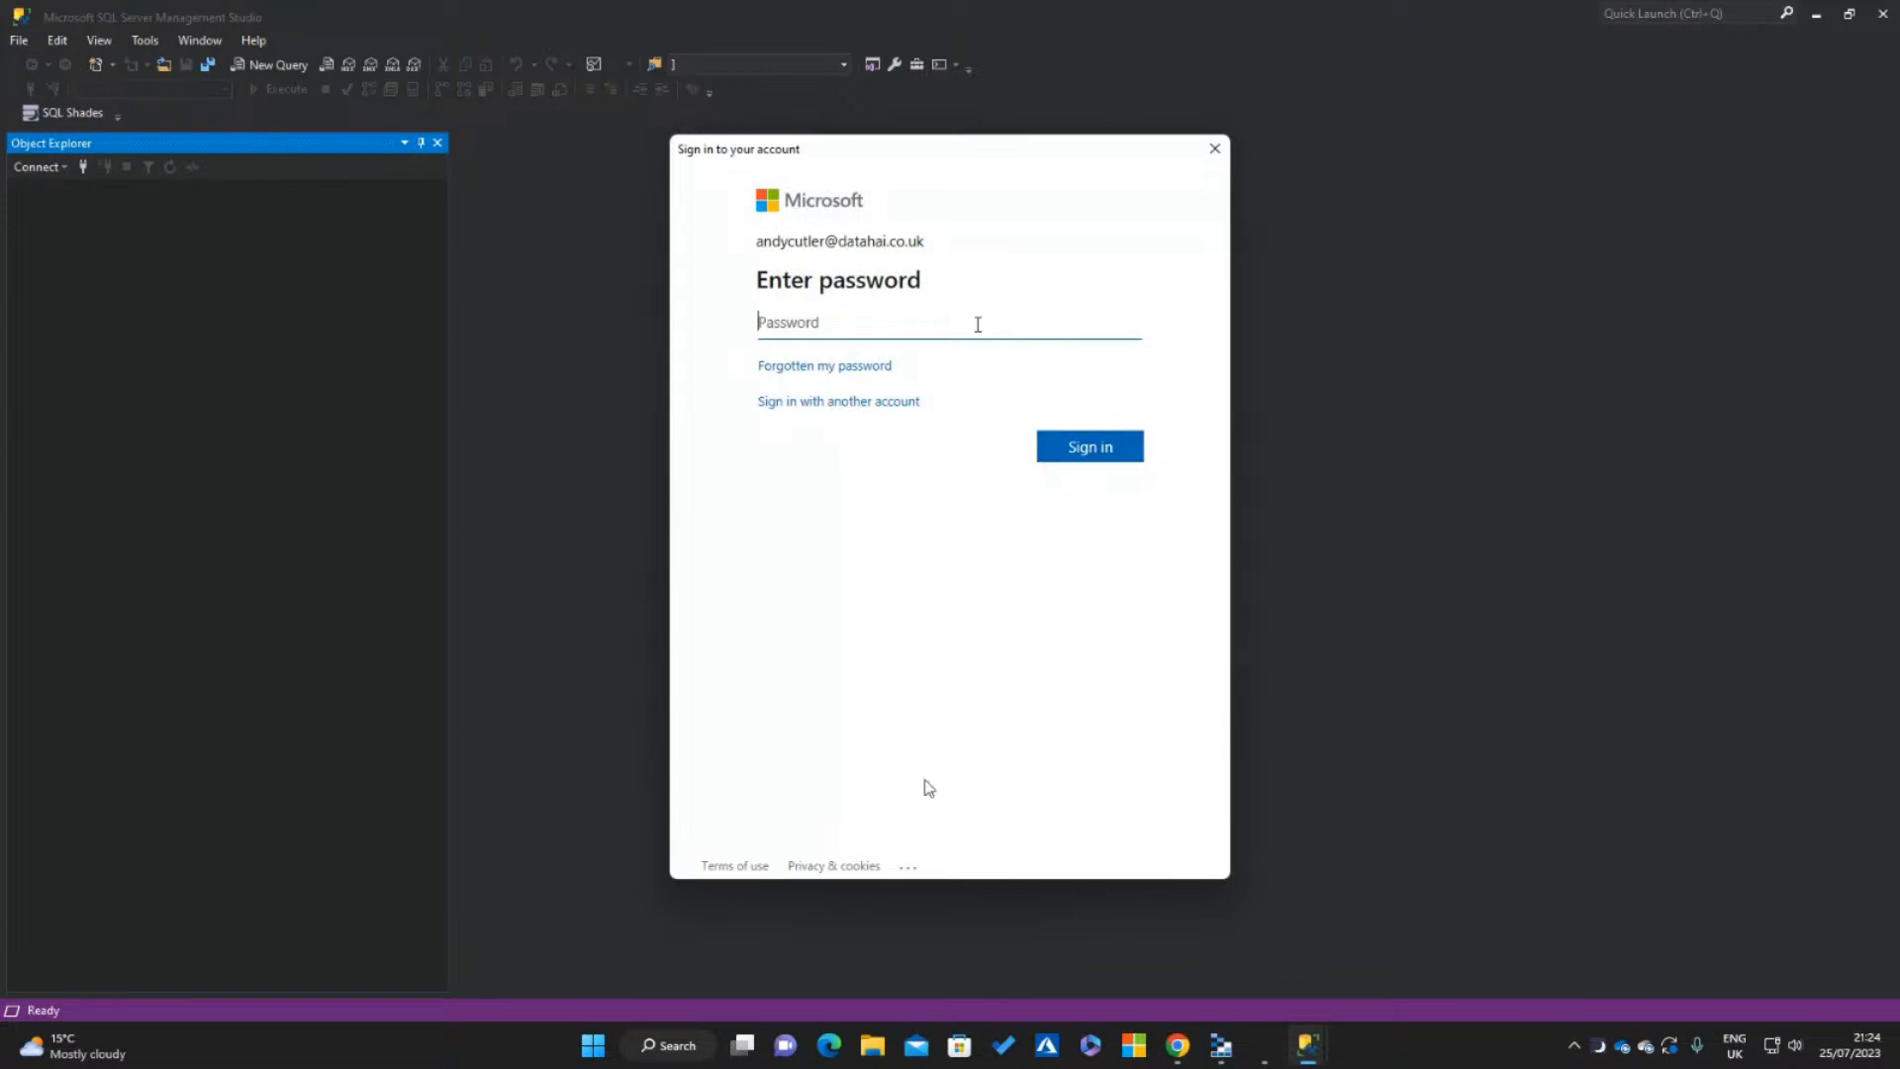
# Abandon the sign-in, cancel the server connection and switch back to the Marketing Warehouse in the browser
pyautogui.click(829, 1045)
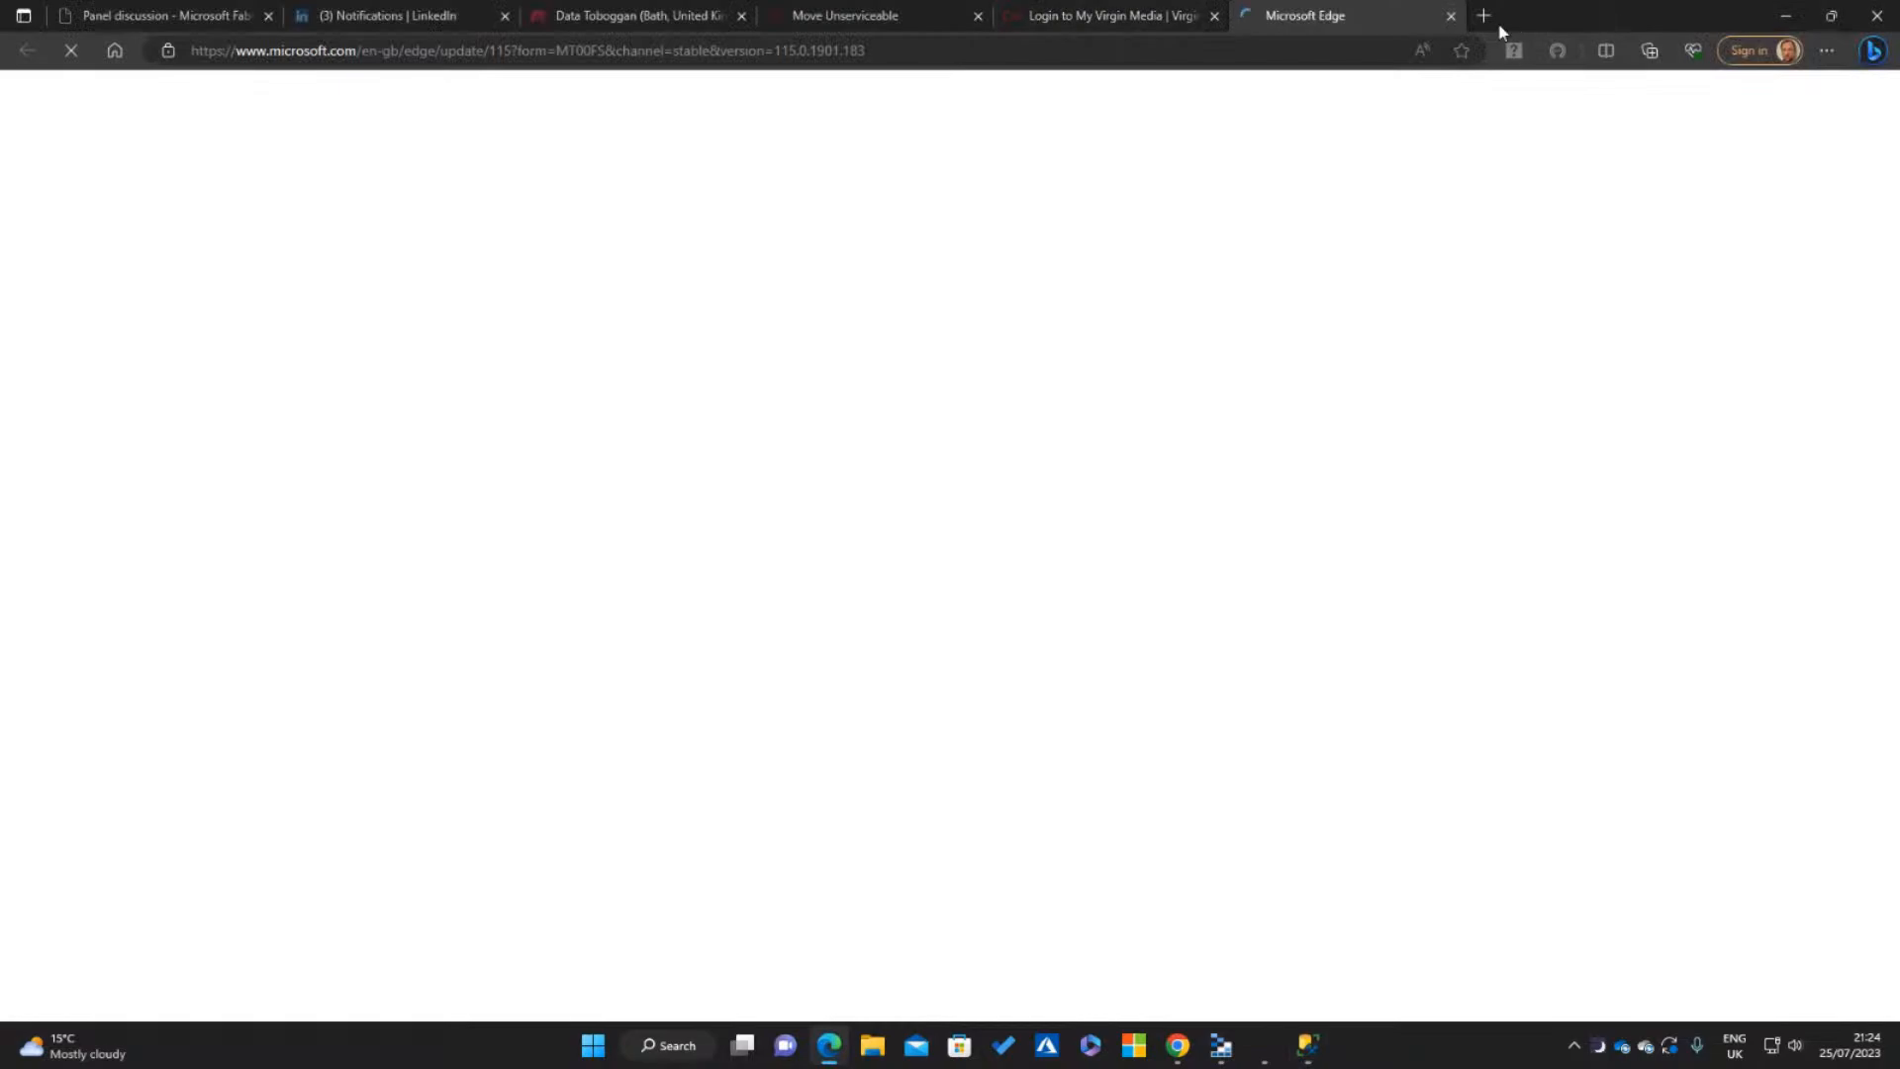
pyautogui.click(1486, 12)
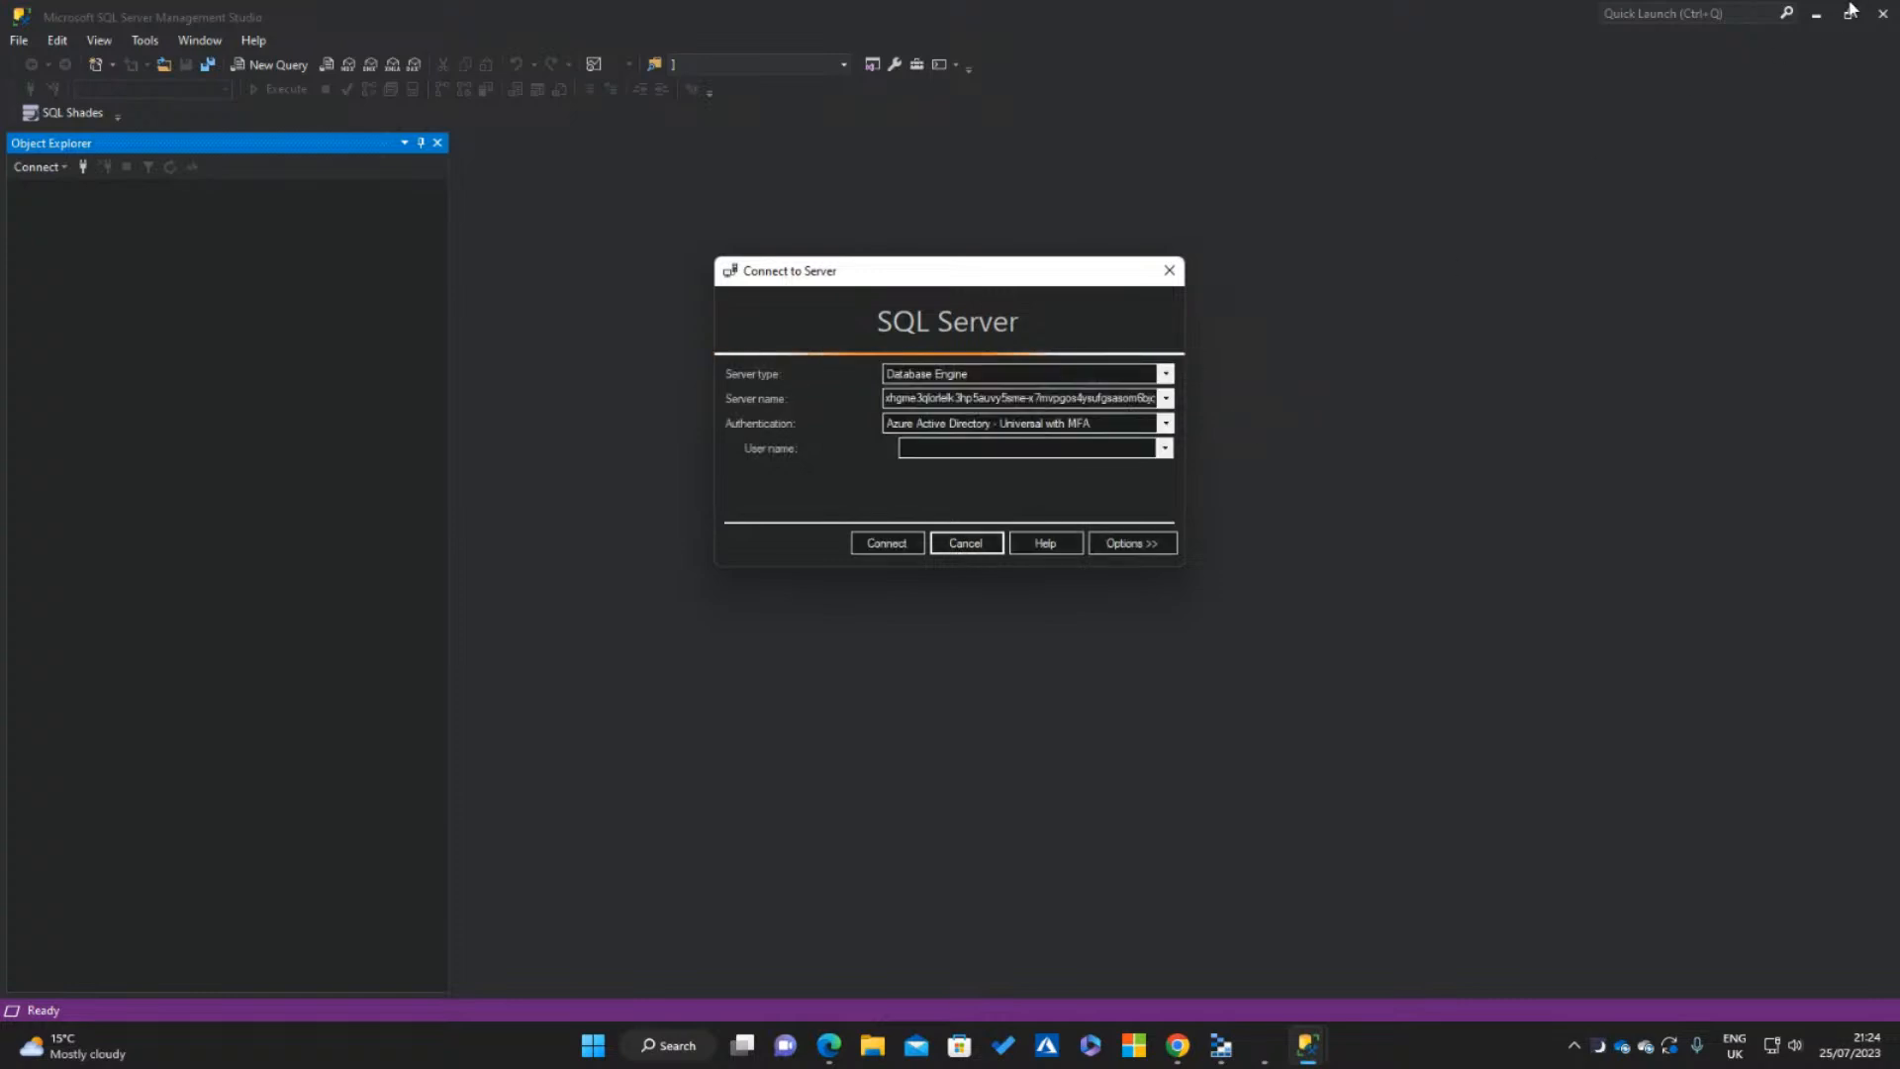
pyautogui.click(960, 546)
pyautogui.click(1817, 14)
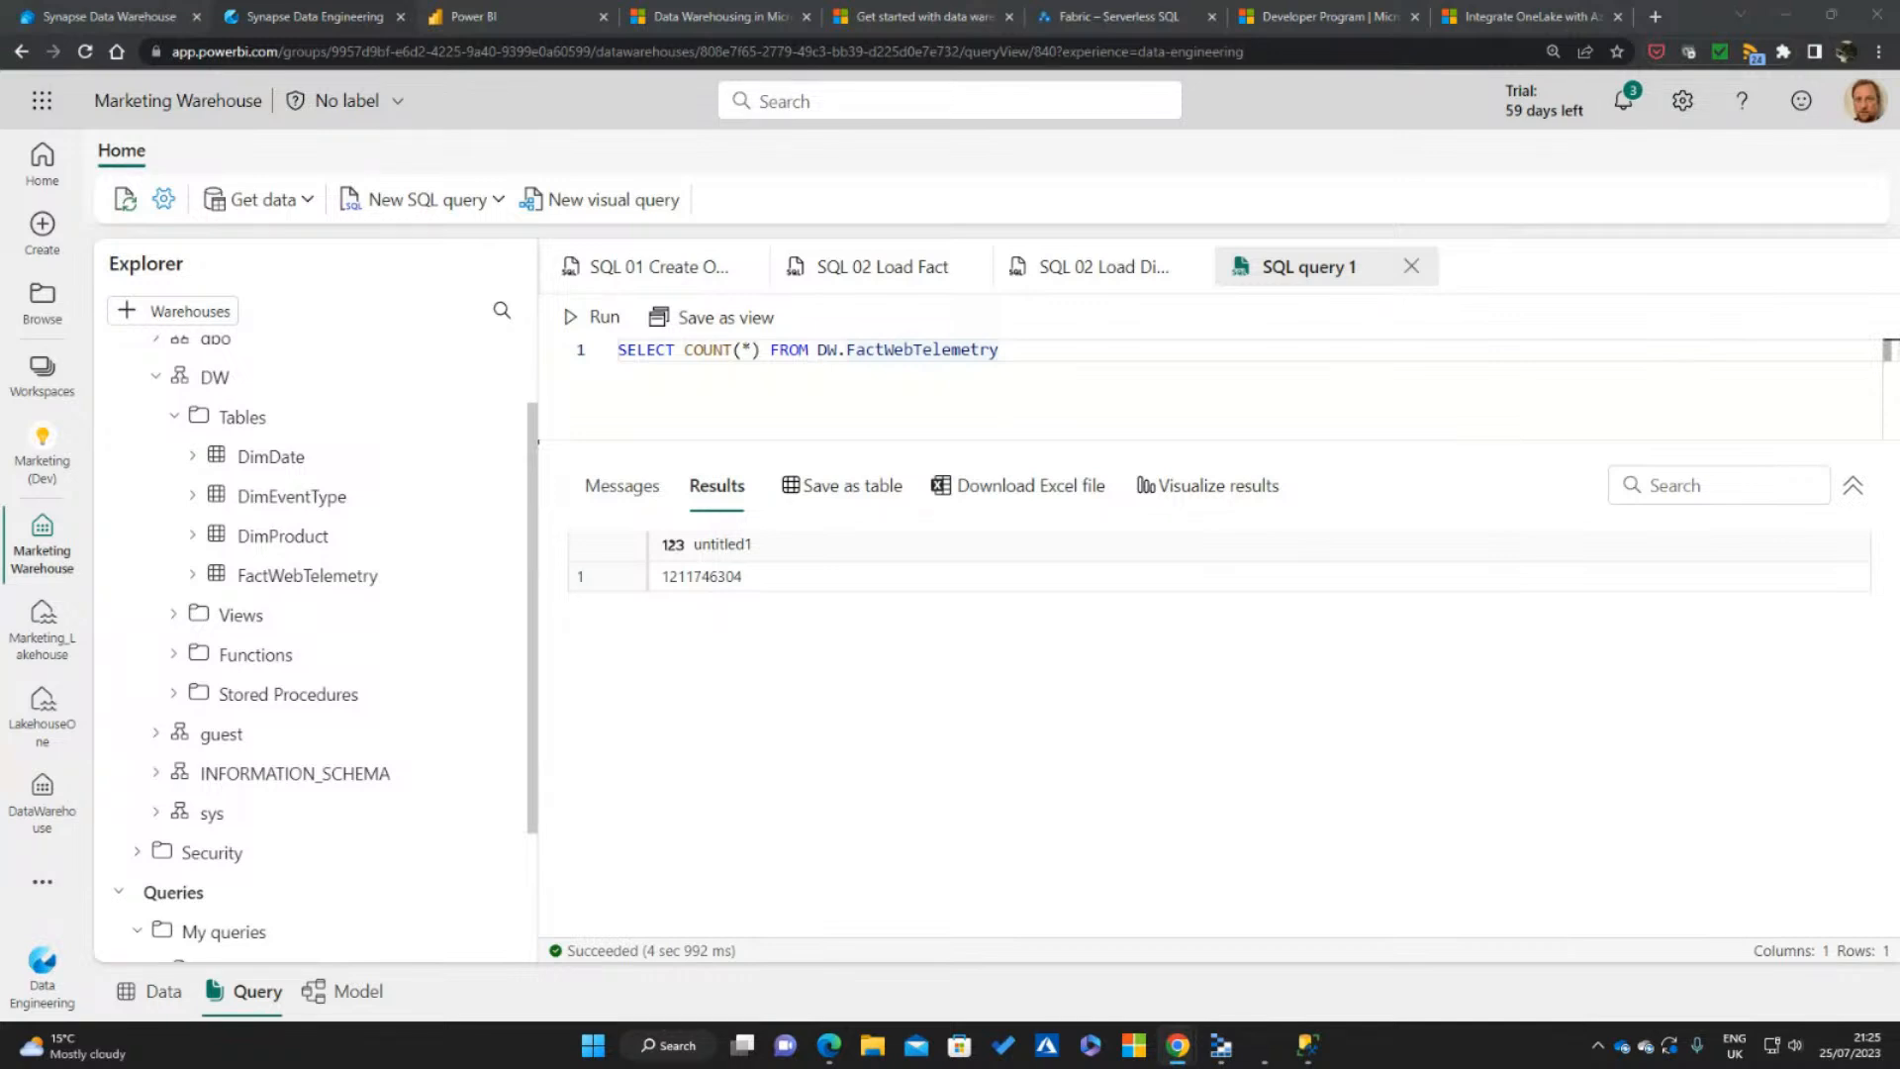
# Preview the data of the DW schema's DimDate, DimEventType and DimProduct tables
pyautogui.click(1125, 355)
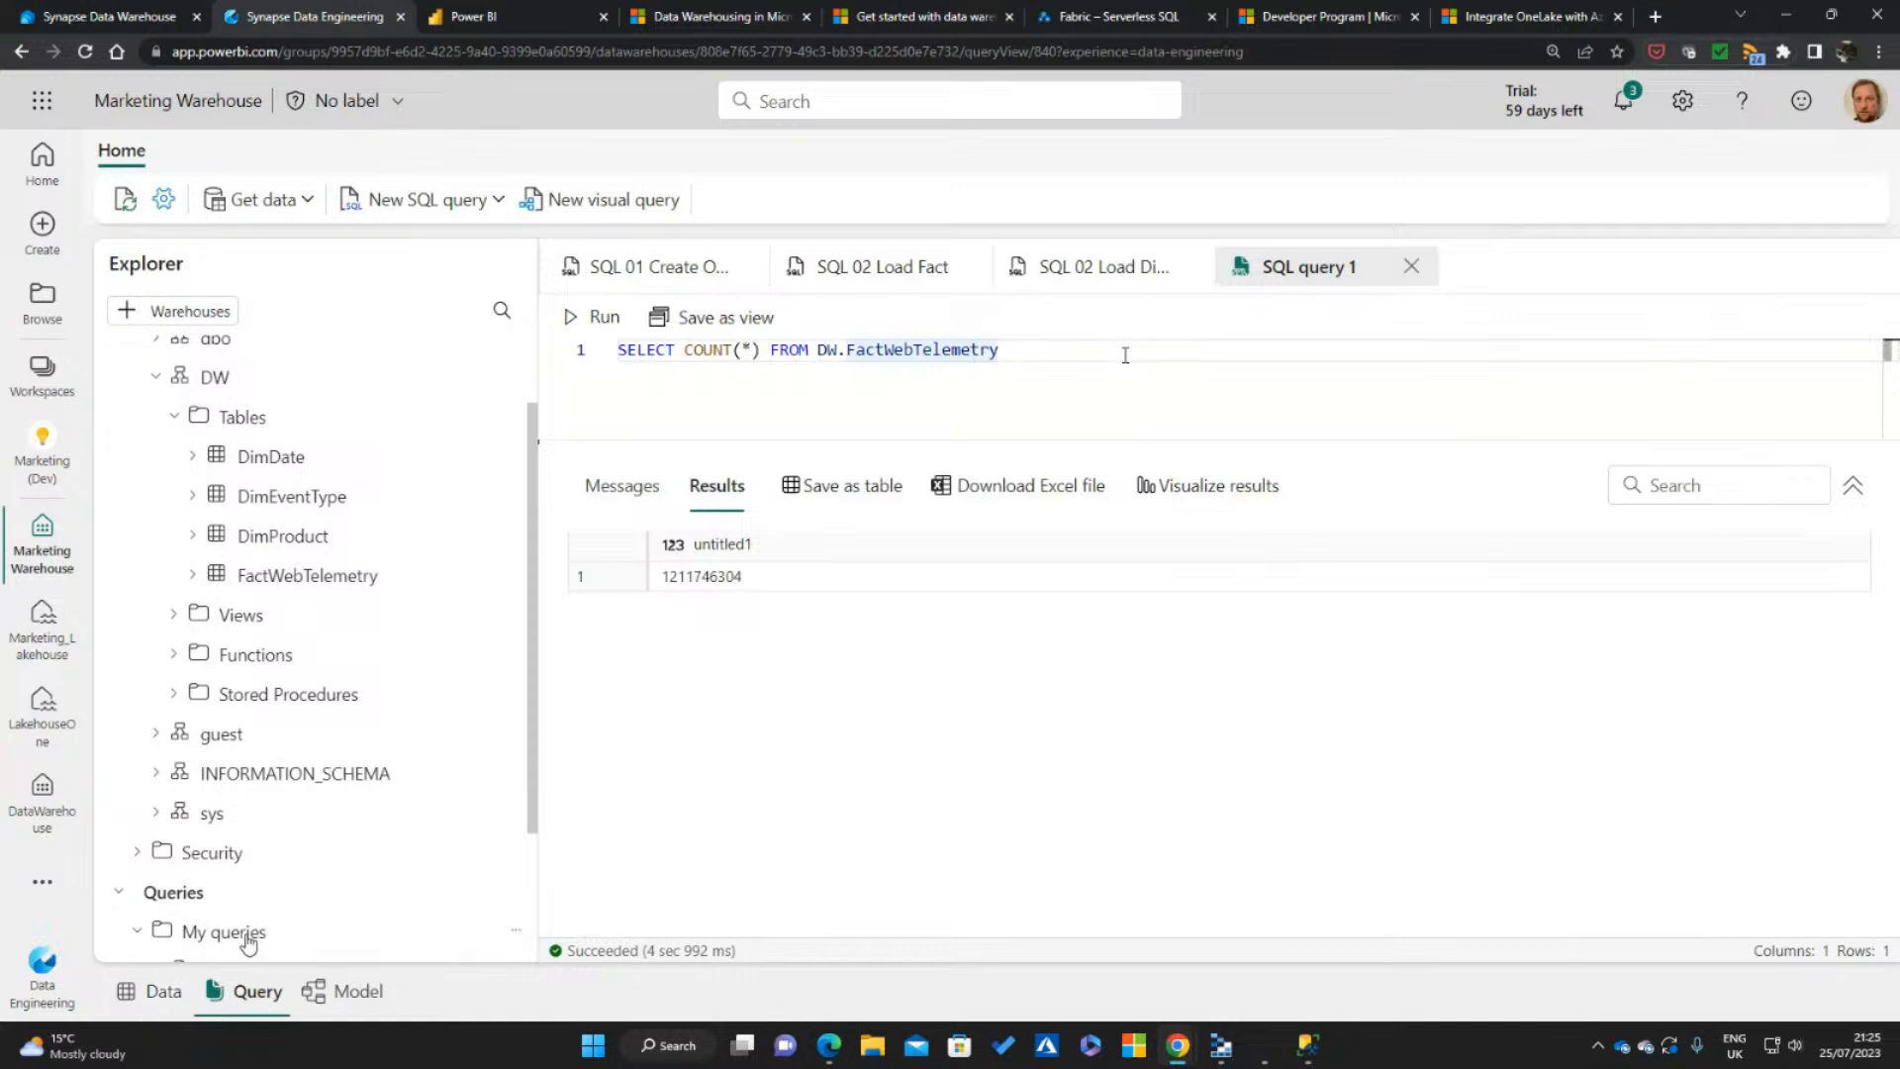
pyautogui.click(158, 994)
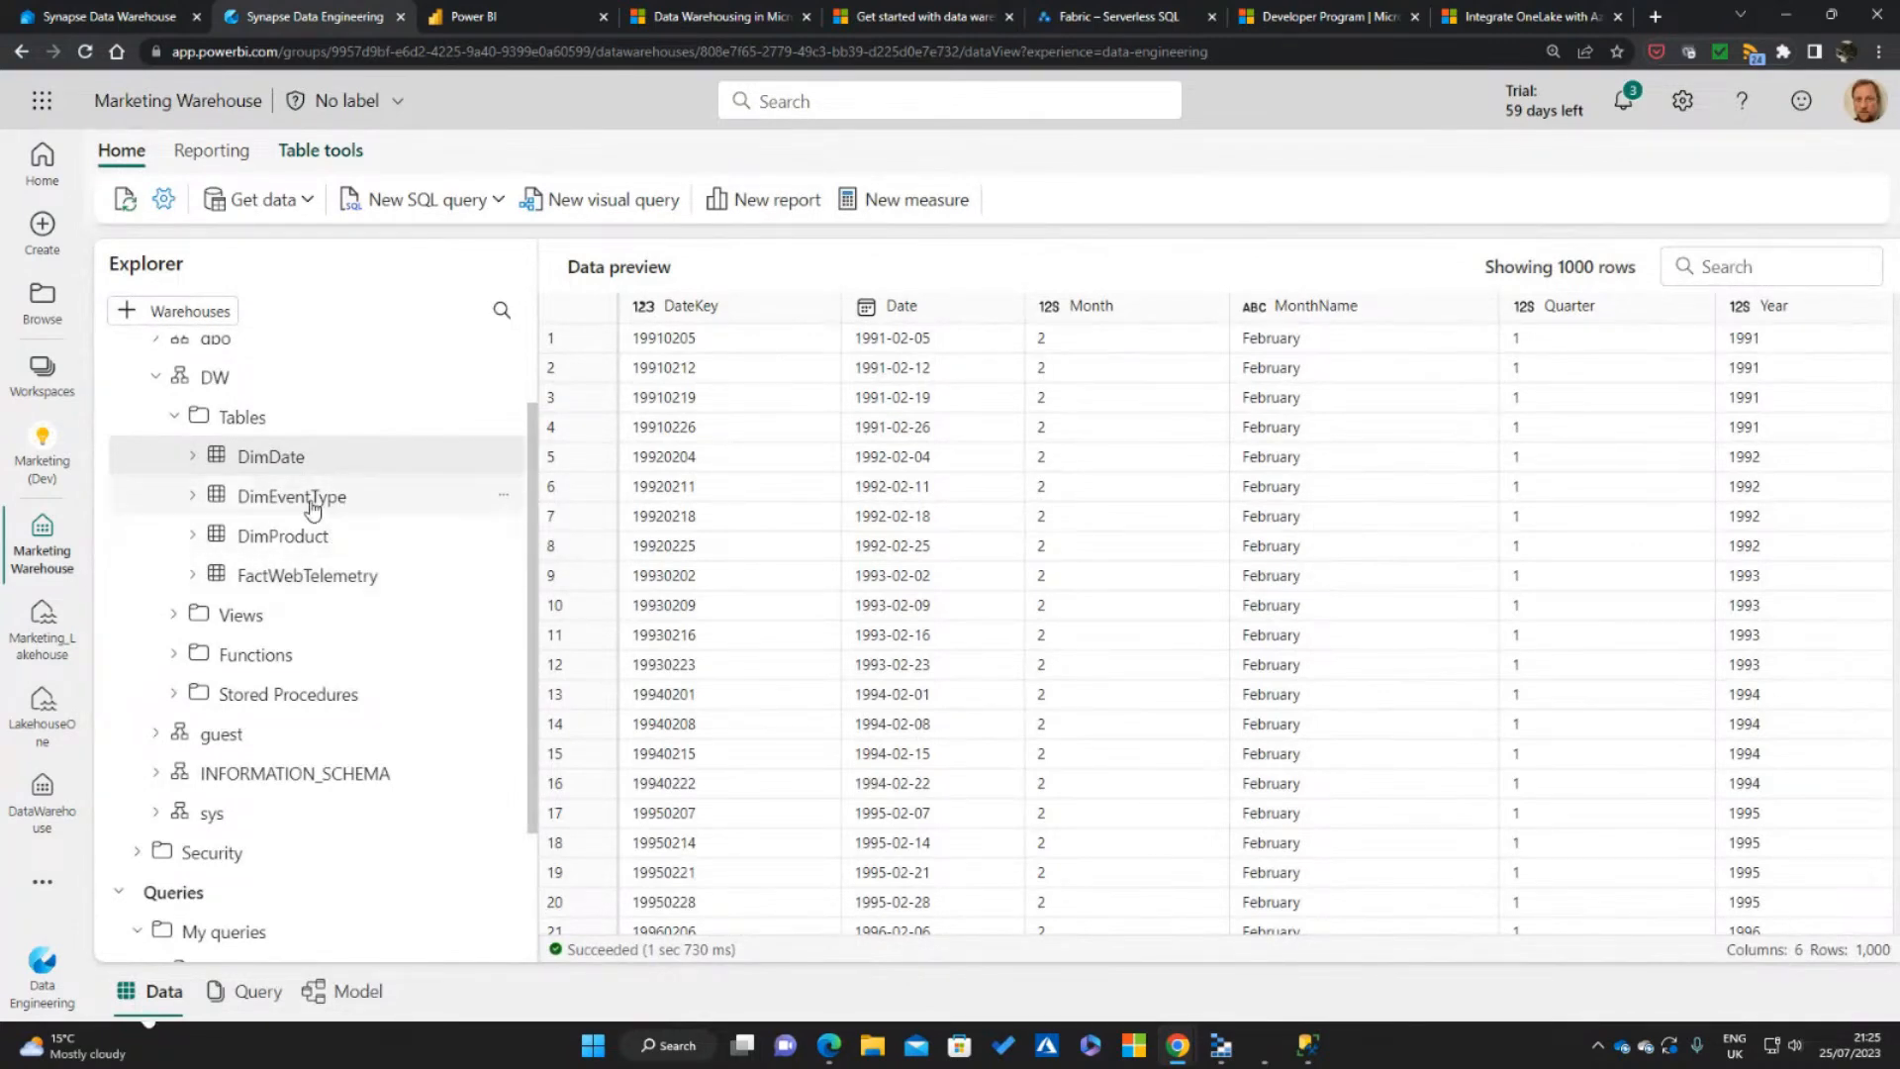
pyautogui.click(313, 508)
pyautogui.moveTo(531, 501); pyautogui.dragTo(532, 404)
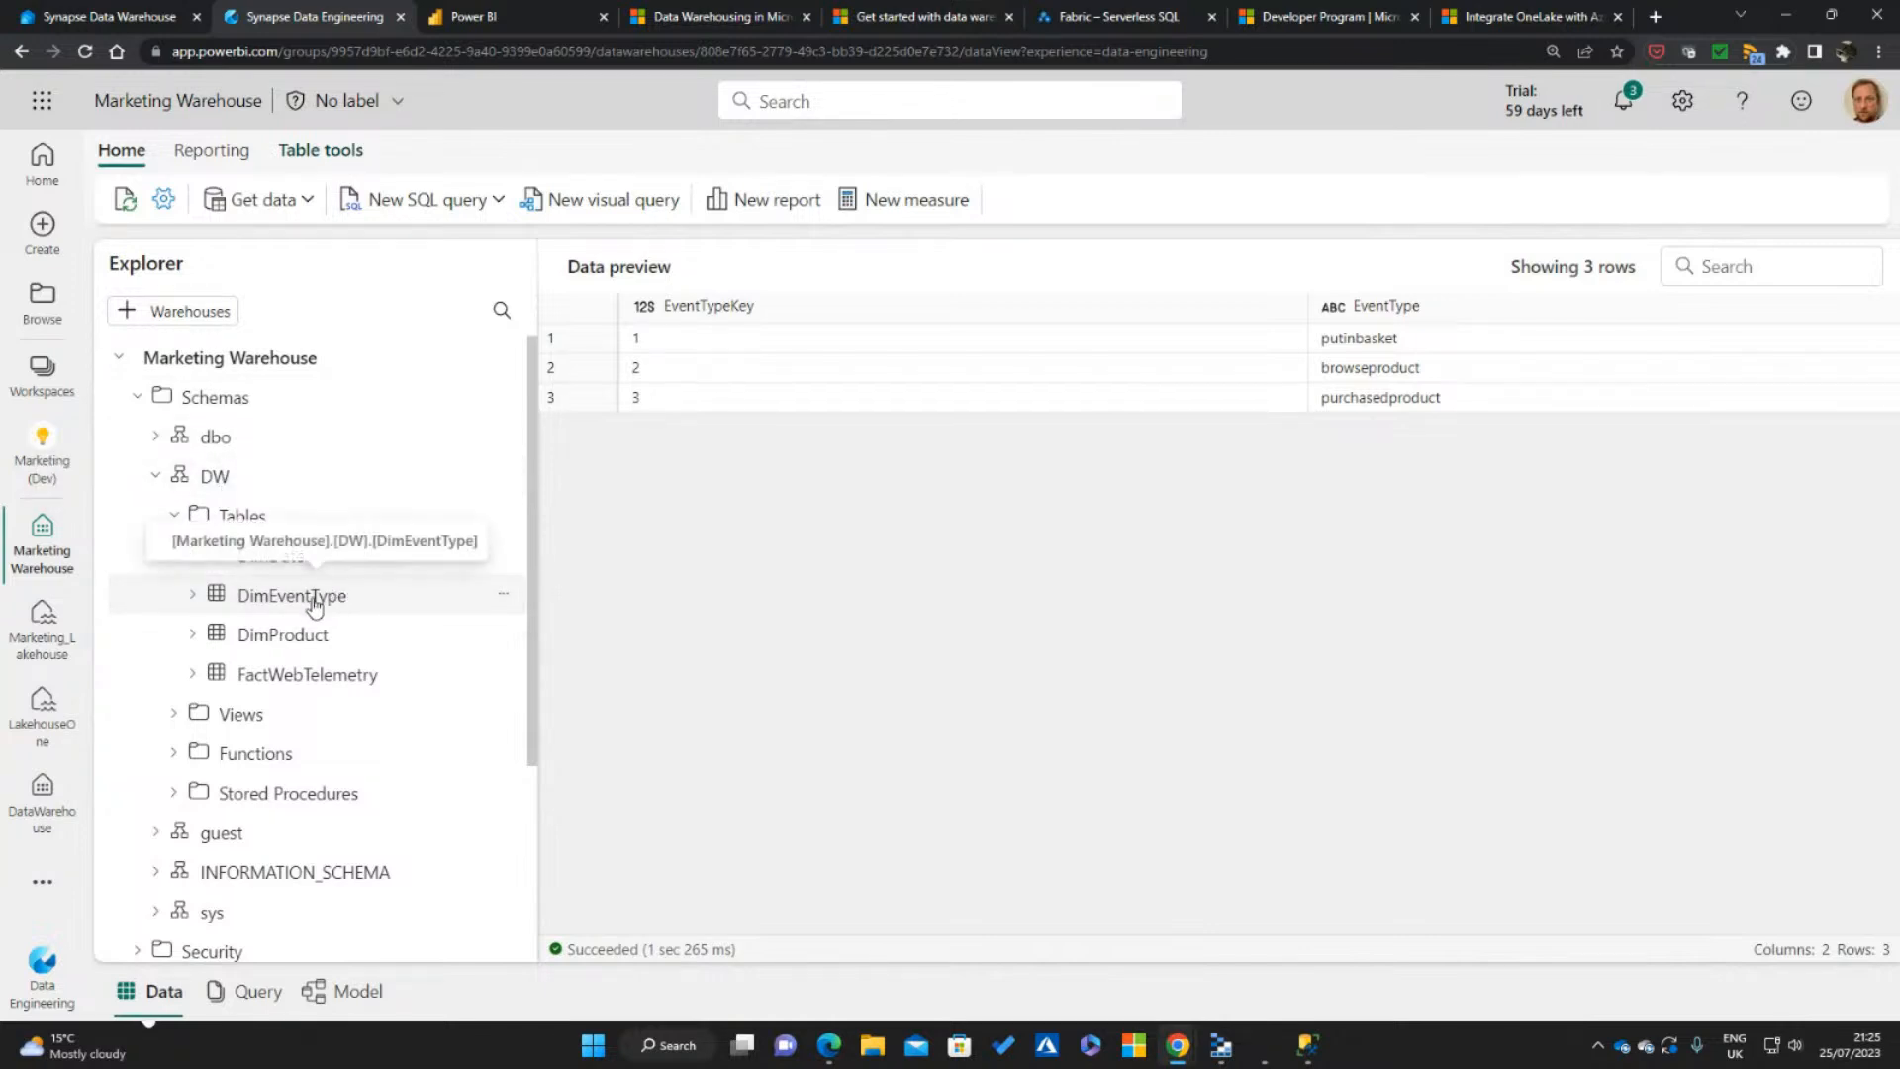
pyautogui.click(297, 637)
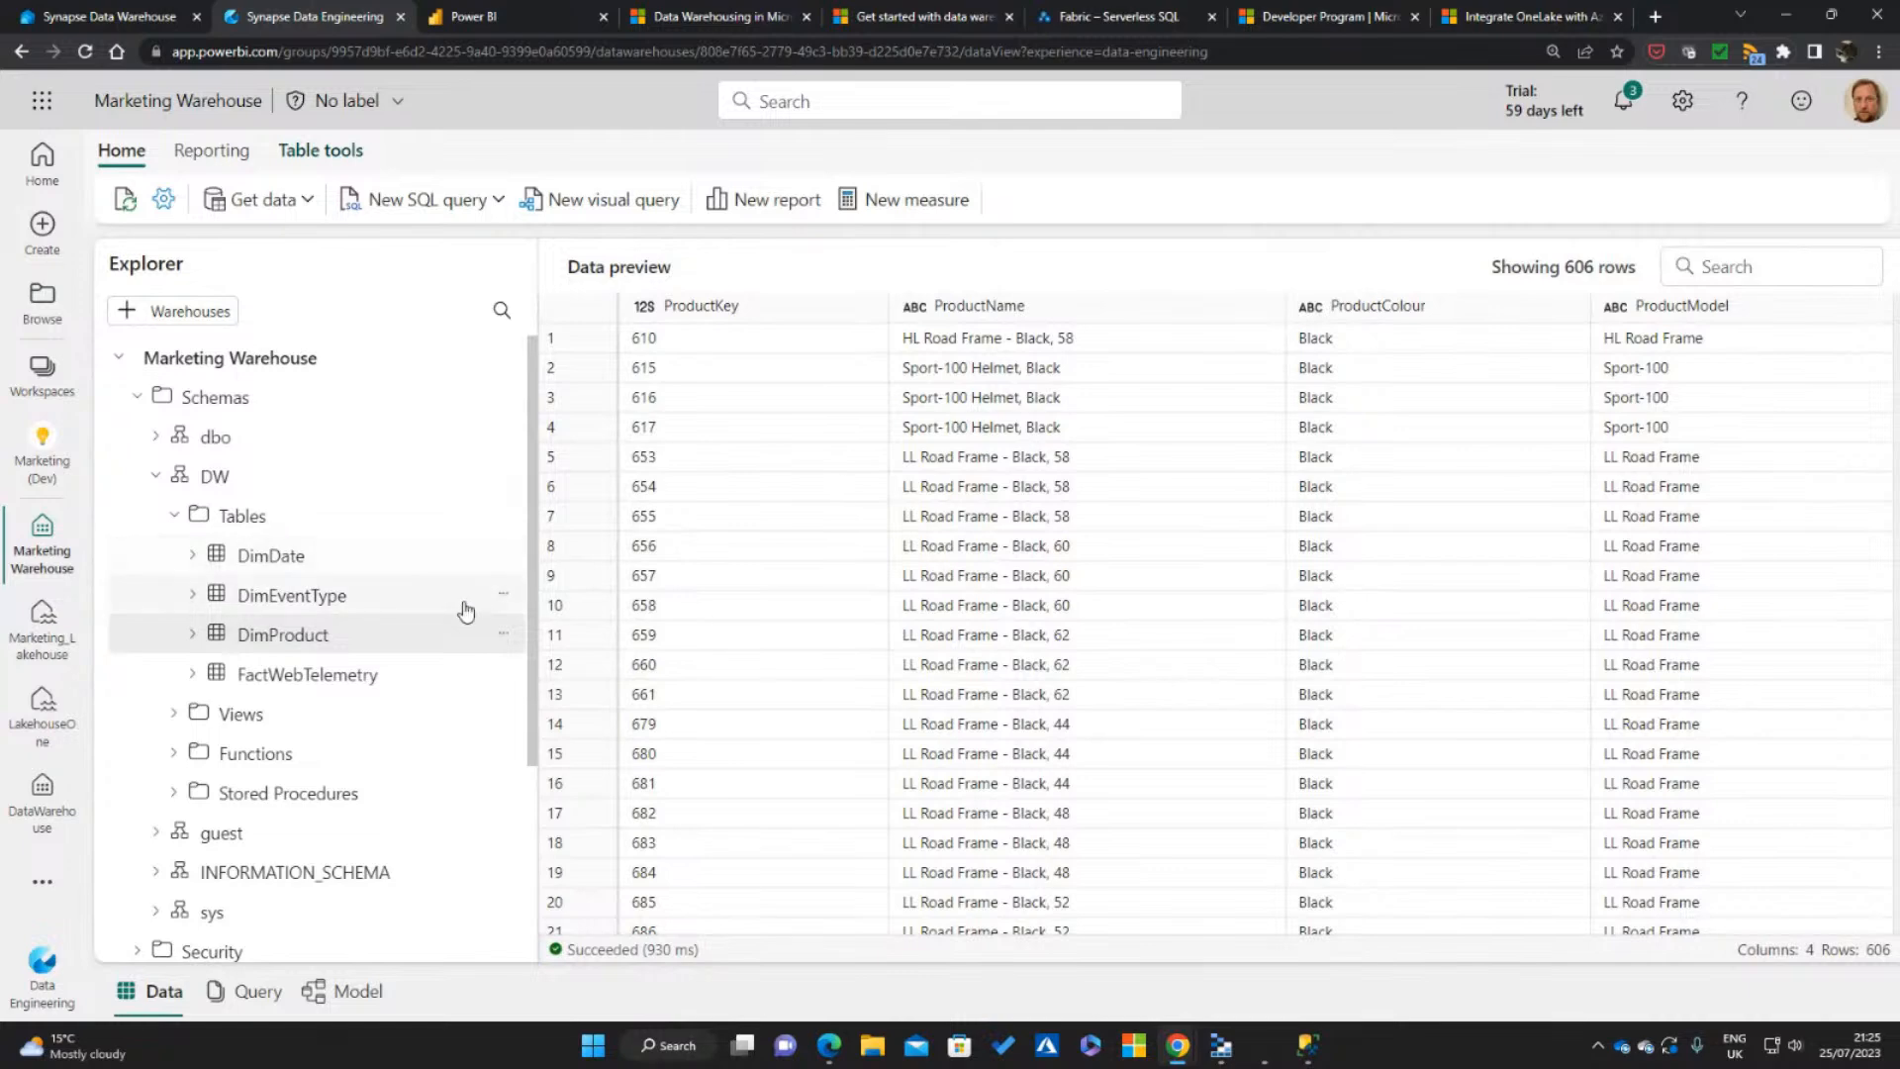
# Review the saved queries SQL 01 Create Objects, SQL 02 Load Dims and SQL 02 Load Fact under My queries
pyautogui.scroll(-1, 463, 604)
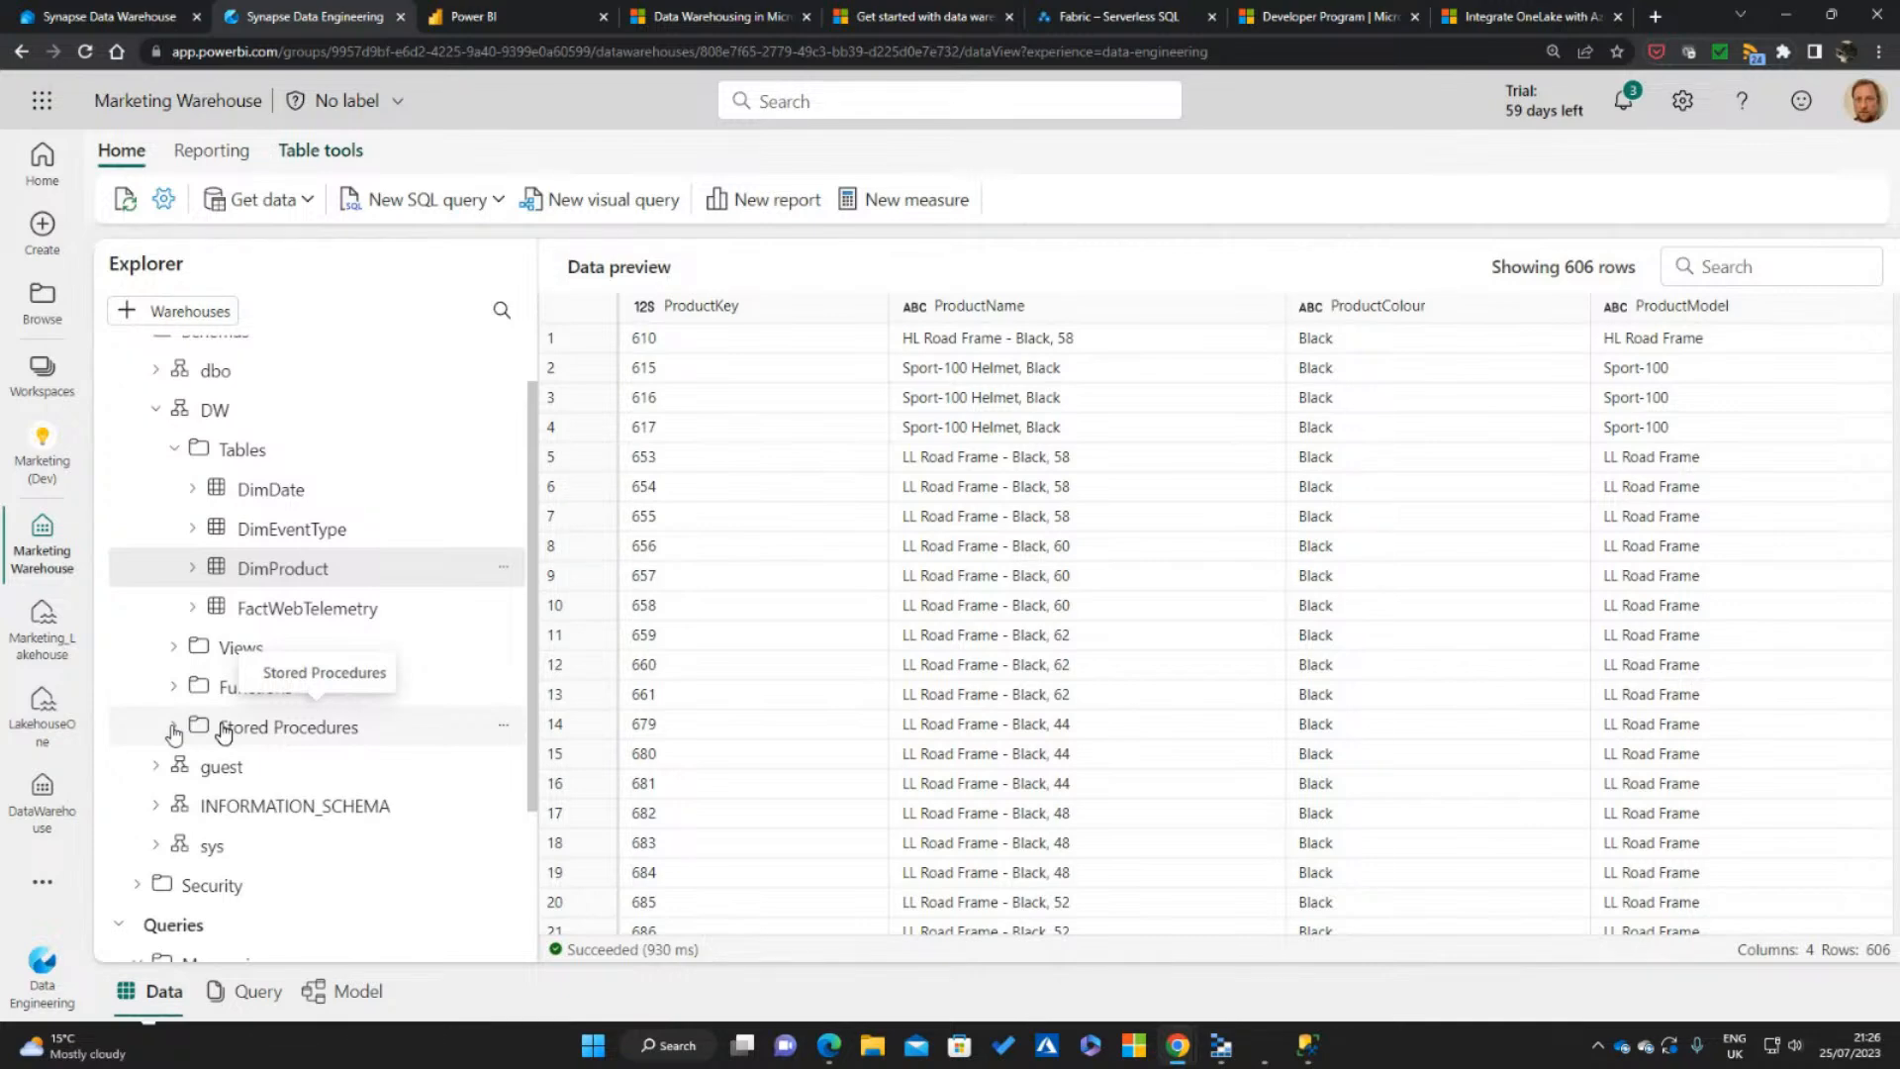
pyautogui.scroll(-2, 452, 772)
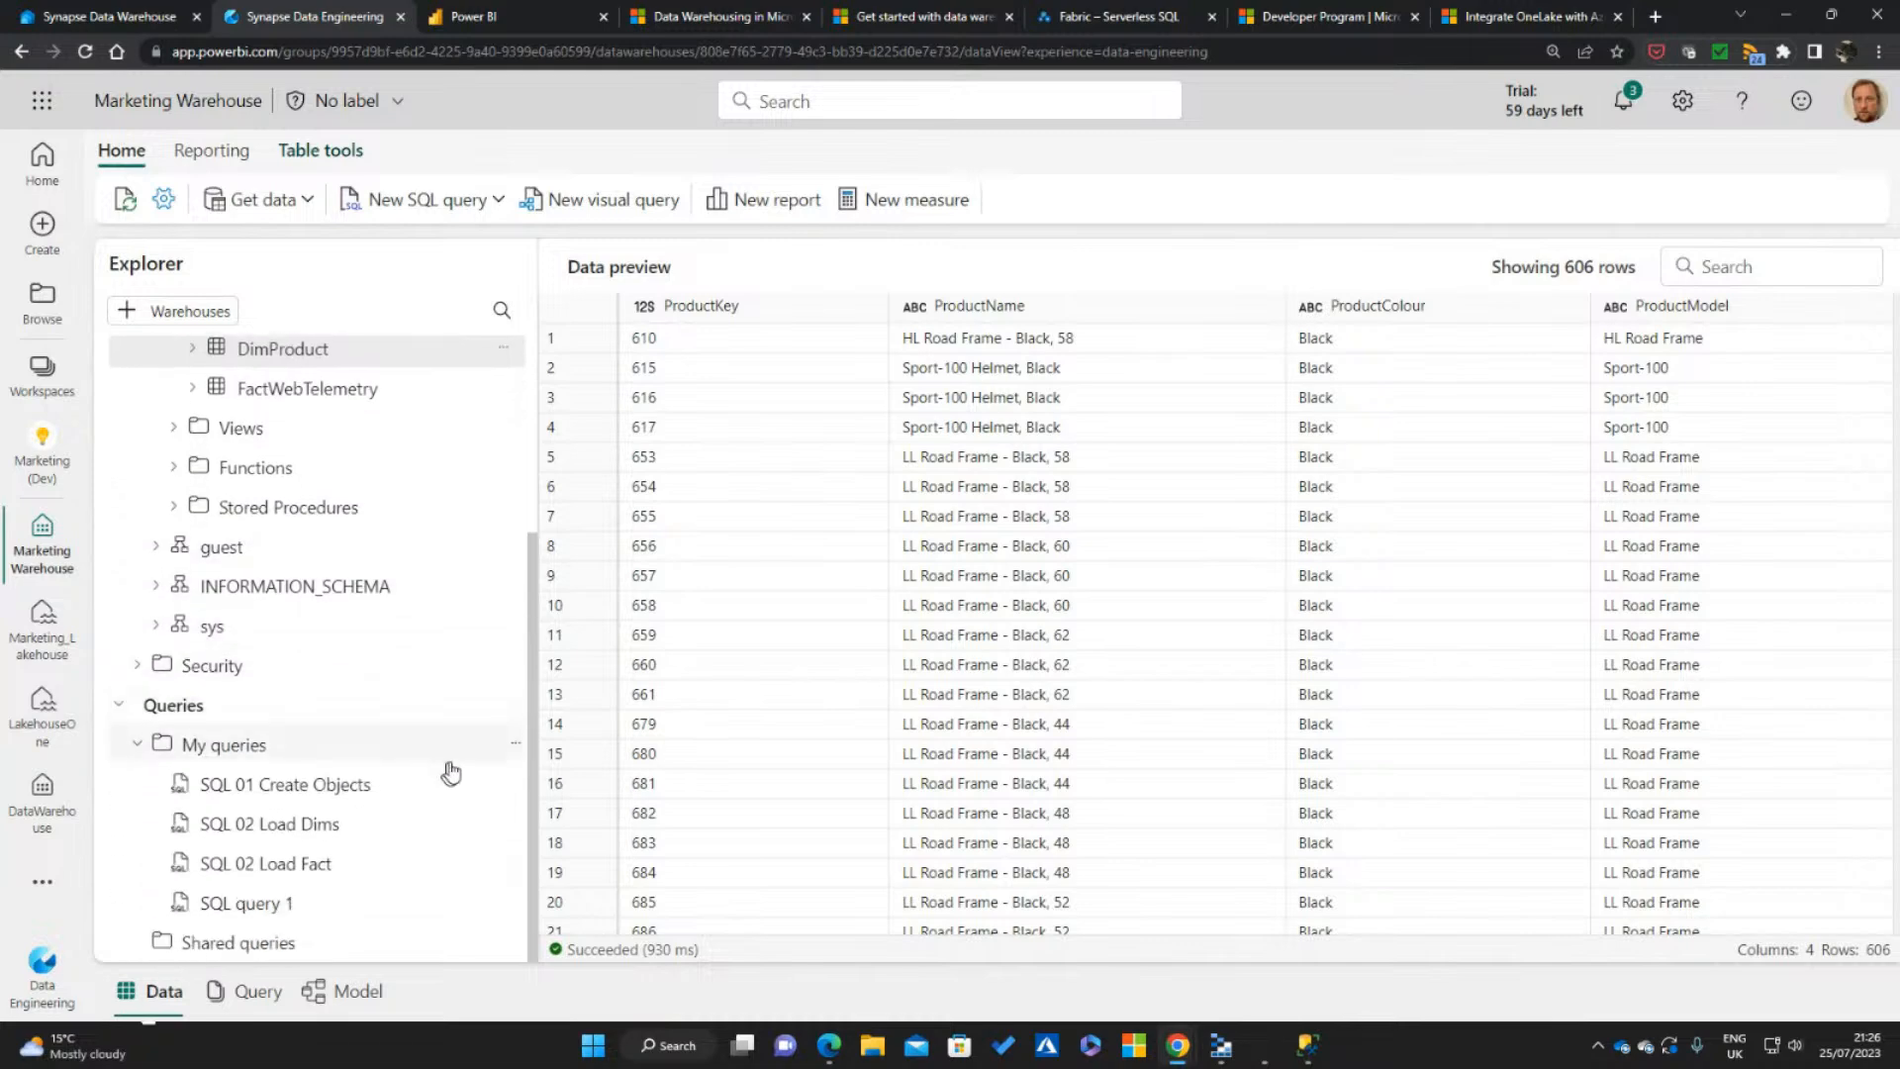
pyautogui.click(318, 787)
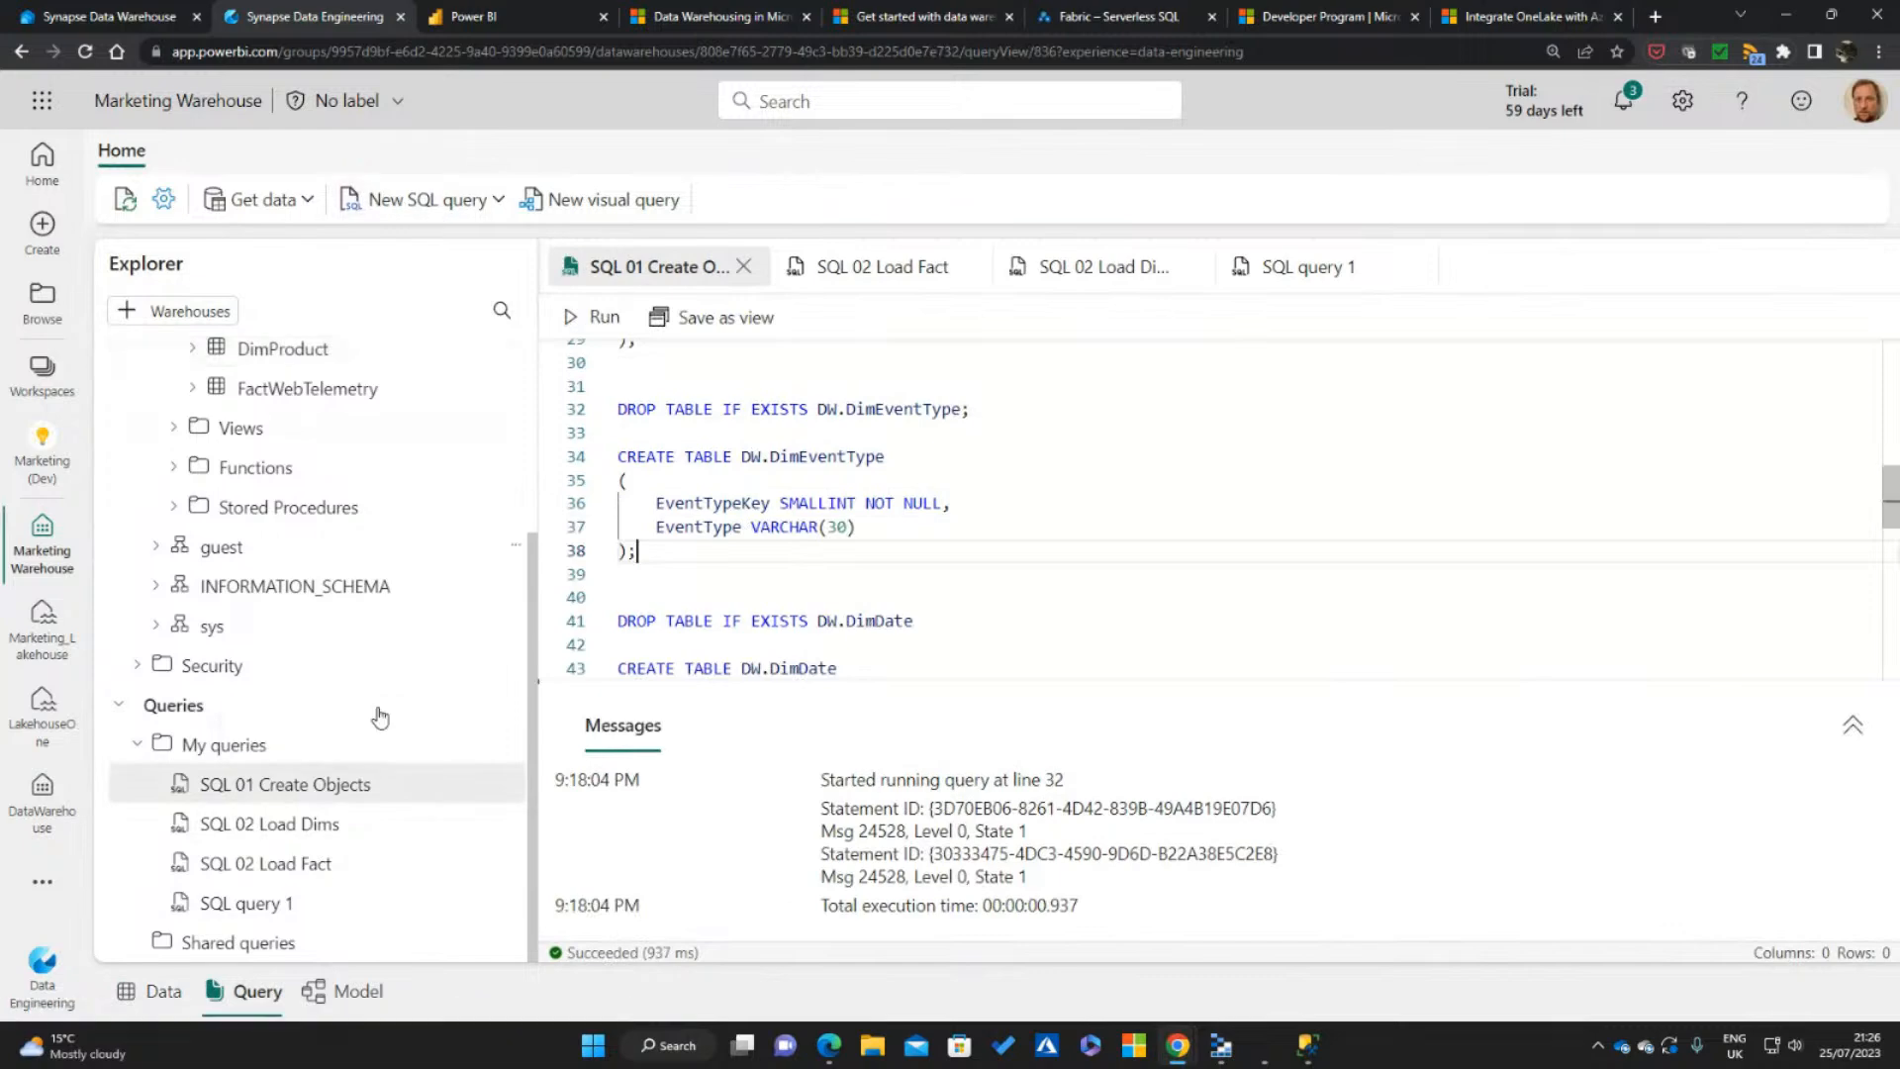
pyautogui.click(280, 829)
pyautogui.click(303, 869)
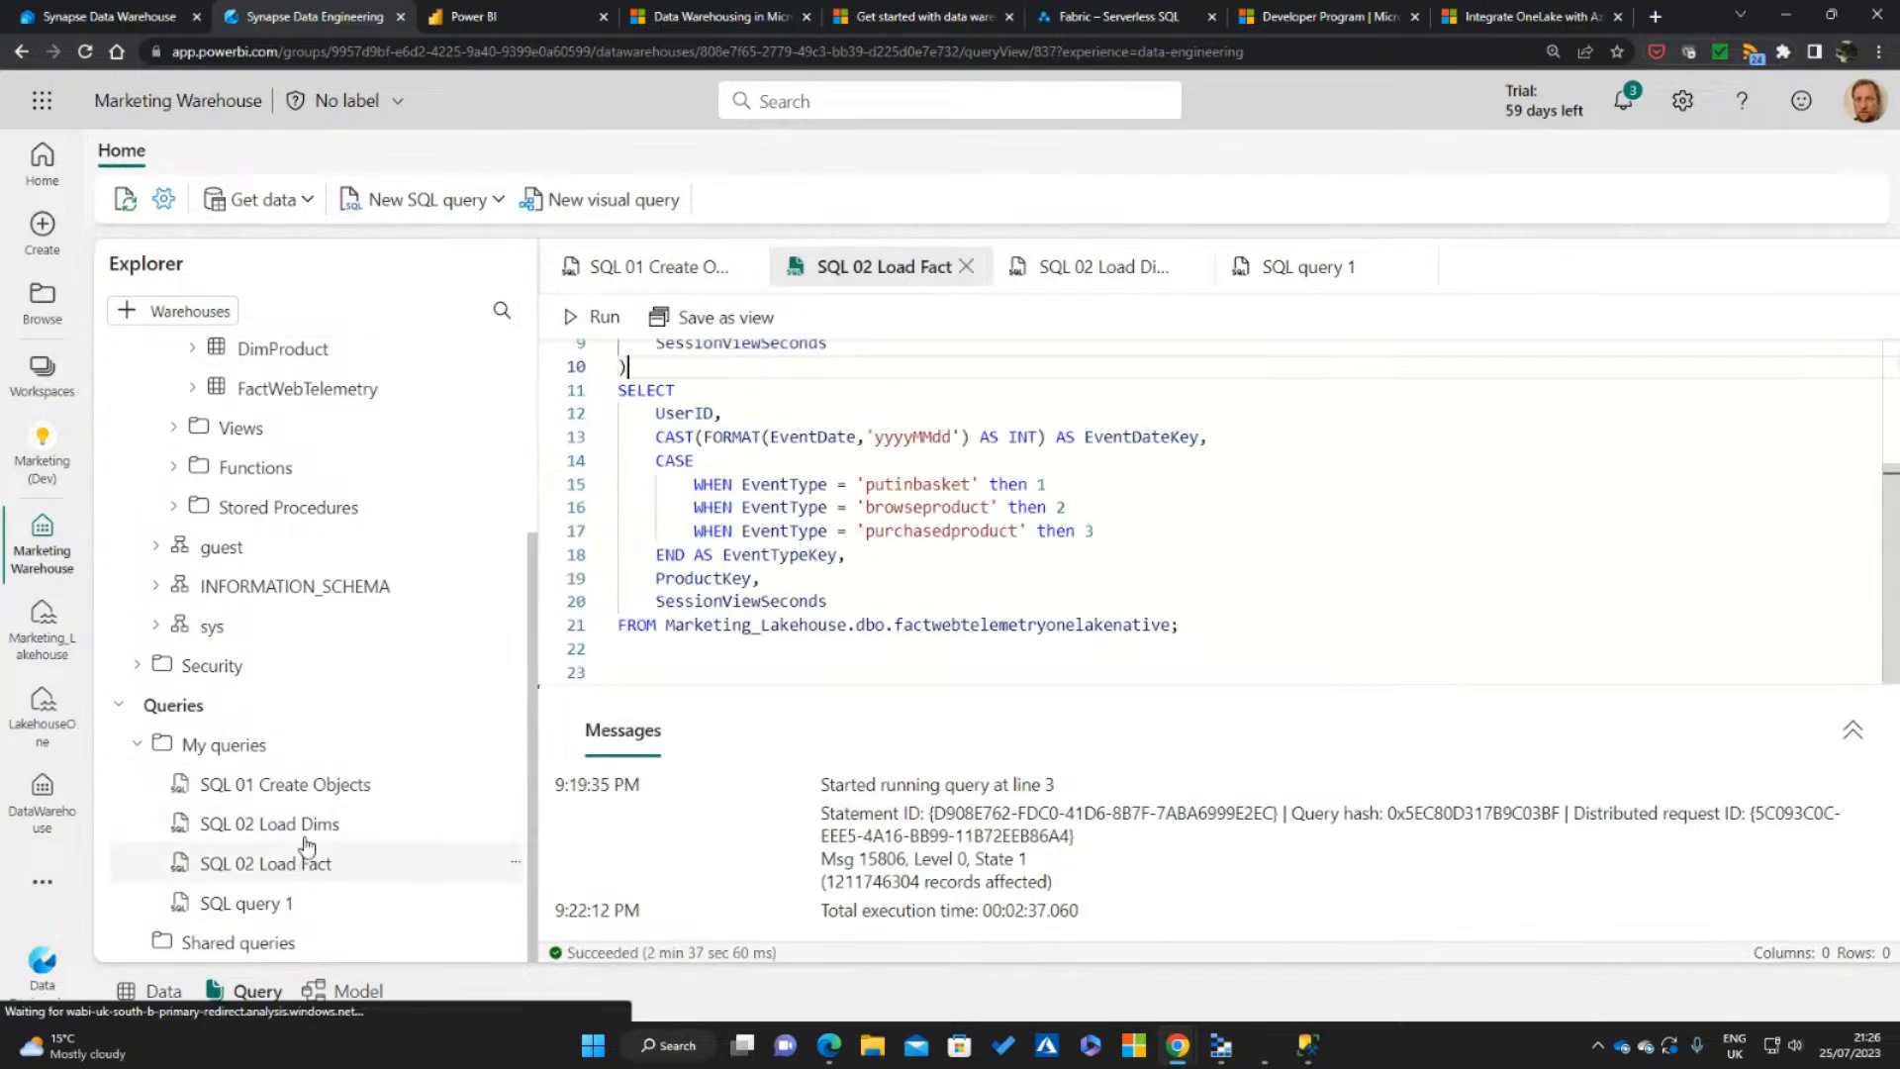
pyautogui.click(296, 787)
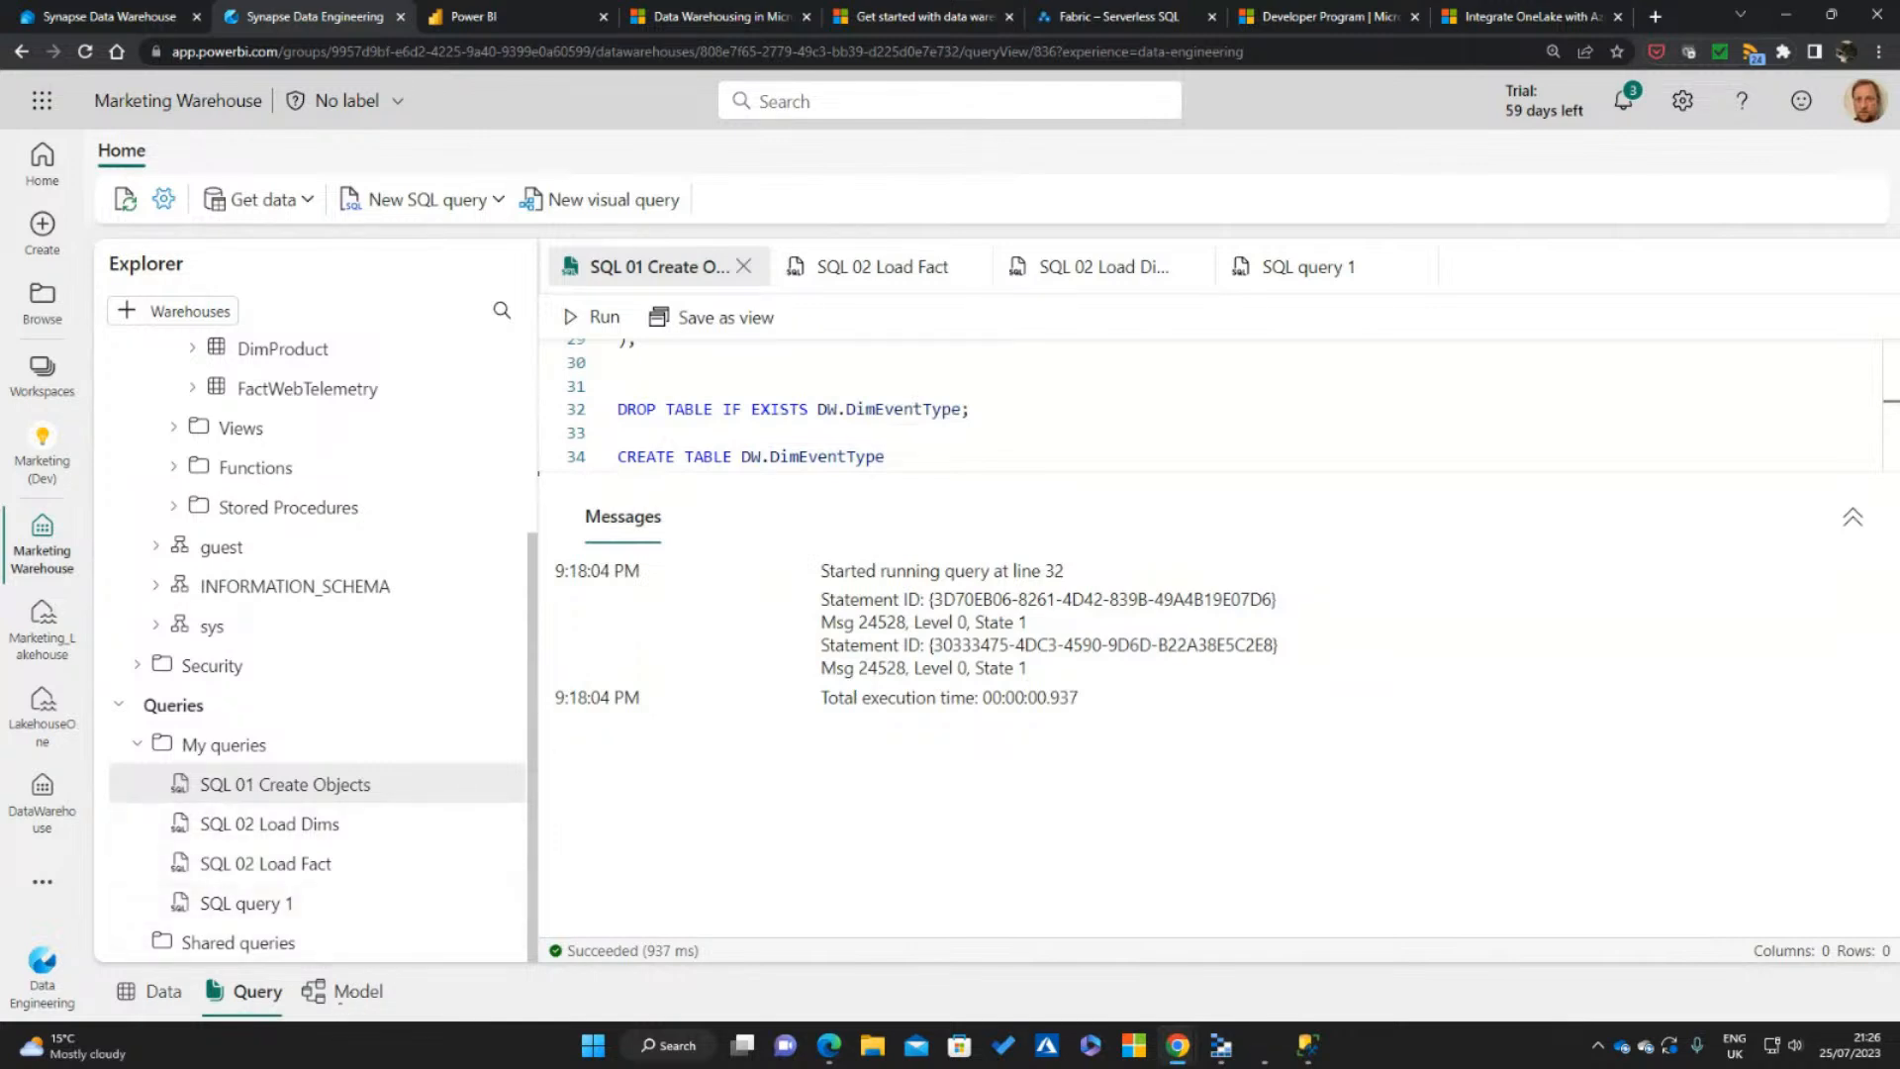
# Open the warehouse's model view and arrange the tables with FactWebTelemetry between DimDate, DimProduct and DimEventType, enlarging the DimDate and DimEventType cards
pyautogui.click(343, 990)
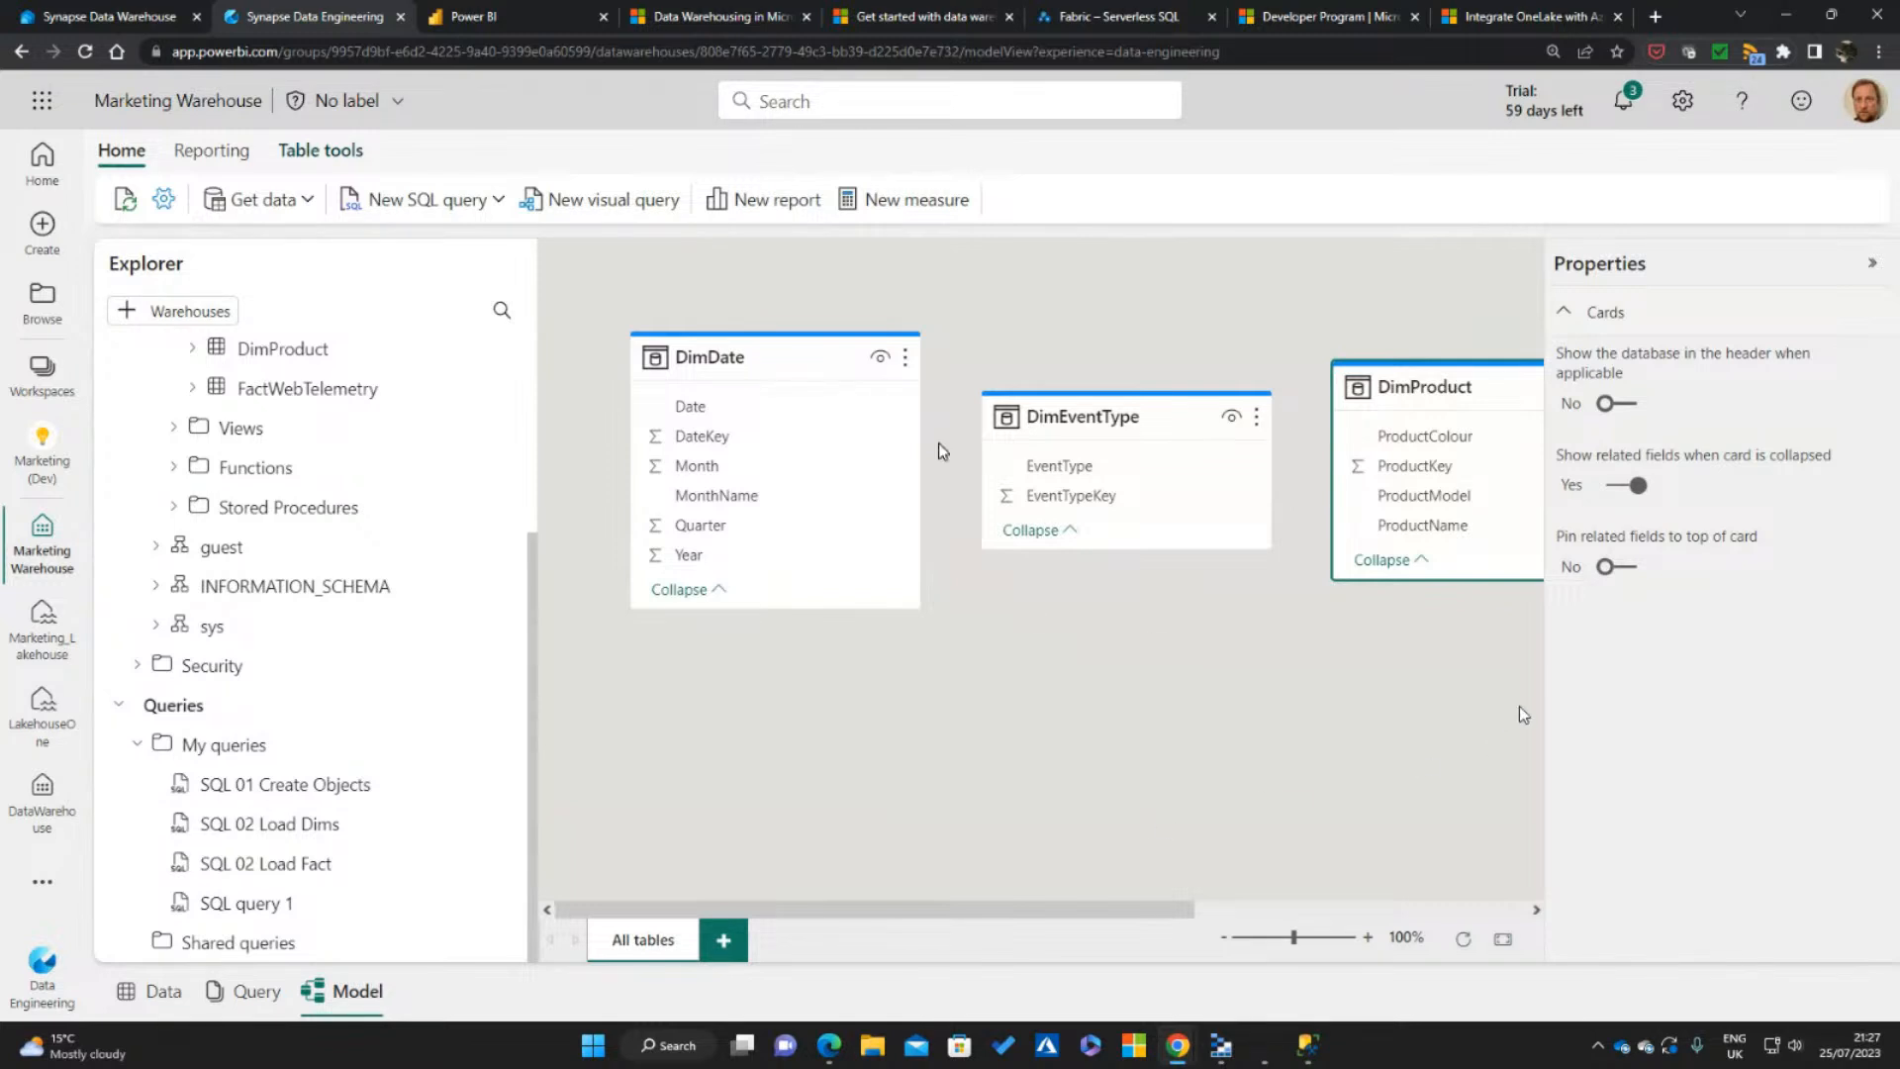
pyautogui.click(1869, 267)
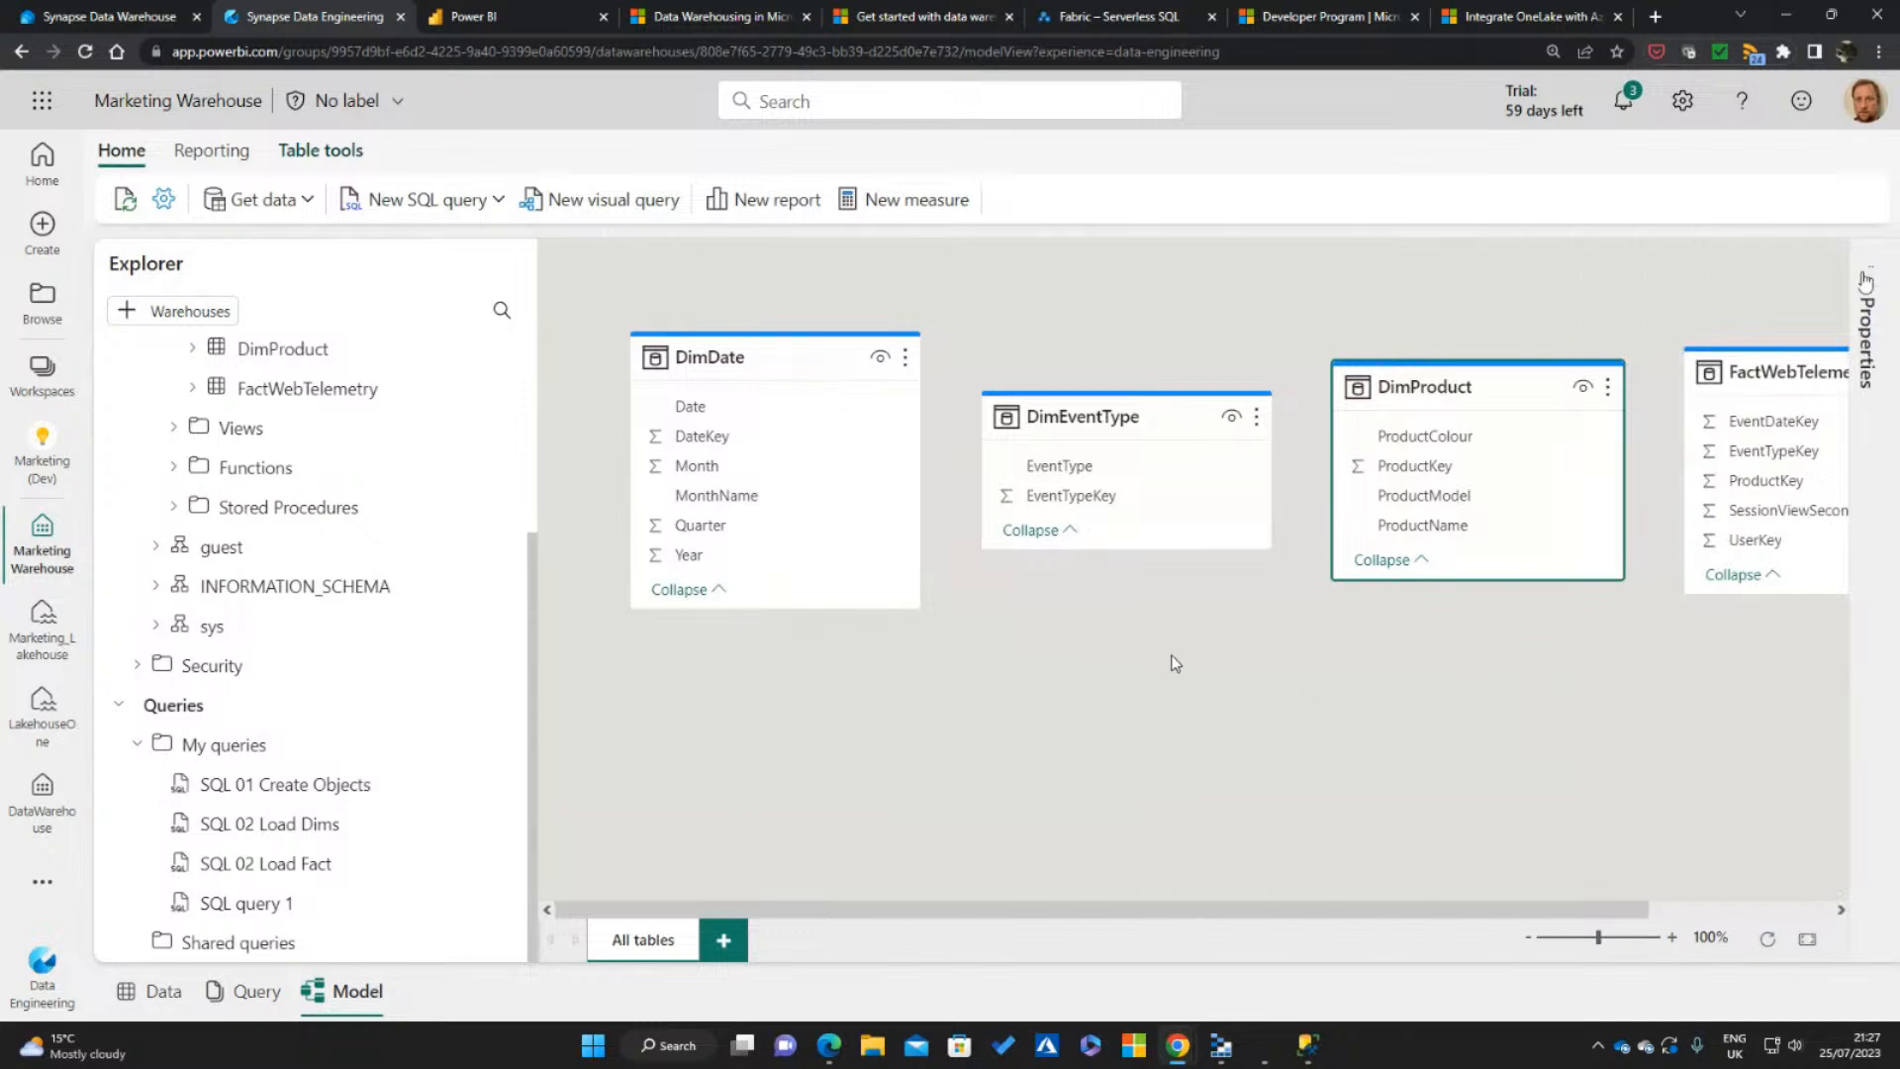
pyautogui.moveTo(837, 608); pyautogui.dragTo(836, 654)
pyautogui.moveTo(1134, 549); pyautogui.dragTo(1135, 591)
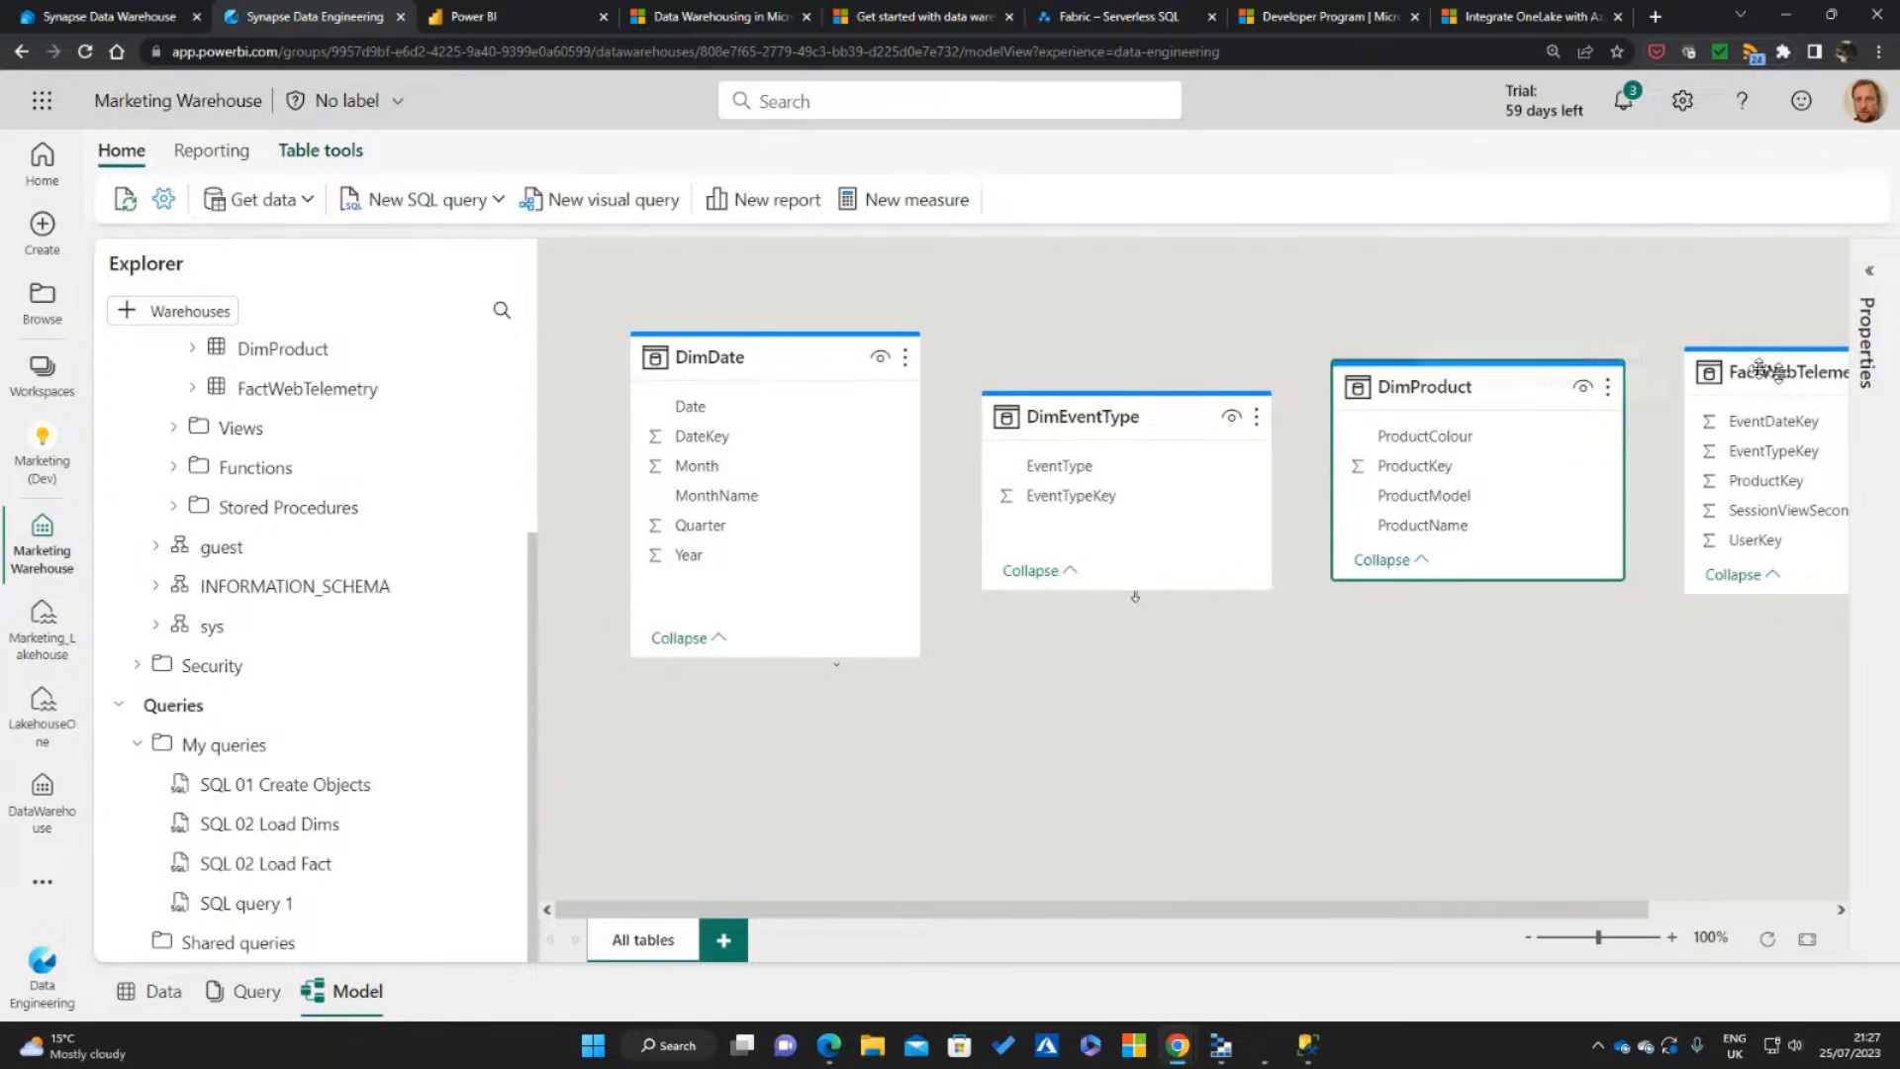
pyautogui.moveTo(1761, 371); pyautogui.dragTo(1044, 660)
pyautogui.moveTo(1128, 426); pyautogui.dragTo(1505, 717)
pyautogui.moveTo(1098, 665); pyautogui.dragTo(1154, 531)
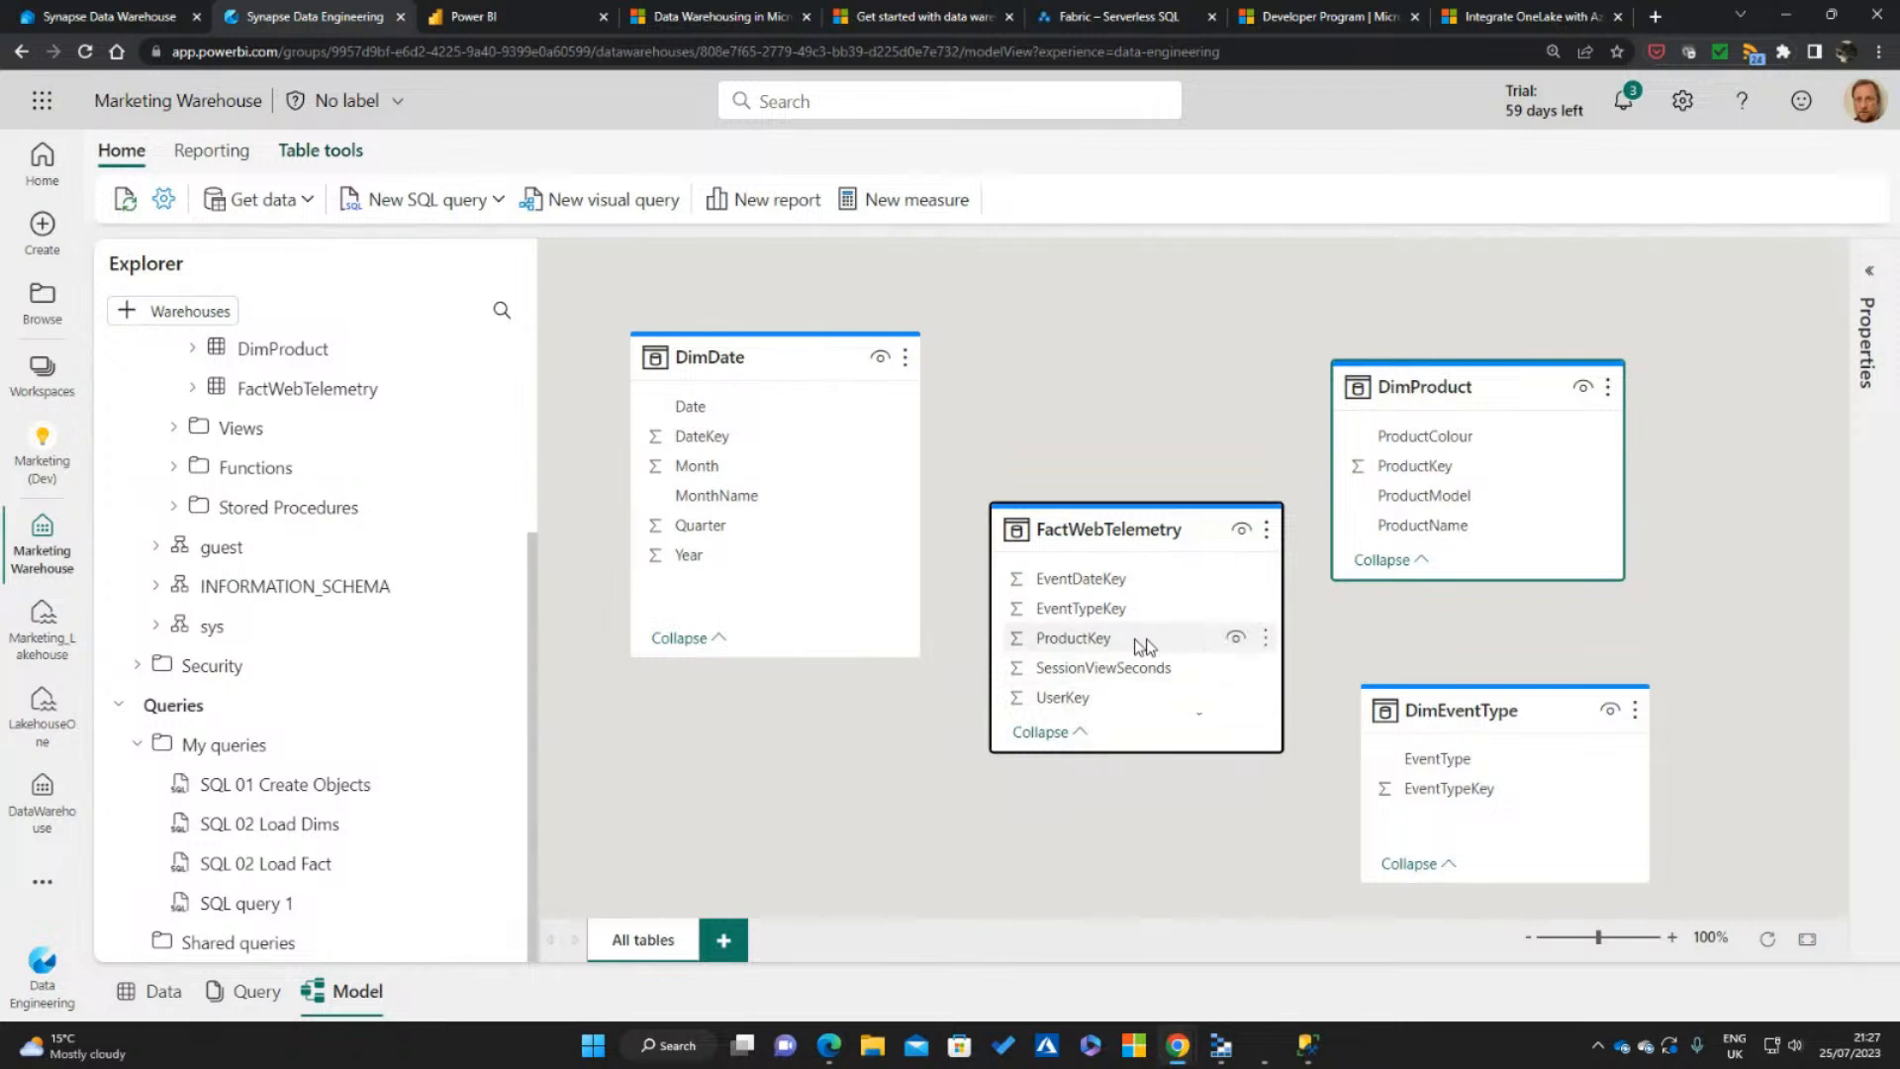
# Create a many-to-one relationship from FactWebTelemetry's ProductKey to DimProduct's ProductKey, assuming referential integrity and skipping validation
pyautogui.moveTo(1148, 643); pyautogui.dragTo(1429, 482)
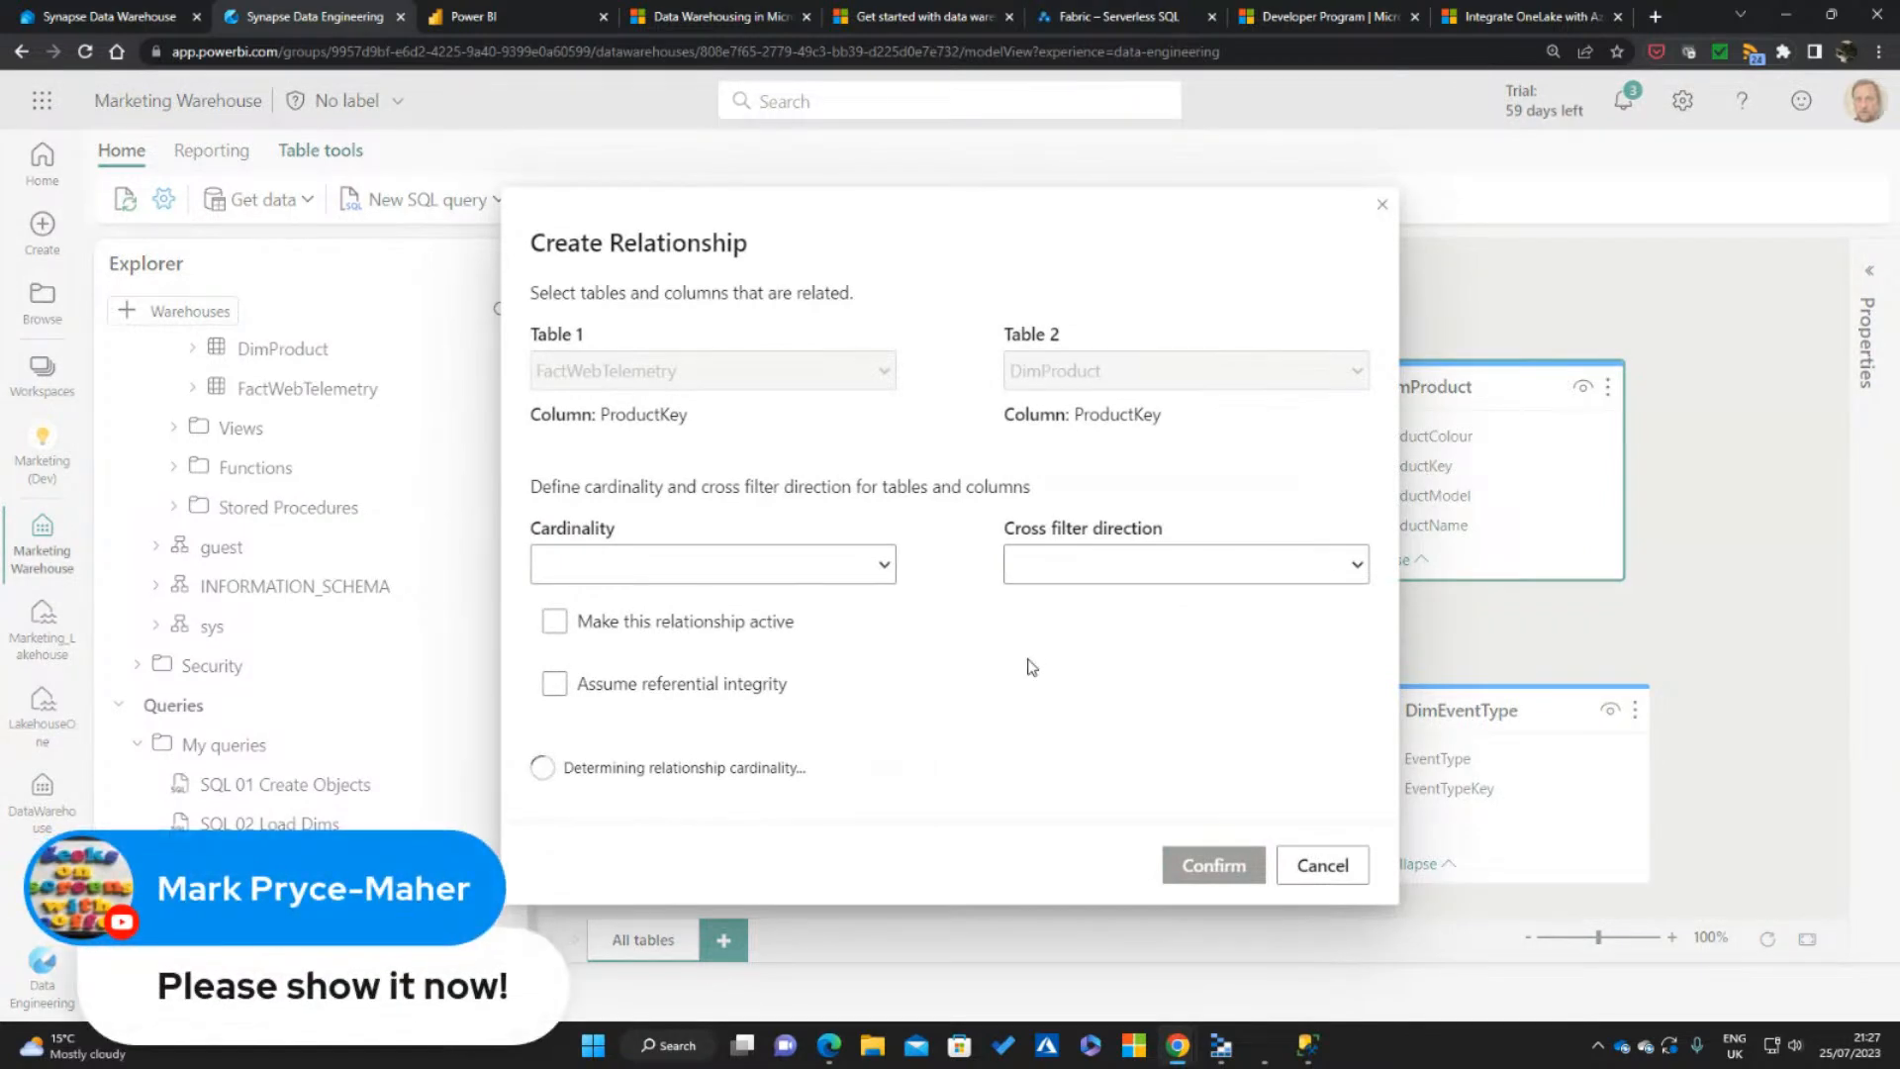
pyautogui.click(555, 683)
pyautogui.click(884, 565)
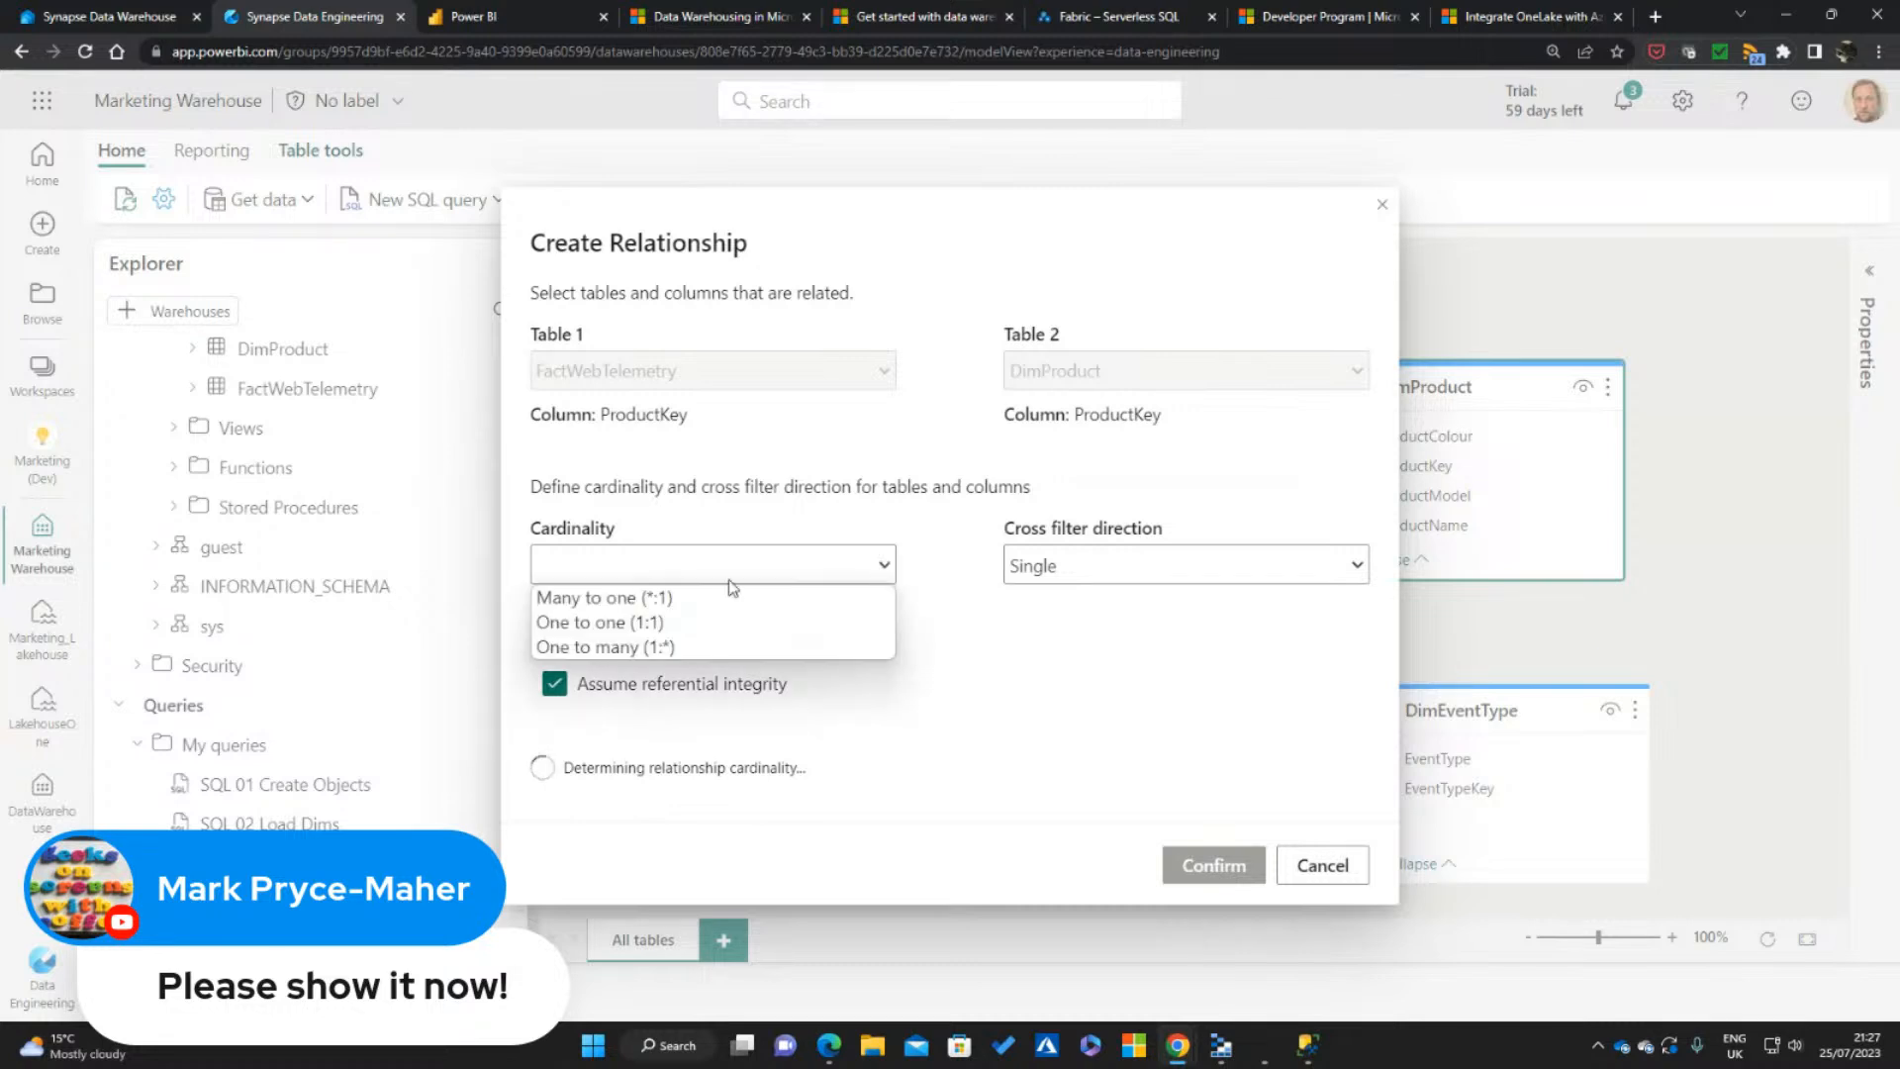
pyautogui.click(651, 598)
pyautogui.click(1215, 865)
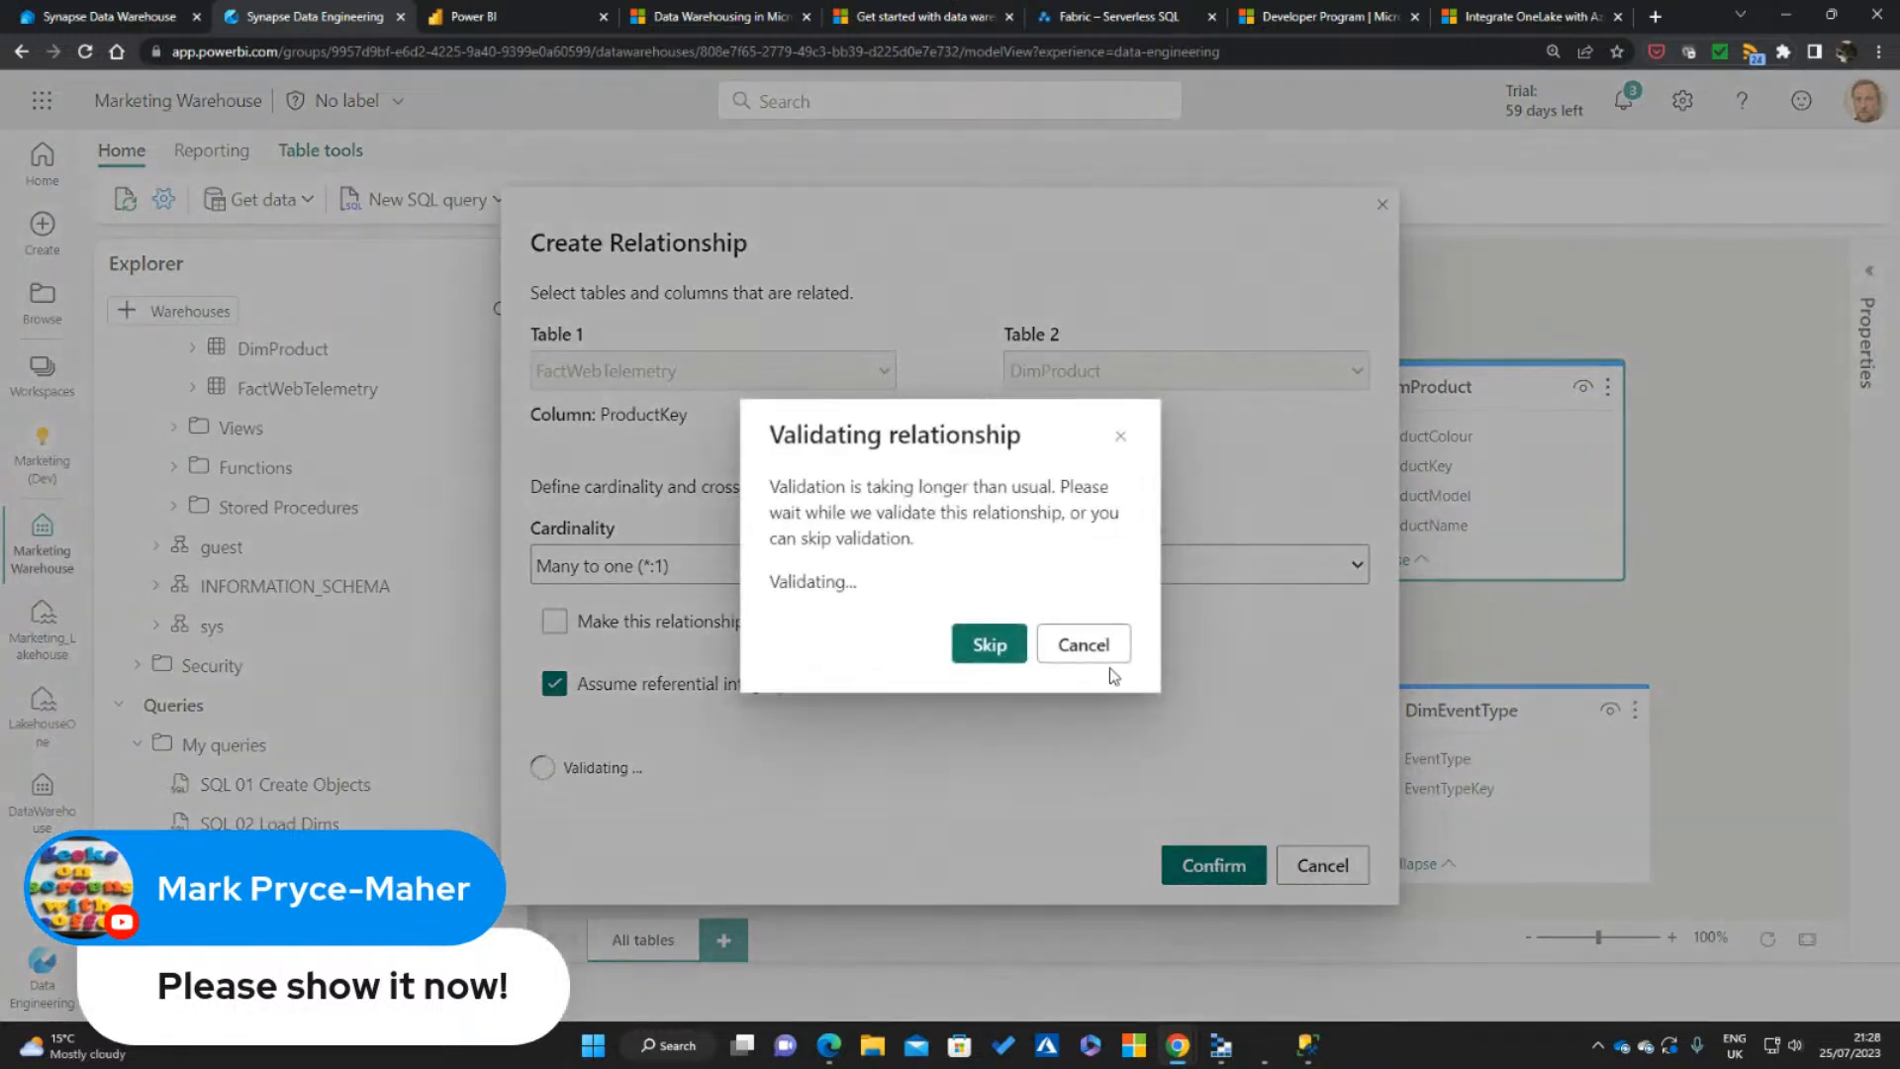
pyautogui.click(995, 653)
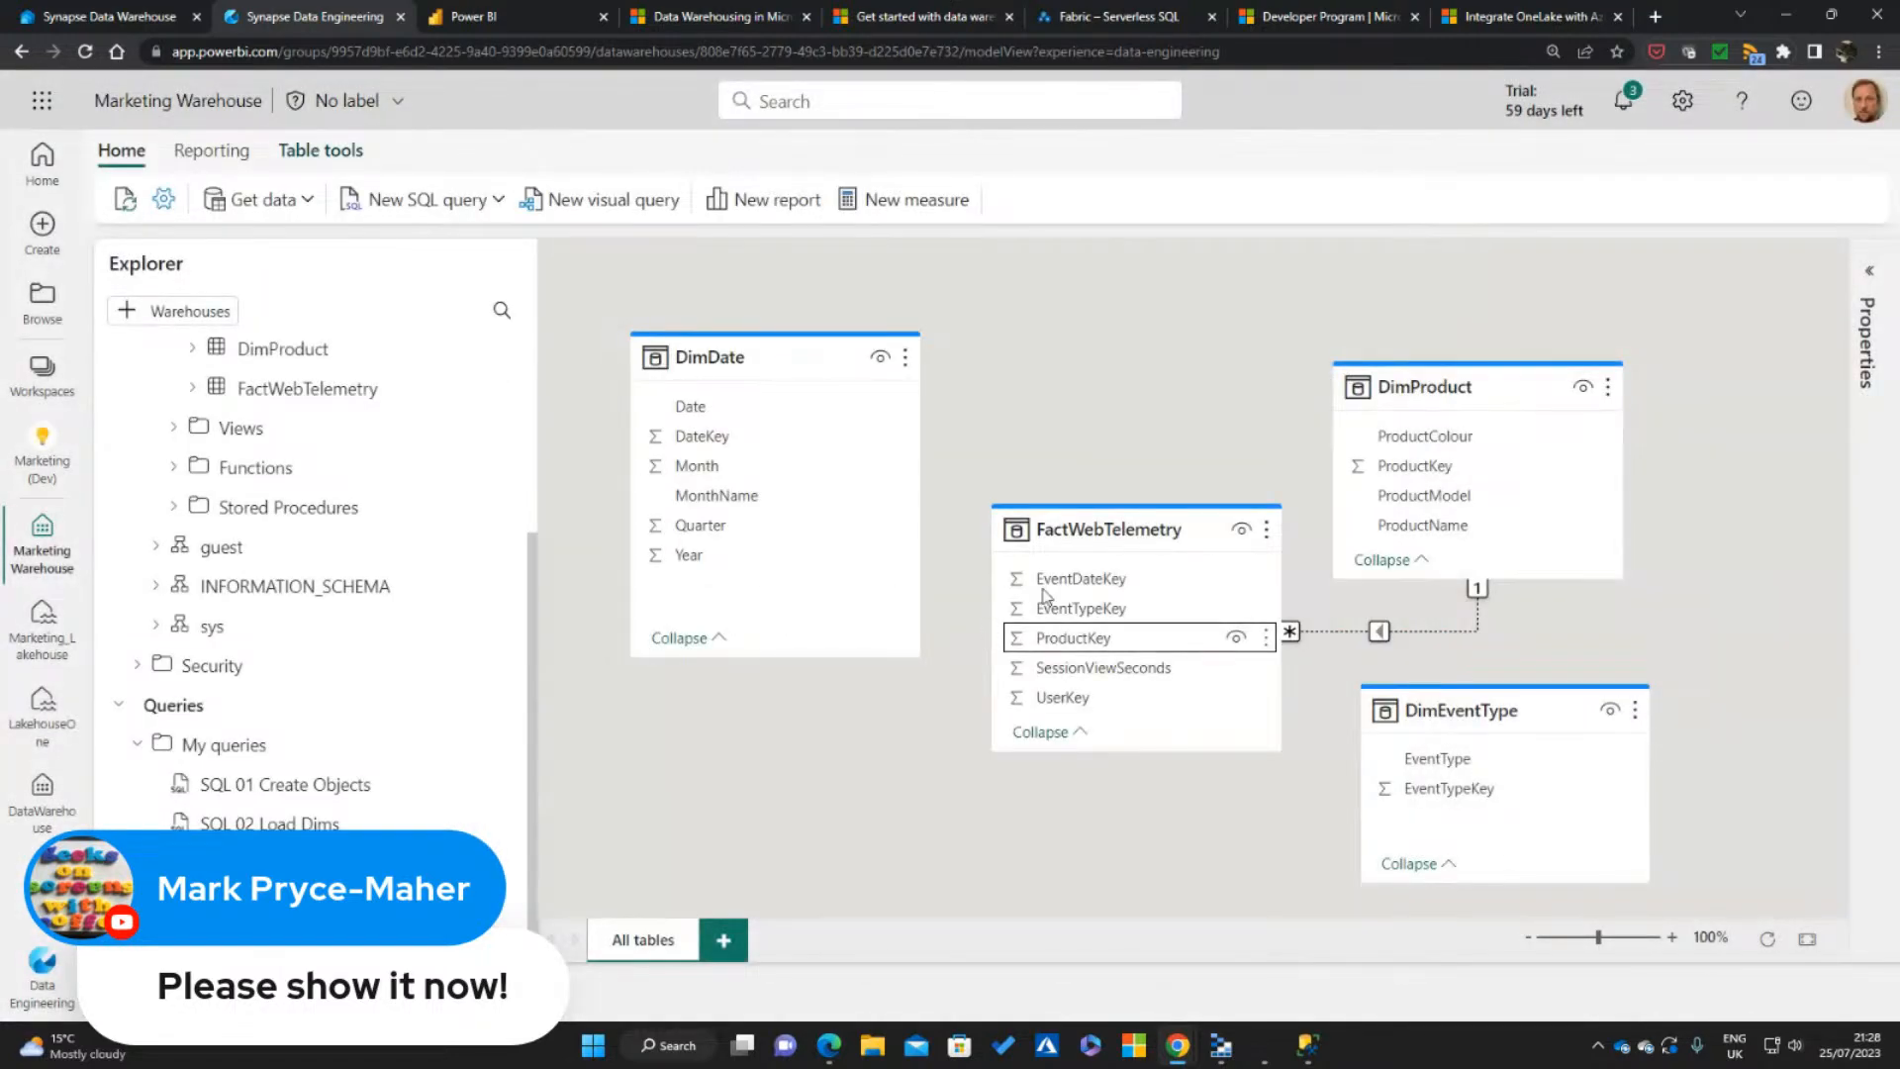
# Shift the FactWebTelemetry card slightly and make its ProductKey relationship with DimProduct active
pyautogui.moveTo(1148, 529); pyautogui.dragTo(1104, 515)
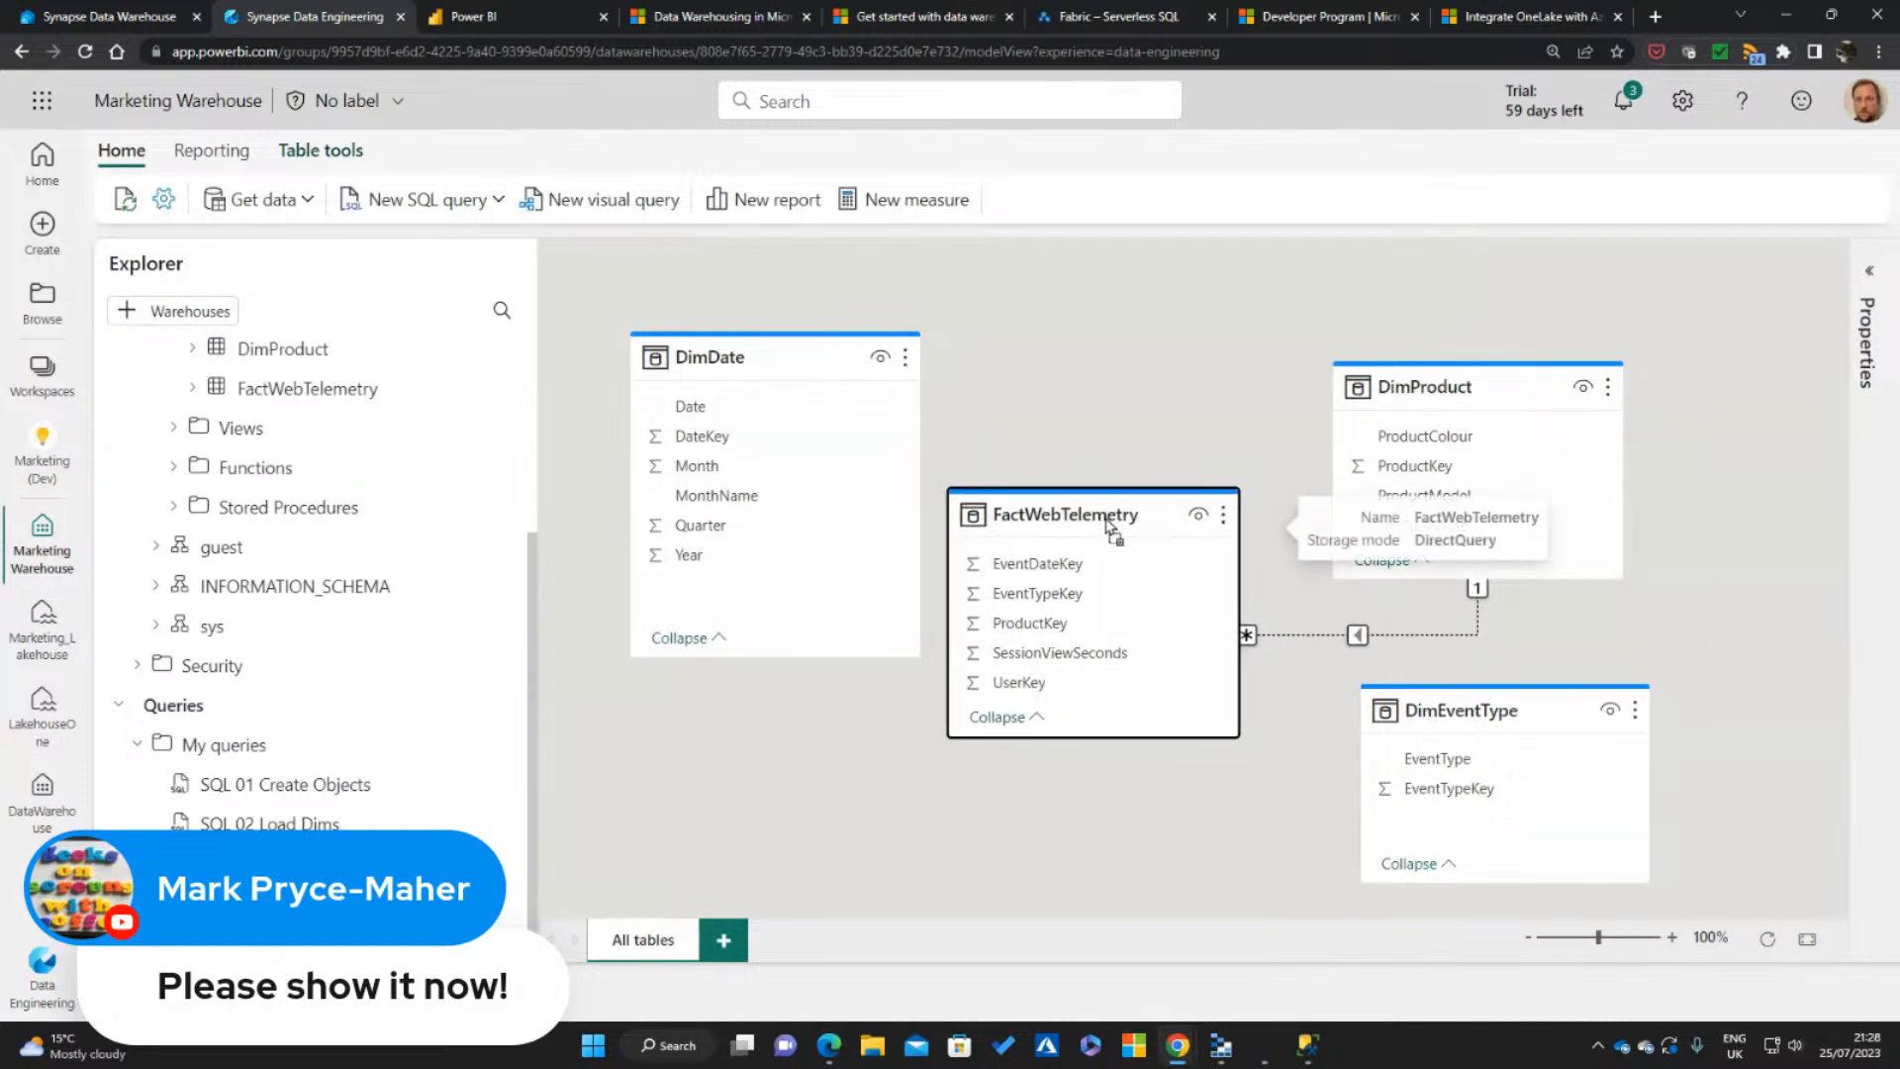
pyautogui.doubleClick(1411, 633)
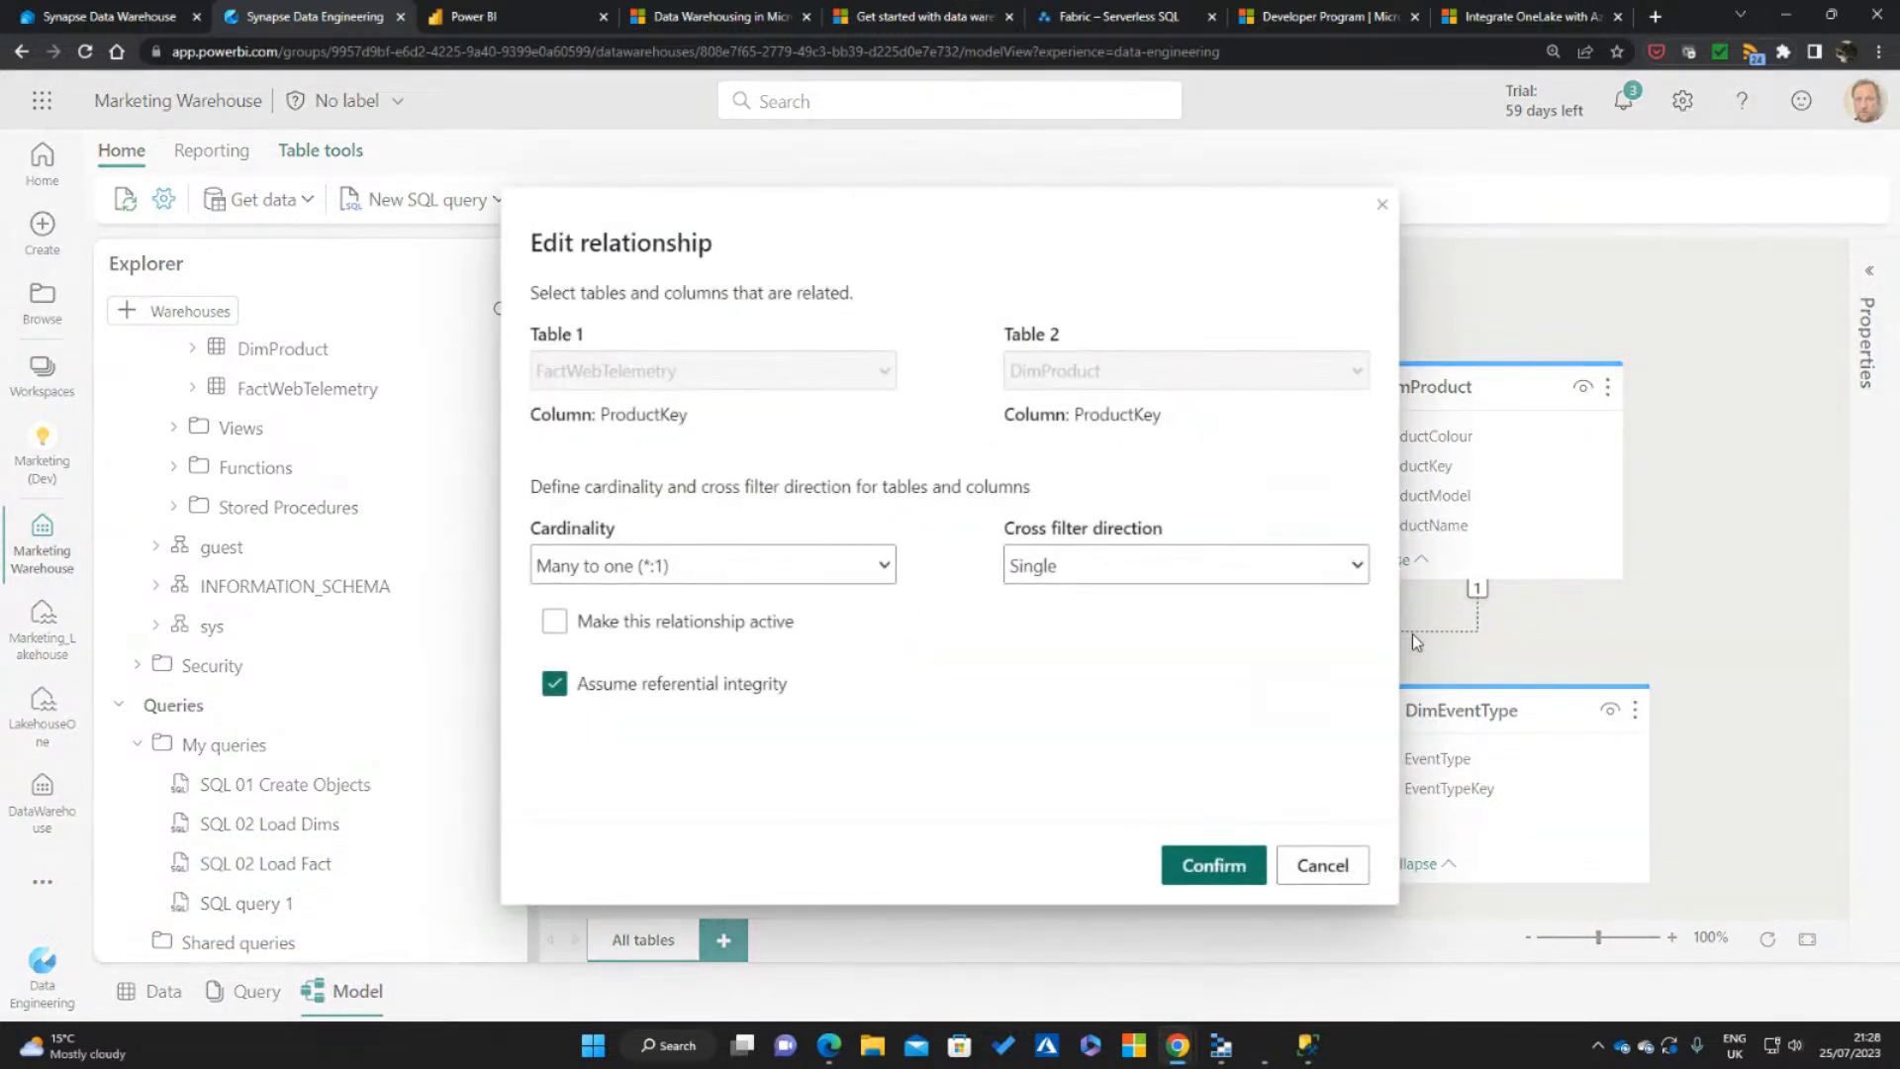
pyautogui.click(630, 633)
pyautogui.click(1215, 865)
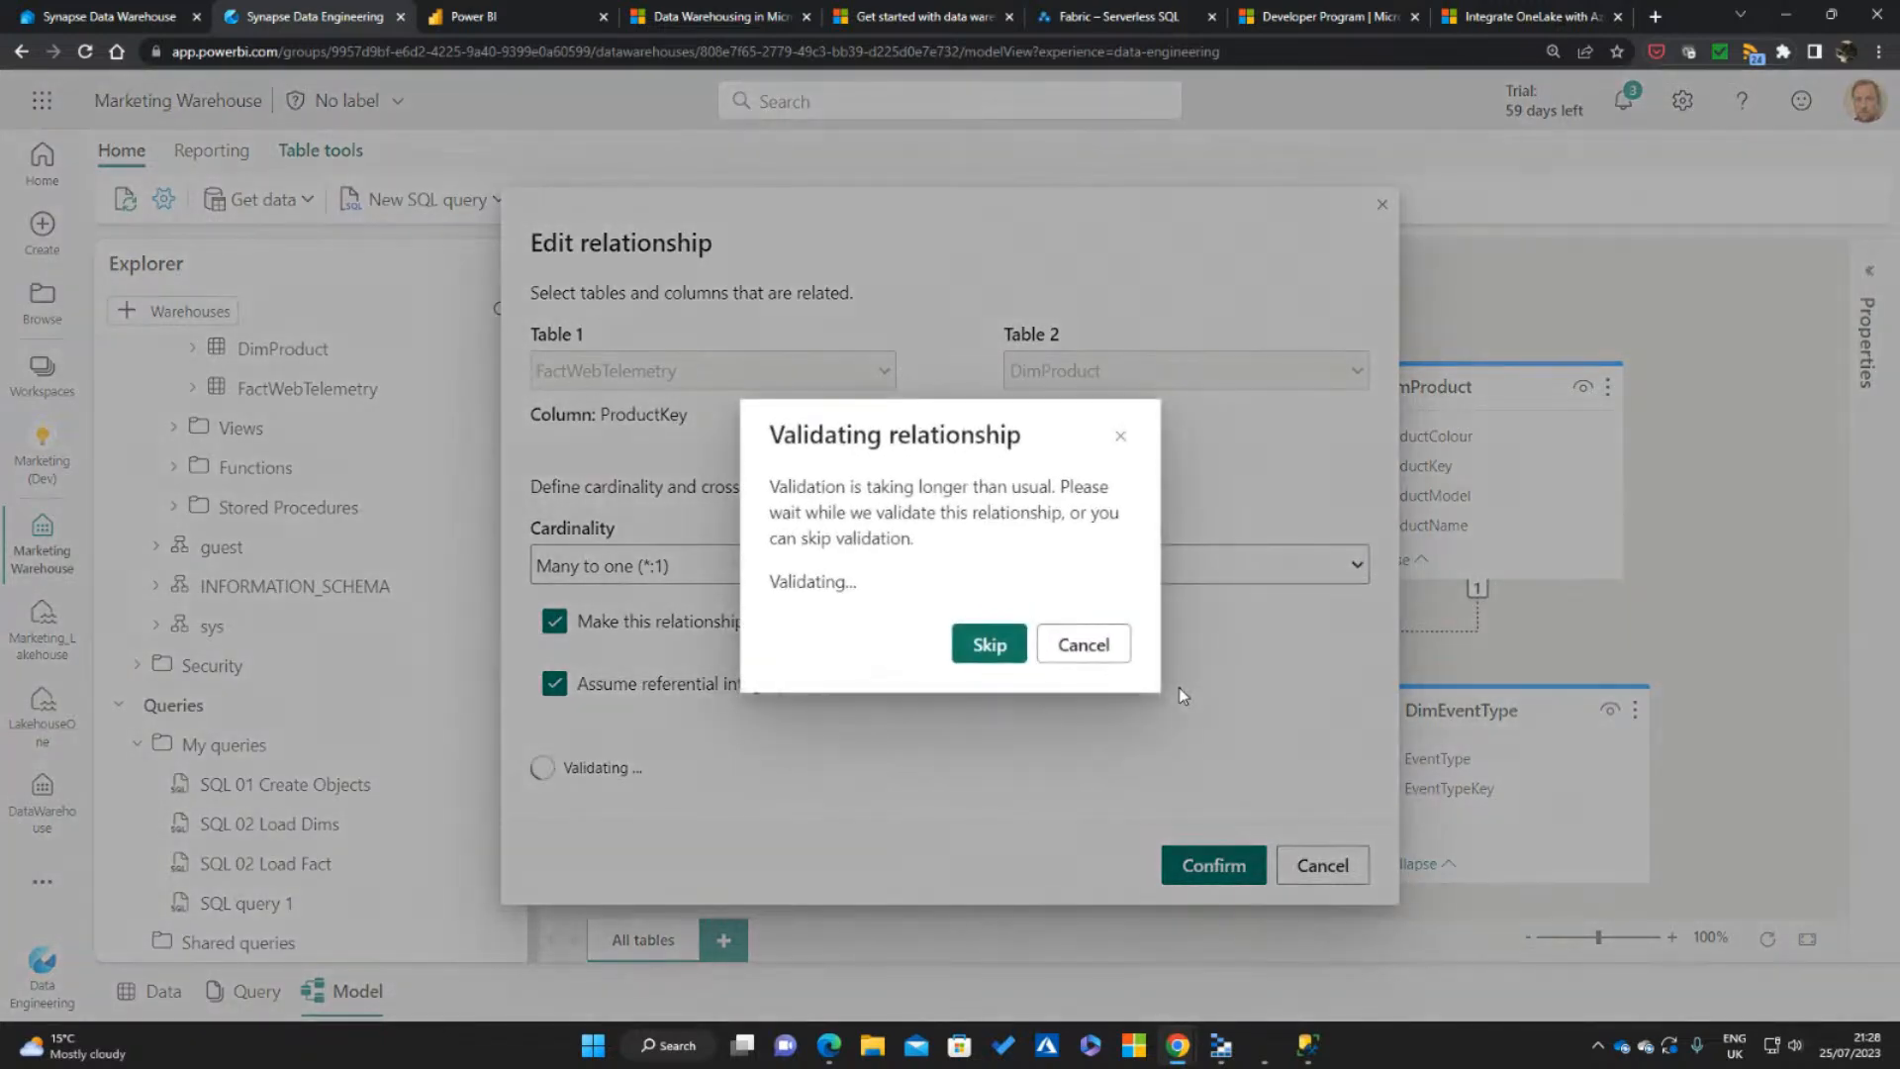
pyautogui.click(978, 640)
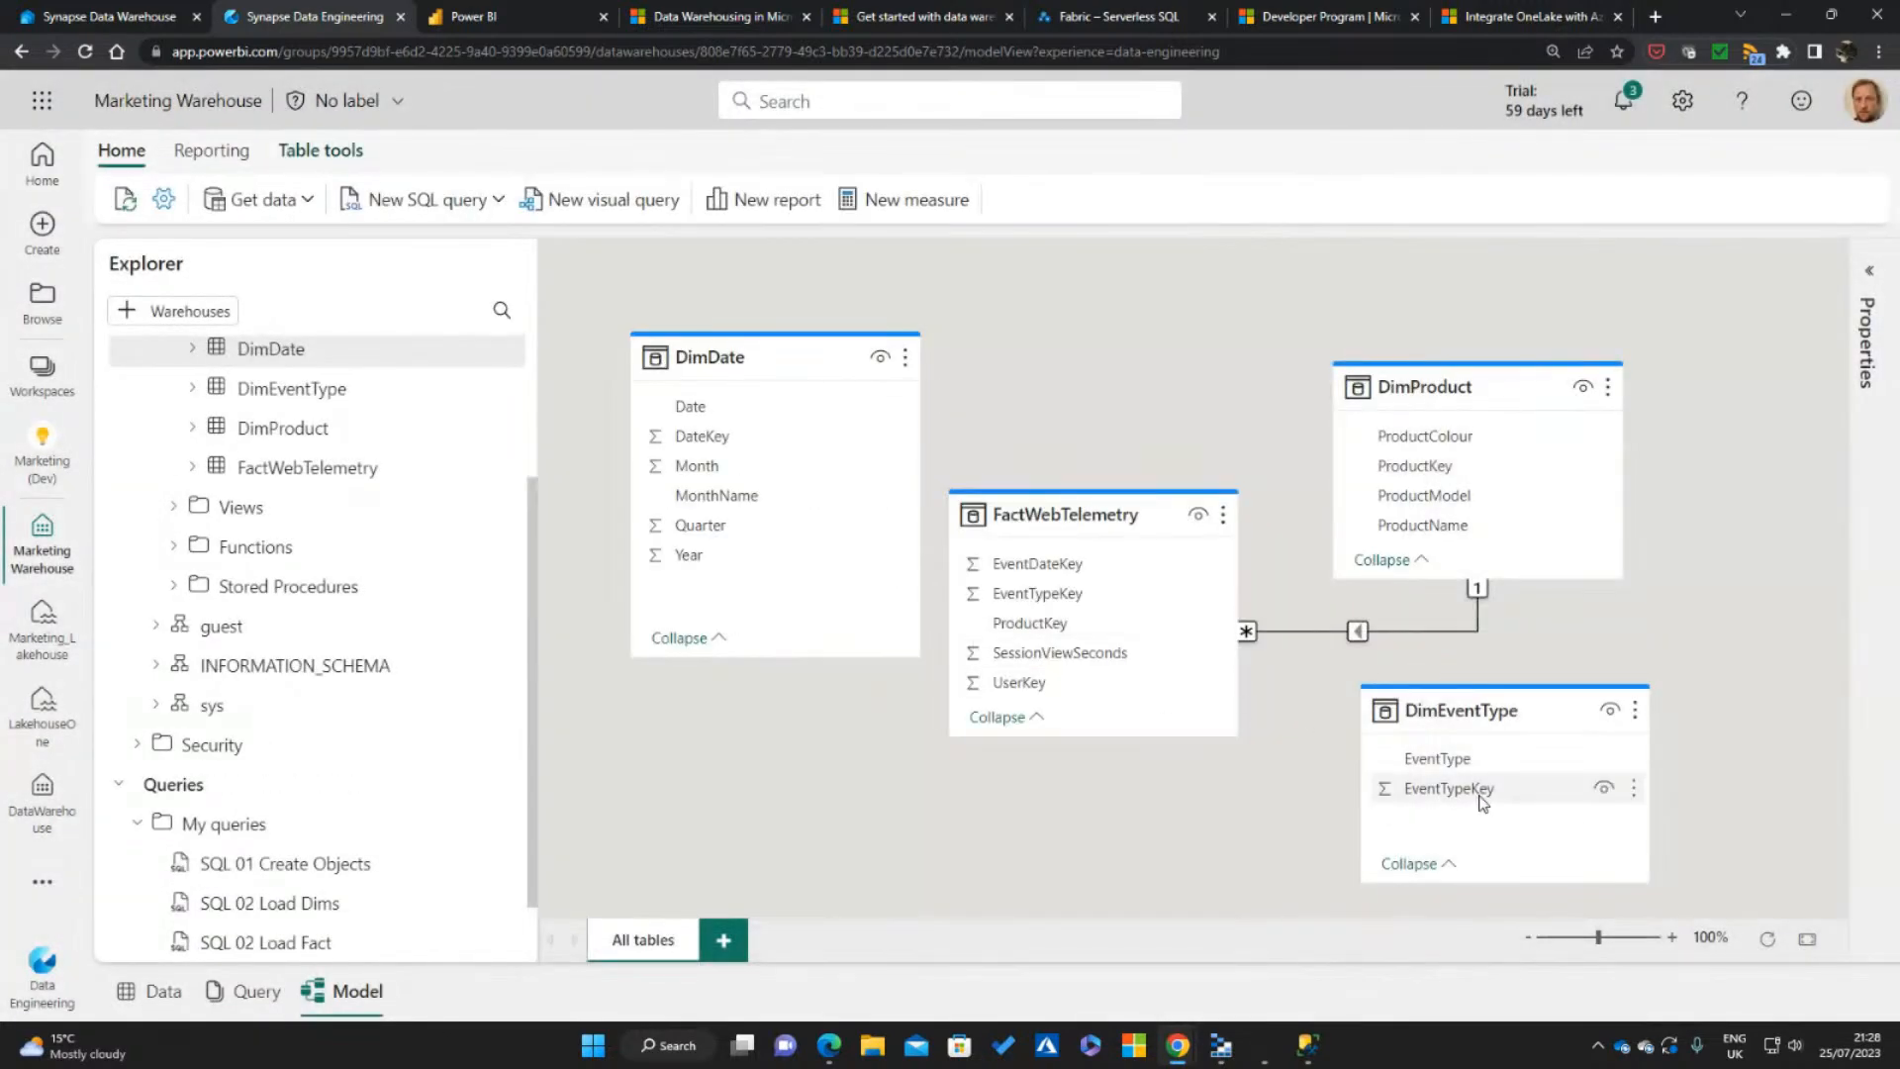
# Create an active one-to-many relationship from DimEventType's EventTypeKey to FactWebTelemetry's EventTypeKey, assuming referential integrity
pyautogui.moveTo(1474, 791); pyautogui.dragTo(1085, 600)
pyautogui.click(798, 563)
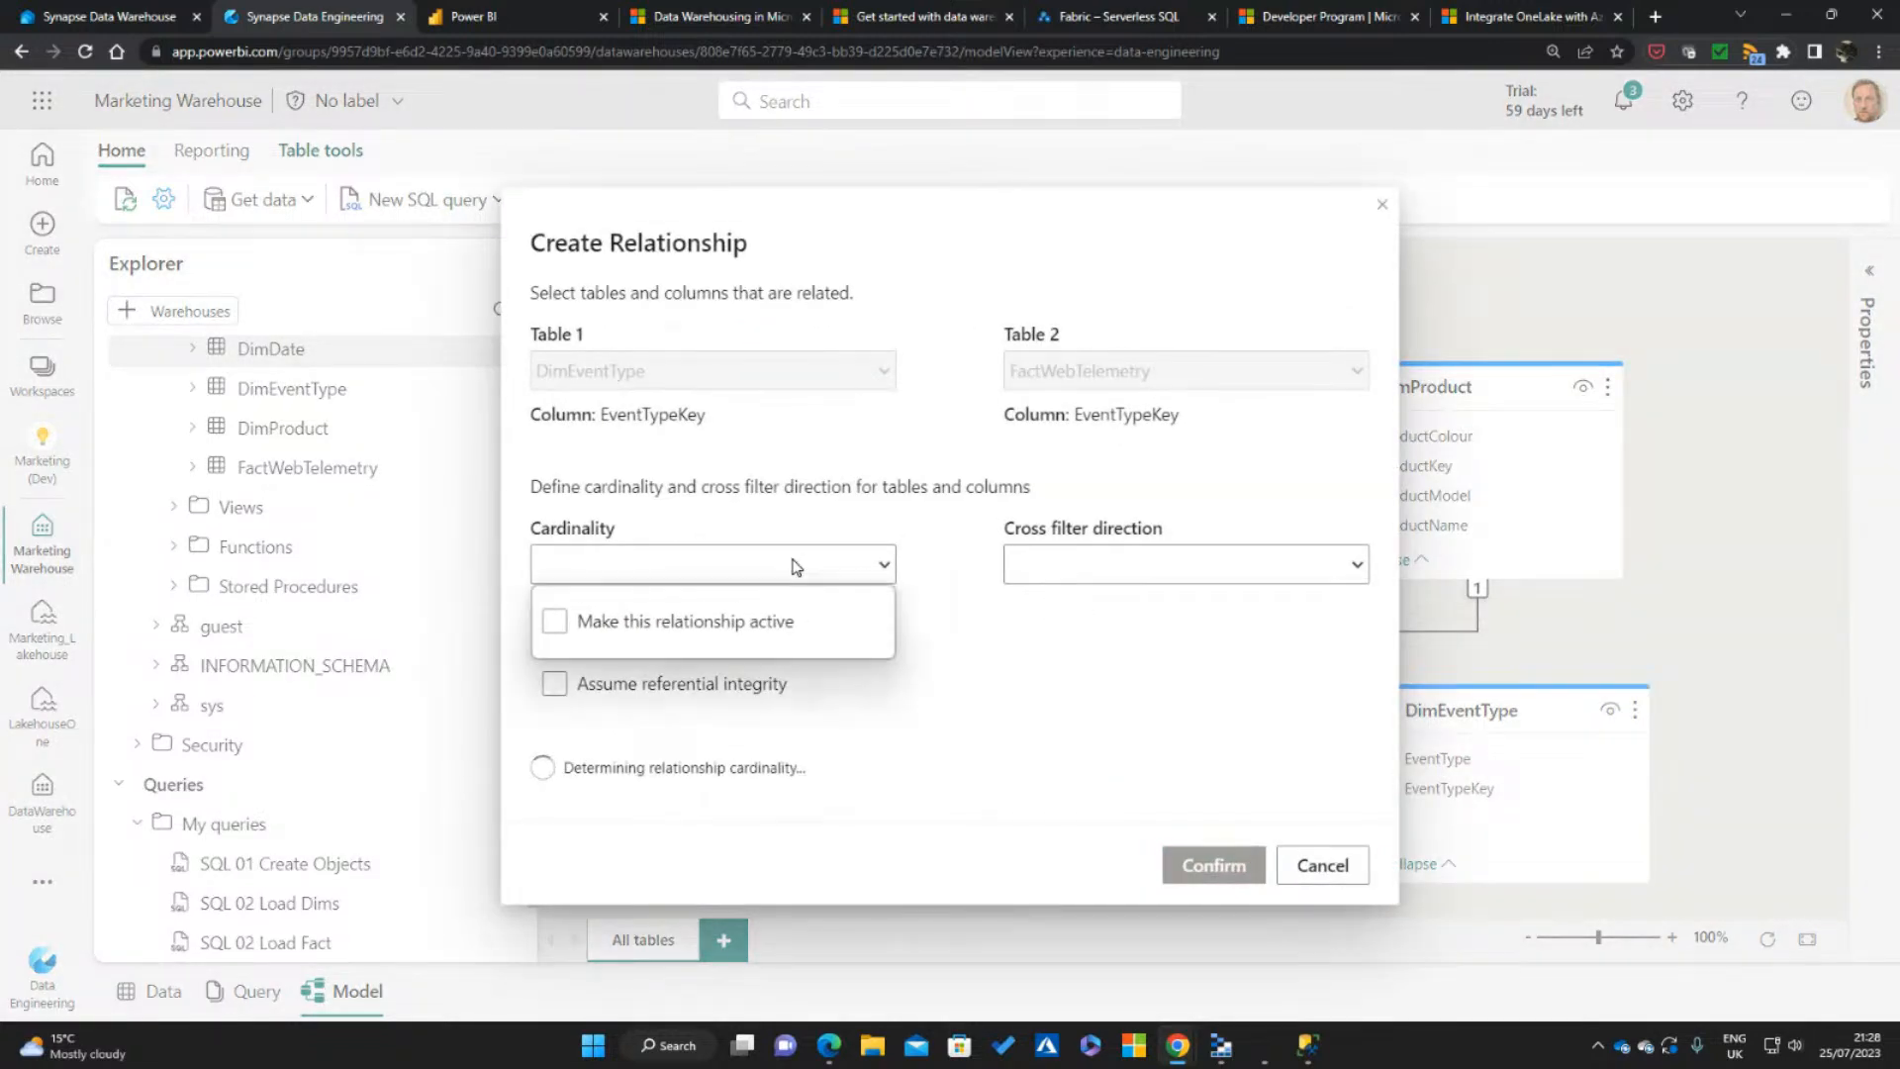
pyautogui.click(634, 647)
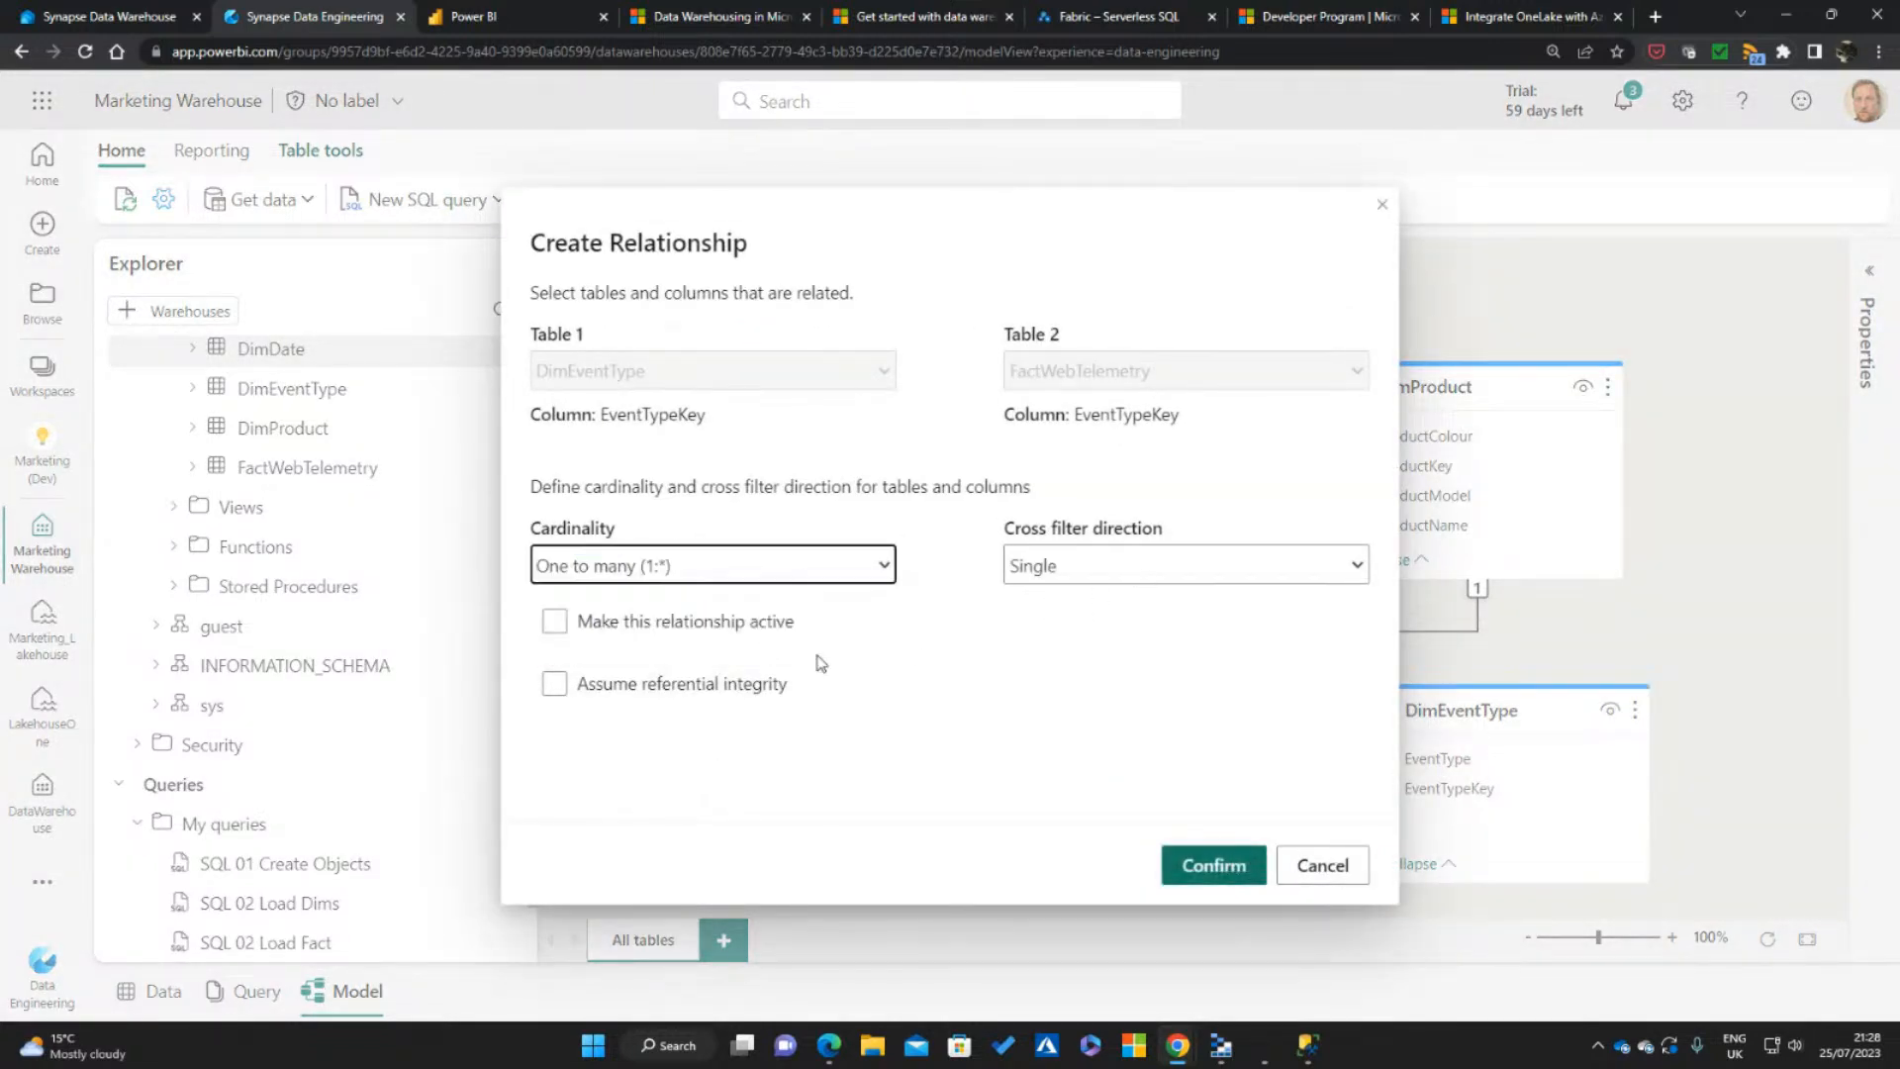
pyautogui.click(554, 622)
pyautogui.click(557, 683)
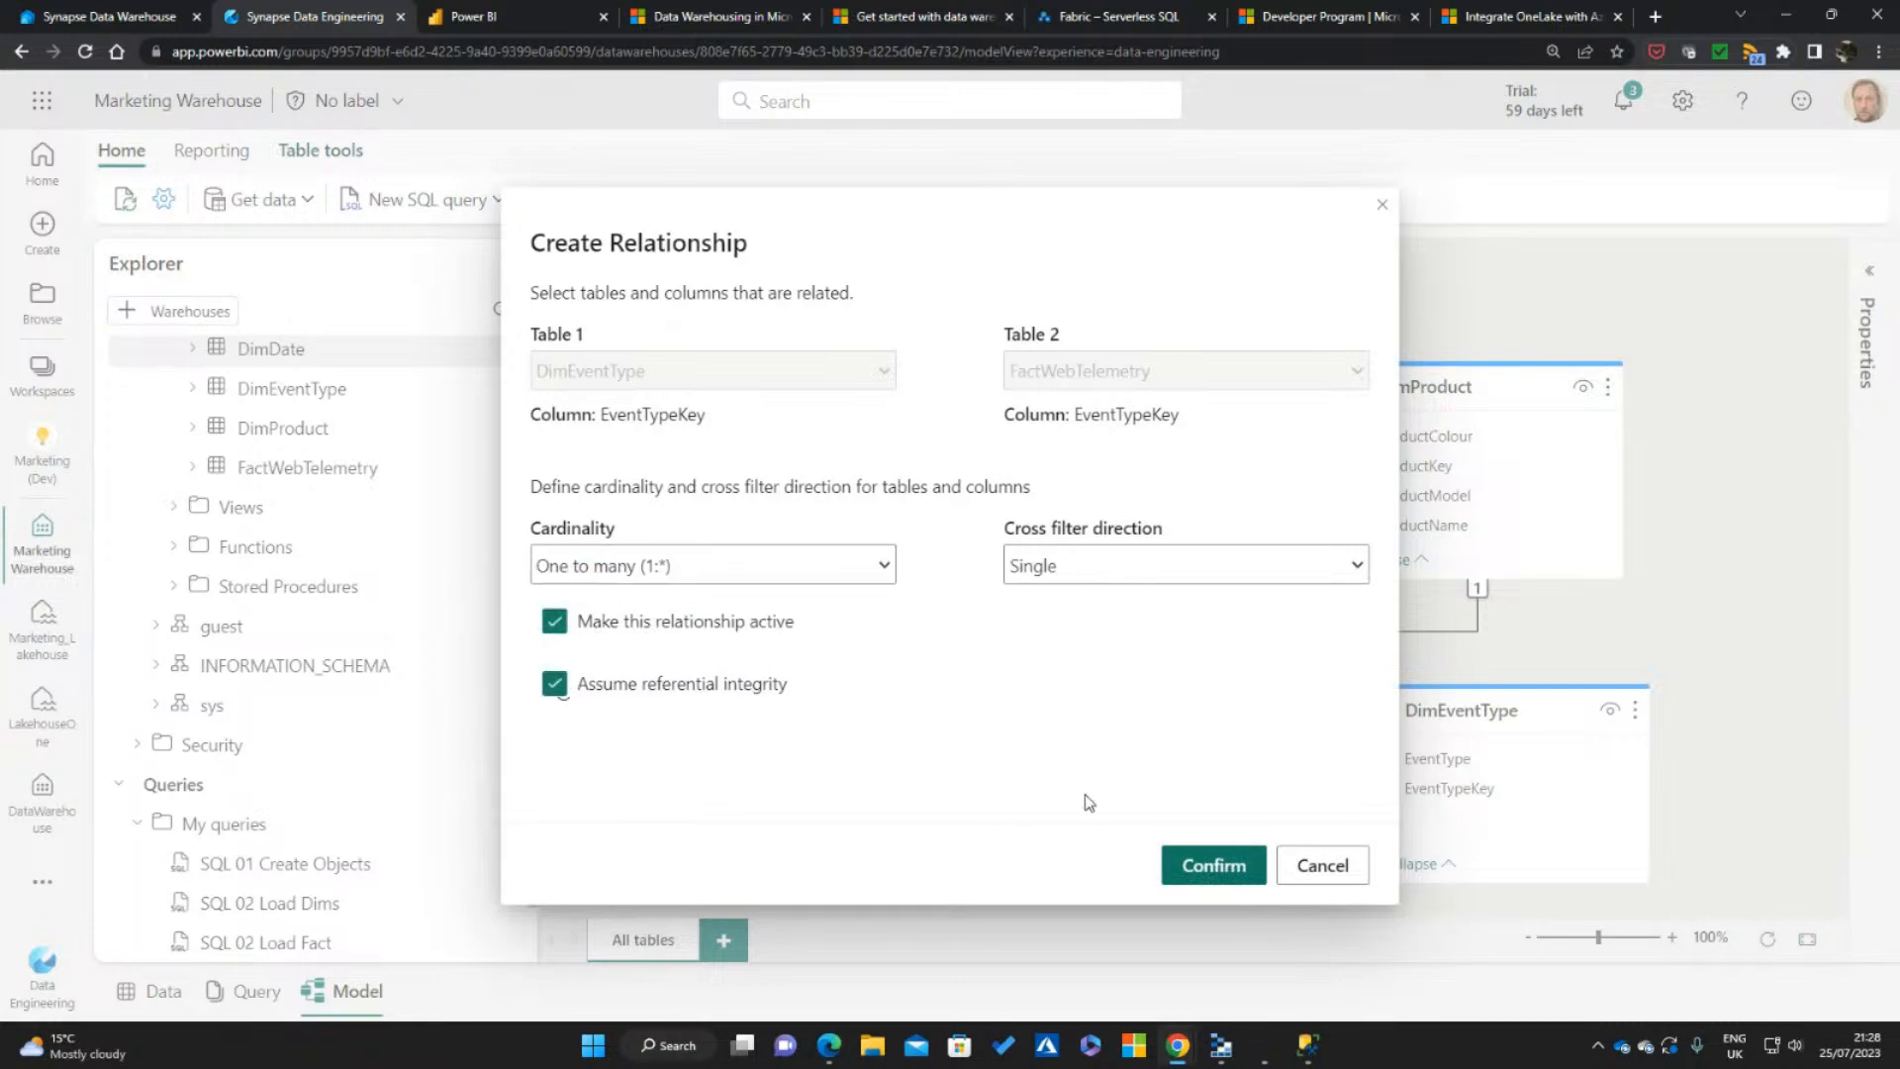
pyautogui.click(1223, 867)
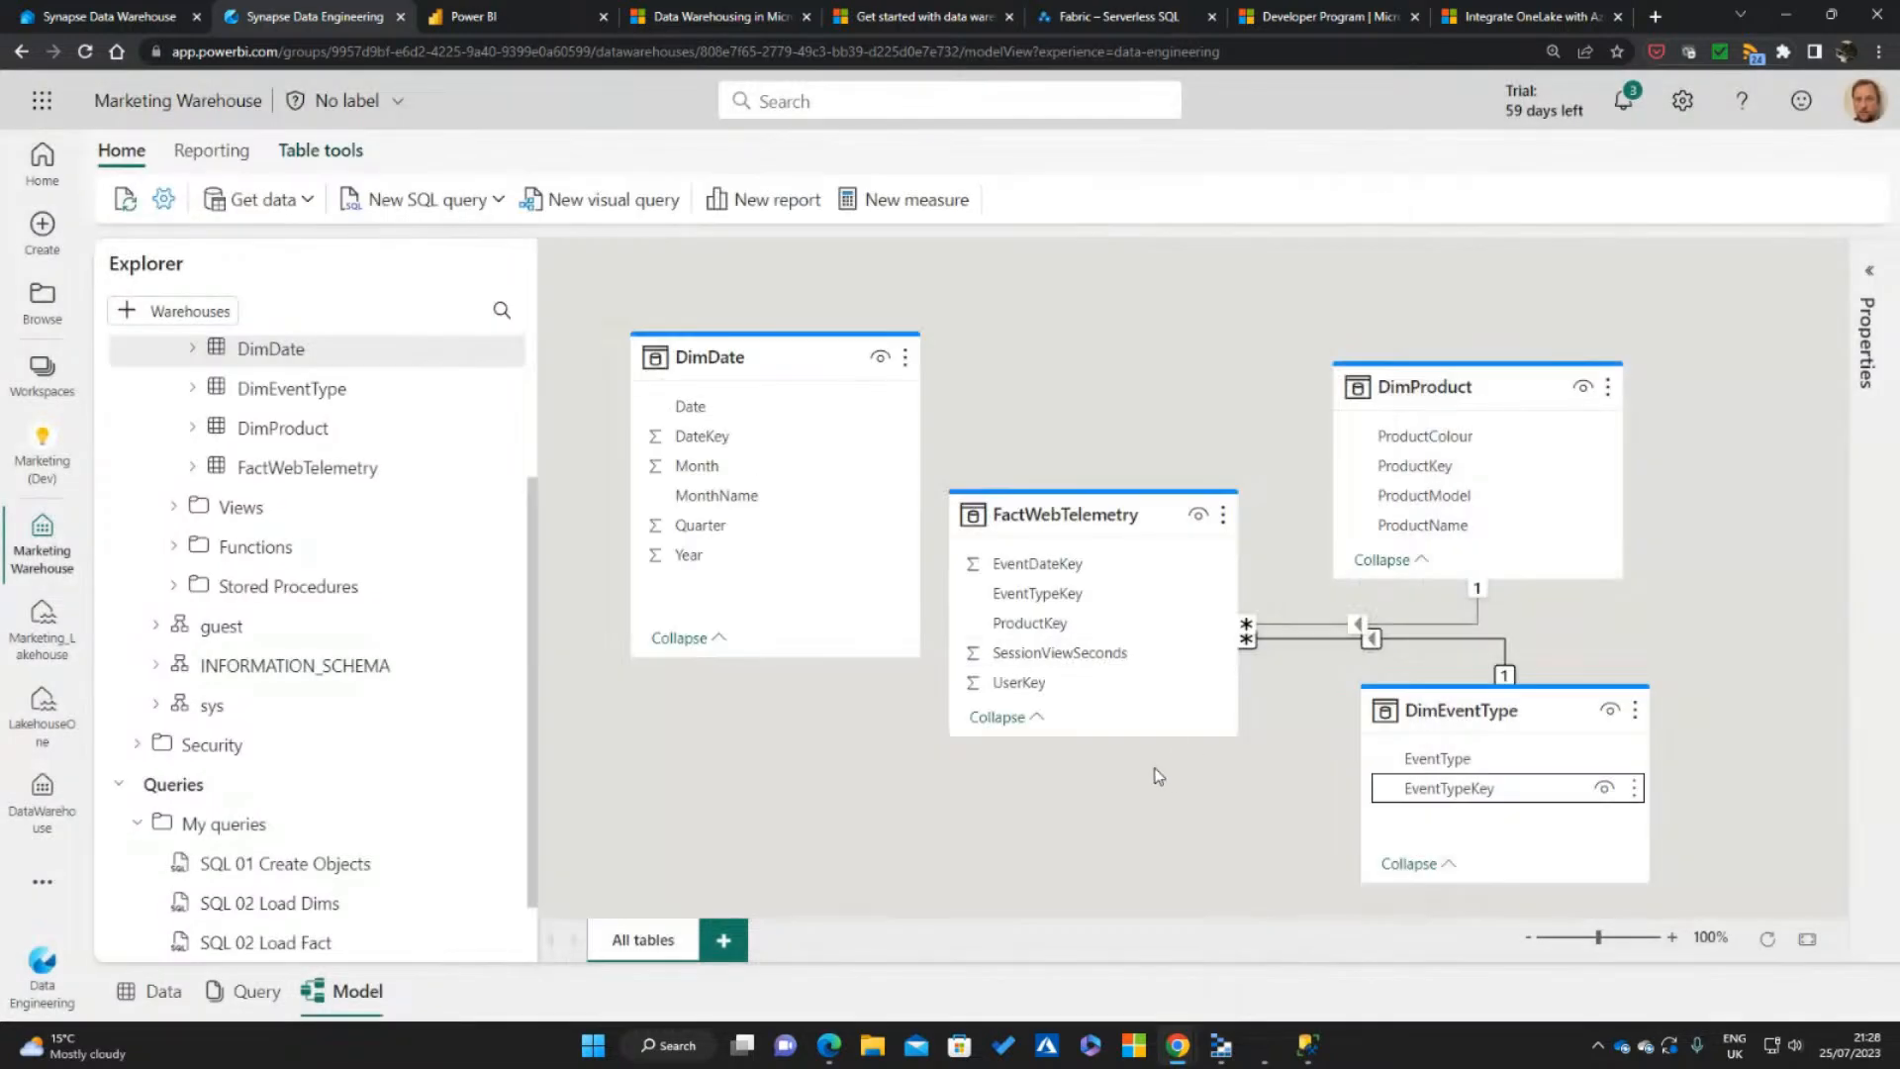
# Move the DimProduct and DimEventType cards farther apart vertically in the model diagram
pyautogui.moveTo(1449, 386); pyautogui.dragTo(1398, 356)
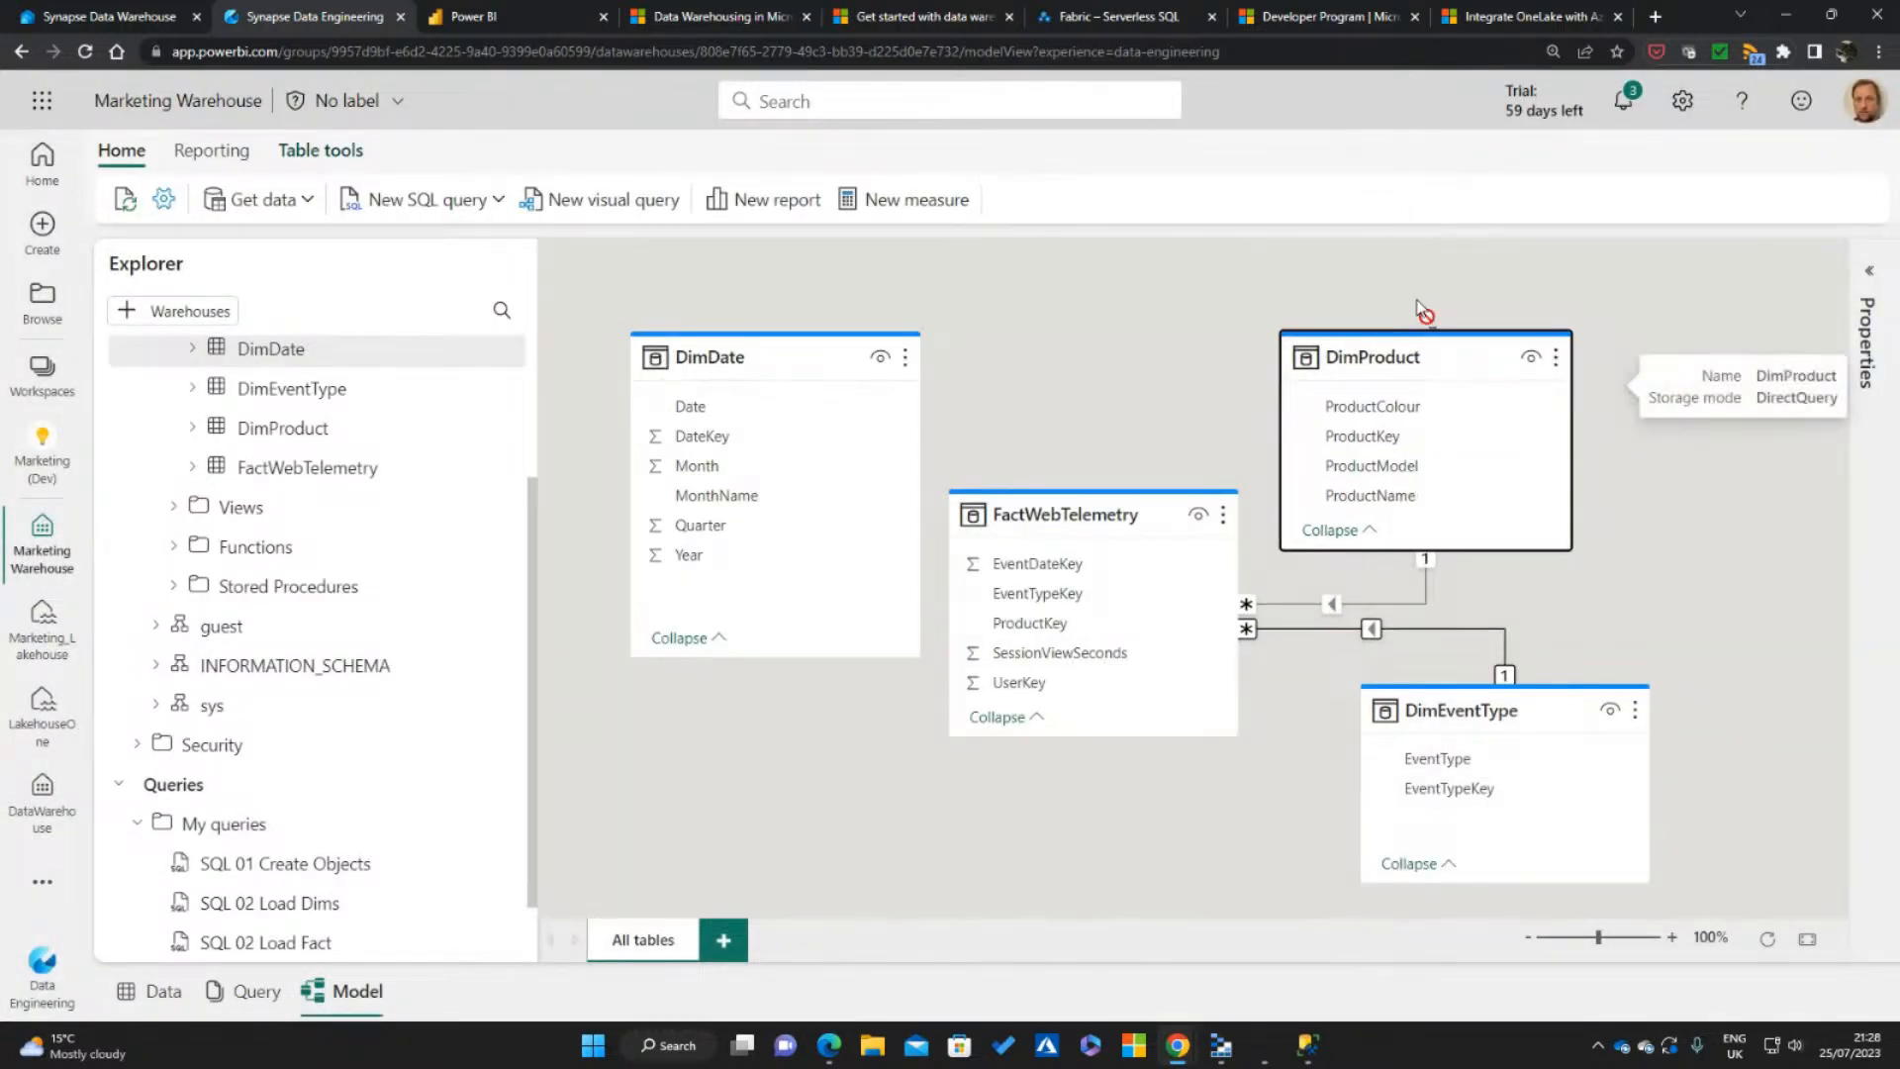
pyautogui.moveTo(1471, 710); pyautogui.dragTo(1435, 737)
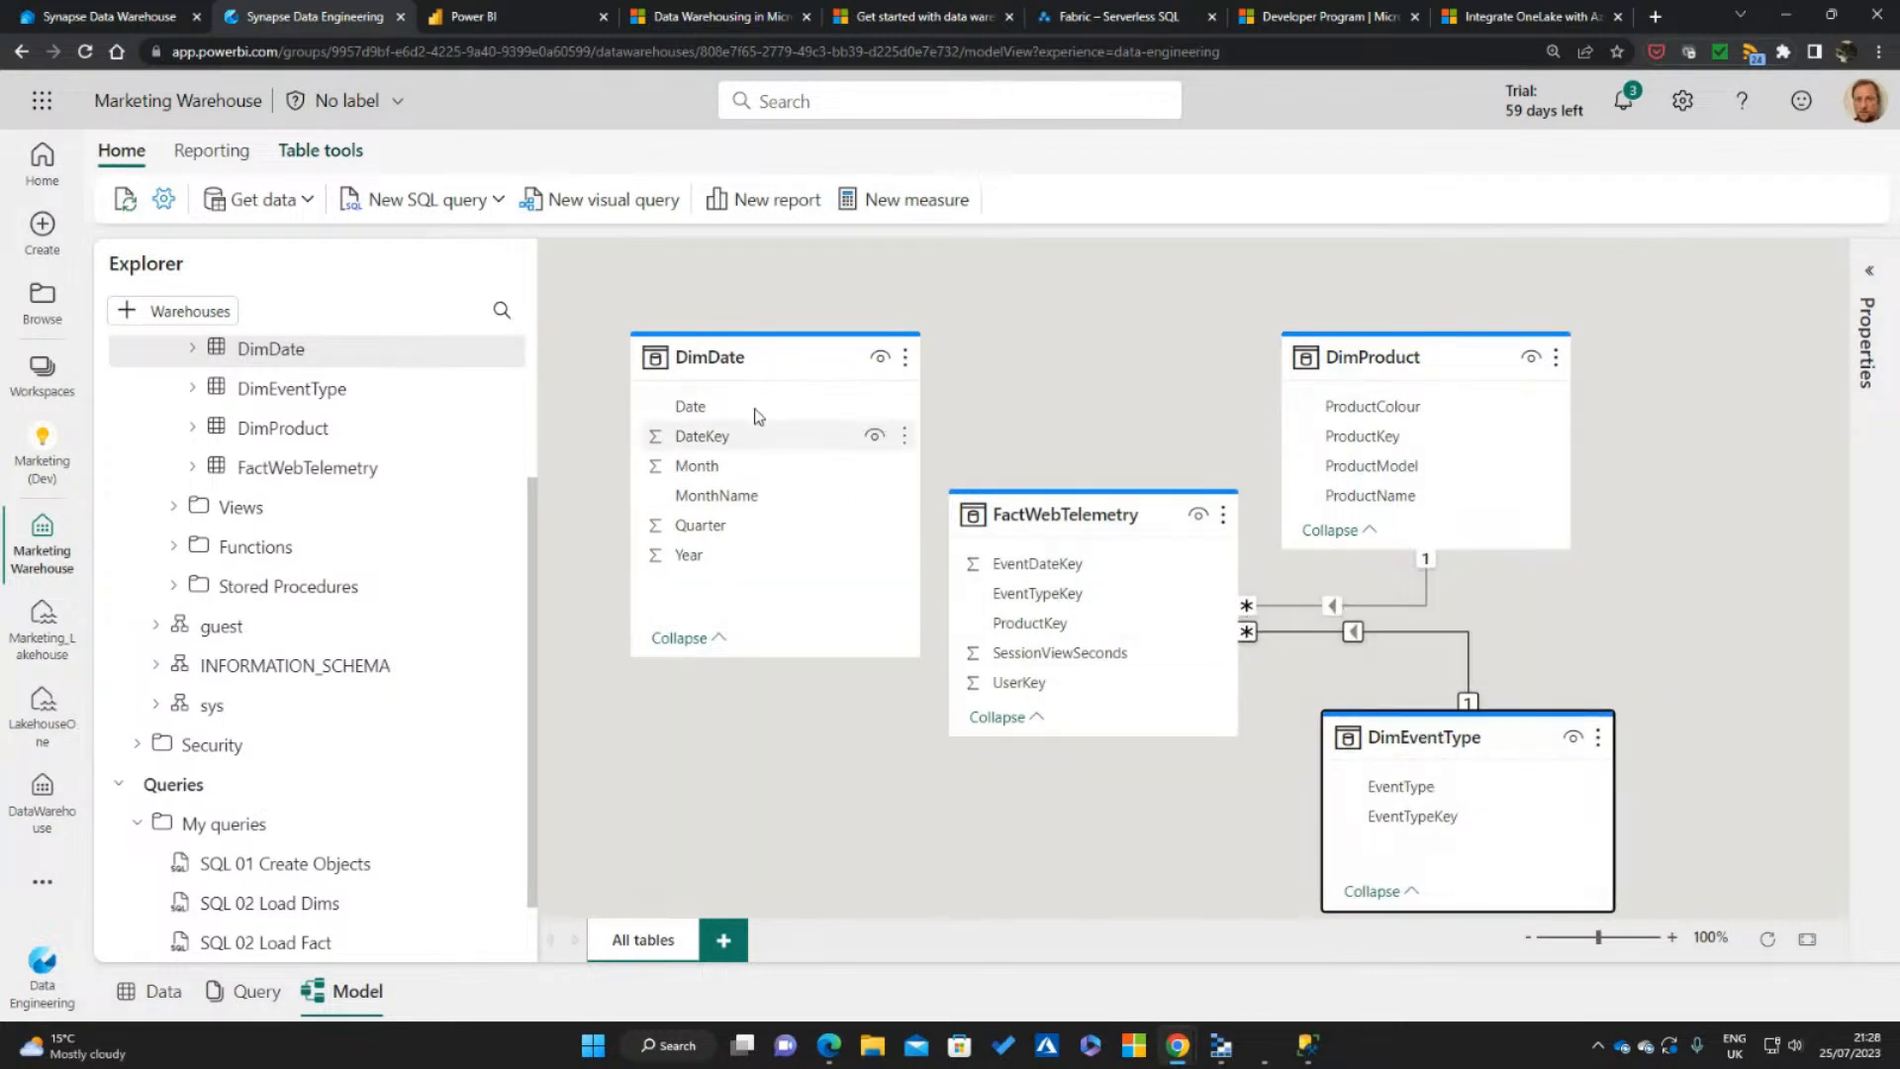
pyautogui.click(752, 364)
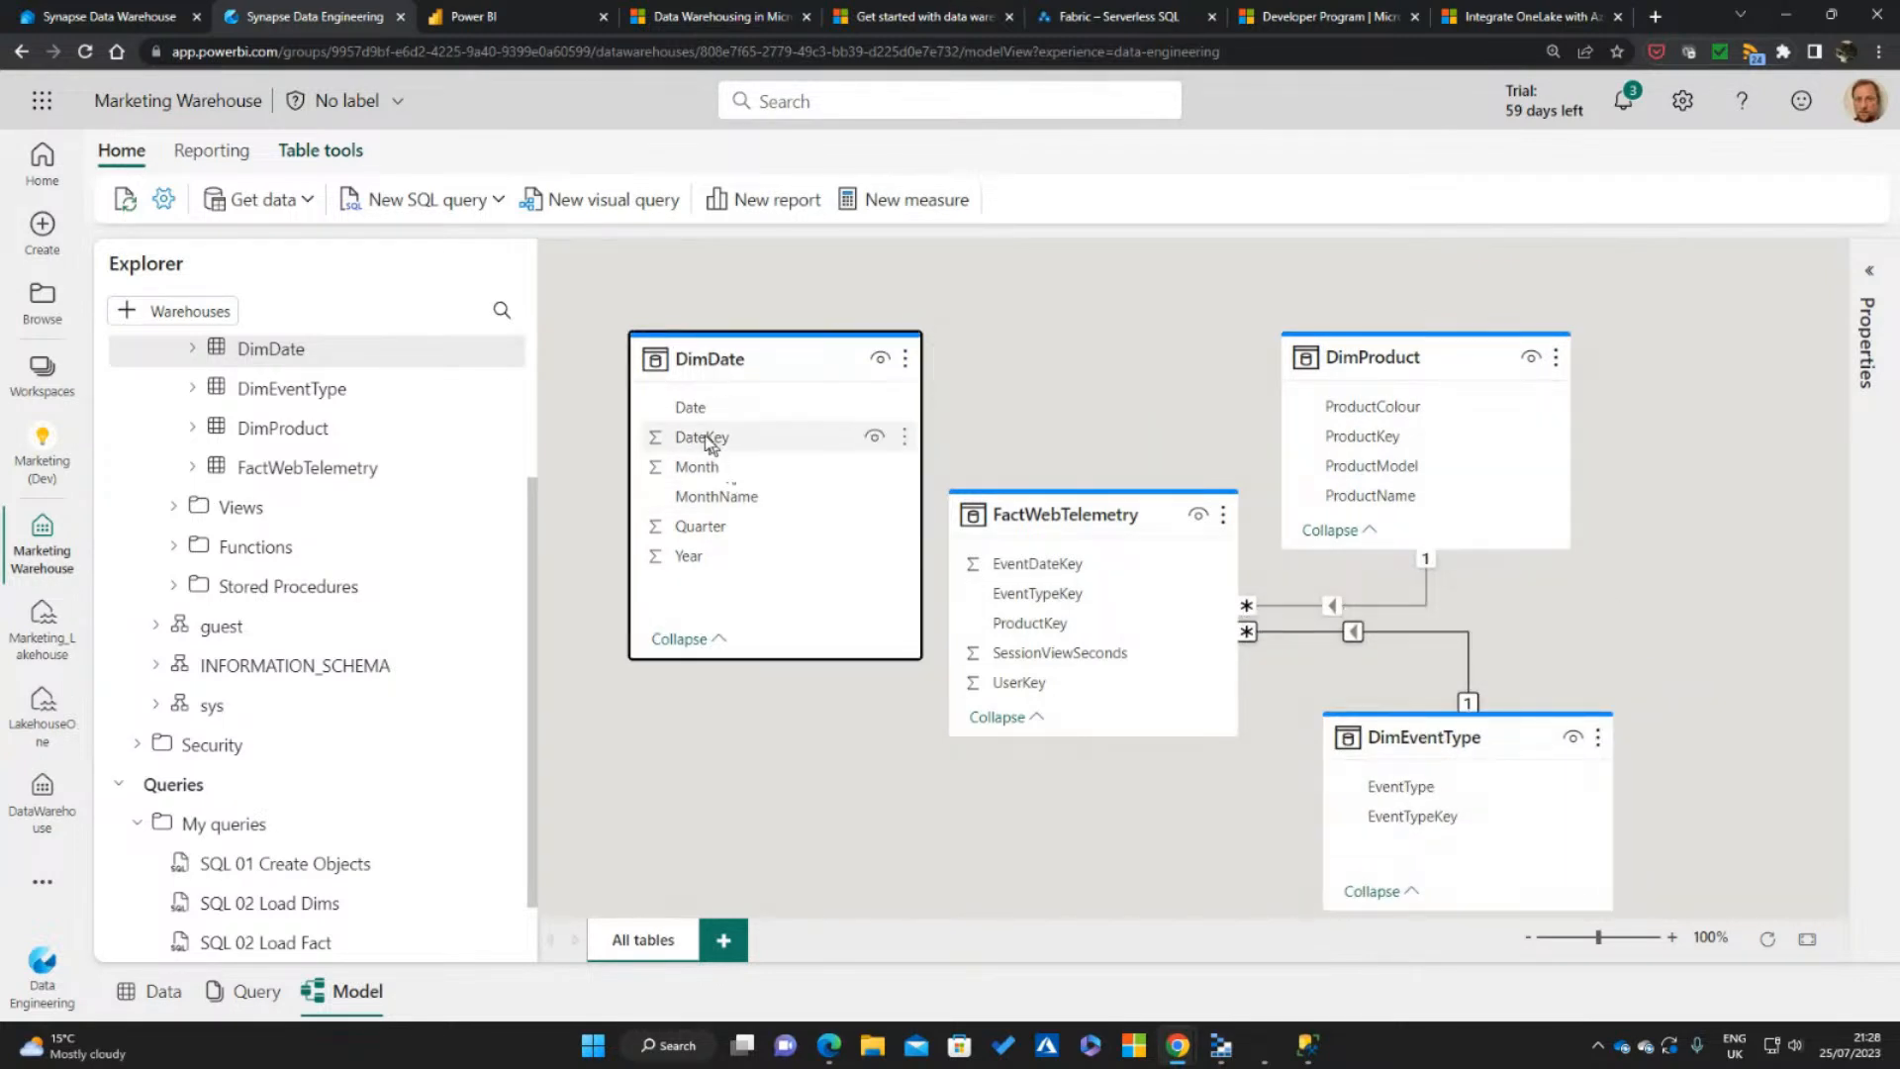
# Create an active one-to-many relationship from DimDate's DateKey to FactWebTelemetry's EventDateKey, assuming referential integrity
pyautogui.moveTo(705, 438); pyautogui.dragTo(1062, 566)
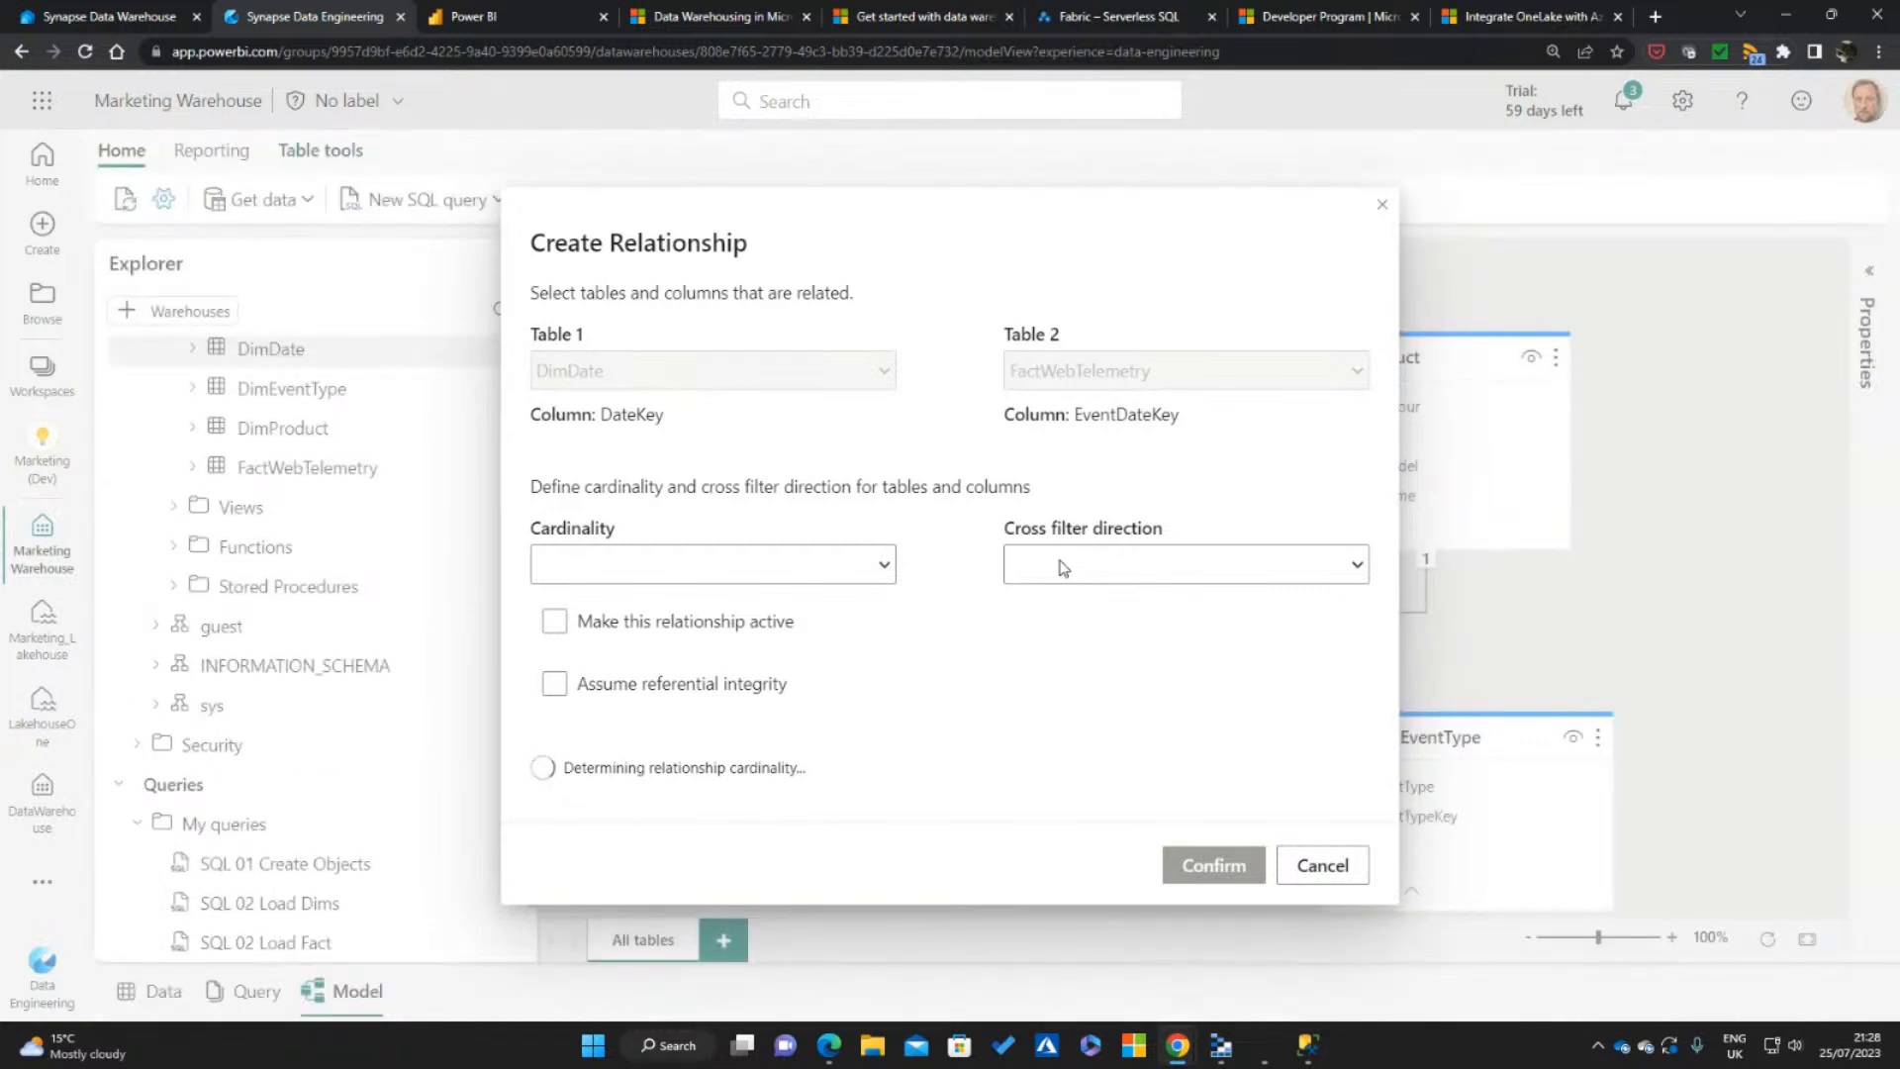
pyautogui.click(801, 567)
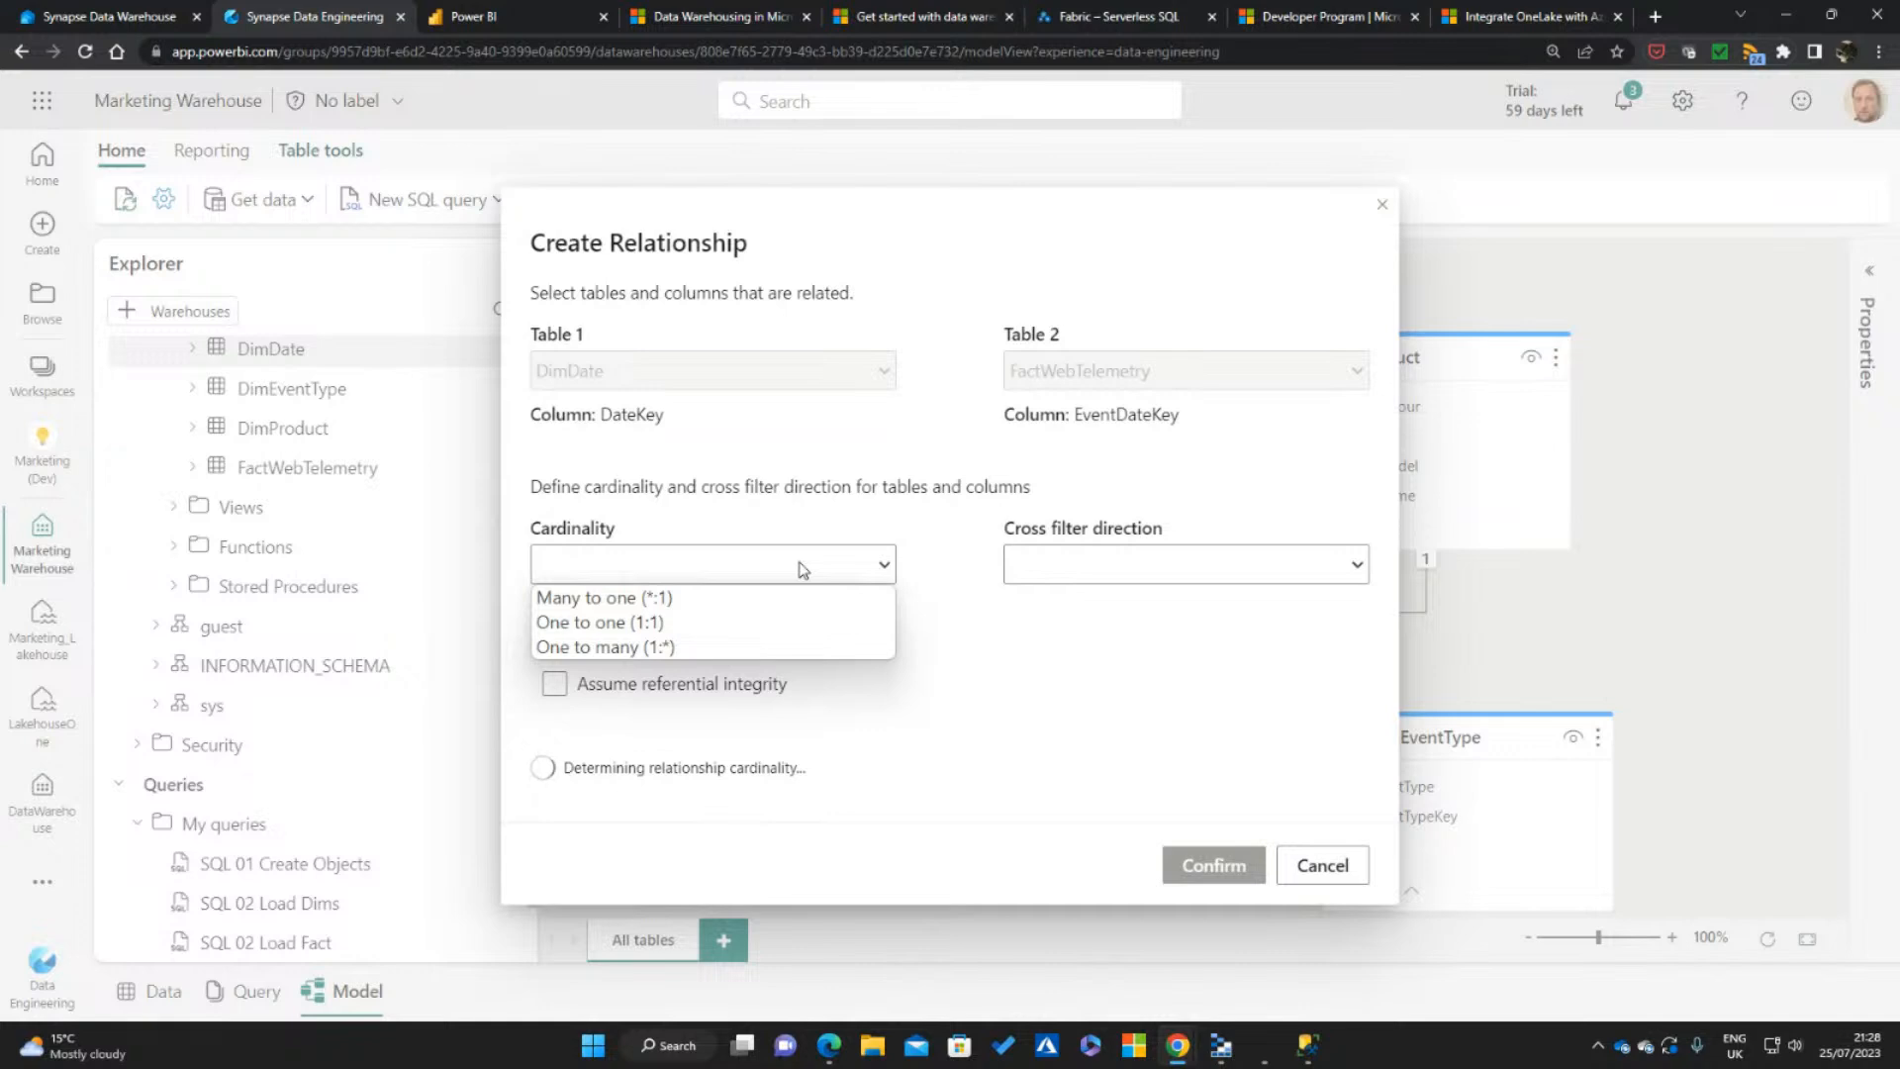
pyautogui.click(734, 645)
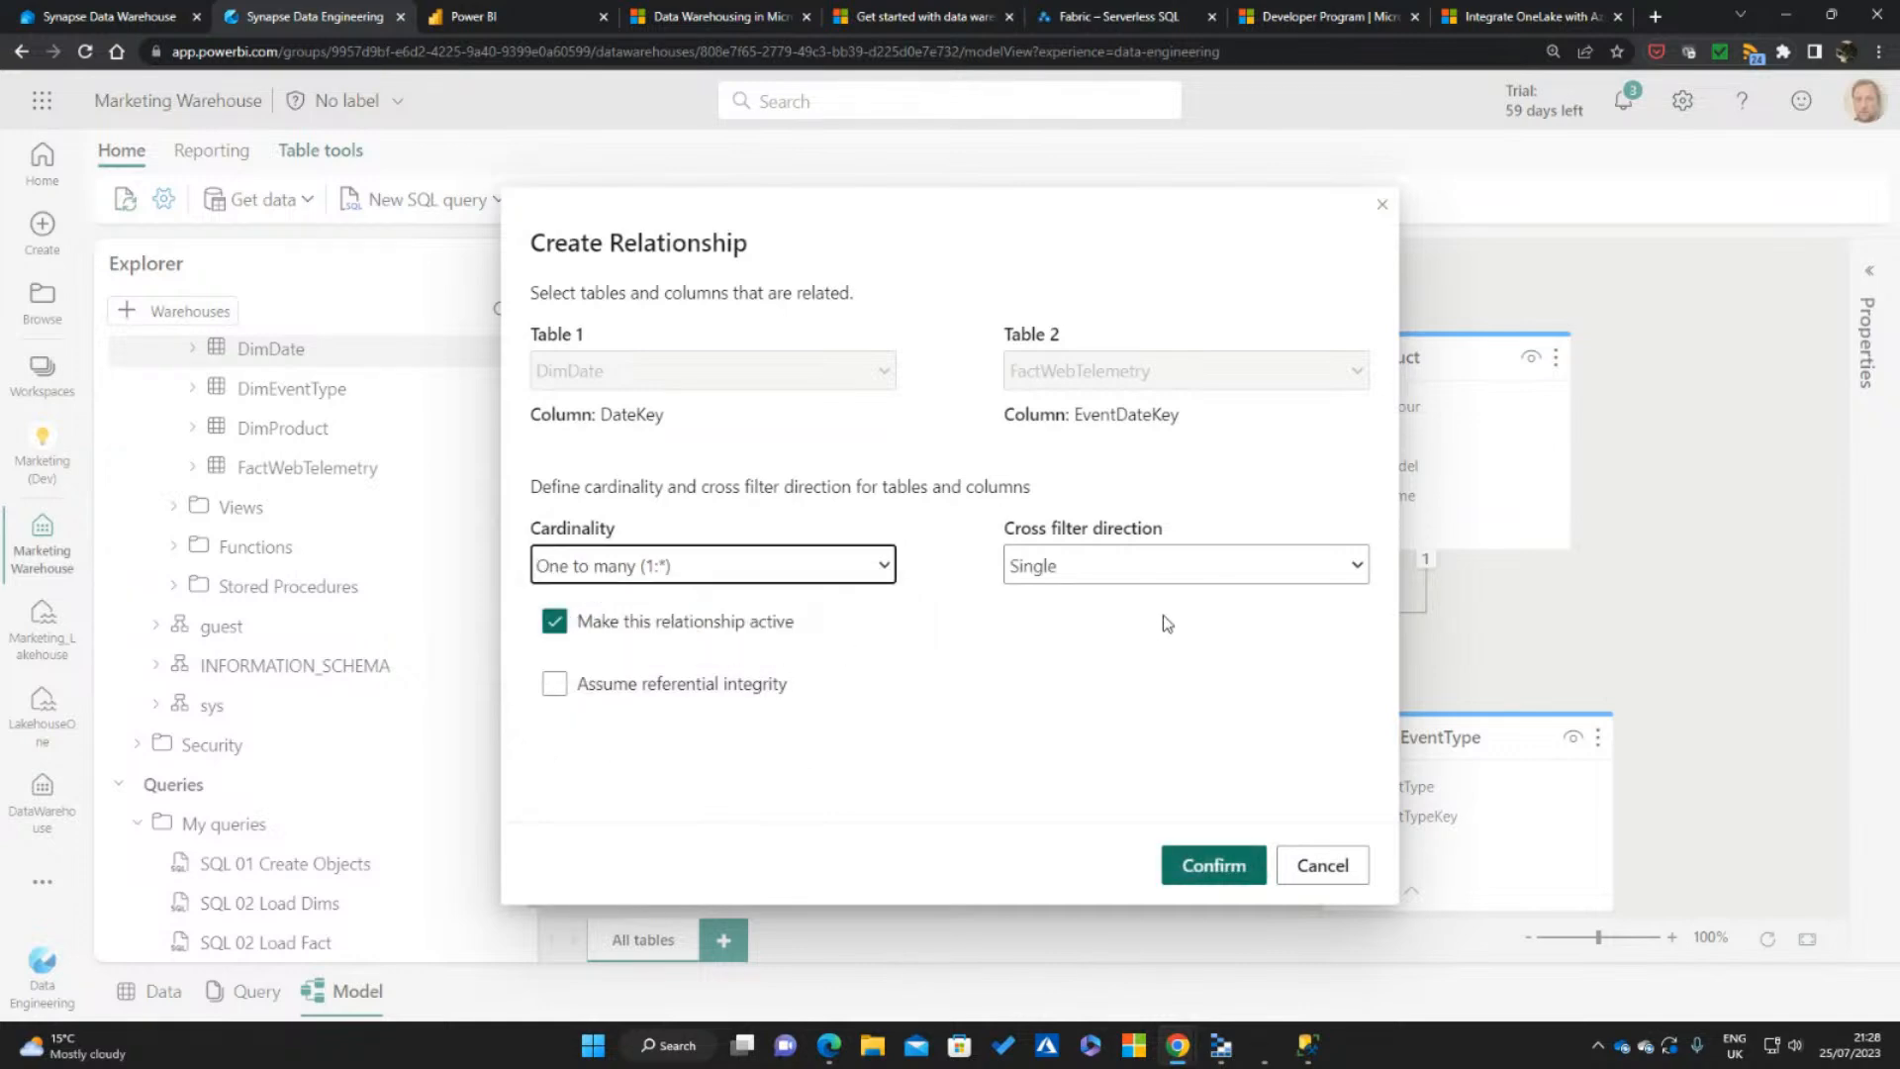
pyautogui.click(621, 686)
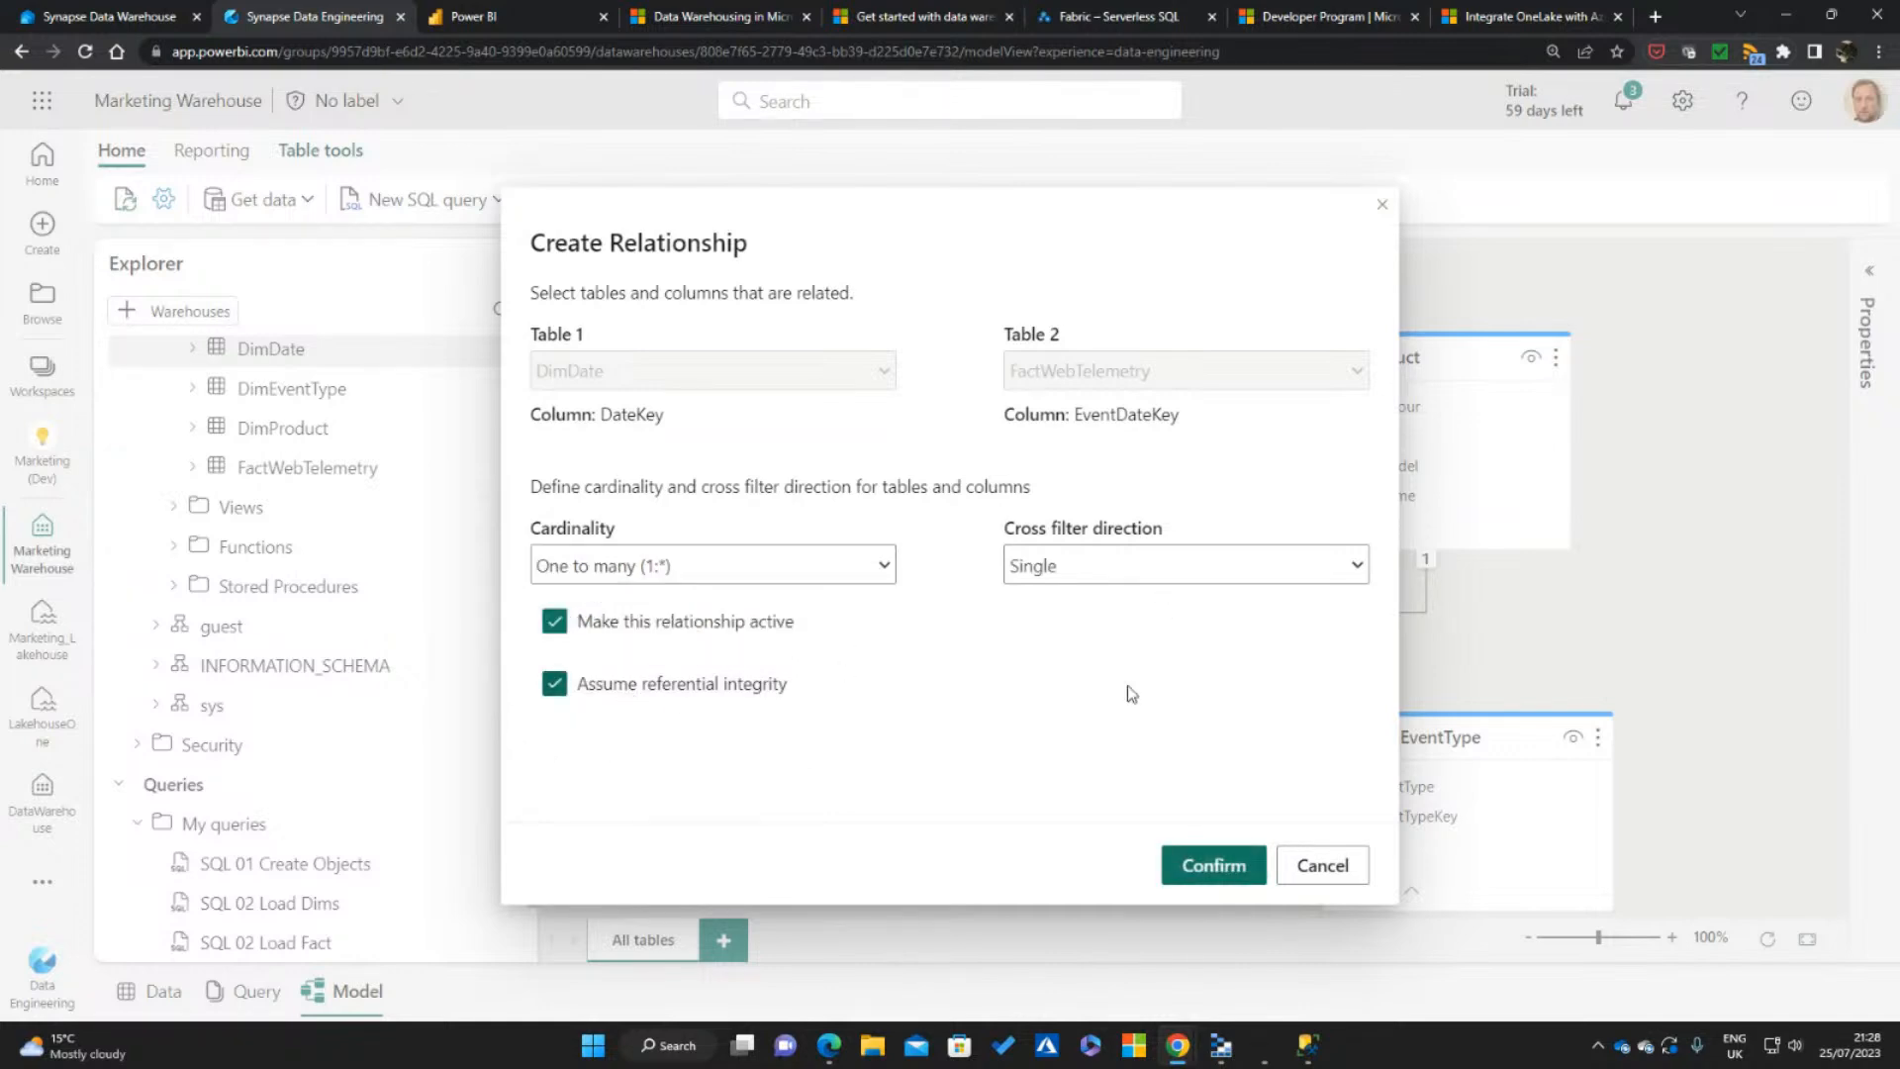
pyautogui.click(1231, 874)
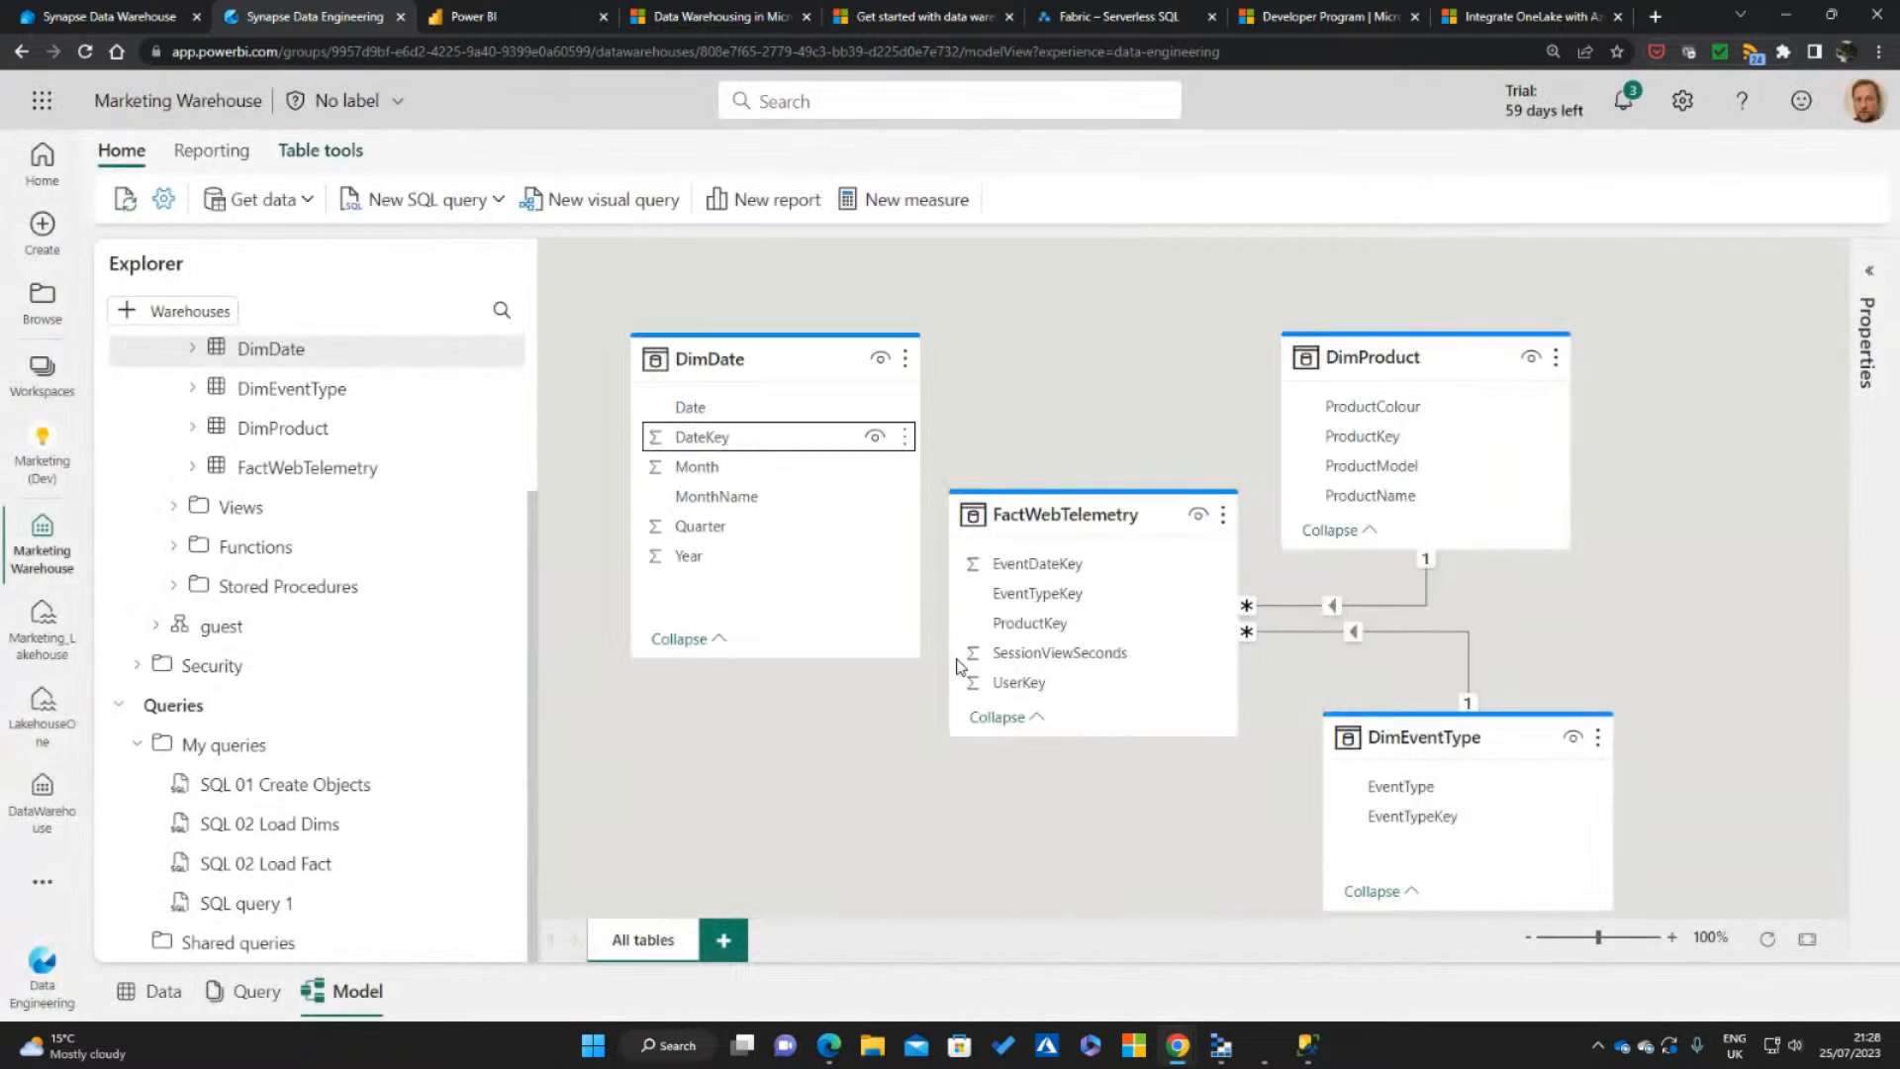
# Spread out the DimDate, DimProduct, DimEventType and FactWebTelemetry cards to leave more space between the fact and dimension tables
pyautogui.click(764, 364)
pyautogui.moveTo(714, 350); pyautogui.dragTo(711, 380)
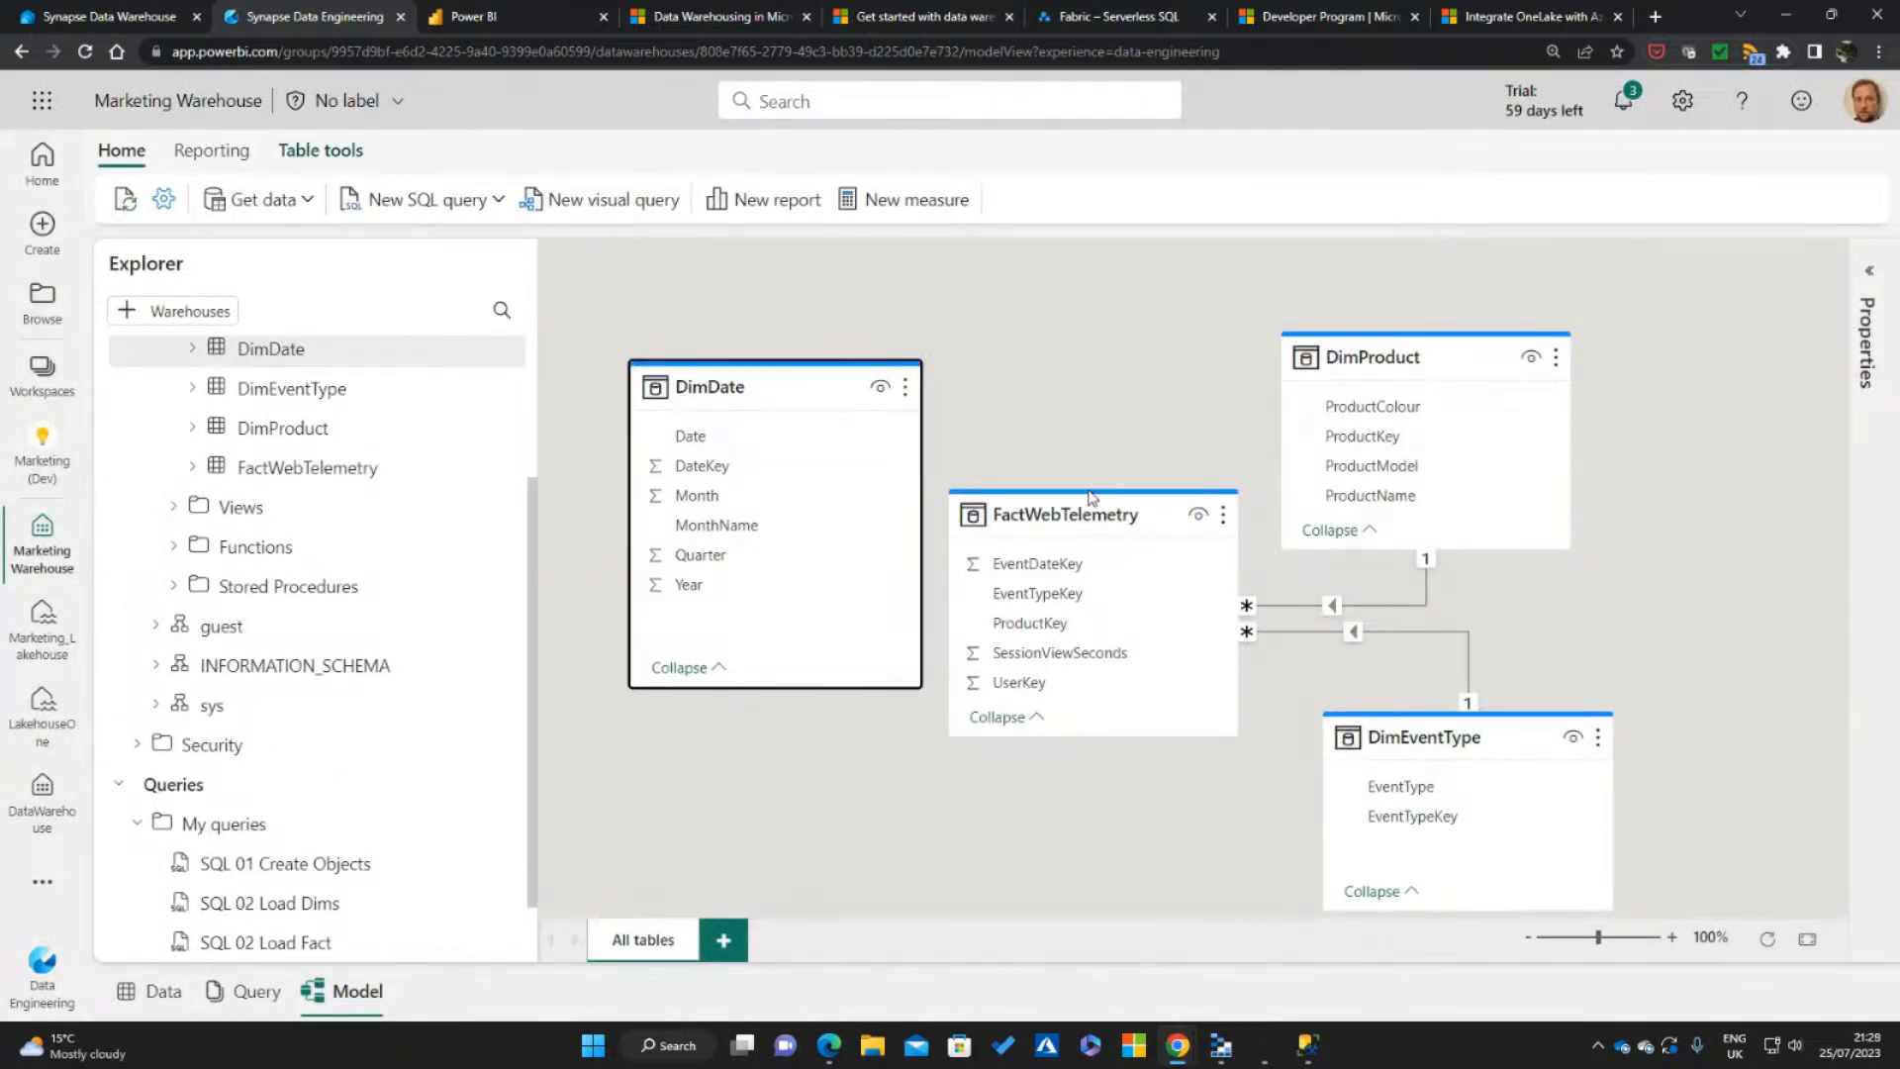
pyautogui.moveTo(1387, 354); pyautogui.dragTo(1534, 355)
pyautogui.moveTo(1463, 743); pyautogui.dragTo(1538, 743)
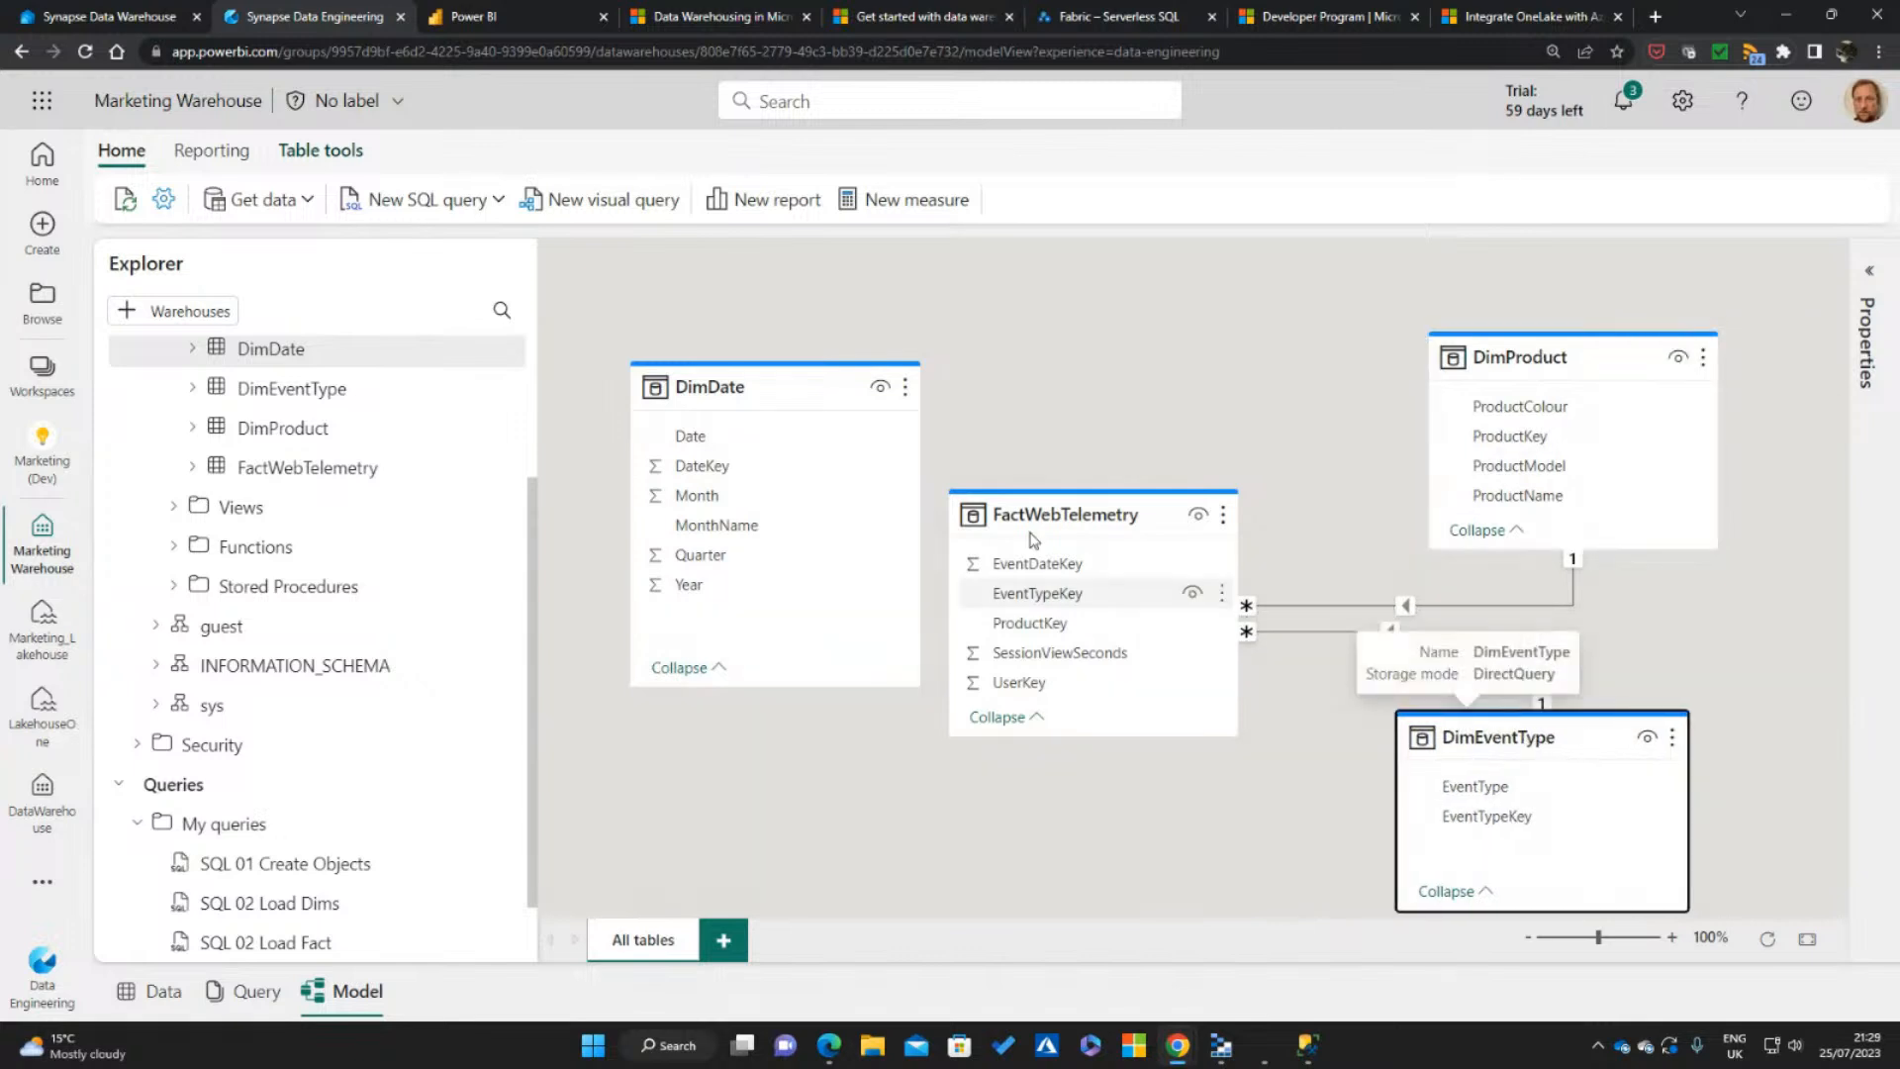
pyautogui.moveTo(1071, 511); pyautogui.dragTo(1126, 511)
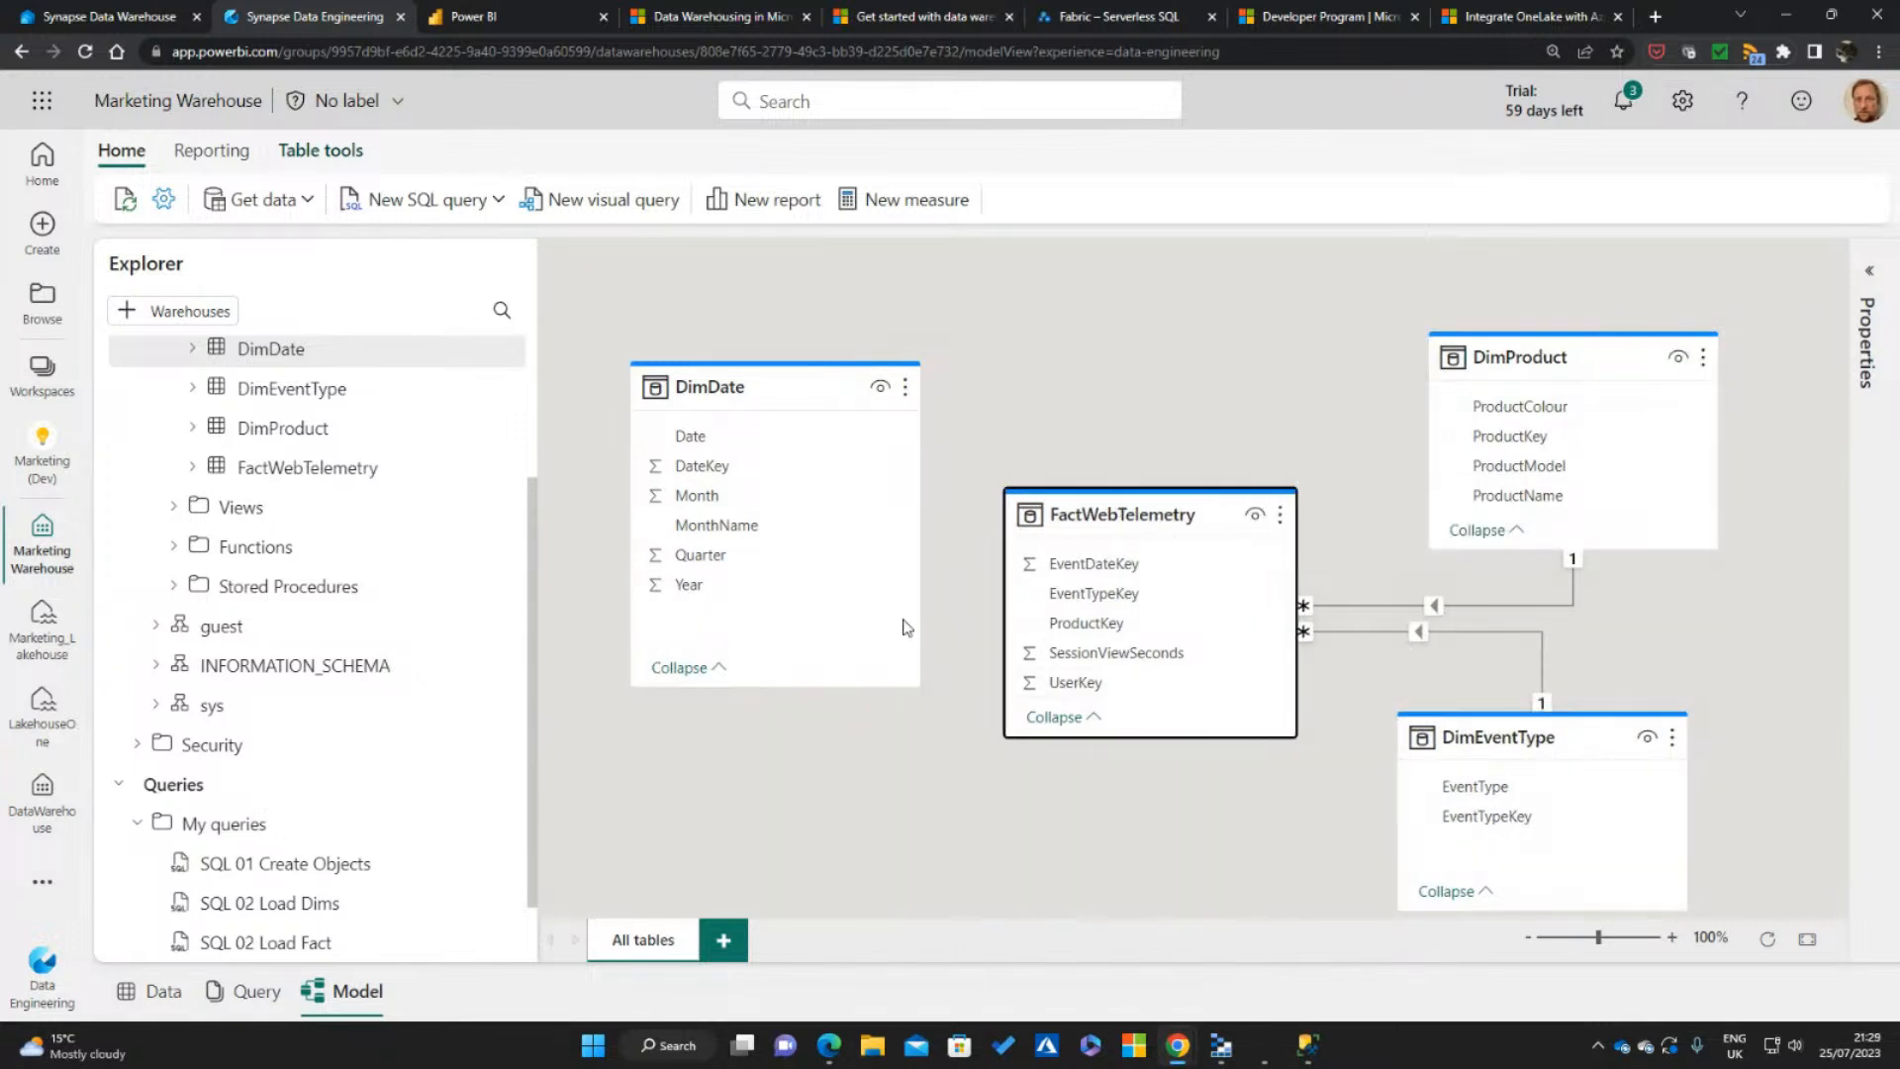
# Try to create the one-to-many relationship between DimDate's DateKey and FactWebTelemetry's EventDateKey again with referential integrity, and cancel the dialog
pyautogui.click(710, 471)
pyautogui.moveTo(711, 473); pyautogui.dragTo(1124, 564)
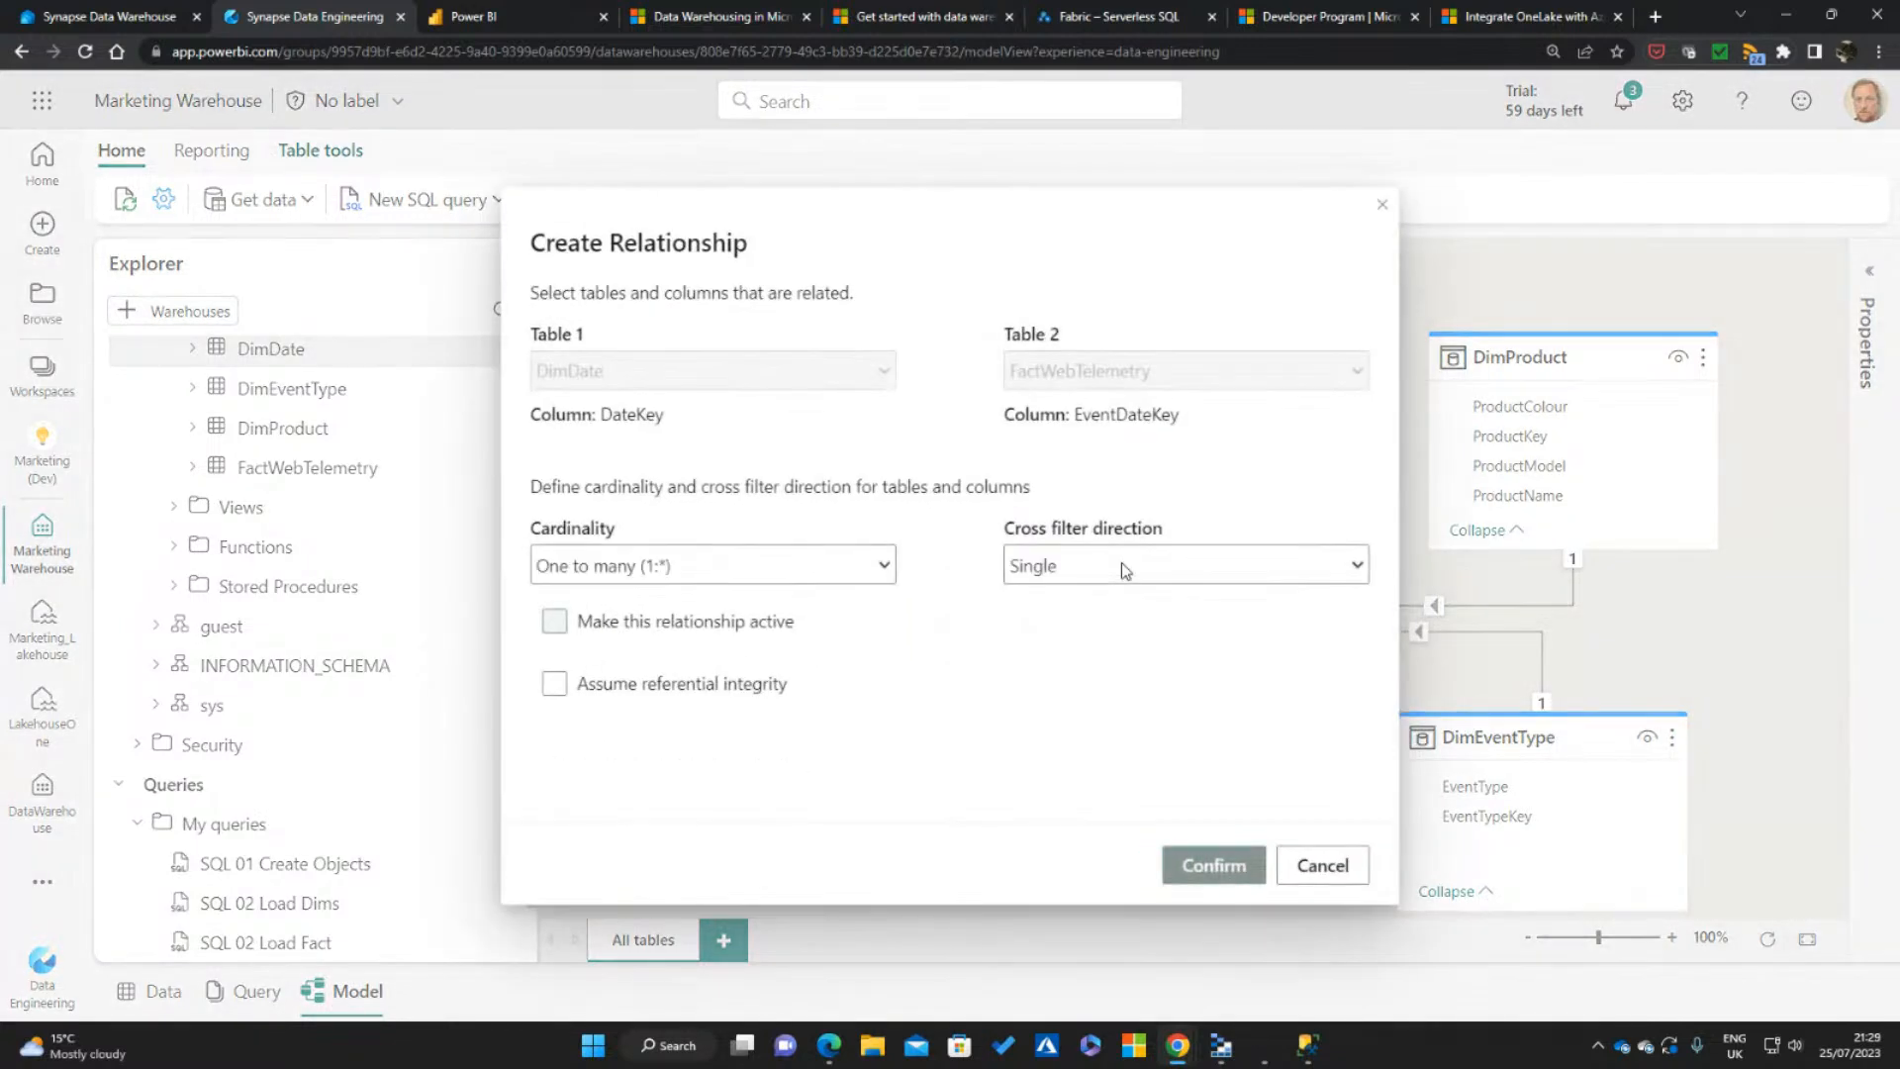
pyautogui.click(556, 687)
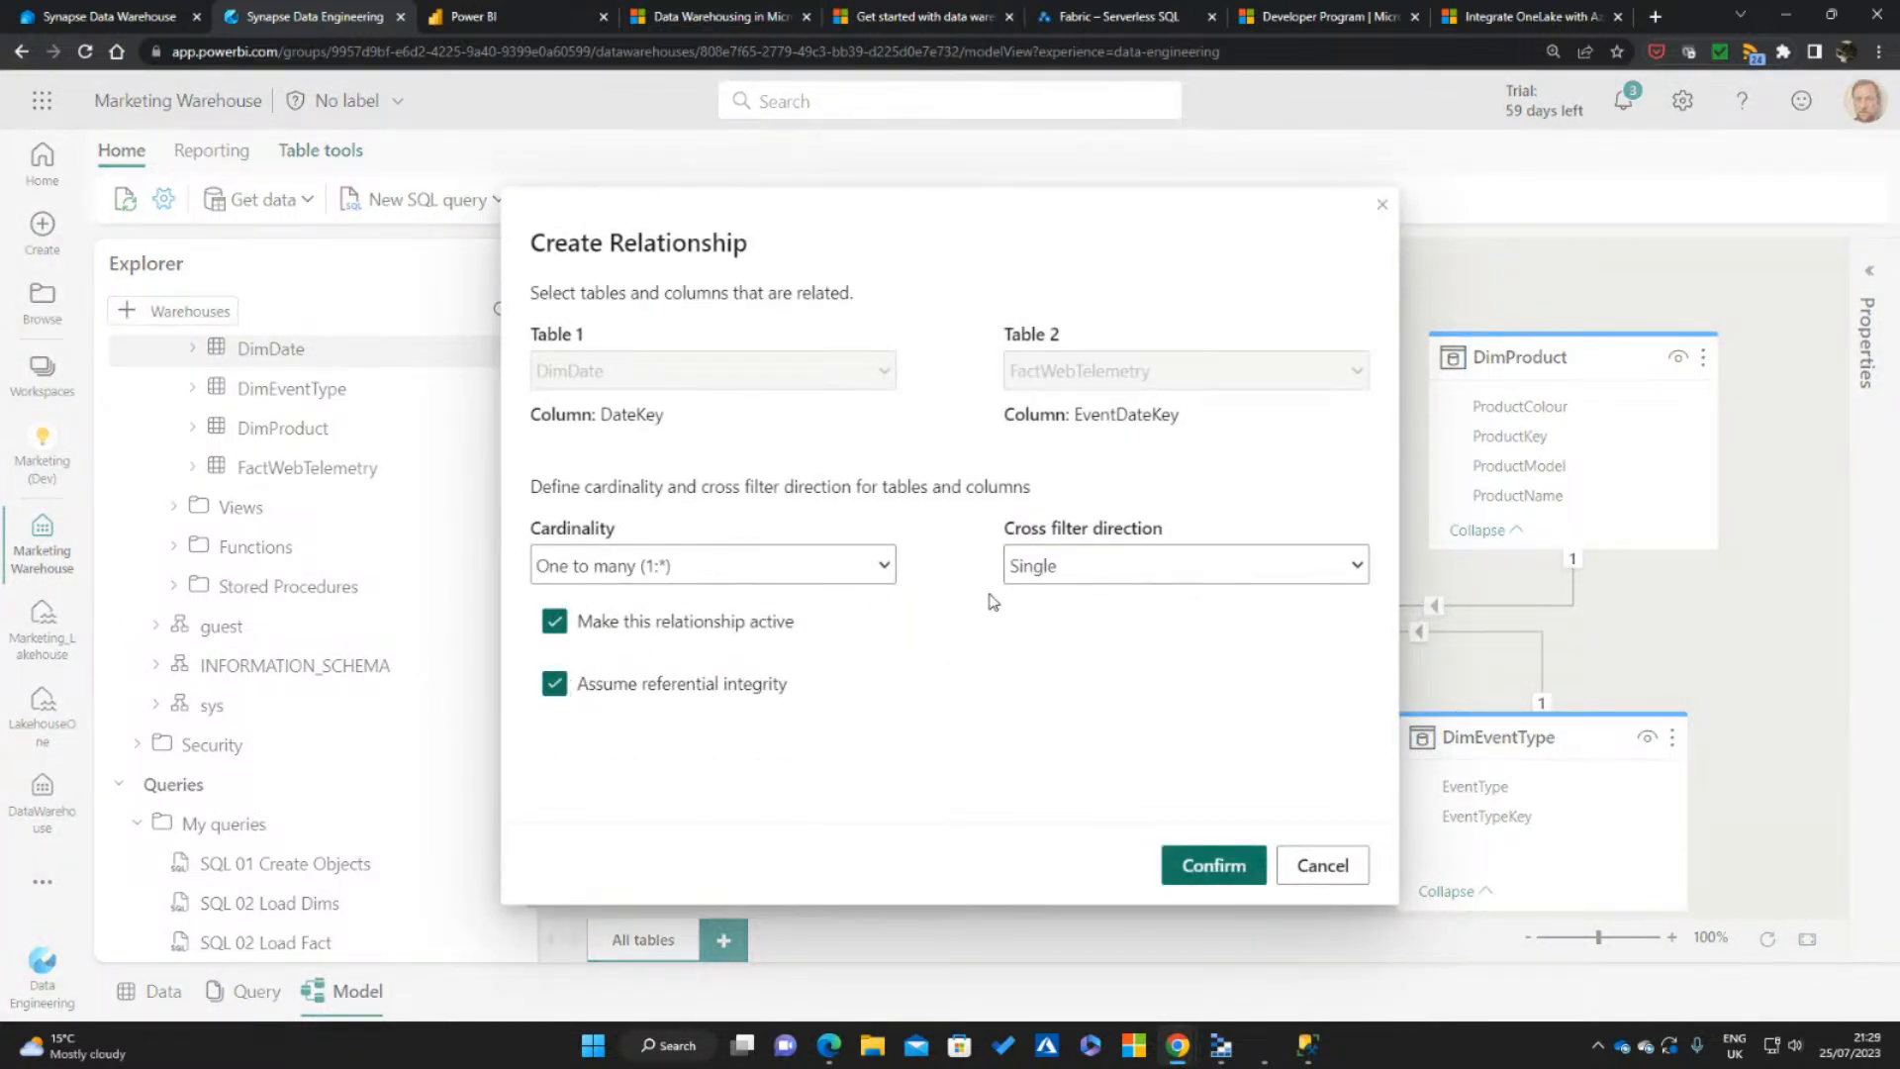
pyautogui.click(1215, 868)
pyautogui.click(1209, 851)
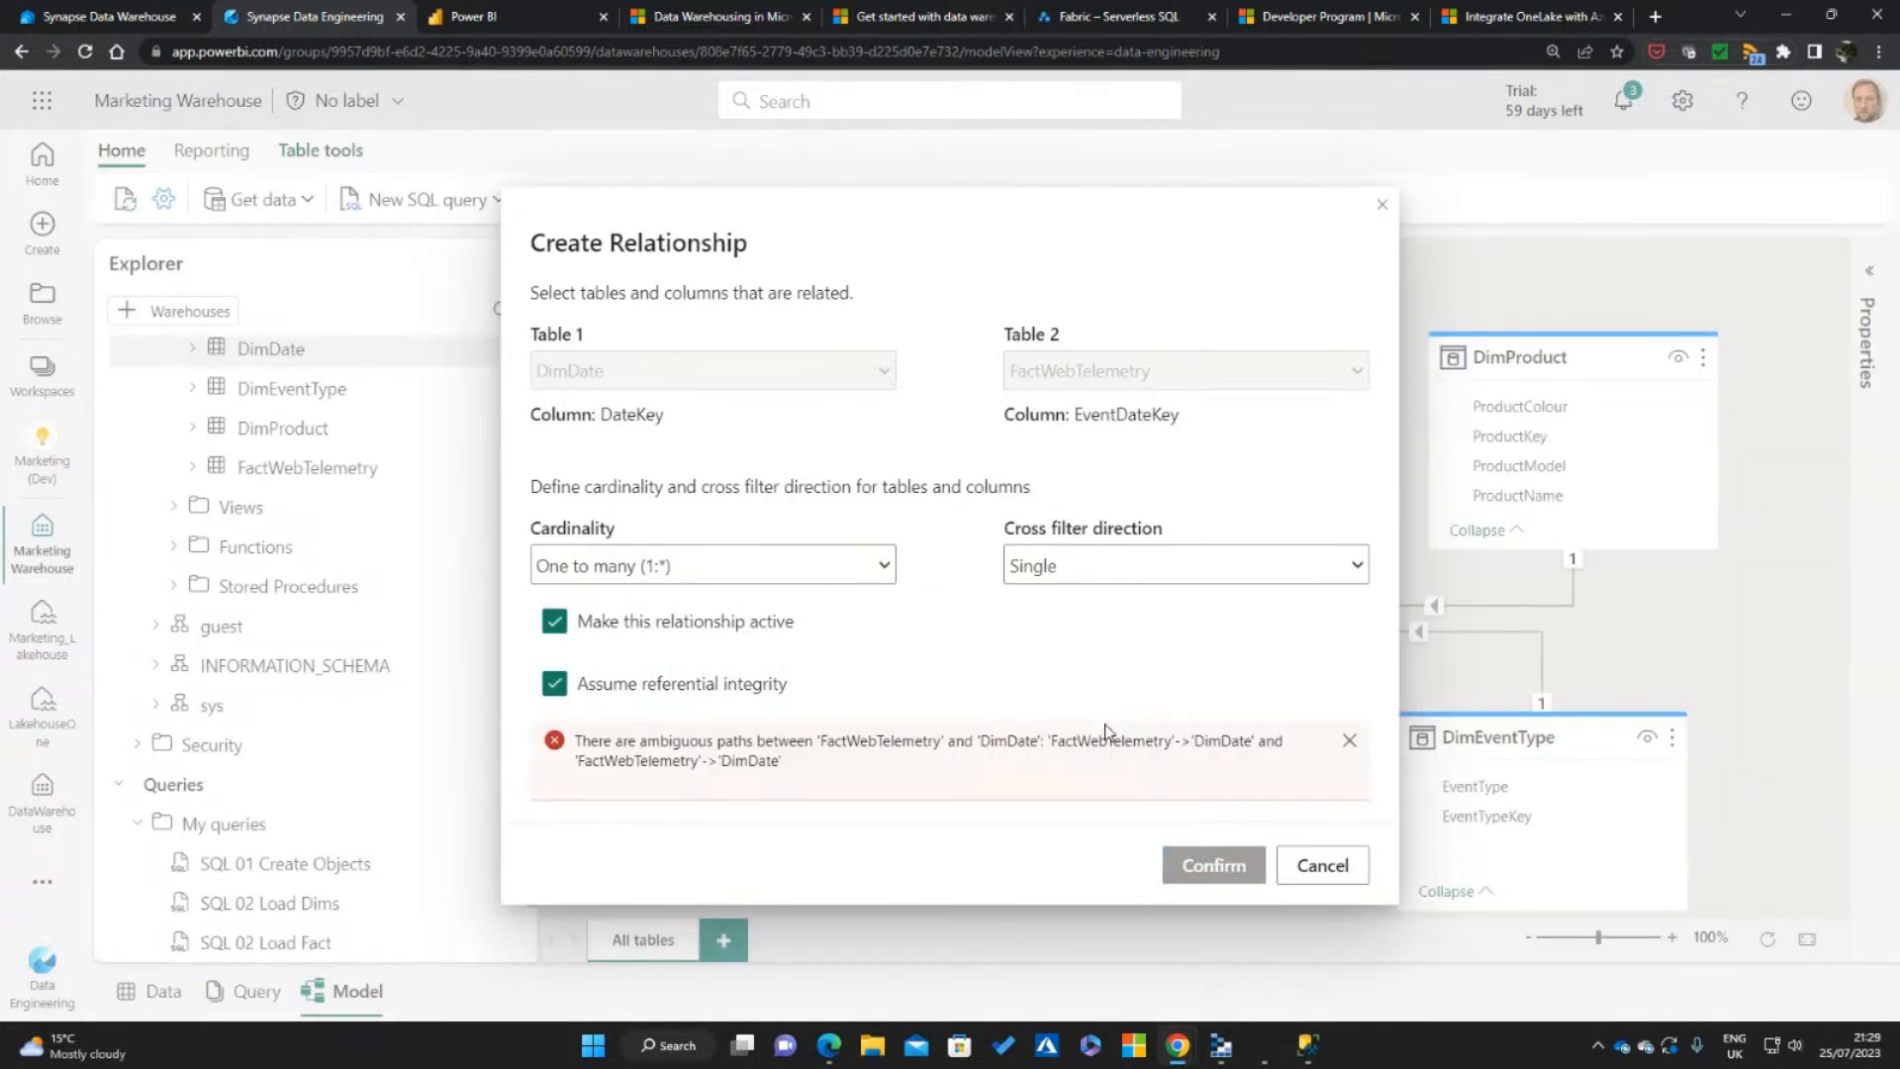
pyautogui.click(1313, 867)
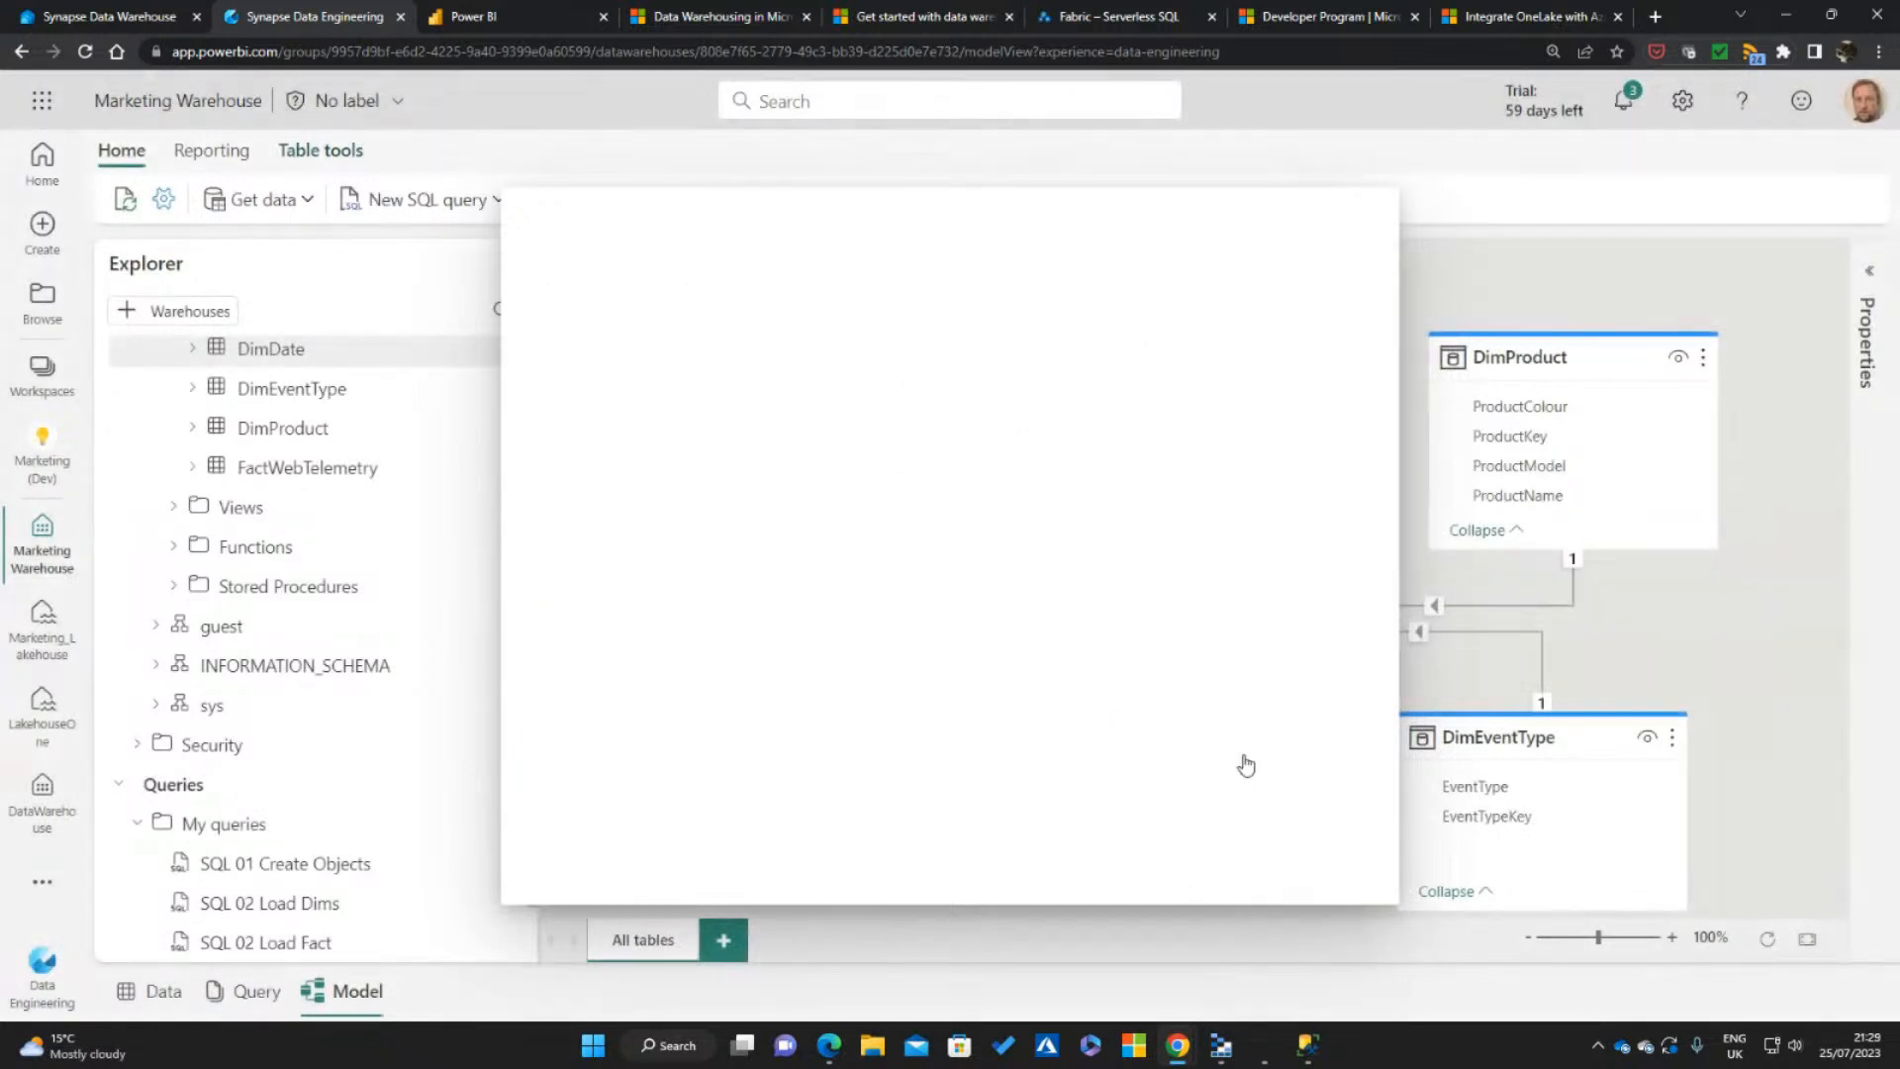
# Make another attempt to relate DimDate's DateKey to FactWebTelemetry's EventDateKey as active one-to-many with referential integrity, and abandon it
pyautogui.click(1123, 426)
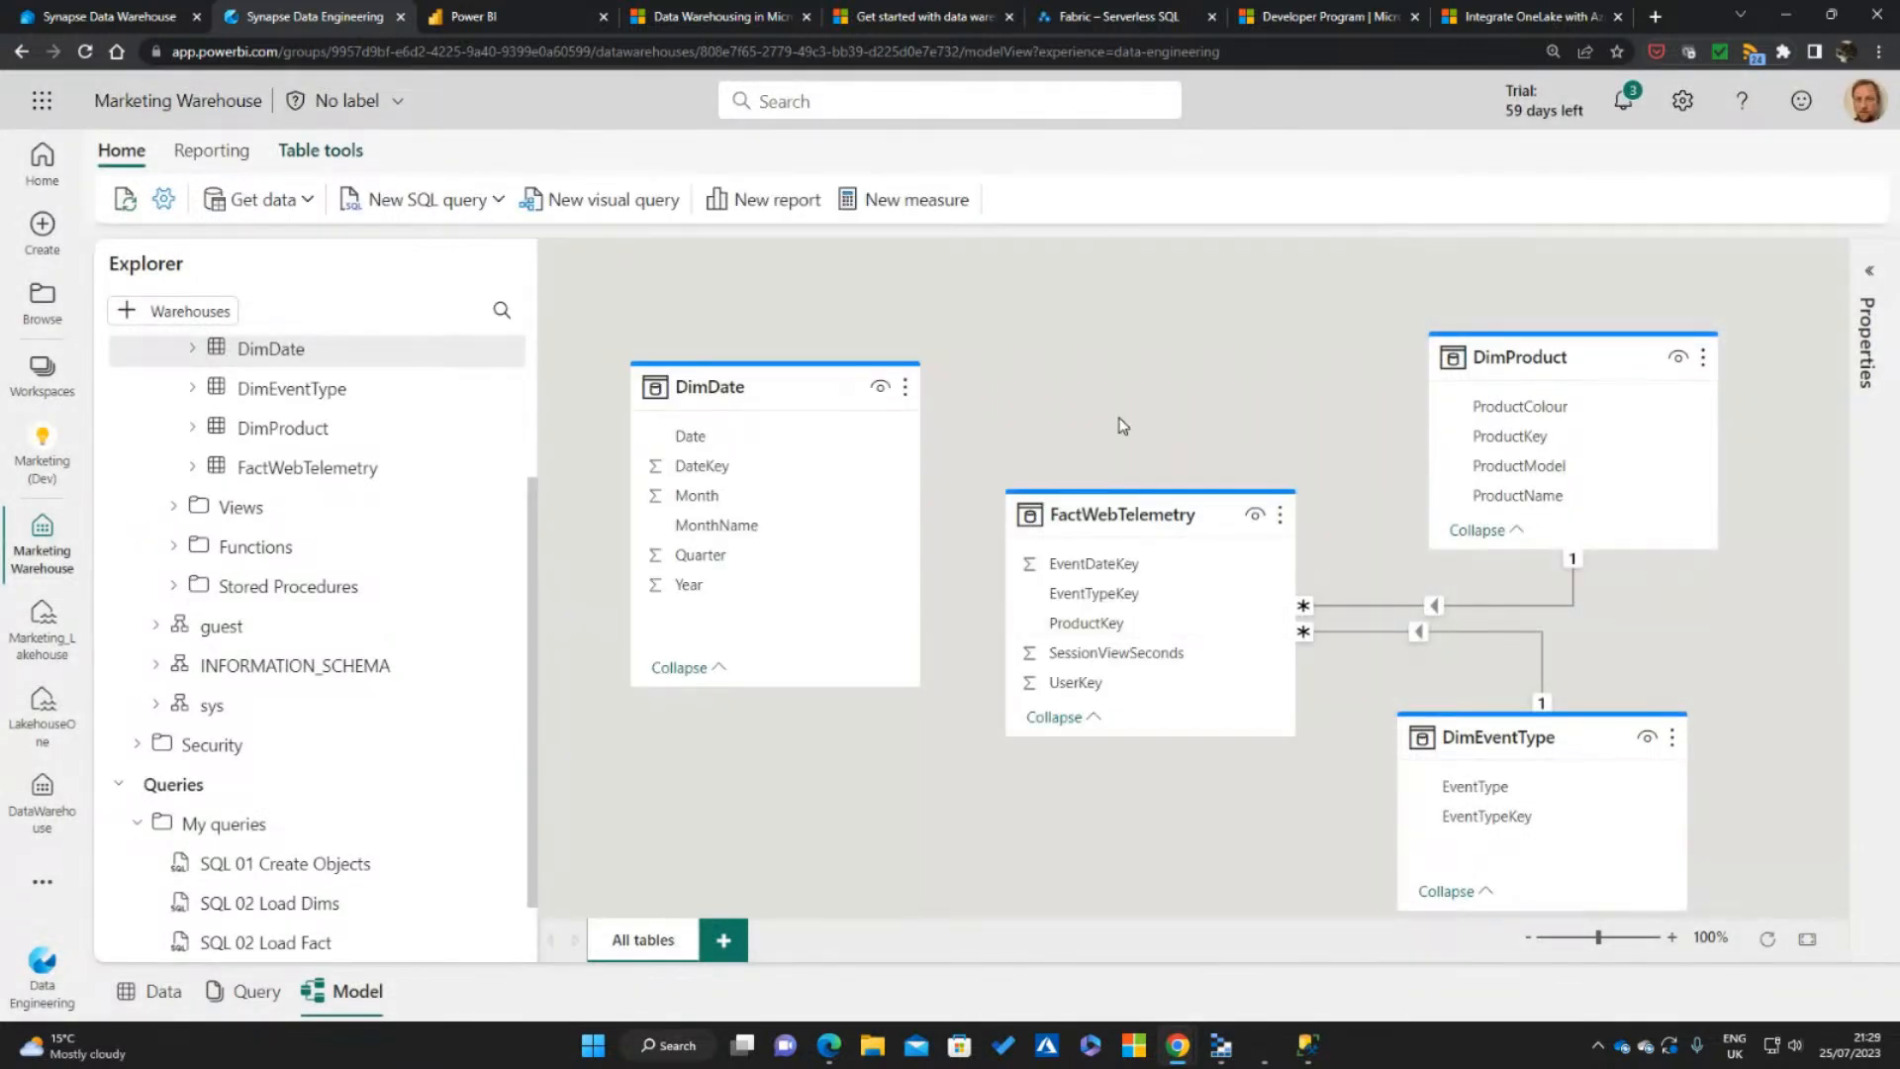
pyautogui.click(768, 388)
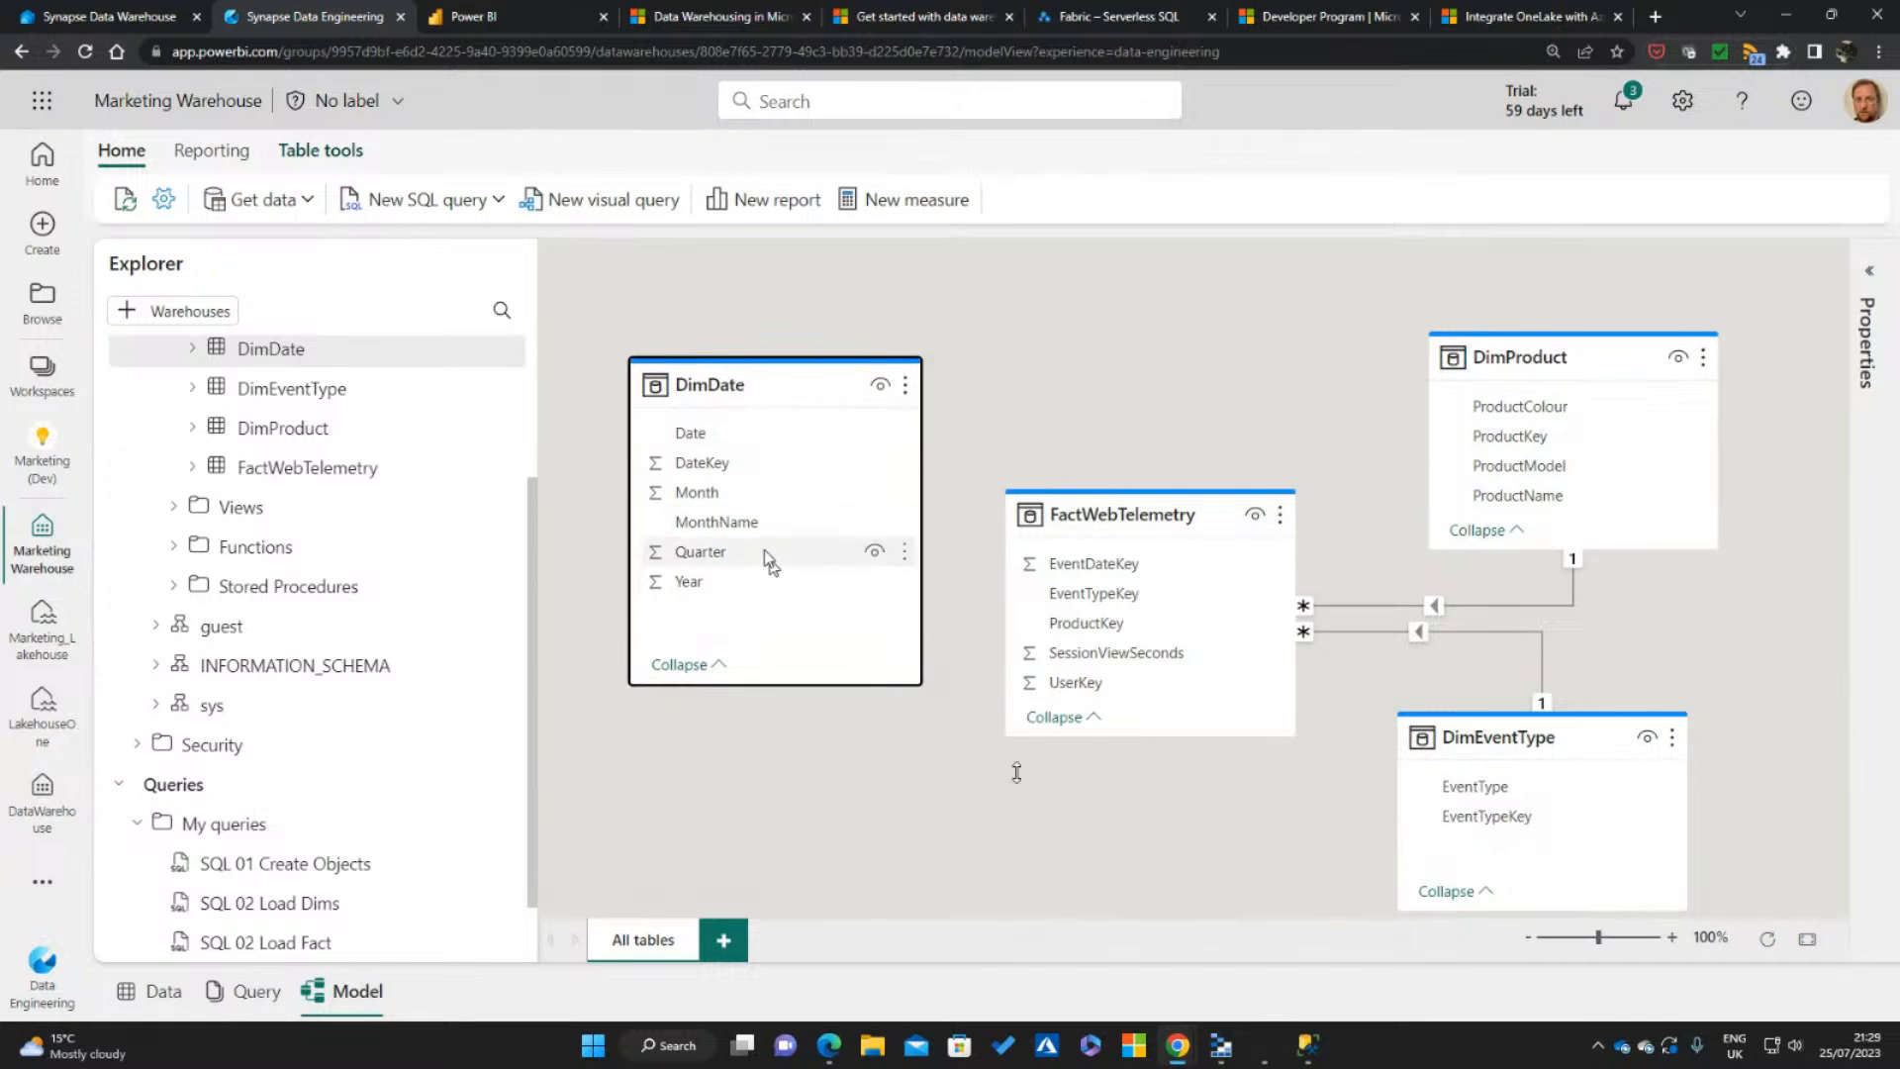
pyautogui.moveTo(698, 465); pyautogui.dragTo(1112, 572)
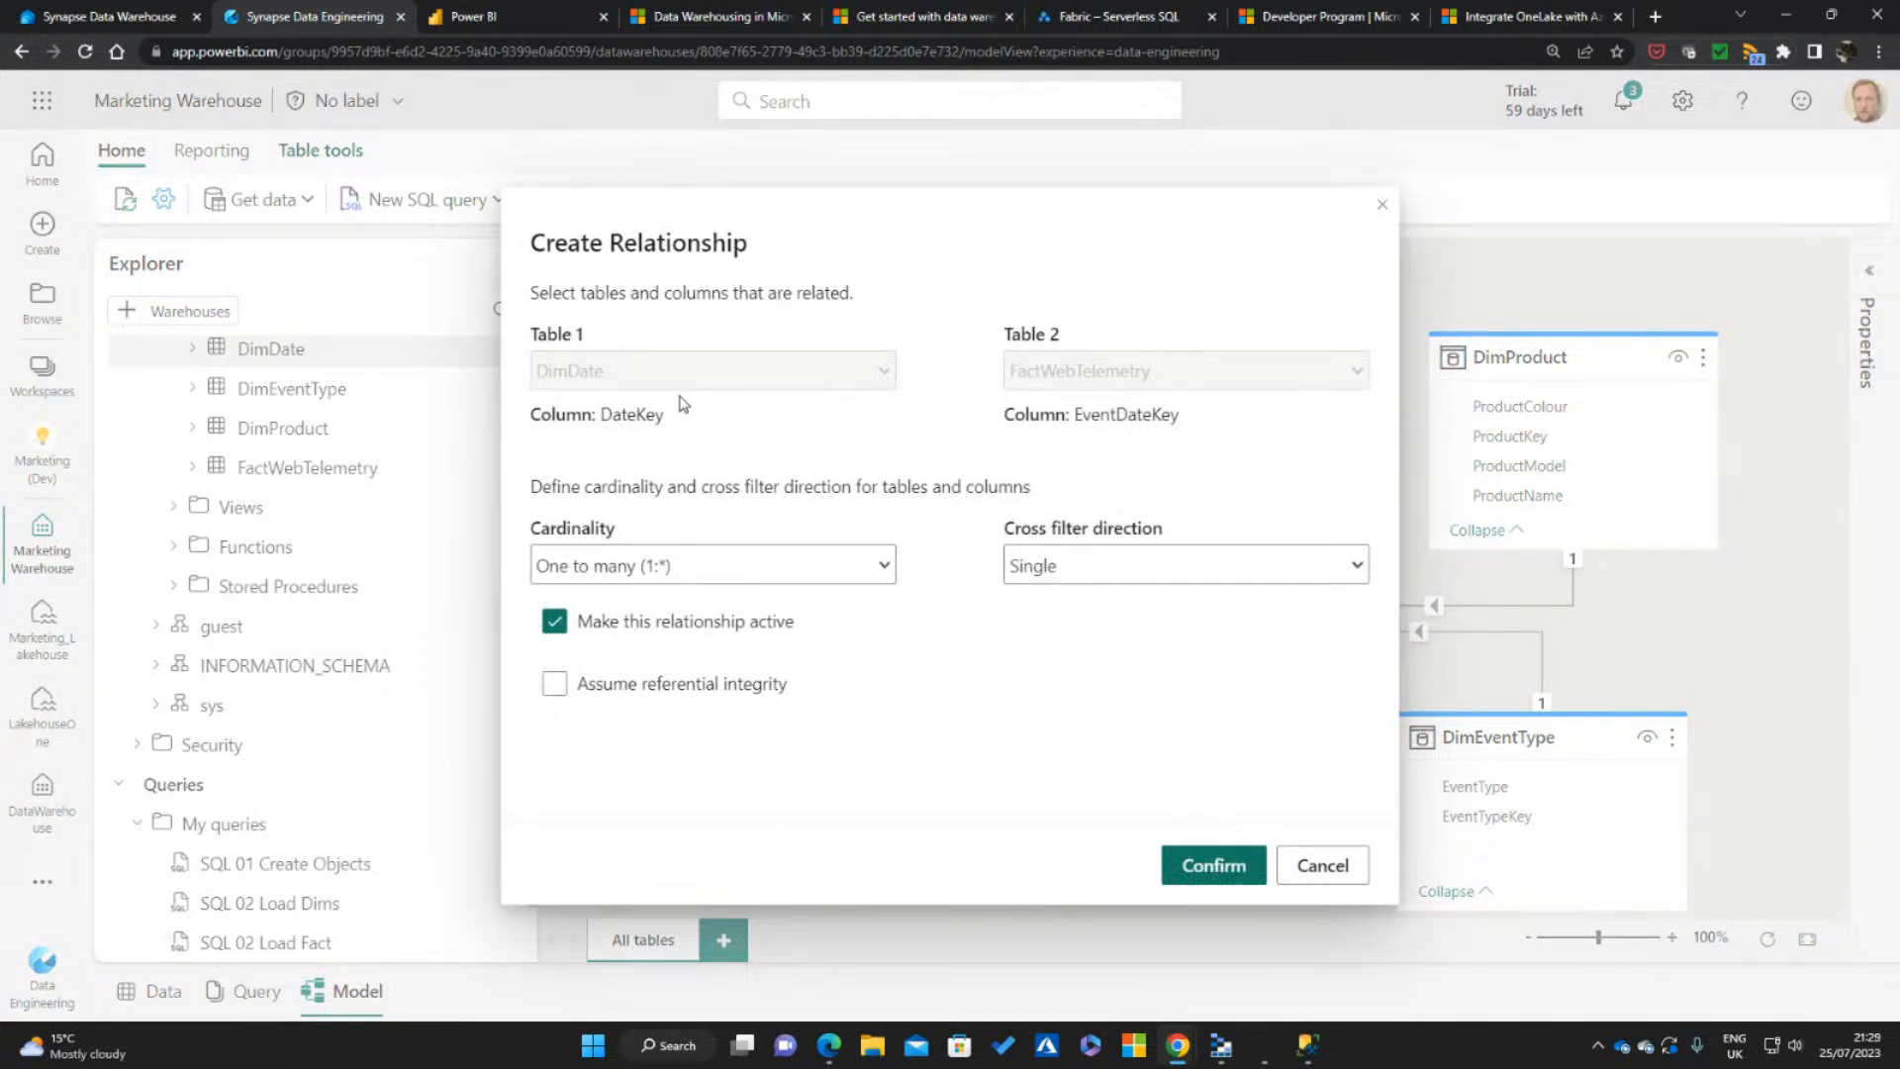
pyautogui.click(554, 683)
pyautogui.click(1215, 864)
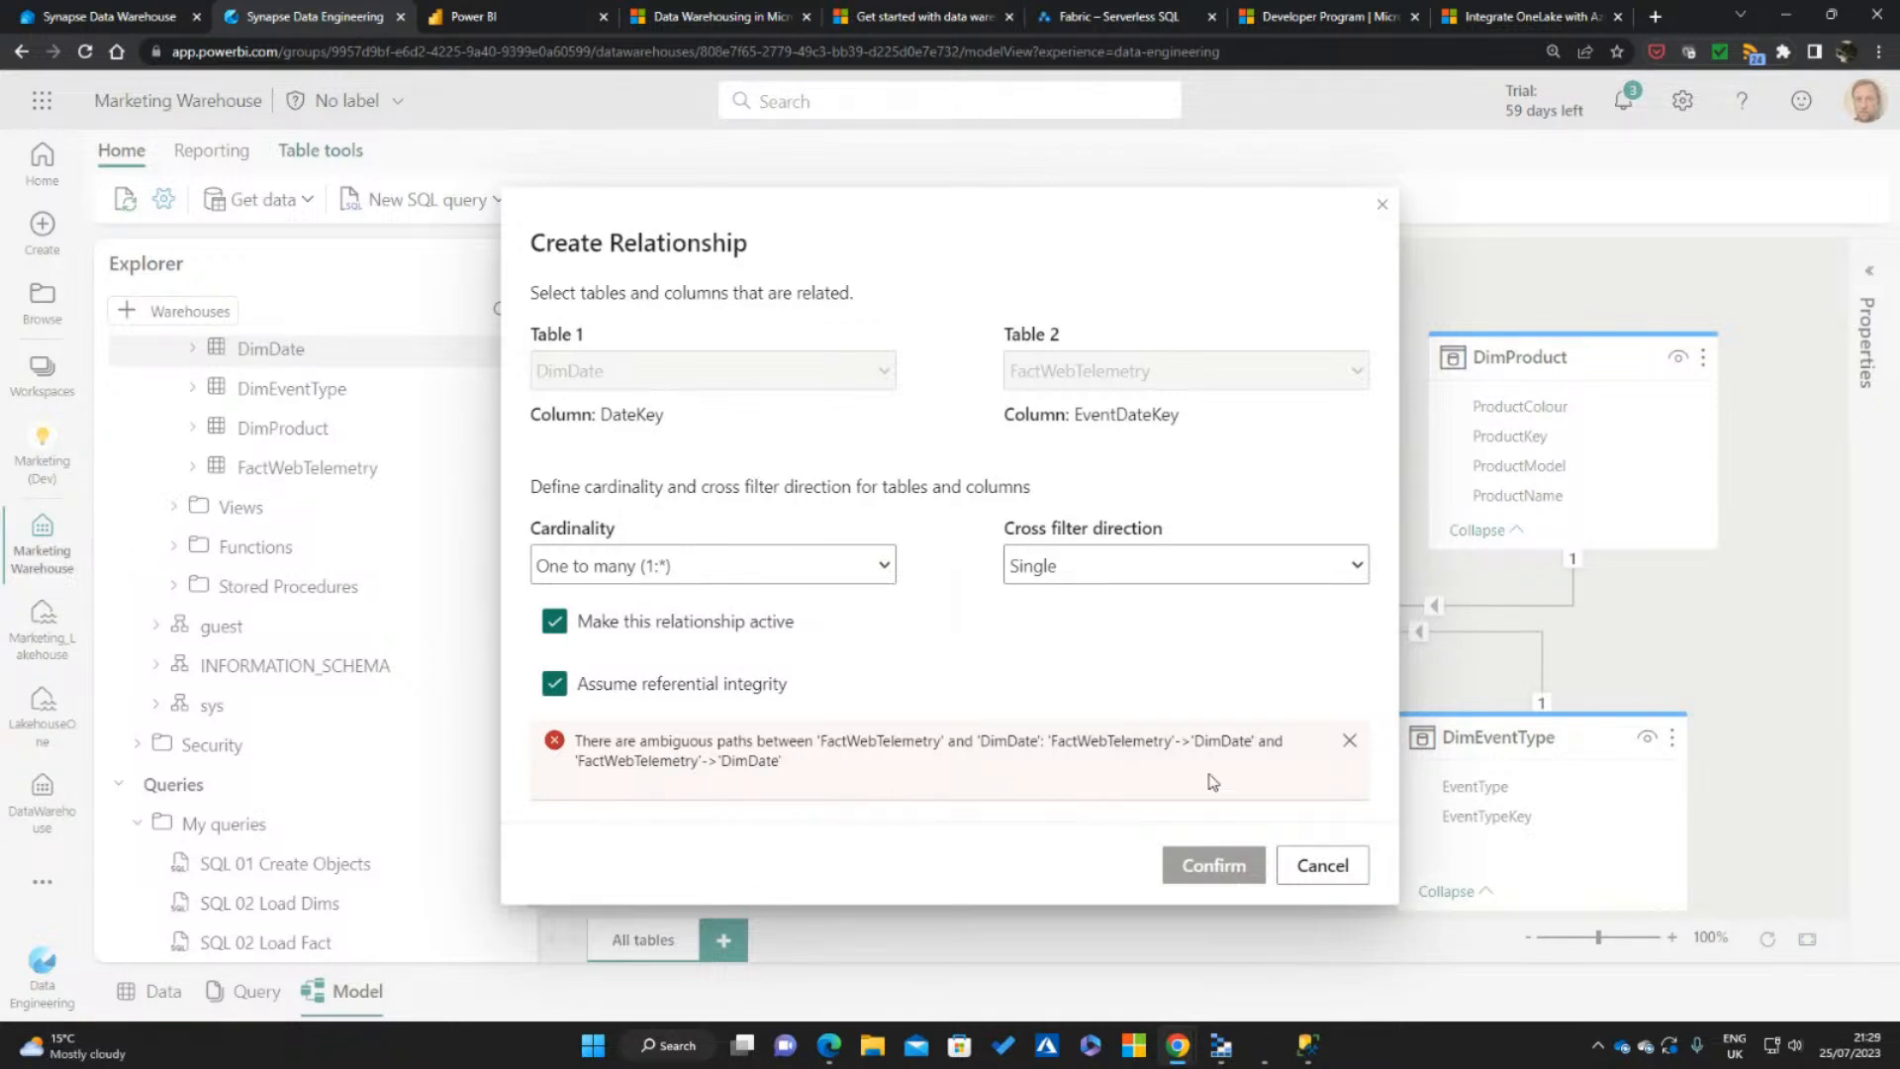
pyautogui.click(1323, 865)
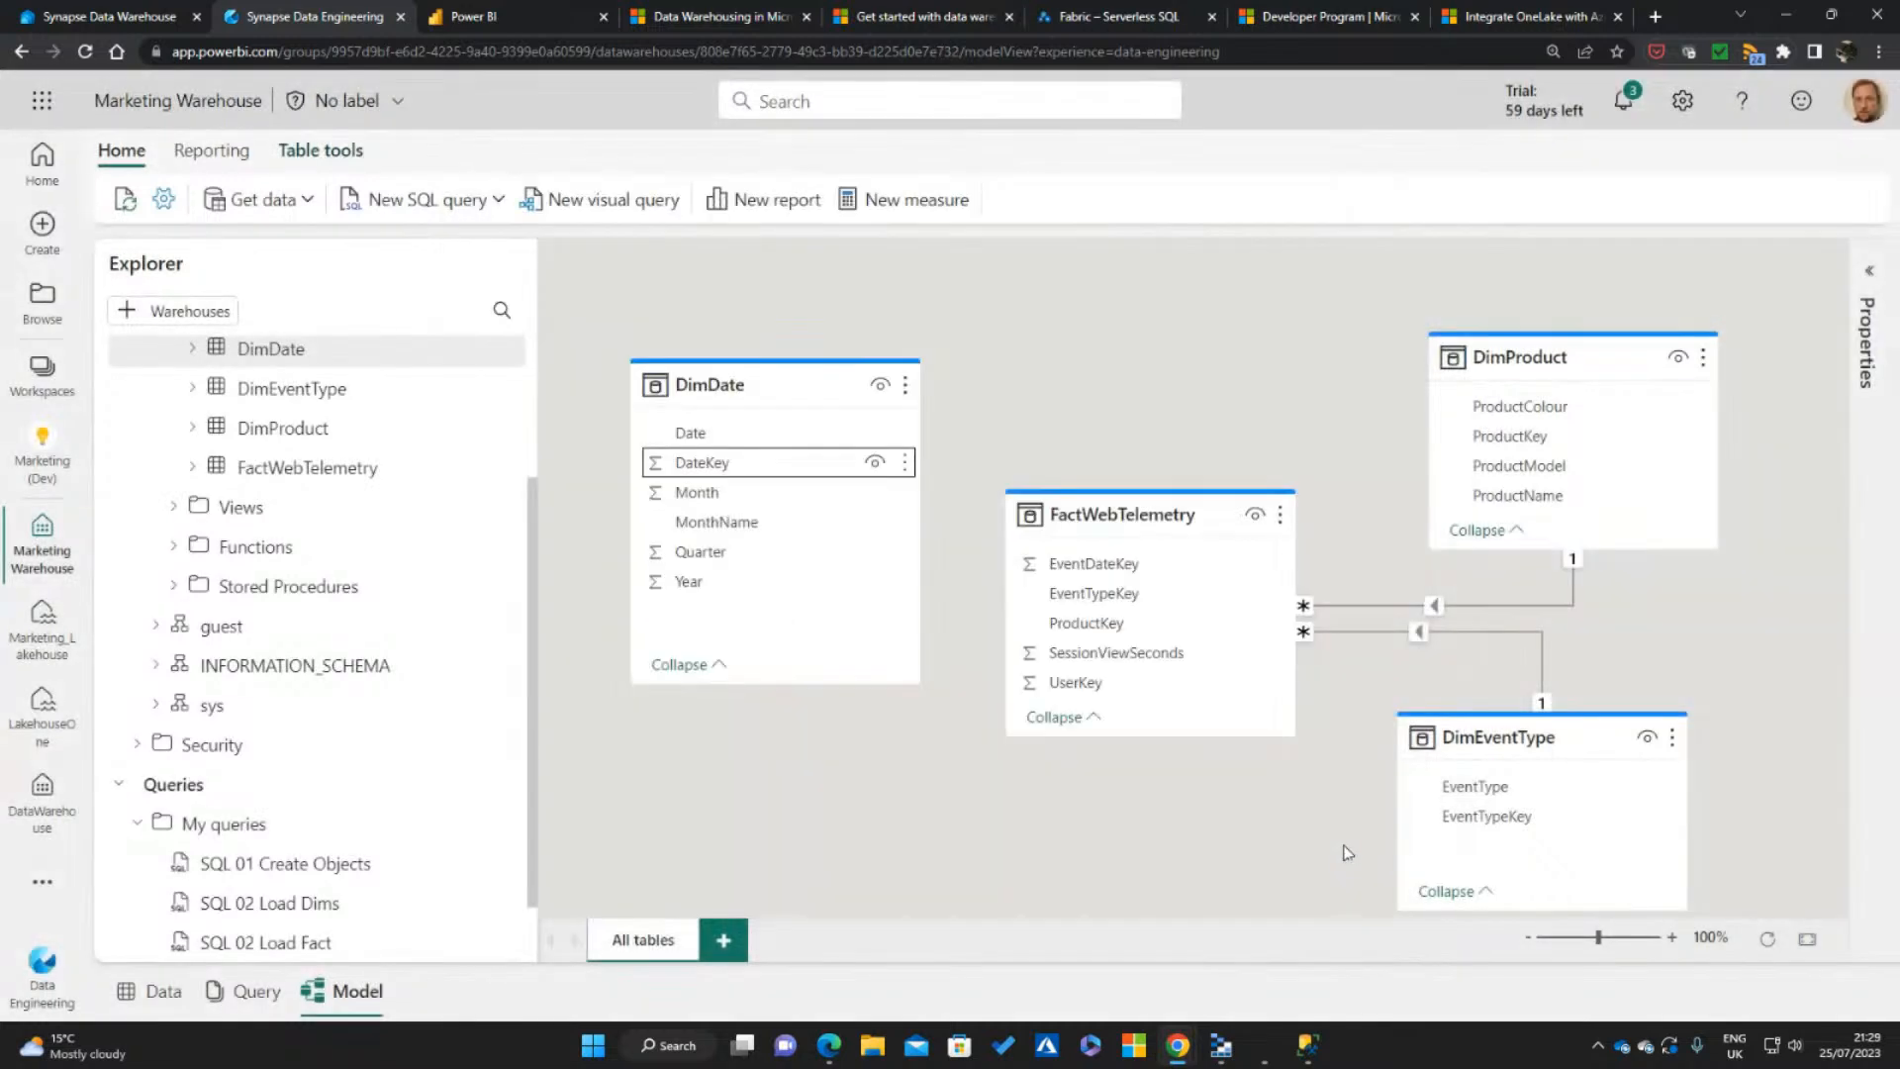
# Start a new blank report from the warehouse model, and return to the model diagram
pyautogui.click(256, 991)
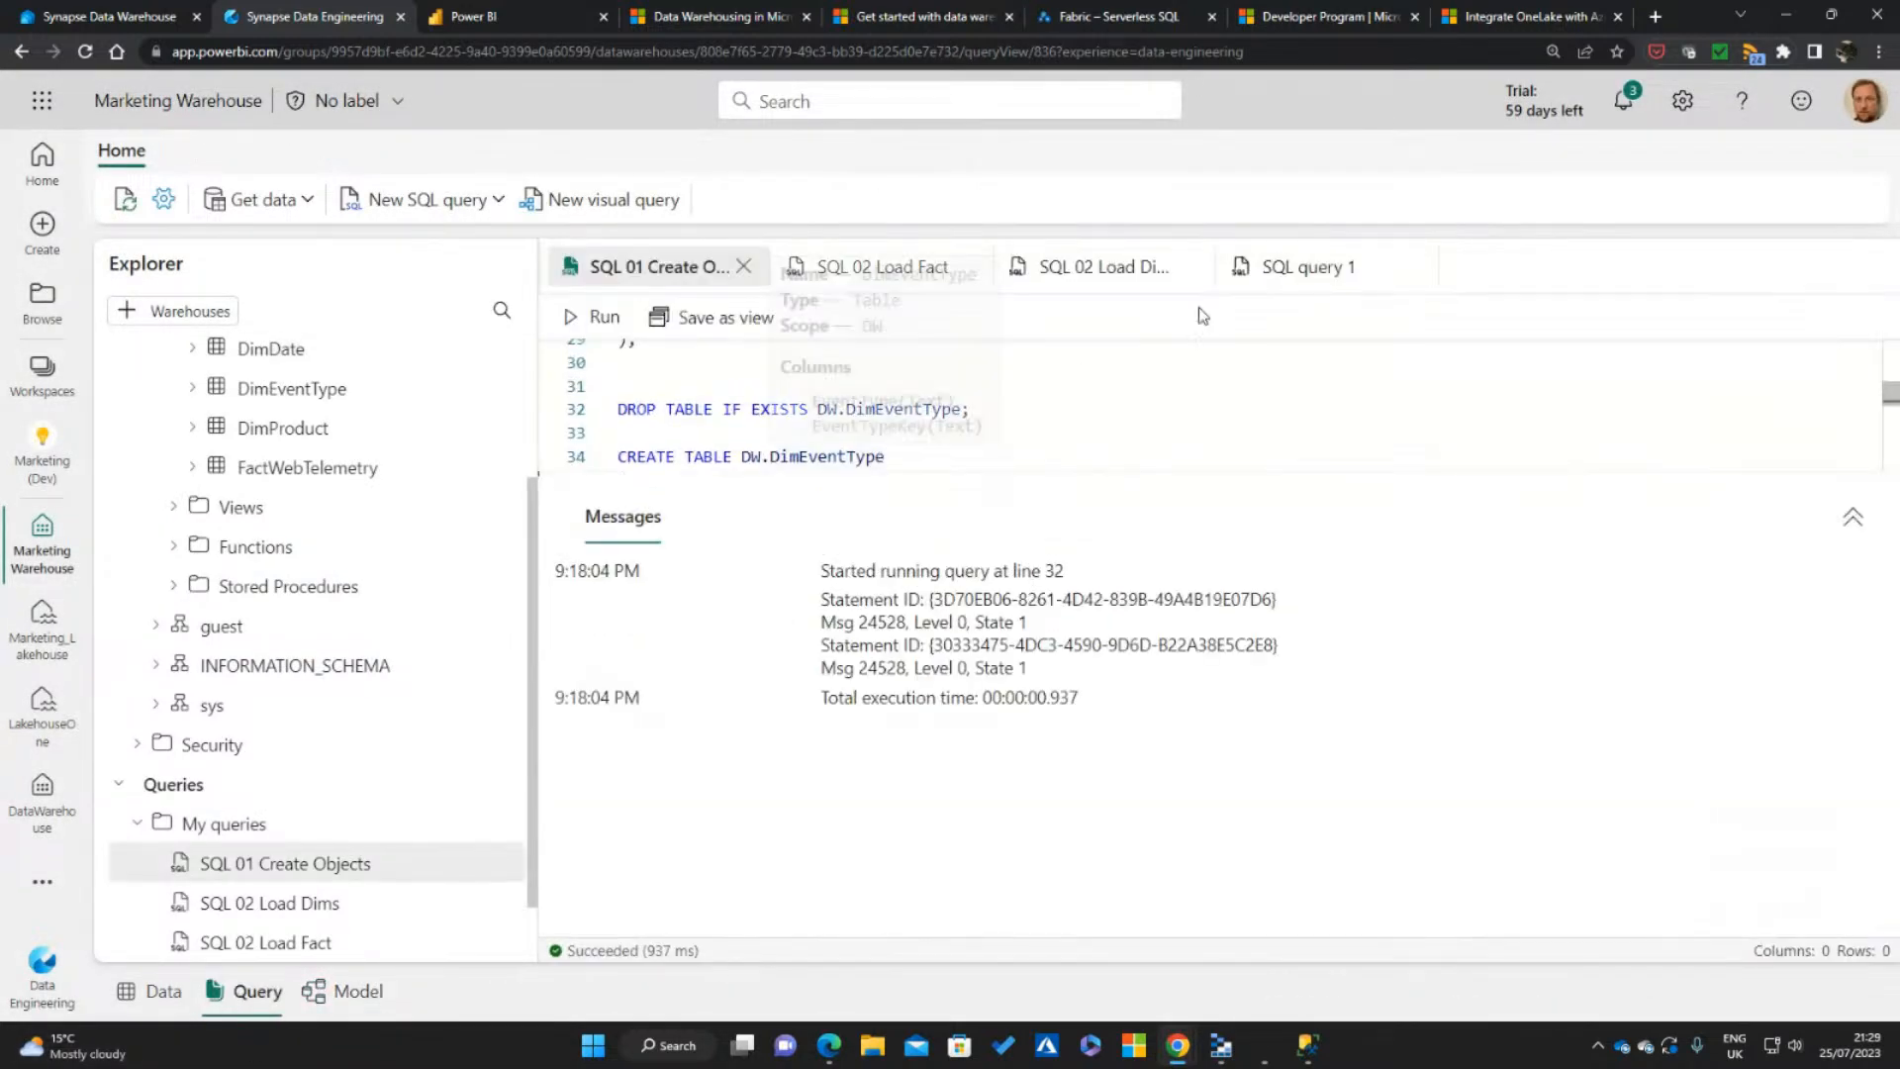
pyautogui.click(1105, 410)
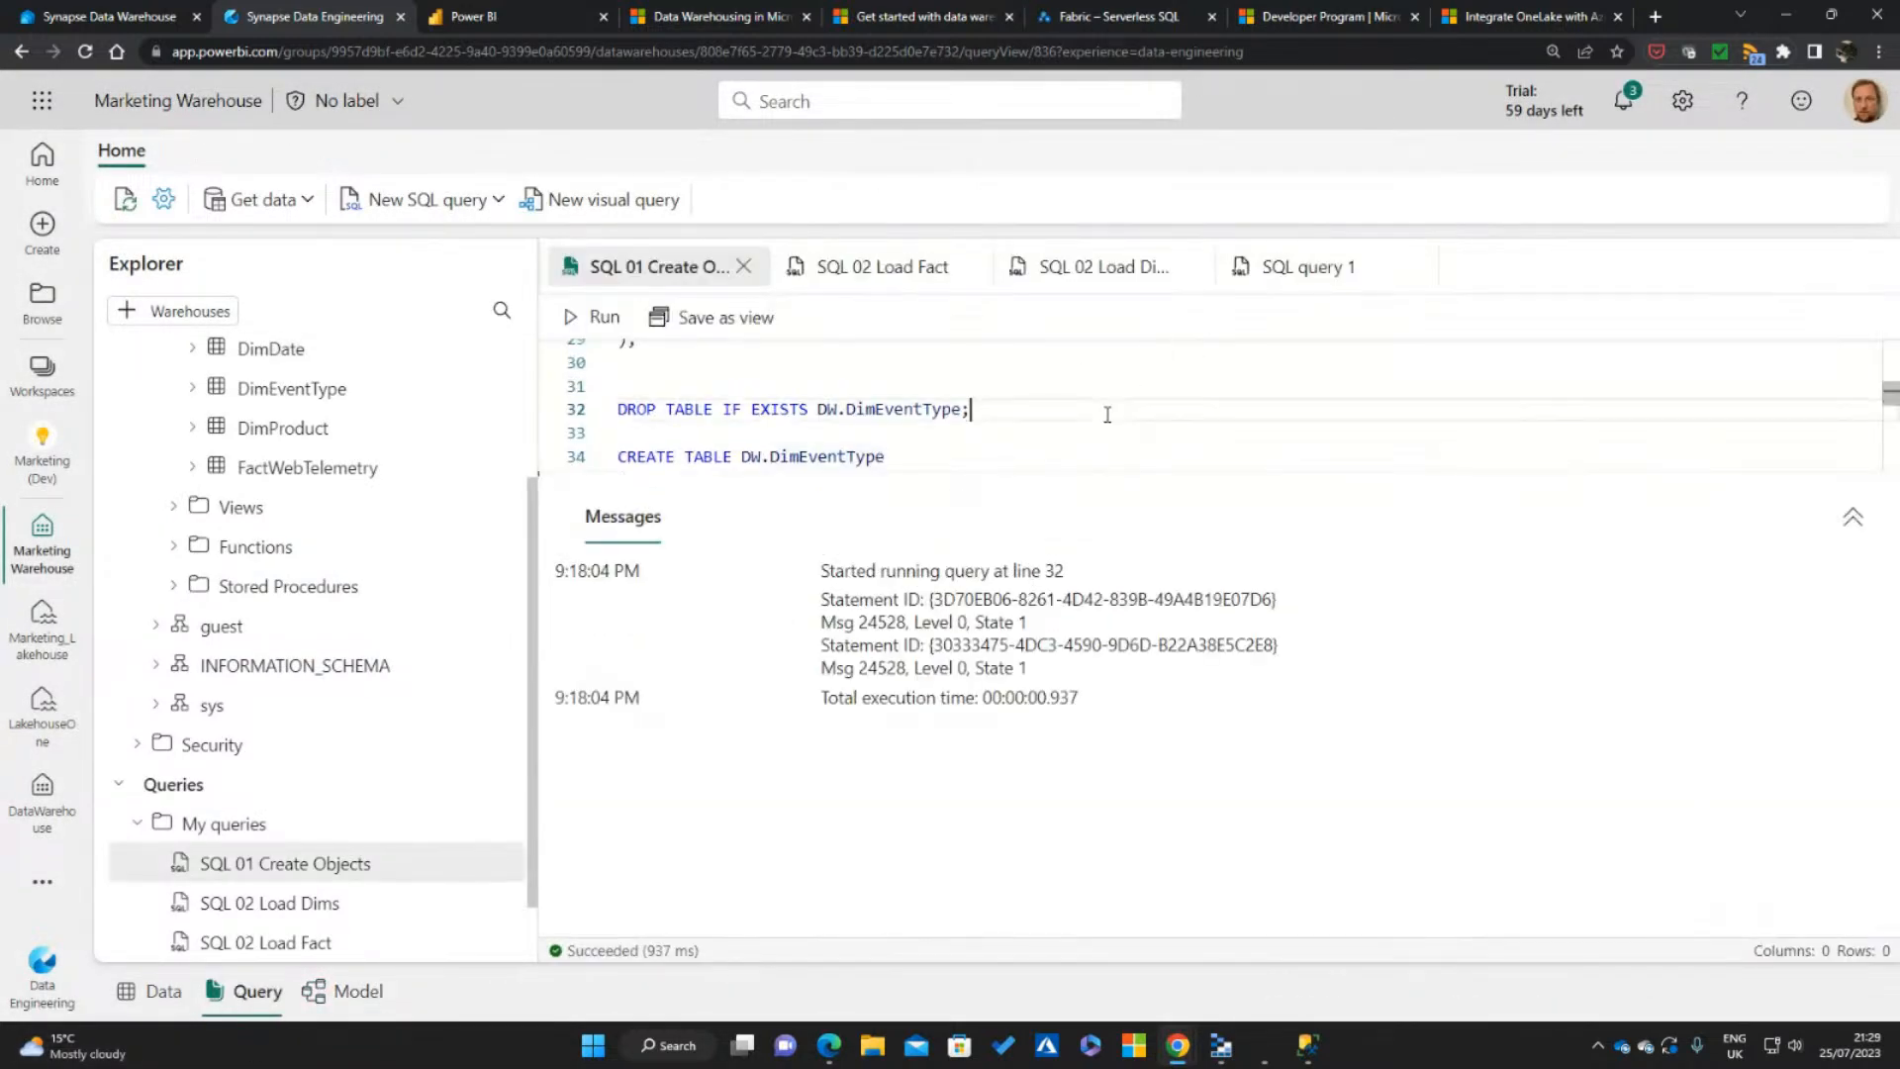
pyautogui.click(356, 992)
pyautogui.moveTo(1144, 916); pyautogui.dragTo(1269, 916)
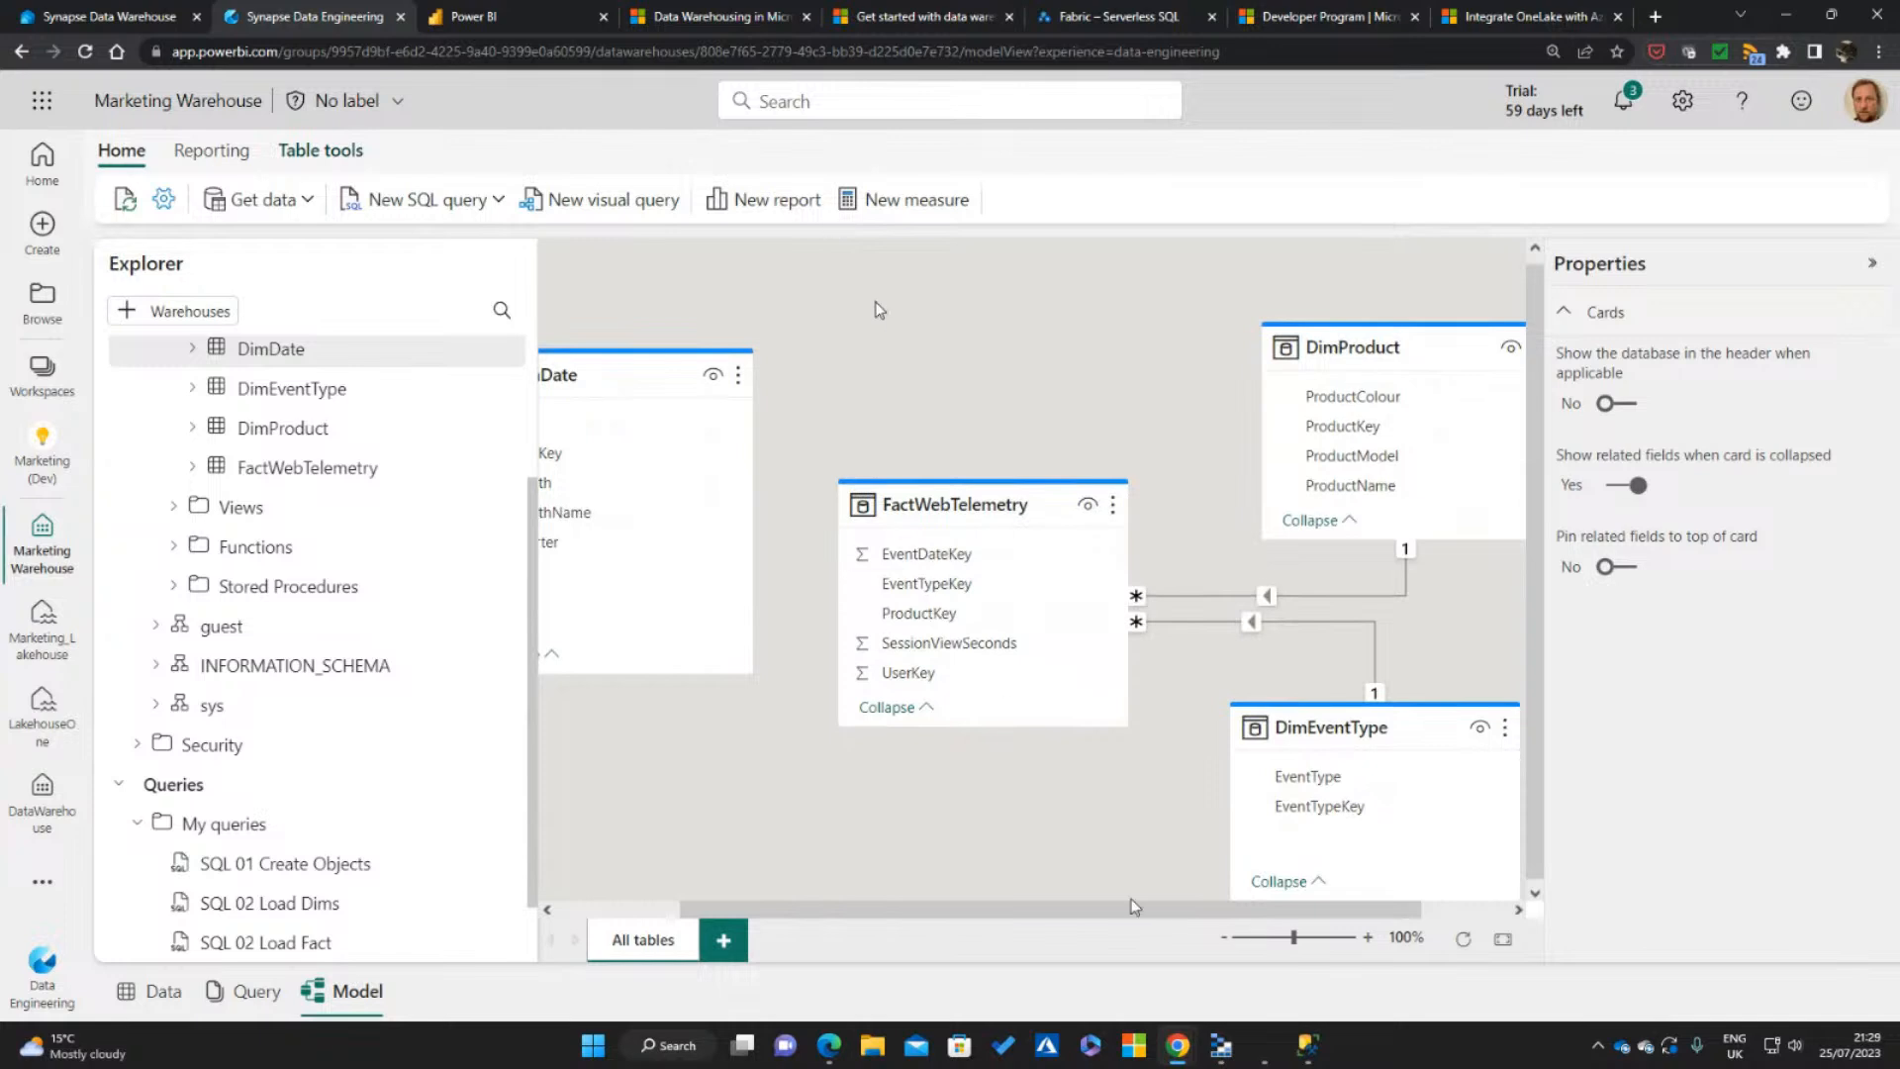
pyautogui.moveTo(1152, 921); pyautogui.dragTo(1224, 922)
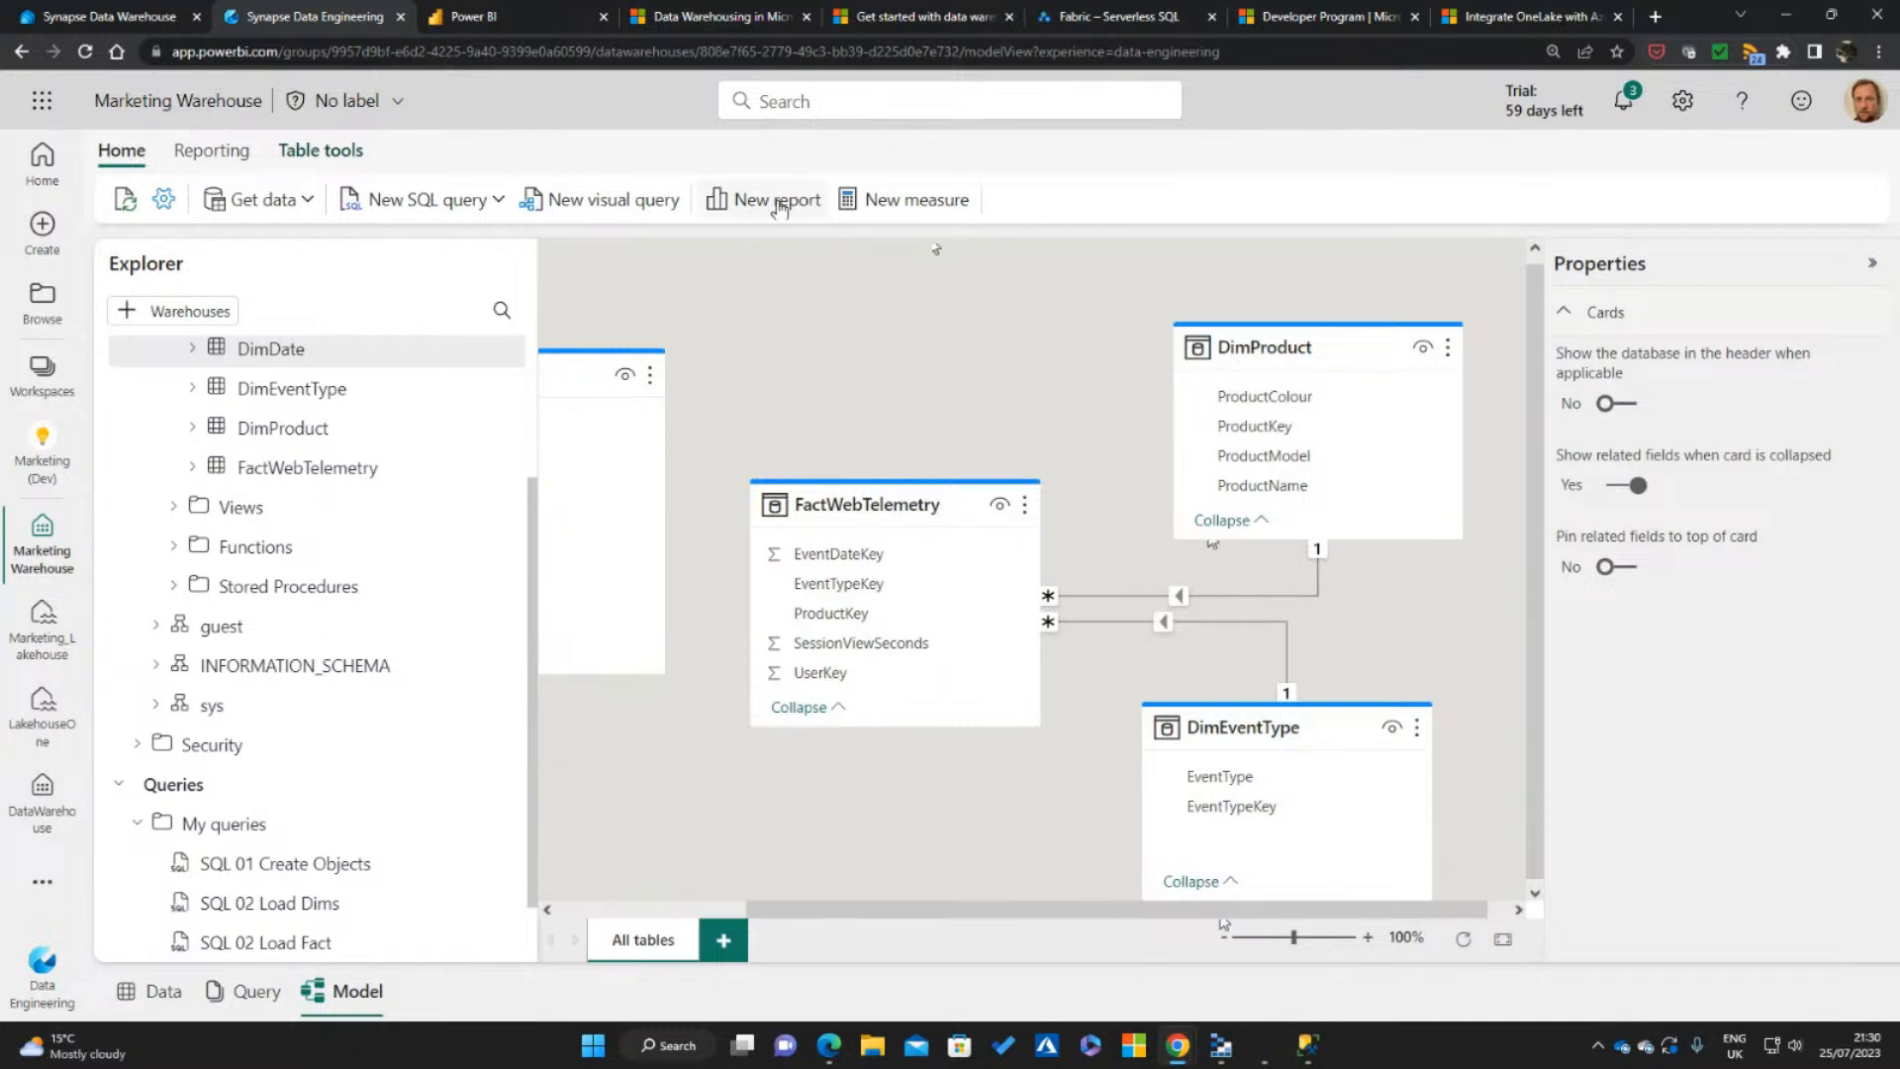
pyautogui.click(778, 201)
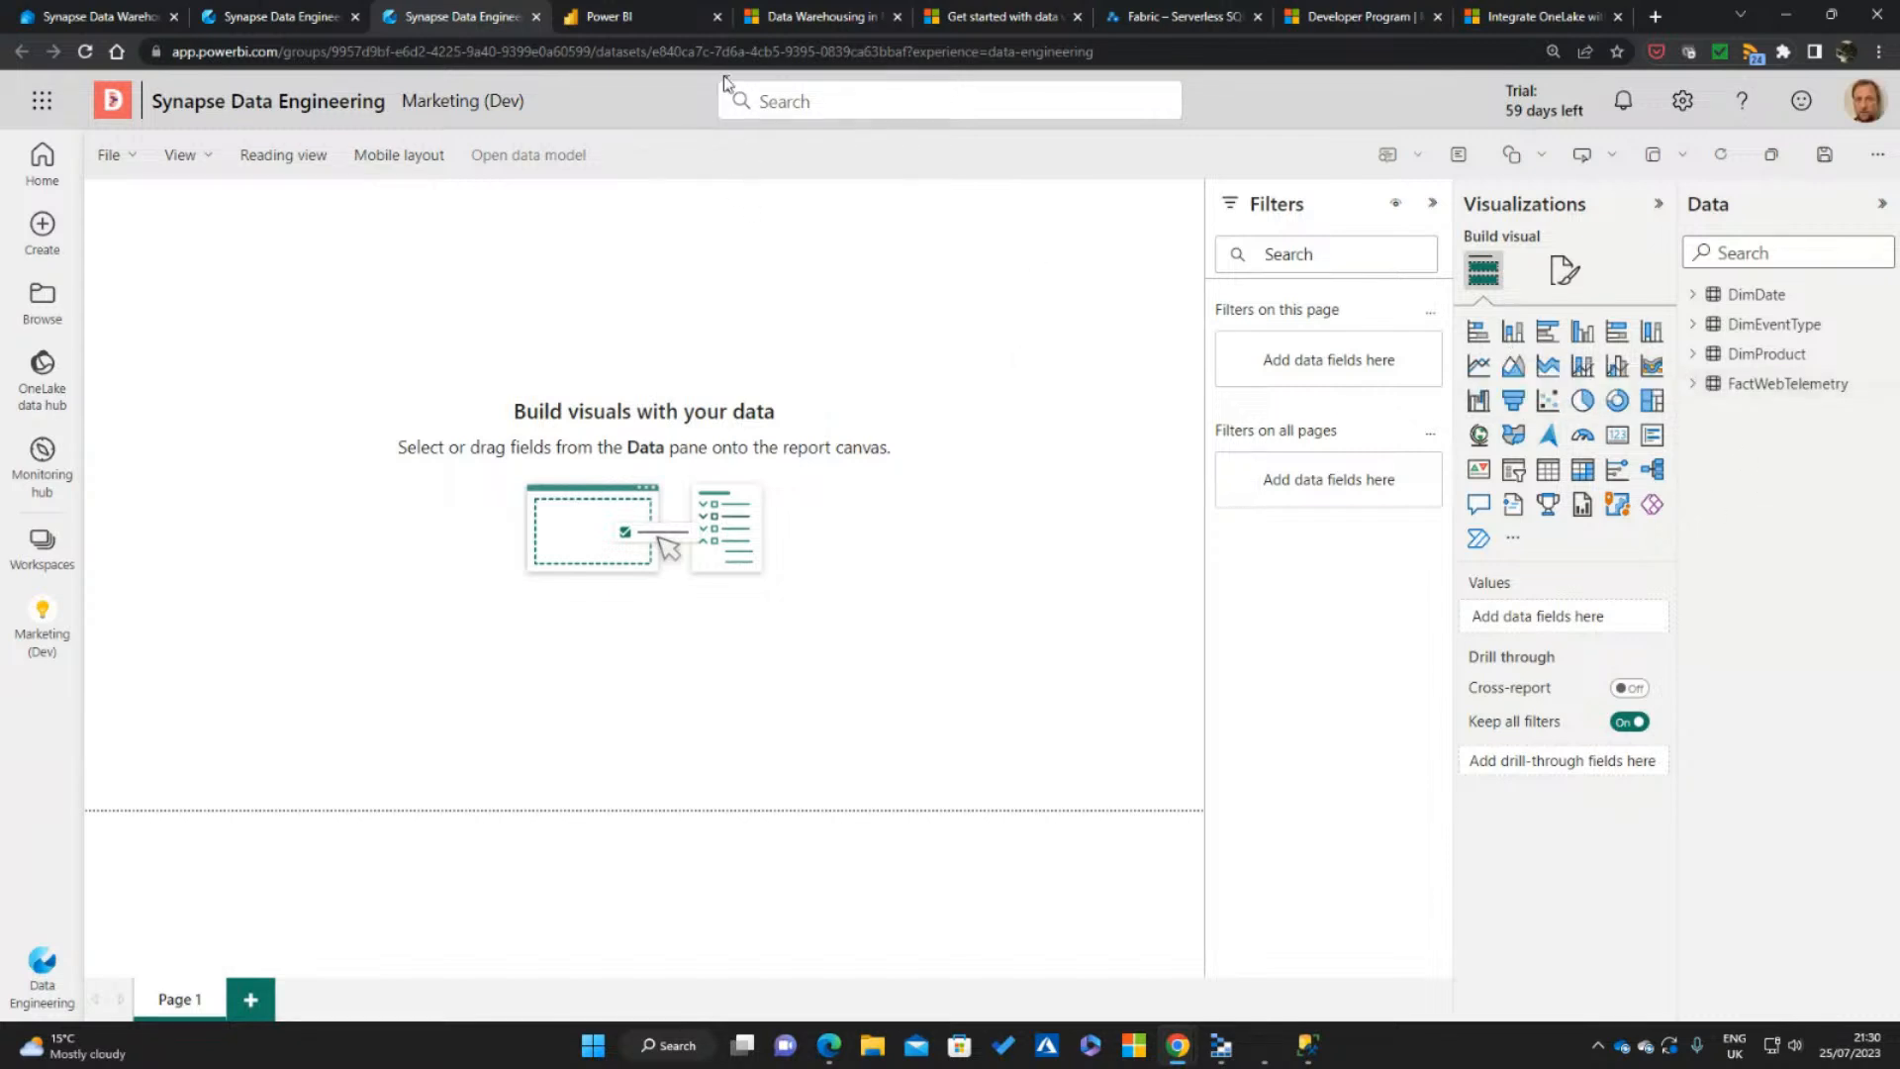
pyautogui.click(302, 13)
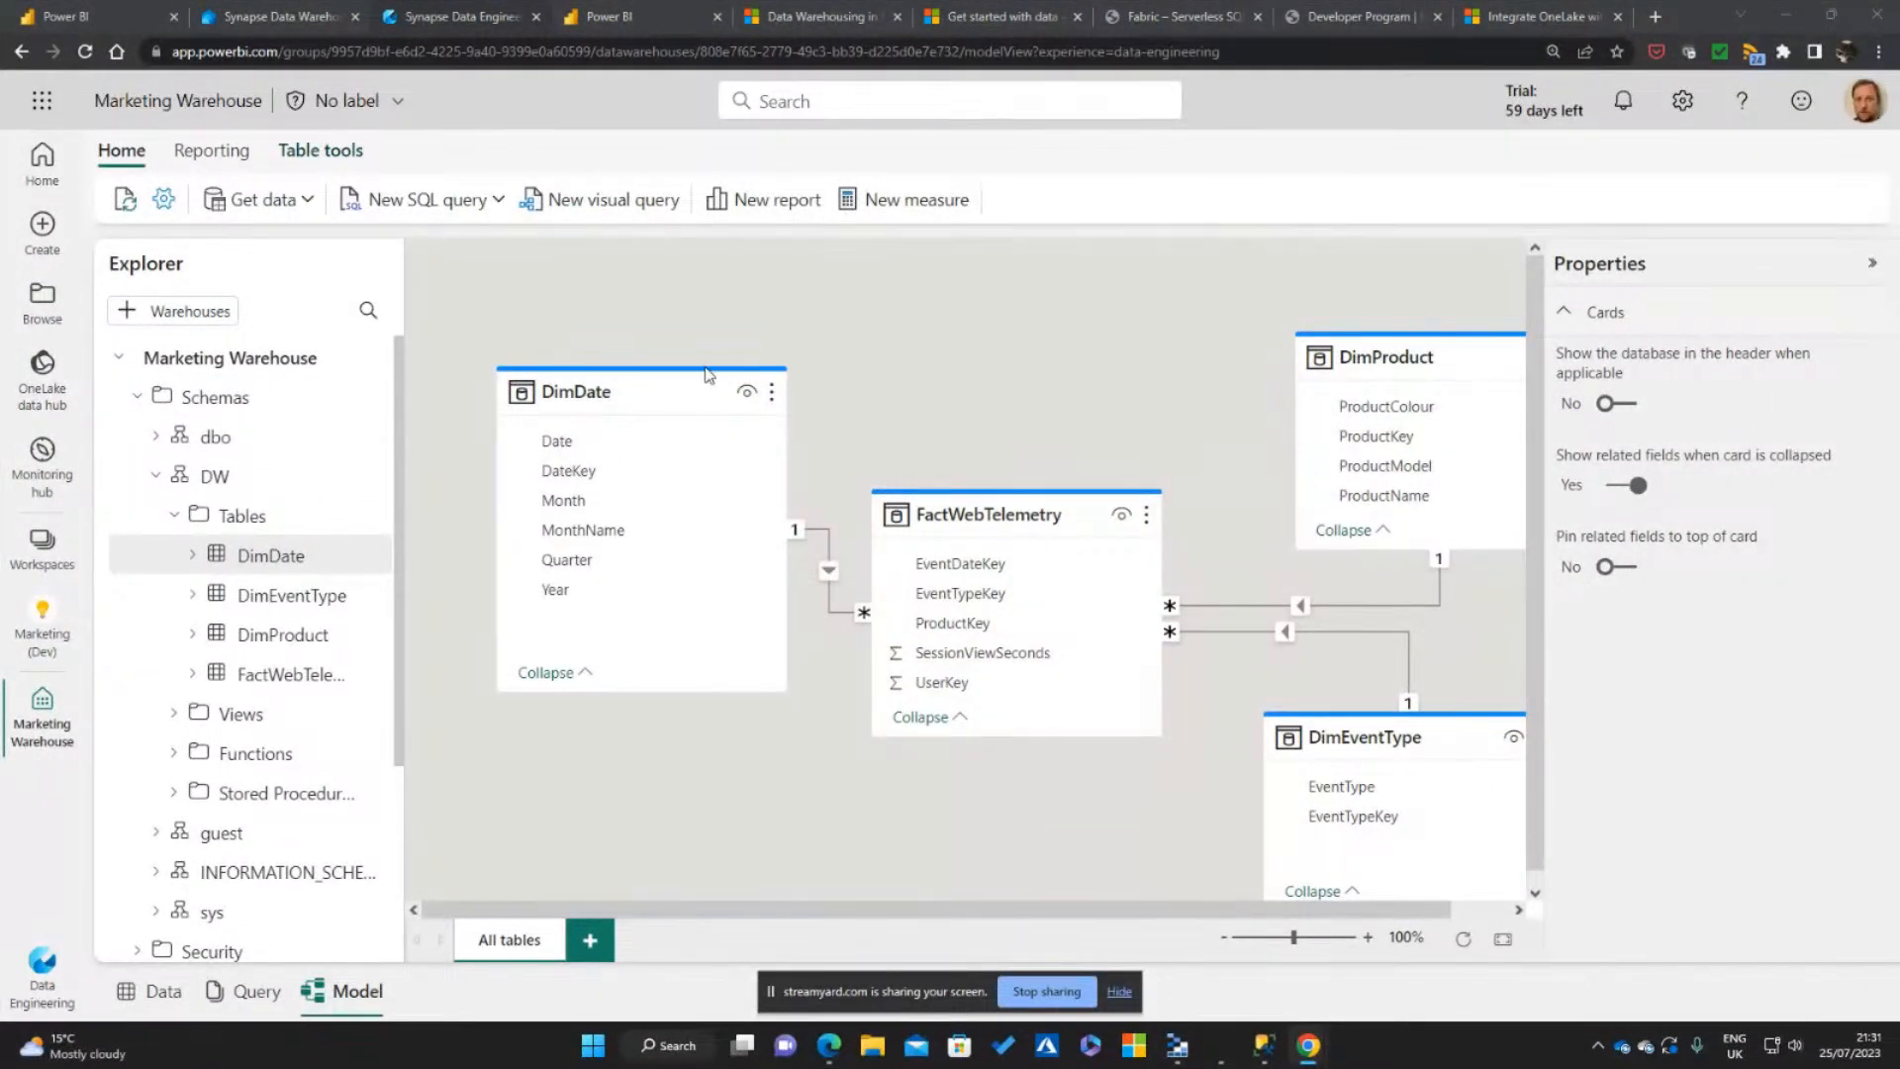
# Reposition the DimDate and FactWebTelemetry cards, and make FactWebTelemetry taller so it sits between the dimension tables
pyautogui.moveTo(639, 391); pyautogui.dragTo(639, 409)
pyautogui.moveTo(1014, 509); pyautogui.dragTo(1059, 459)
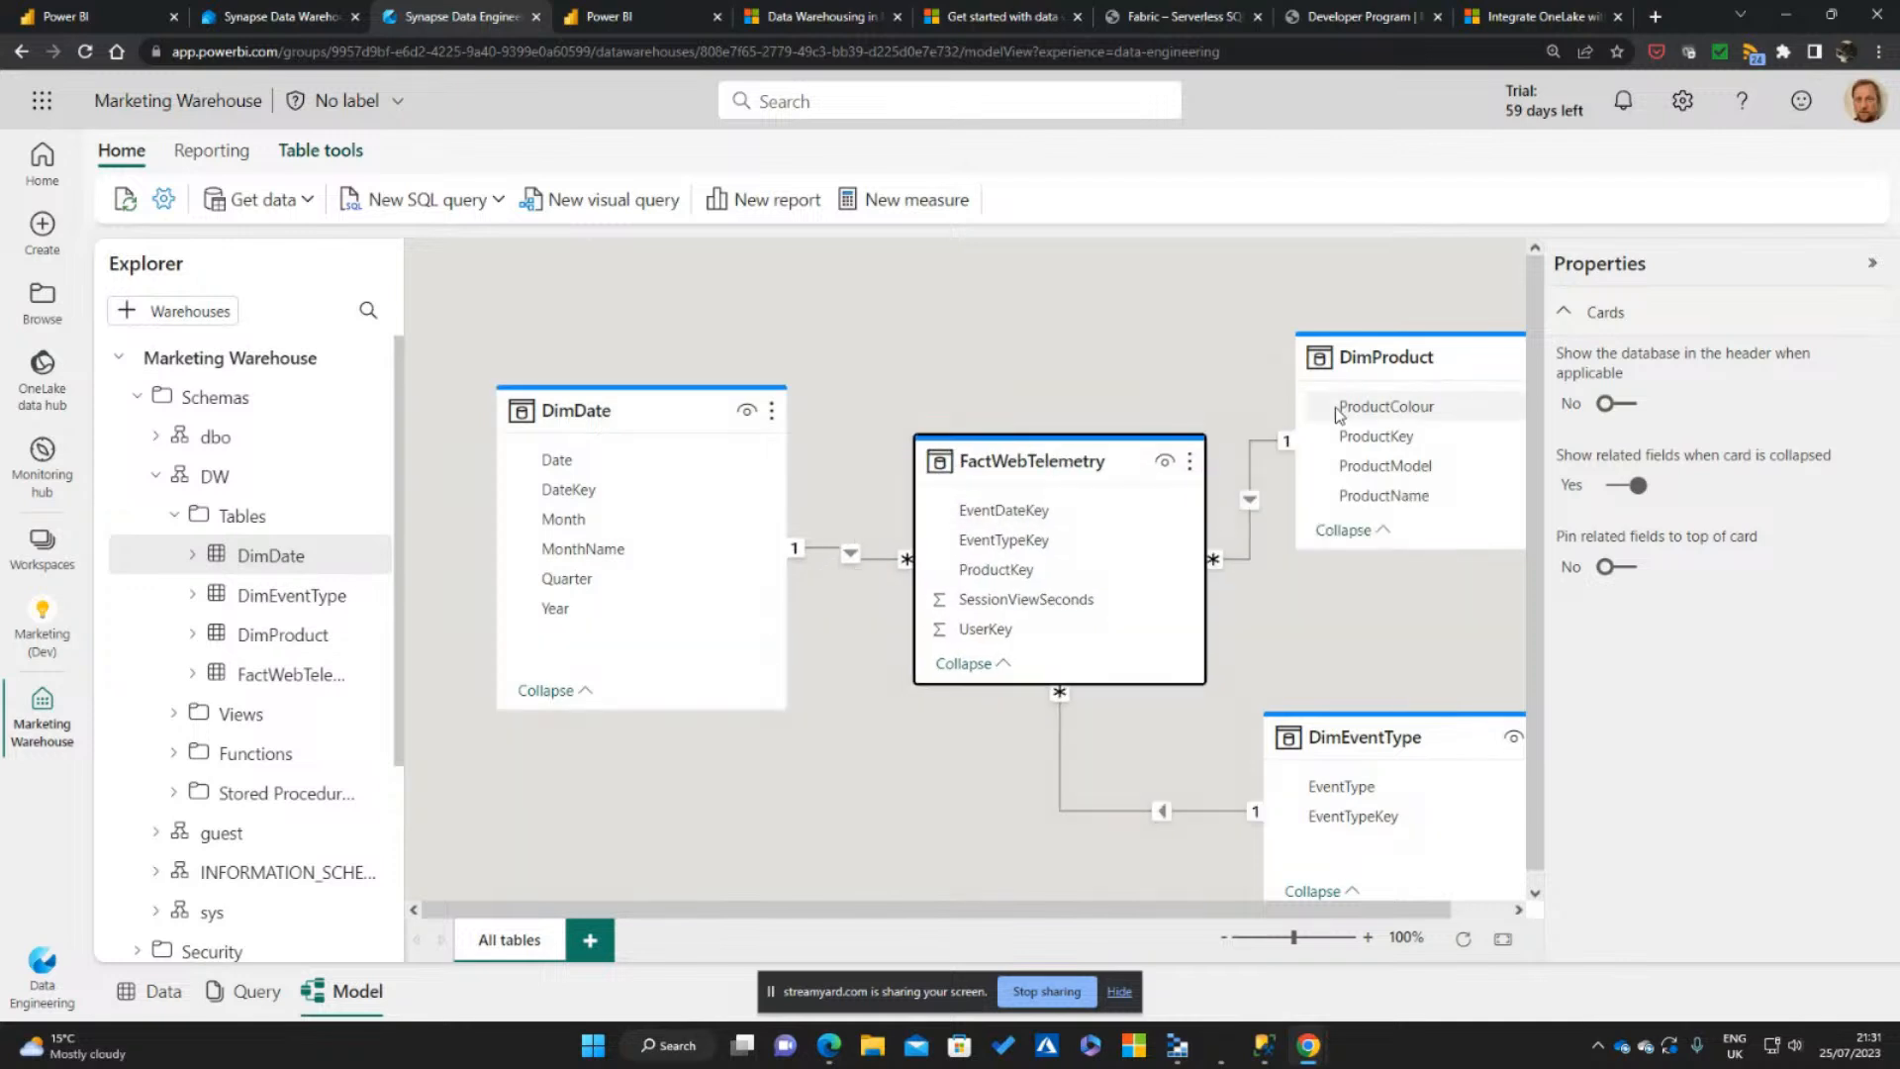
pyautogui.click(1396, 352)
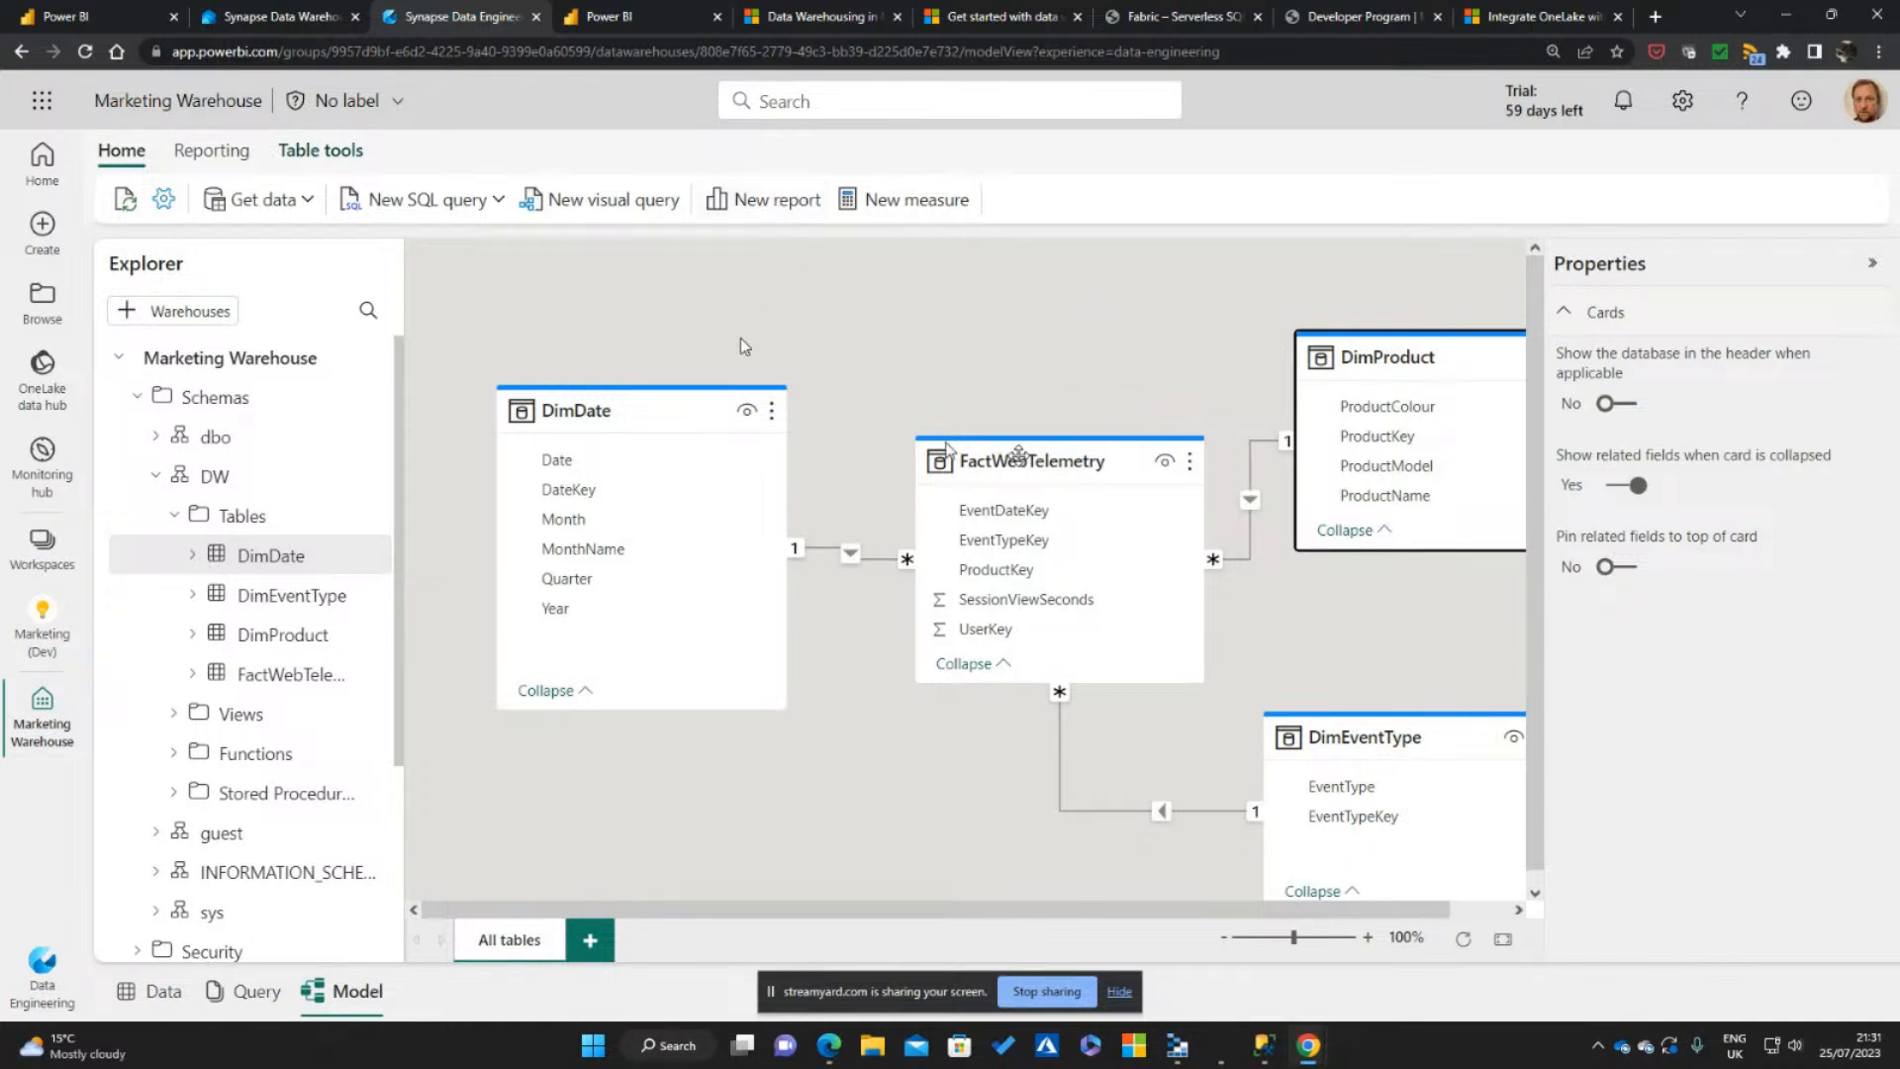
pyautogui.moveTo(1104, 680); pyautogui.dragTo(1031, 705)
pyautogui.click(1021, 458)
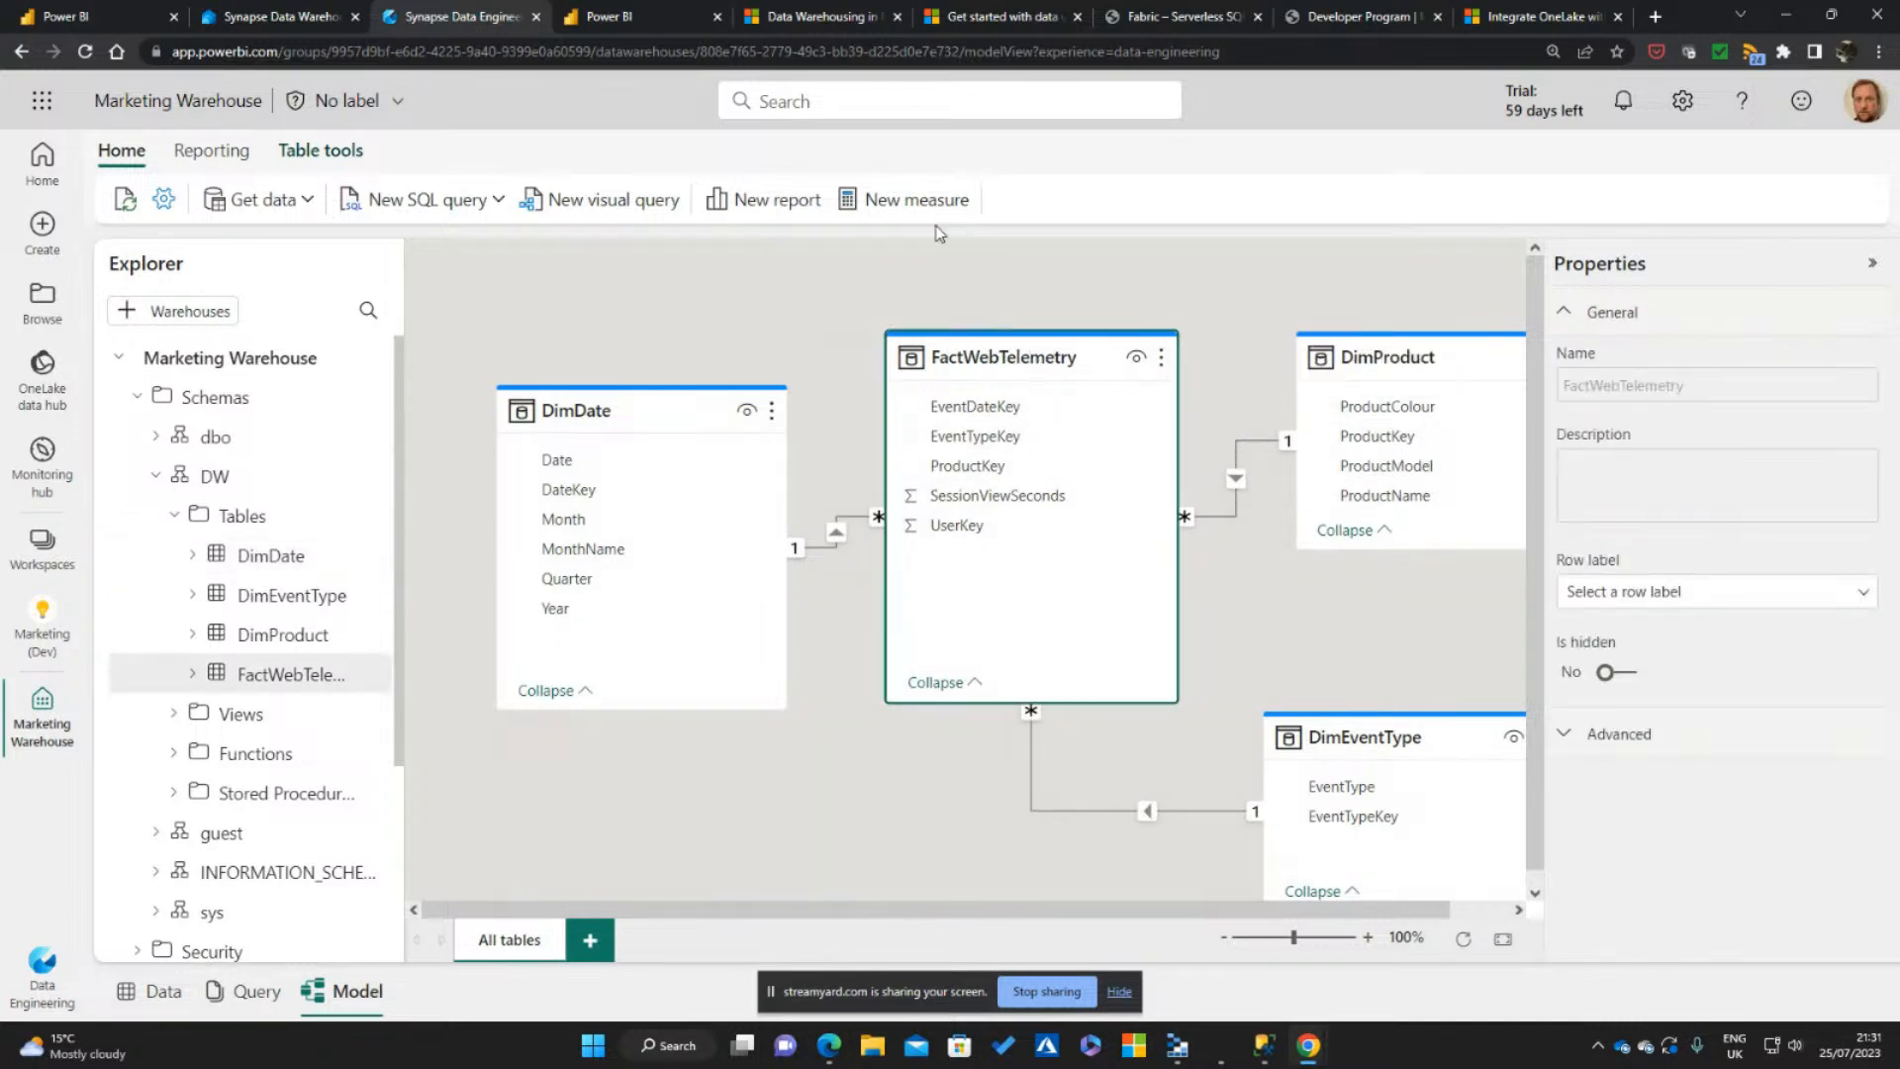
# Add a measure to FactWebTelemetry defined as Total Event Count = COUNTROWS(FactWebTelemetry)
pyautogui.click(929, 199)
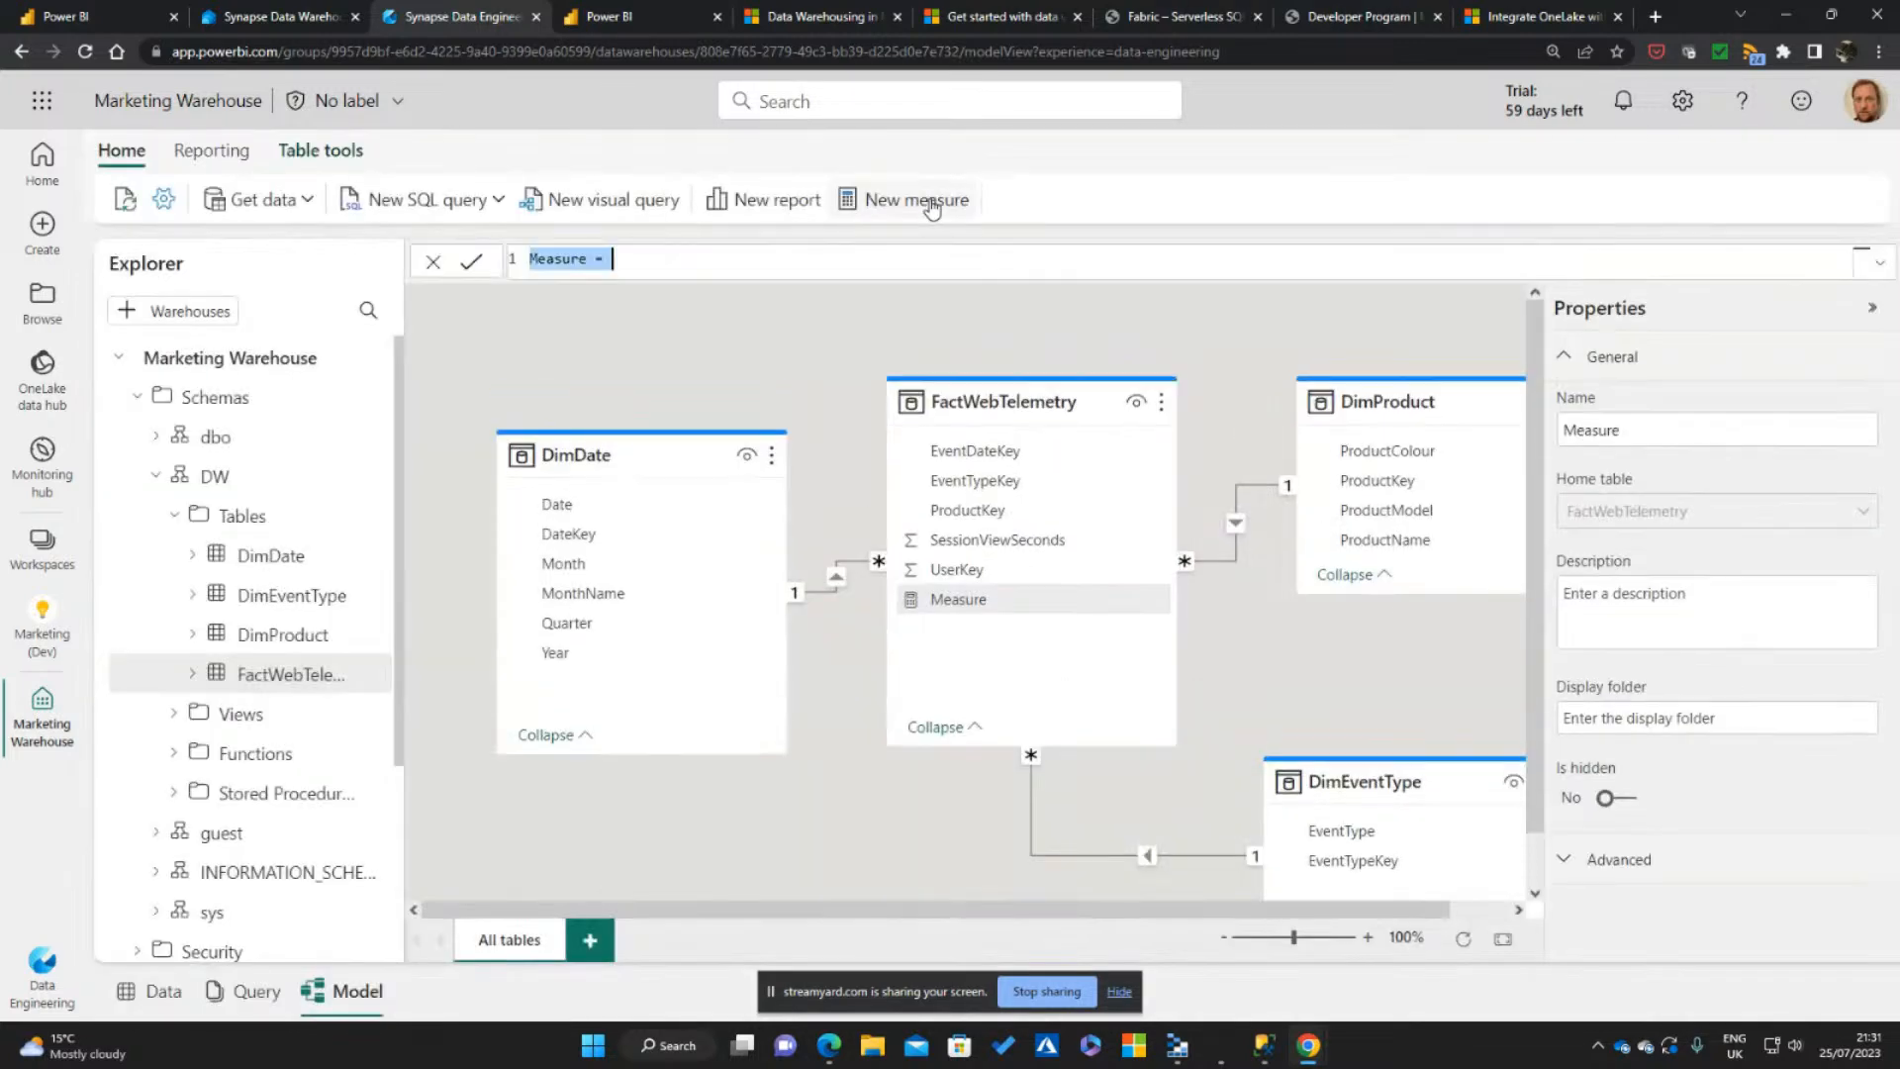
pyautogui.write('Total')
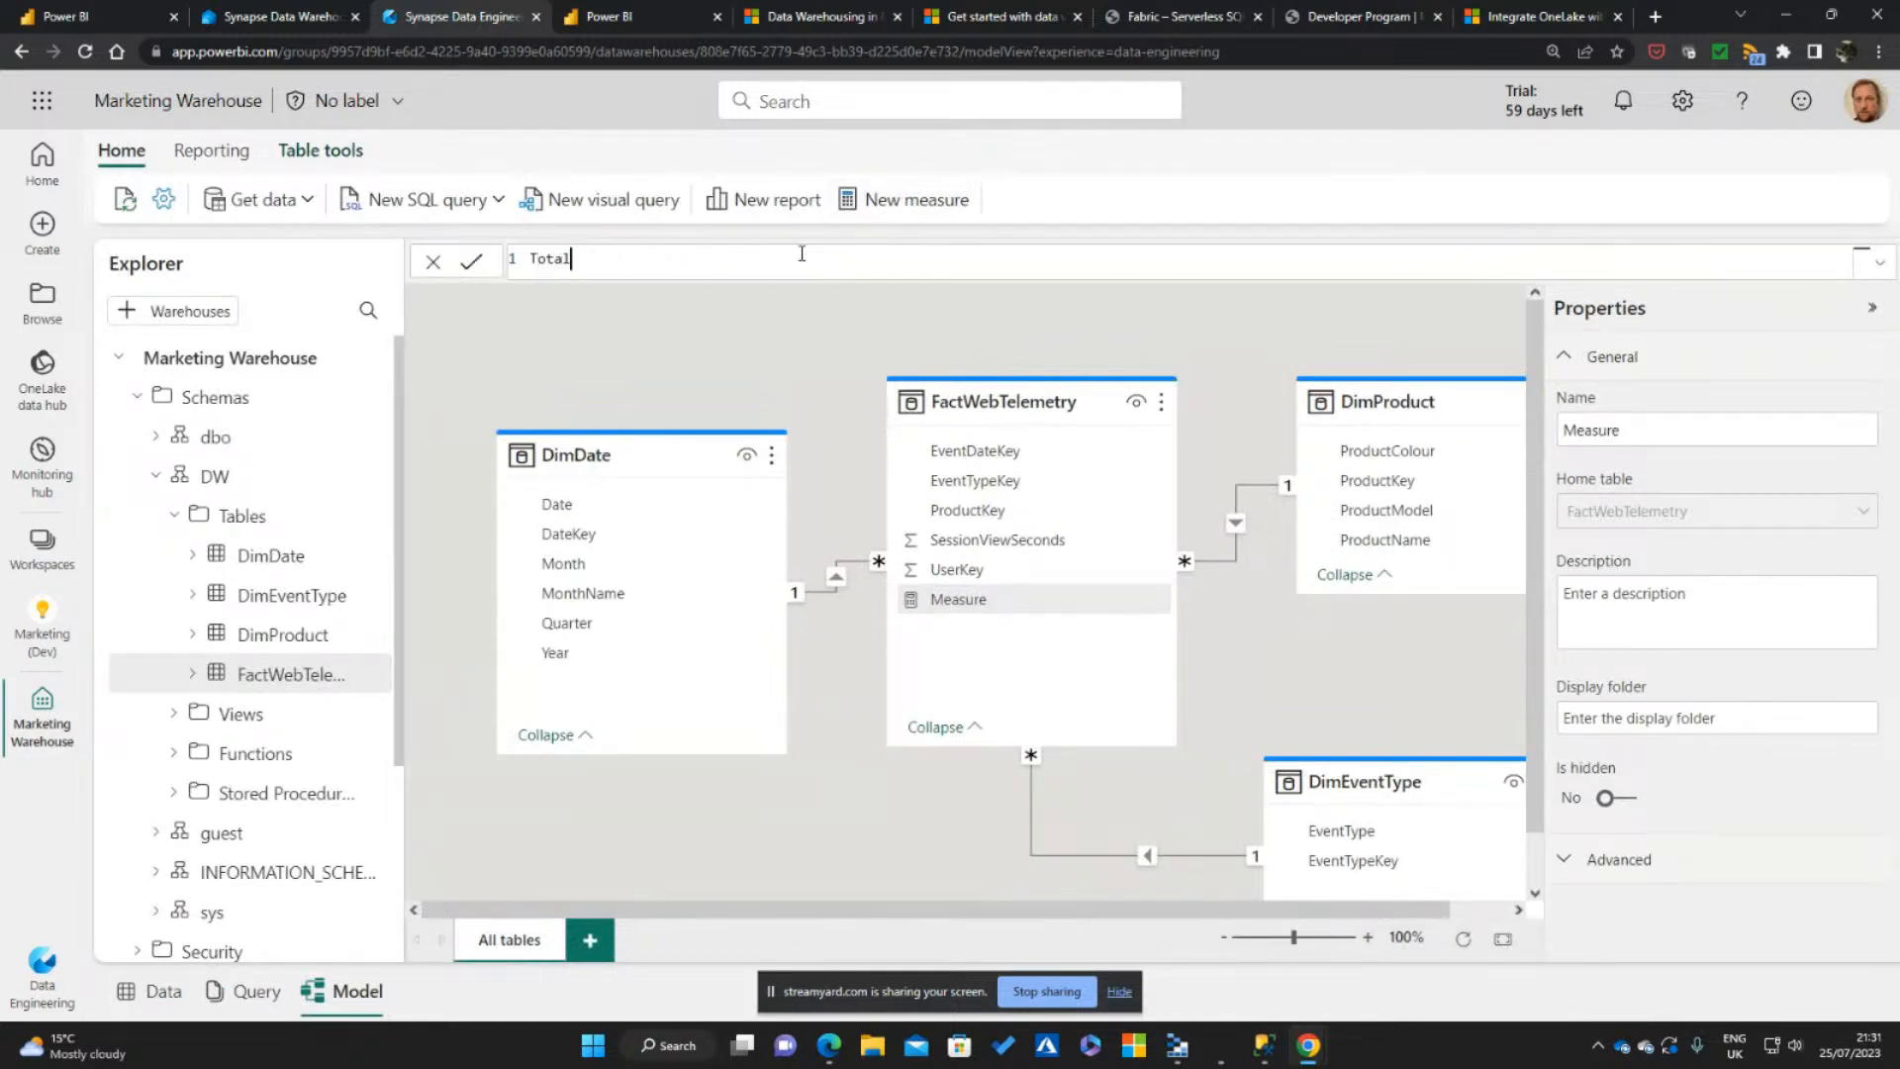
pyautogui.write(' Event Count=COUNTRO')
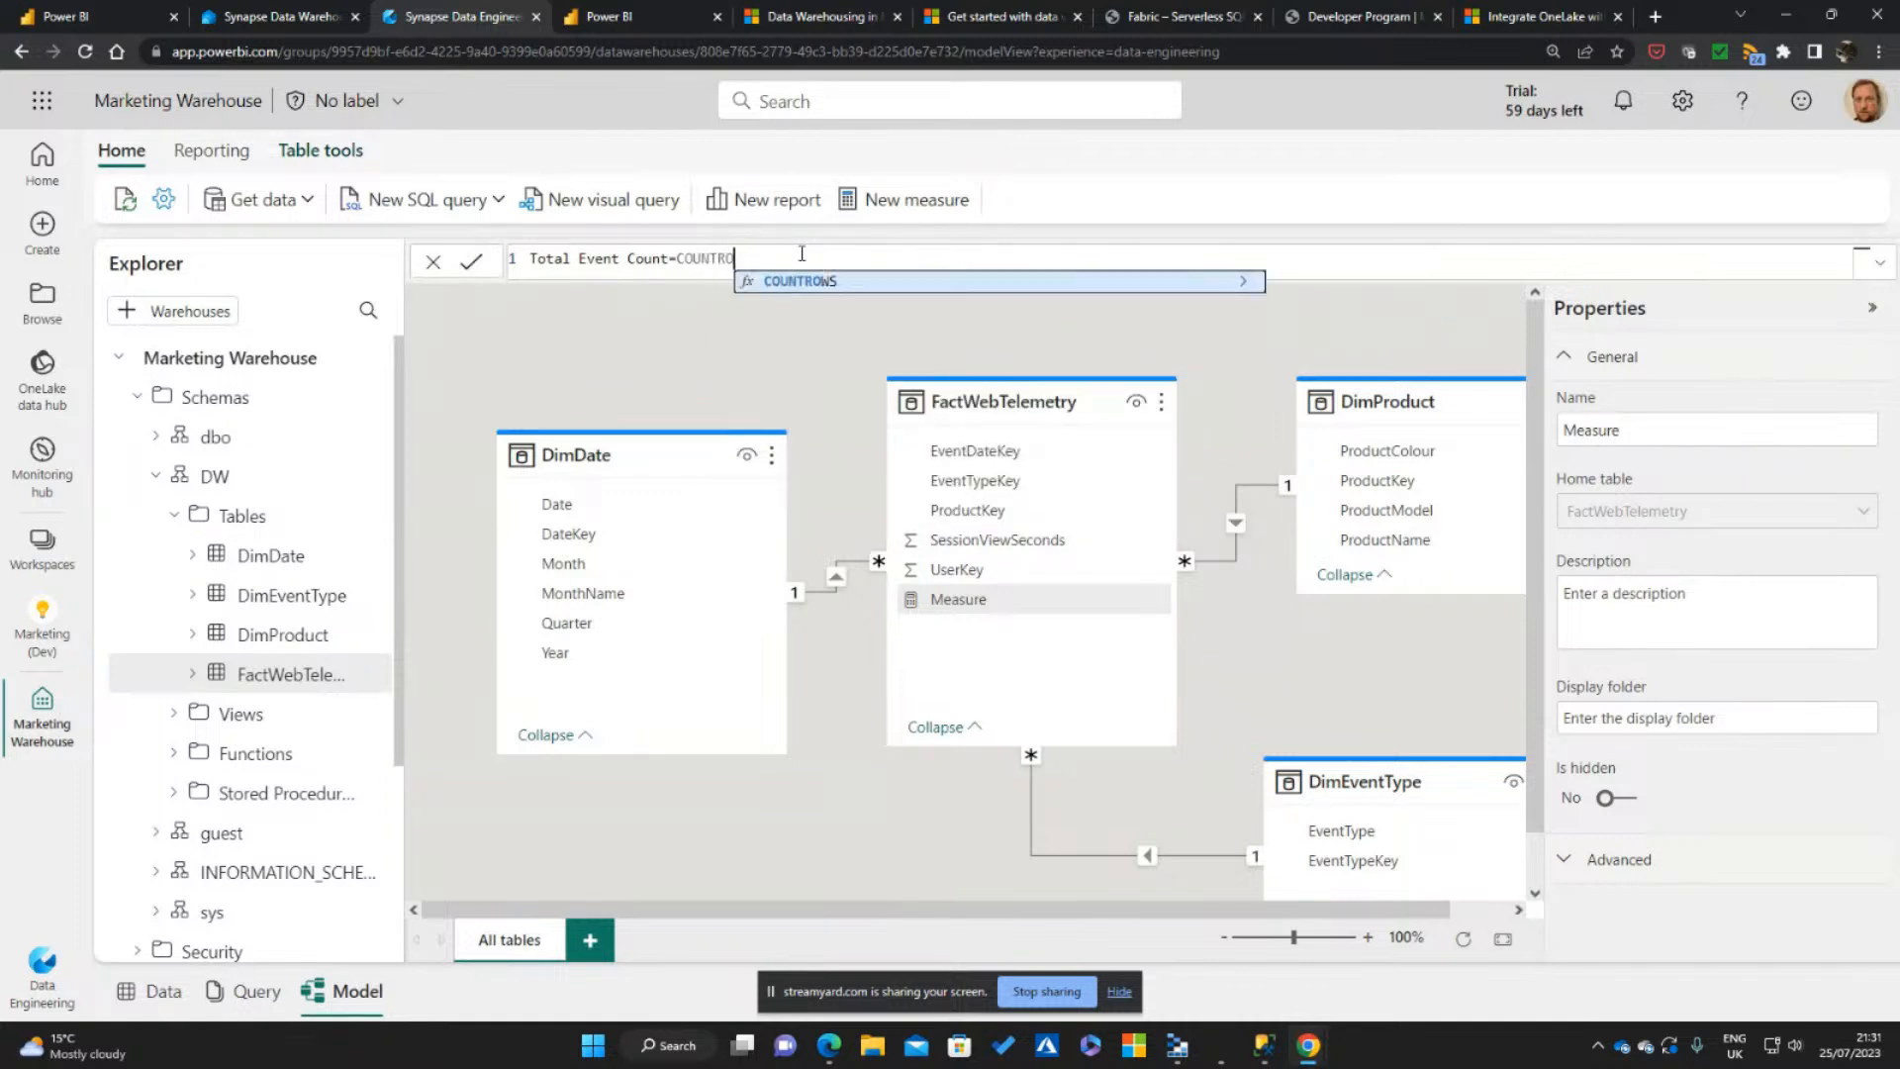
pyautogui.press('Tab')
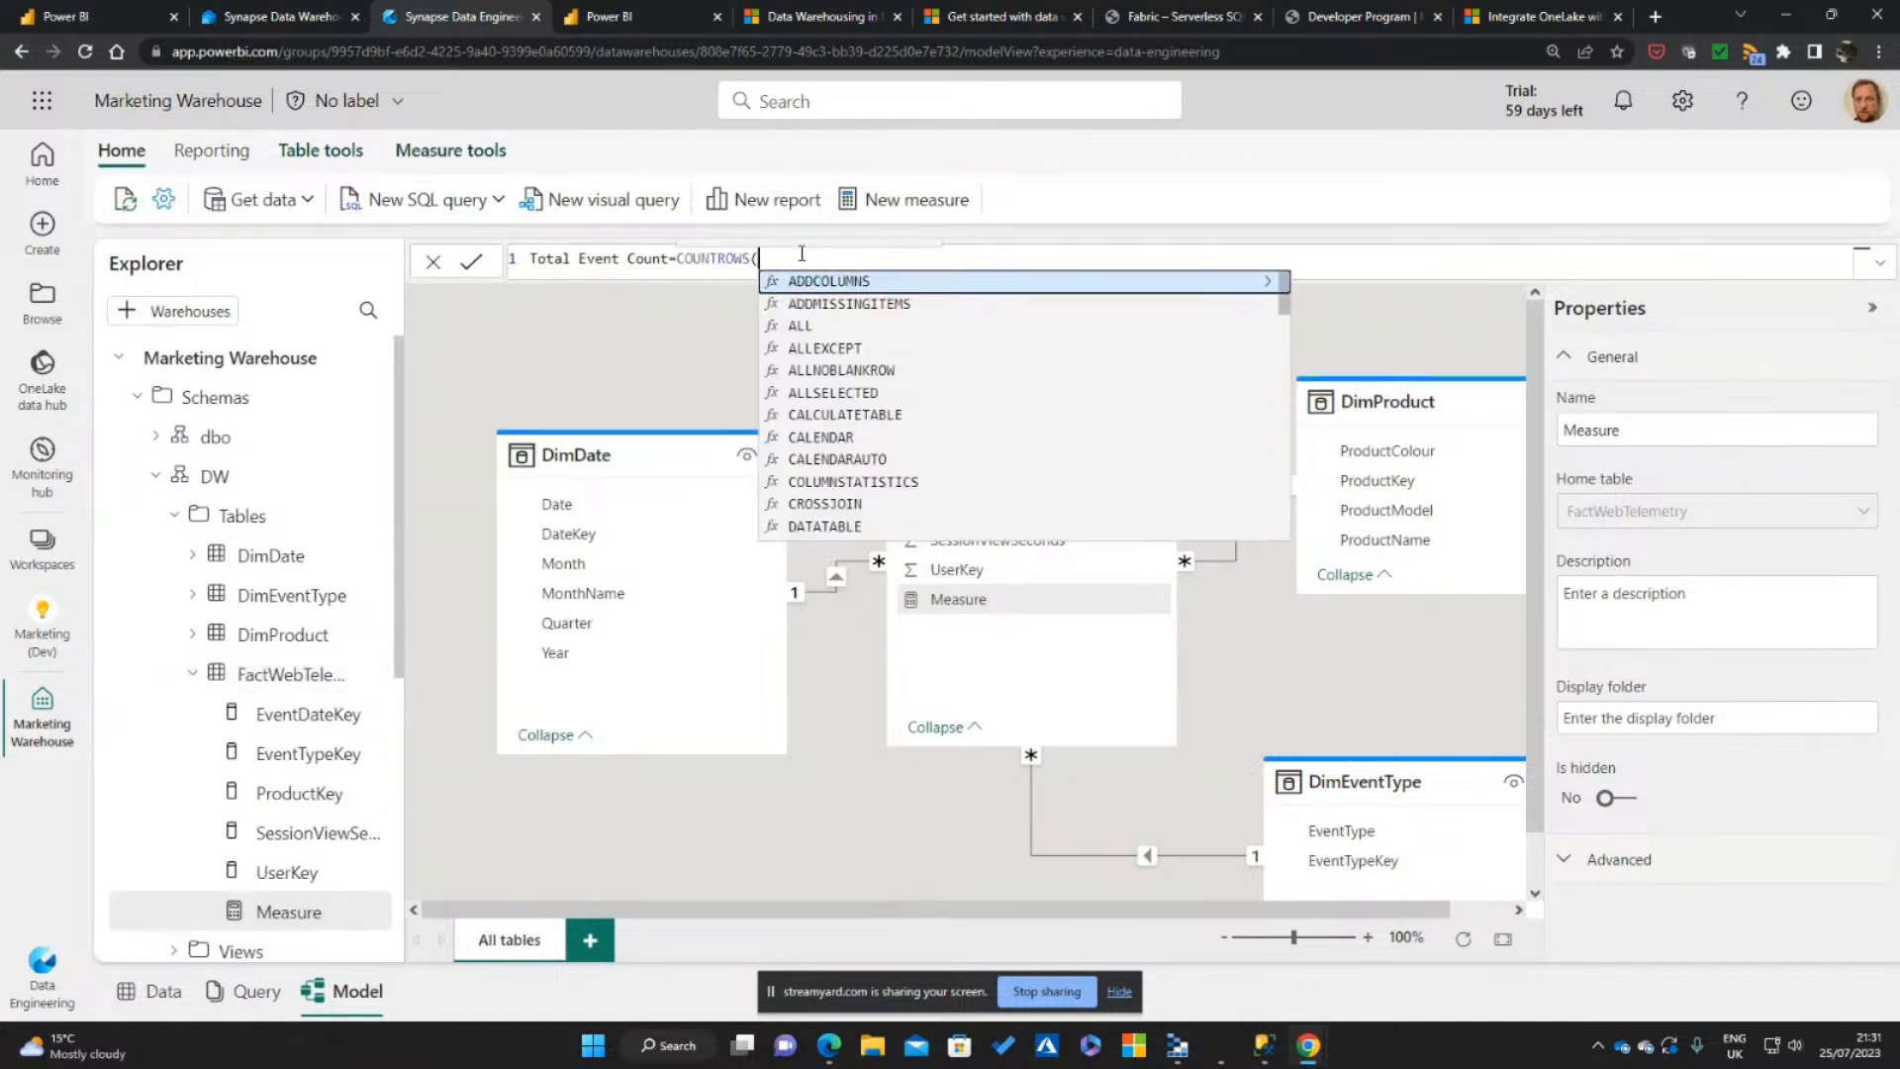
pyautogui.write('Fact')
pyautogui.press('Tab')
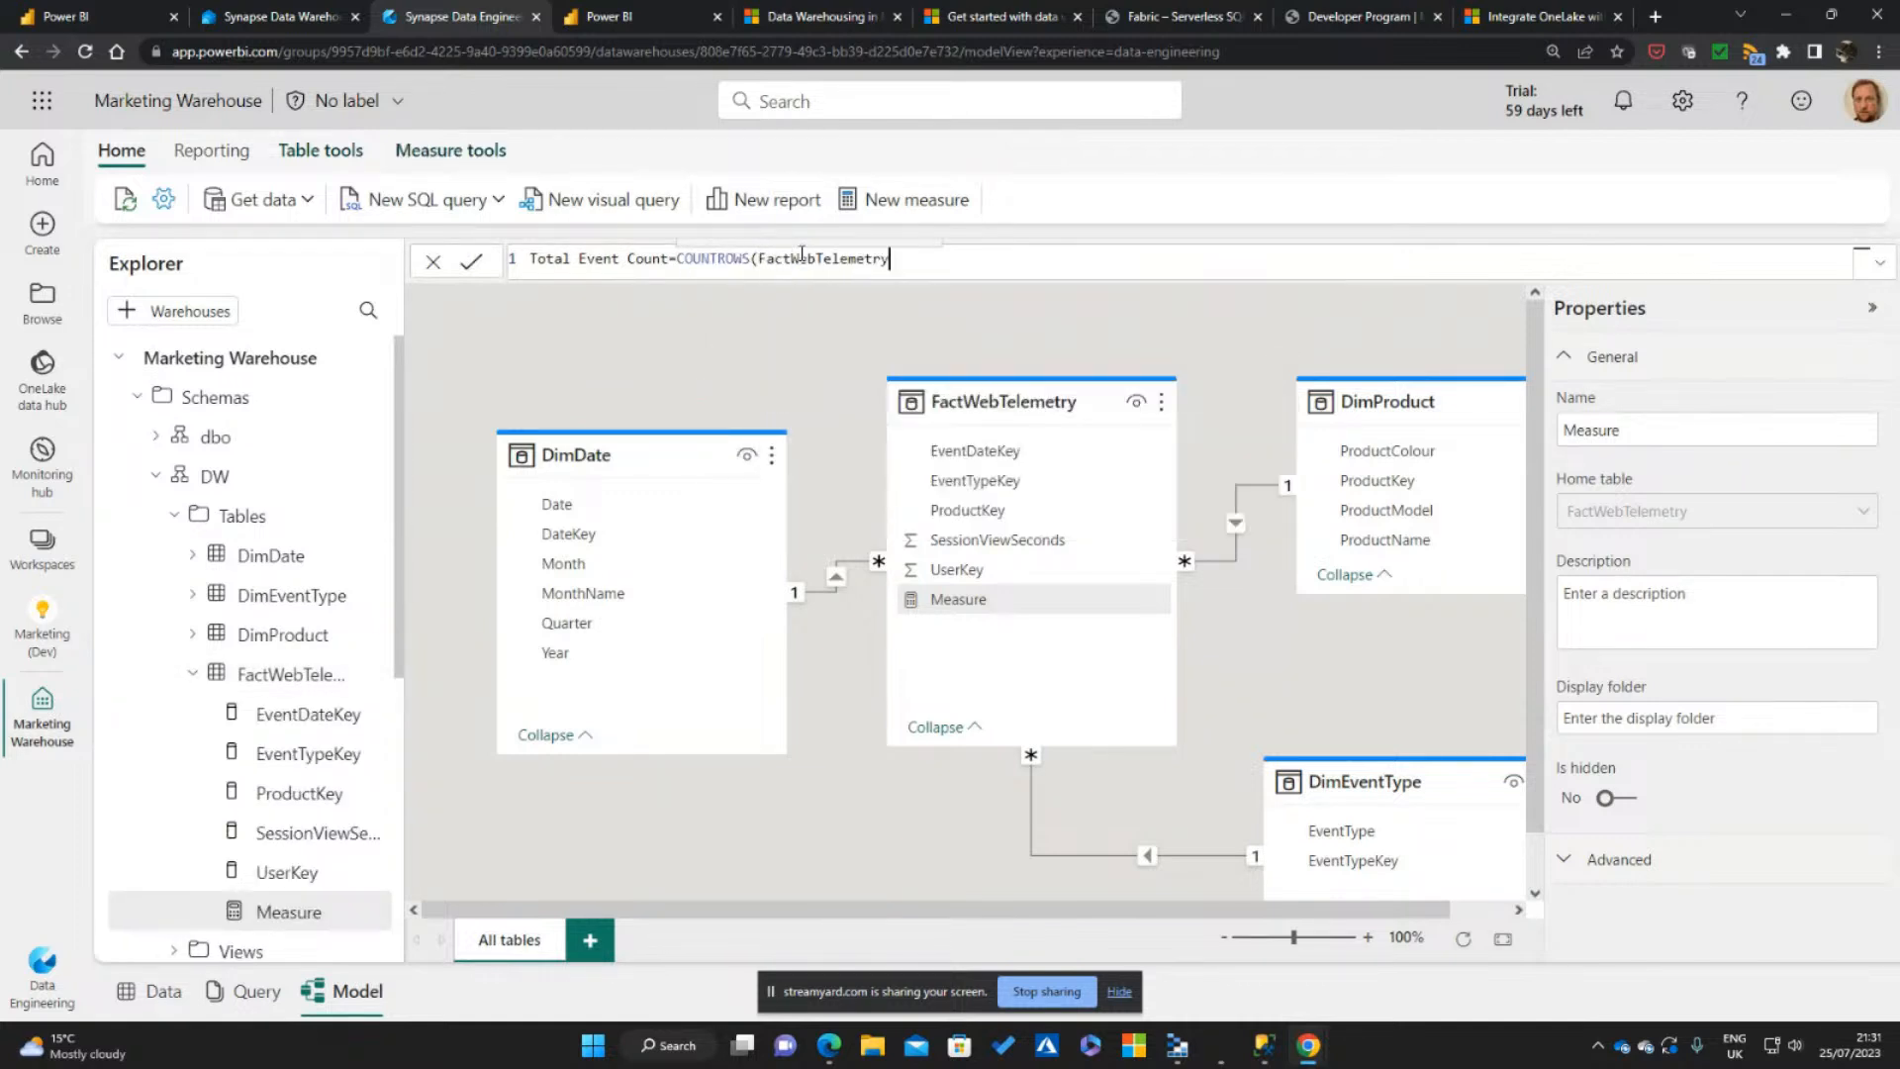
pyautogui.write(')')
pyautogui.press('Return')
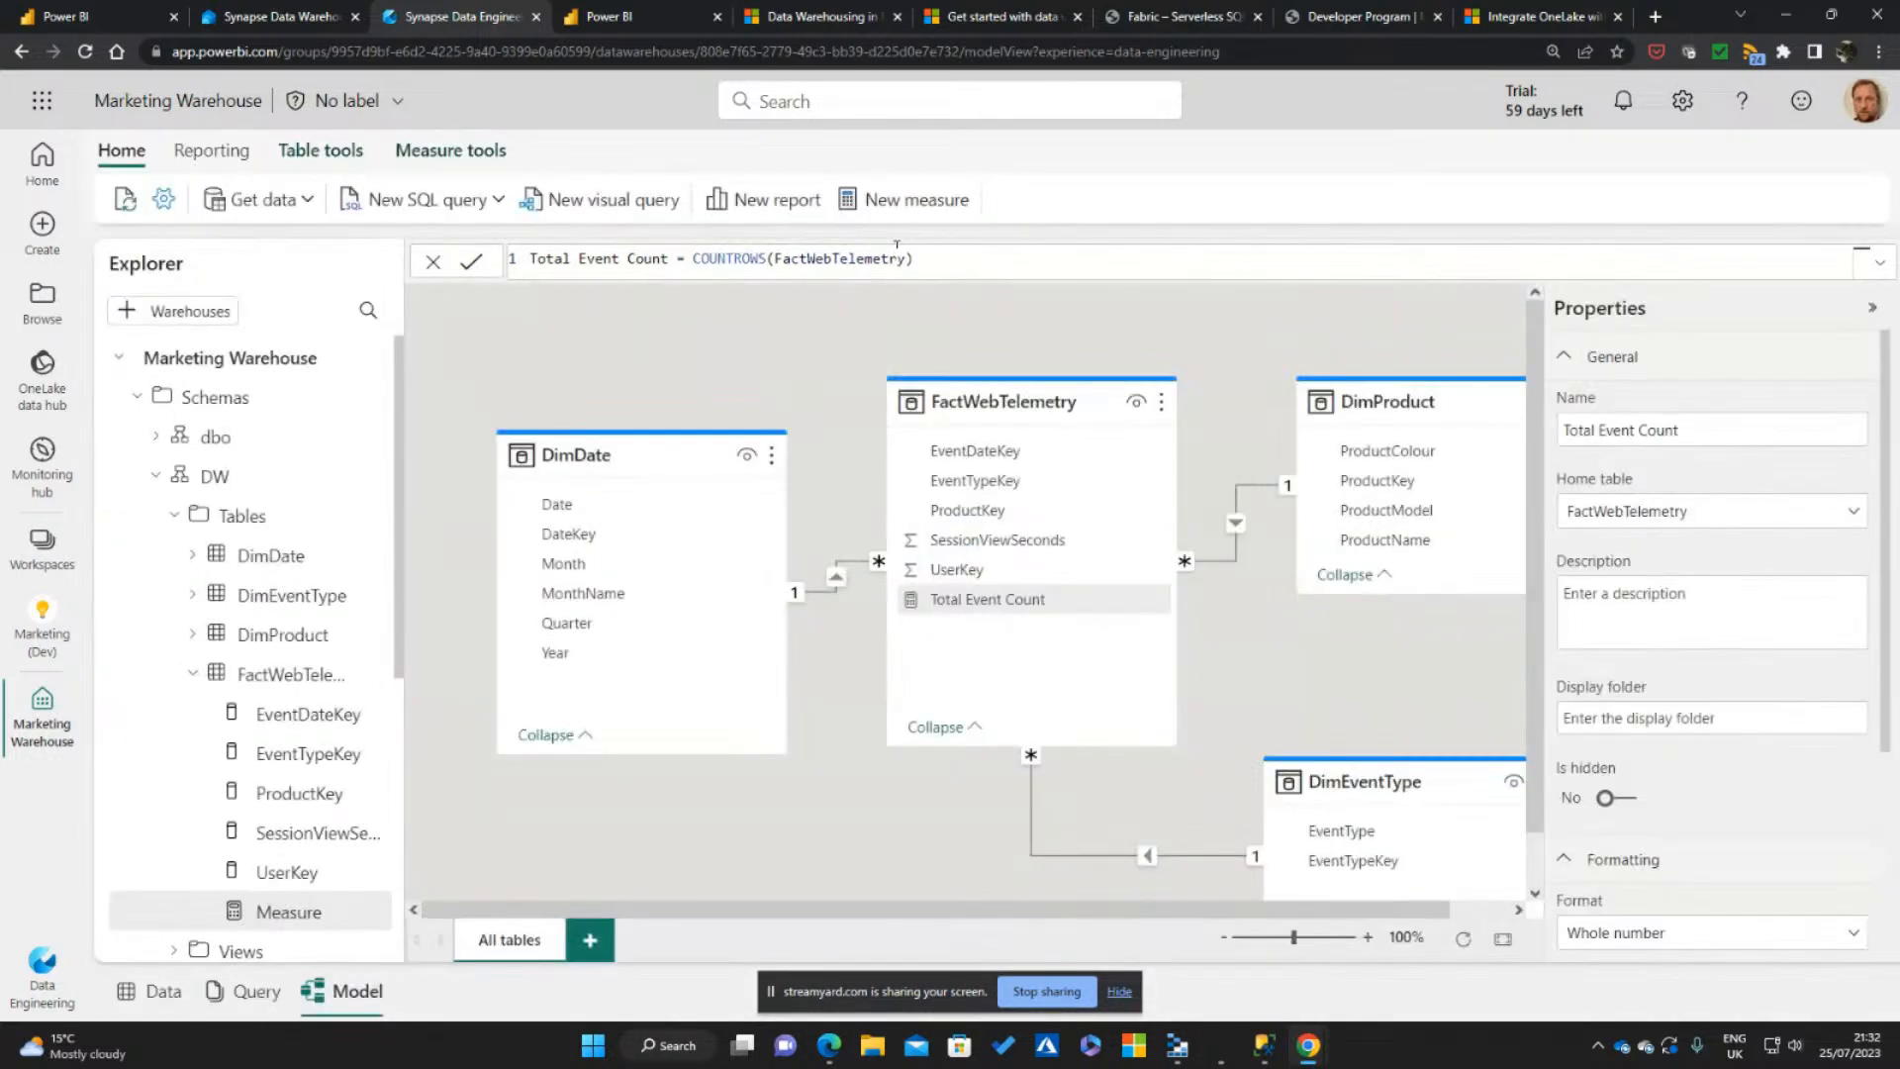
# Turn on the thousands separator for the Total Event Count measure
pyautogui.scroll(-3, 1645, 878)
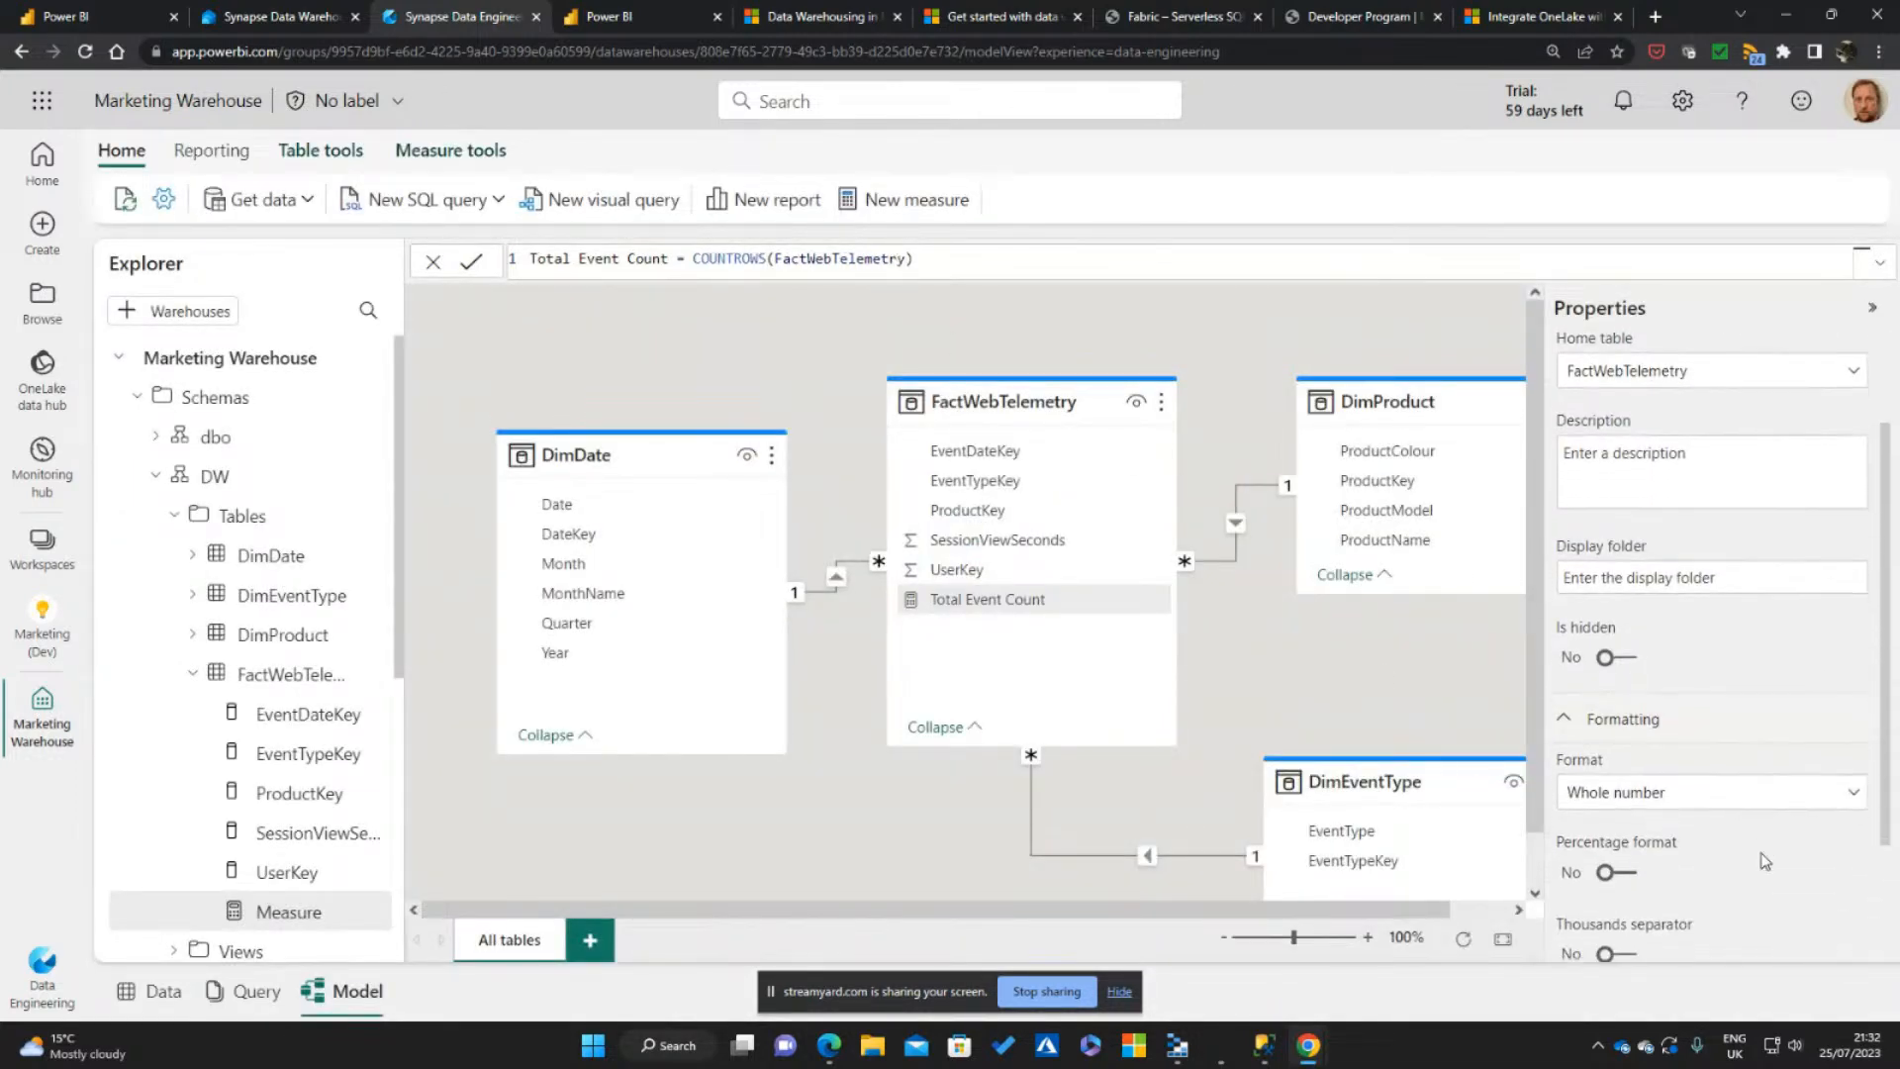
pyautogui.click(1615, 830)
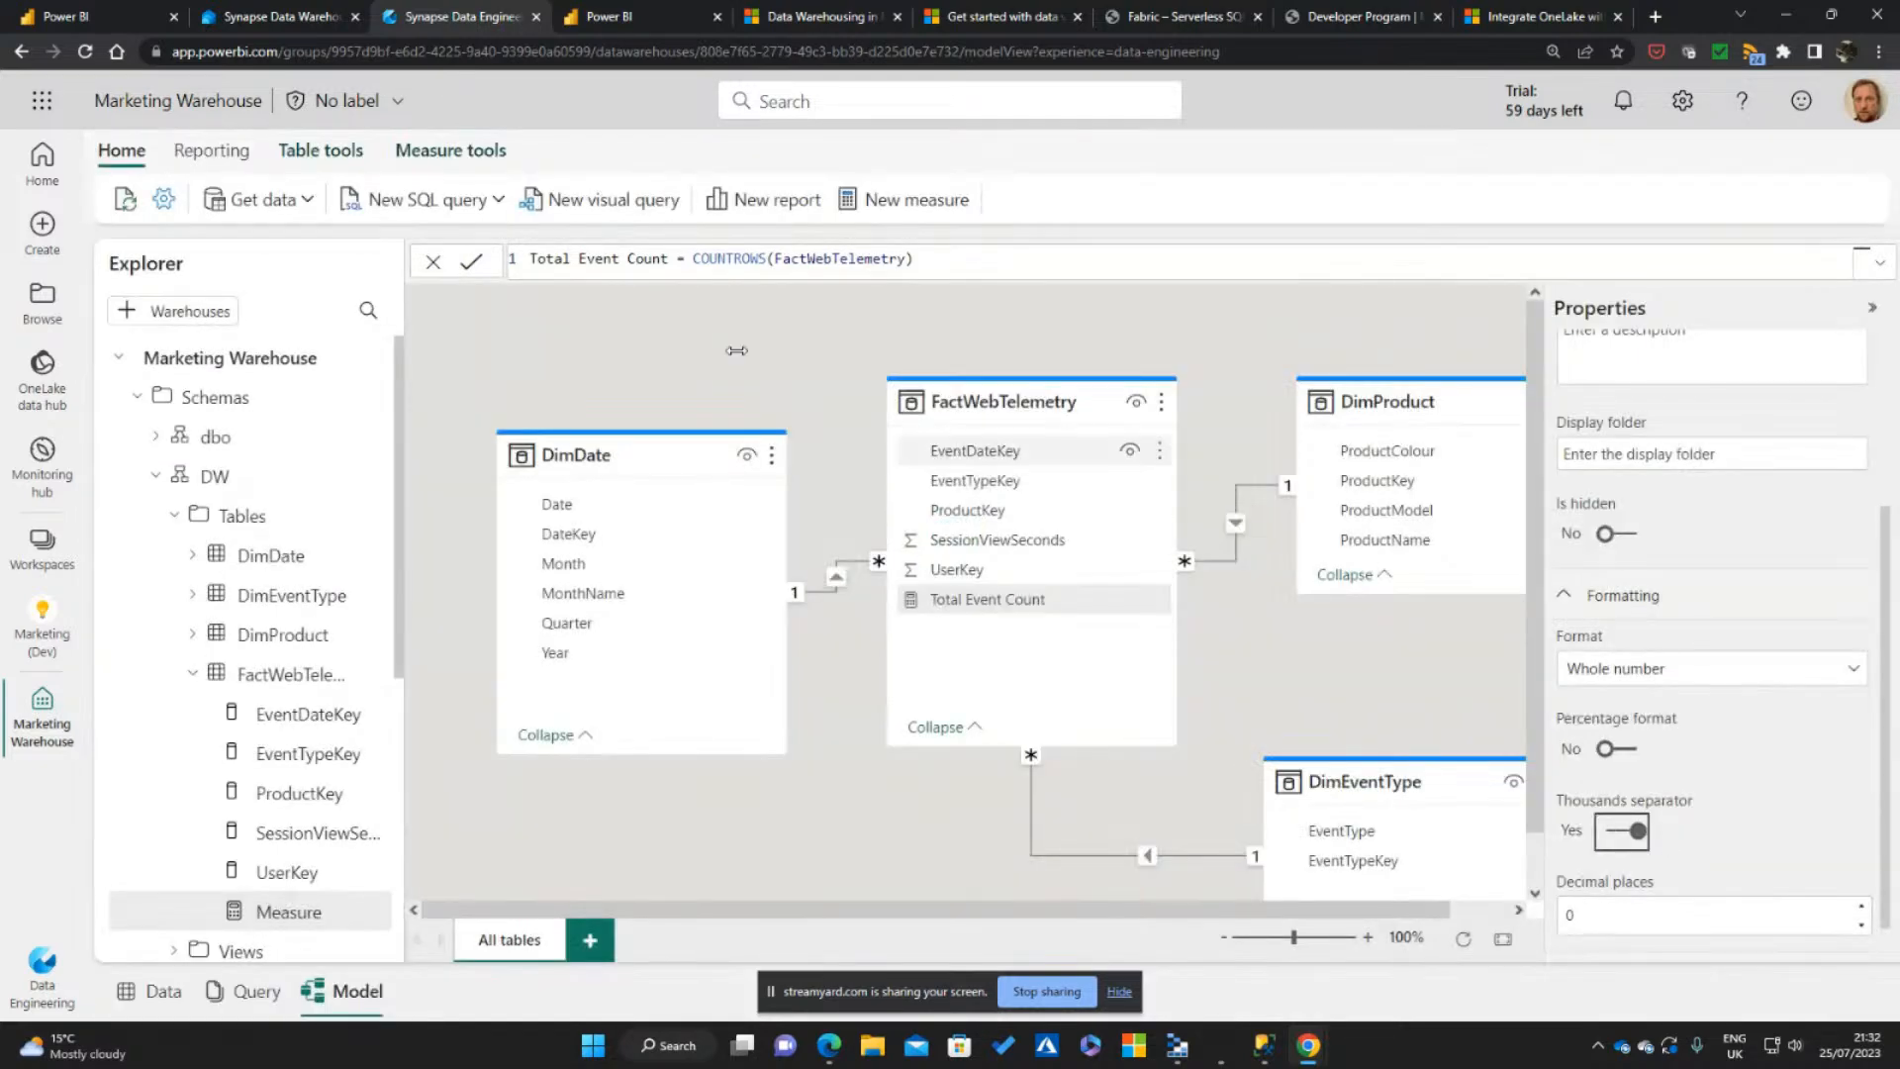
pyautogui.click(718, 366)
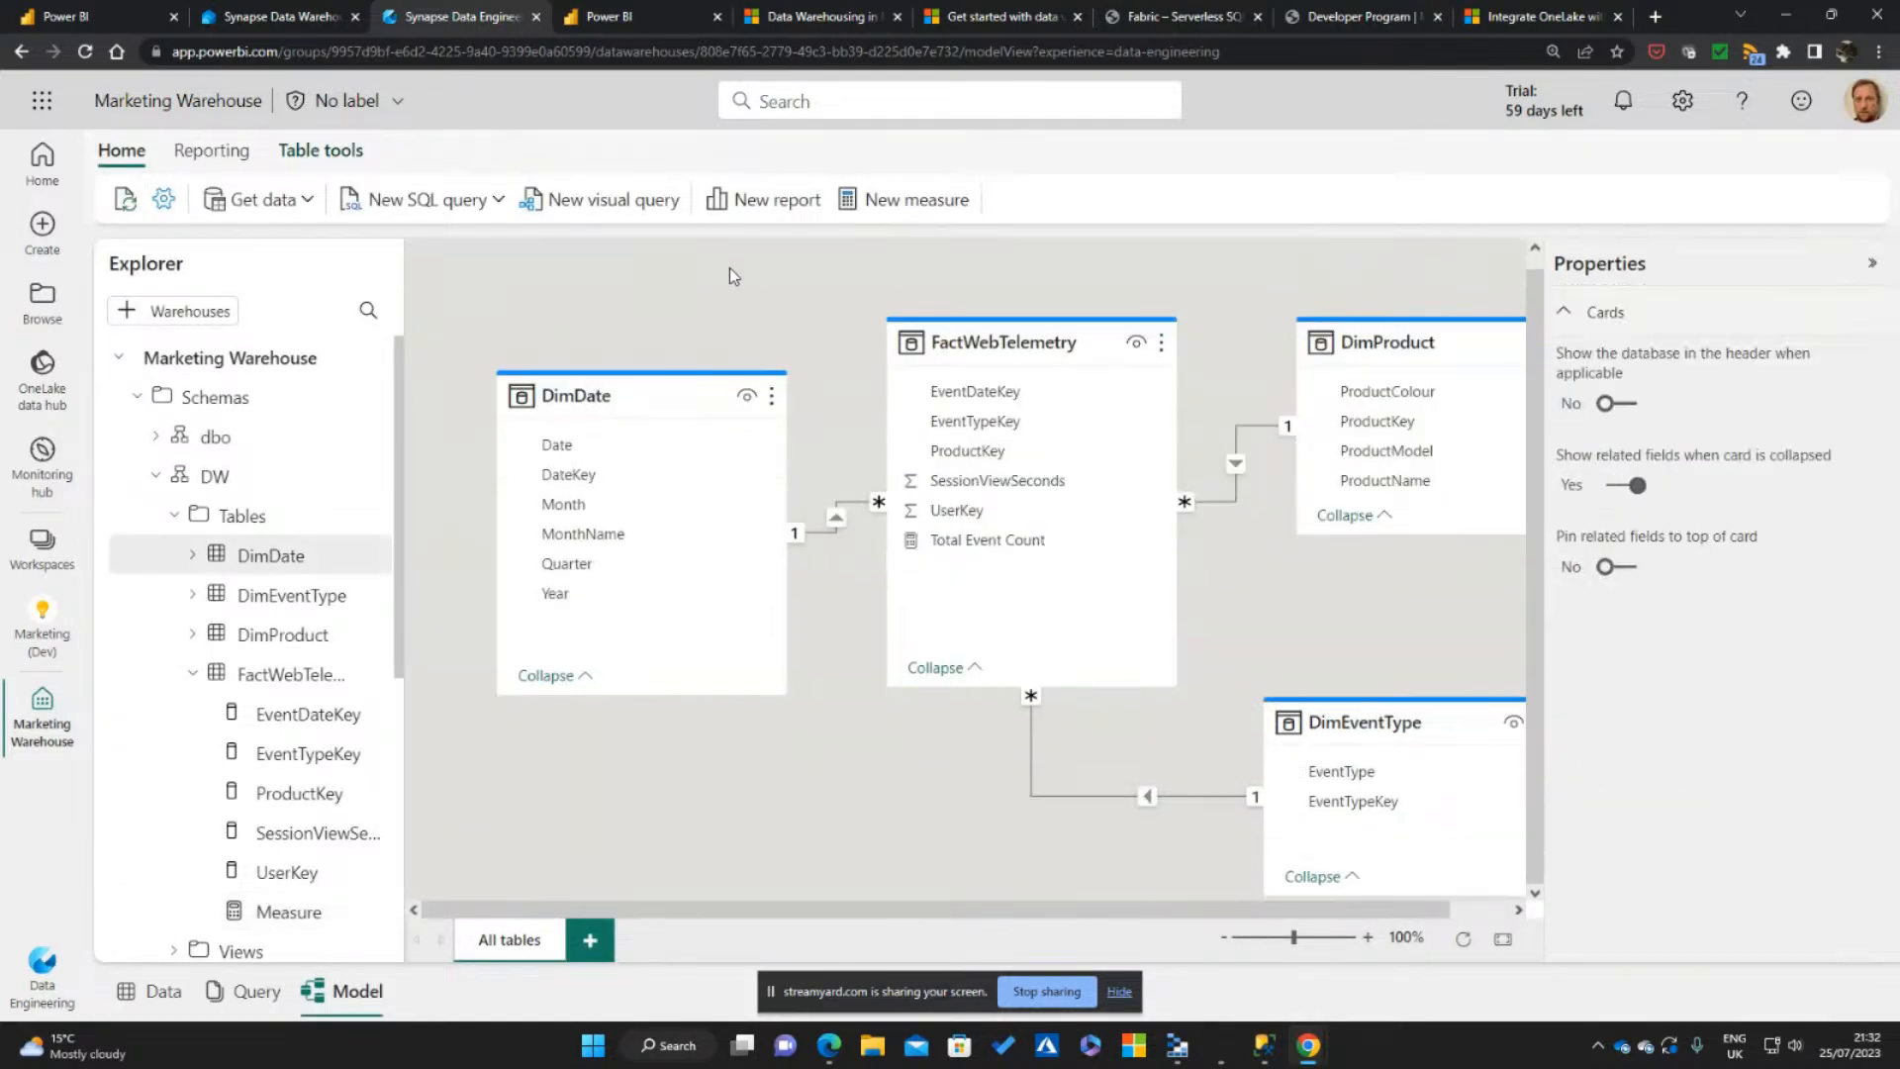
# Create a new report from the warehouse model and dismiss the browser storage notice
pyautogui.click(764, 203)
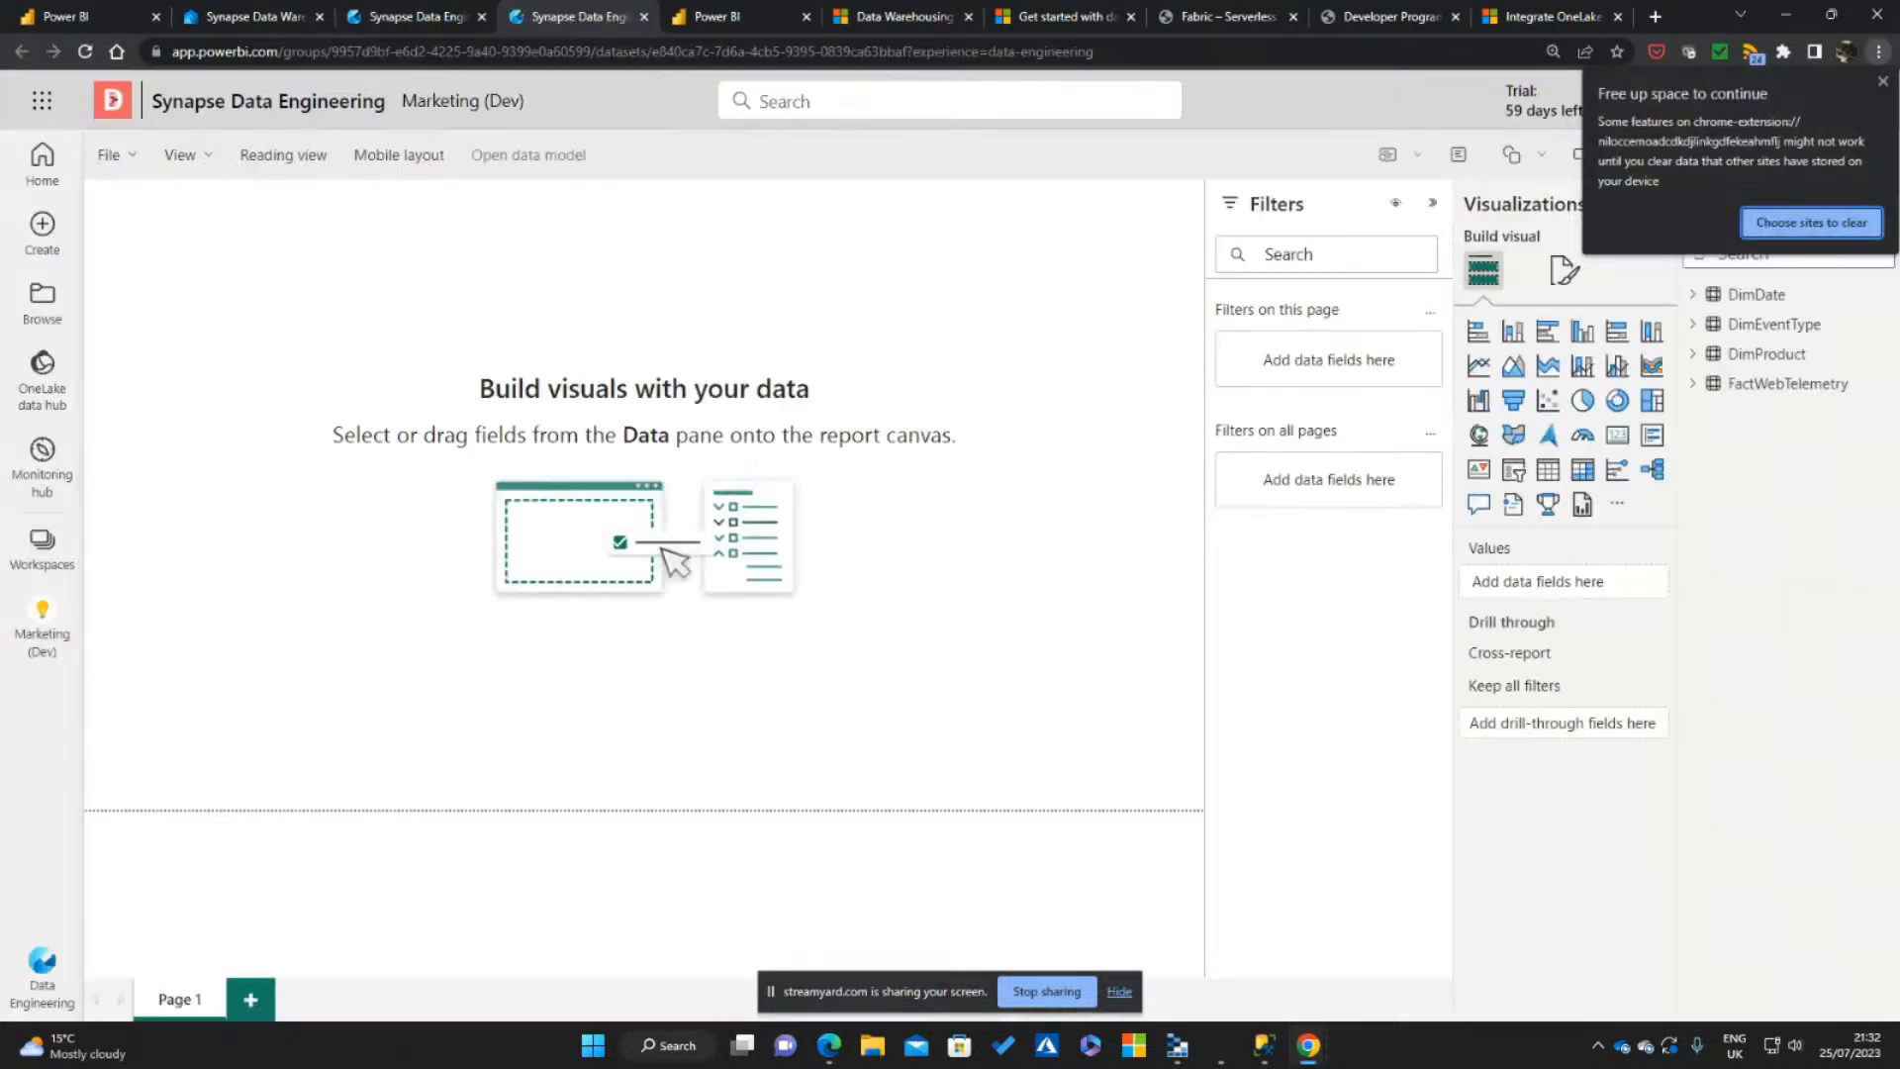
pyautogui.click(1882, 83)
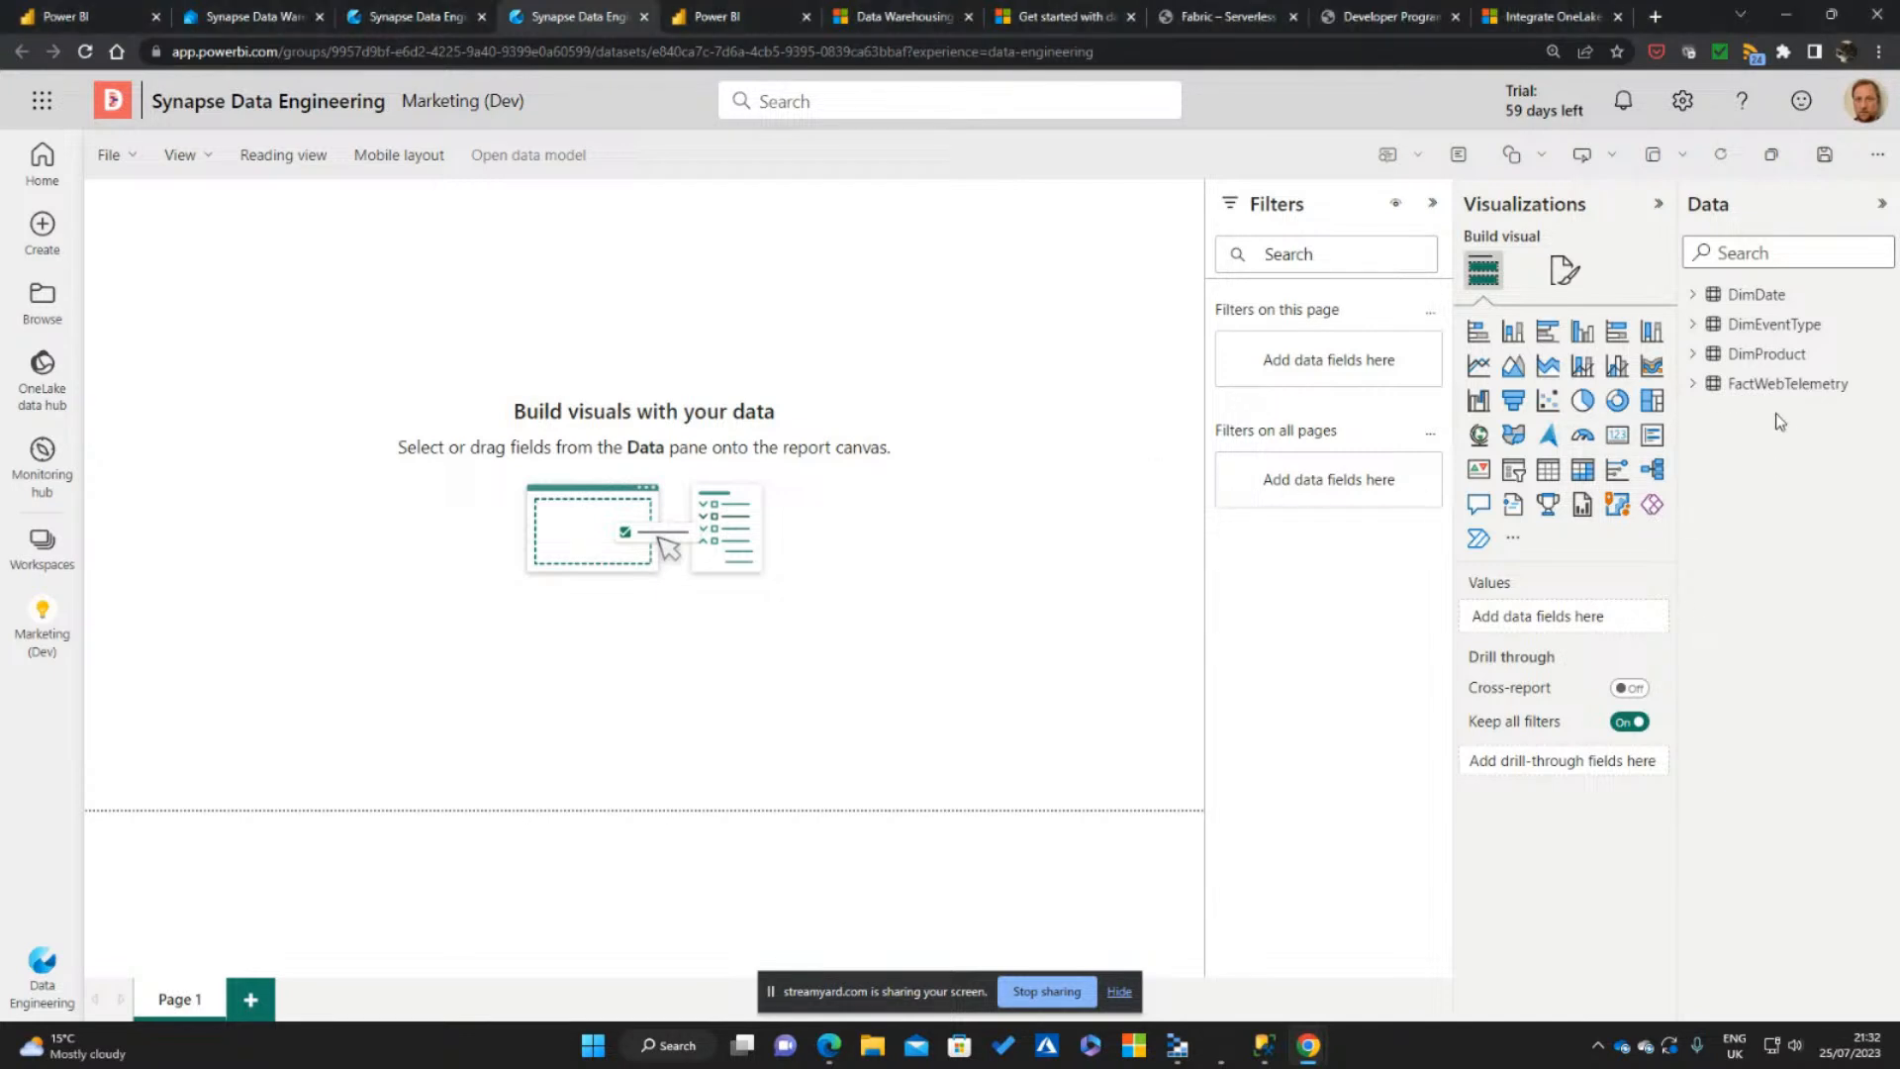
# Place FactWebTelemetry's Total Event Count on the report page as a card, and resize it to a wide rectangle
pyautogui.click(1694, 384)
pyautogui.click(1731, 532)
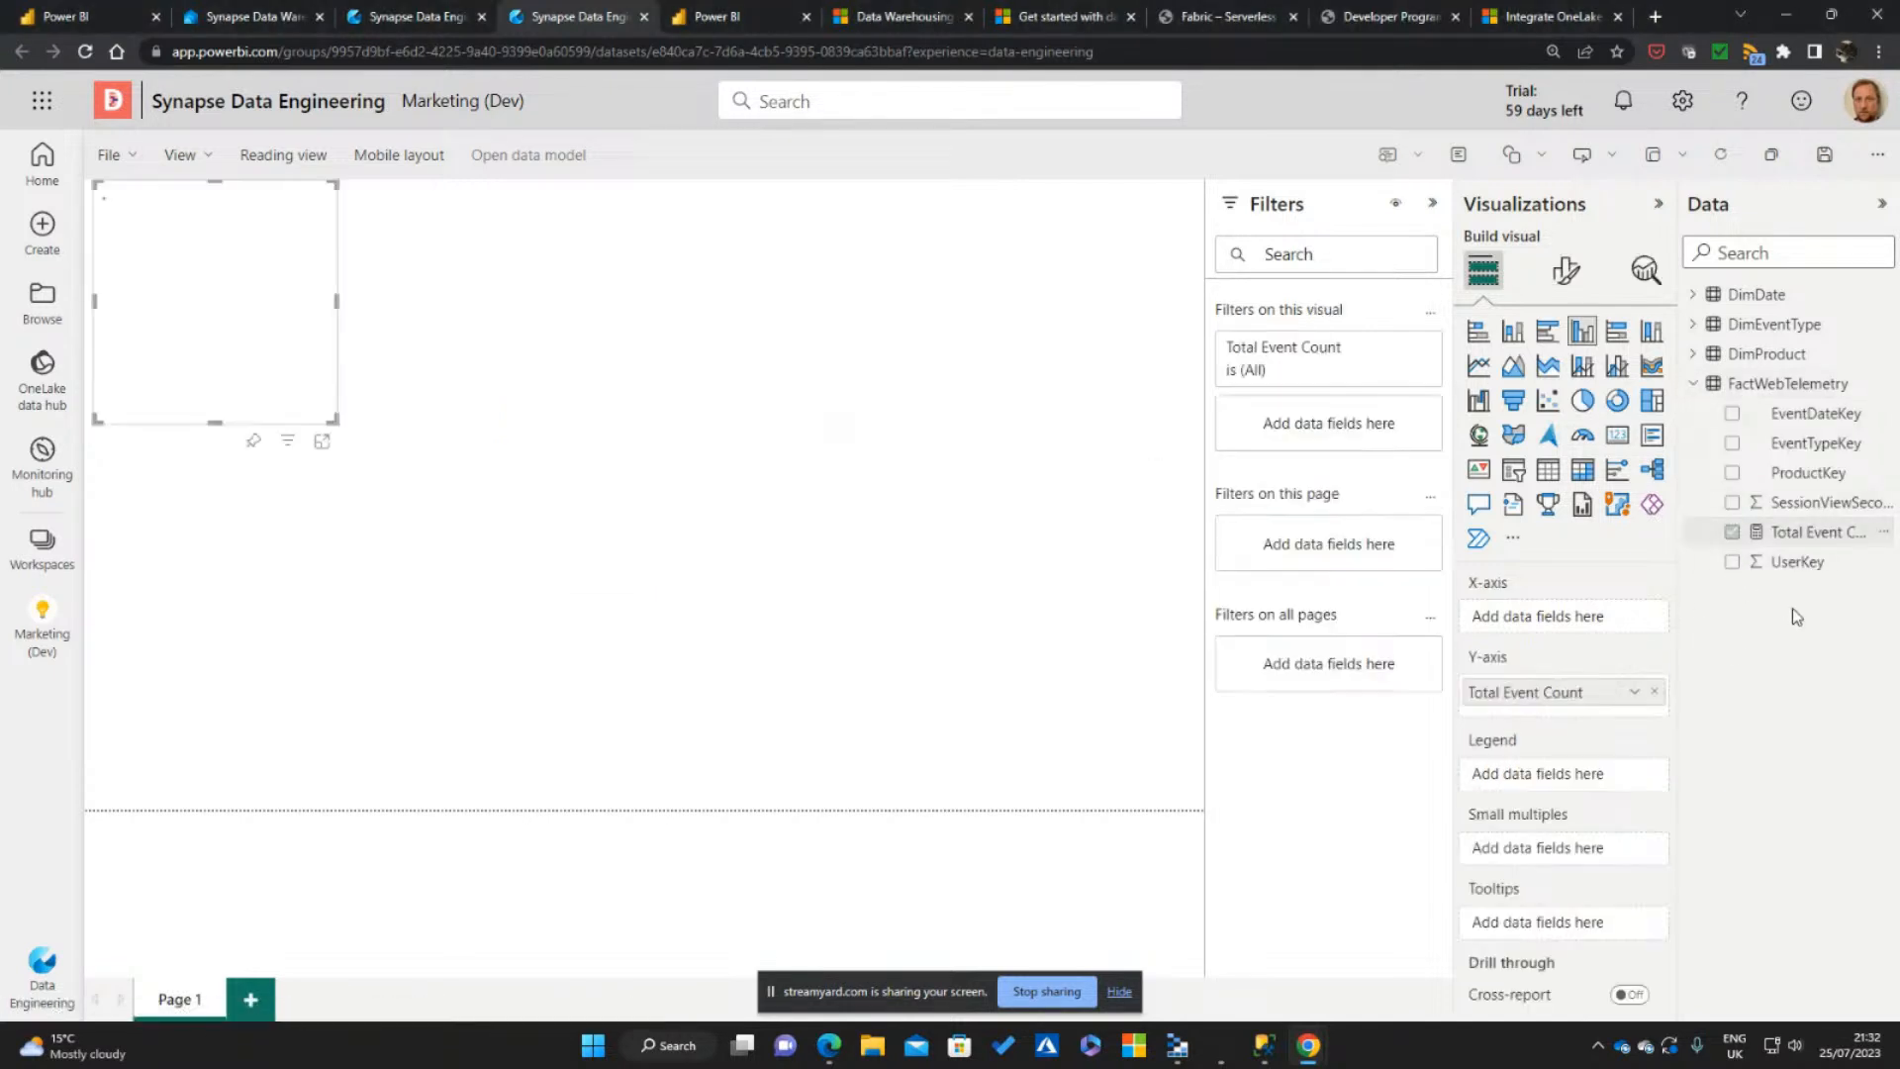
pyautogui.moveTo(272, 361); pyautogui.dragTo(319, 421)
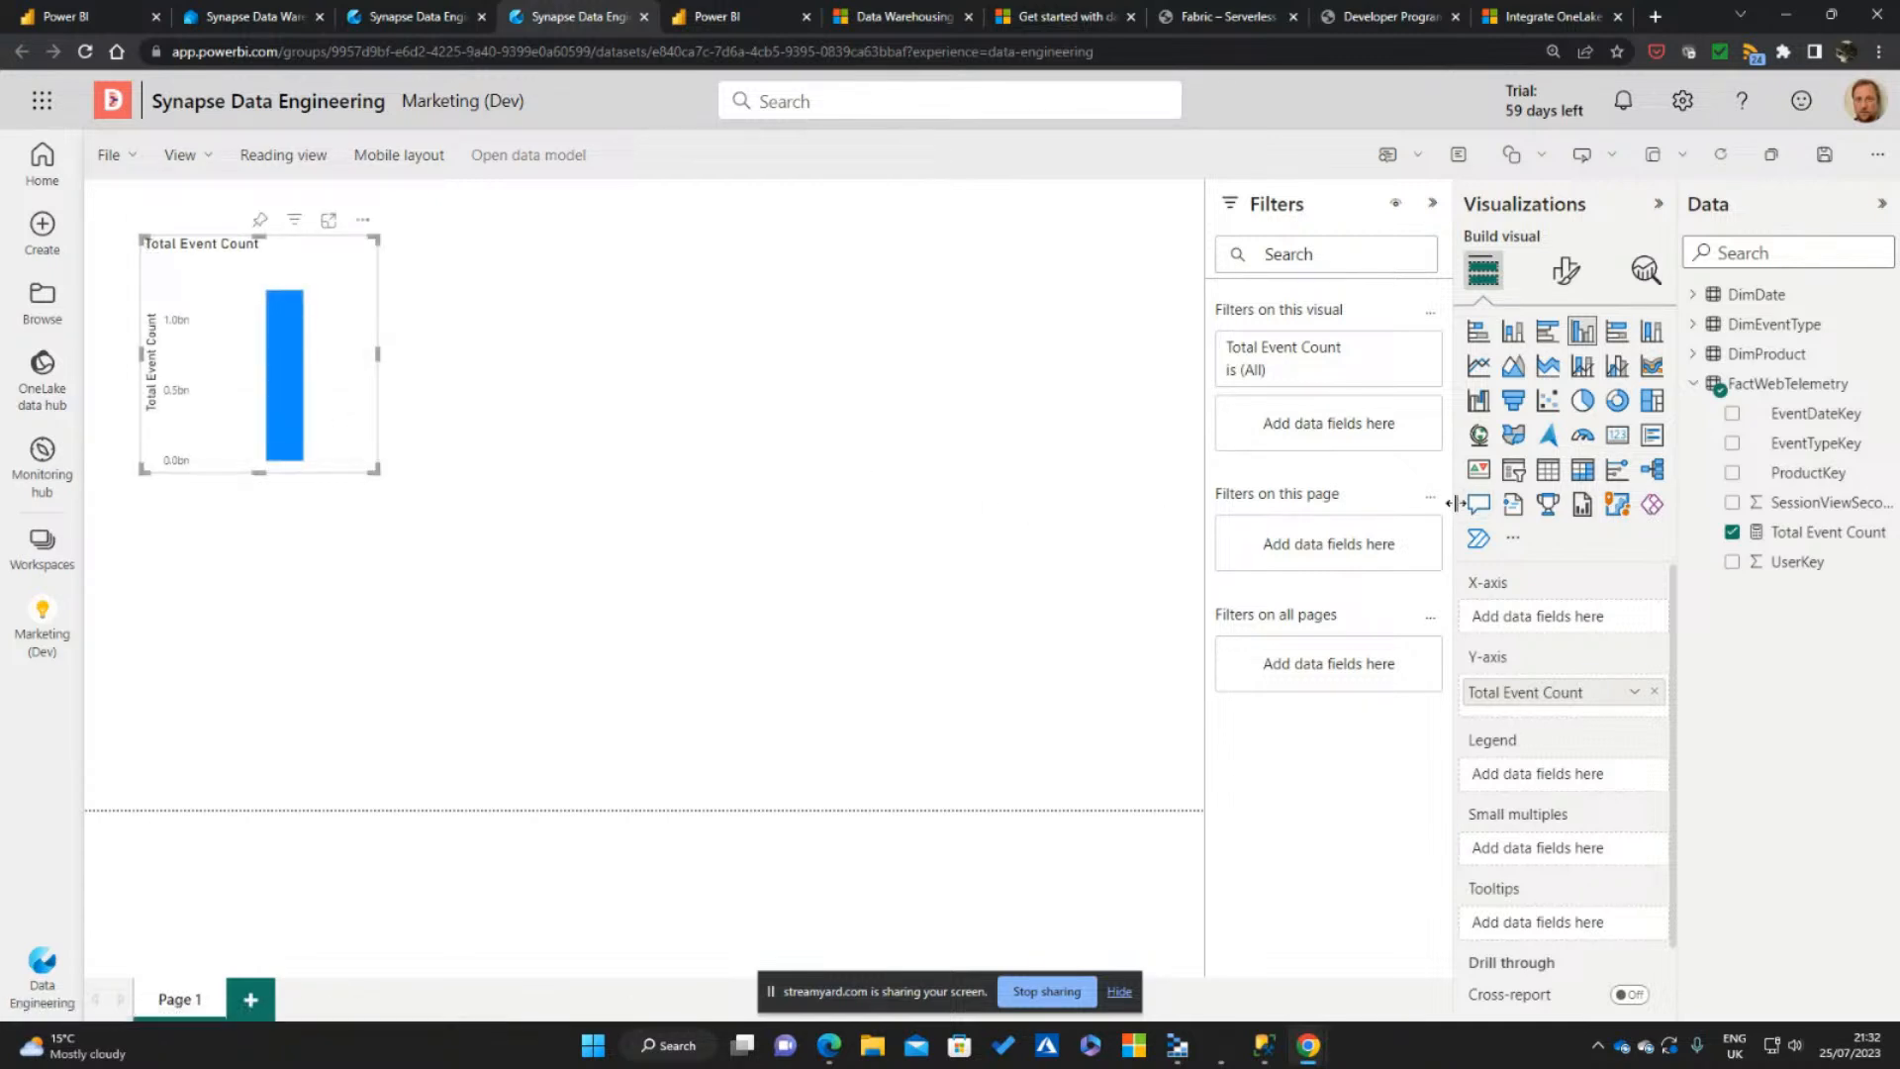
pyautogui.click(1617, 434)
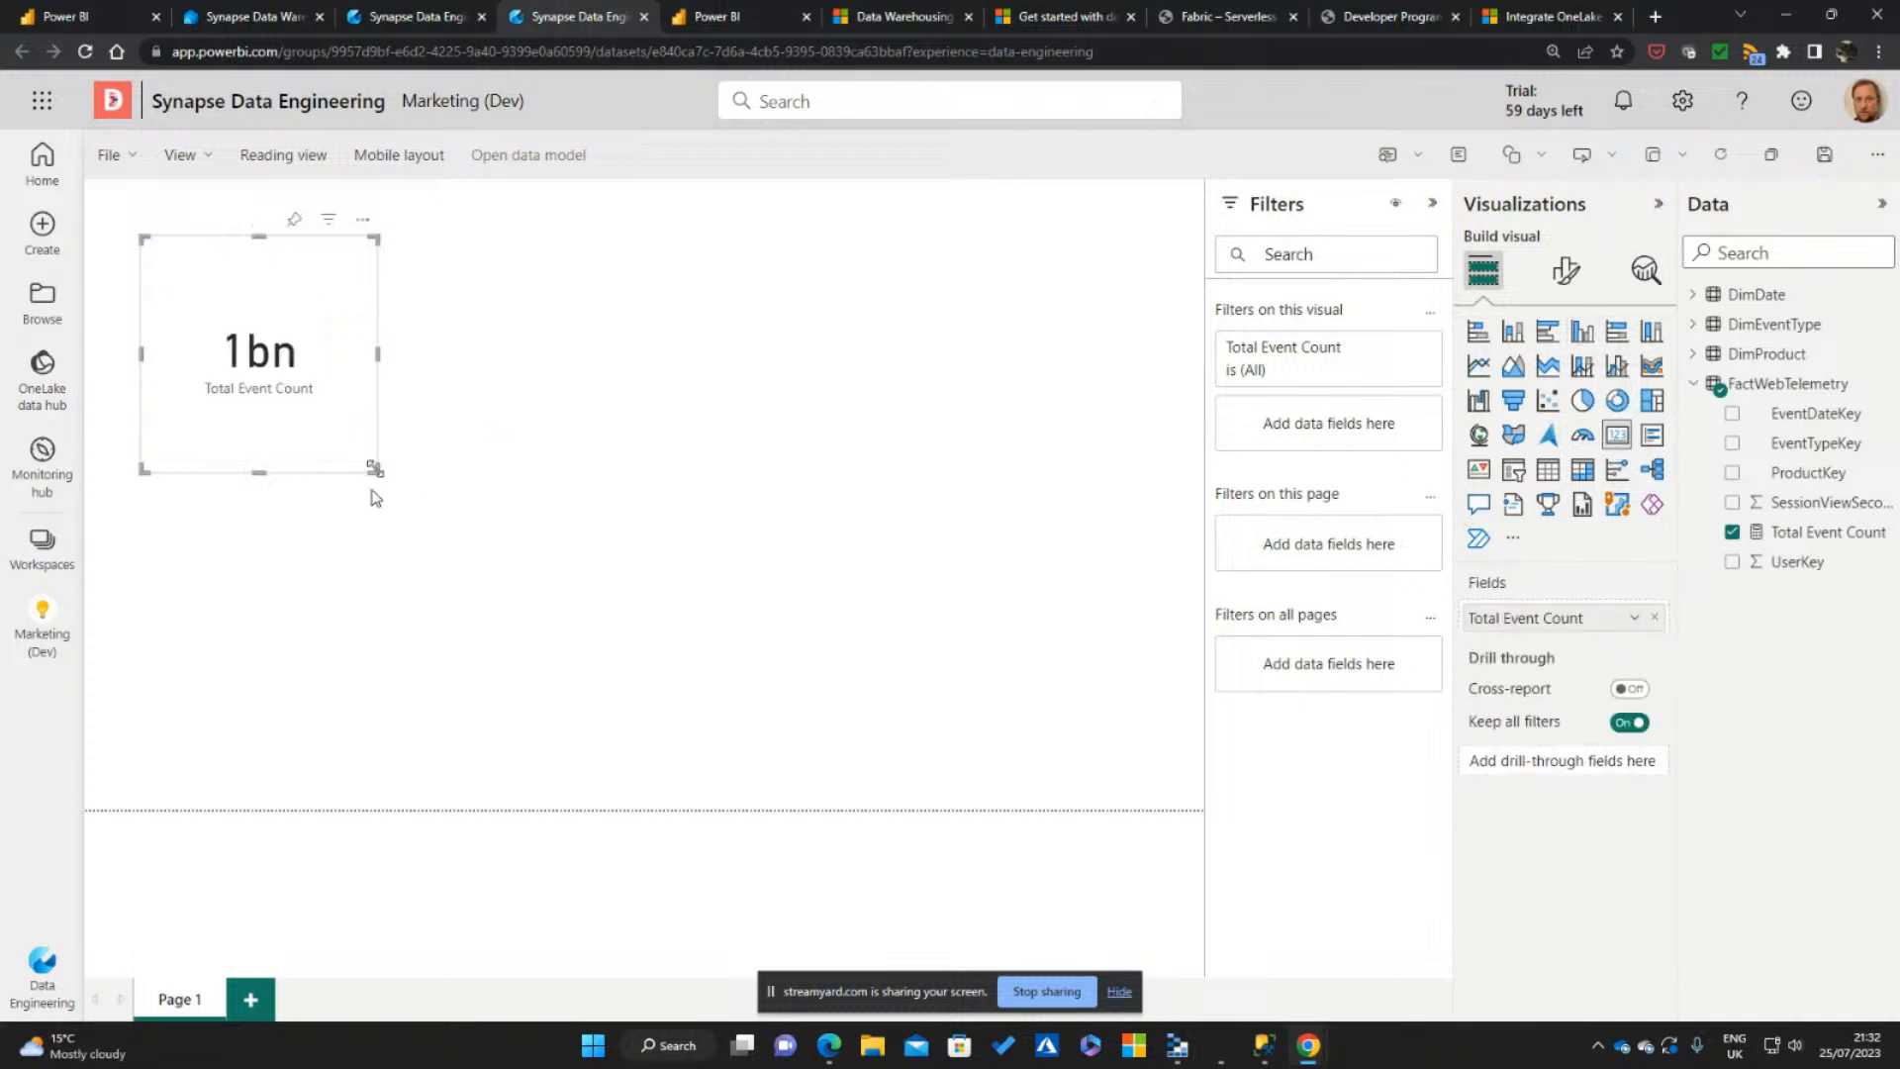
pyautogui.moveTo(374, 471); pyautogui.dragTo(420, 348)
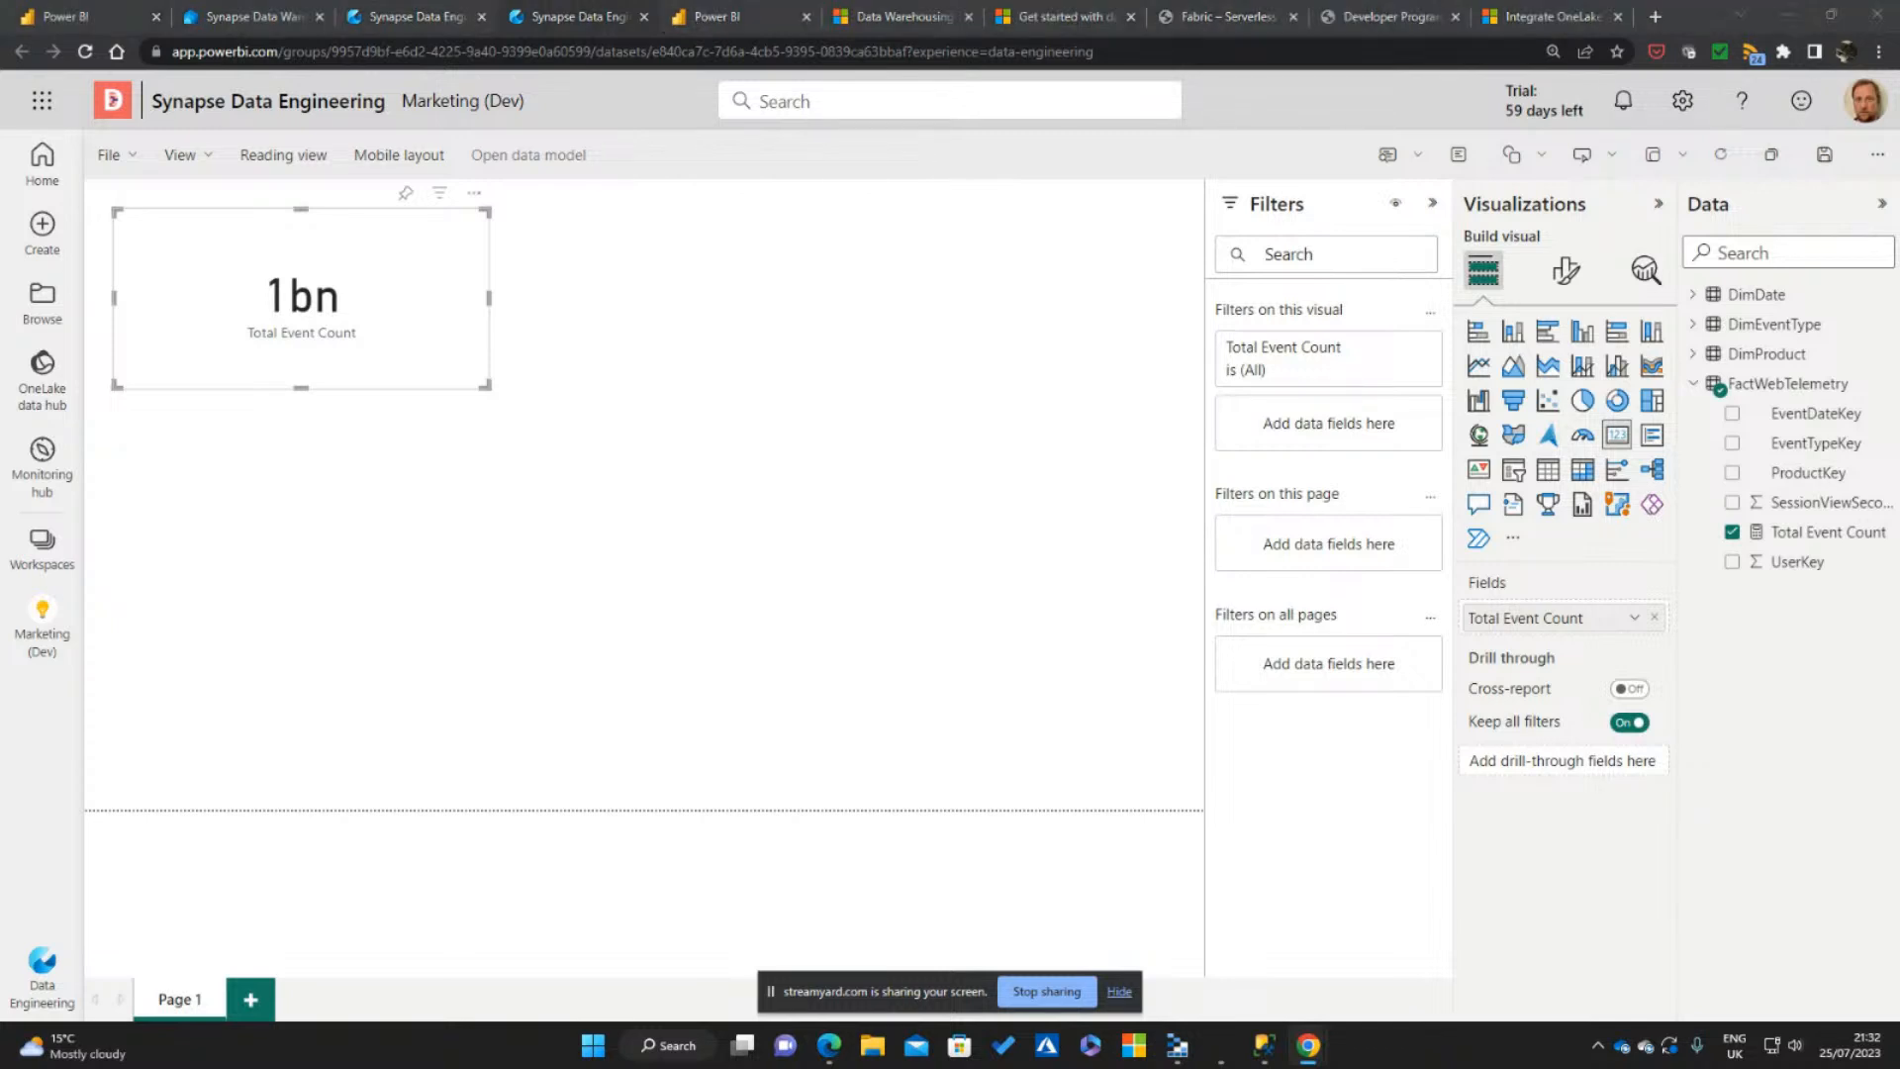
pyautogui.click(1119, 990)
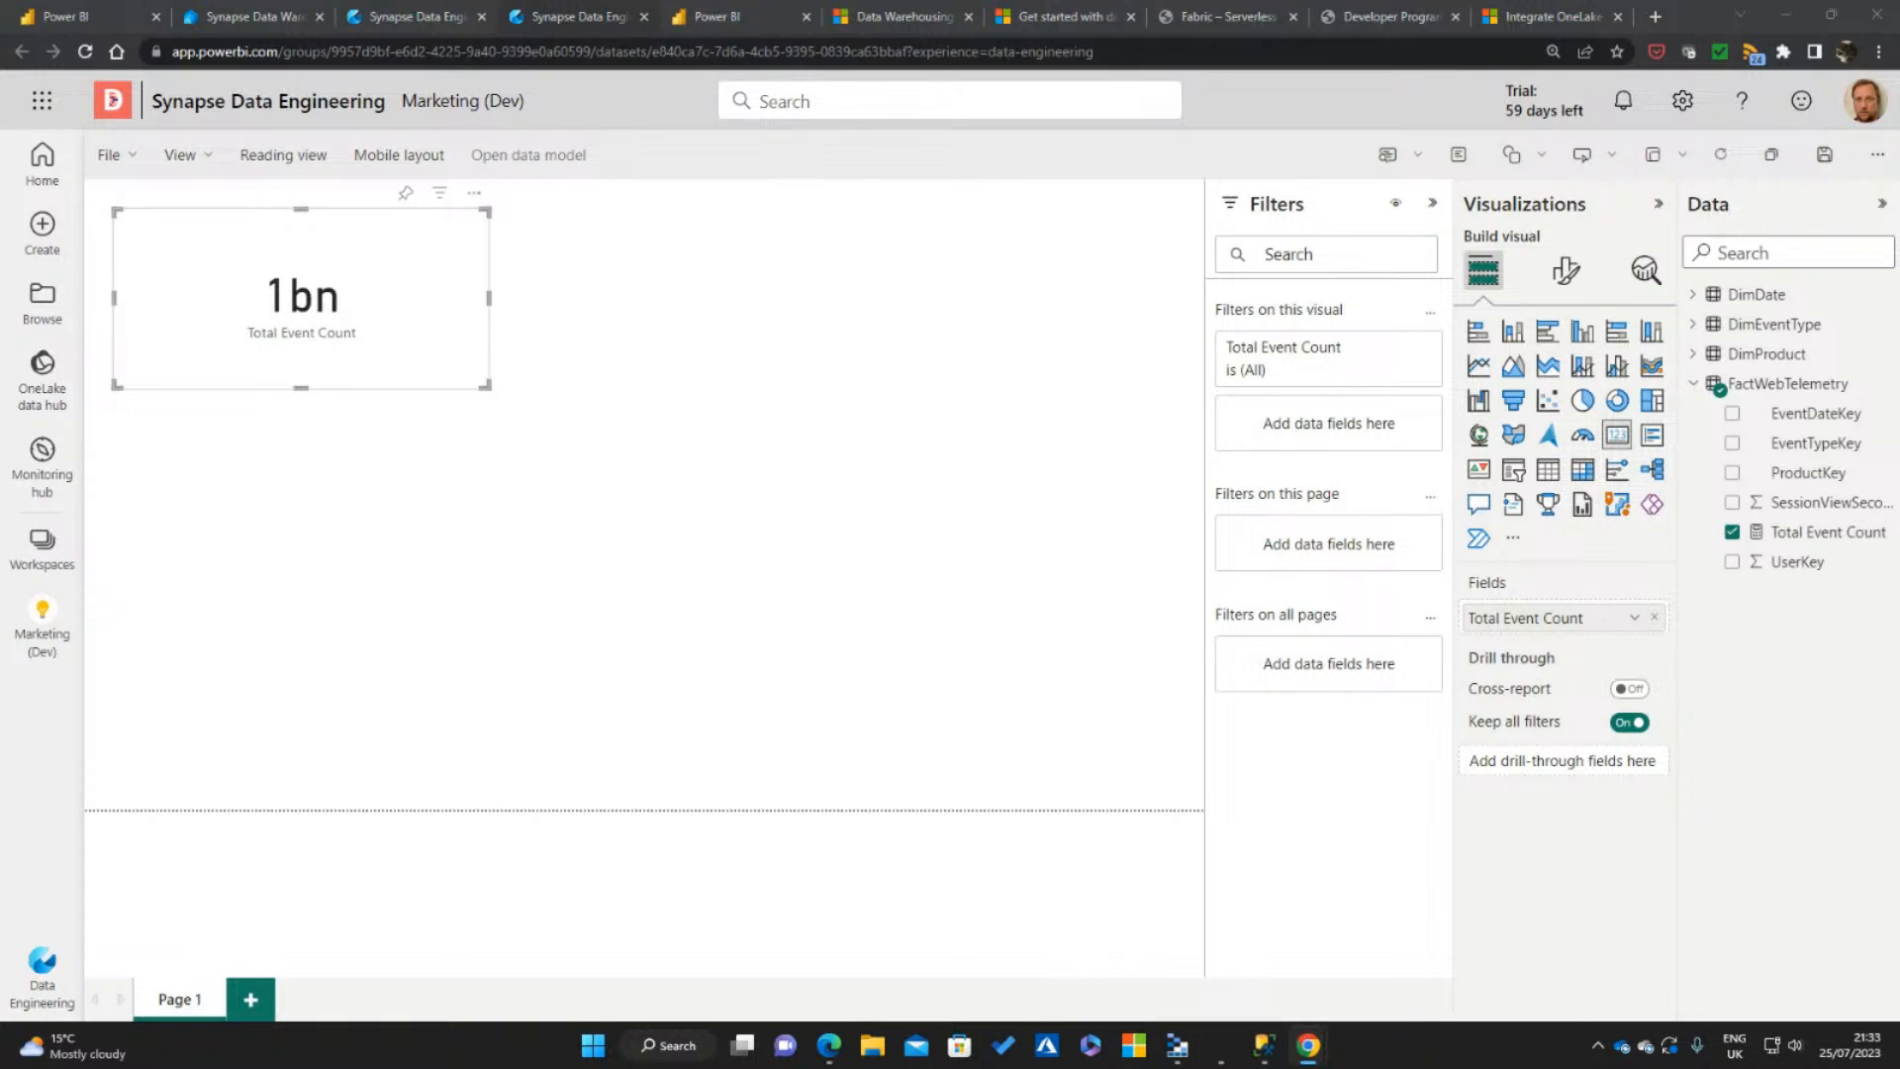
# Shift the Total Event Count card on the page and delete it
pyautogui.moveTo(419, 337); pyautogui.dragTo(461, 379)
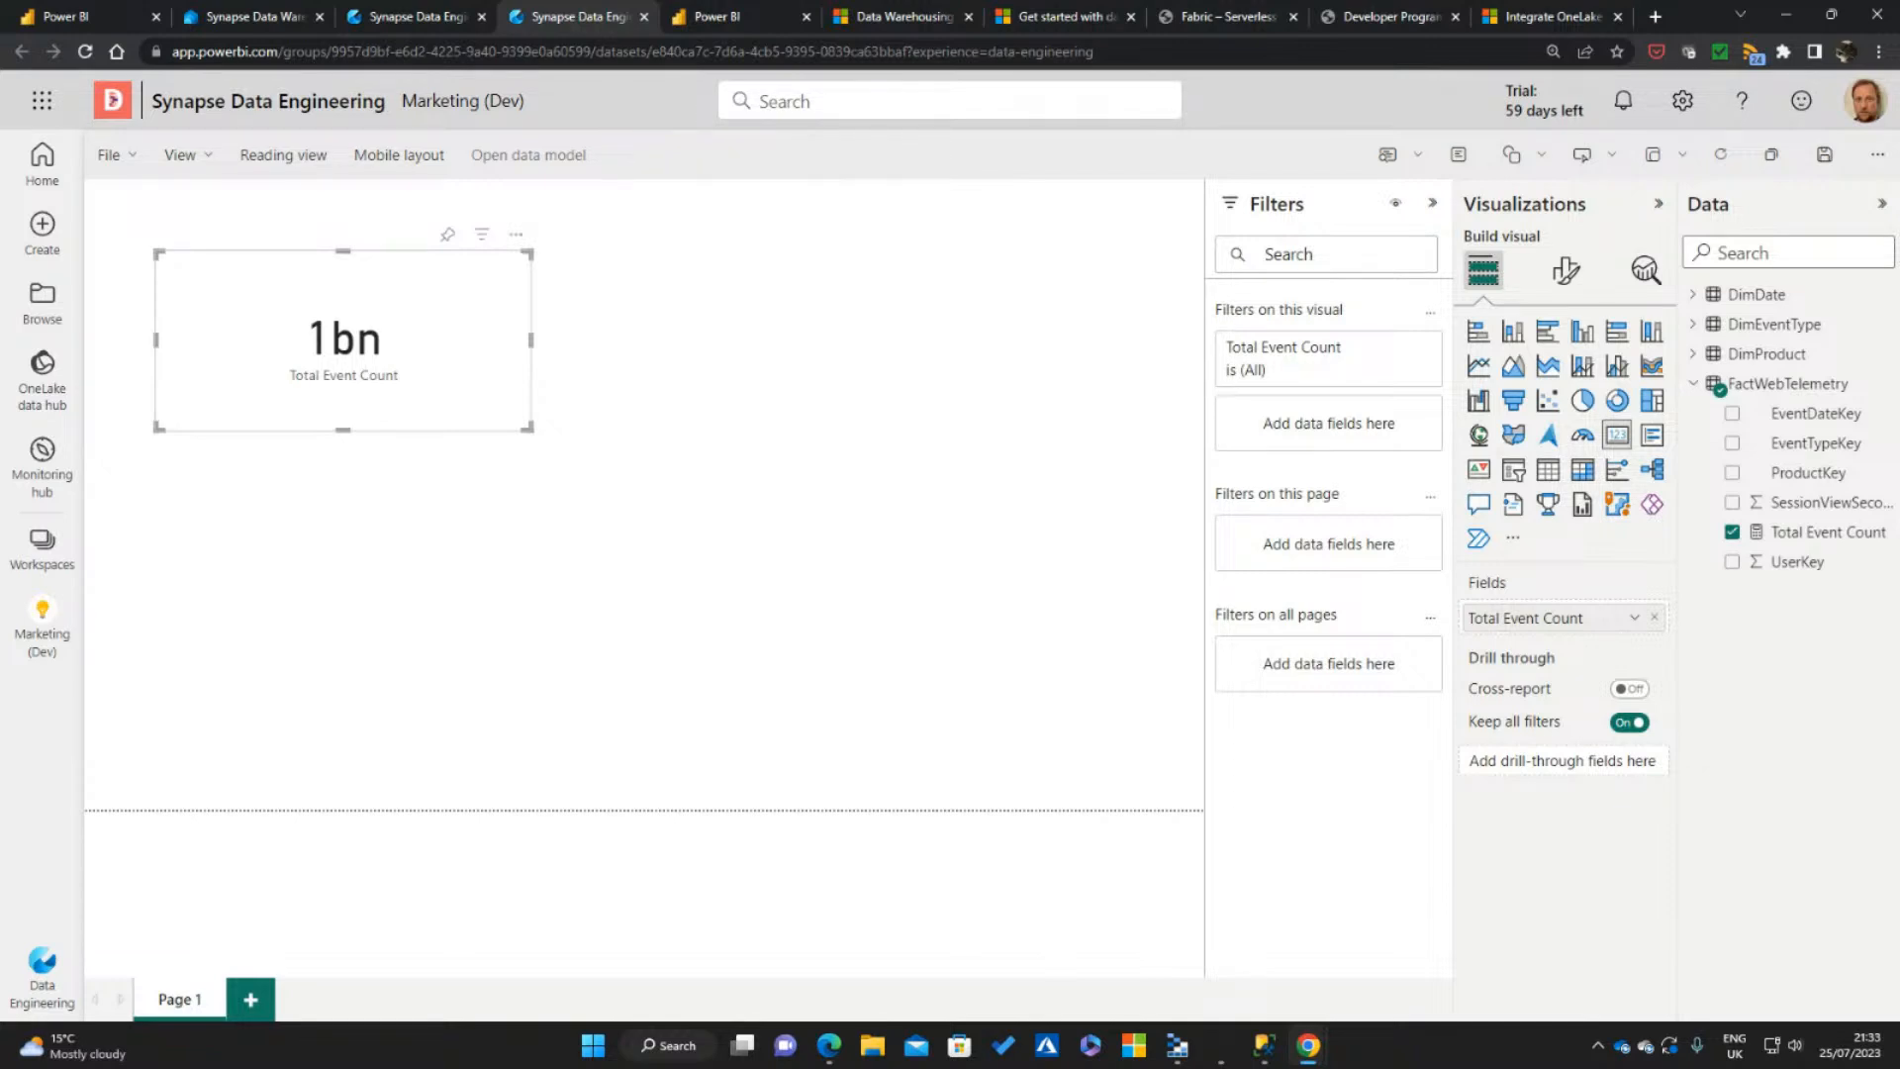
pyautogui.moveTo(433, 389); pyautogui.dragTo(406, 374)
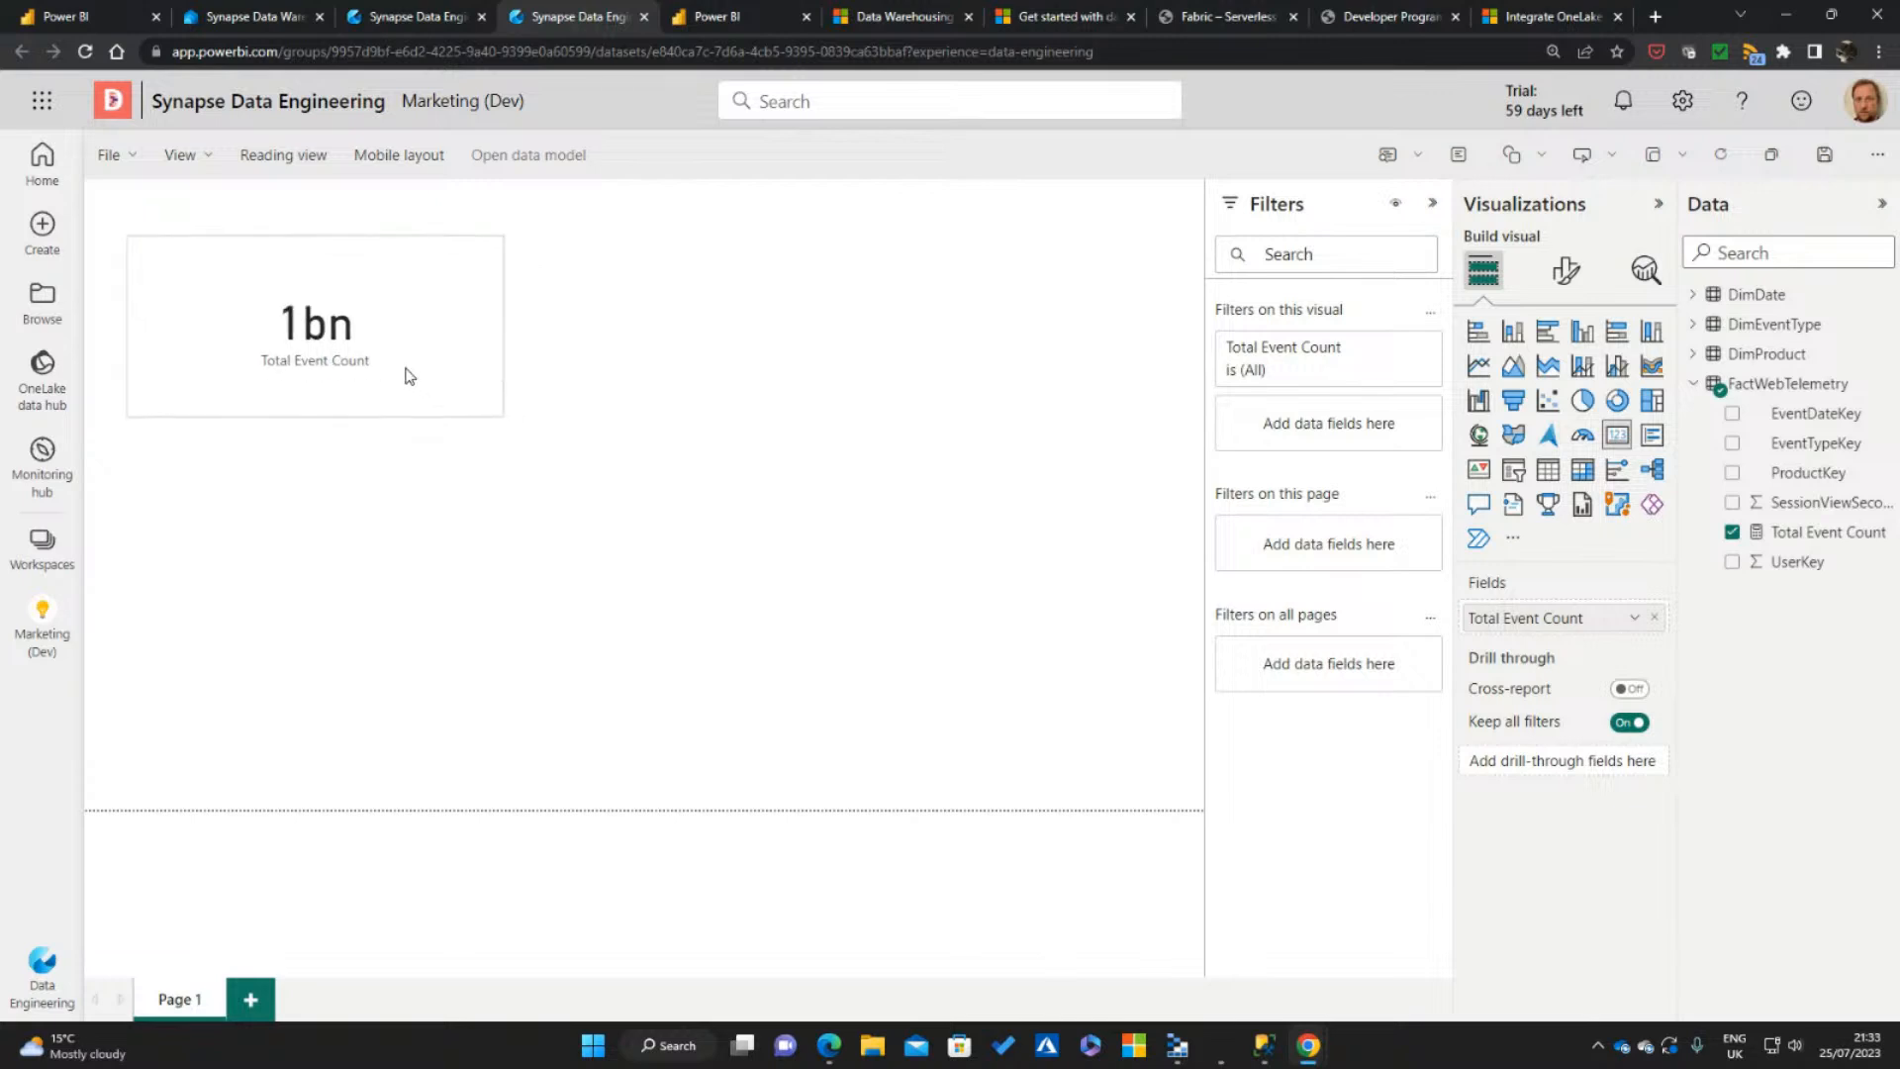
pyautogui.press('Delete')
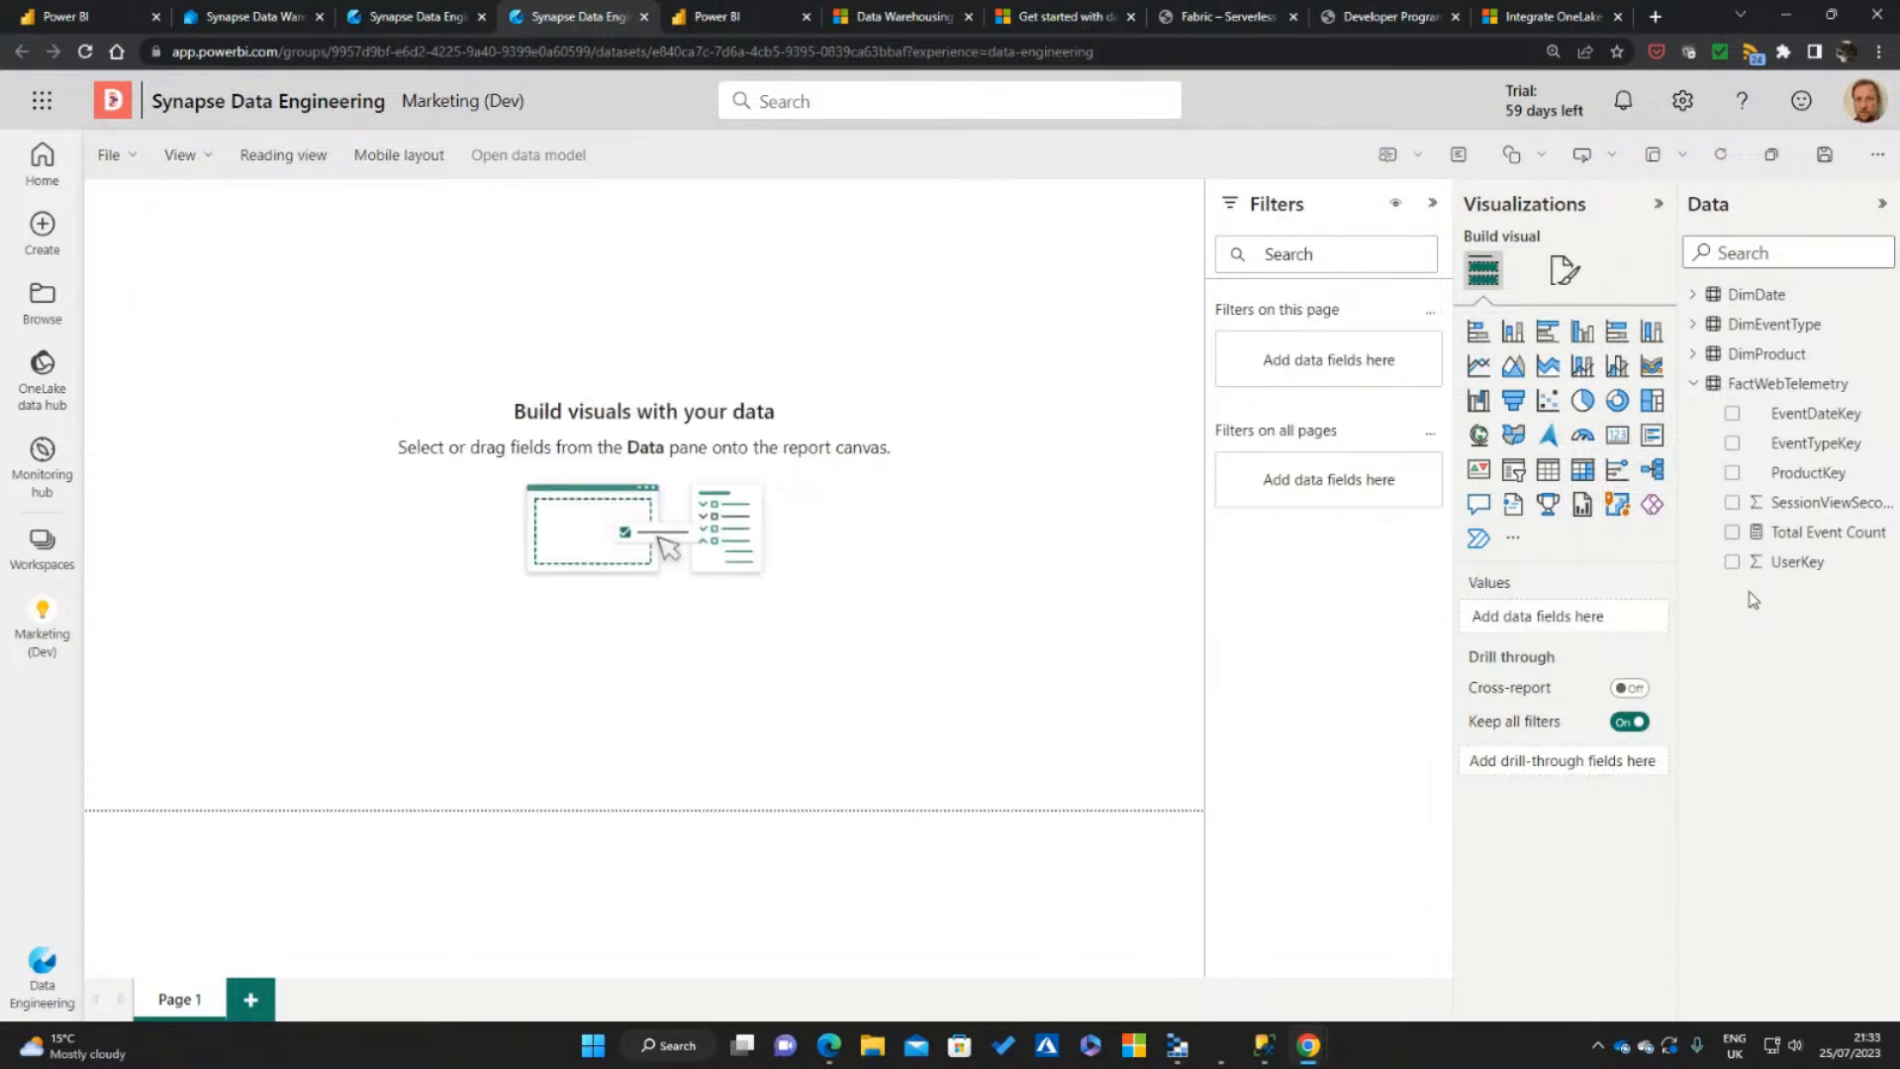
# Add Total Event Count to the empty page again as a card visual, shaped as a wide, low rectangle near the page's upper corner
pyautogui.click(1732, 532)
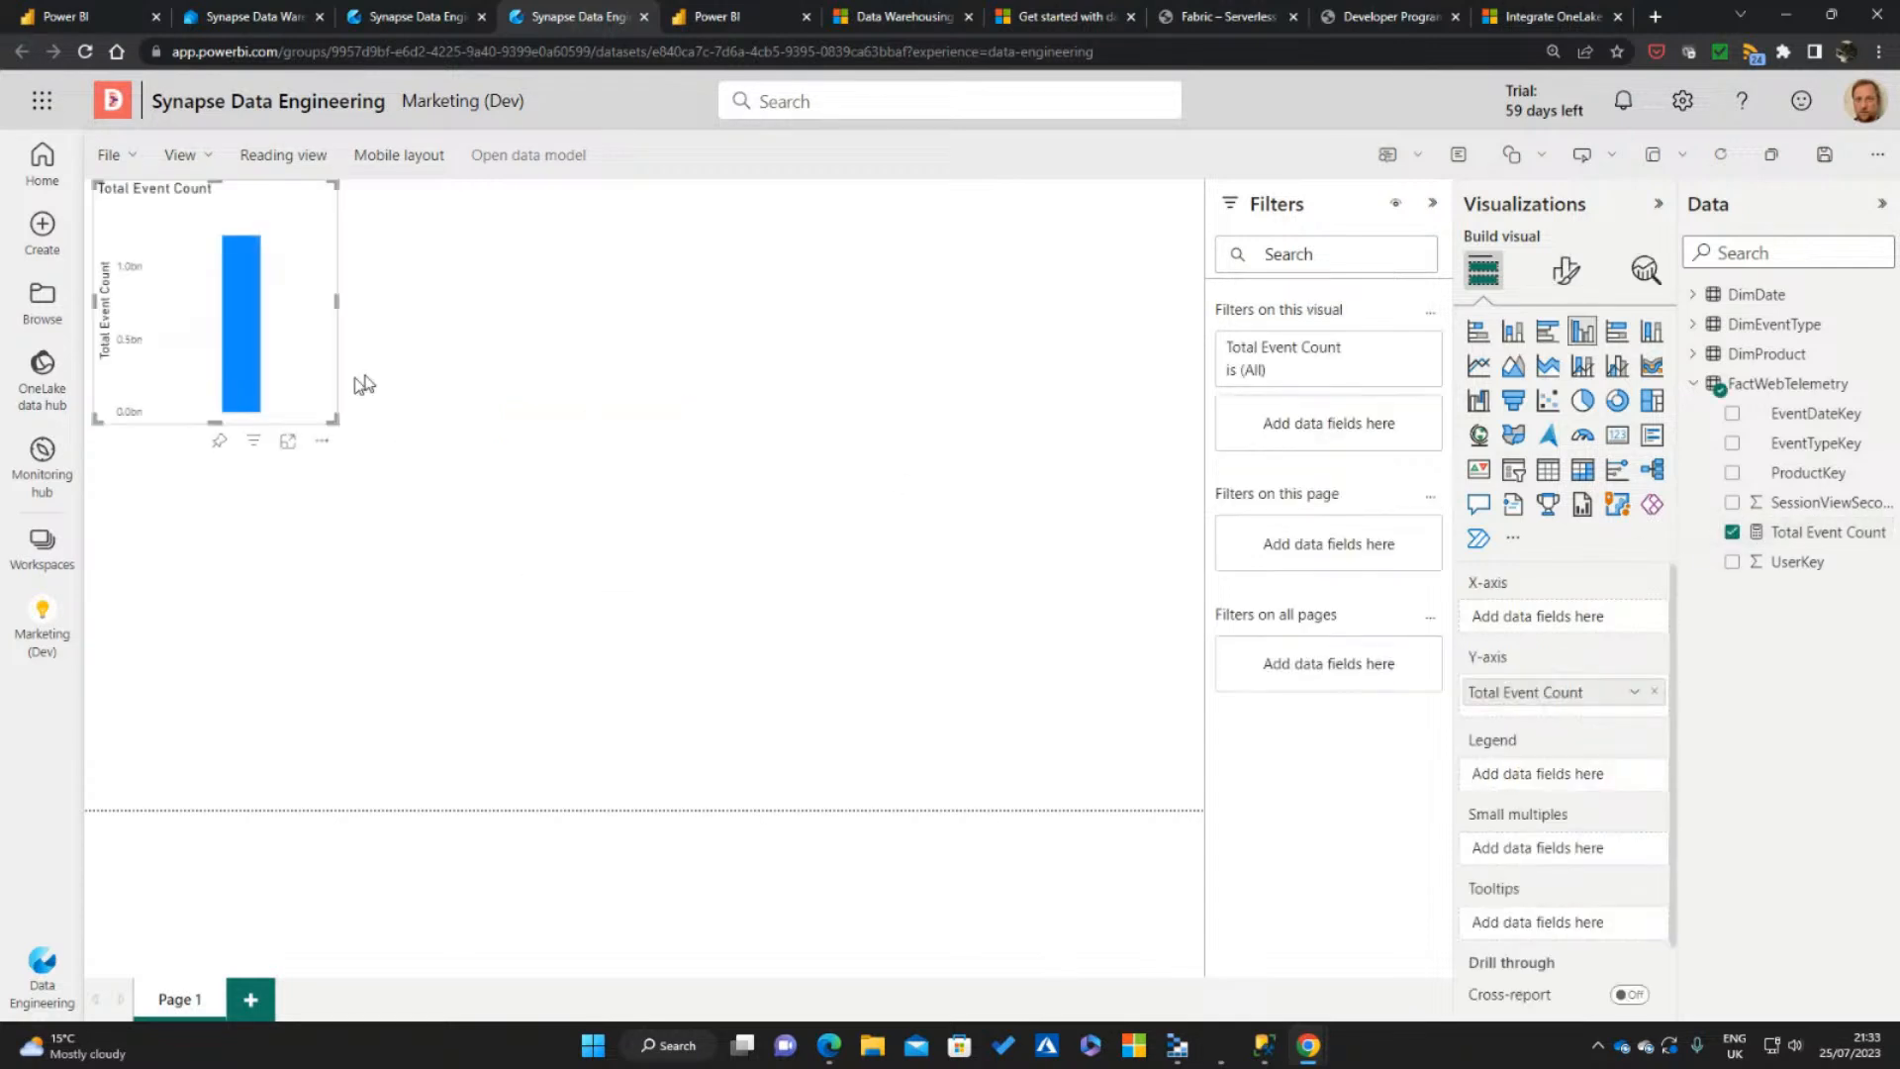
pyautogui.moveTo(313, 367); pyautogui.dragTo(377, 441)
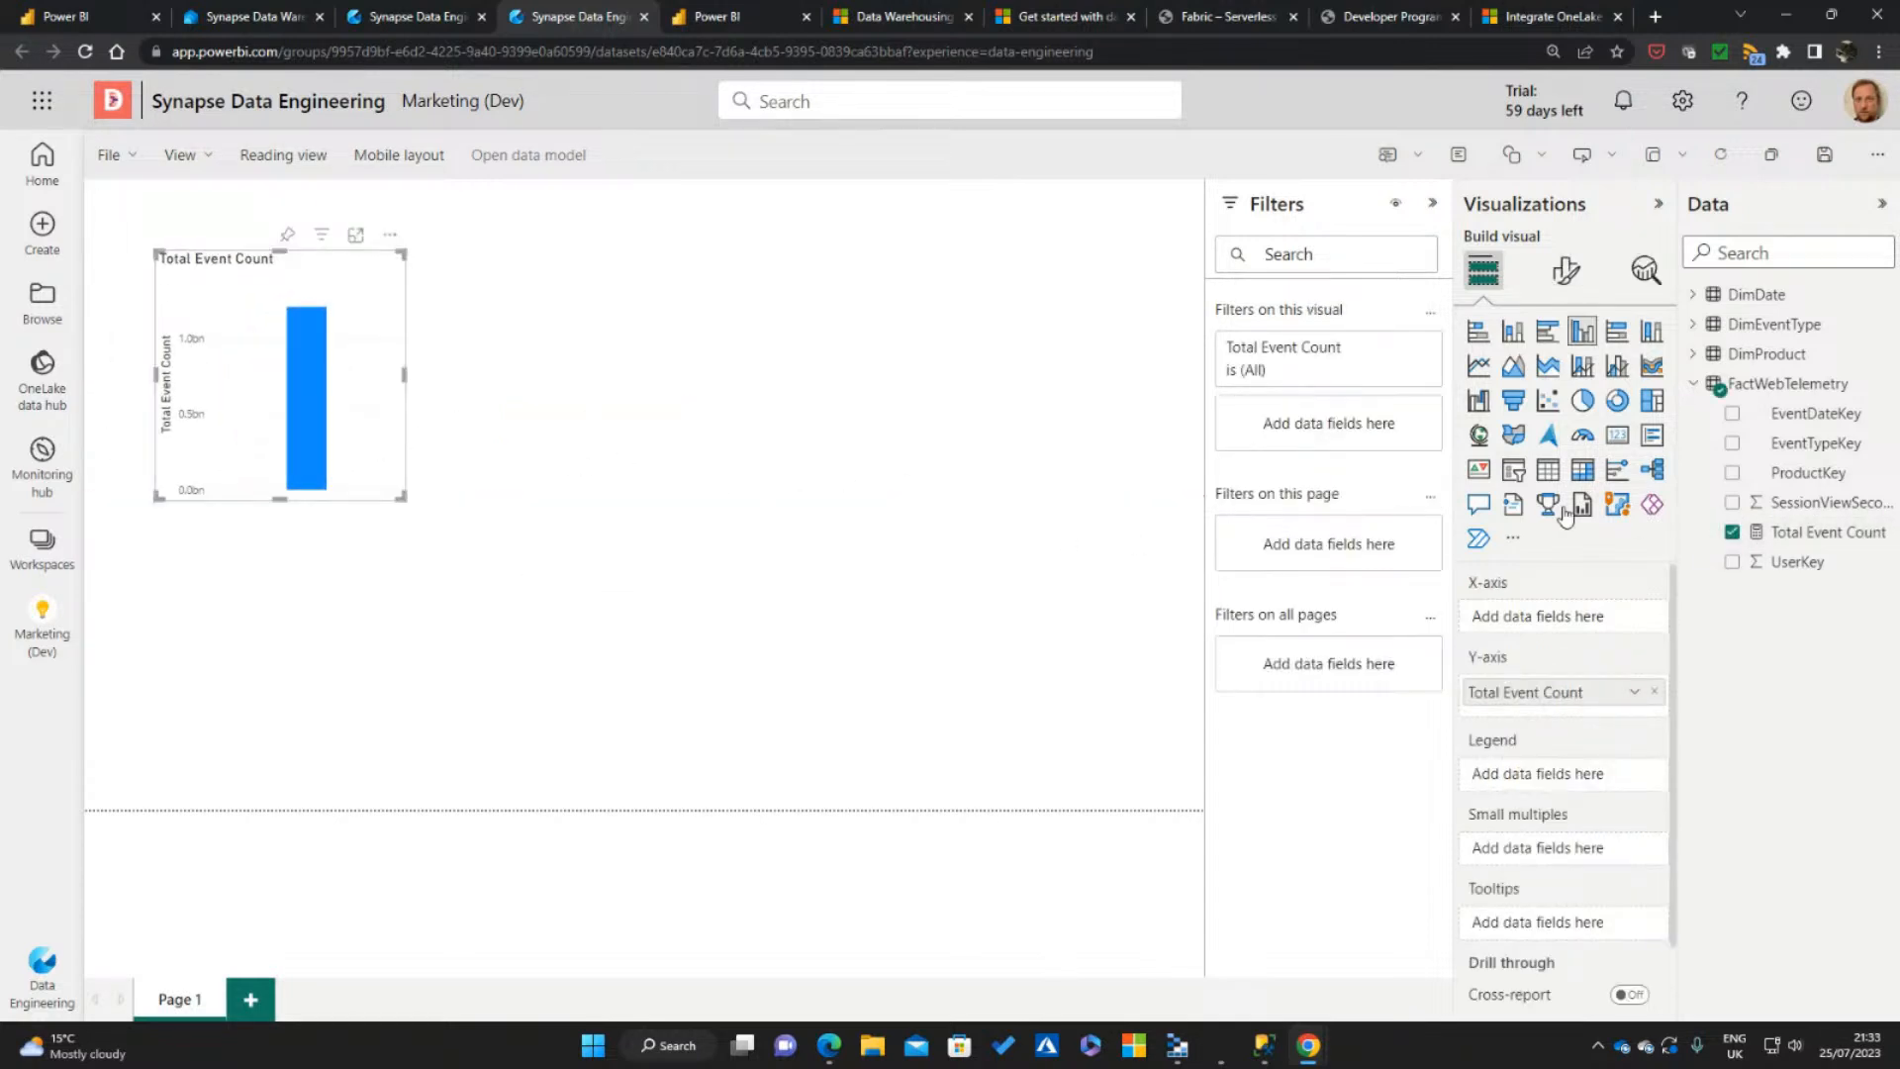
pyautogui.click(1617, 434)
pyautogui.moveTo(302, 437); pyautogui.dragTo(276, 383)
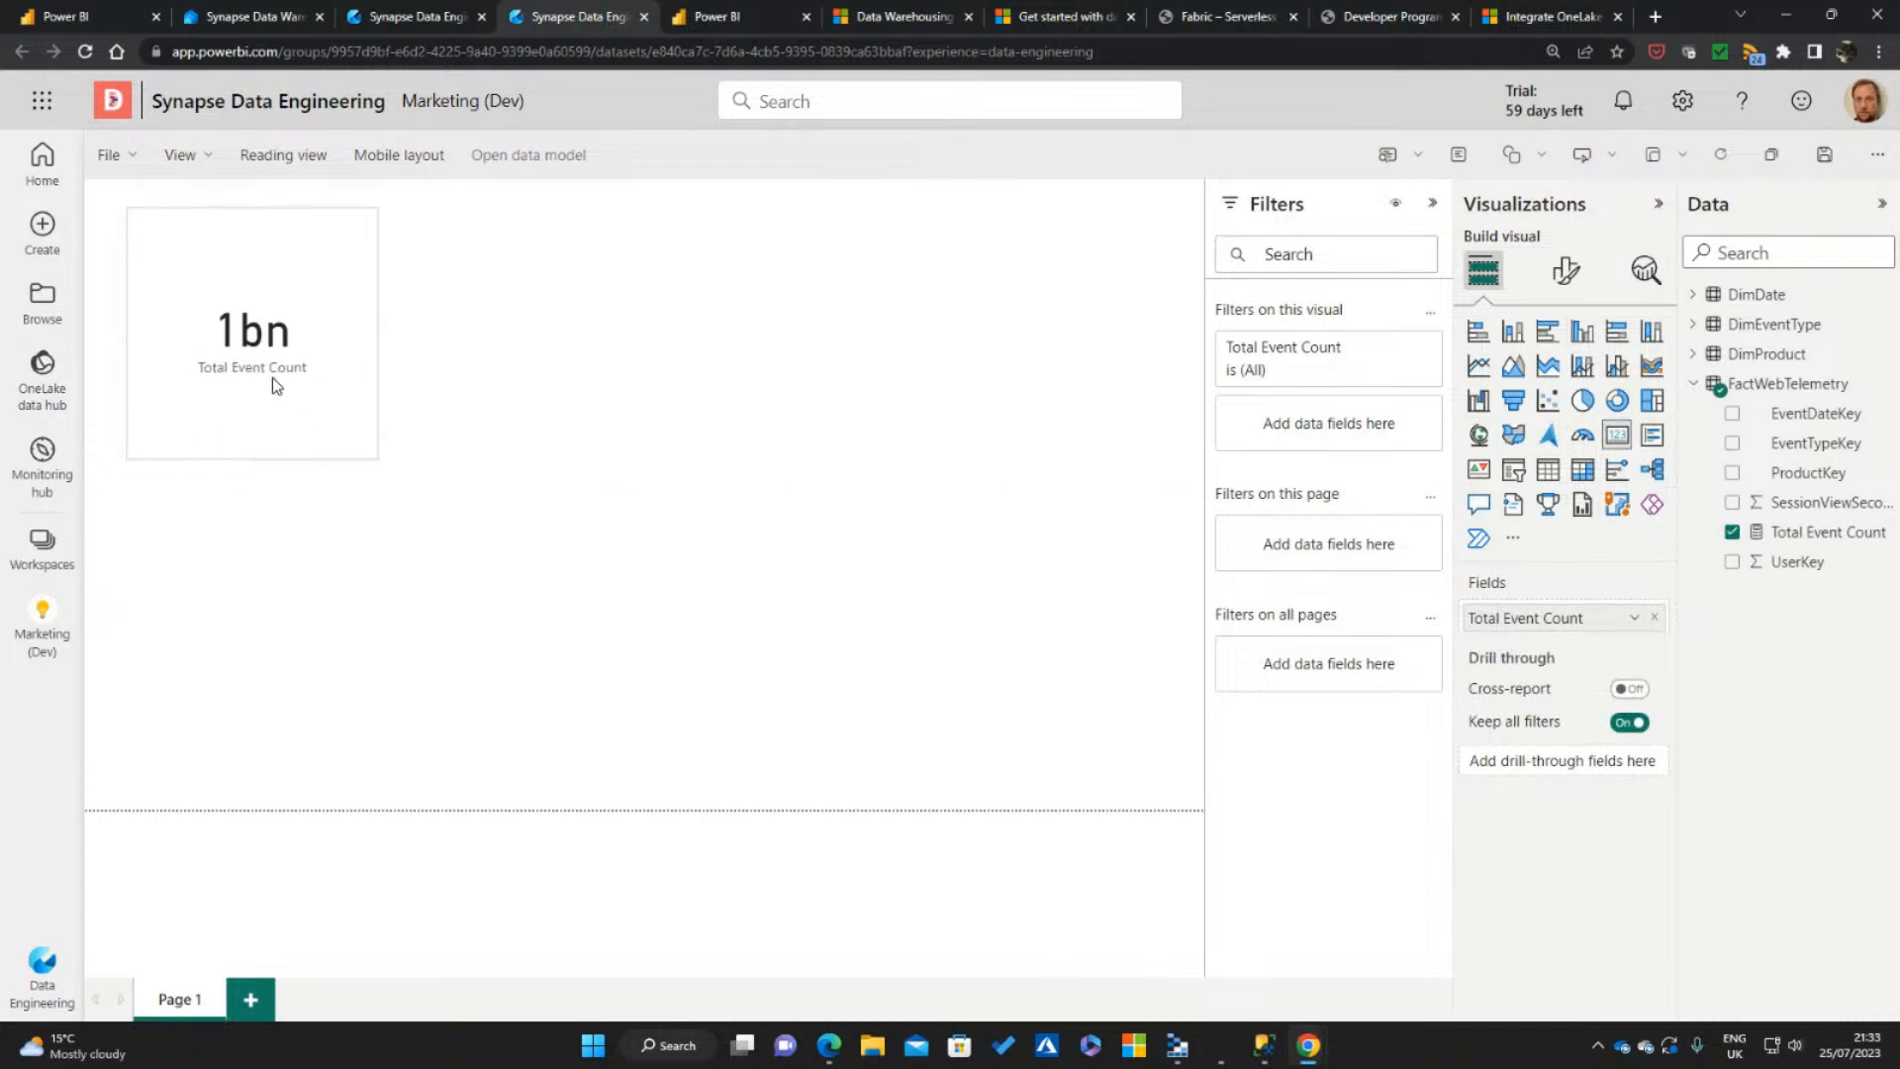
pyautogui.moveTo(377, 457); pyautogui.dragTo(461, 356)
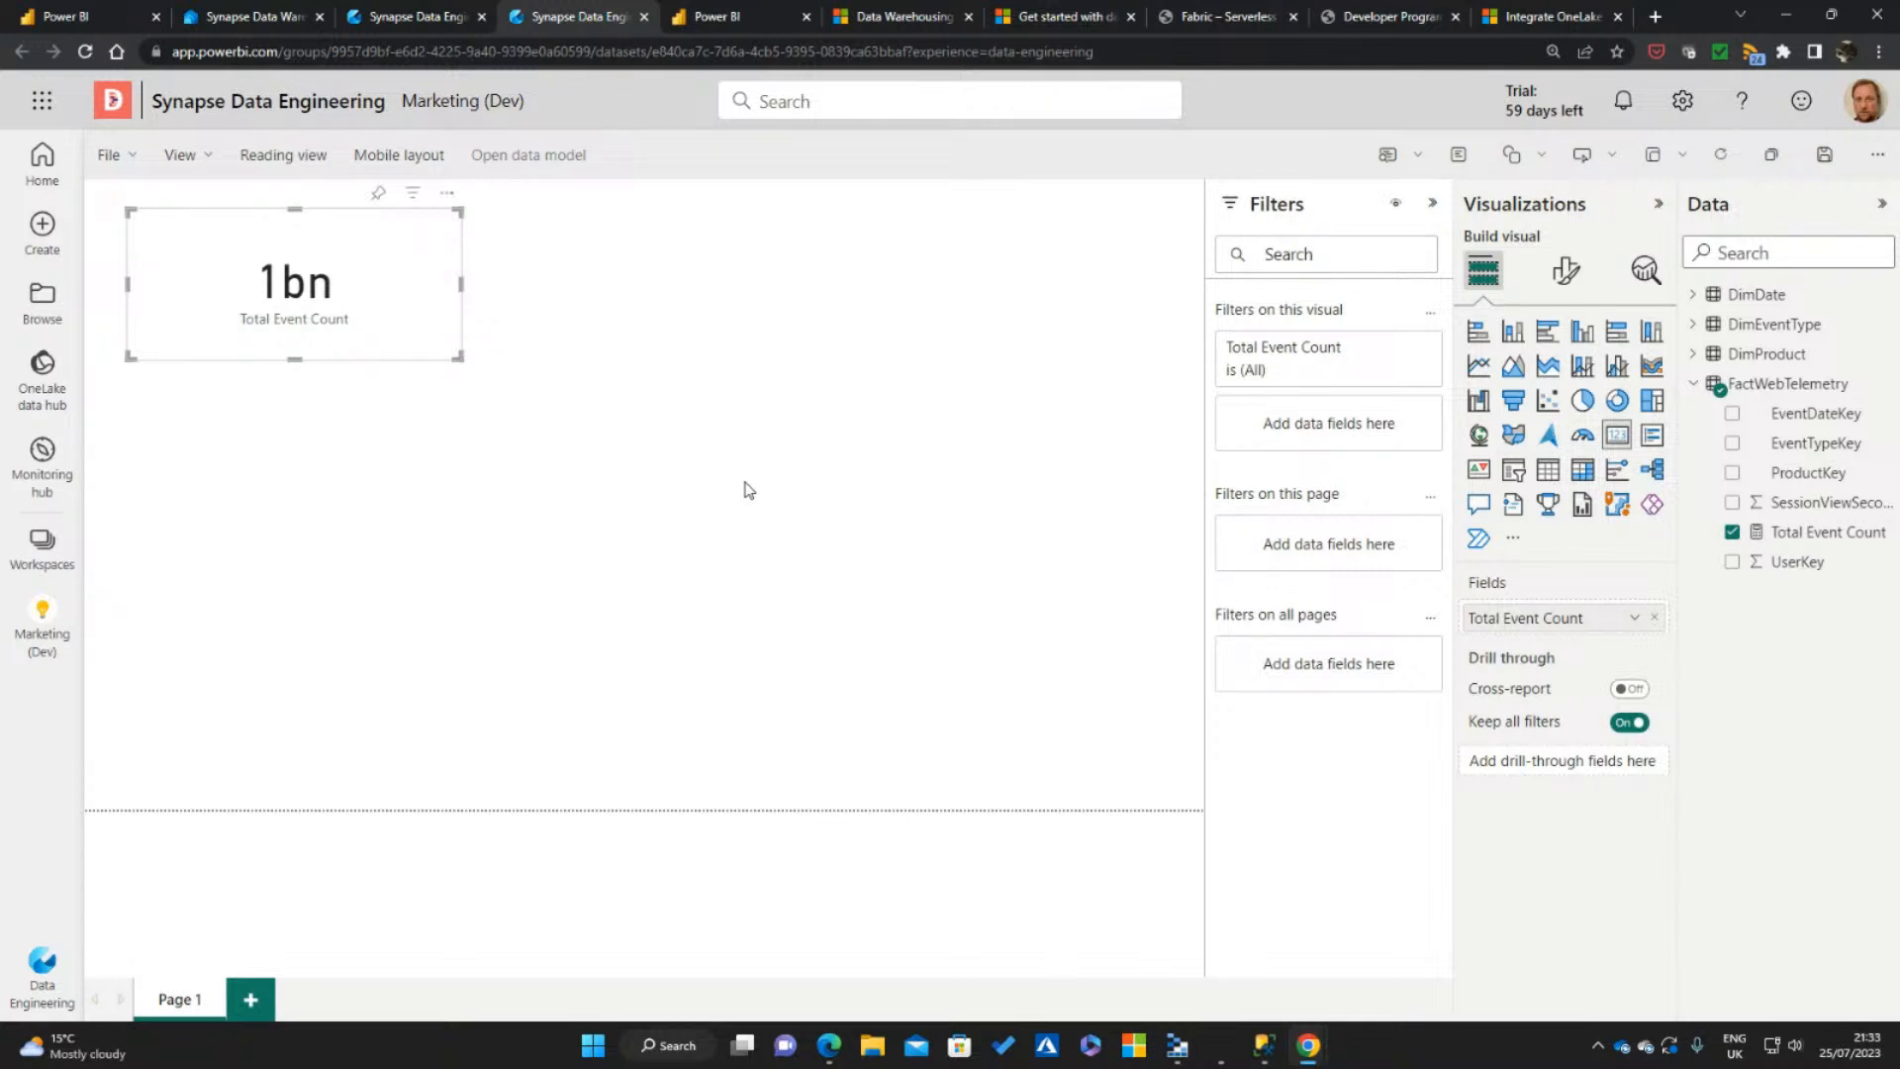
# Add a column chart of Total Event Count by EventType below the card and widen it slightly
pyautogui.click(664, 366)
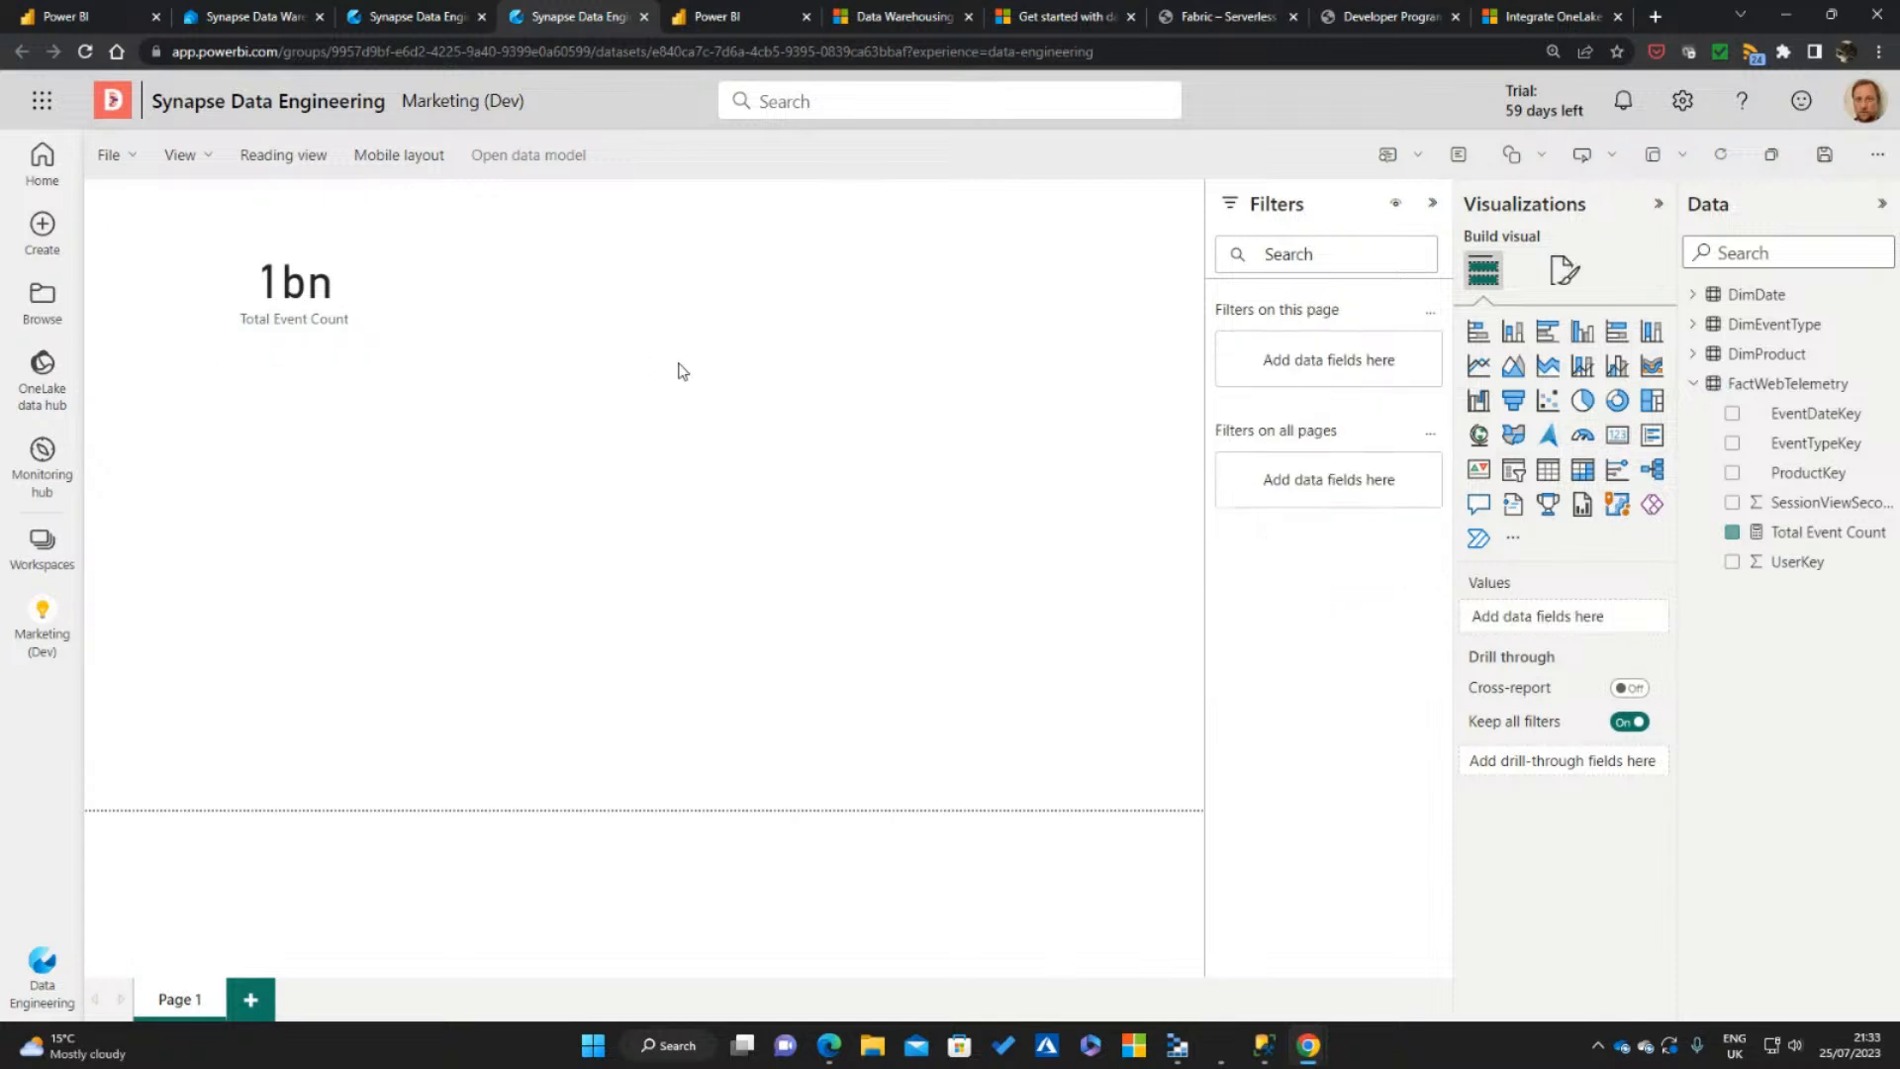
pyautogui.click(1732, 535)
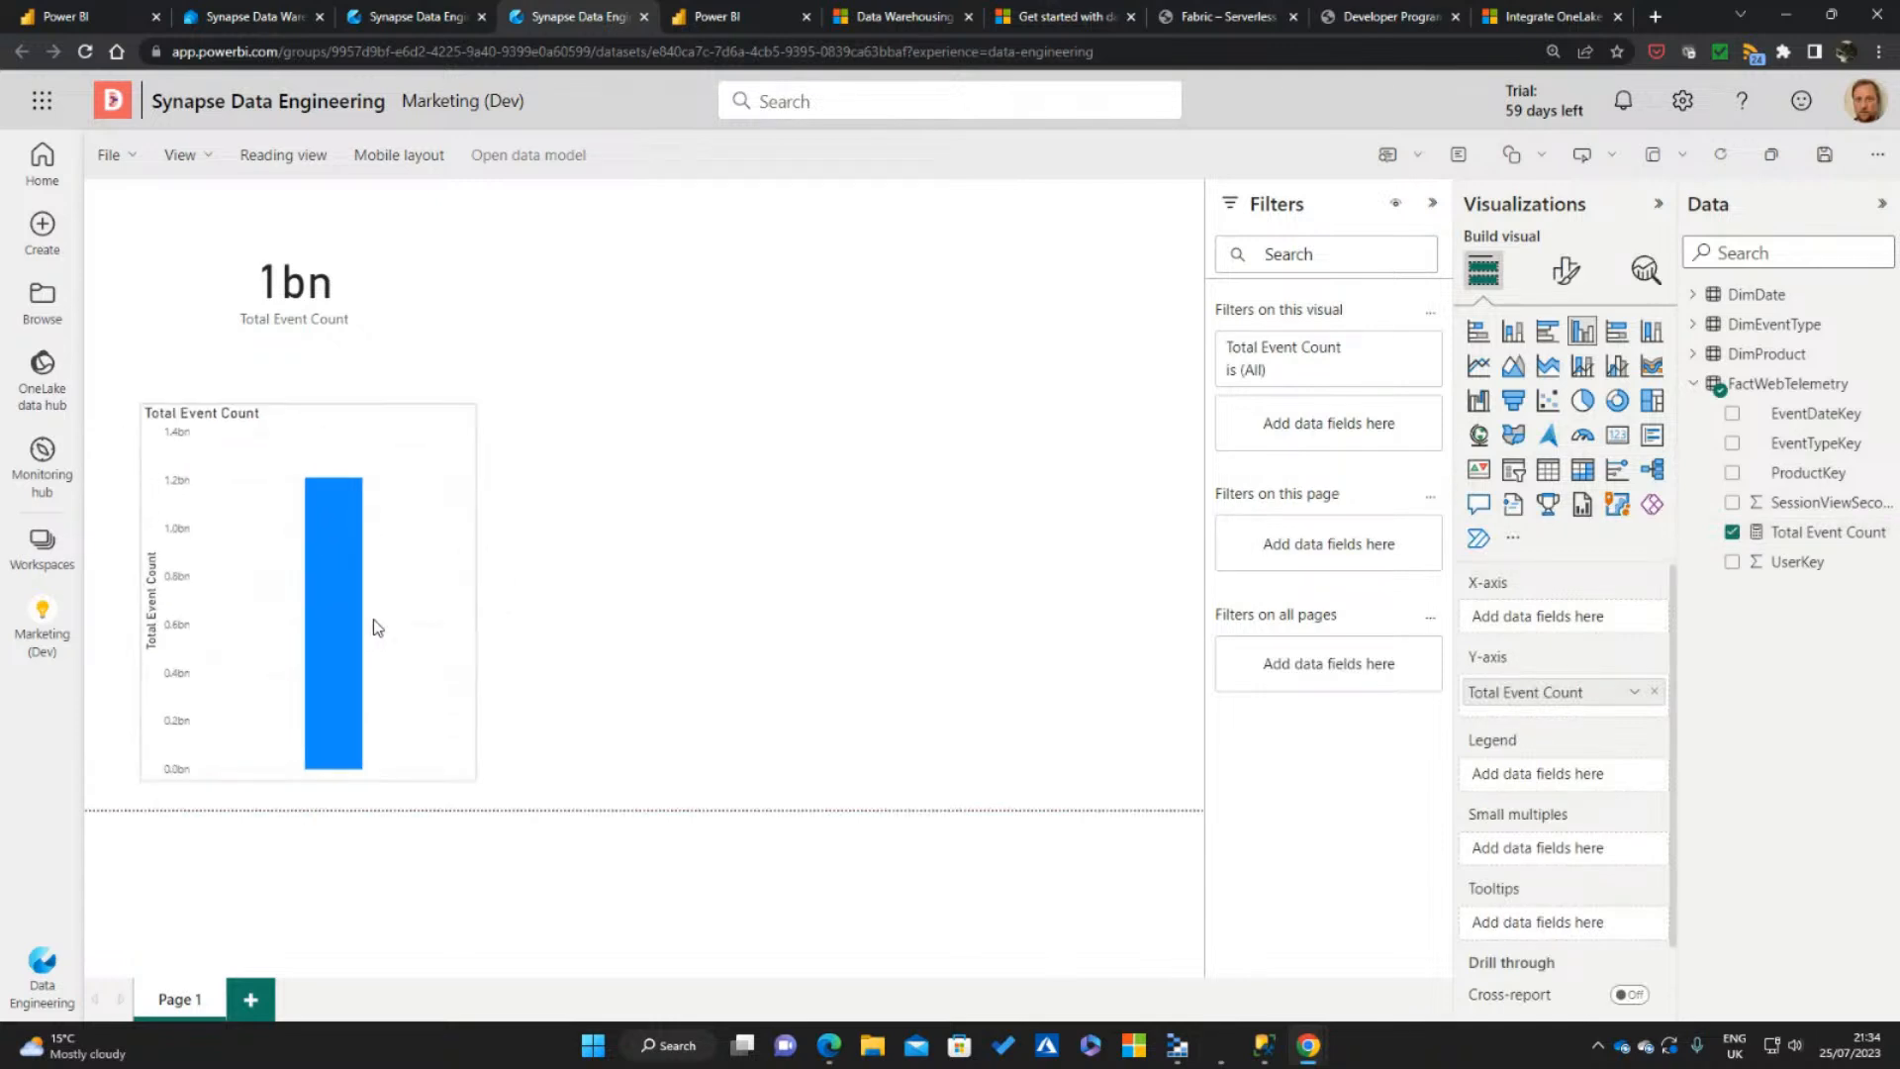
pyautogui.click(1693, 323)
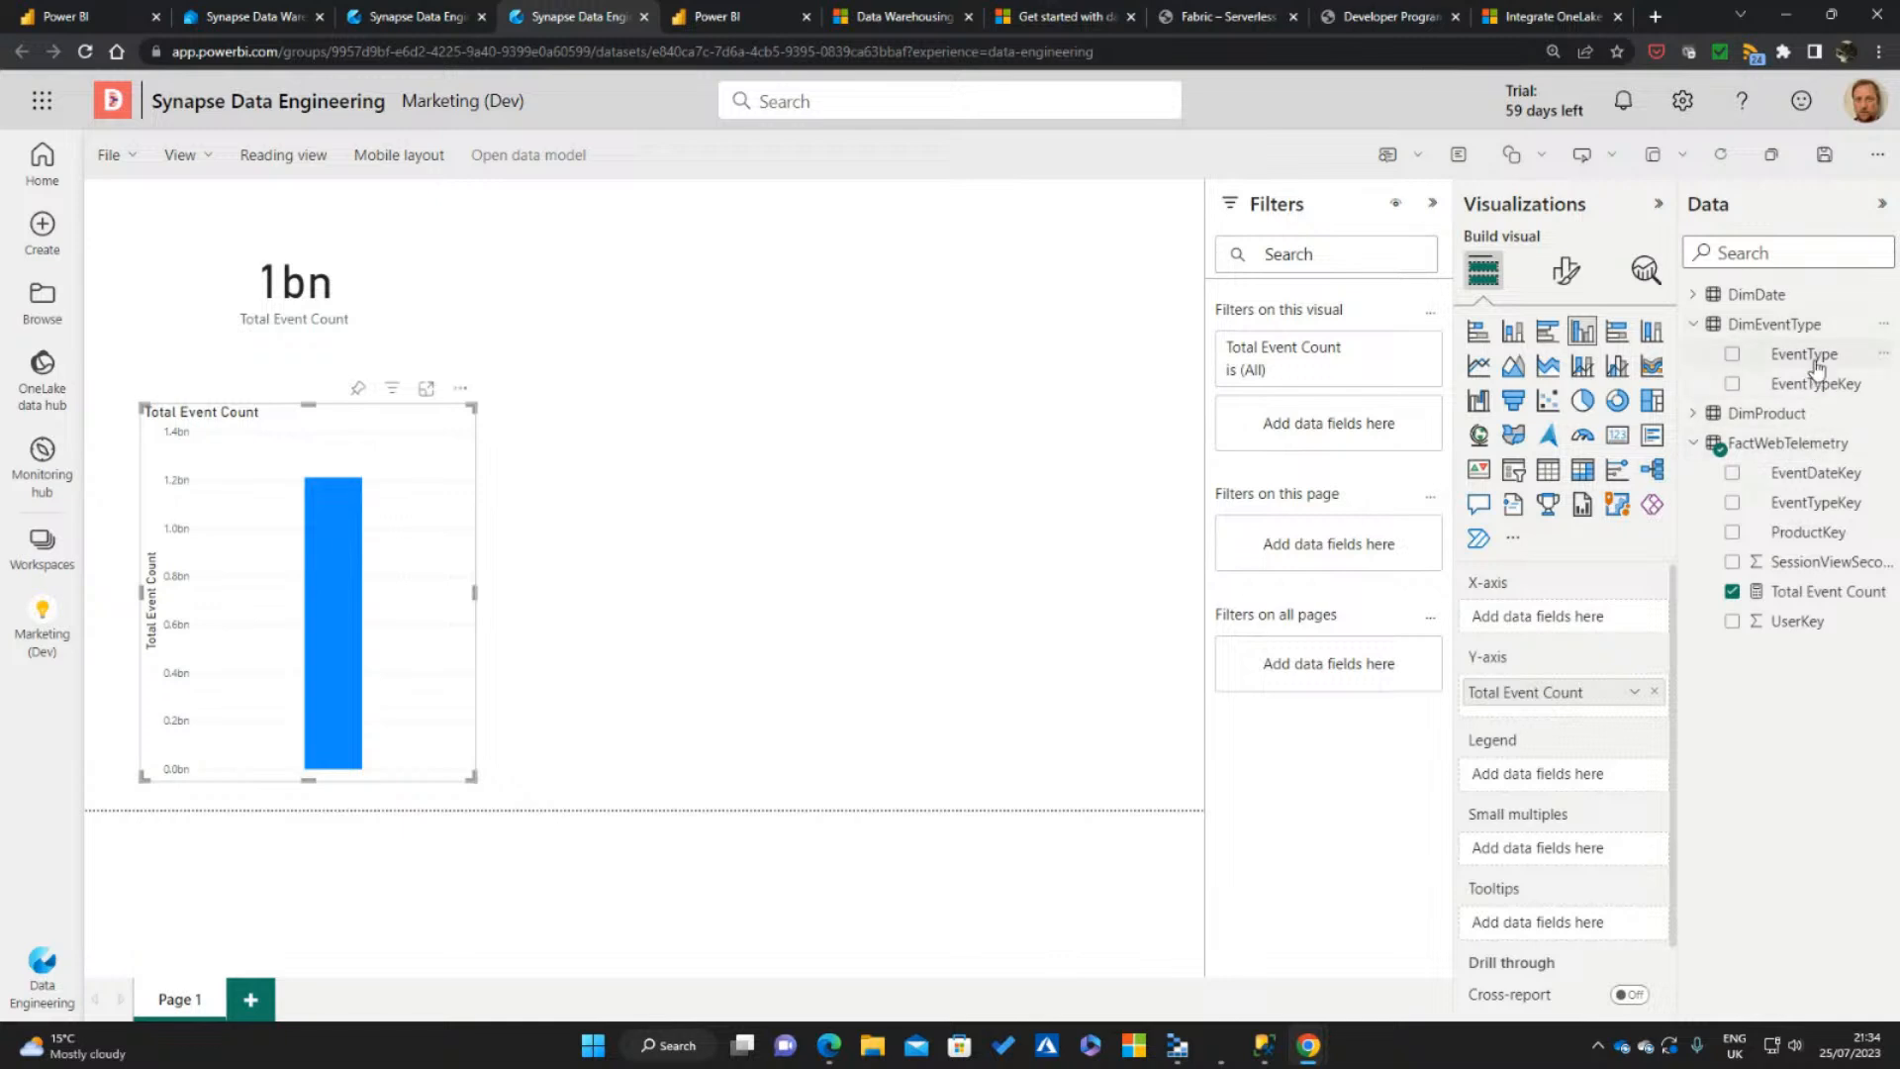
pyautogui.click(1732, 353)
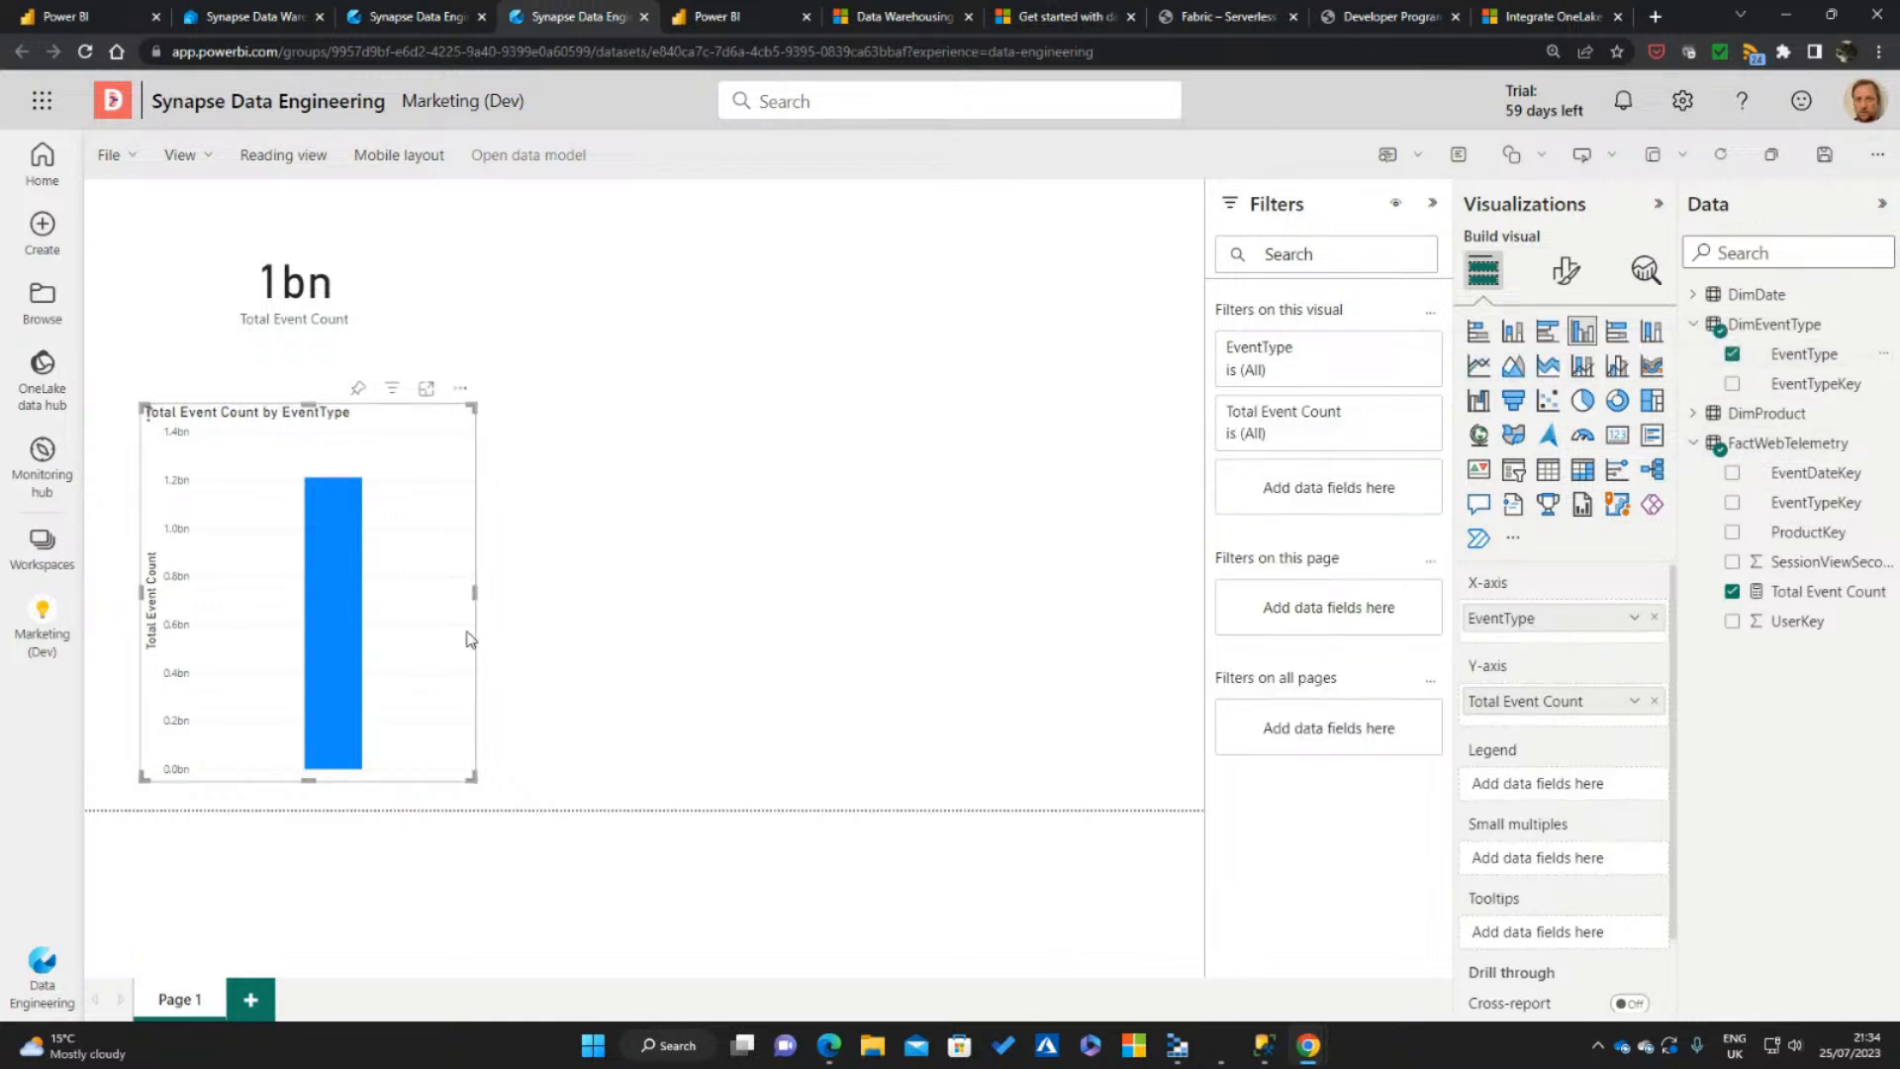
pyautogui.moveTo(475, 592); pyautogui.dragTo(544, 614)
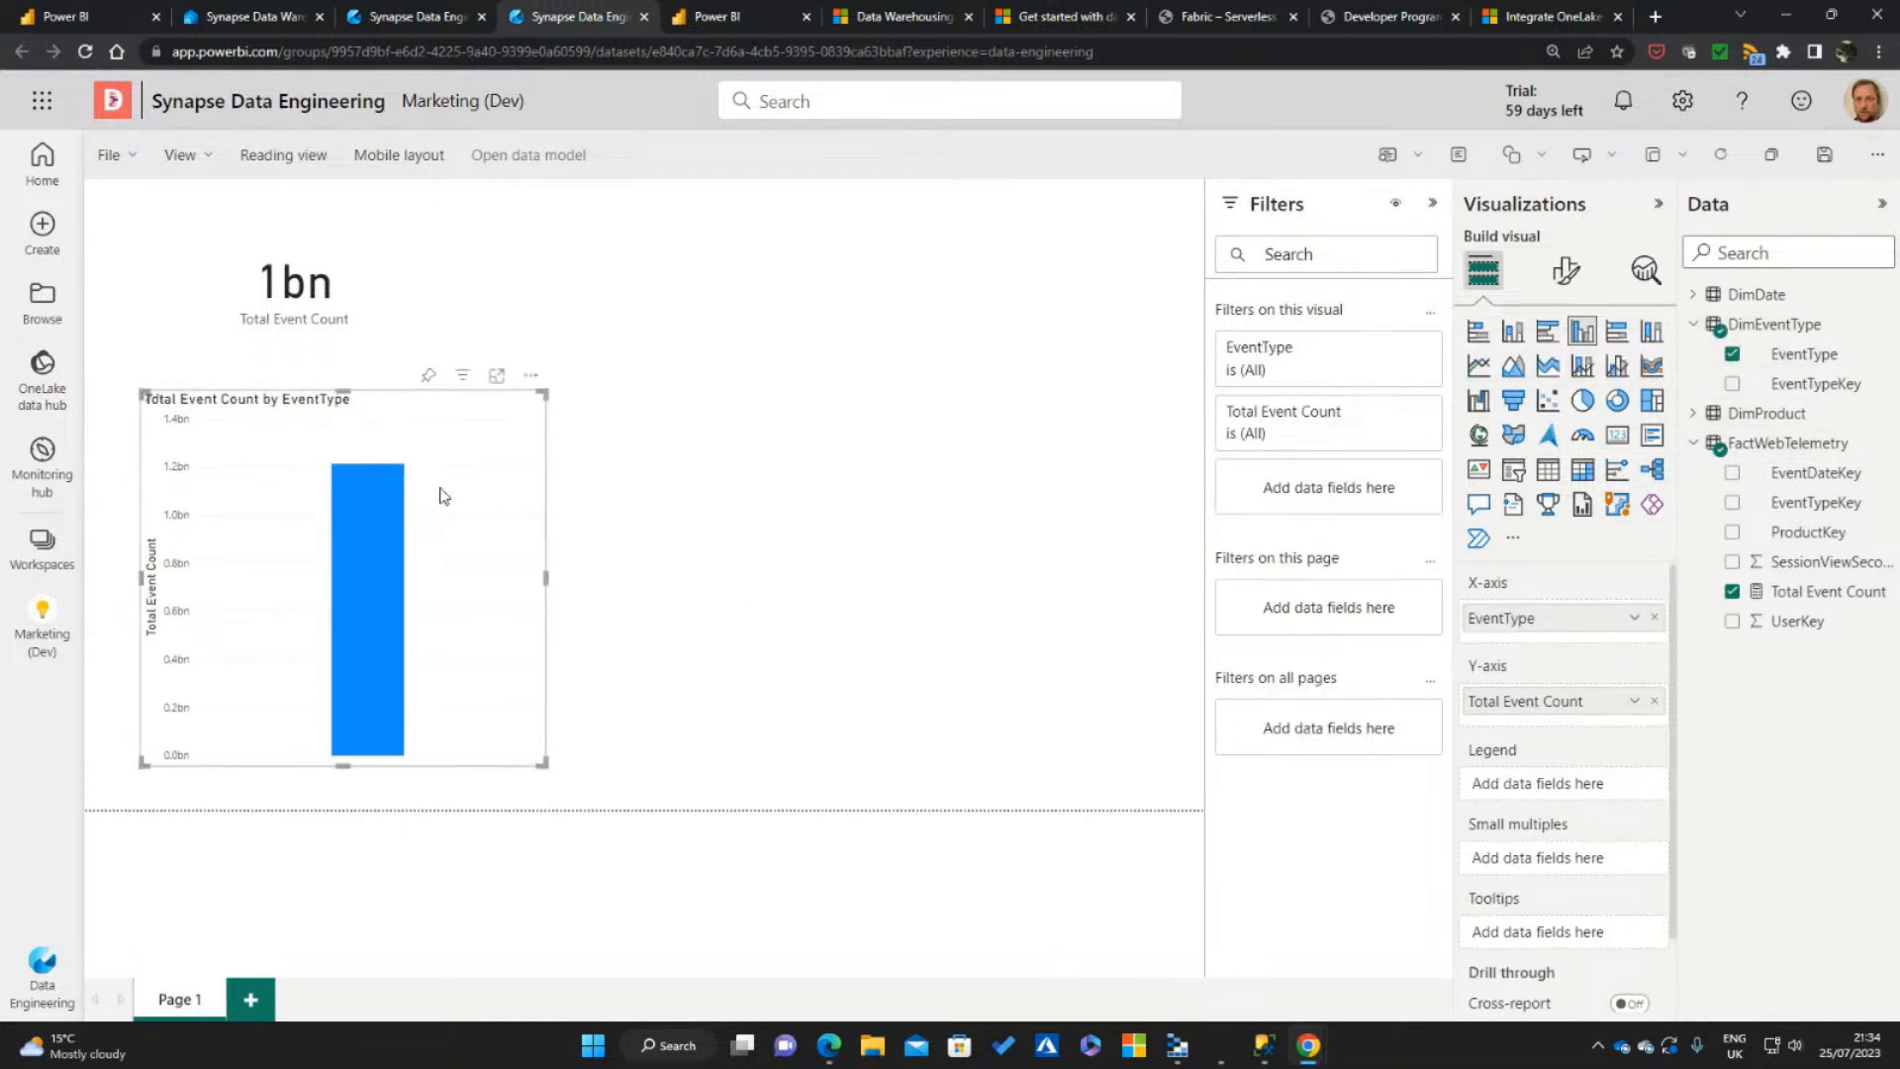
# Move the card closer to the page corner, reduce its height, and align the column chart's edge beneath it
pyautogui.moveTo(345, 309); pyautogui.dragTo(317, 292)
pyautogui.moveTo(429, 342); pyautogui.dragTo(427, 317)
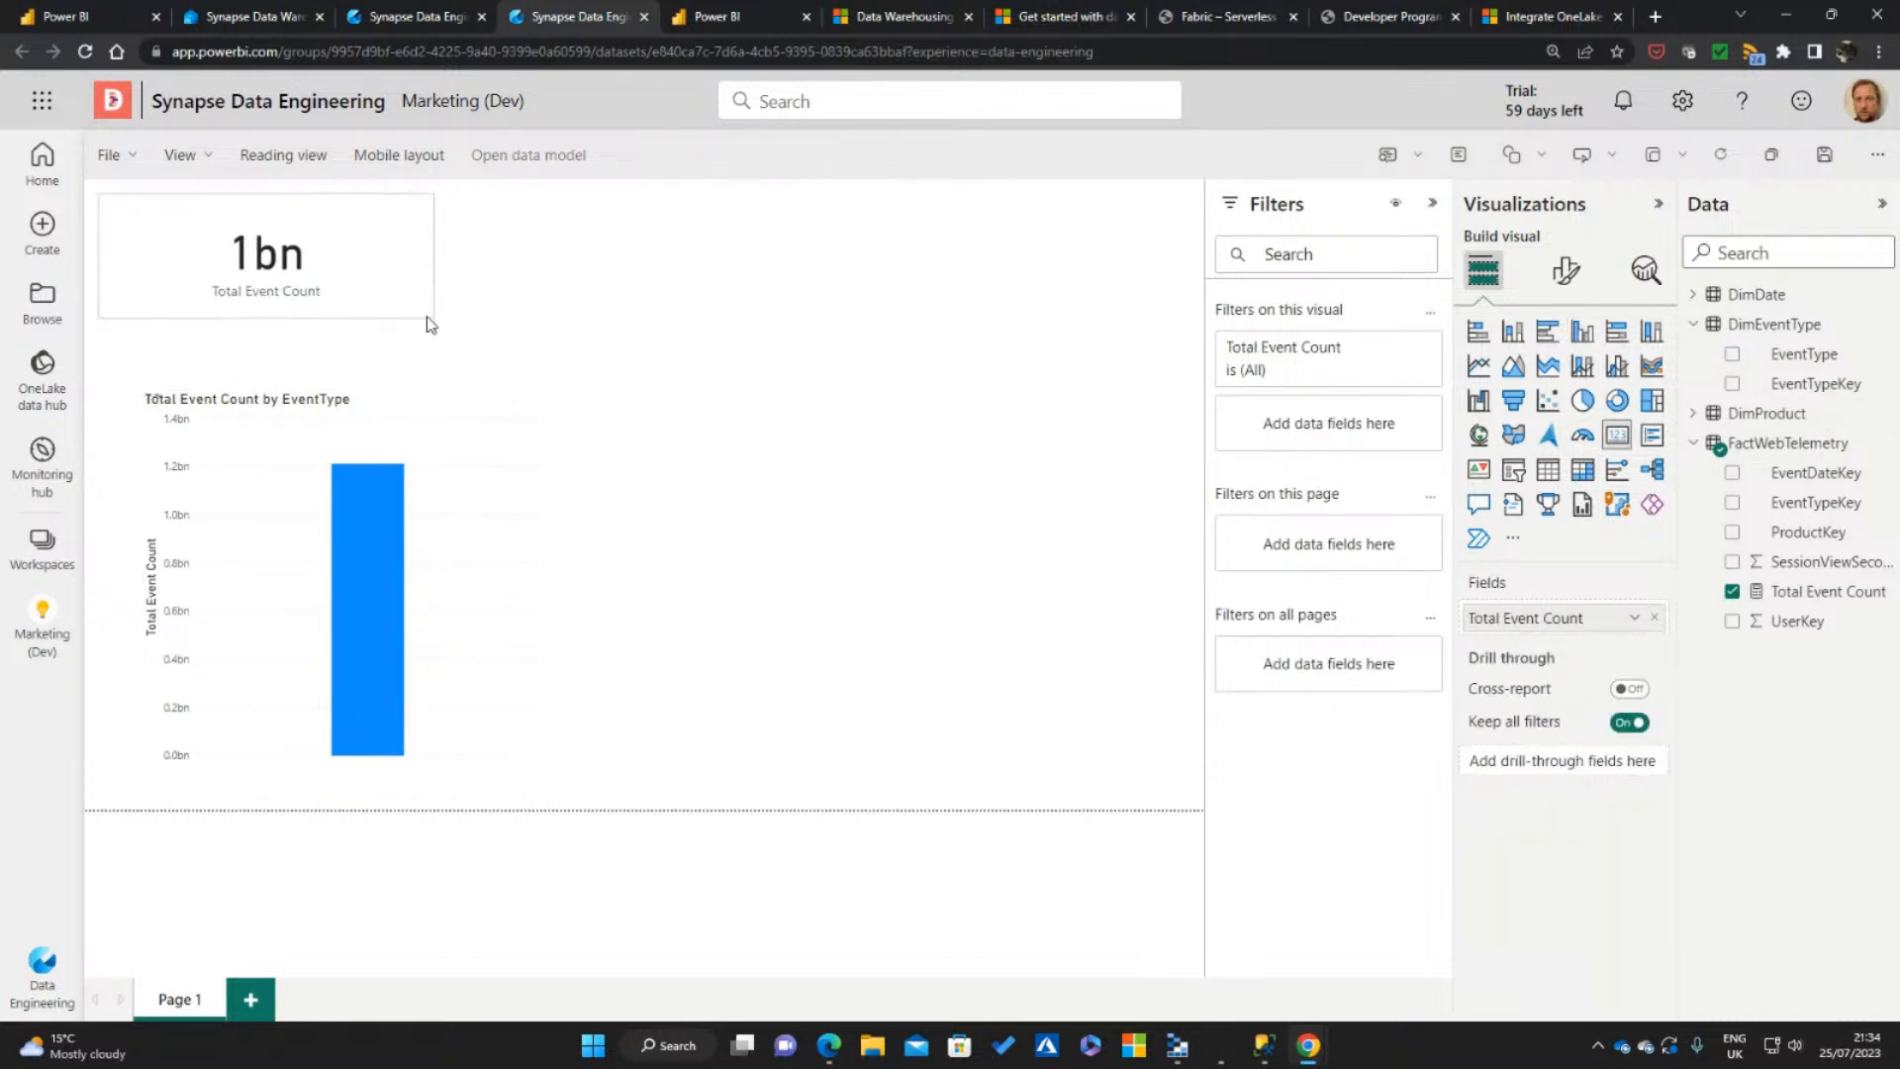
pyautogui.click(452, 571)
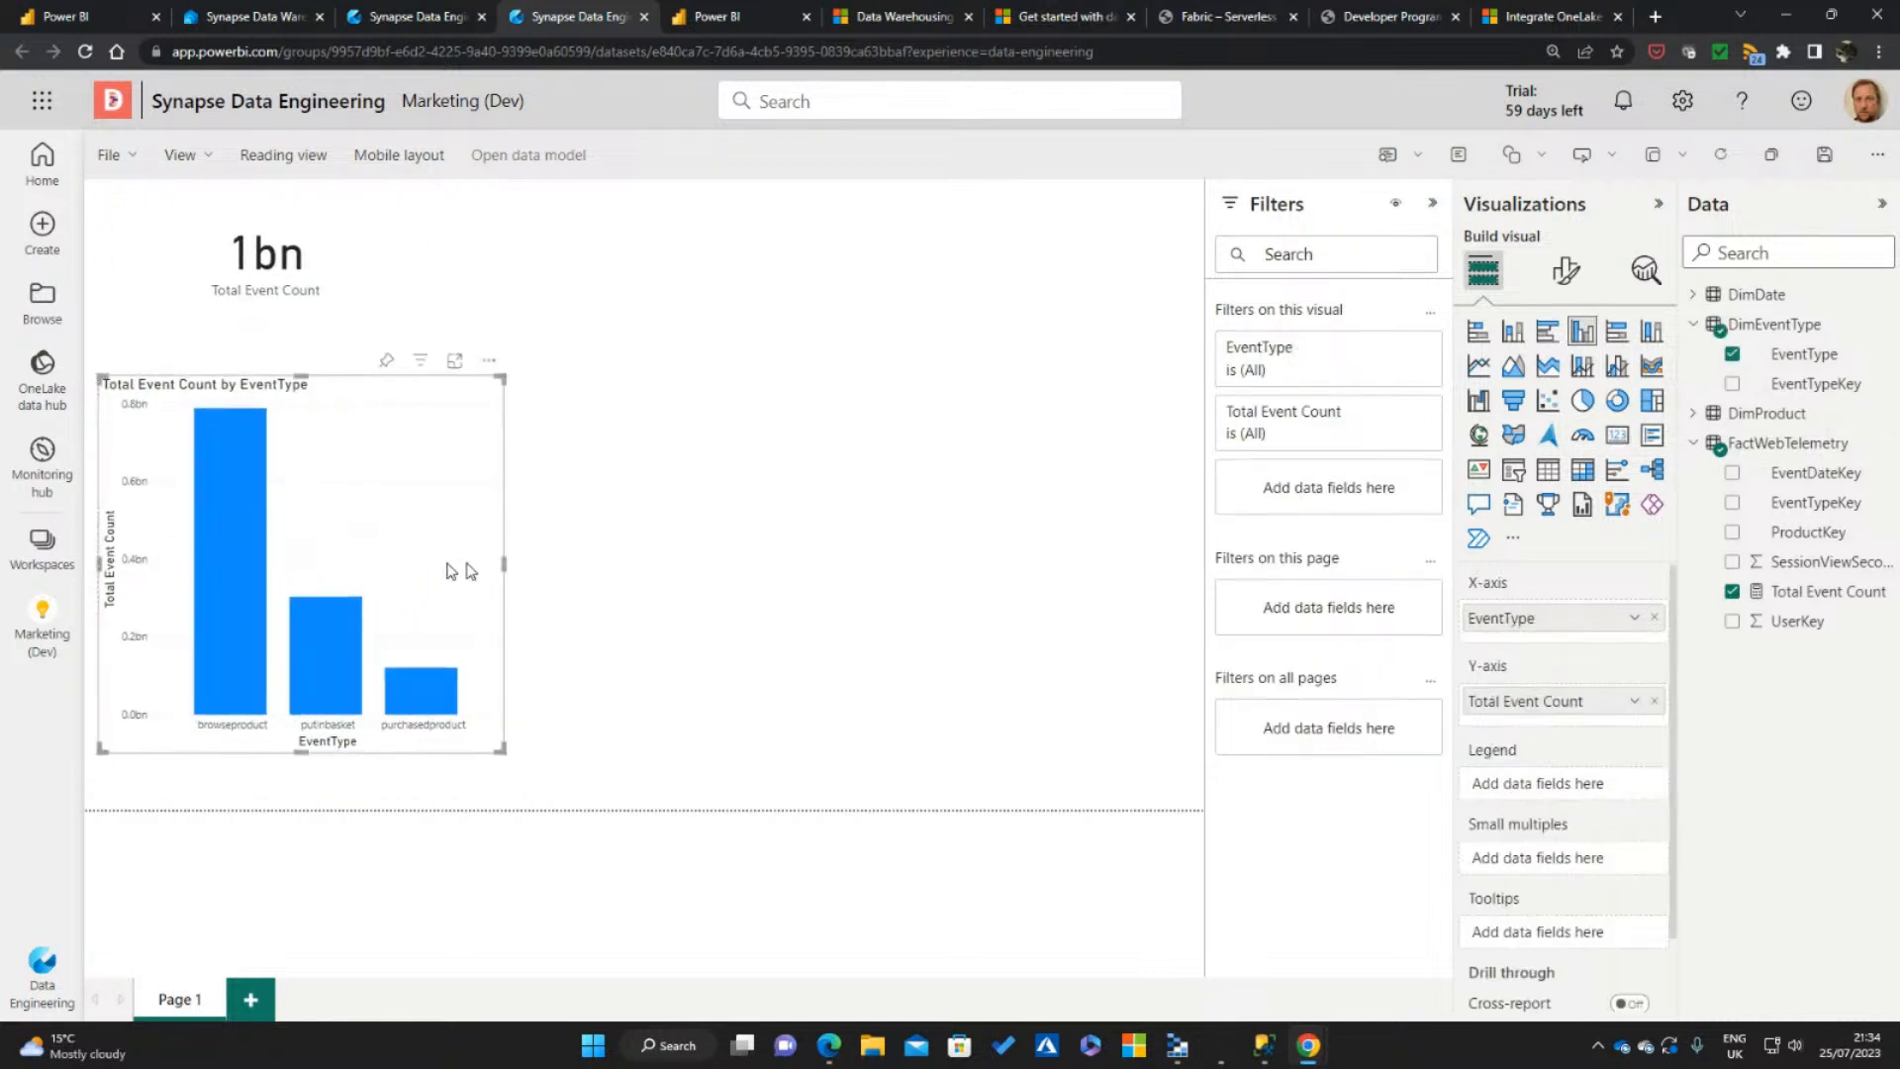
pyautogui.click(625, 631)
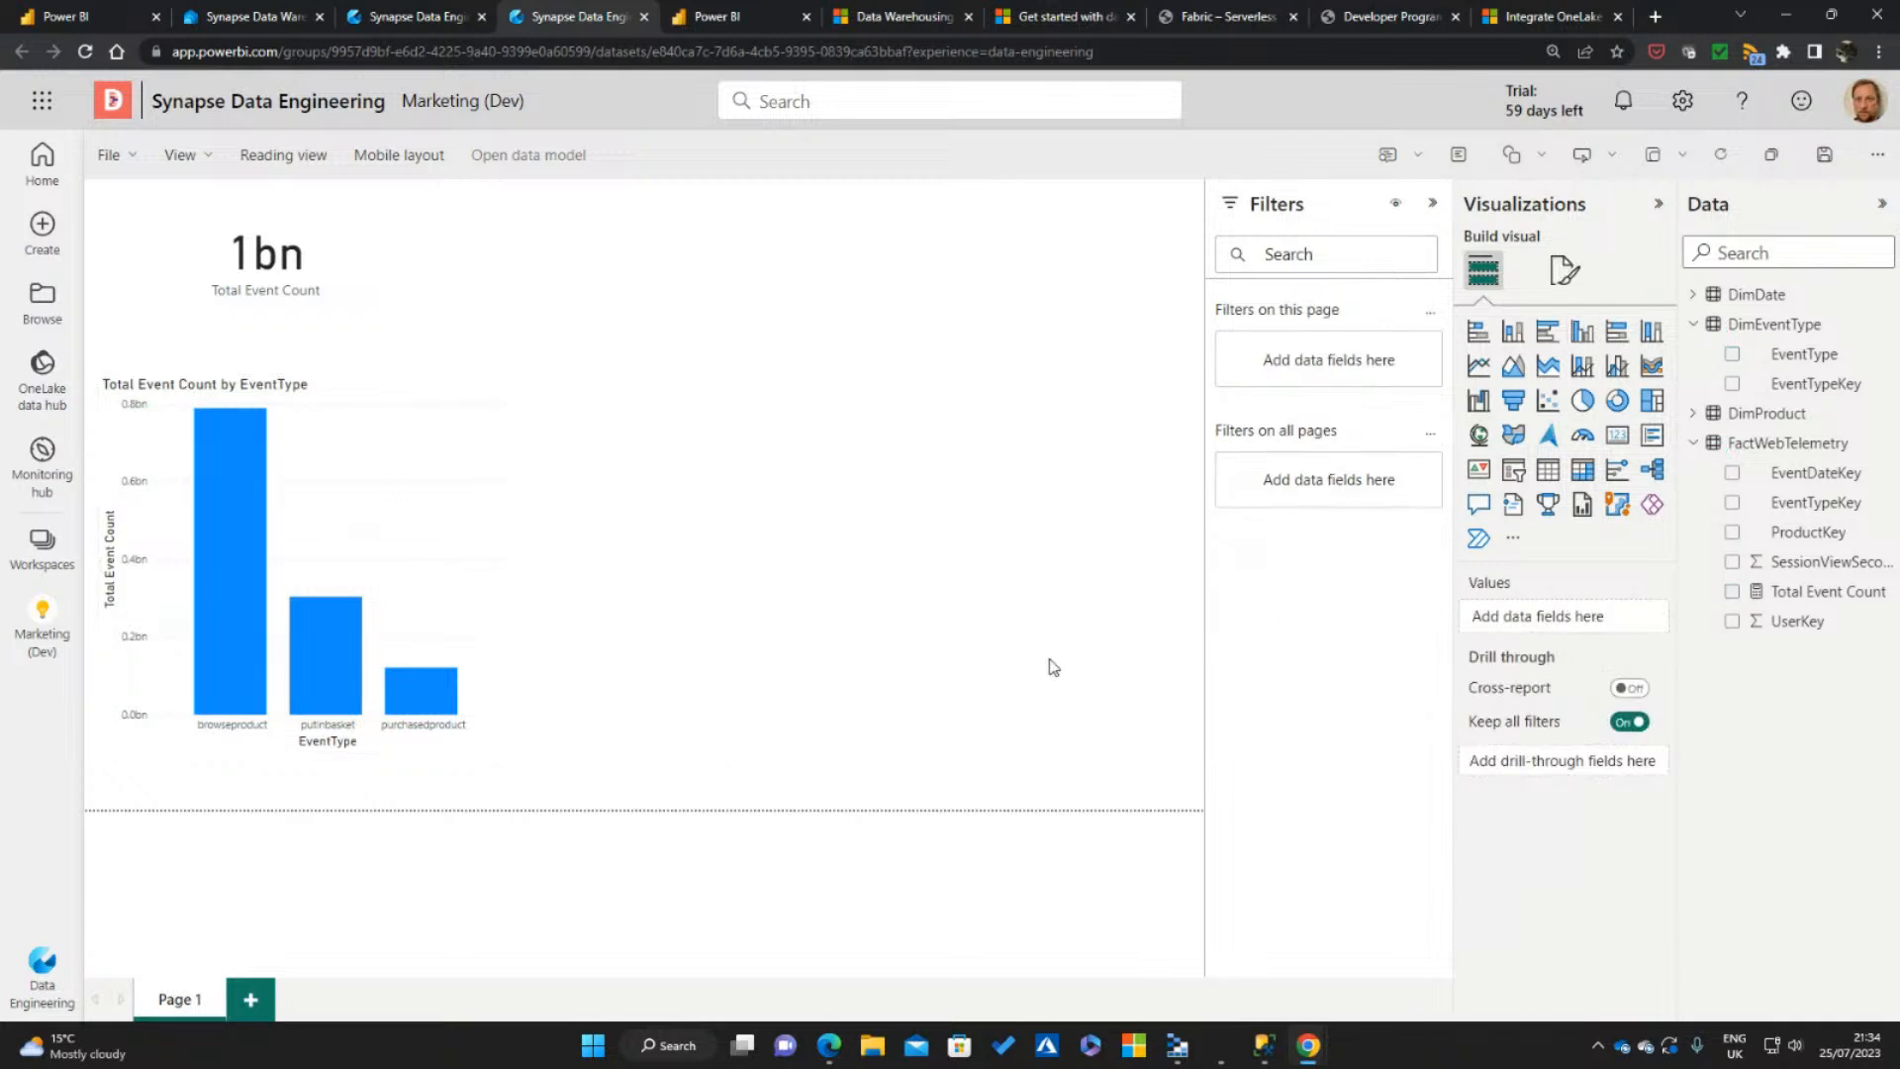
# Add a line chart of Total Event Count by DimDate's Date in the empty area beside the column chart
pyautogui.click(1732, 592)
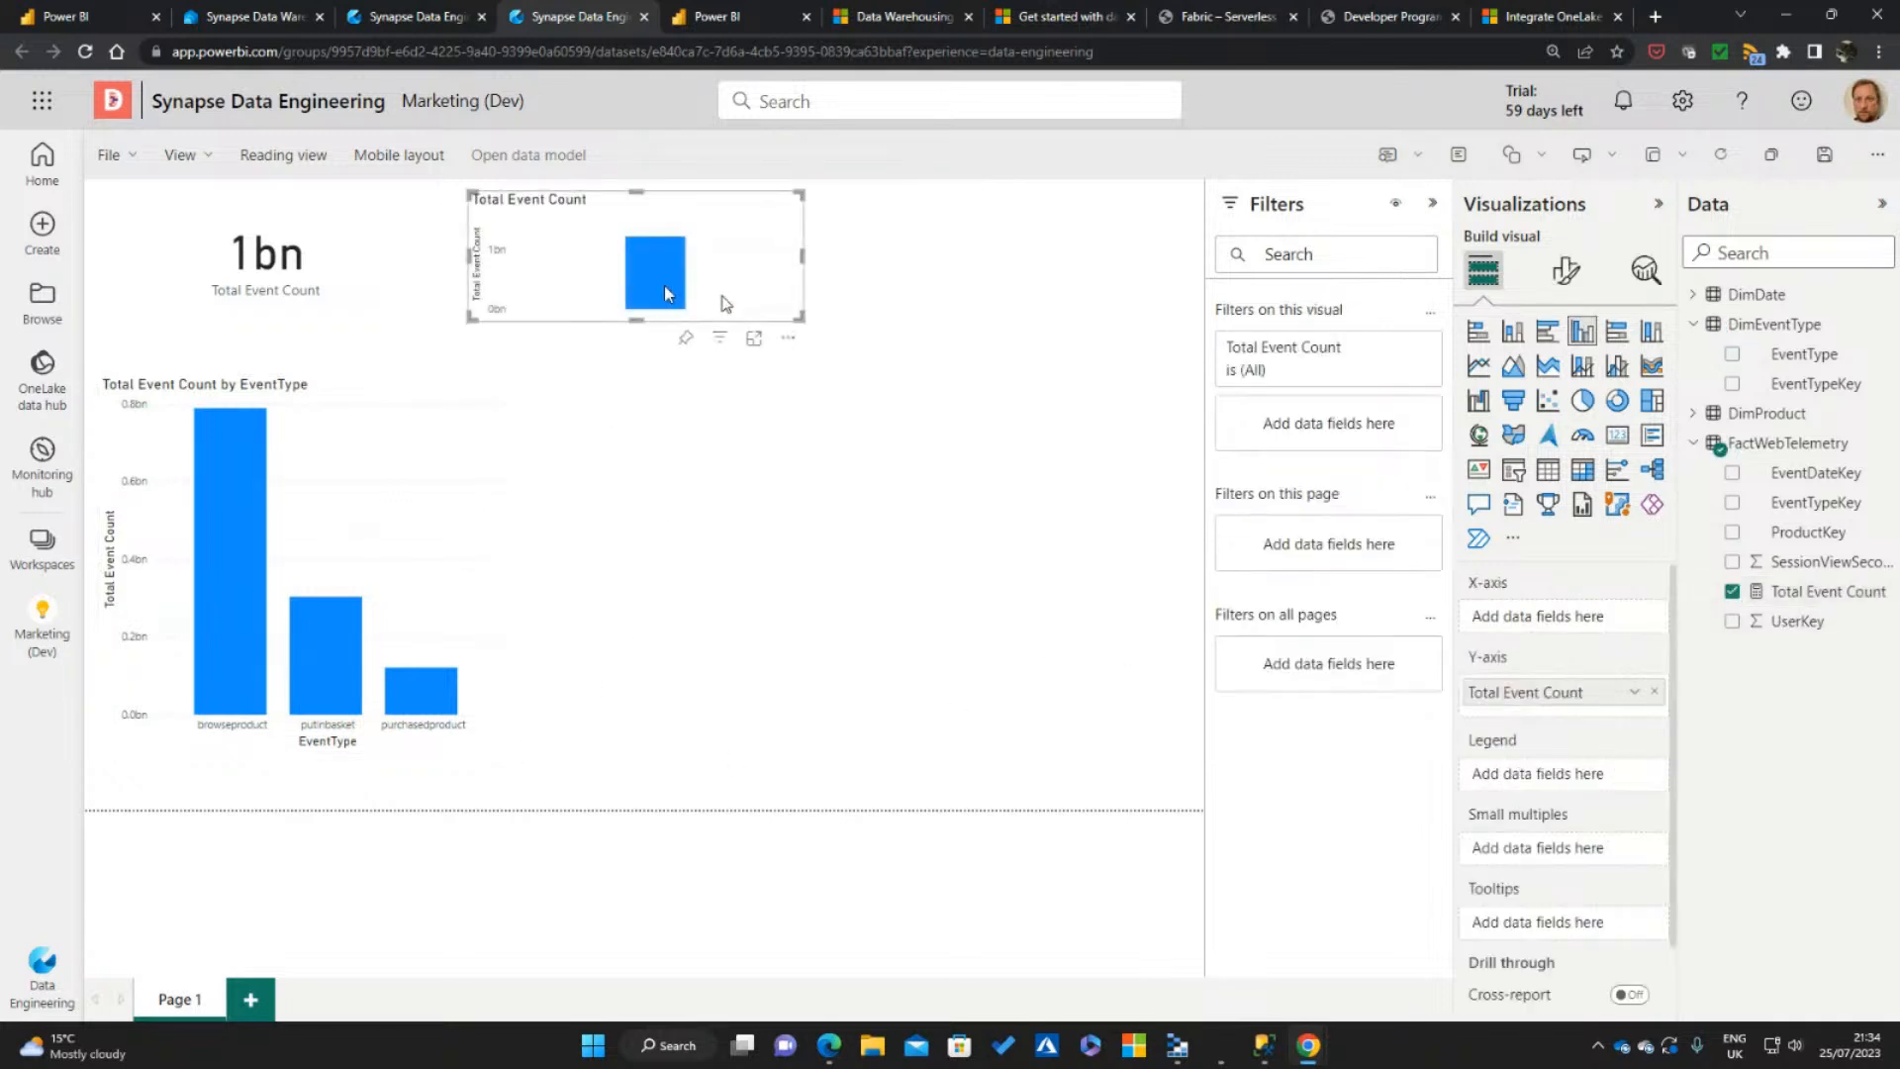
pyautogui.click(1478, 365)
pyautogui.moveTo(782, 287); pyautogui.dragTo(999, 584)
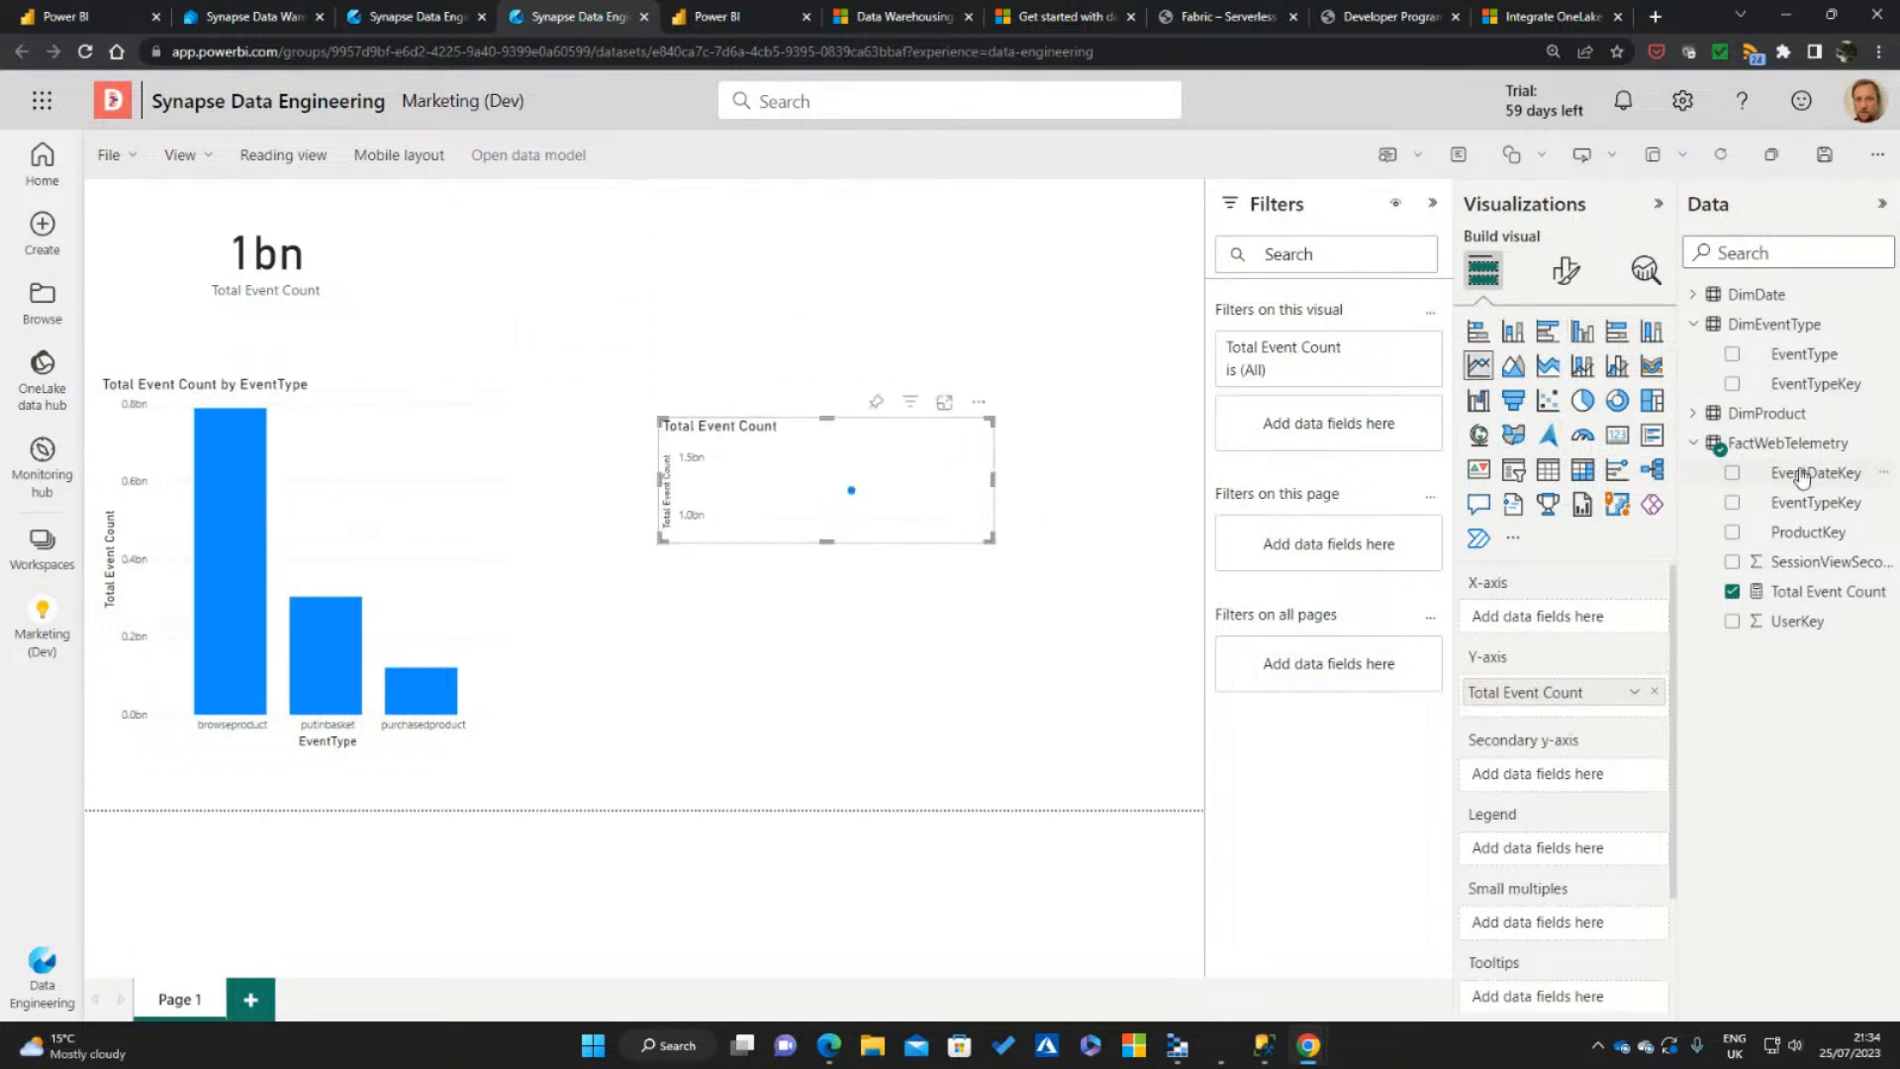
pyautogui.click(1693, 294)
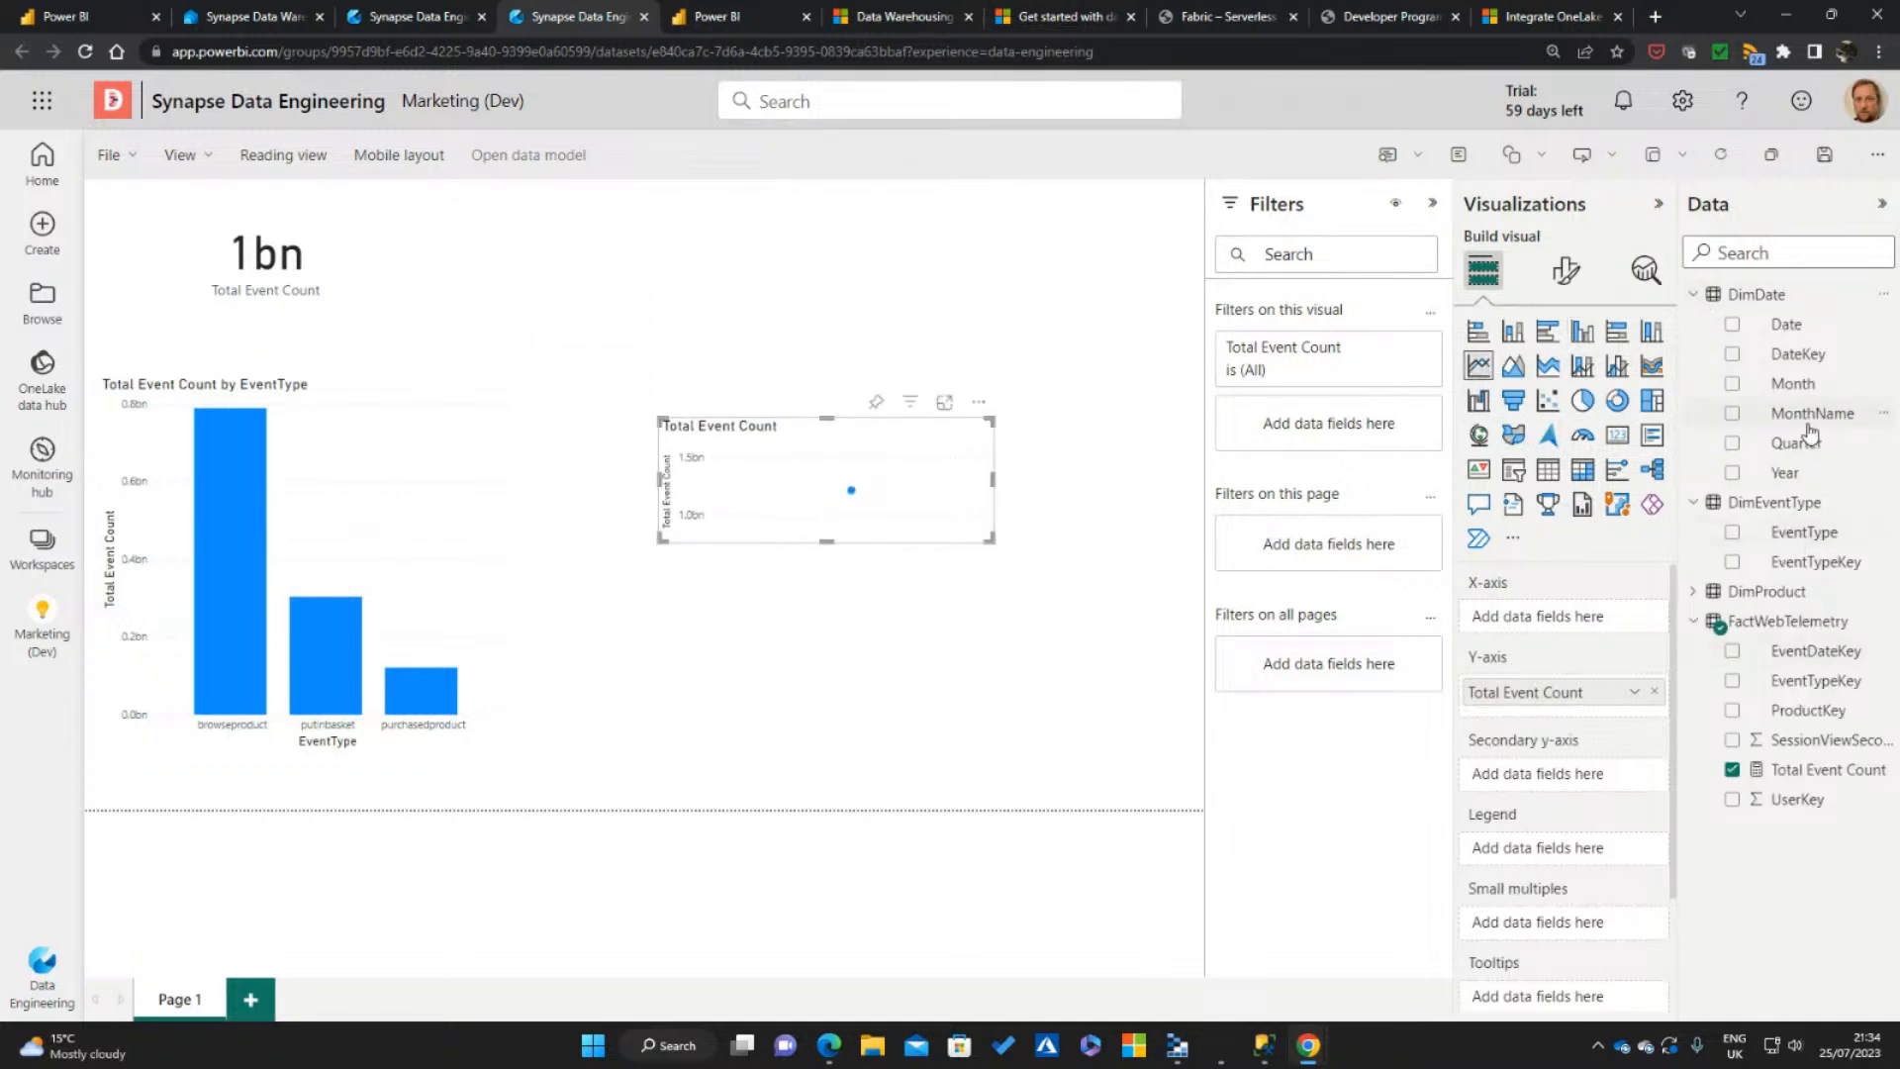
pyautogui.moveTo(1803, 329); pyautogui.dragTo(1595, 617)
# Enlarge the line chart to fill the space beside the column chart and align their upper edges
pyautogui.moveTo(994, 539); pyautogui.dragTo(1201, 792)
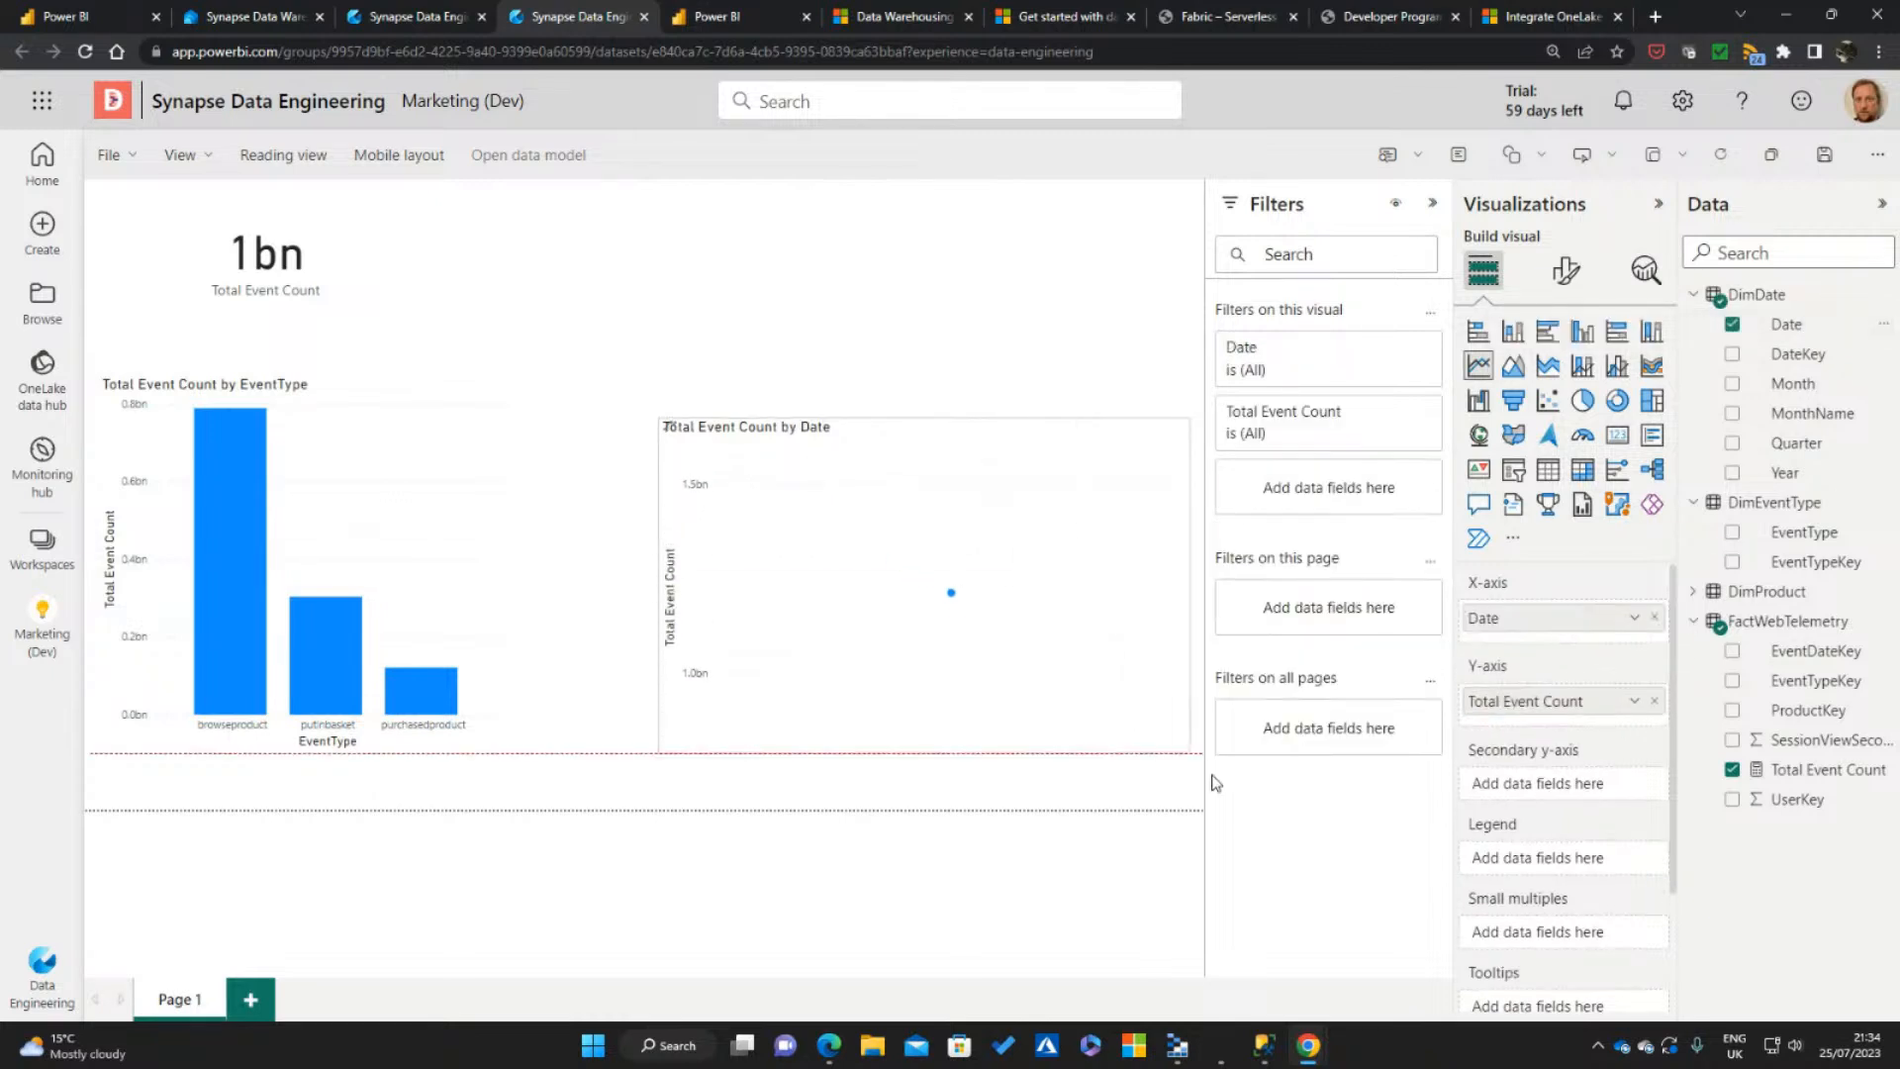
pyautogui.moveTo(655, 609); pyautogui.dragTo(510, 612)
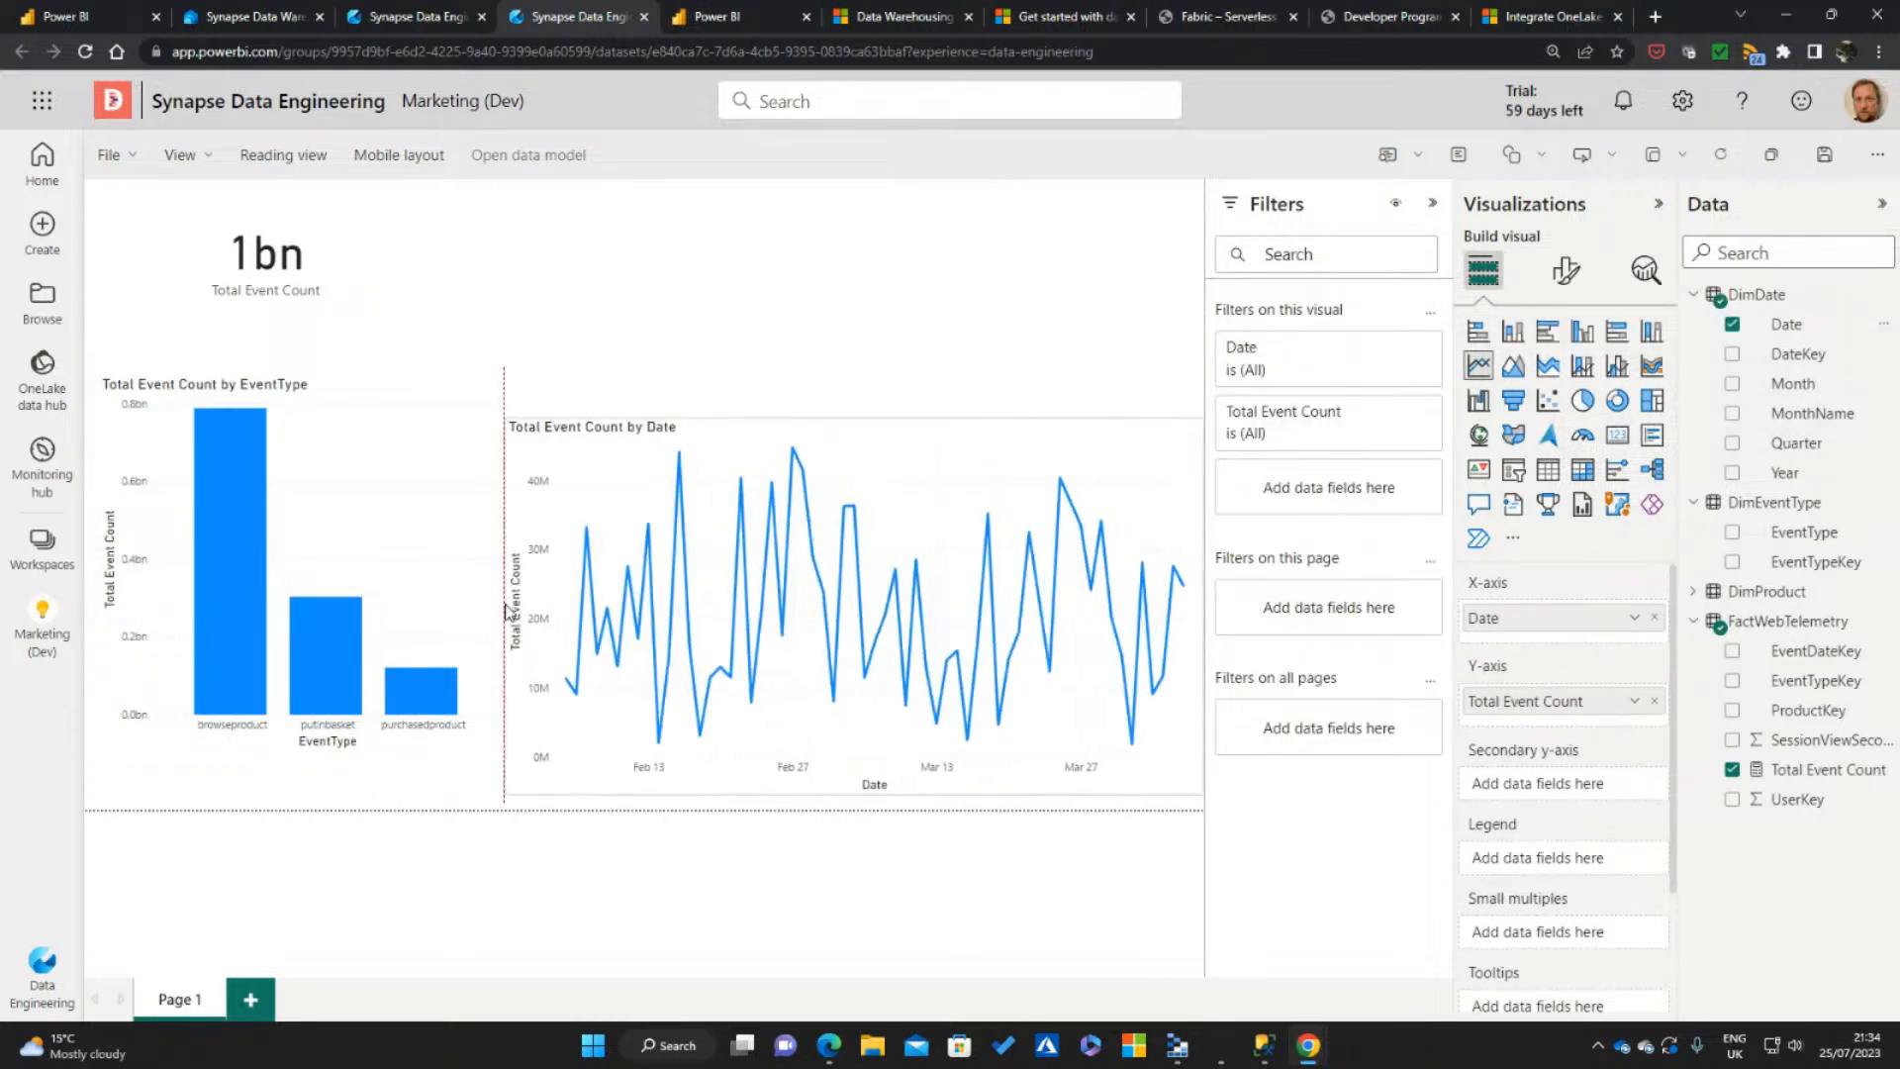
pyautogui.moveTo(853, 418); pyautogui.dragTo(871, 384)
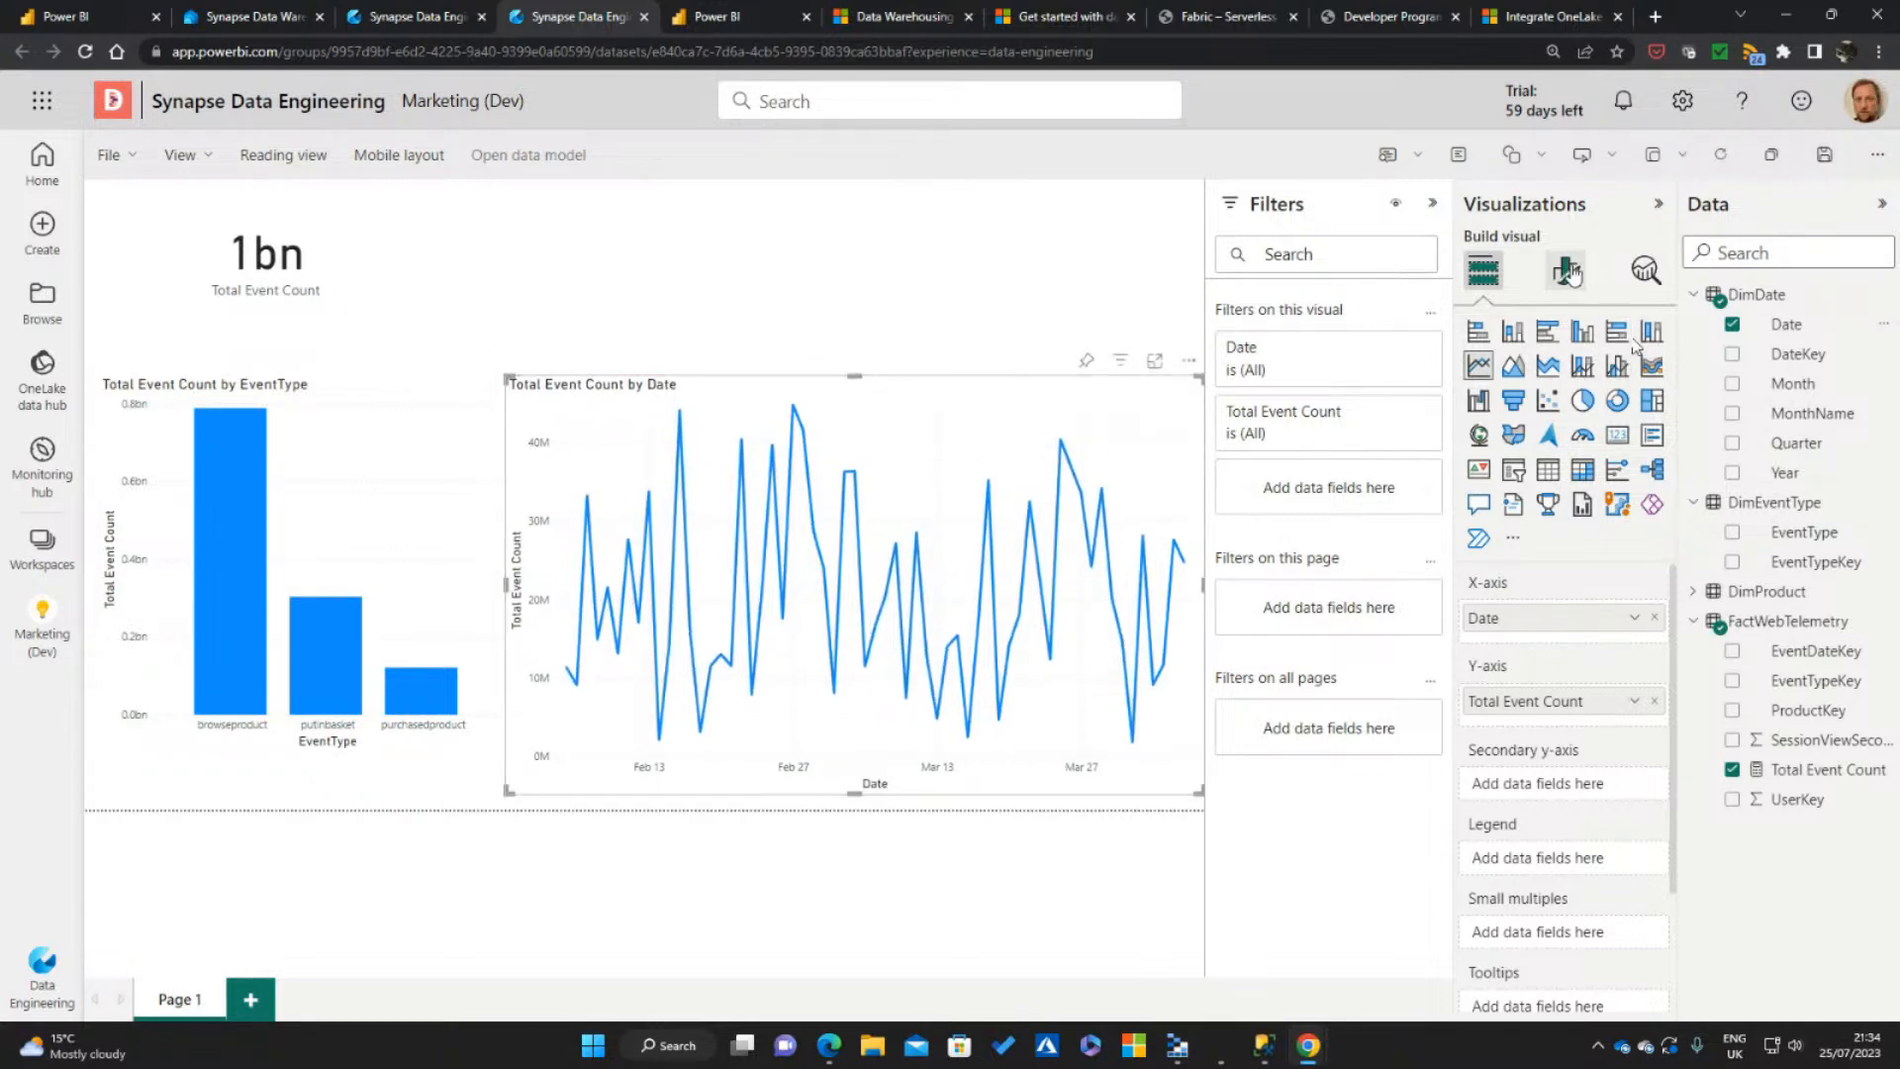
# Turn on data labels for the line chart and nudge the Total Event Count card against the page edge
pyautogui.click(1565, 269)
pyautogui.scroll(-1, 1574, 781)
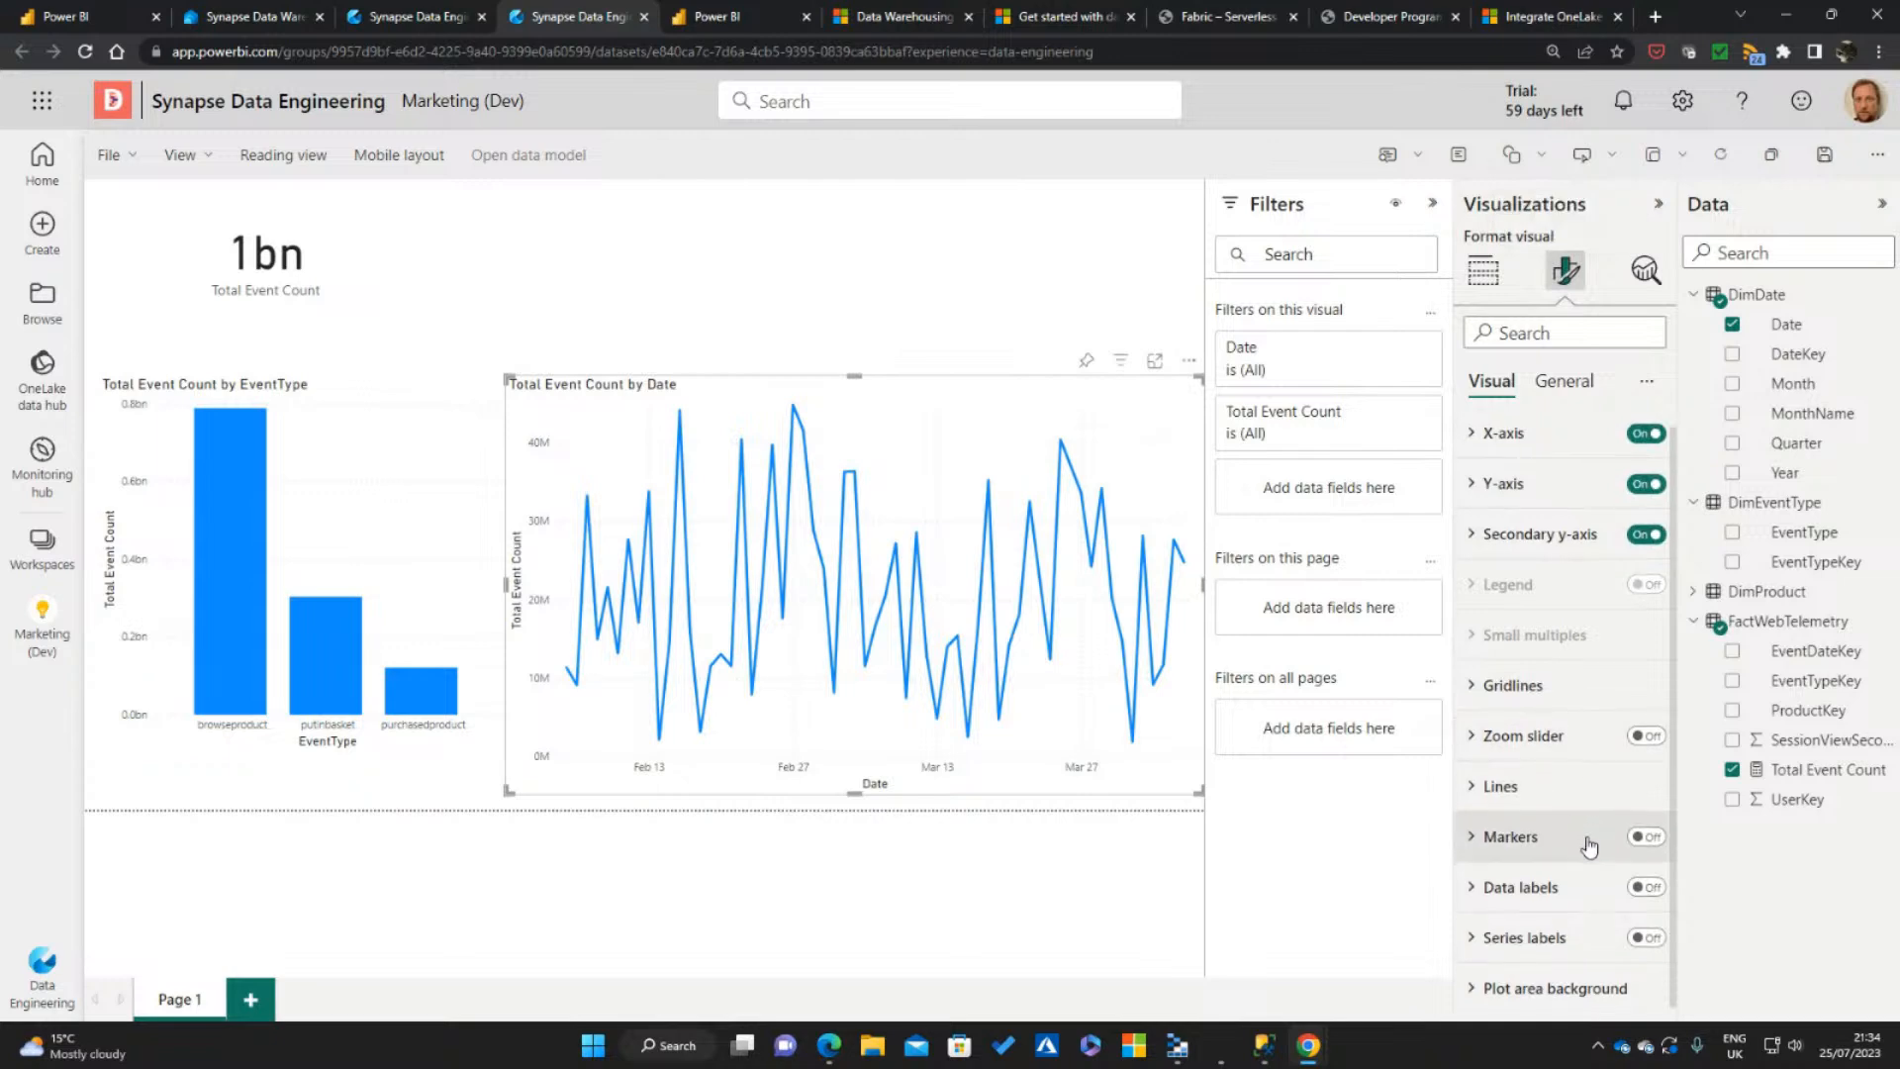
pyautogui.click(1647, 886)
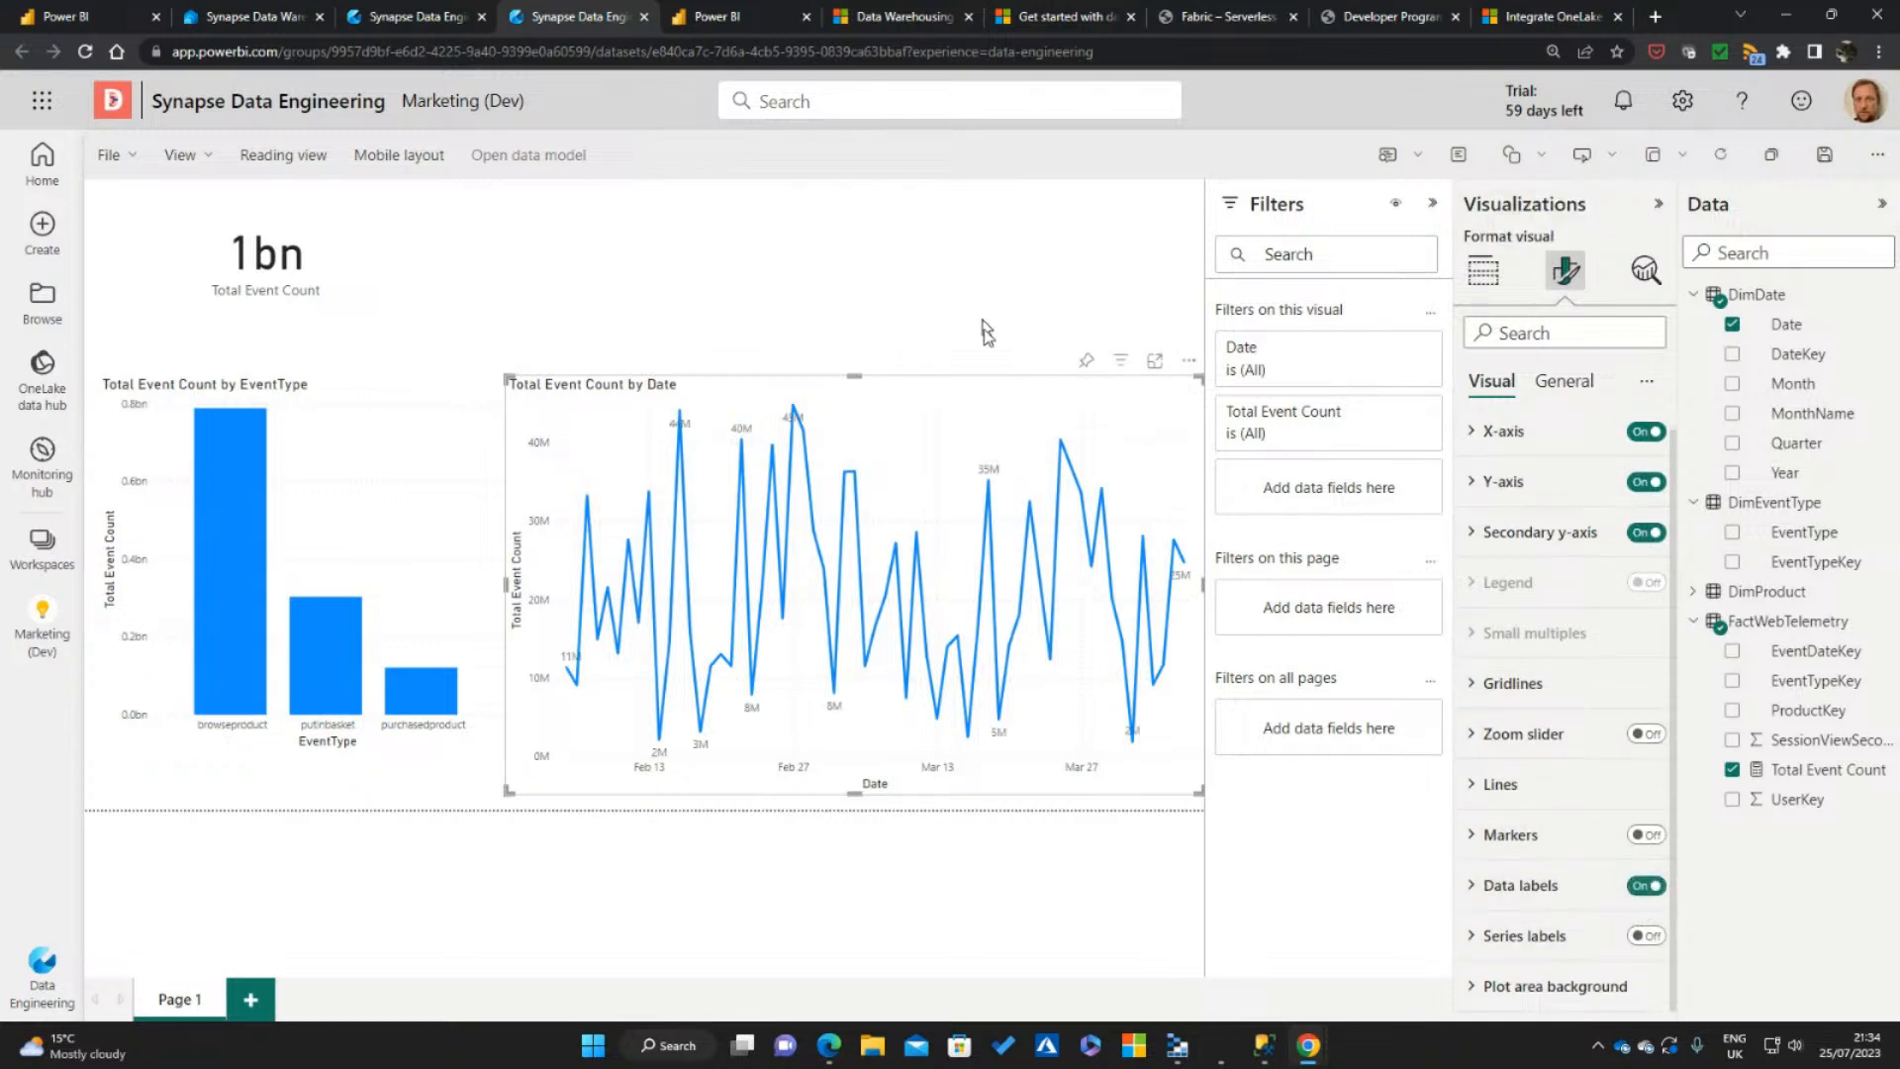
pyautogui.click(995, 293)
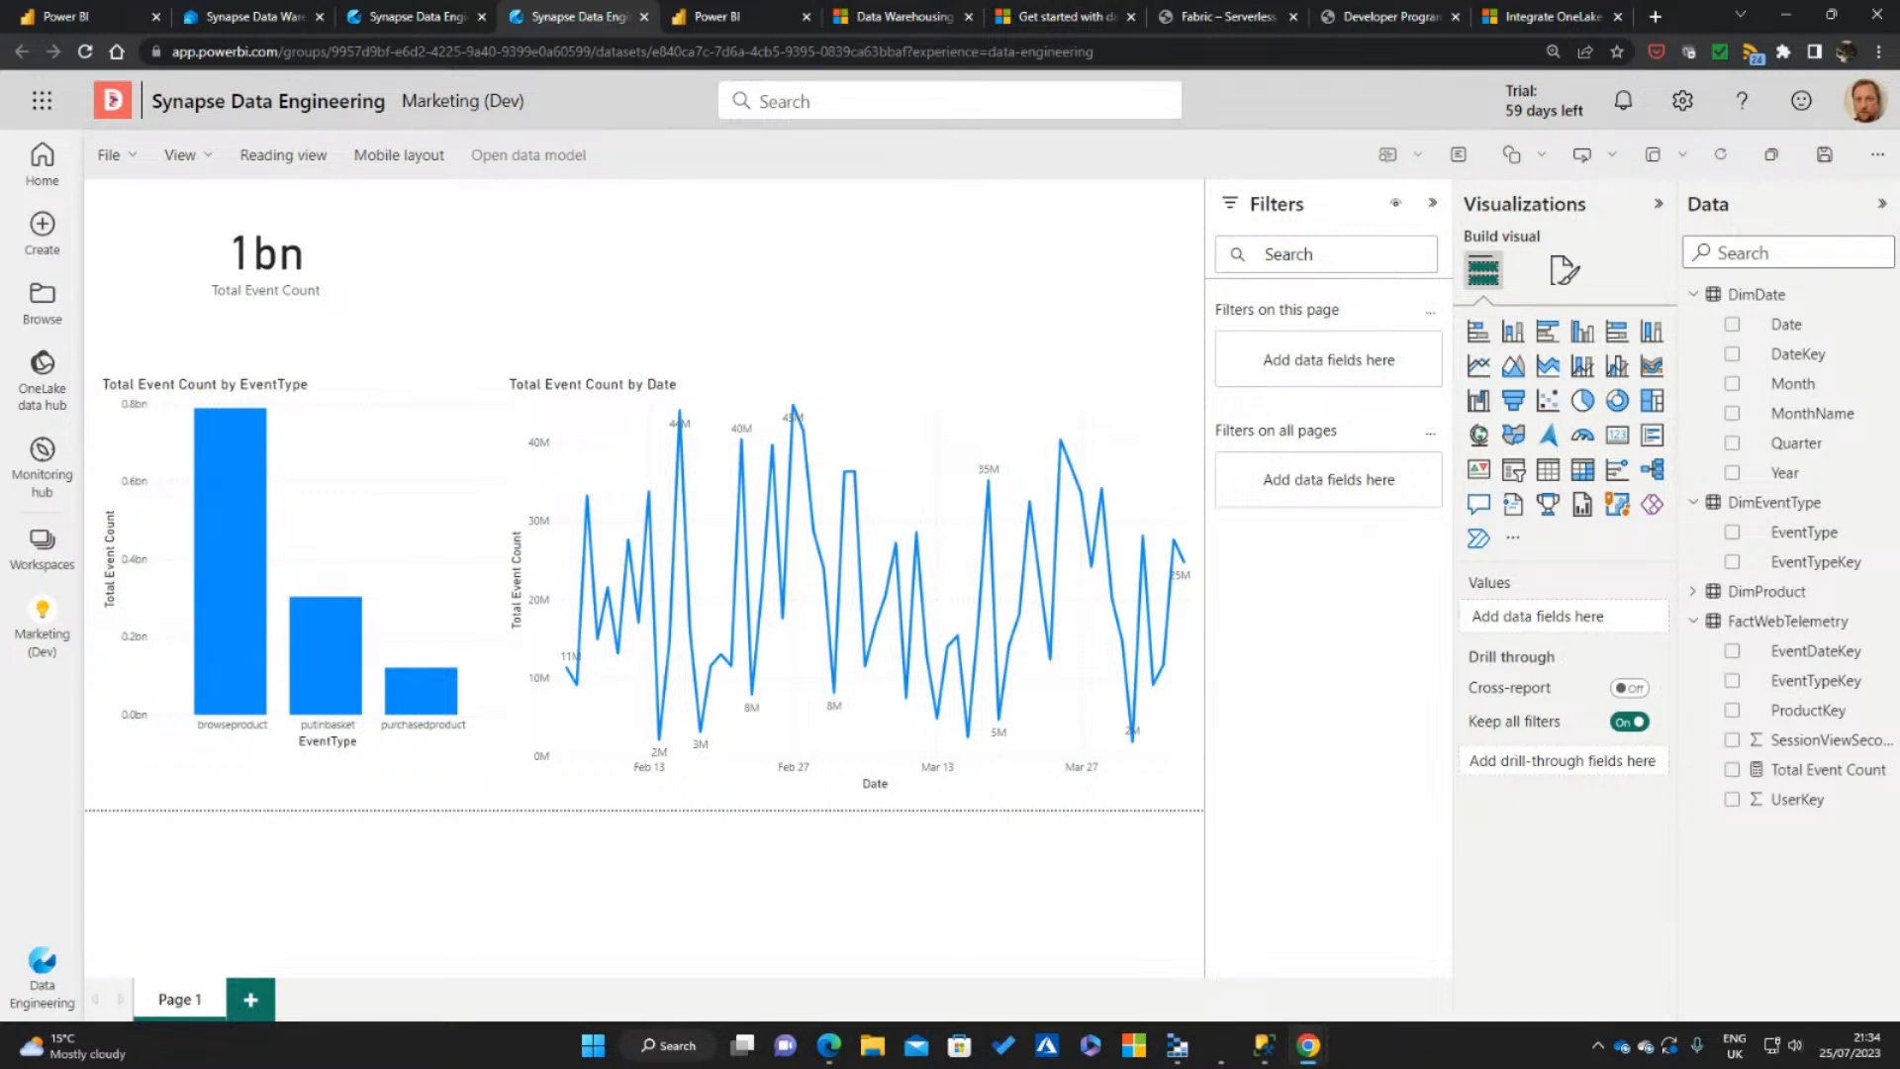
pyautogui.click(354, 259)
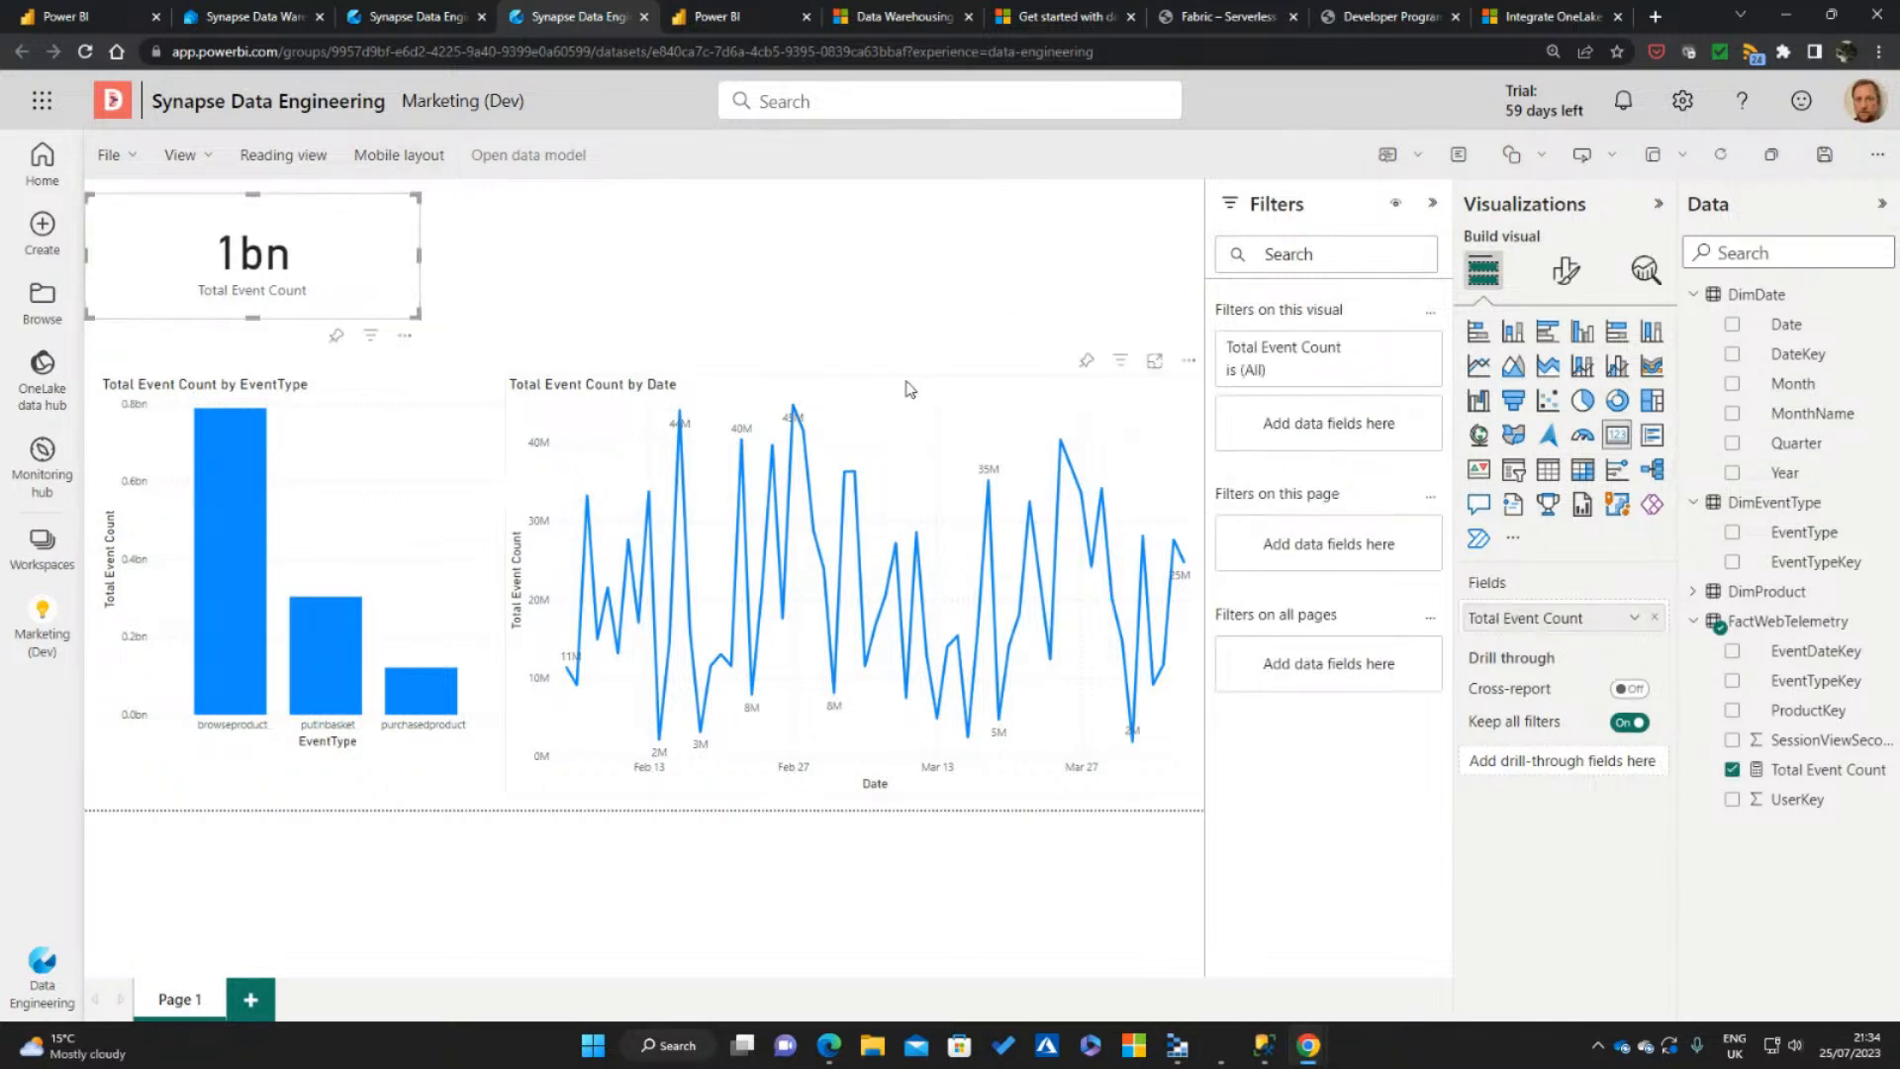
pyautogui.click(767, 287)
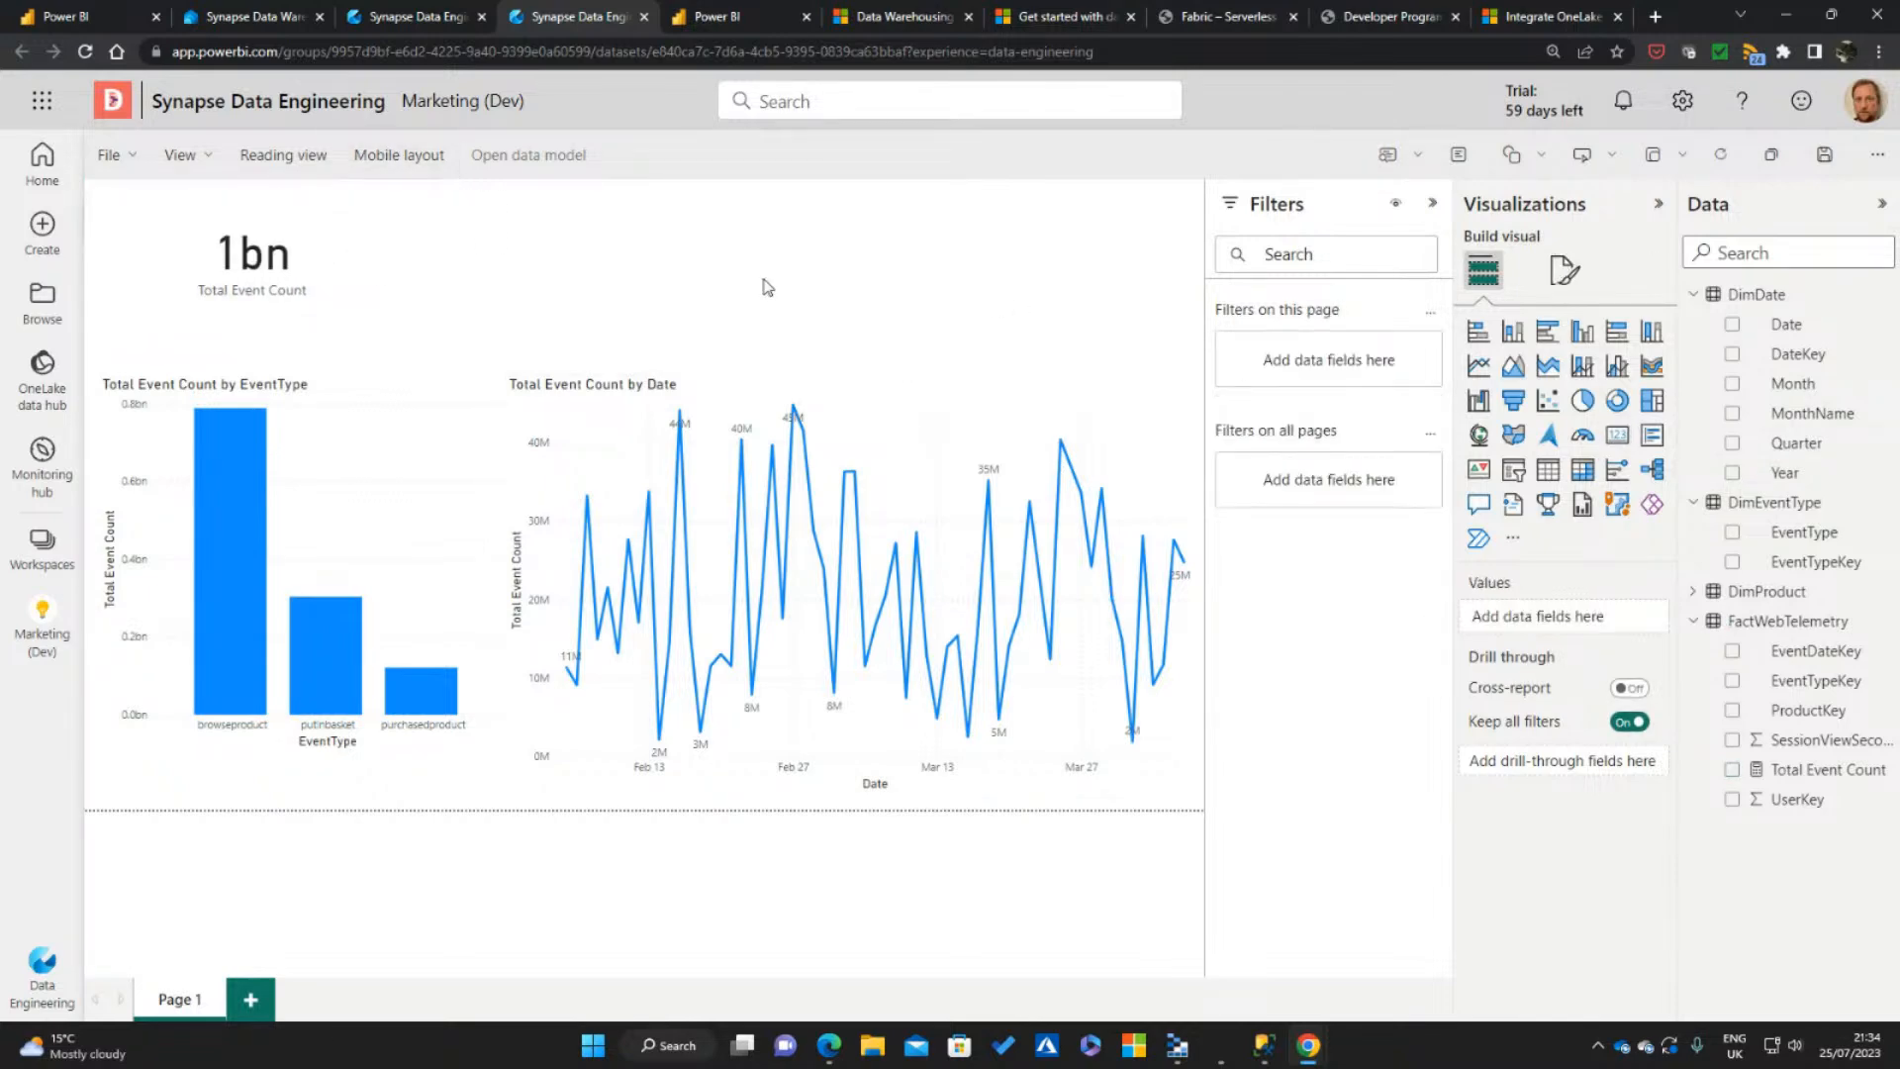
# Collapse the Filters and Visualizations panes, and cross-filter the report by purchasedproduct and by putinbasket in the column chart
pyautogui.click(1433, 206)
pyautogui.click(1658, 209)
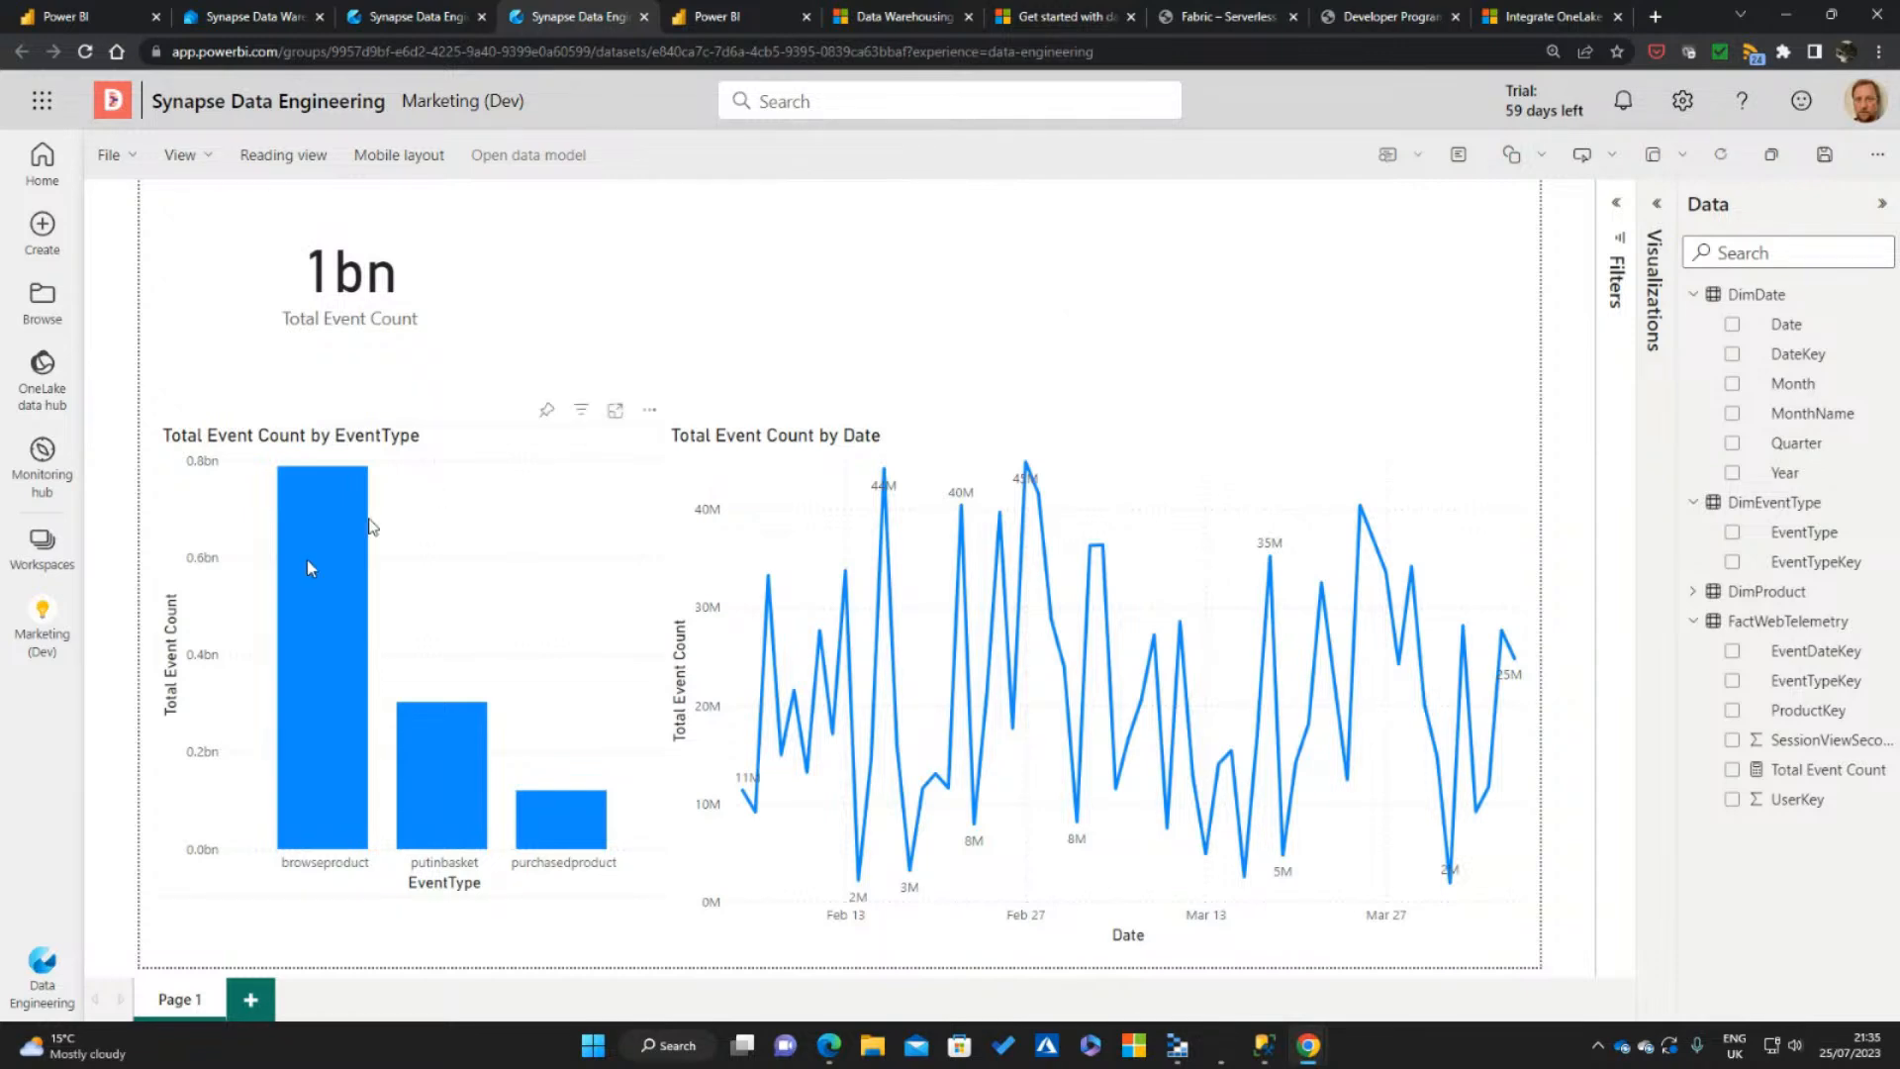
pyautogui.click(559, 839)
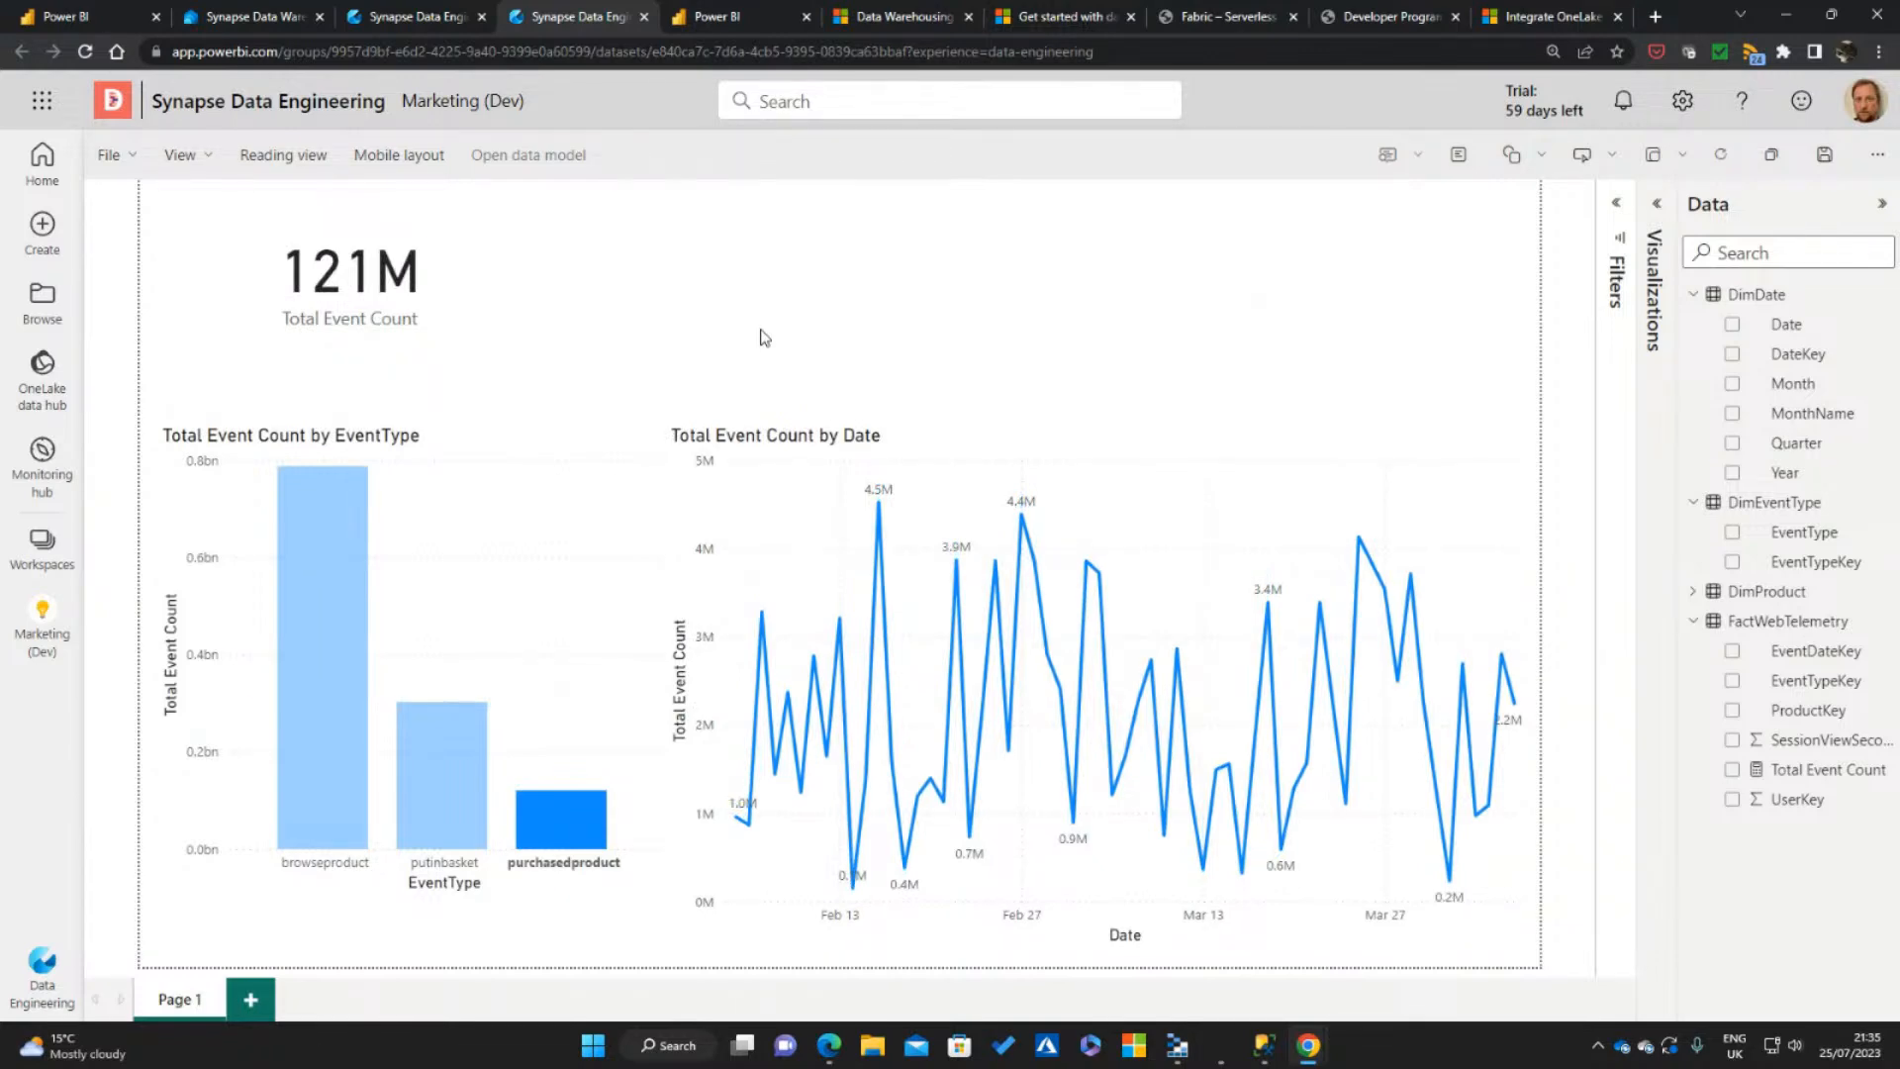
pyautogui.click(426, 781)
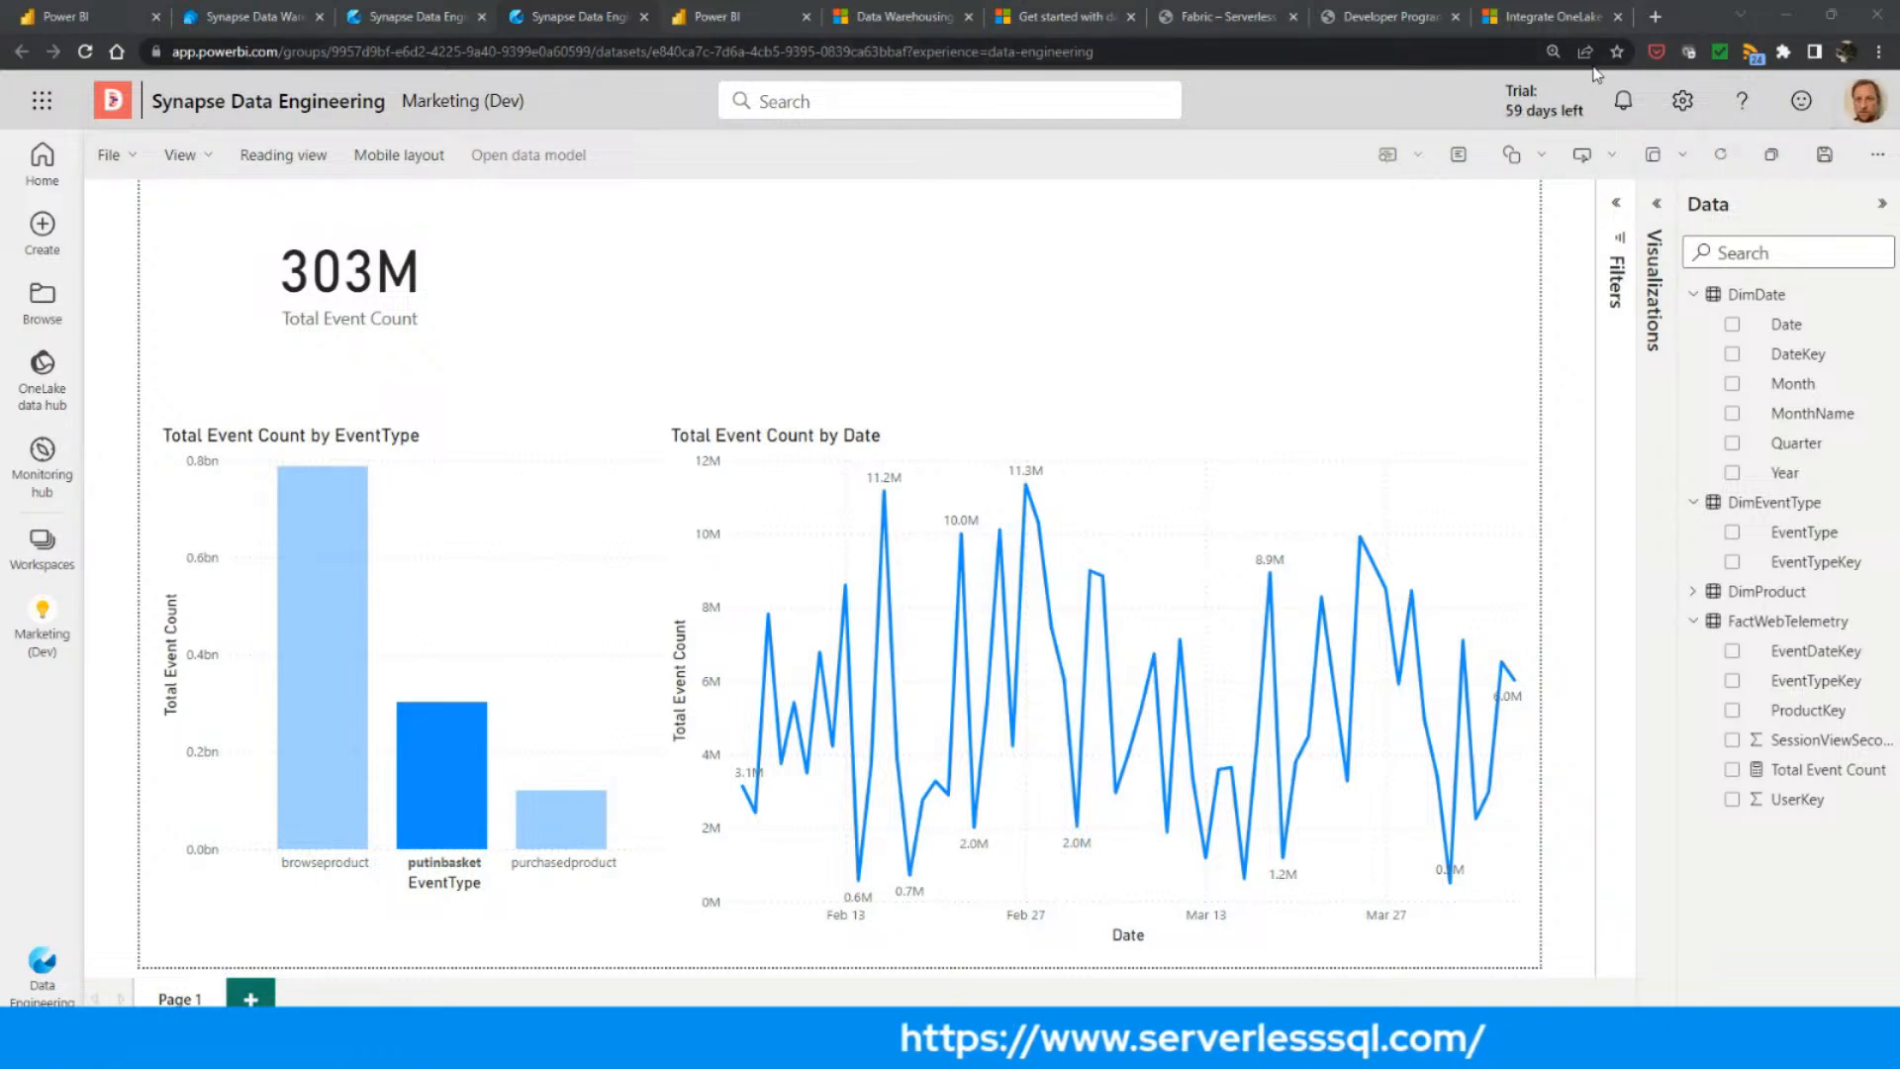
# Bring up the Serverless SQL Fabric category page and the Fabric data warehousing documentation, selecting each page's web address
pyautogui.click(1227, 16)
pyautogui.click(410, 50)
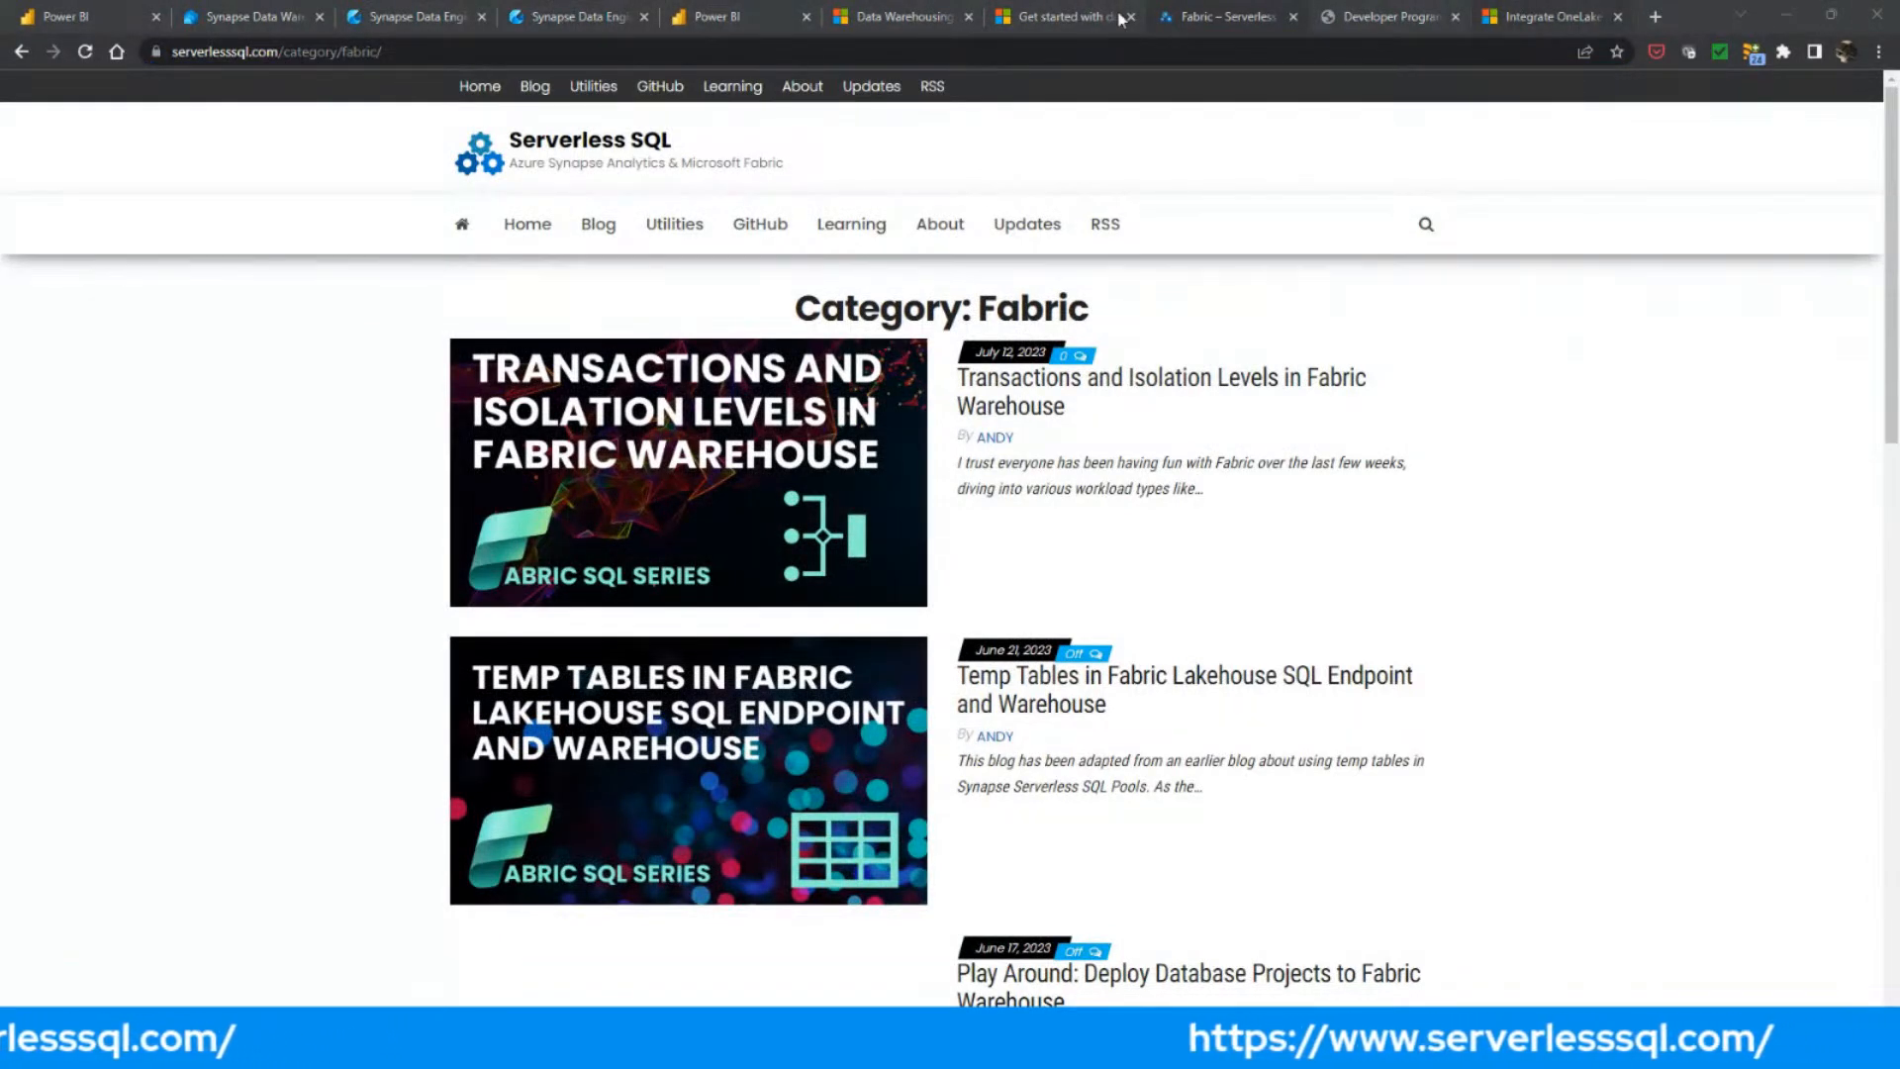
pyautogui.click(891, 17)
pyautogui.click(825, 49)
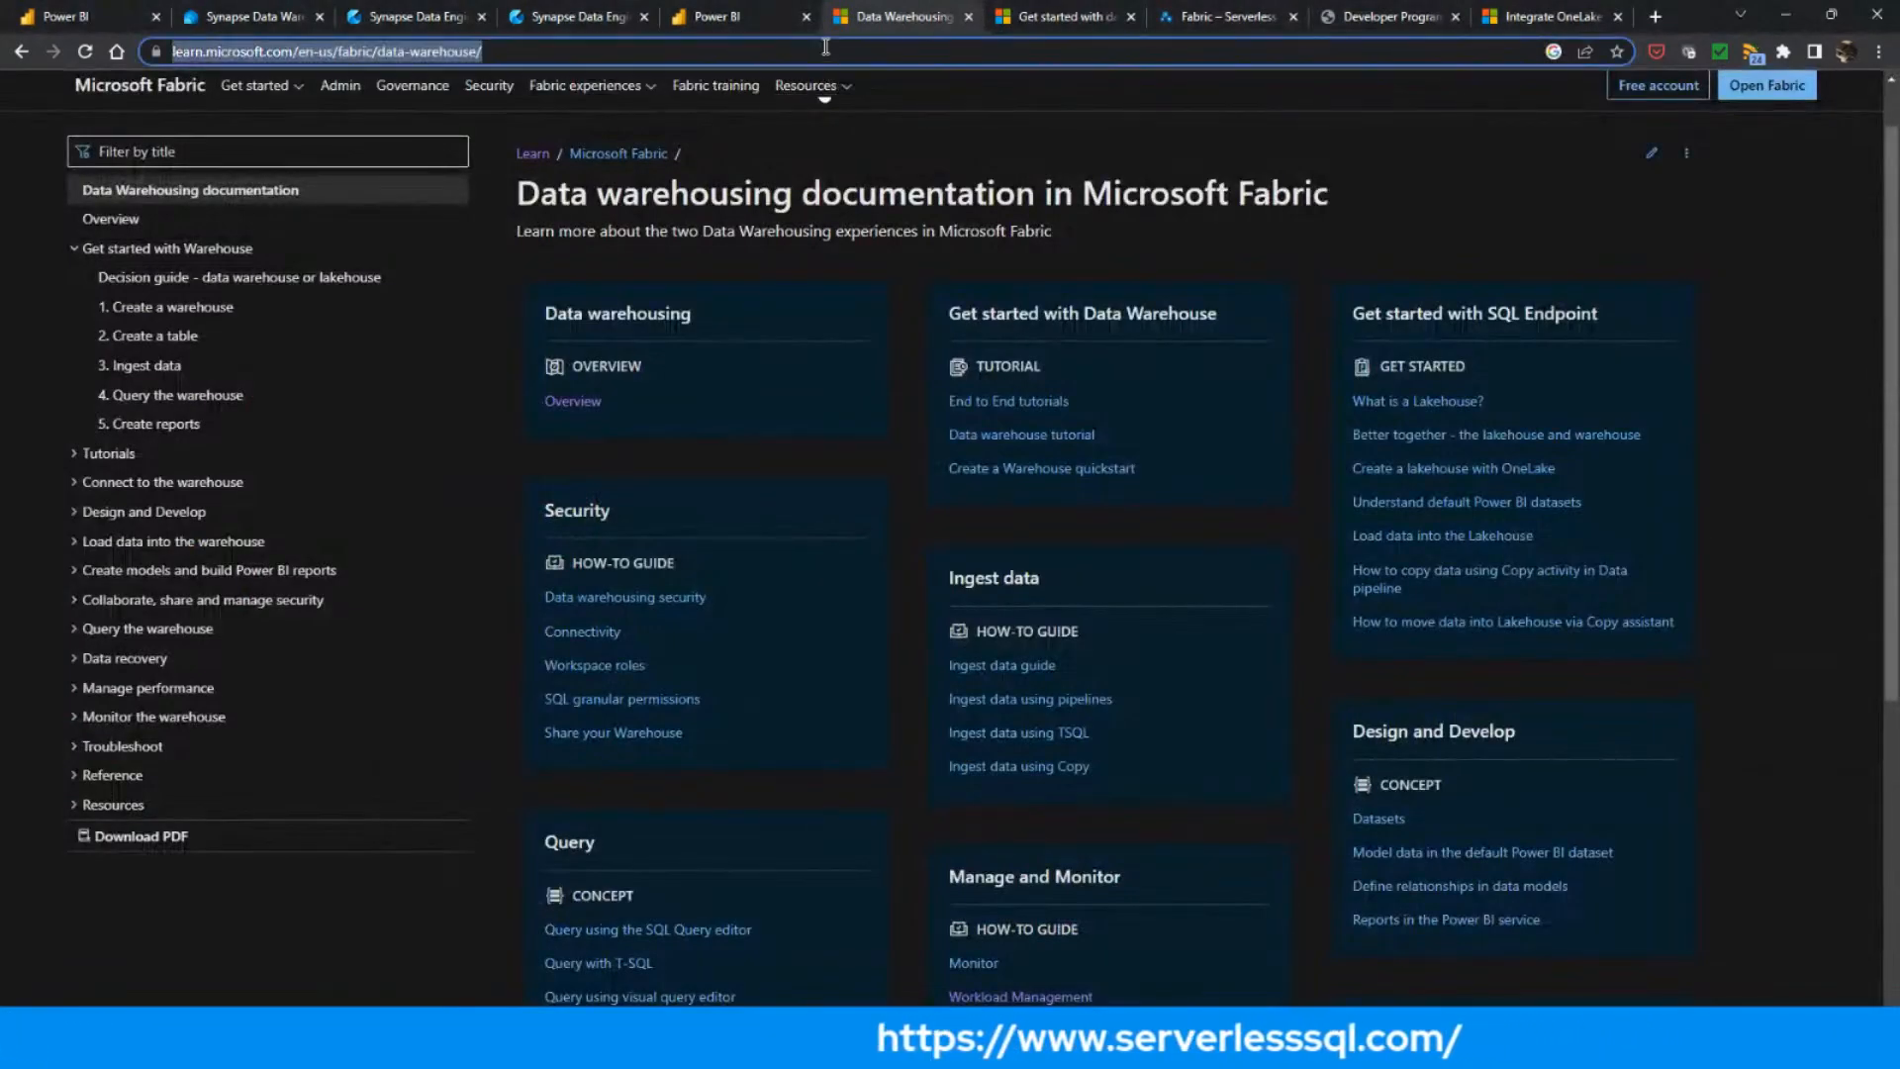
pyautogui.hotkey('alt', 'Tab')
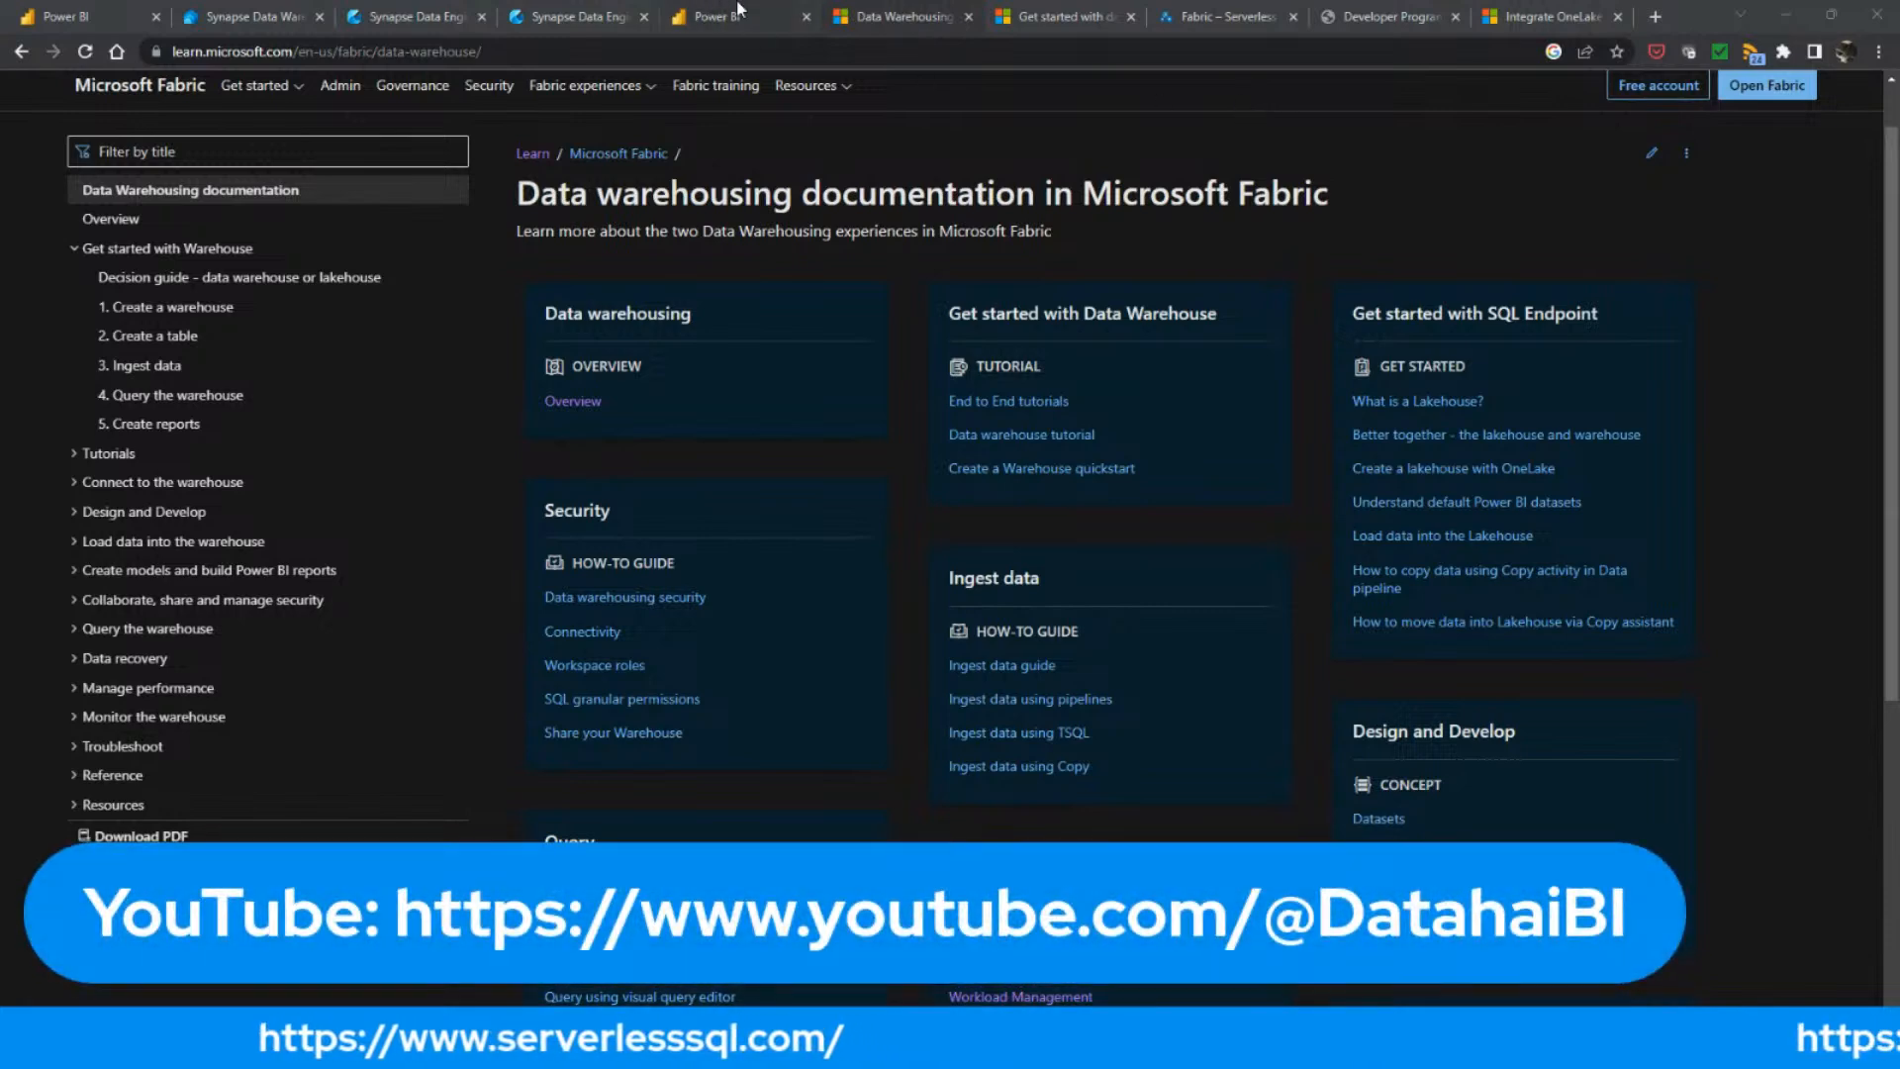
# Bring up the Fabric data warehouses training module and the Microsoft 365 Developer Program page, selecting each page's web address
pyautogui.hotkey('ctrl', 'Tab')
pyautogui.click(754, 52)
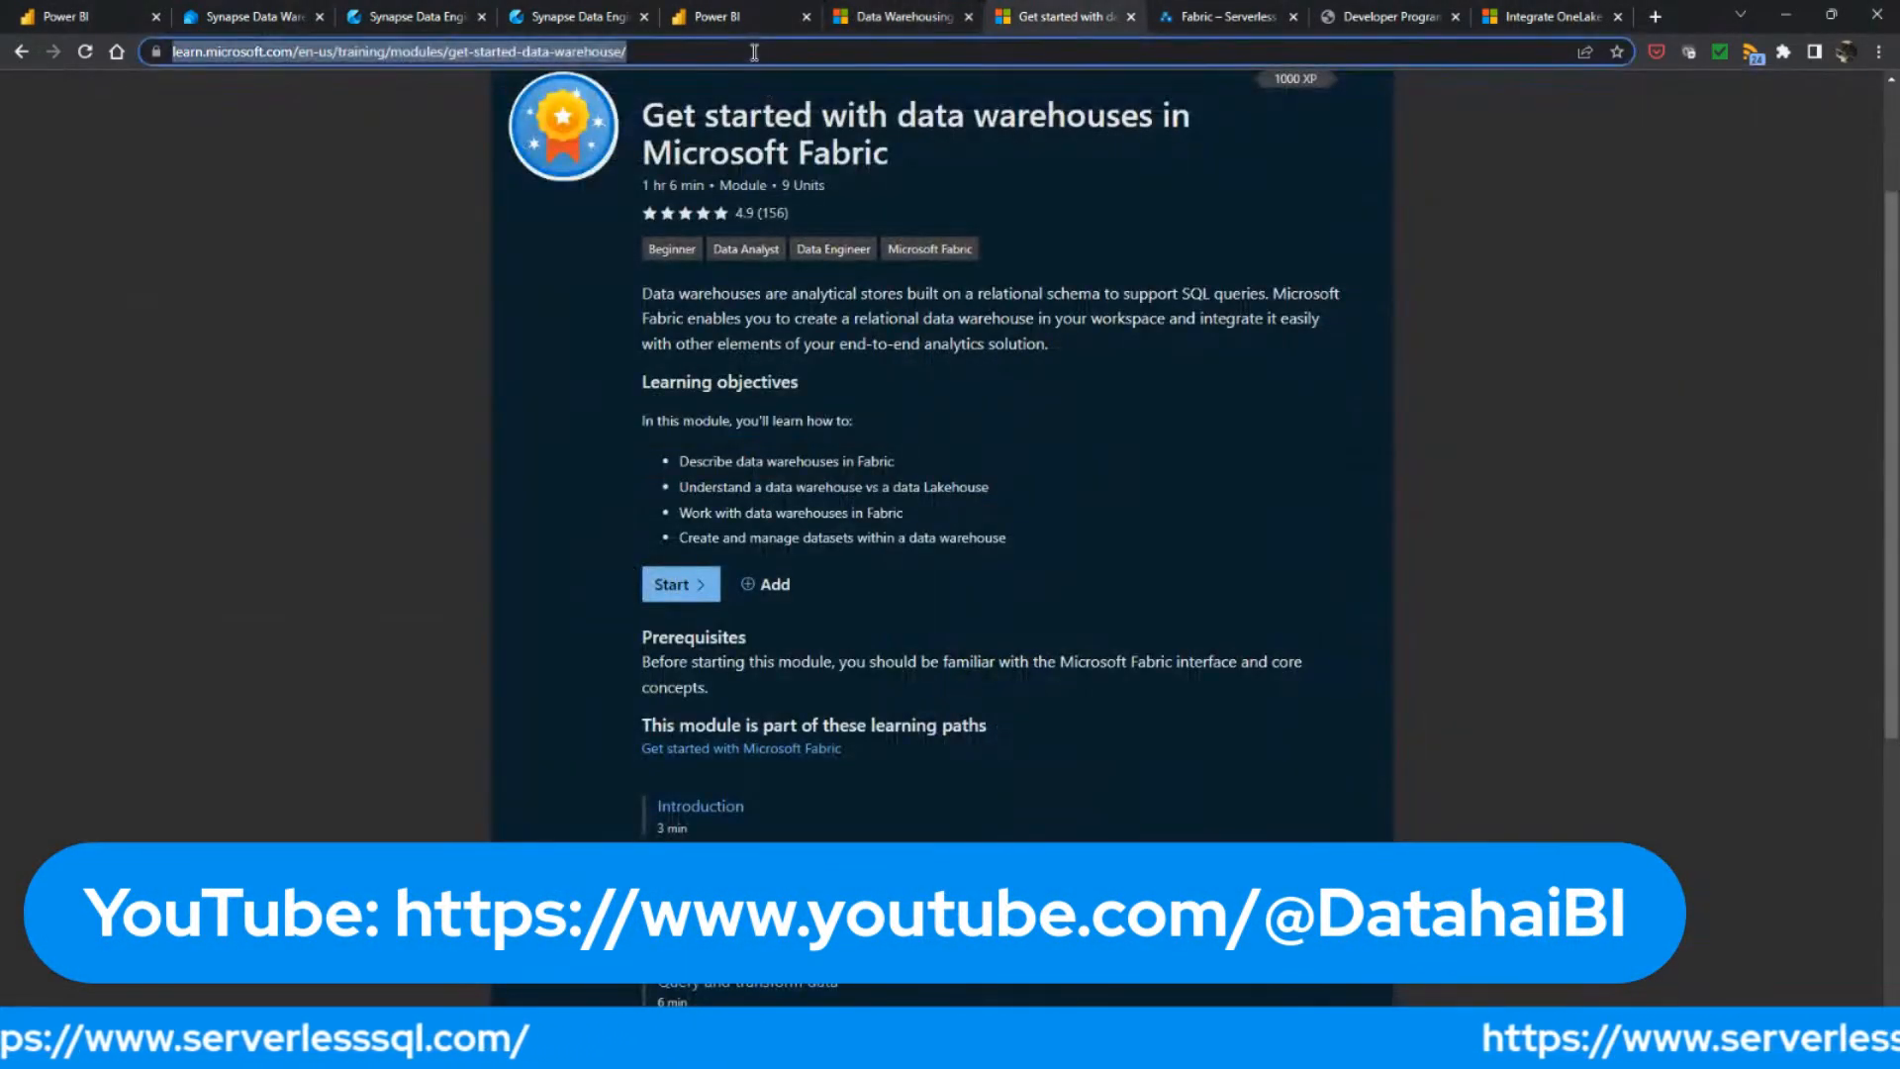
pyautogui.hotkey('alt', 'Tab')
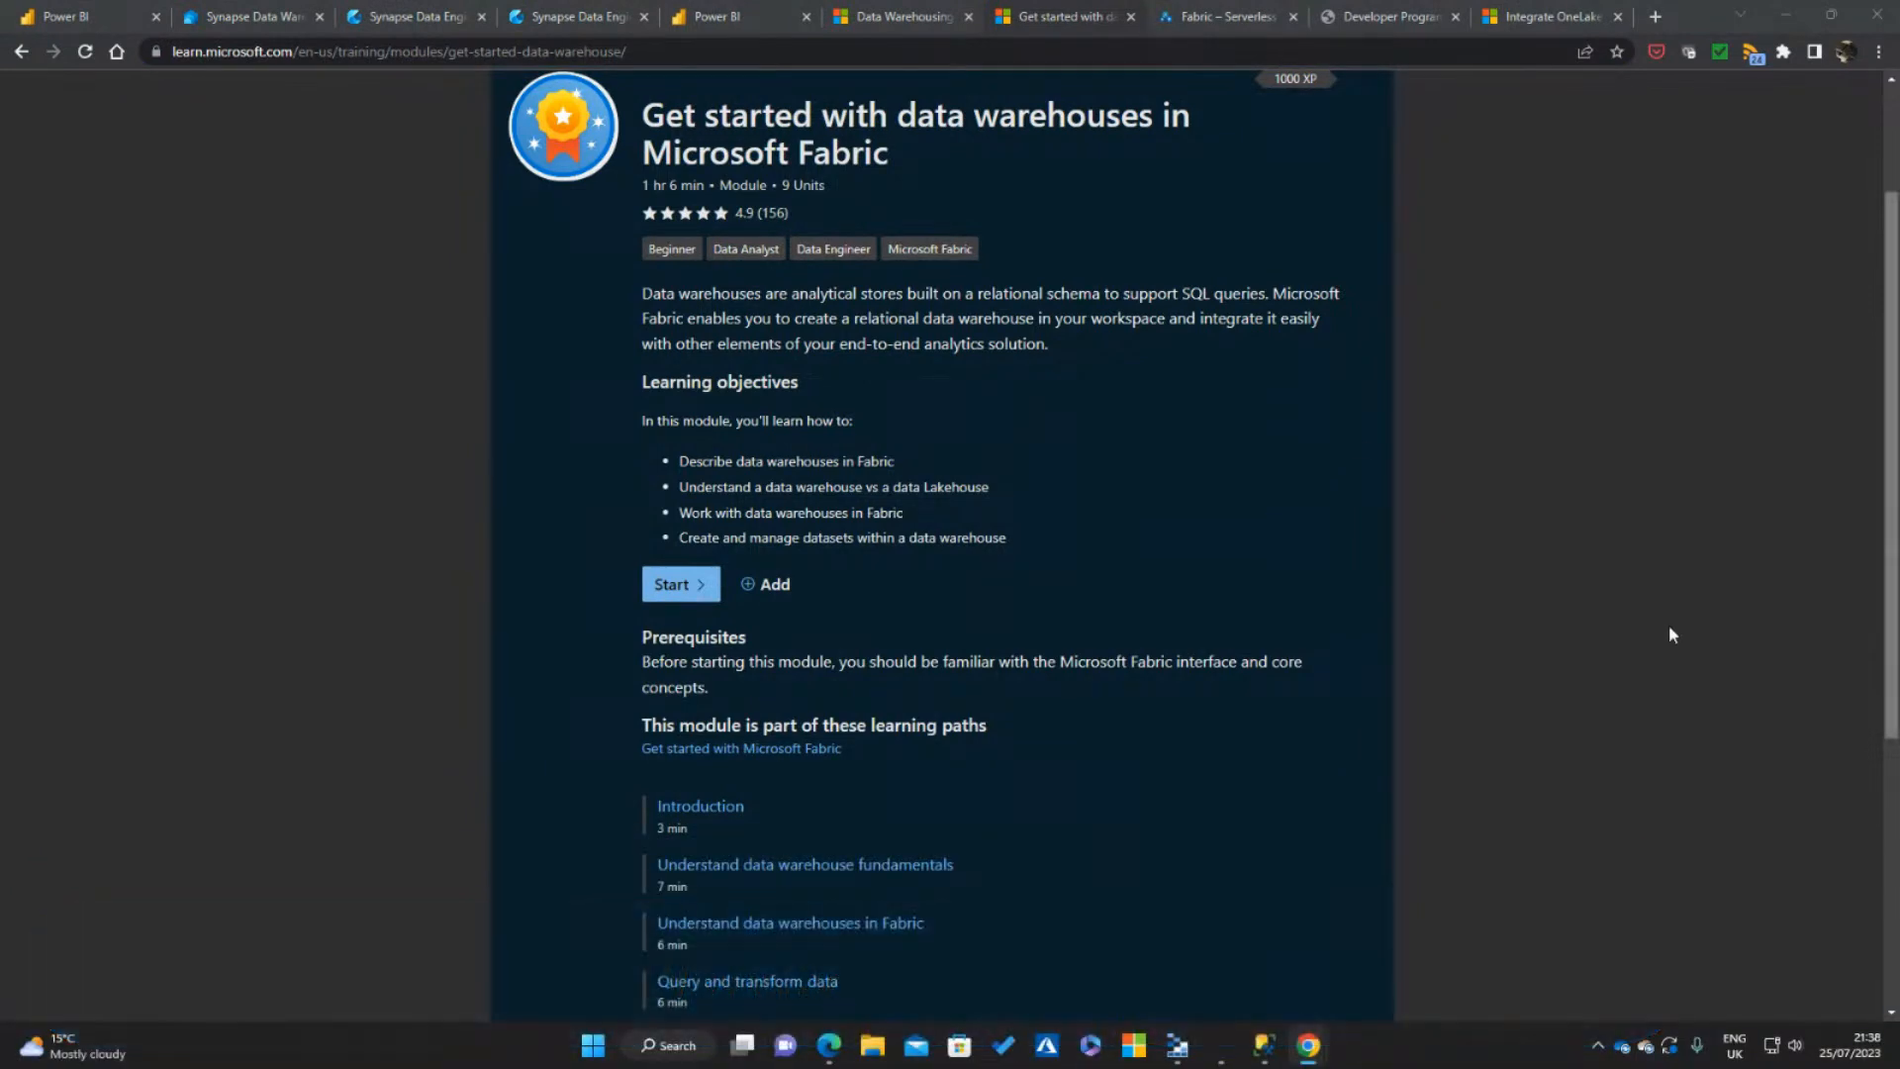
pyautogui.click(1410, 10)
pyautogui.click(913, 54)
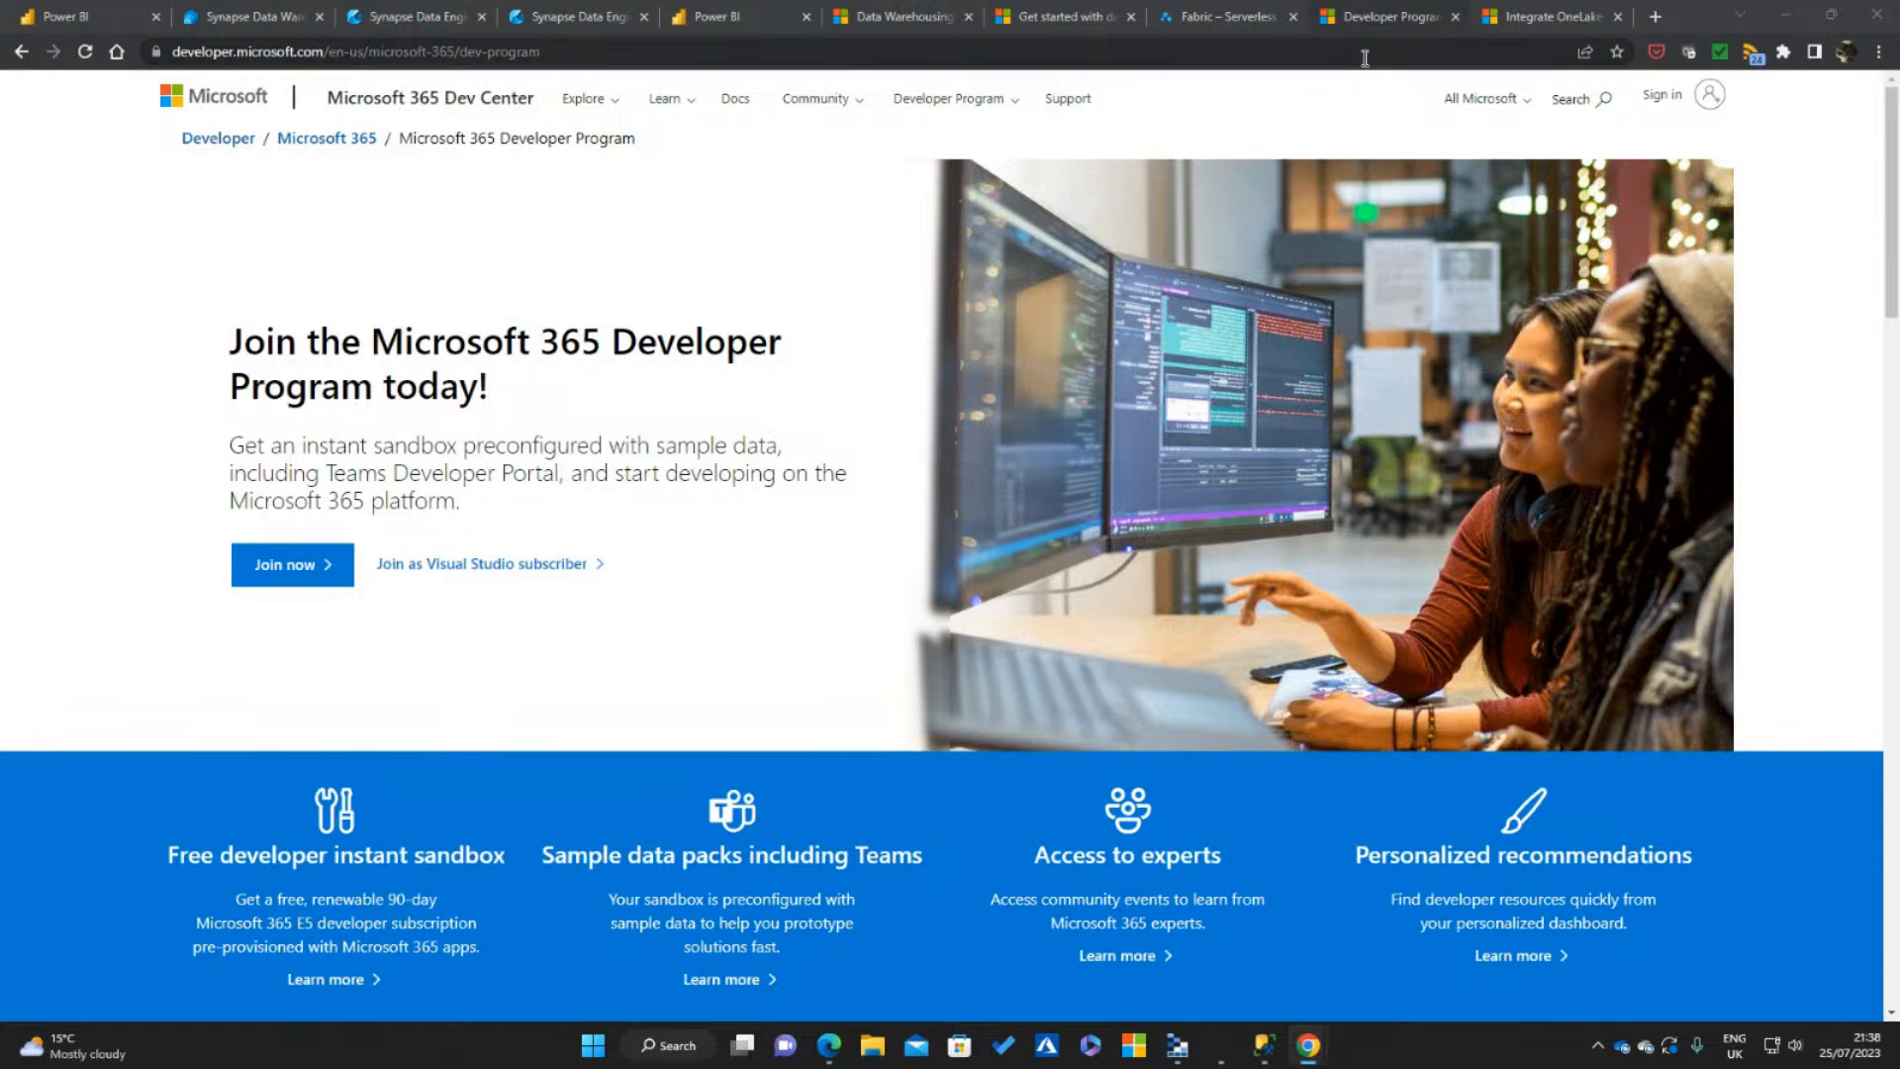
pyautogui.click(70, 244)
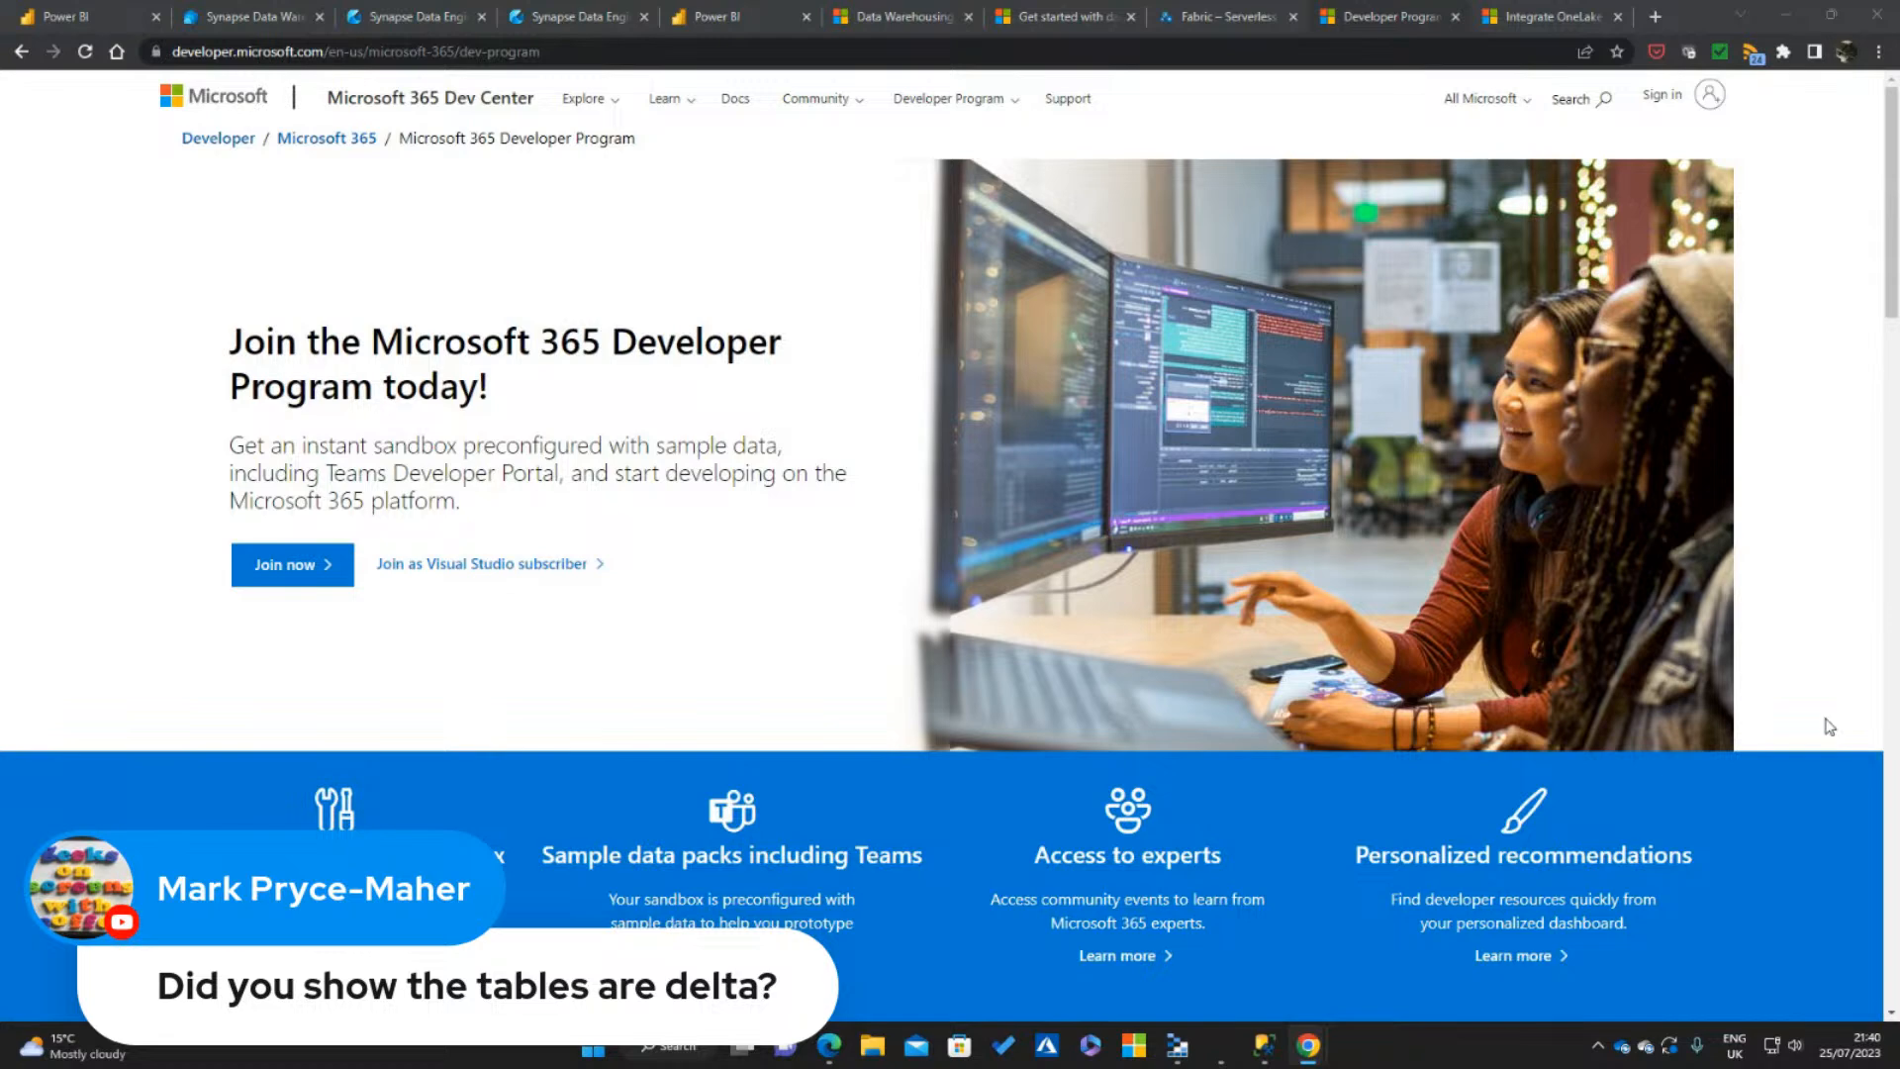
# Switch to Microsoft Azure Storage Explorer and inspect the Parquet file in the 4c7dcc41 folder's Tables/dimdates subfolder
pyautogui.moveTo(1179, 1044)
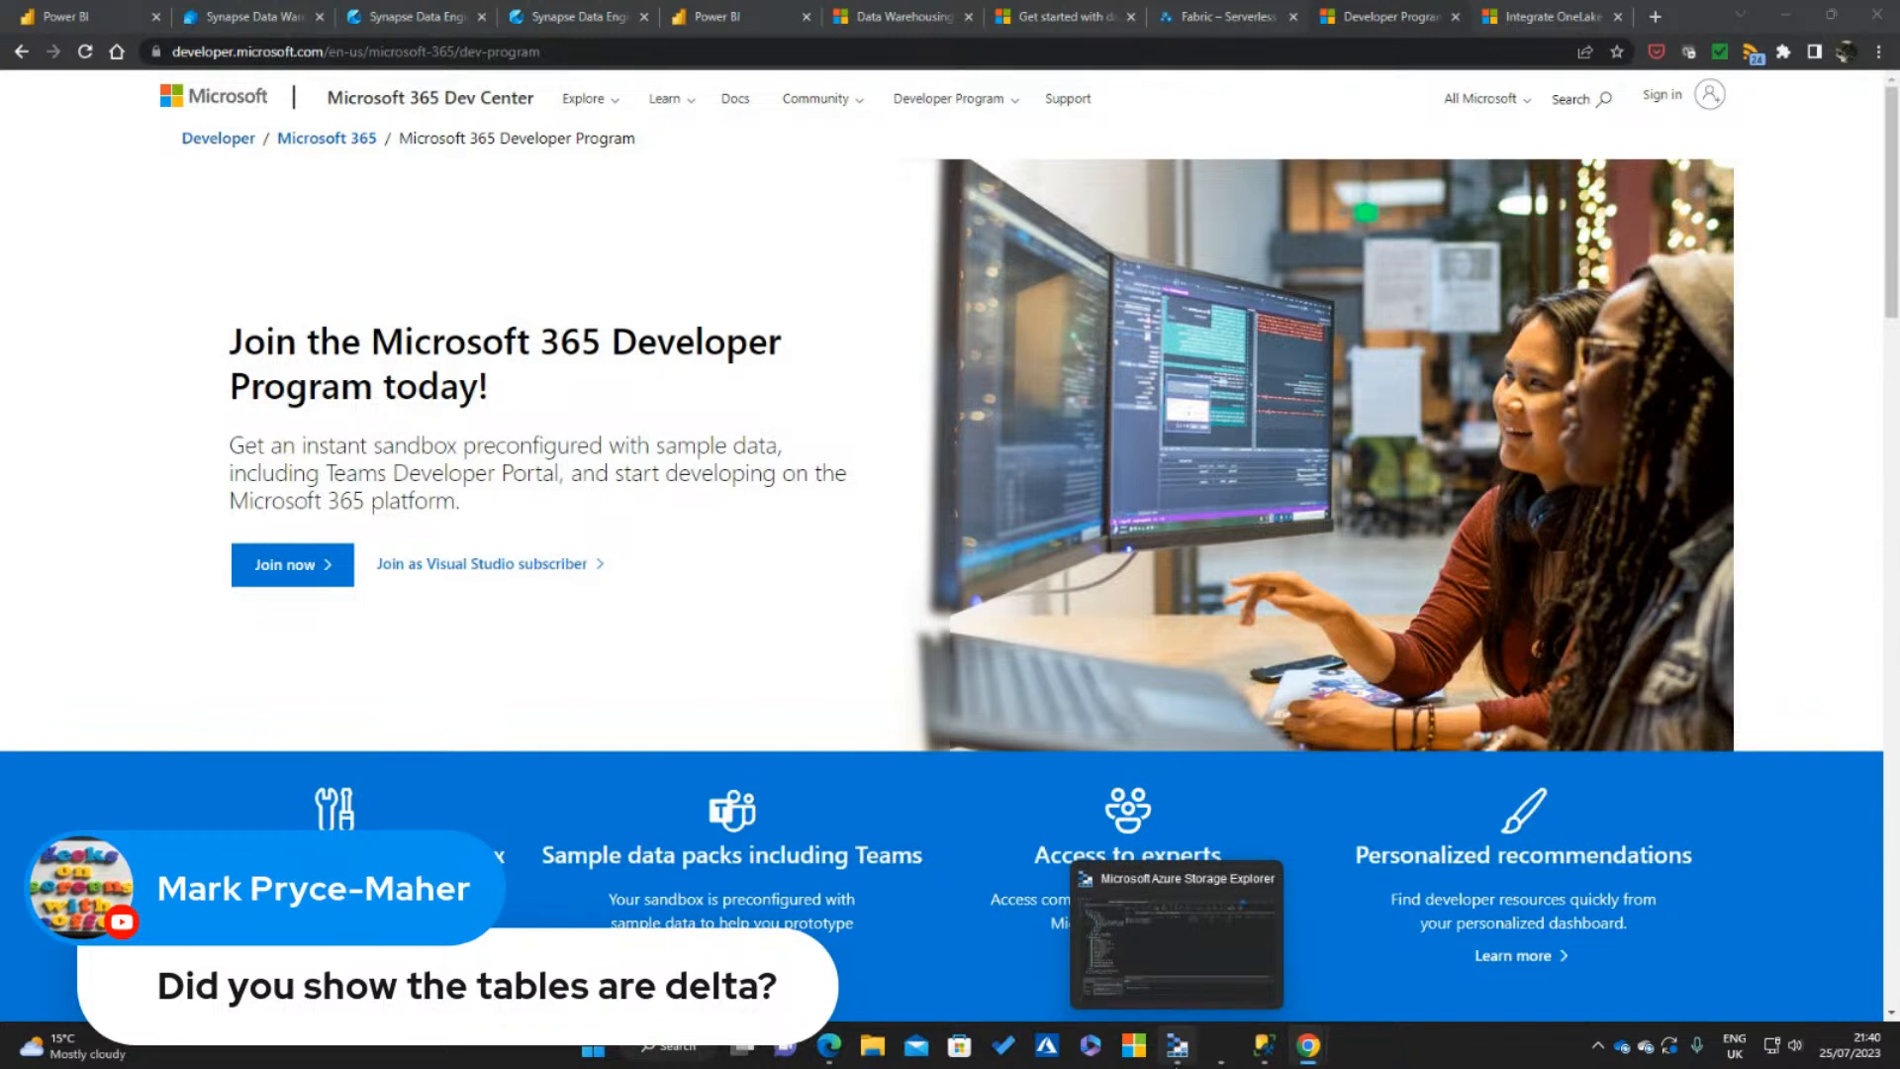
pyautogui.click(1177, 1045)
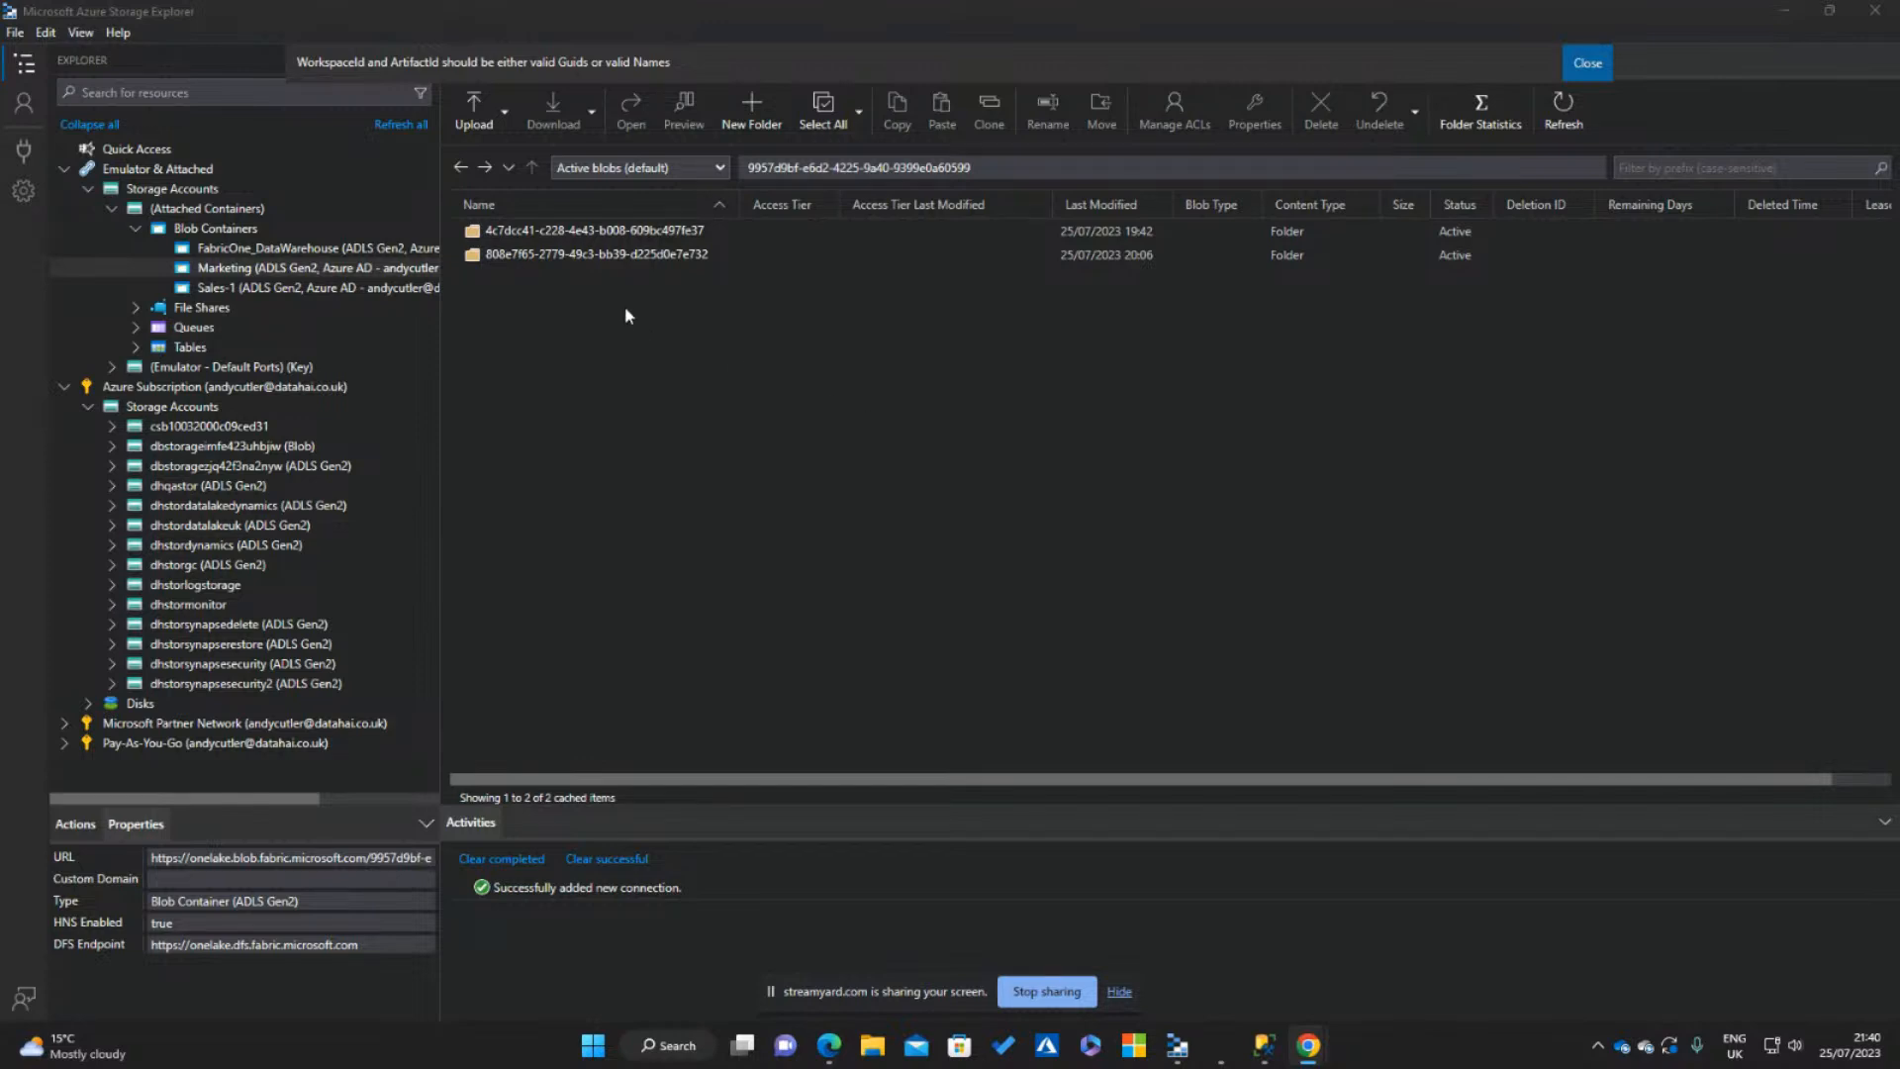
pyautogui.doubleClick(599, 230)
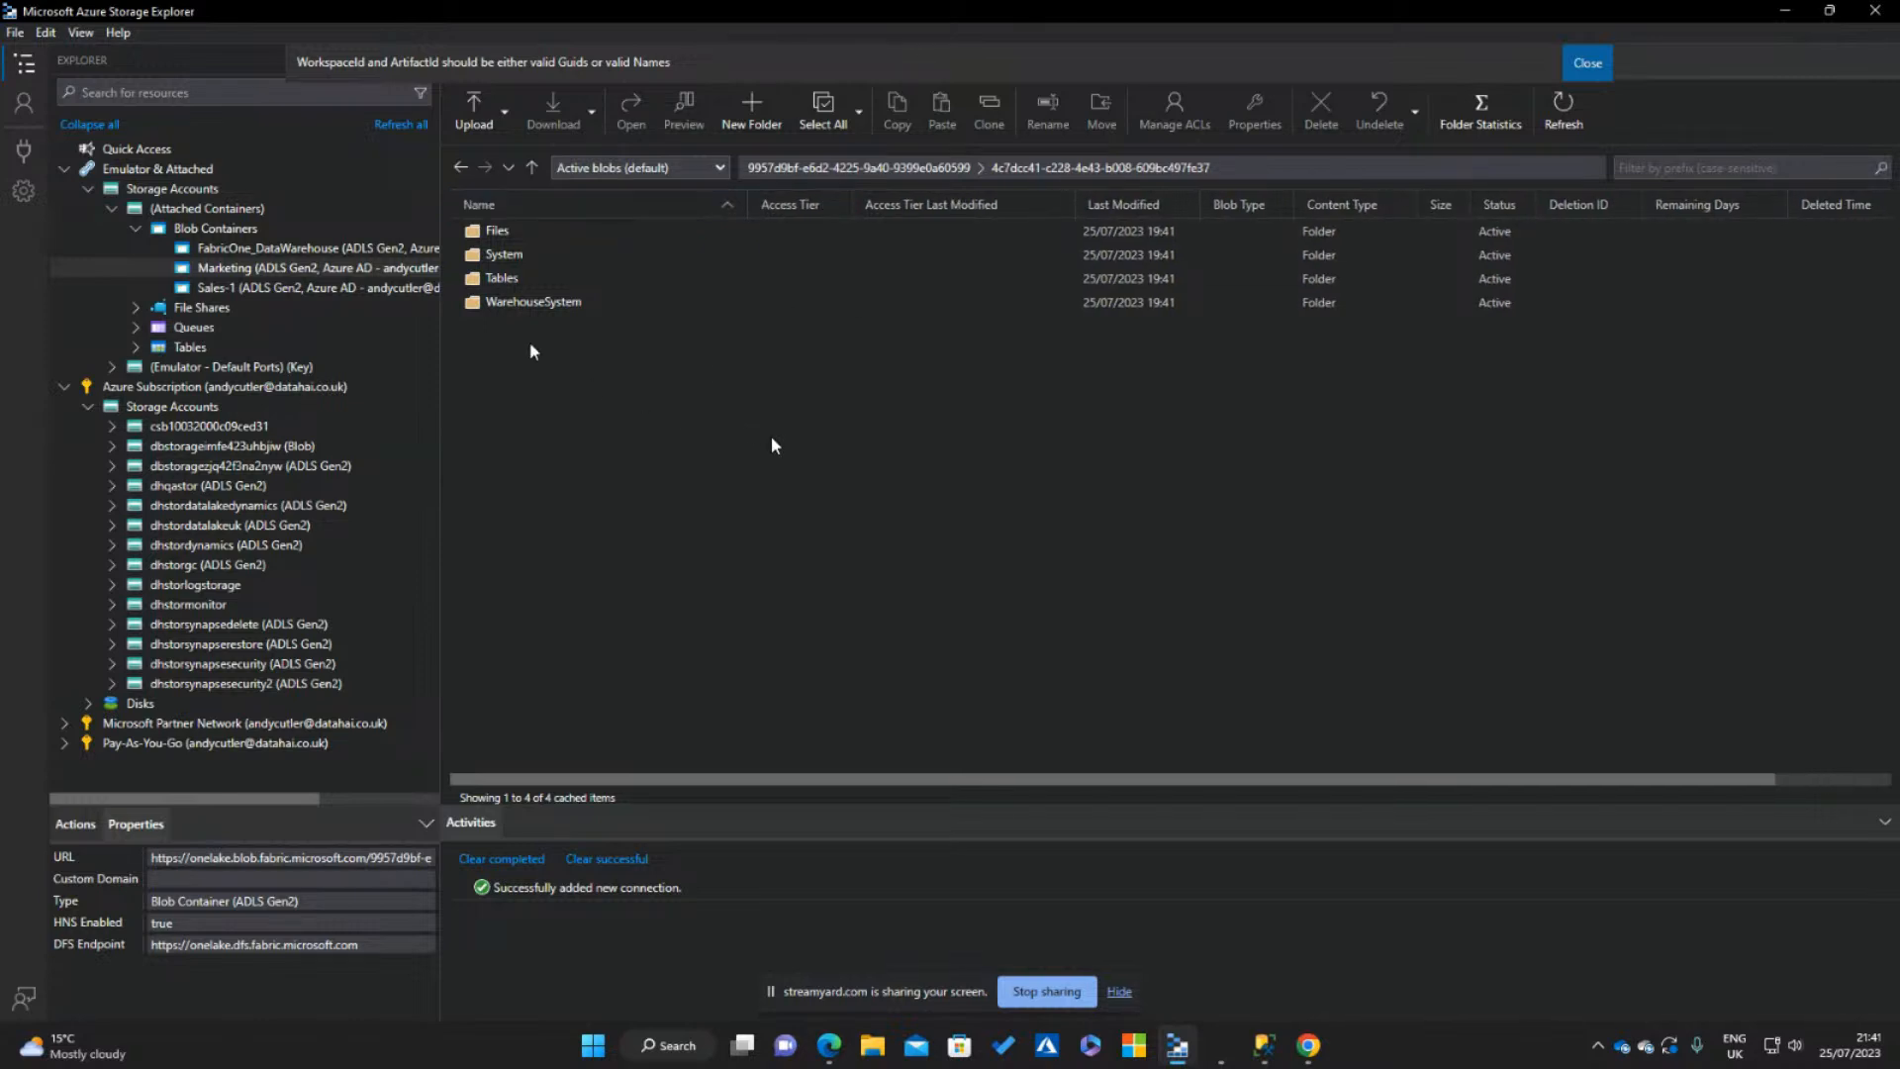
pyautogui.doubleClick(511, 278)
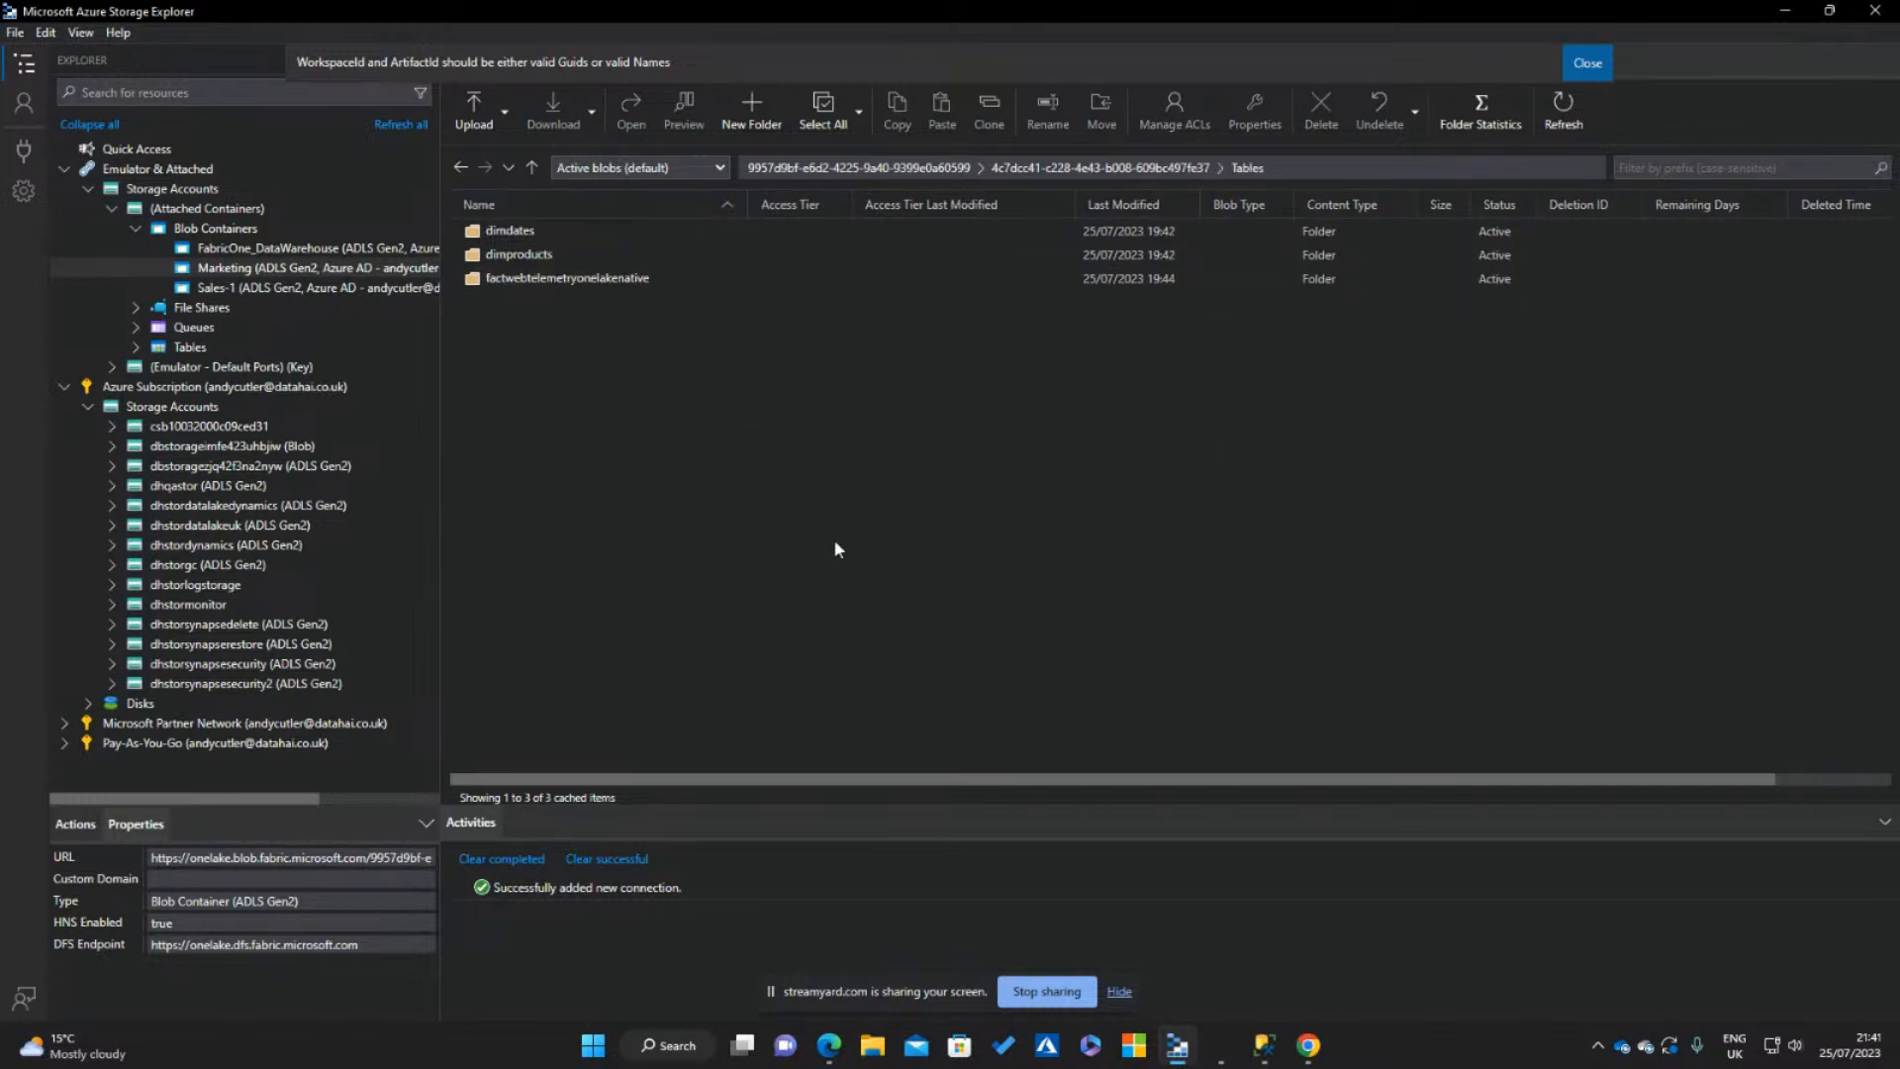
pyautogui.doubleClick(541, 235)
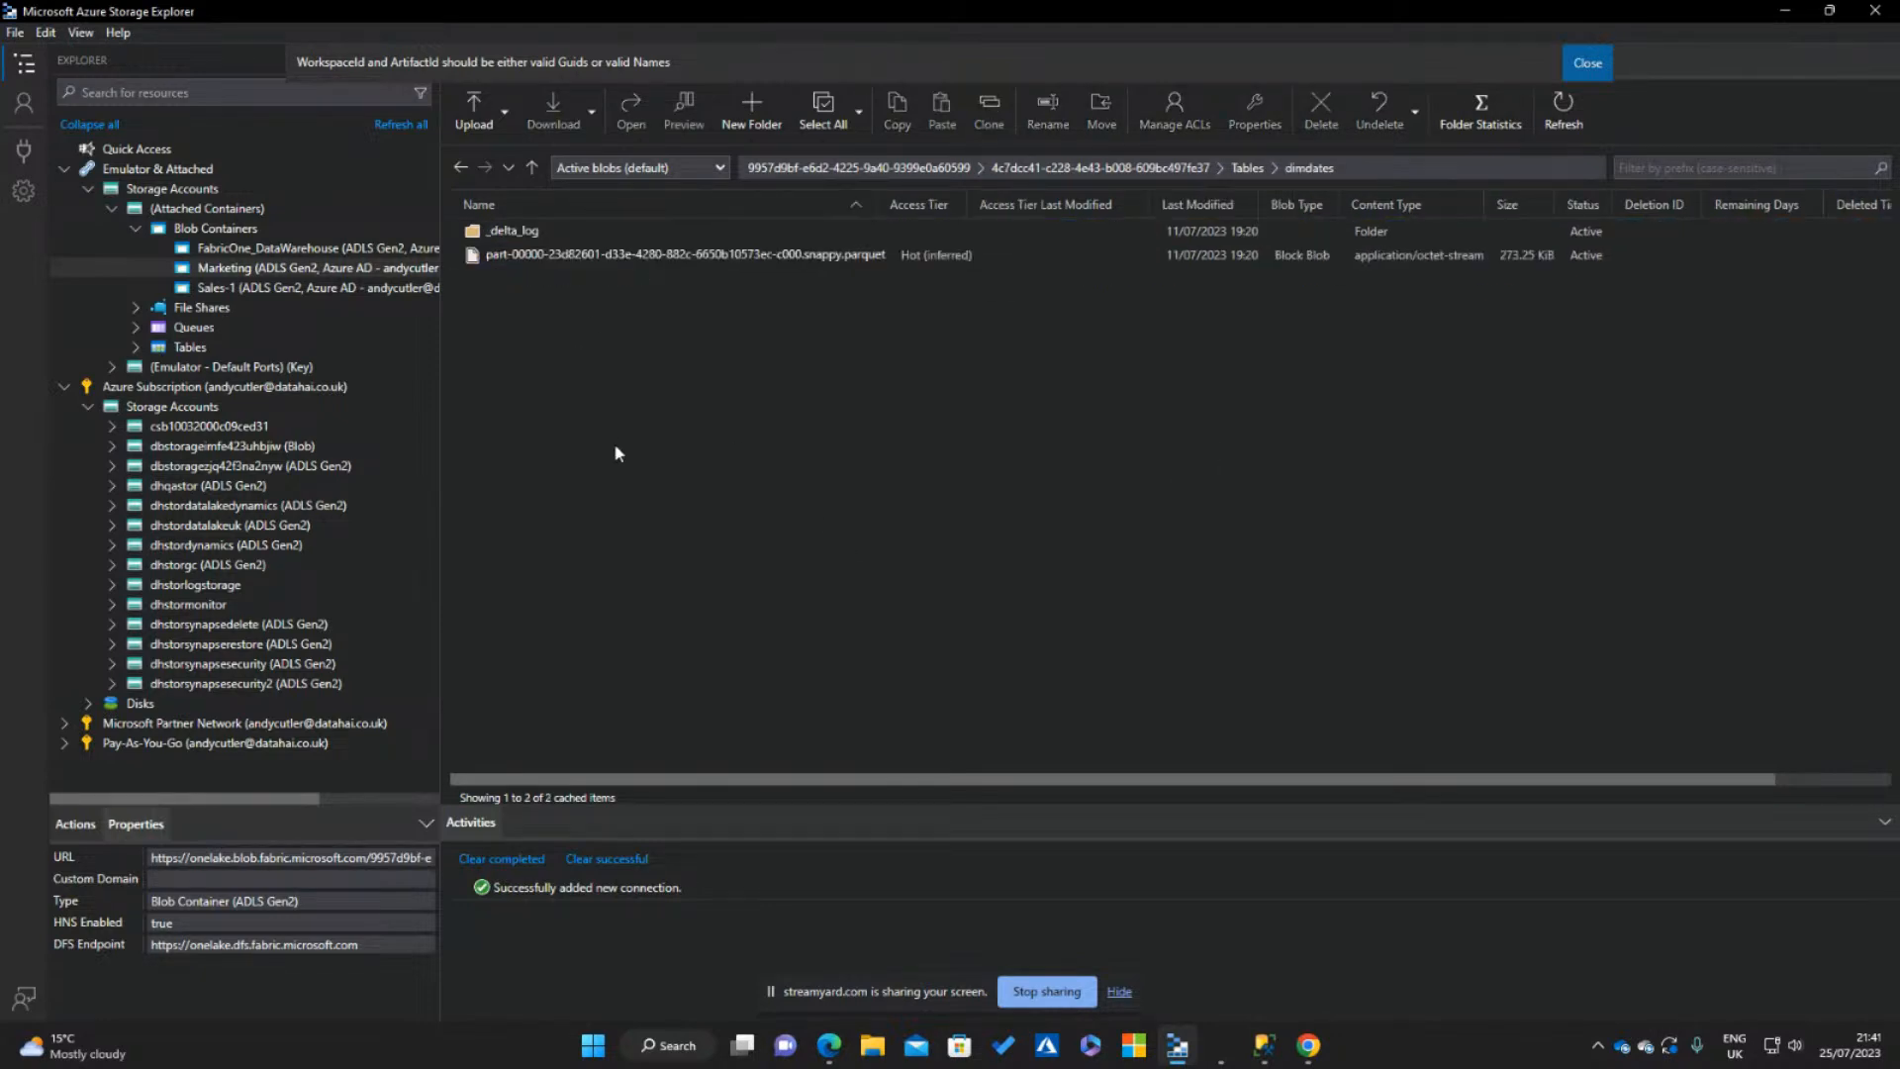
pyautogui.click(782, 255)
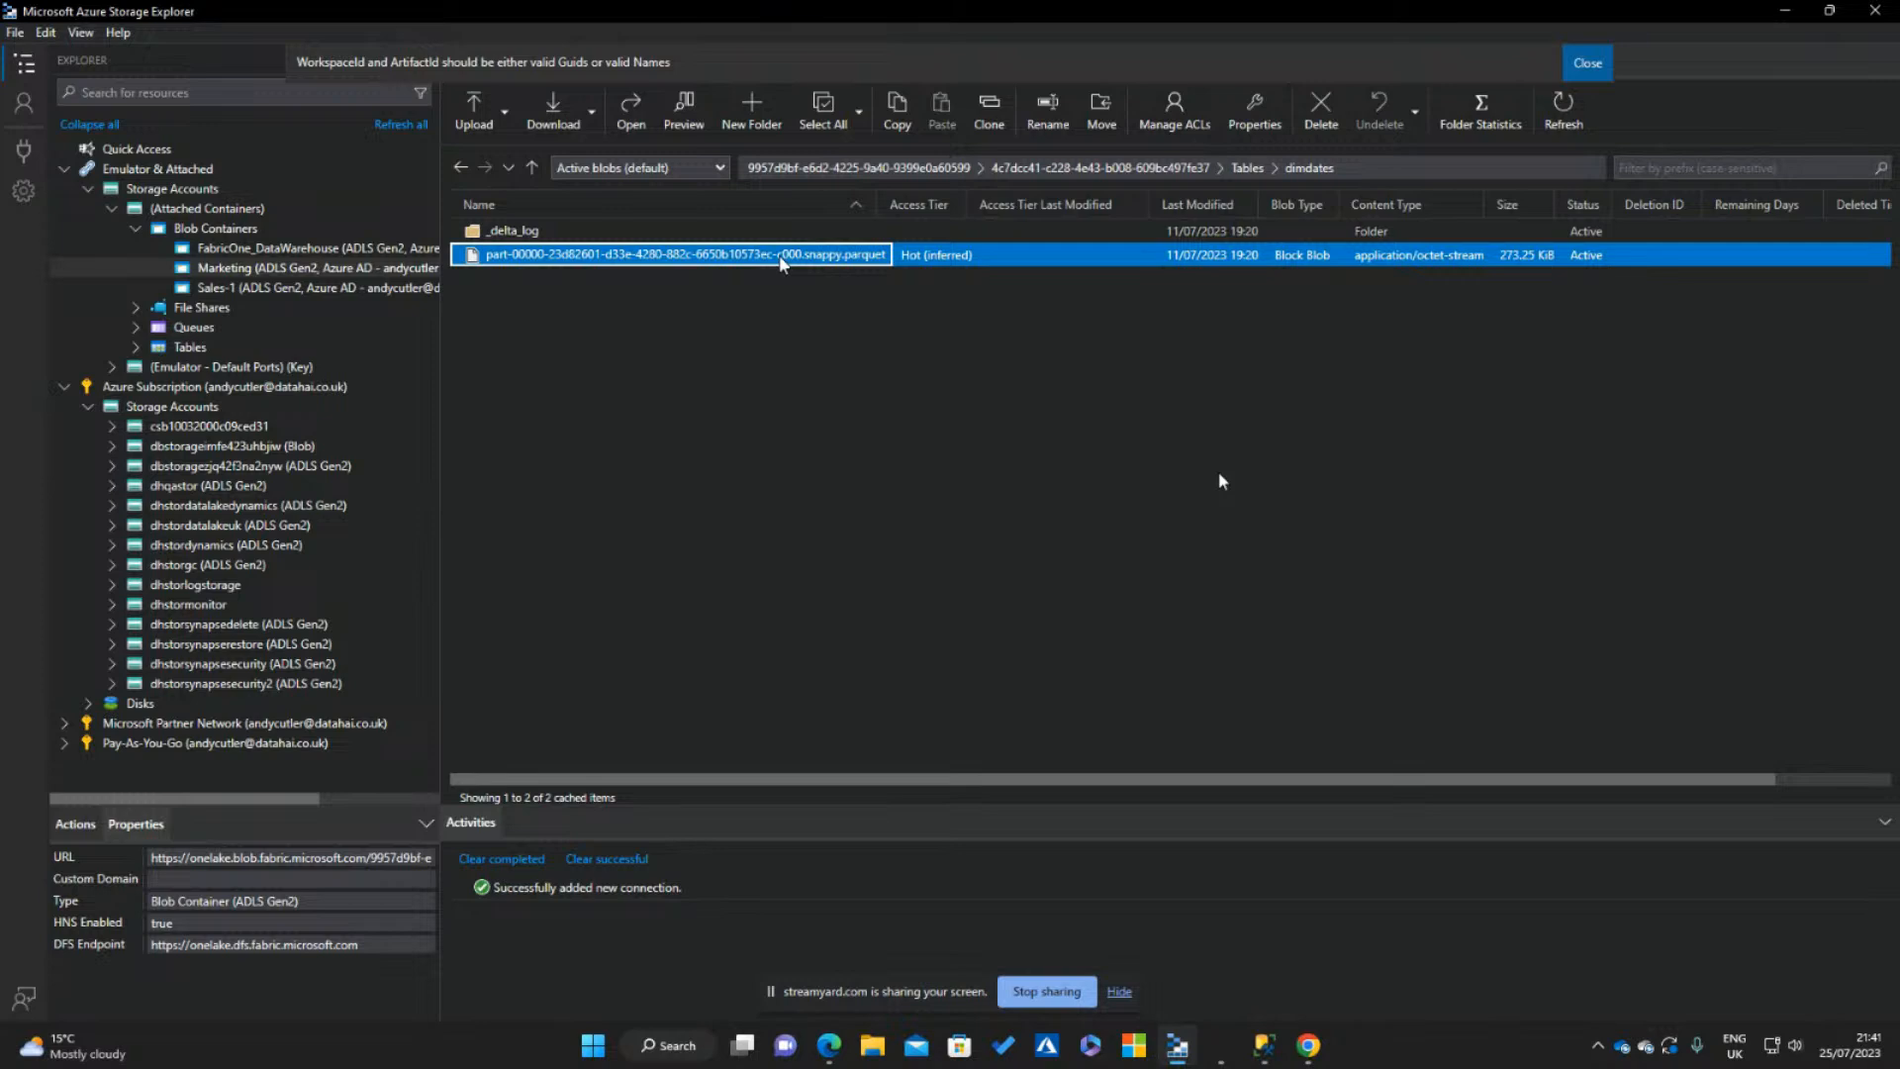
# Look through the Delta log and Parquet files of the factwebtelemetryonelakenative table, and return to the Tables folder
pyautogui.click(1247, 168)
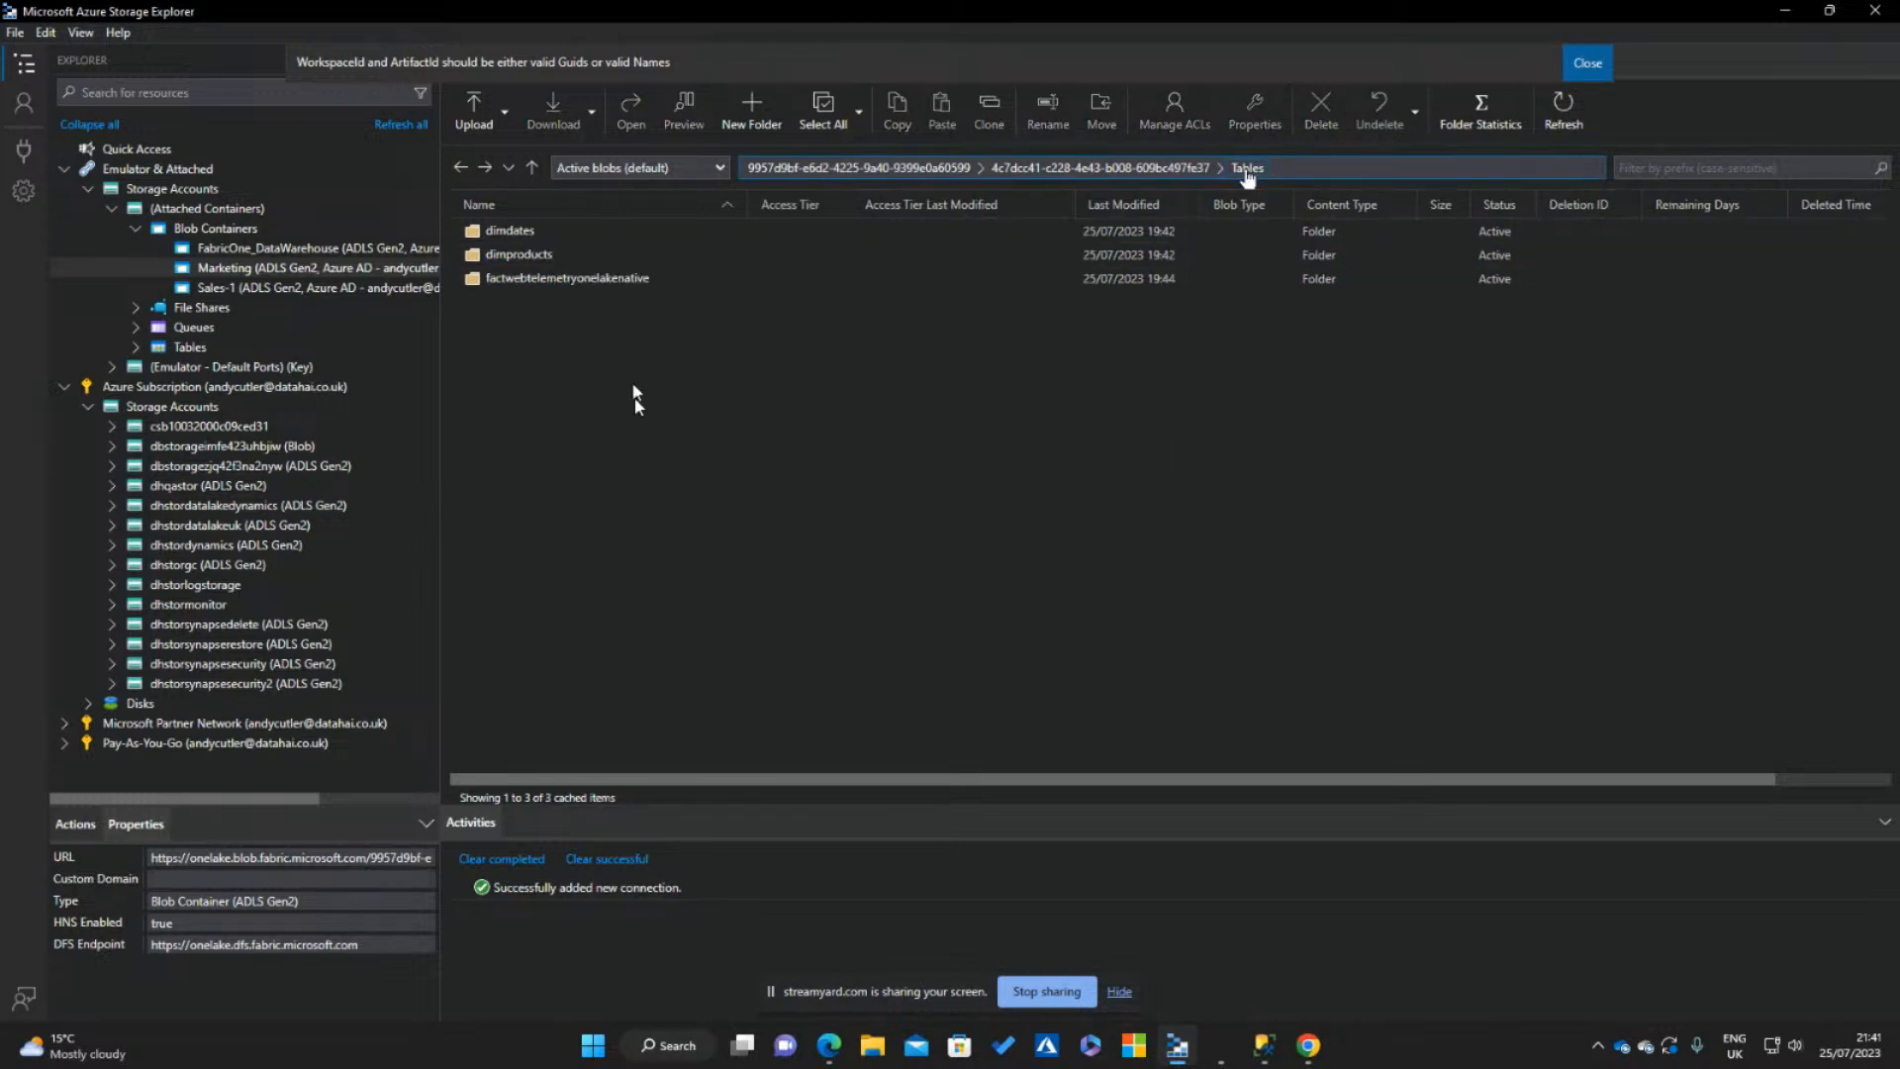
pyautogui.doubleClick(557, 280)
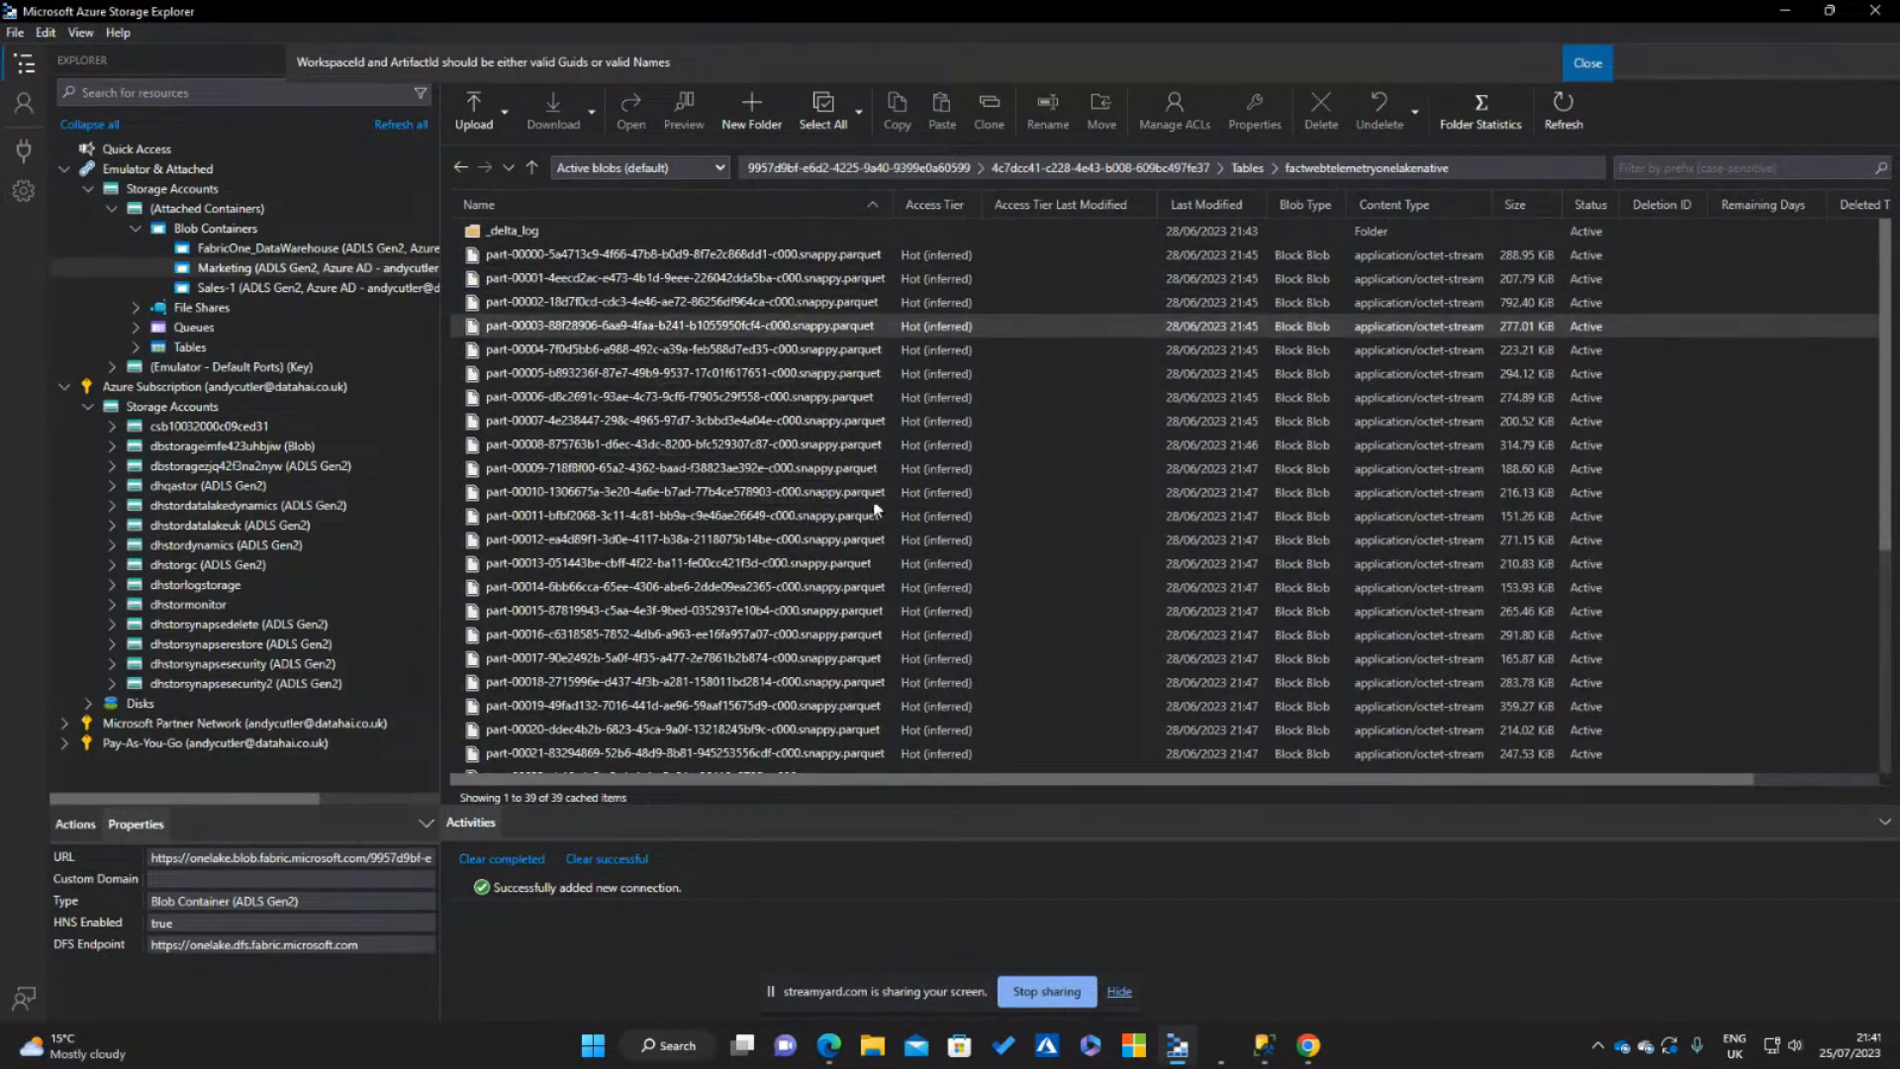
pyautogui.scroll(-3, 812, 416)
pyautogui.scroll(-1, 797, 372)
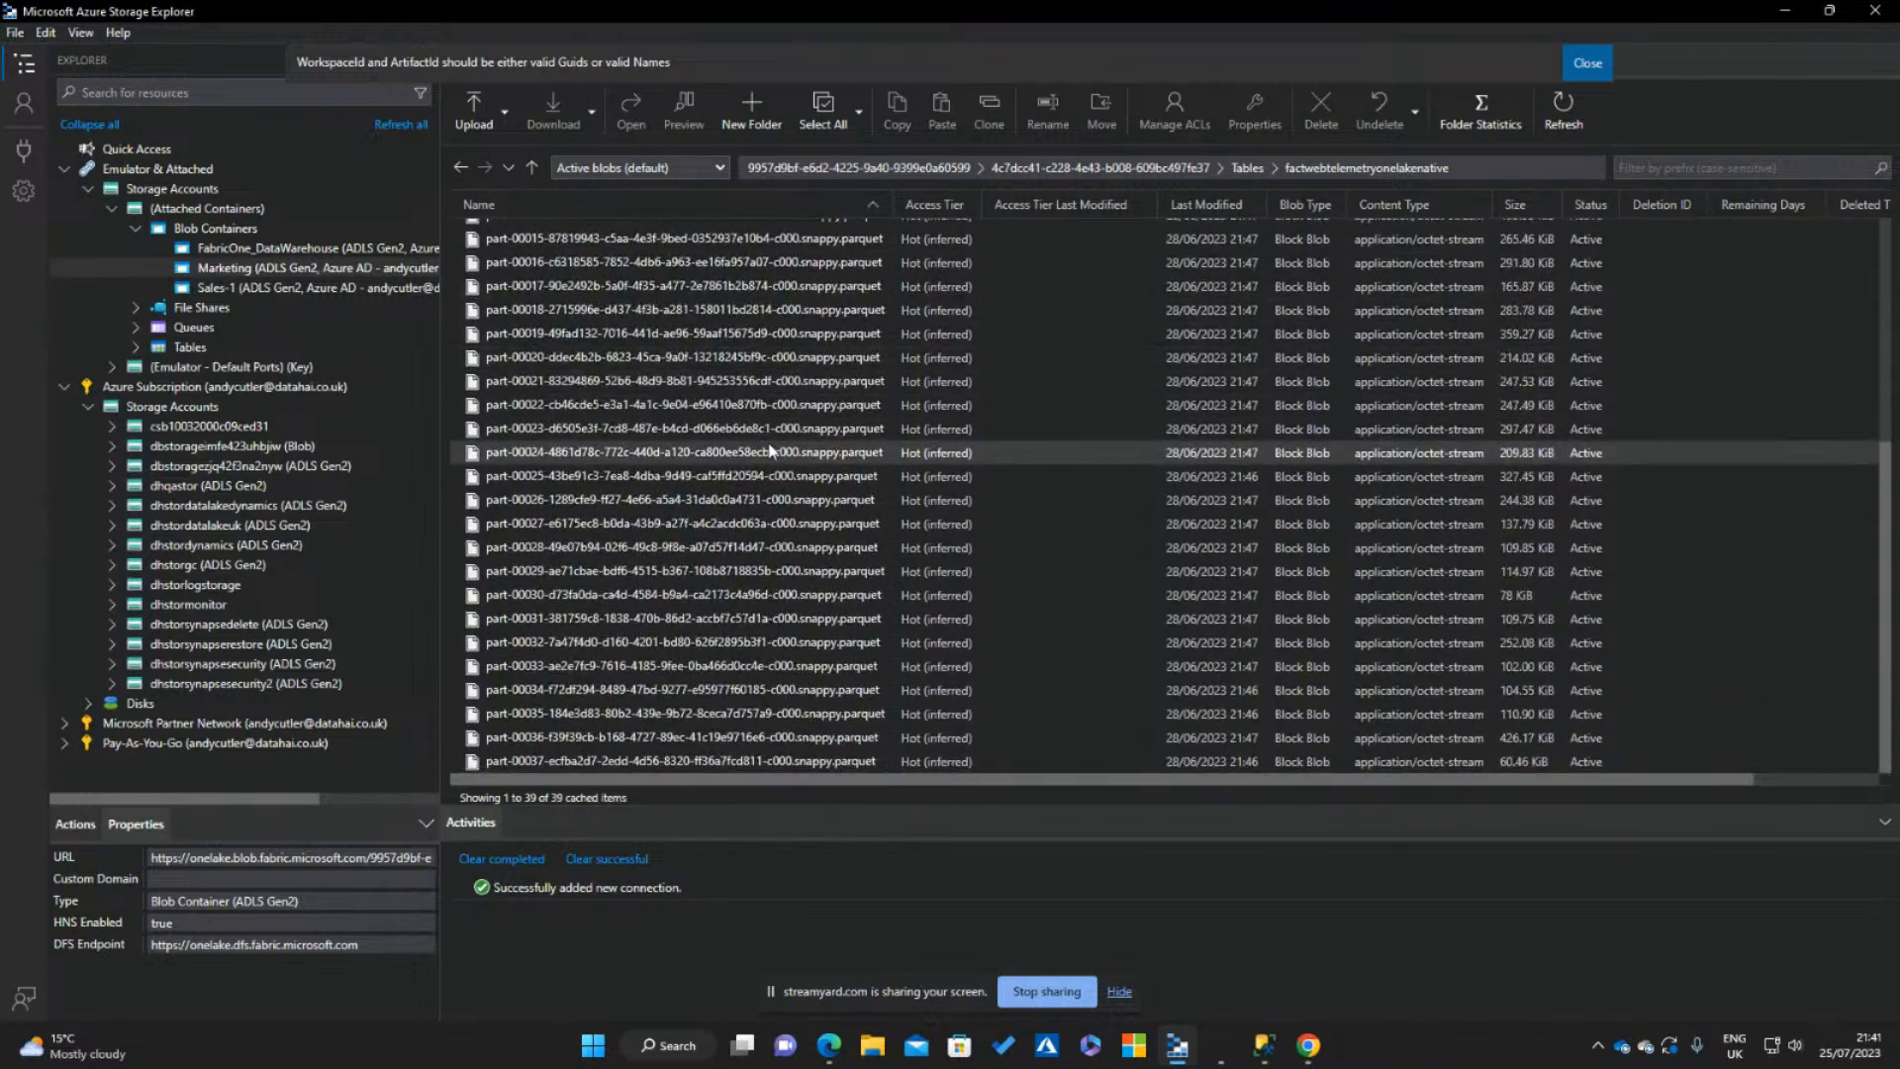
pyautogui.scroll(5, 859, 547)
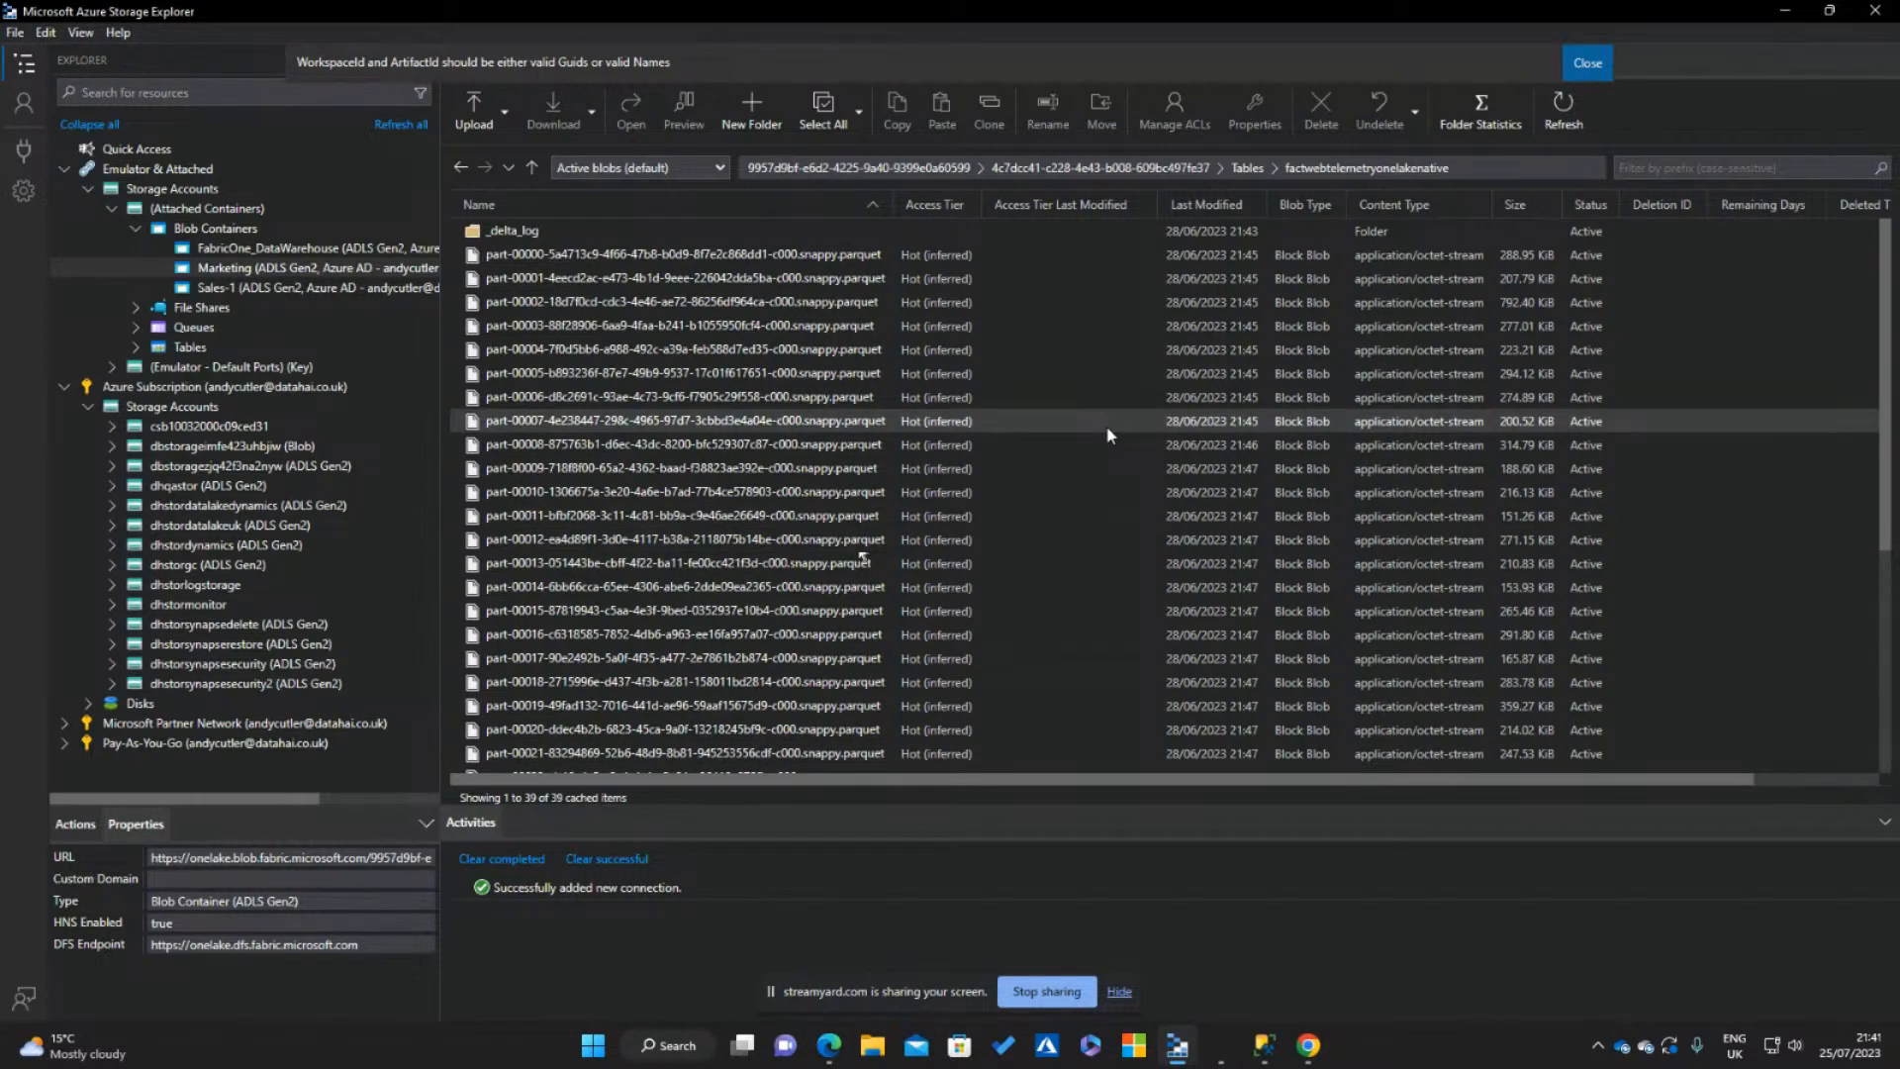
pyautogui.click(1247, 168)
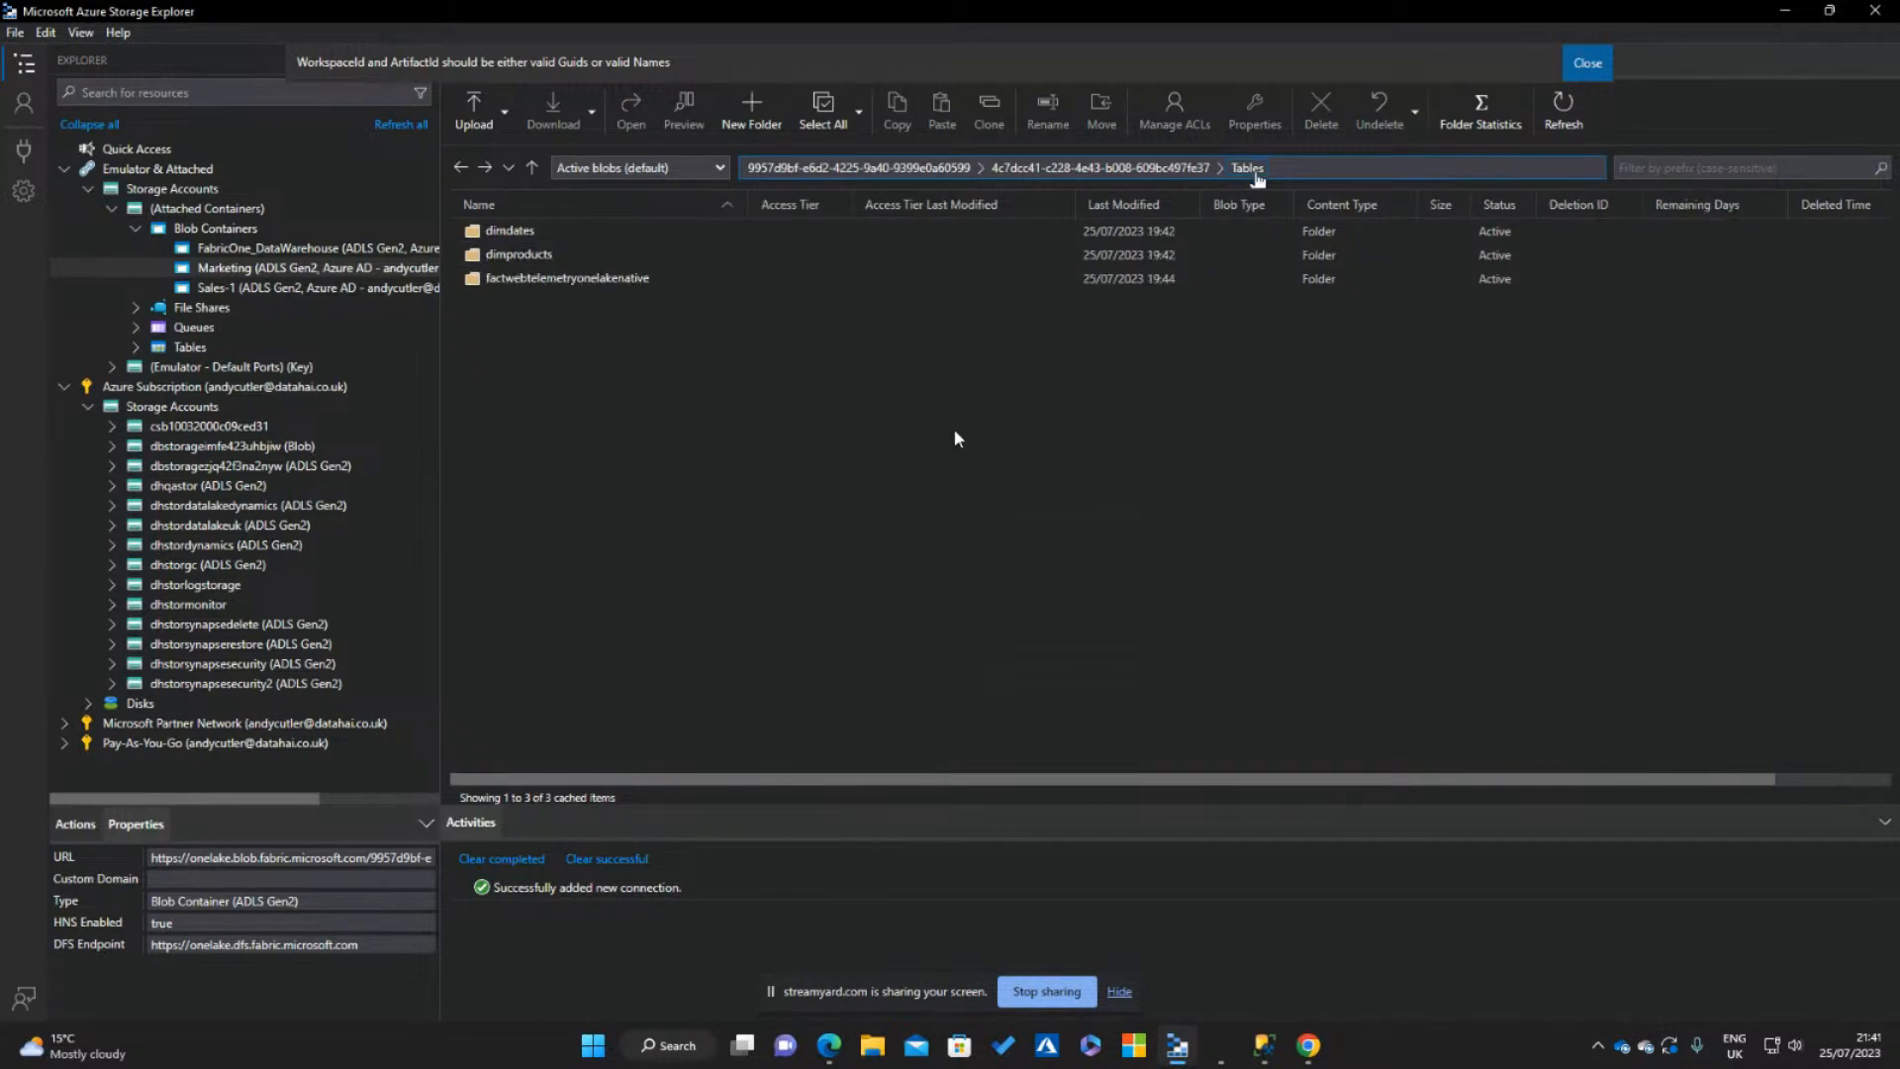